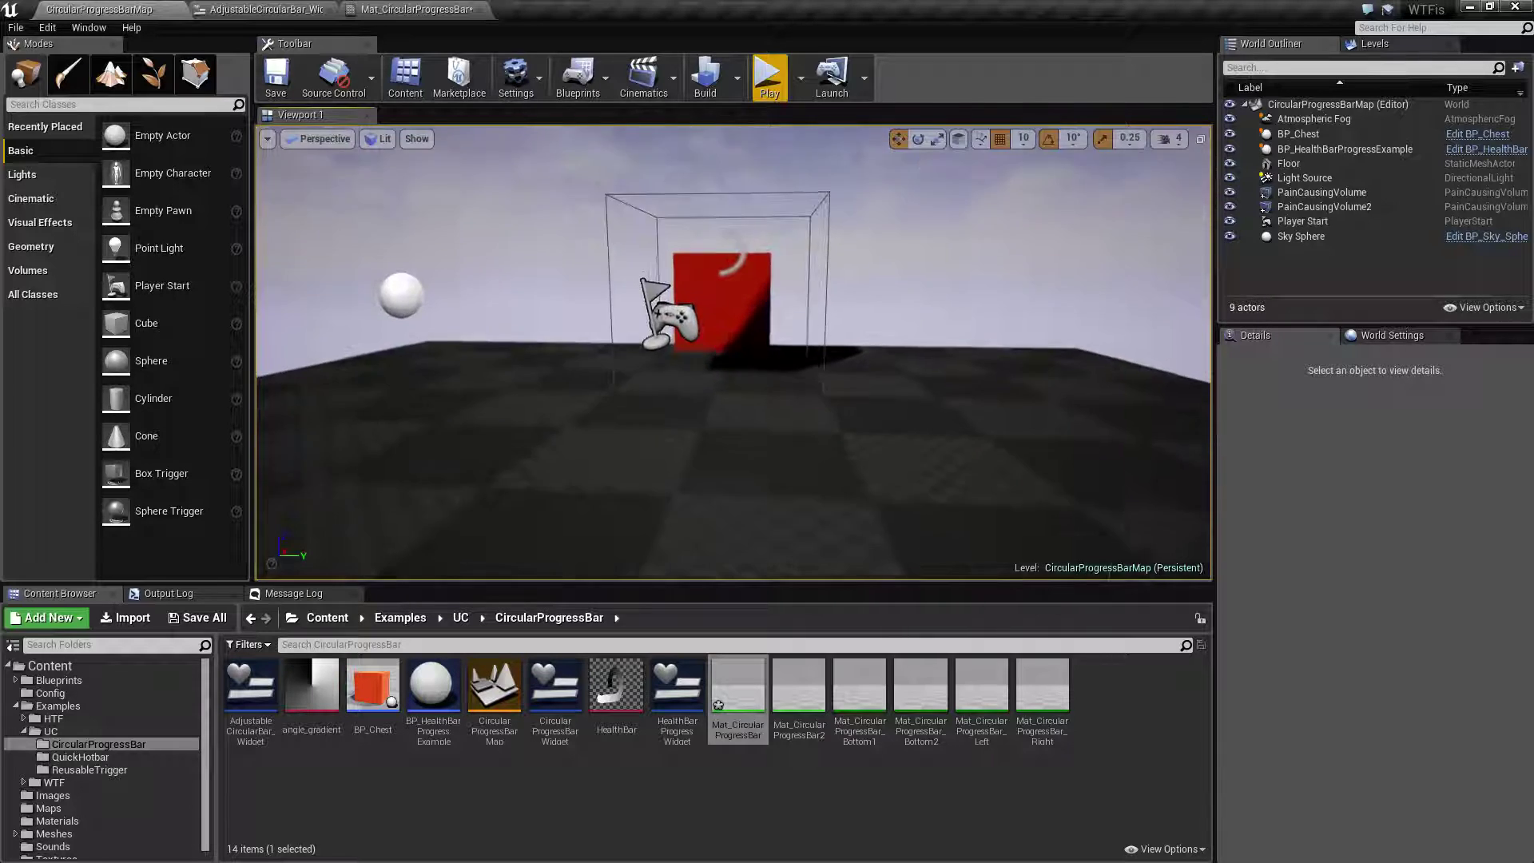
Select the chest in the level and review the node groups of the Mat_CircularProgressBar material
{"action": "key", "text": "s"}
{"action": "left_click", "coordinate": [725, 331]}
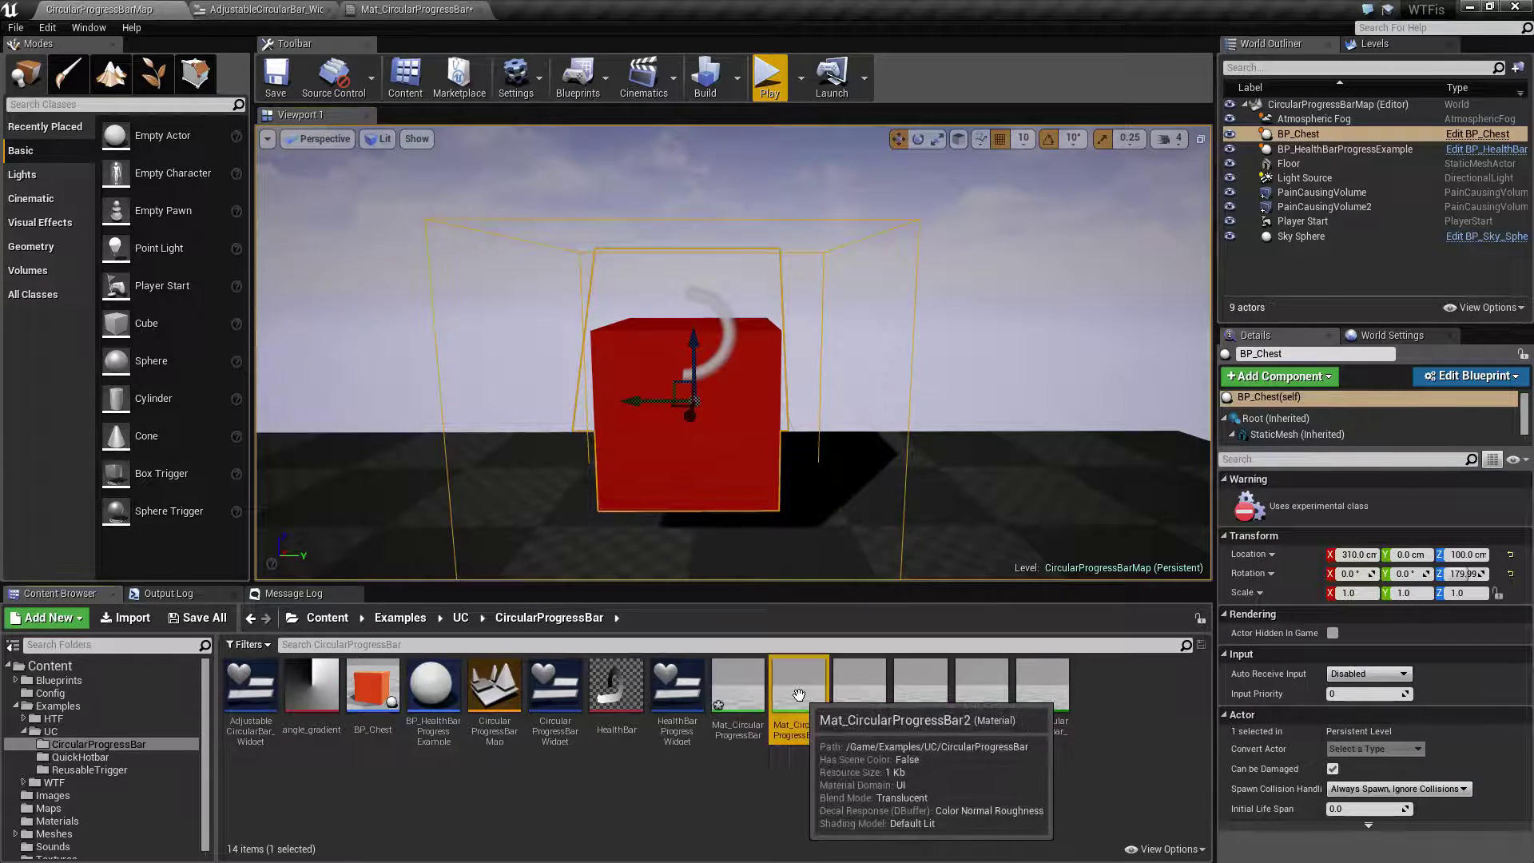
{"action": "double_click", "coordinate": [737, 687]}
{"action": "scroll", "coordinate": [735, 324], "scroll_direction": "down", "scroll_amount": 6}
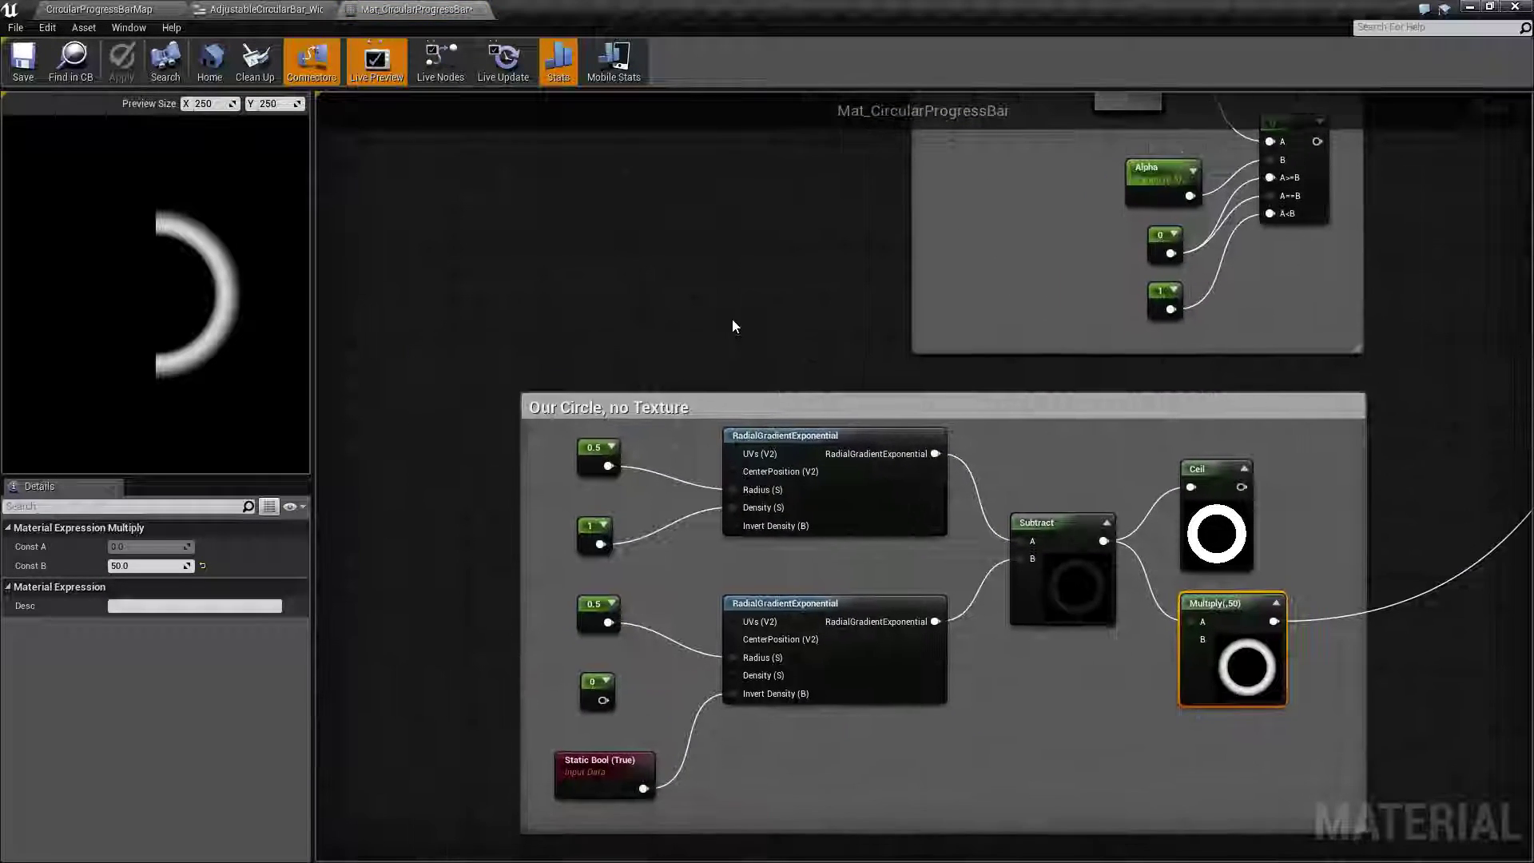
{"action": "scroll", "coordinate": [637, 482], "scroll_direction": "up", "scroll_amount": 4}
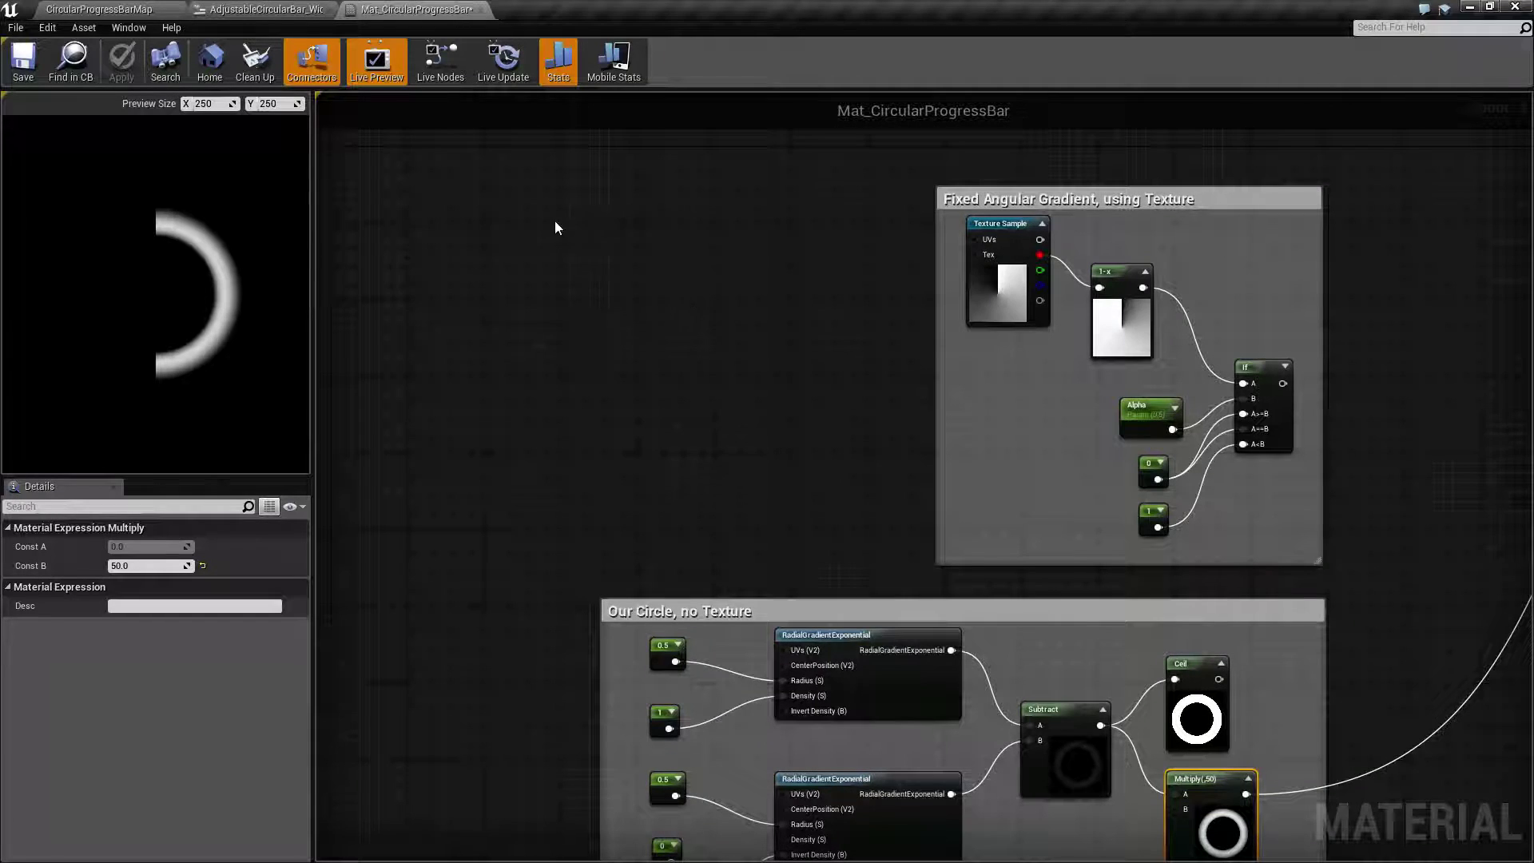
Play-test the level, walking the character to the chest and back to check the circular progress bars
{"action": "left_click", "coordinate": [126, 7]}
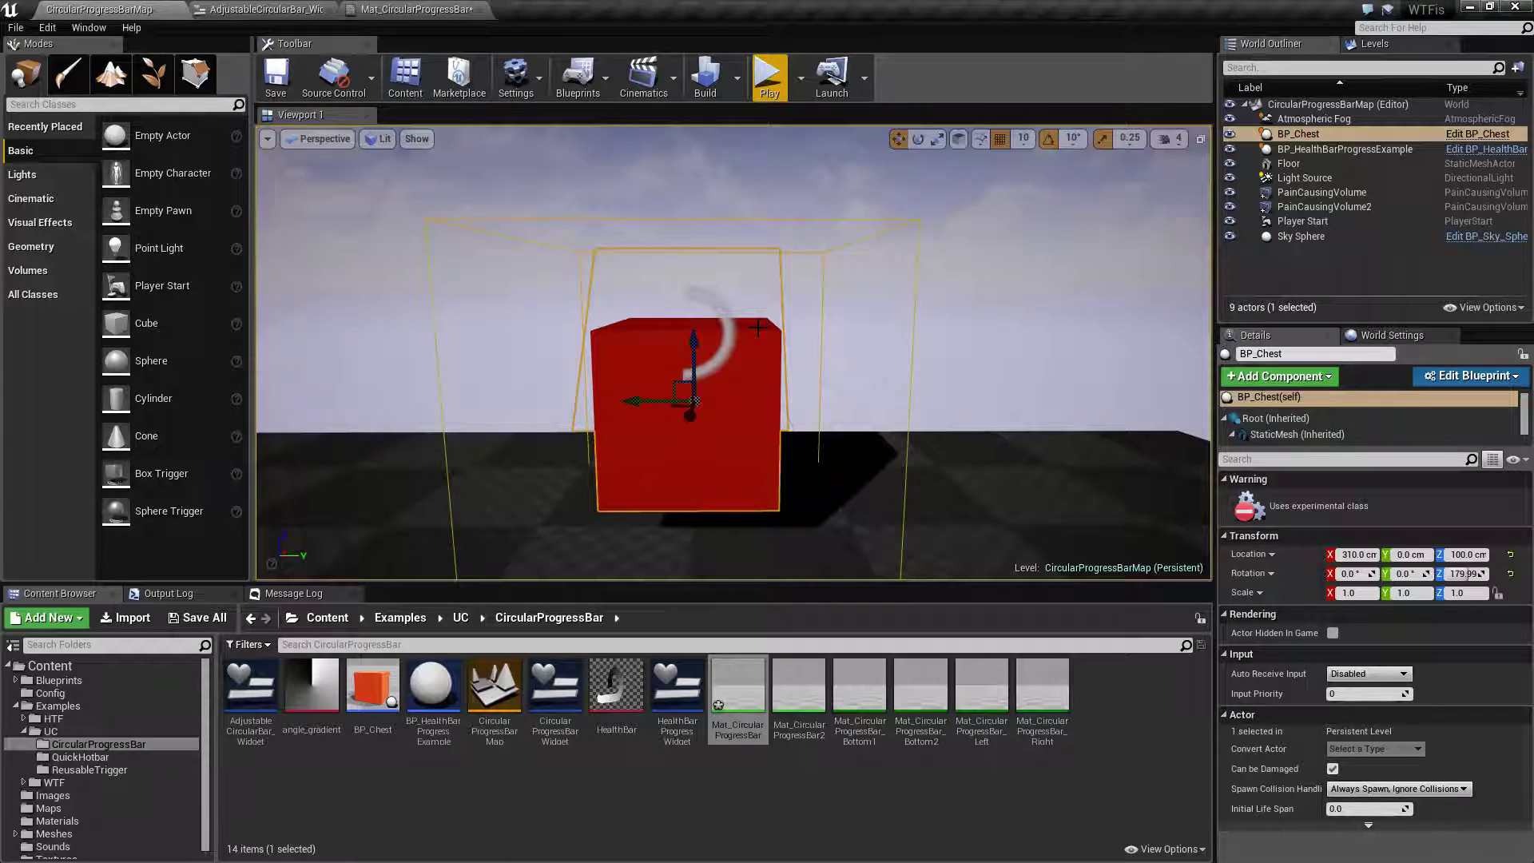
{"action": "mouse_move", "coordinate": [731, 392]}
{"action": "right_mouse_down"}
{"action": "mouse_move", "coordinate": [730, 423]}
{"action": "mouse_move", "coordinate": [732, 395]}
{"action": "right_mouse_up"}
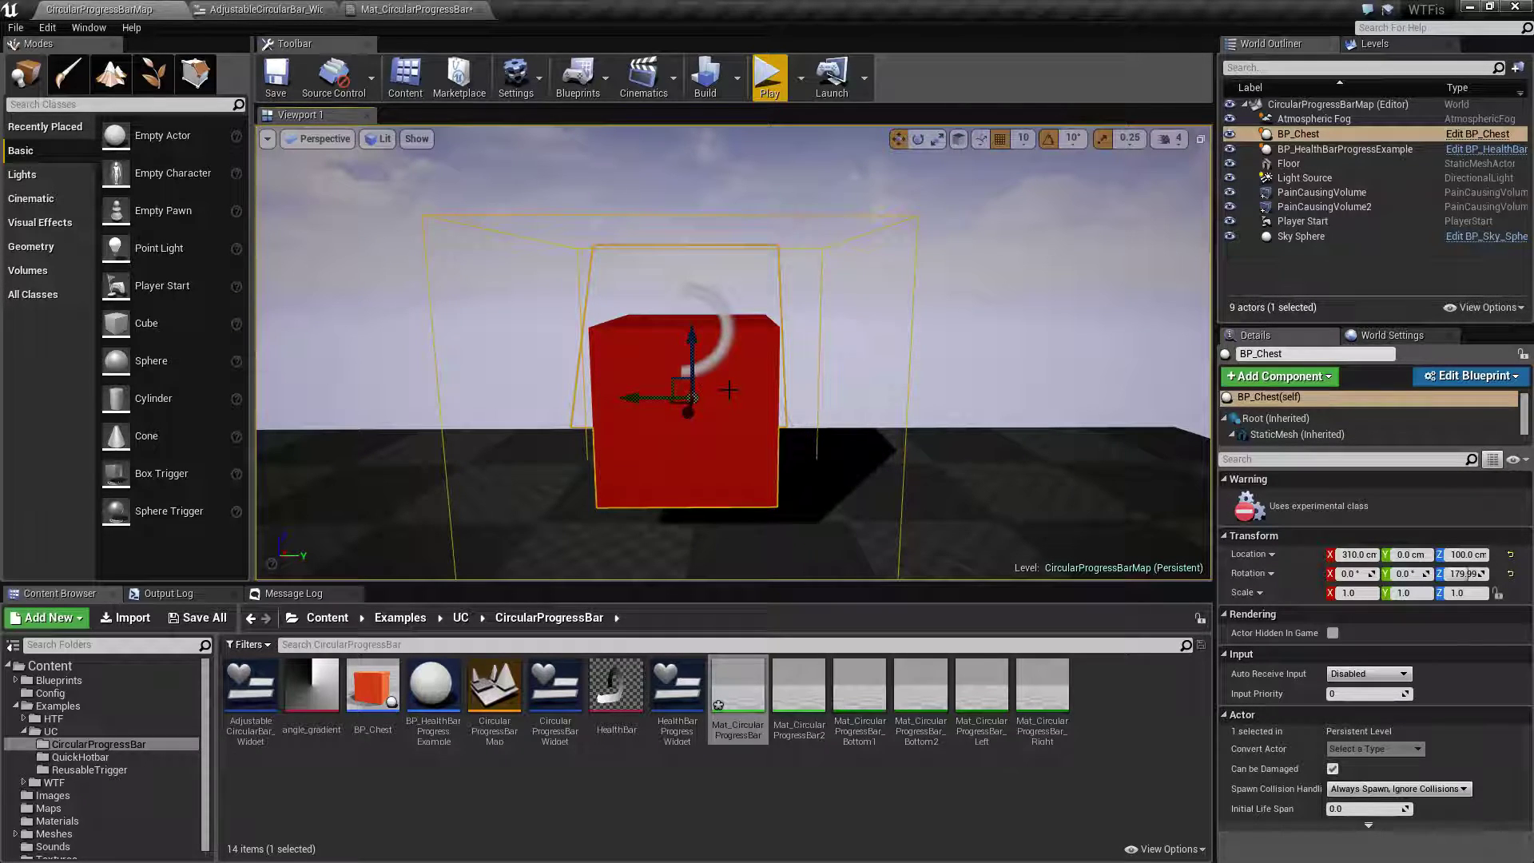
{"action": "scroll", "coordinate": [769, 357], "scroll_direction": "down", "scroll_amount": 4}
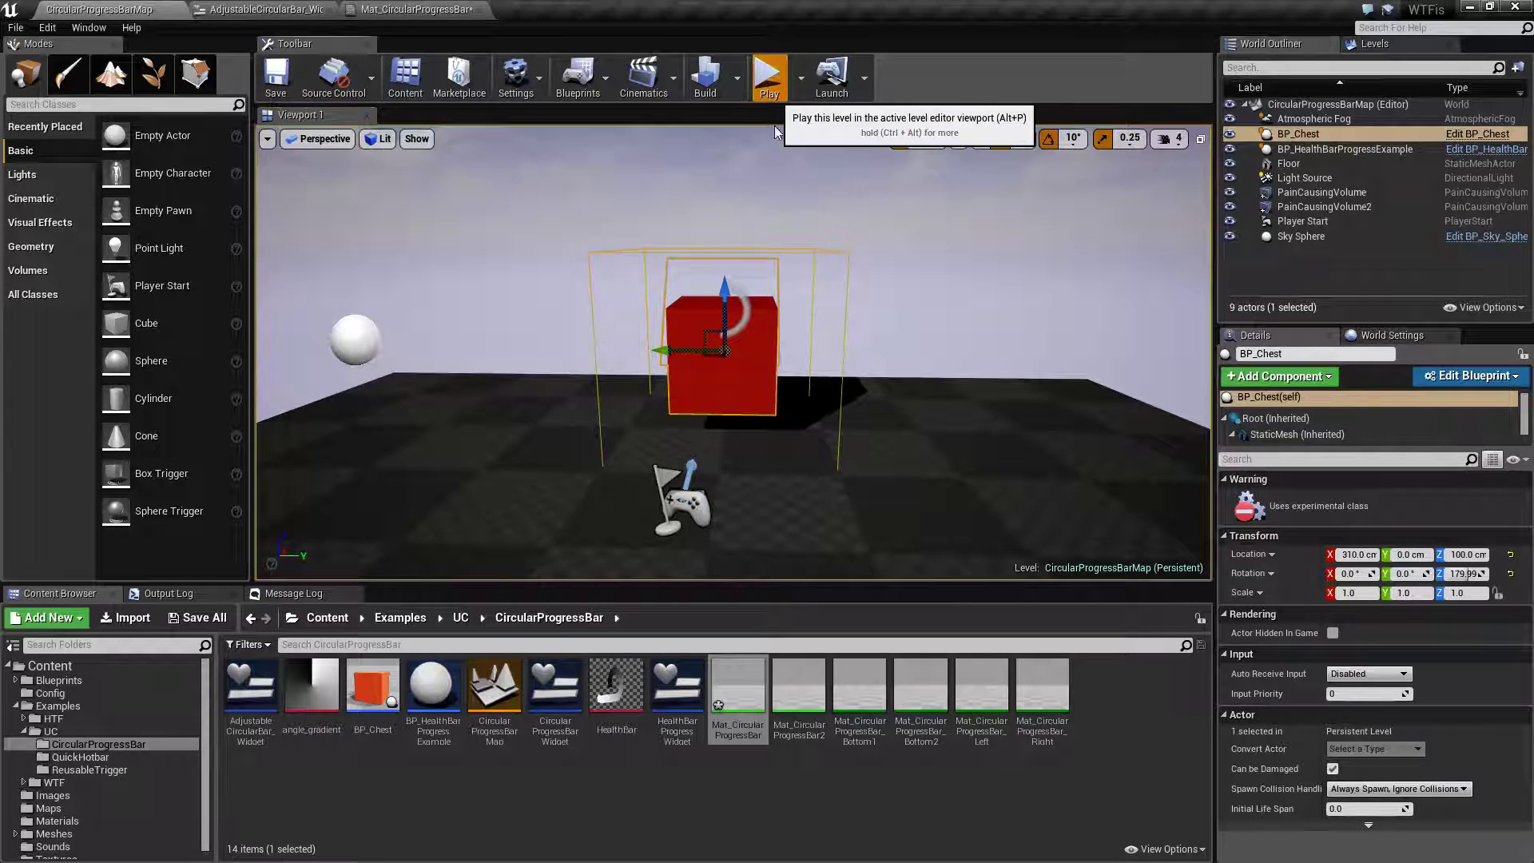
{"action": "left_click", "coordinate": [768, 78]}
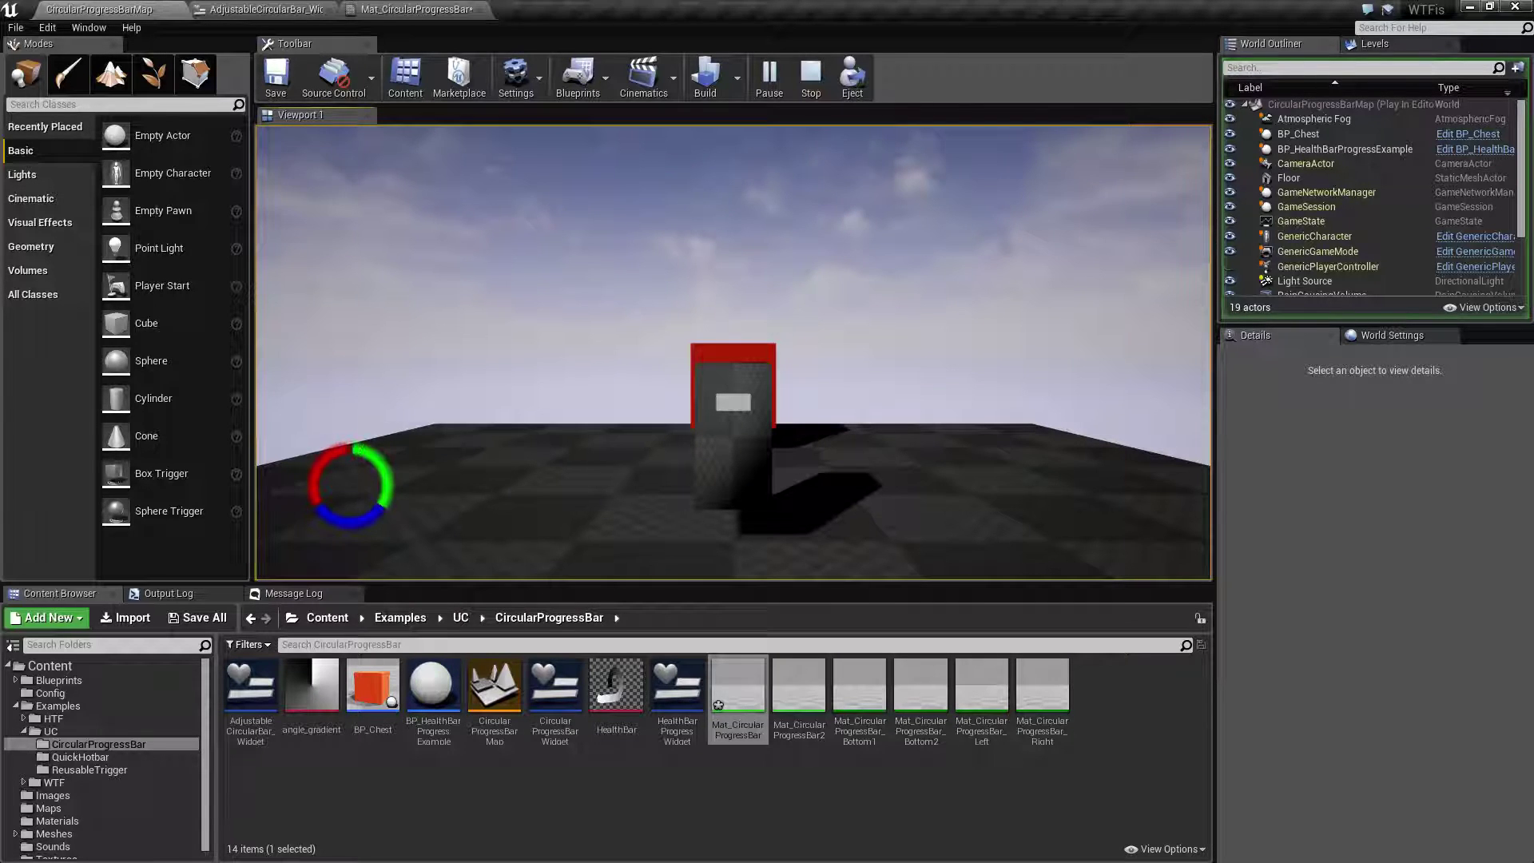
{"action": "key", "text": "w"}
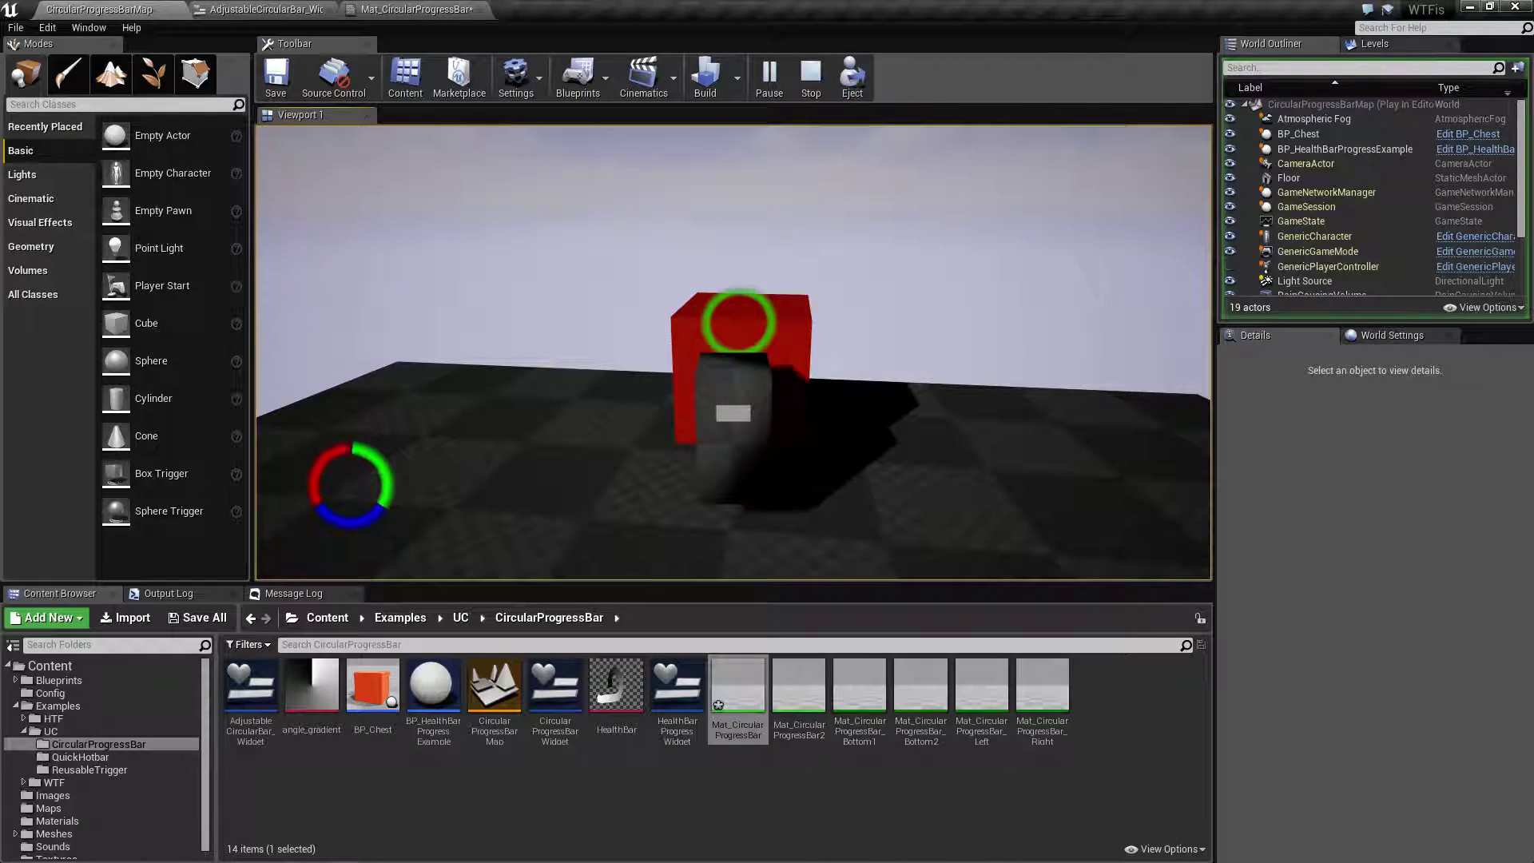
{"action": "key", "text": "s"}
{"action": "key", "text": "Escape"}
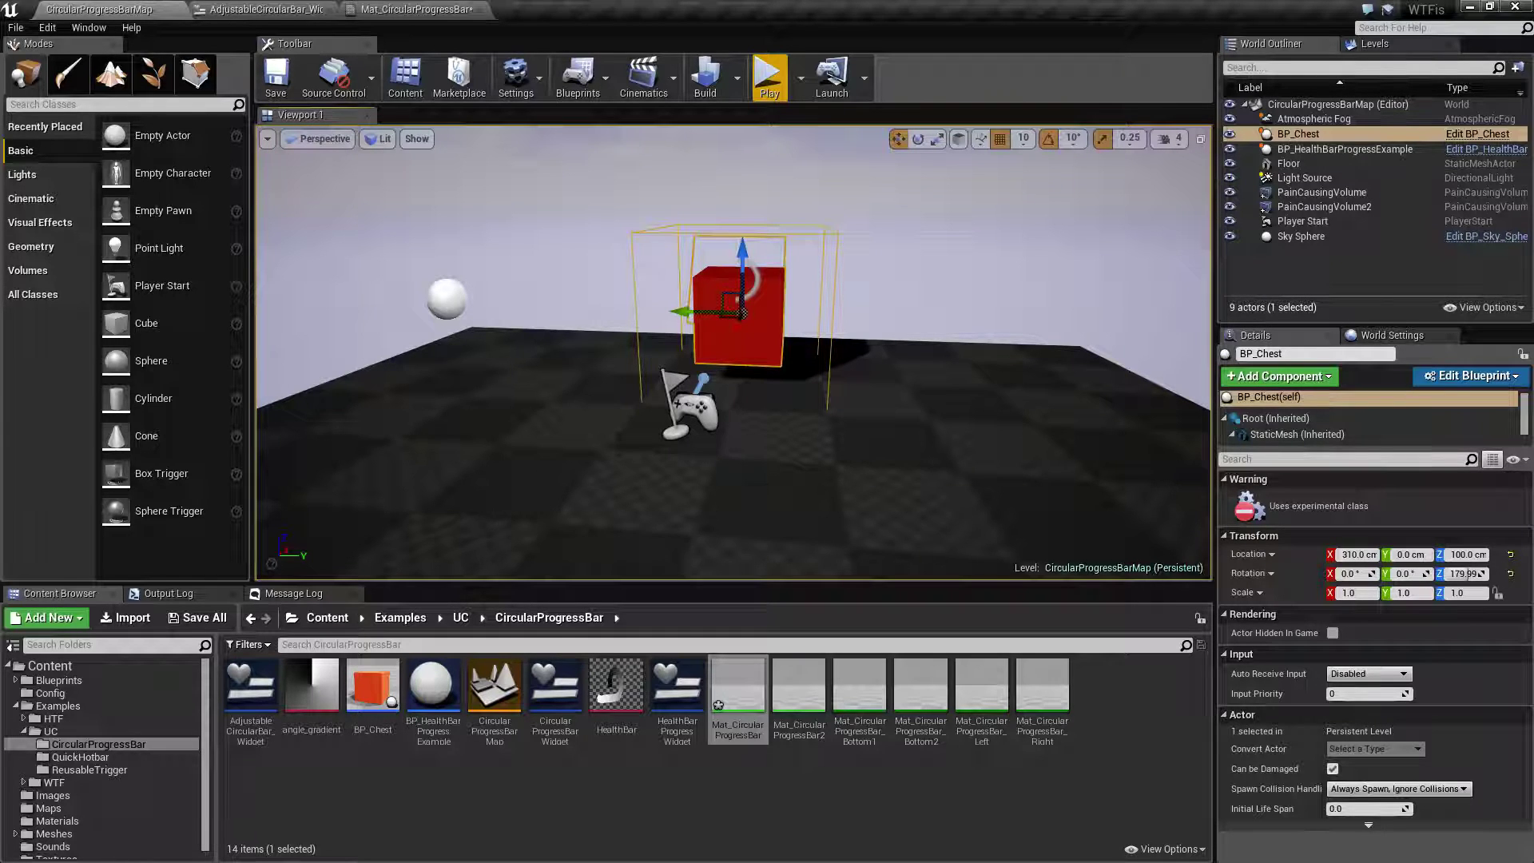
Inspect the angle_gradient texture and connect the fixed angular gradient's If output to input A of the material's Multiply node
{"action": "double_click", "coordinate": [327, 707]}
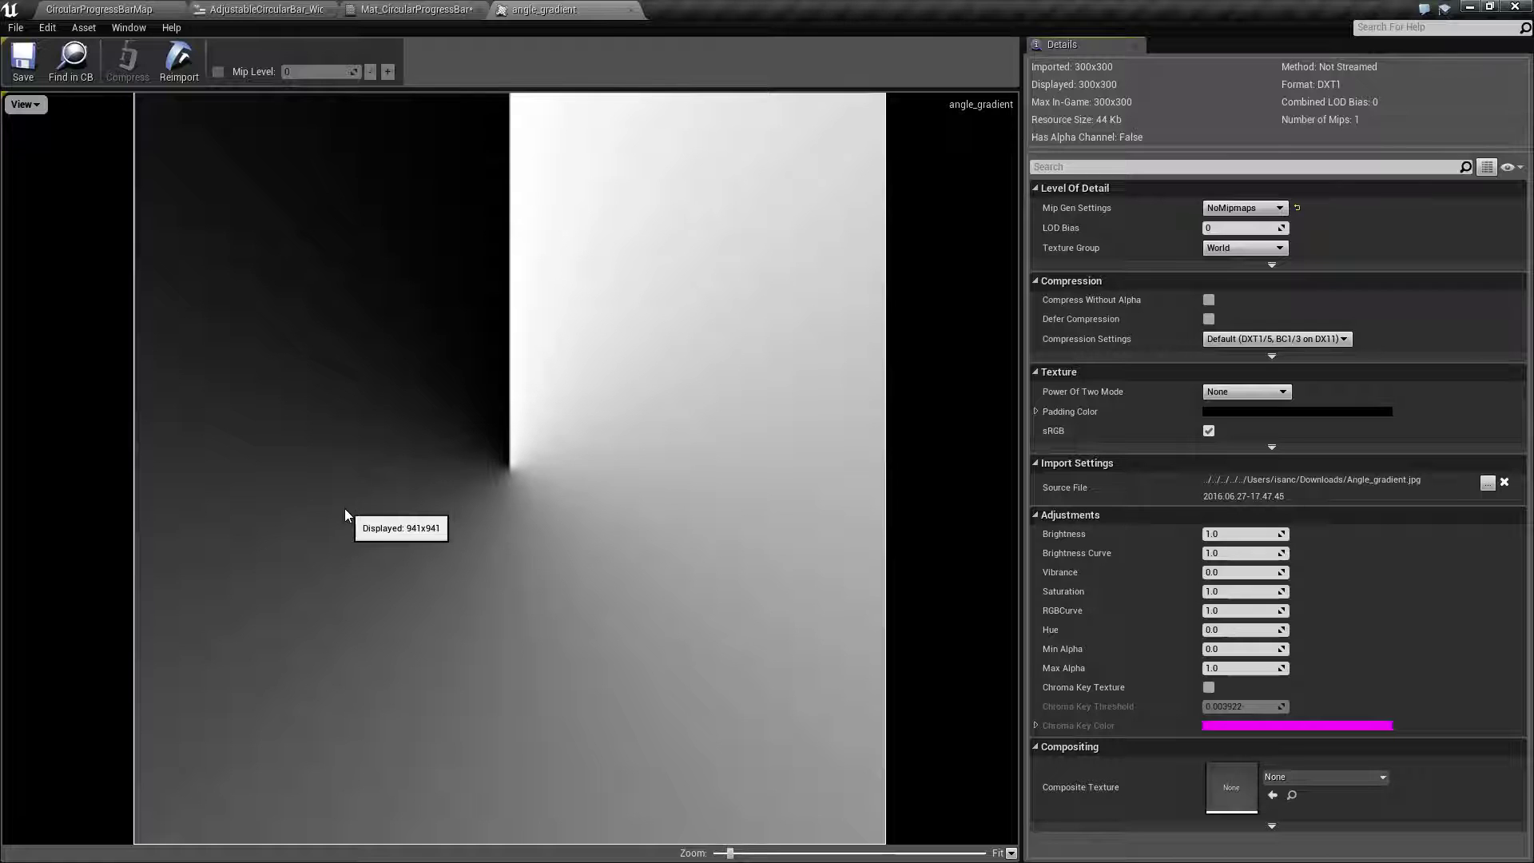
{"action": "left_click", "coordinate": [632, 10]}
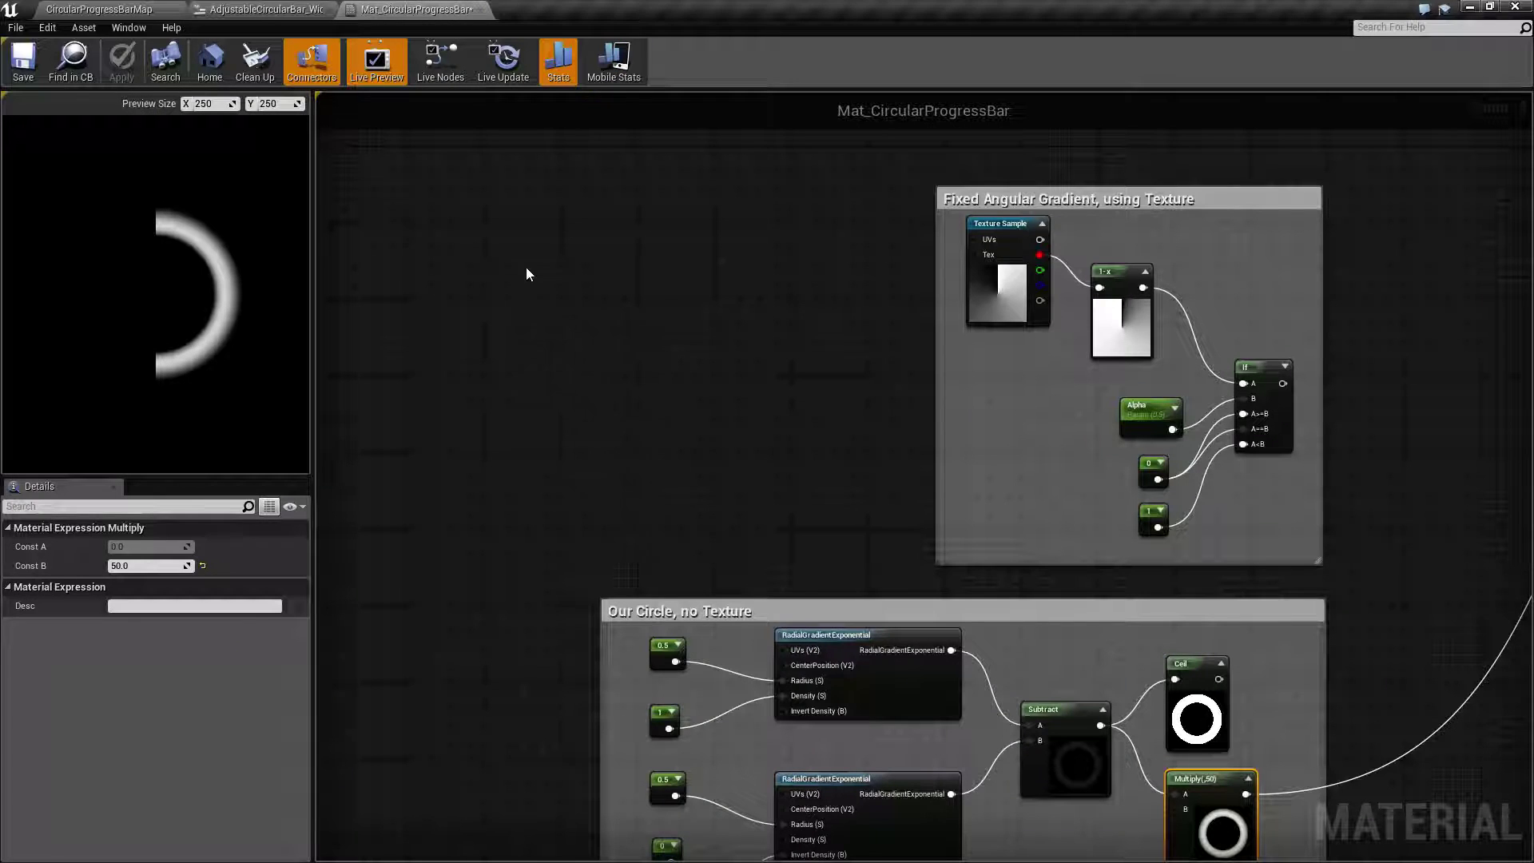
{"action": "right_click_drag", "start_coordinate": [634, 376], "coordinate": [397, 398]}
{"action": "right_click_drag", "start_coordinate": [1188, 383], "coordinate": [955, 418]}
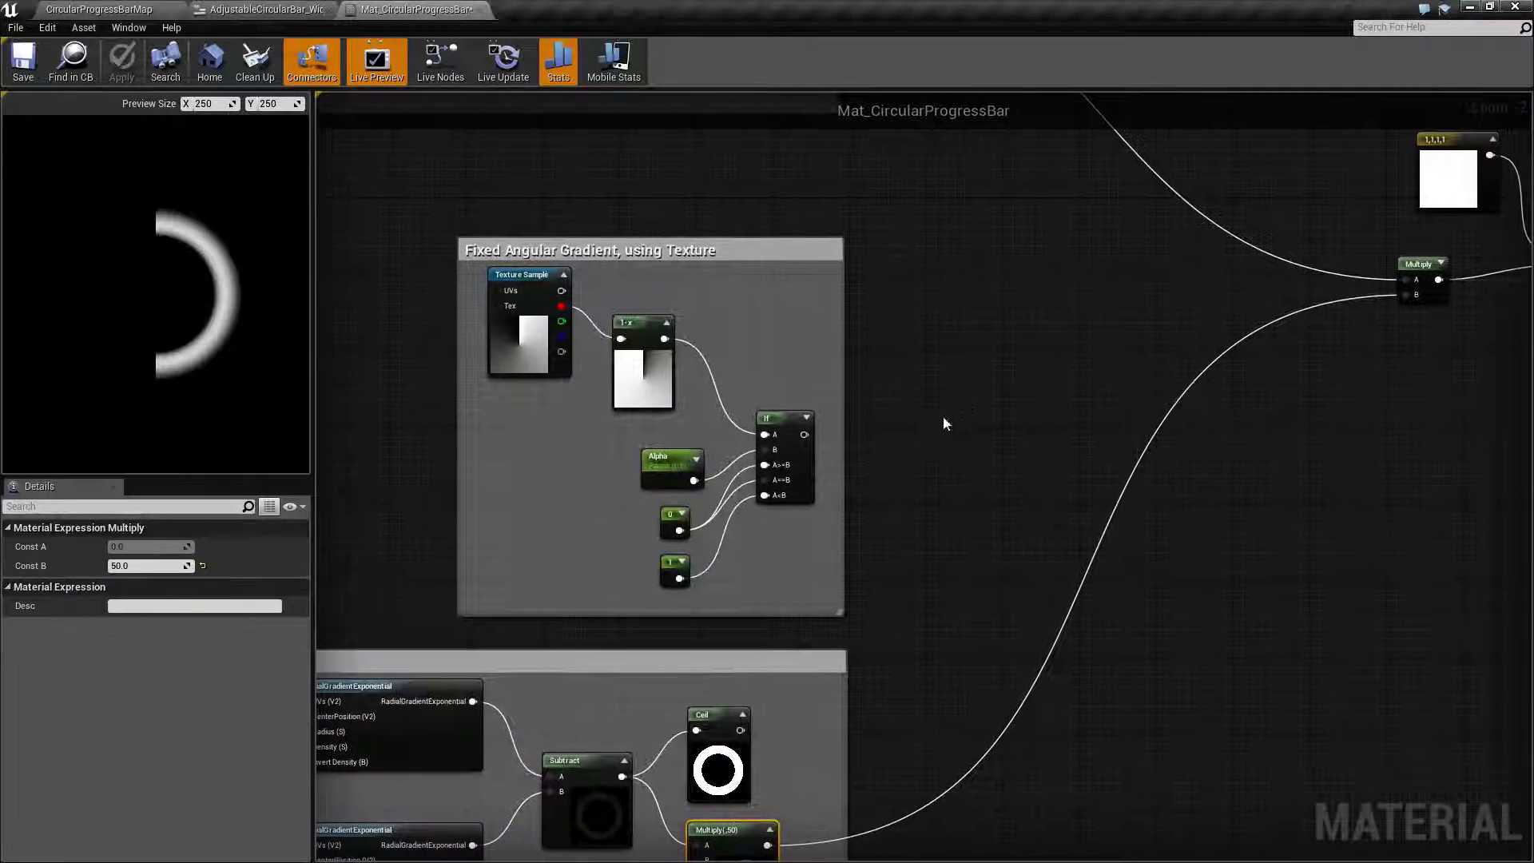
{"action": "left_click_drag", "start_coordinate": [803, 432], "coordinate": [1406, 281]}
{"action": "right_click_drag", "start_coordinate": [1016, 324], "coordinate": [1012, 305]}
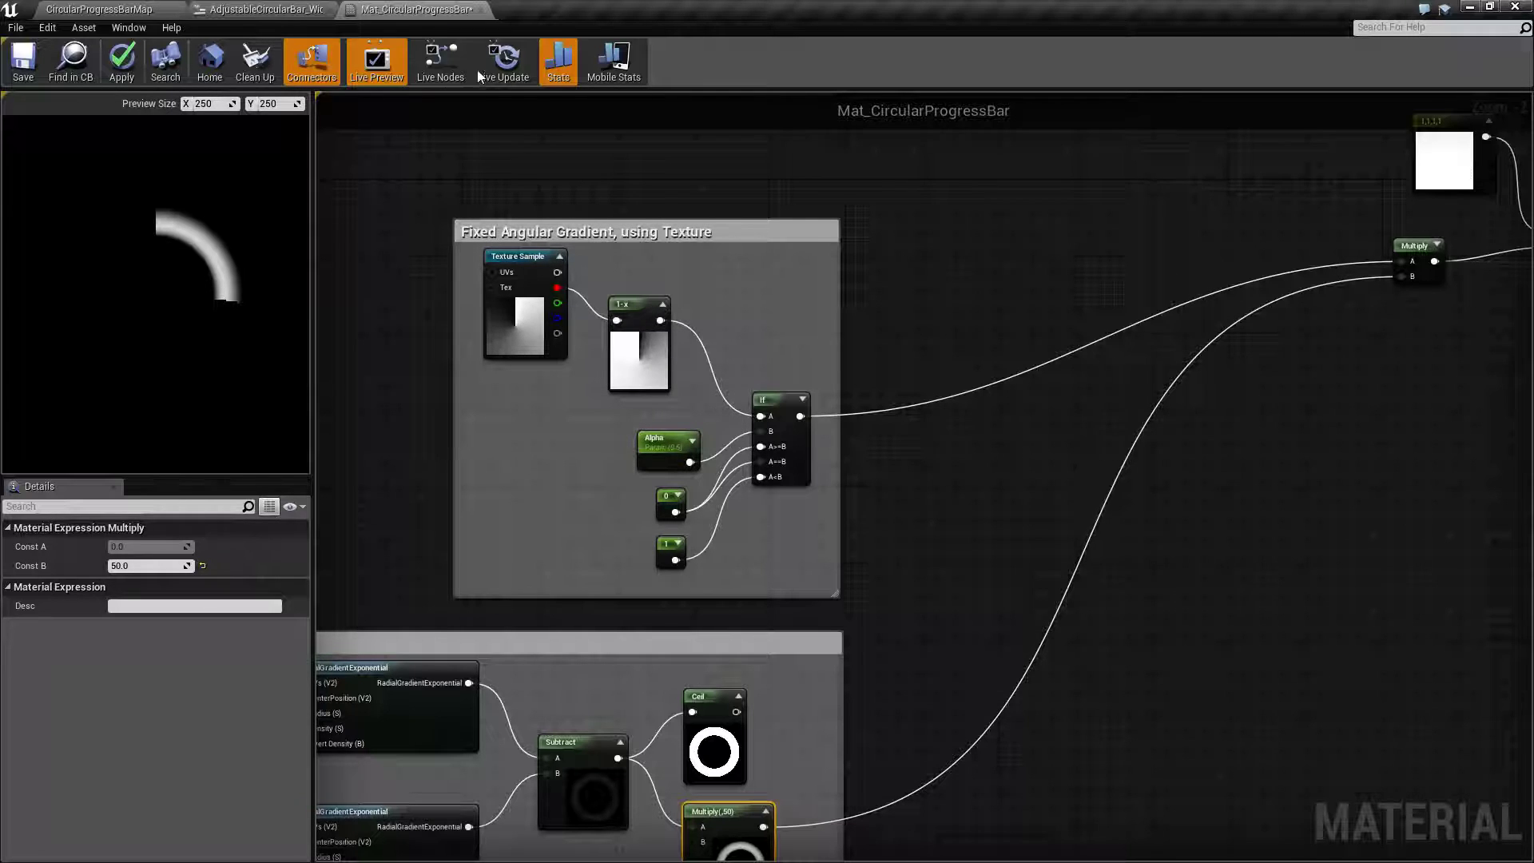
Play-test the level by walking to the chest to check the progress bars with the rewired material
{"action": "left_click", "coordinate": [99, 9]}
{"action": "left_click", "coordinate": [747, 76]}
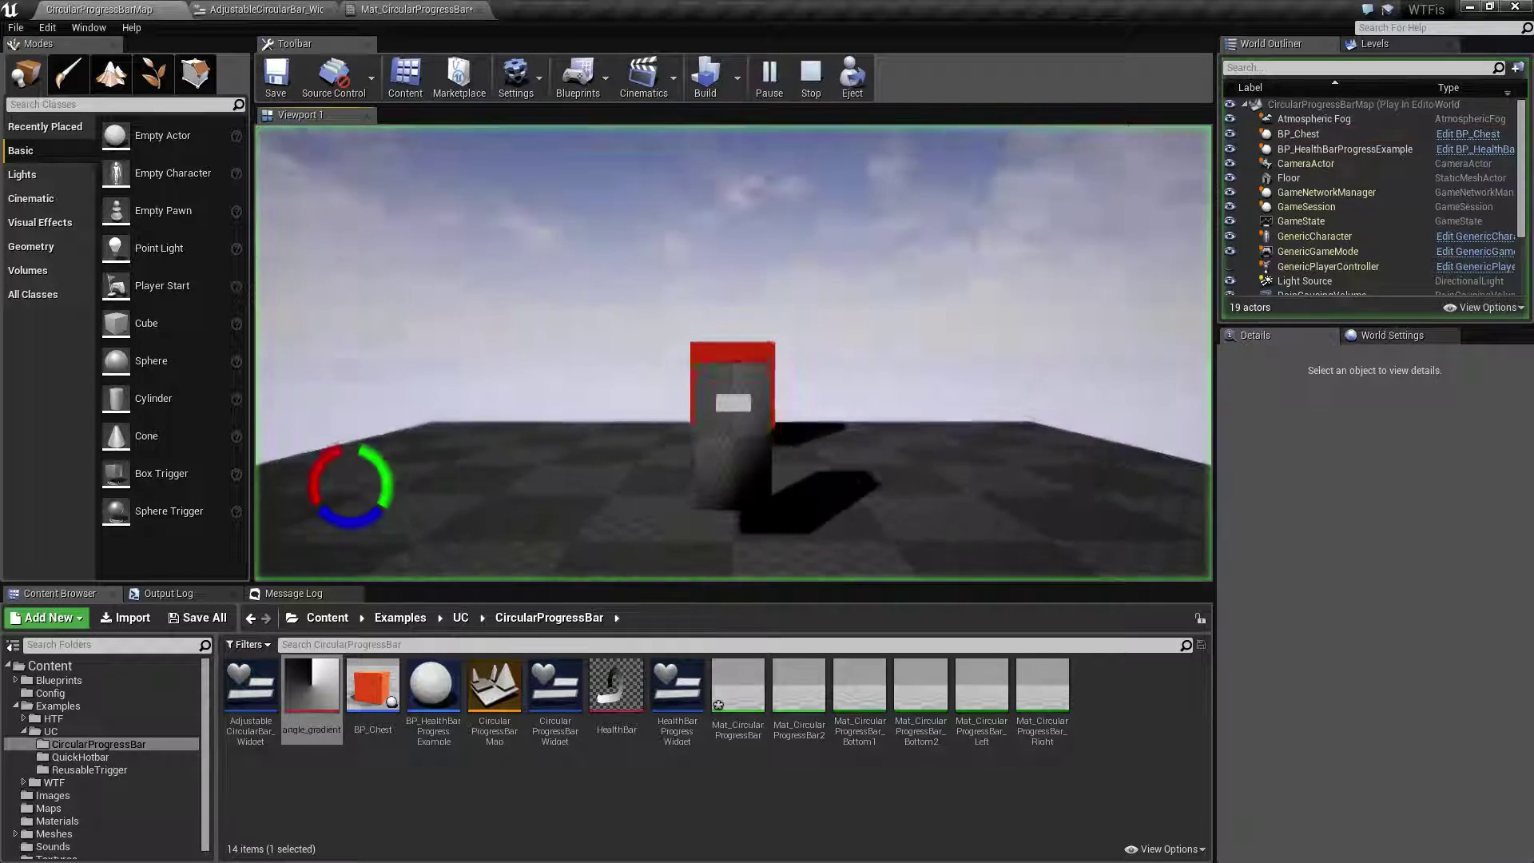
{"action": "key", "text": "w"}
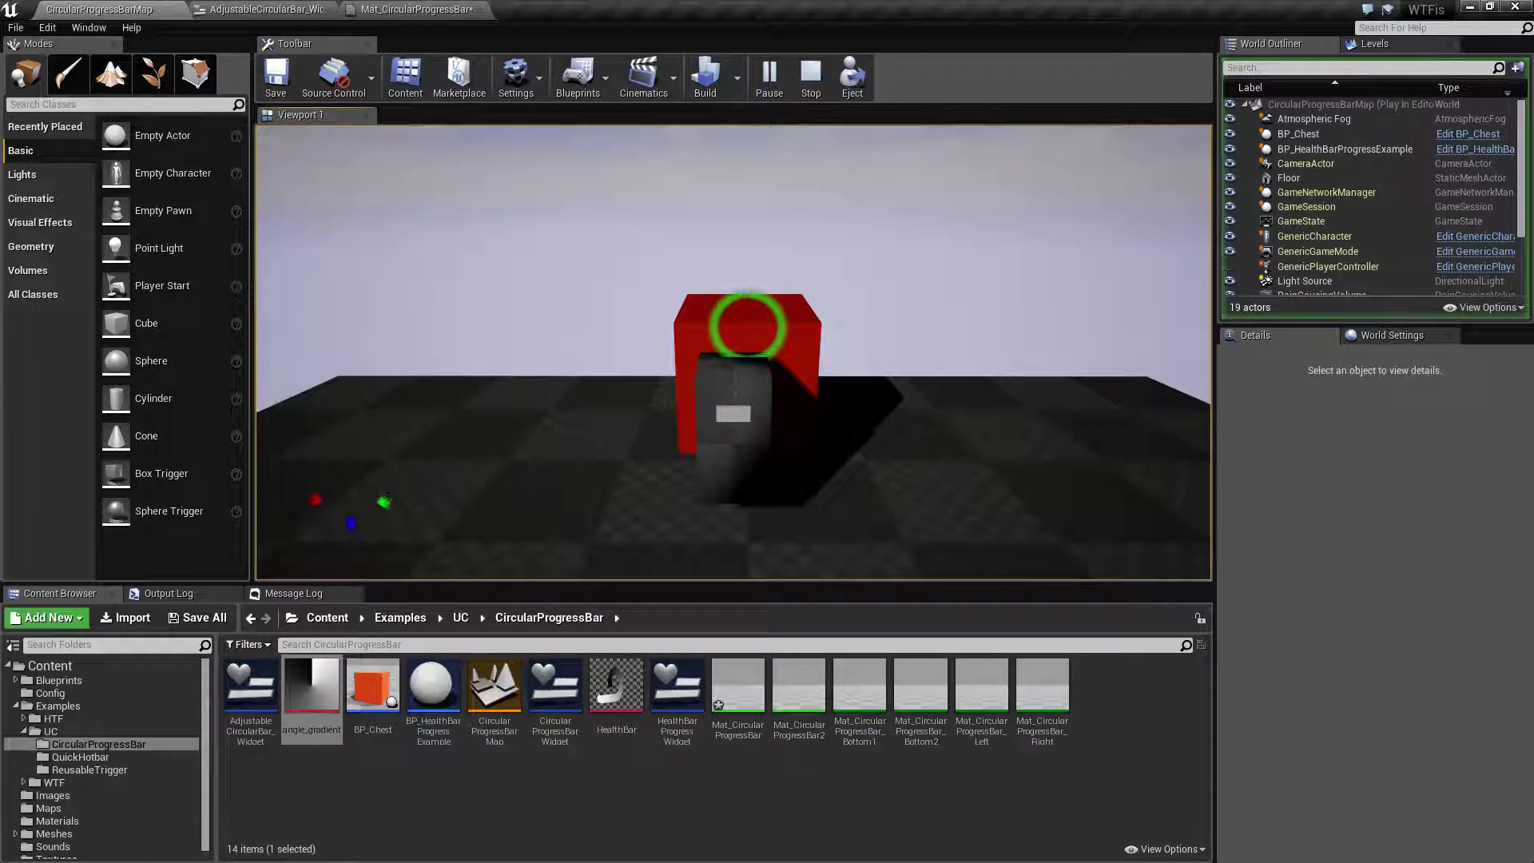
{"action": "key", "text": "Escape"}
Apply the texture-based gradient changes to Mat_CircularProgressBar and play-test the level again at the chest
{"action": "left_click", "coordinate": [432, 9]}
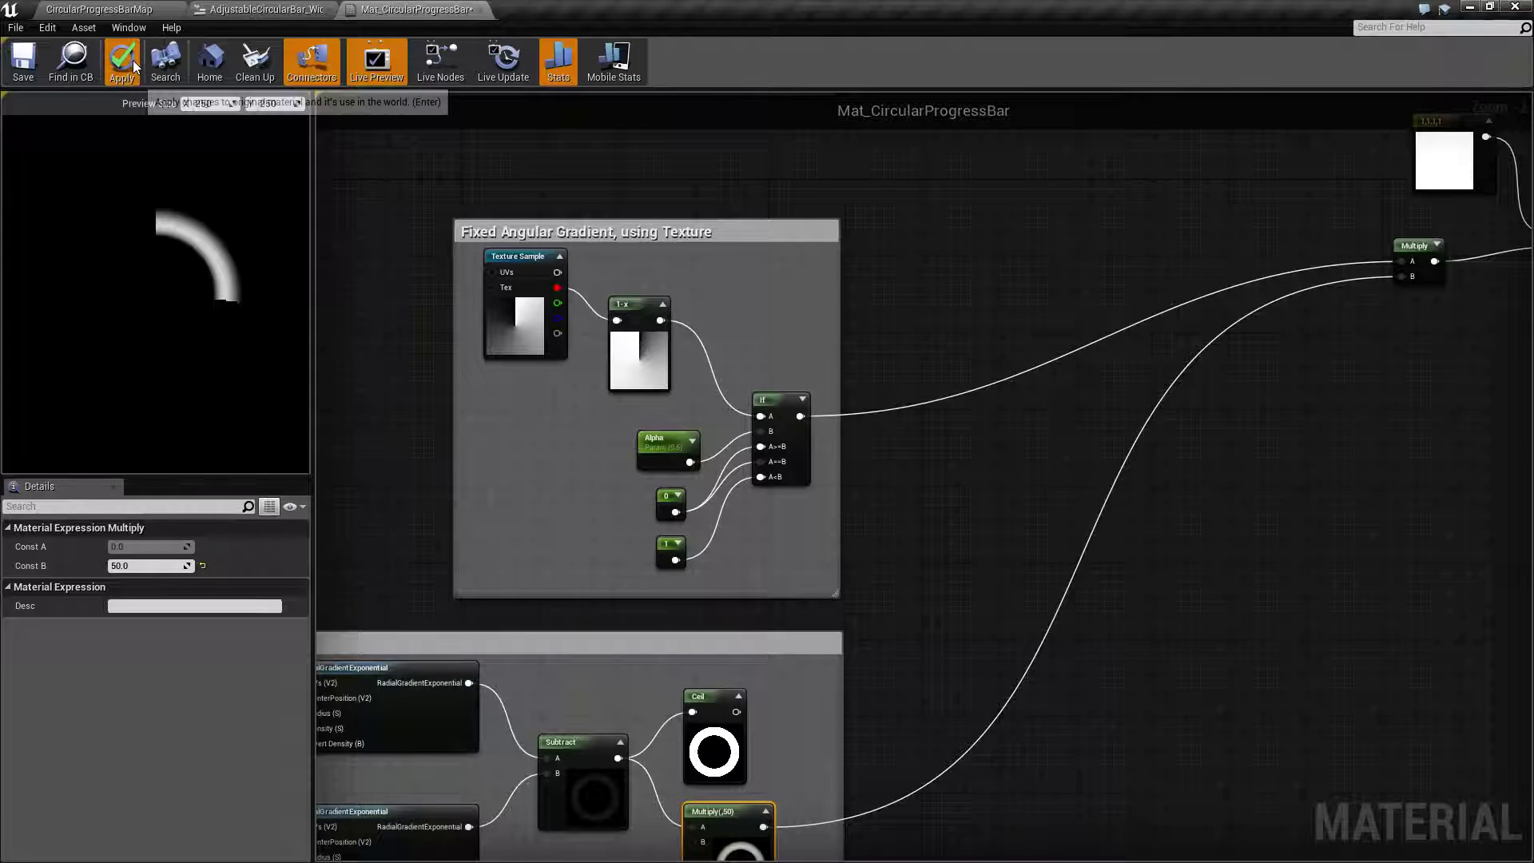
{"action": "left_click", "coordinate": [116, 10]}
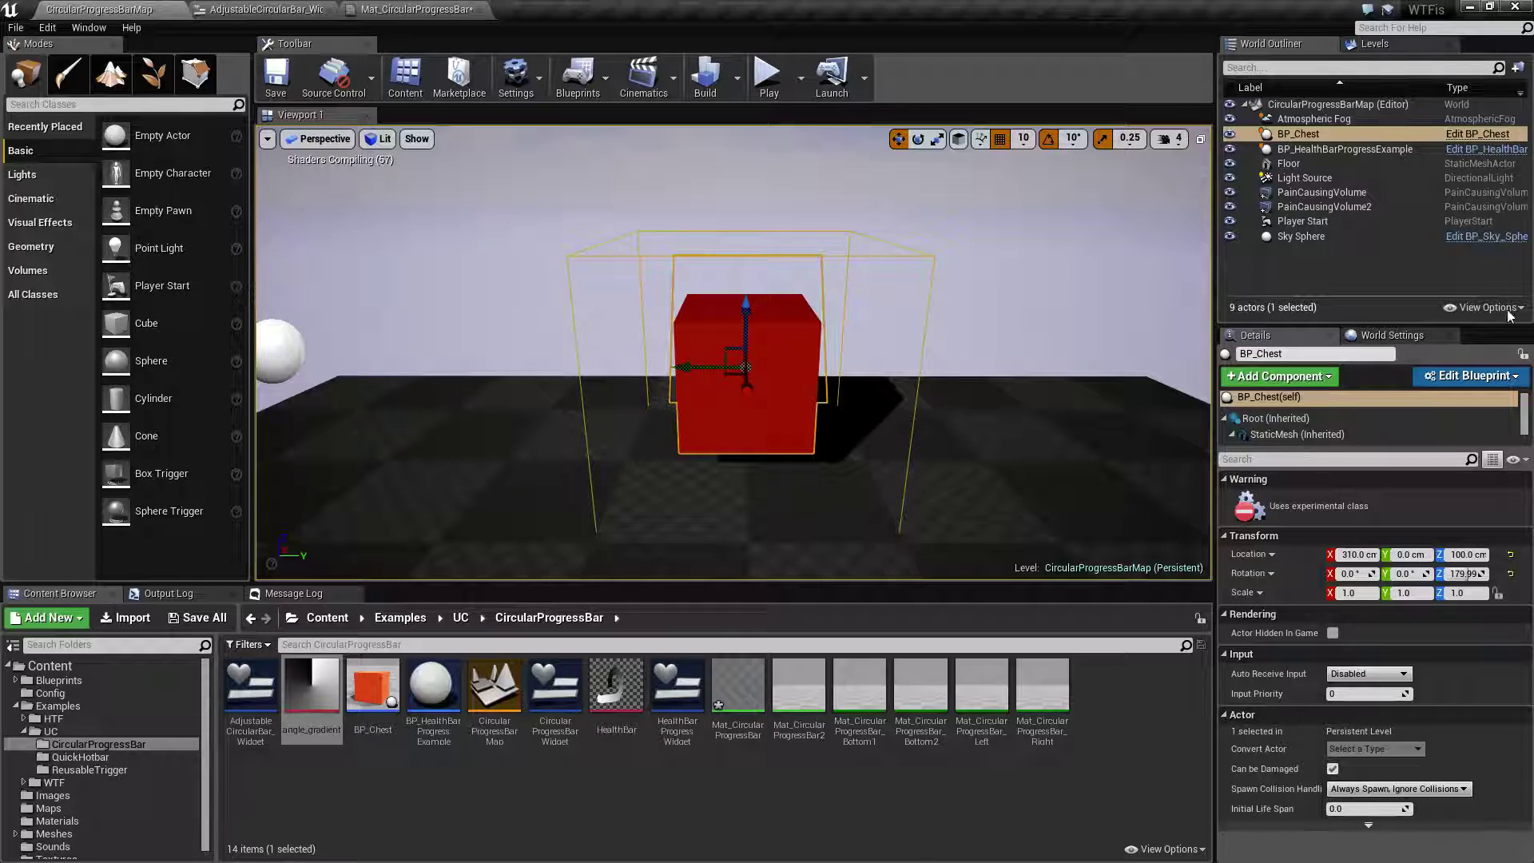
{"action": "left_click", "coordinate": [769, 76]}
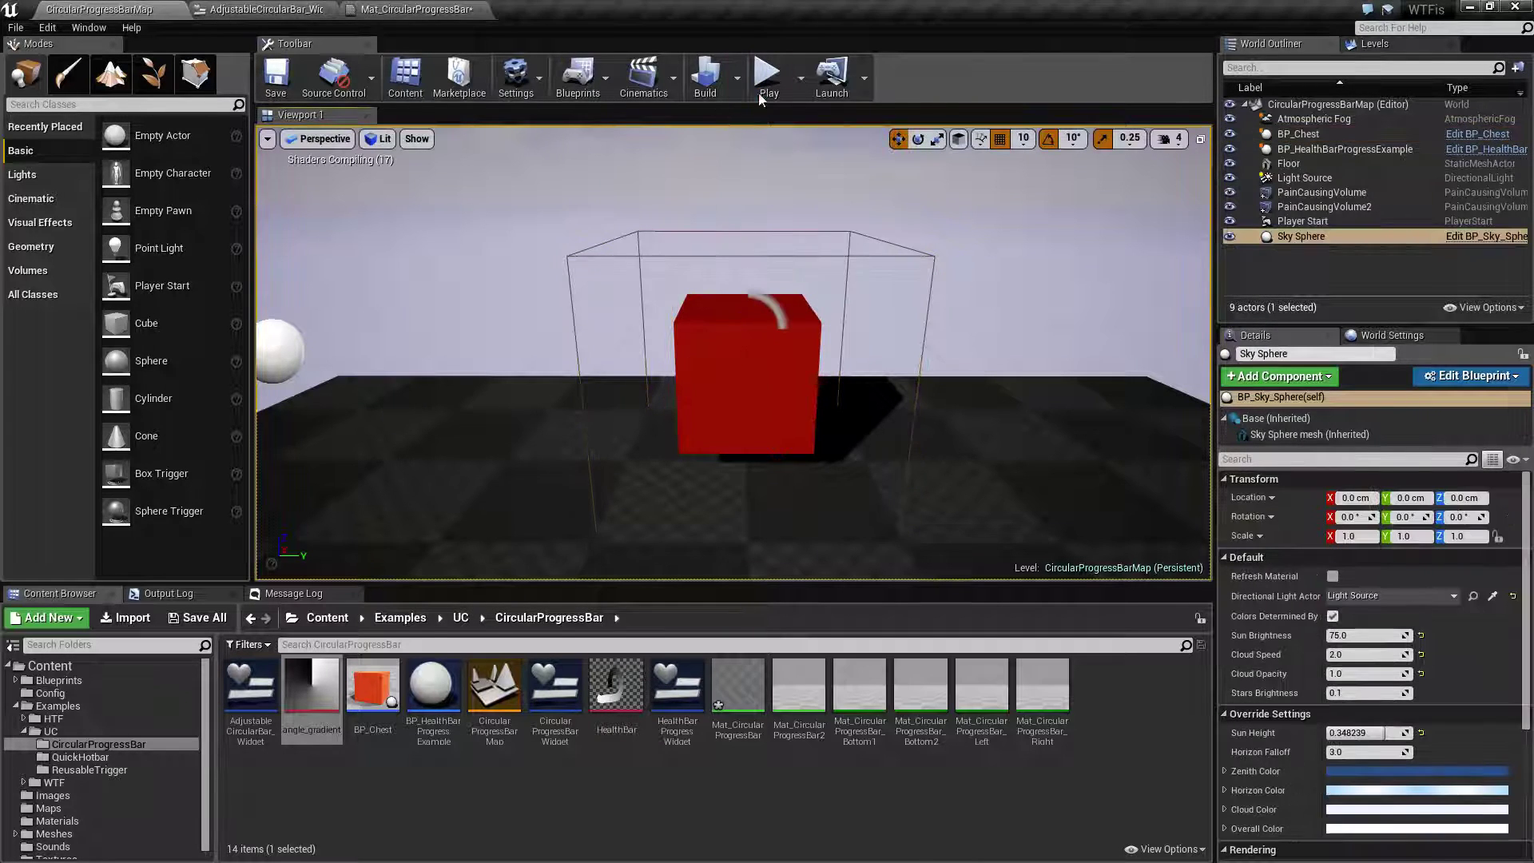
{"action": "key", "text": "w"}
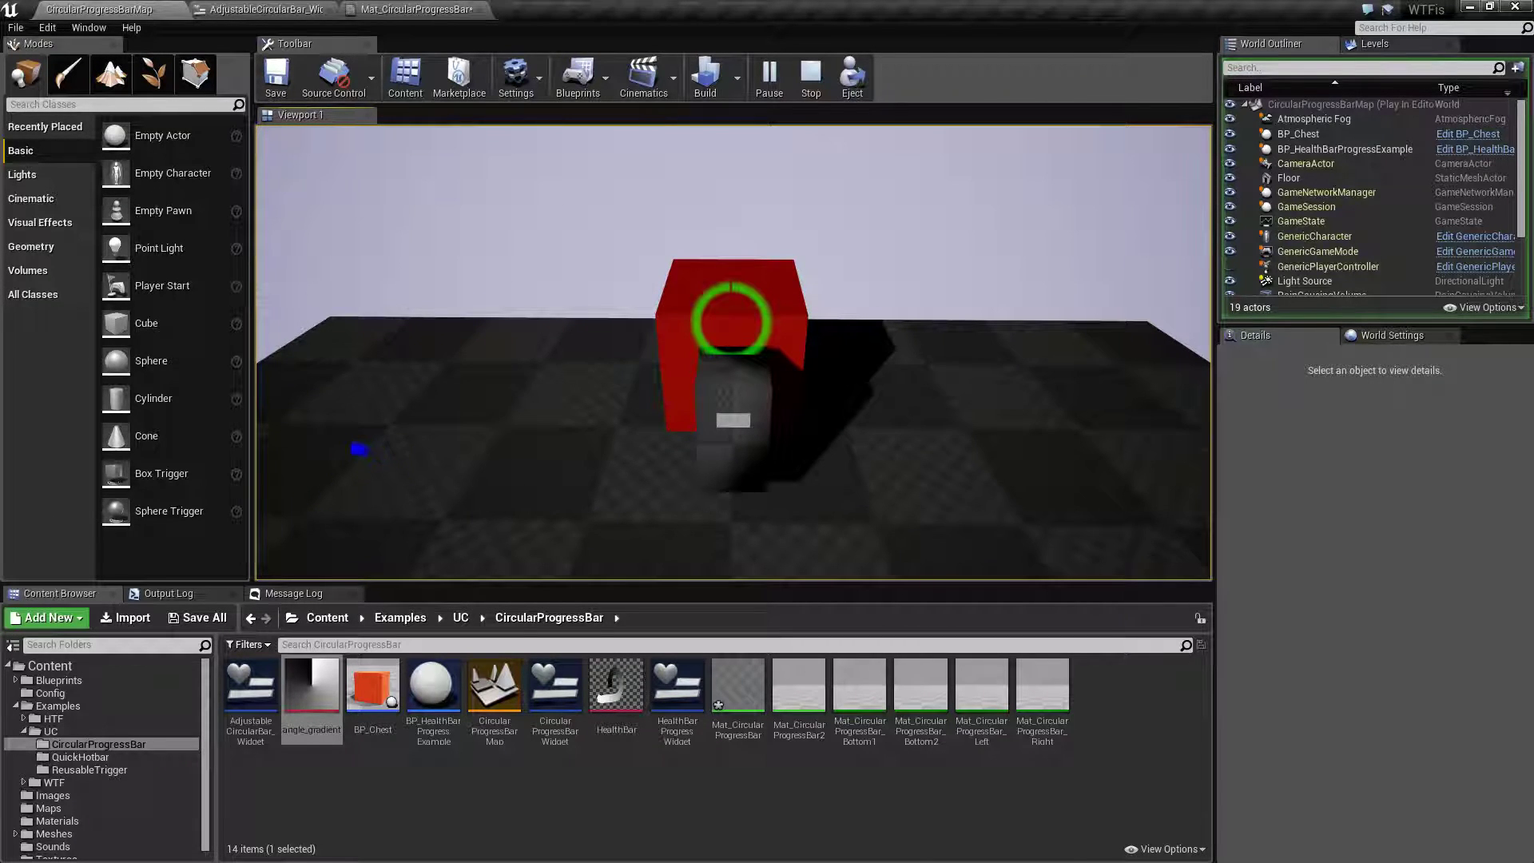
{"action": "key", "text": "Escape"}
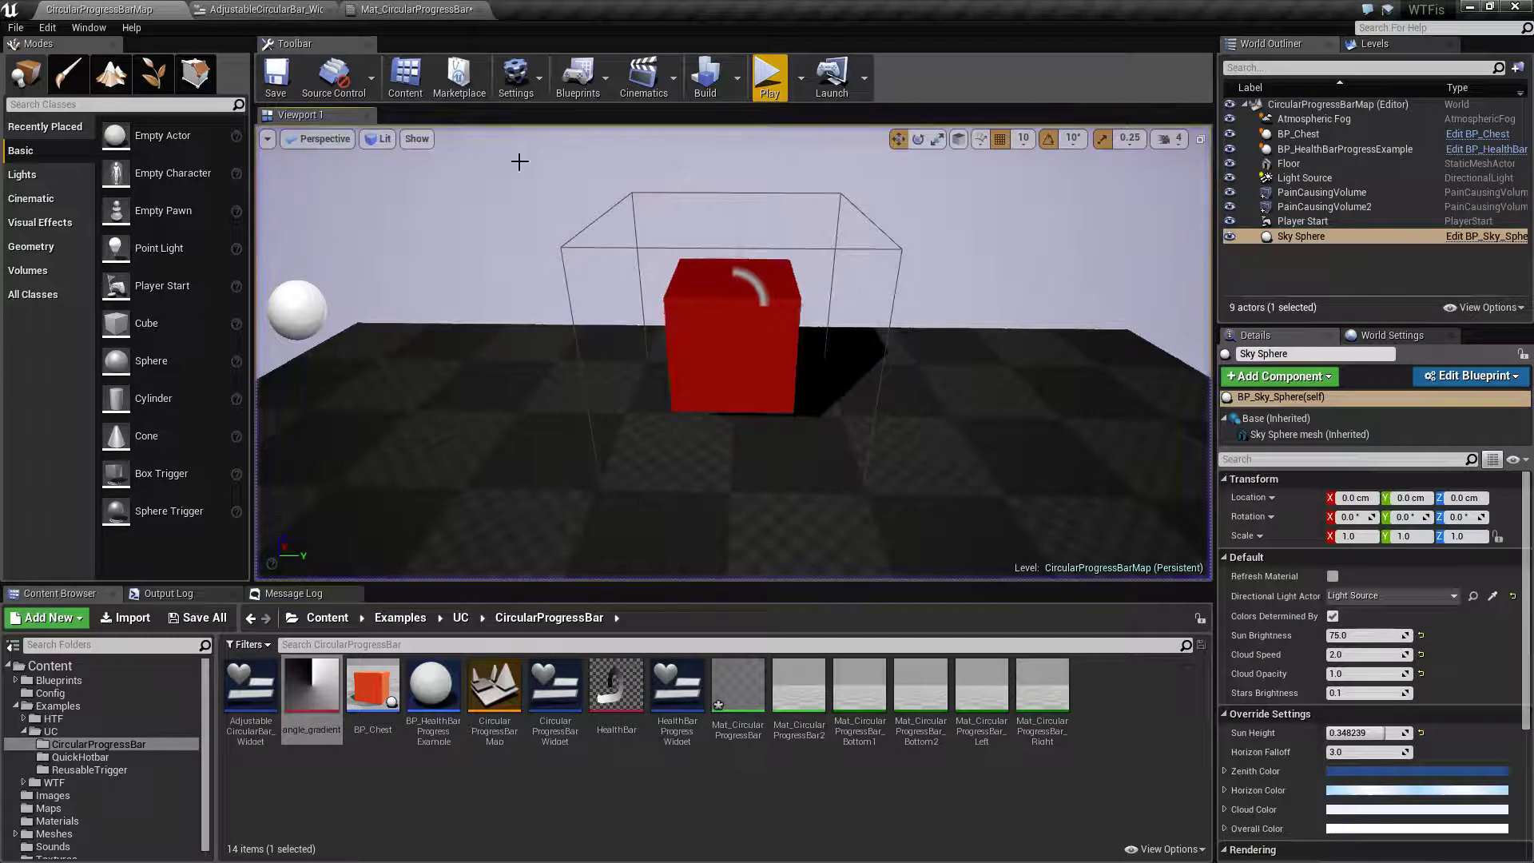
Examine the fixed angular gradient's 1-x, Alpha, constant and If nodes and the circle group beneath them
{"action": "left_click", "coordinate": [411, 9]}
{"action": "scroll", "coordinate": [976, 328], "scroll_direction": "up", "scroll_amount": 3}
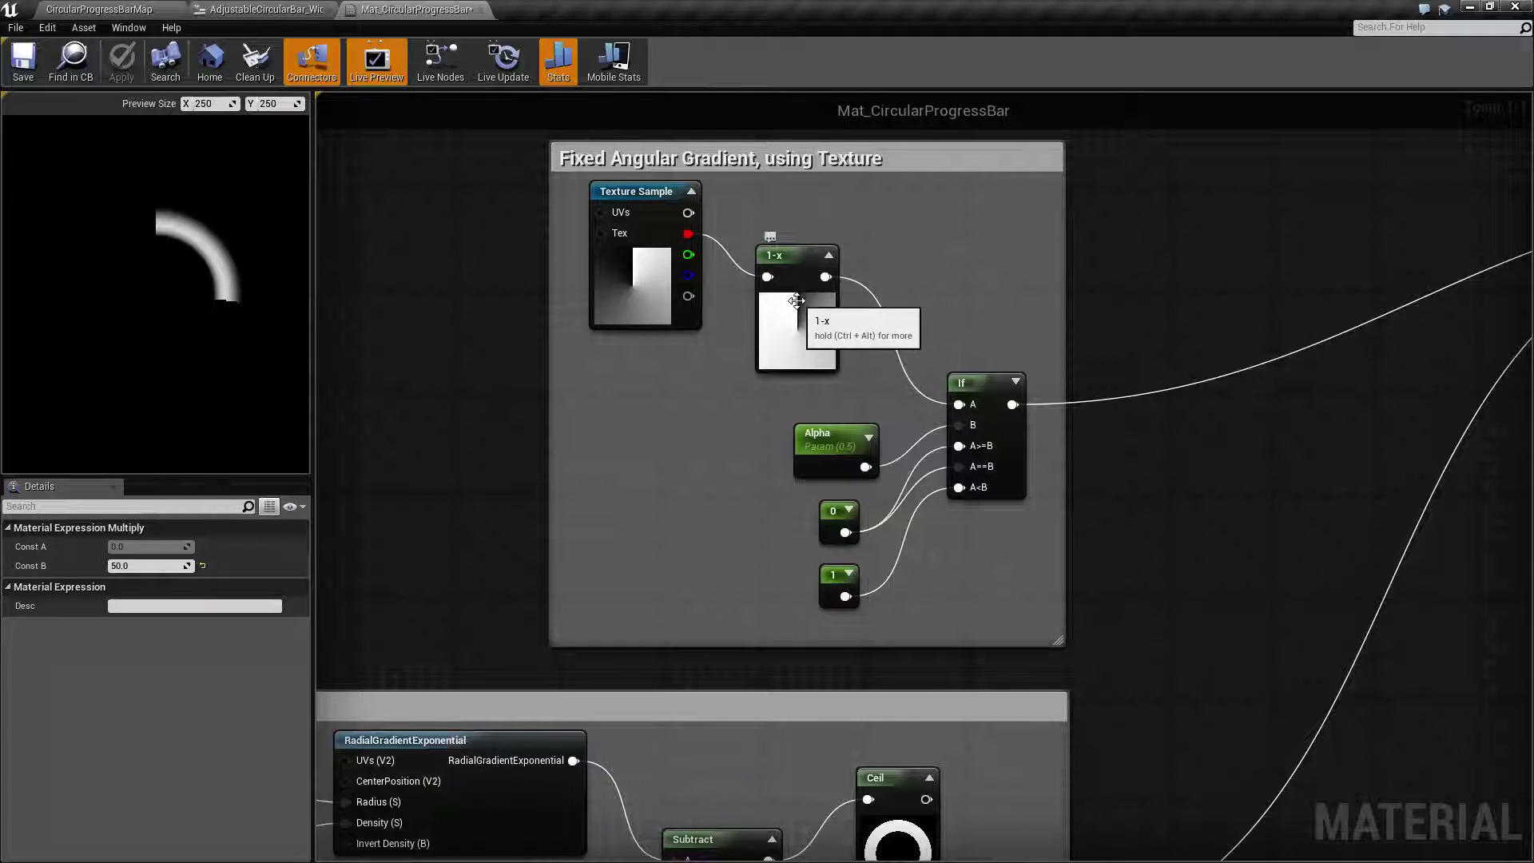
{"action": "right_click_drag", "start_coordinate": [1154, 438], "coordinate": [1083, 353]}
{"action": "left_click_drag", "start_coordinate": [678, 332], "coordinate": [953, 521]}
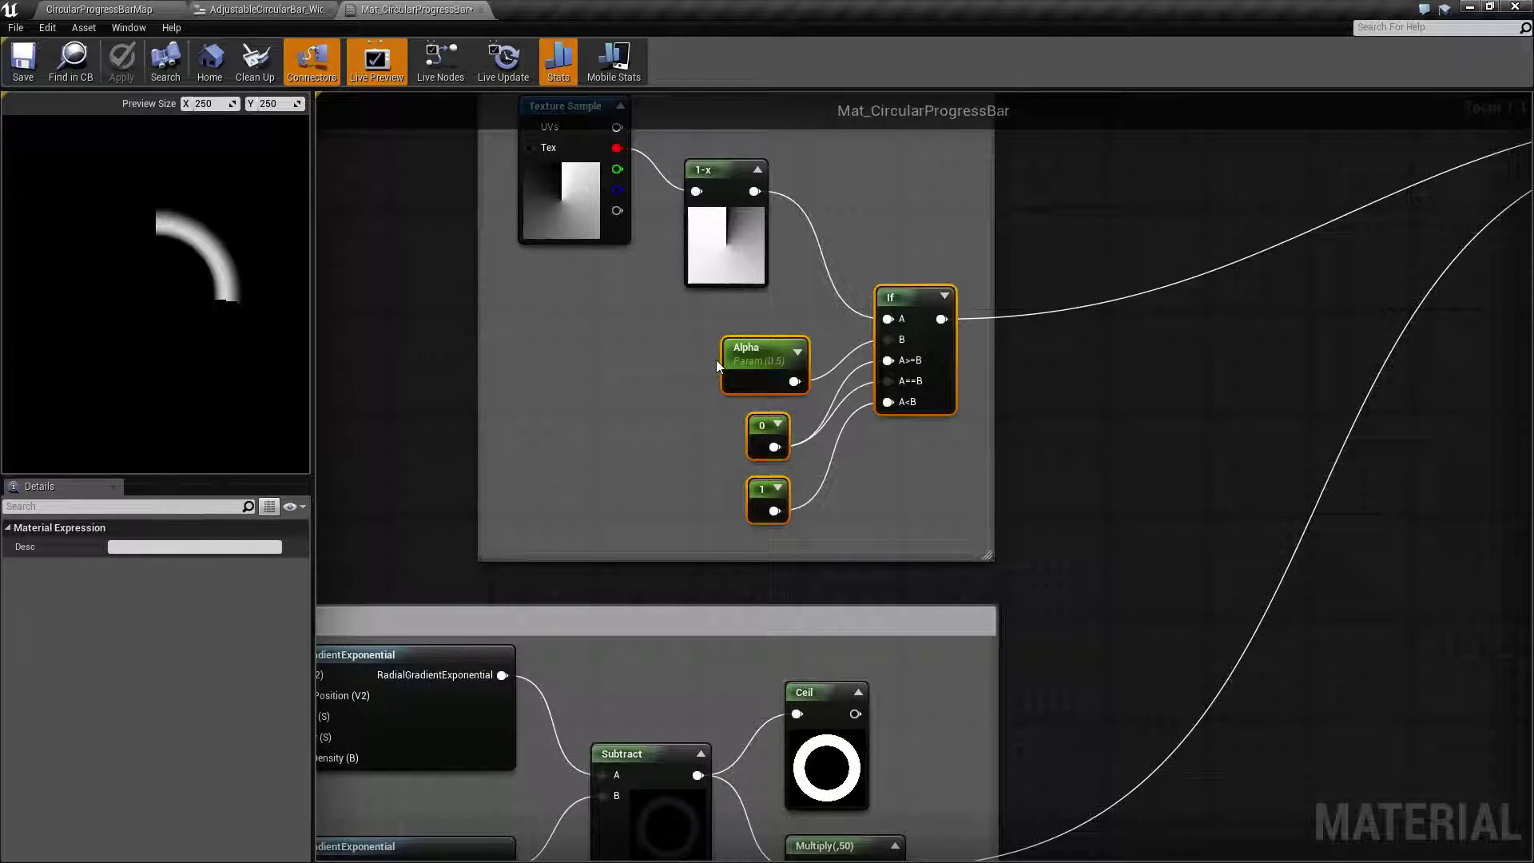
{"action": "right_click_drag", "start_coordinate": [716, 359], "coordinate": [708, 427]}
{"action": "right_click_drag", "start_coordinate": [632, 508], "coordinate": [732, 300]}
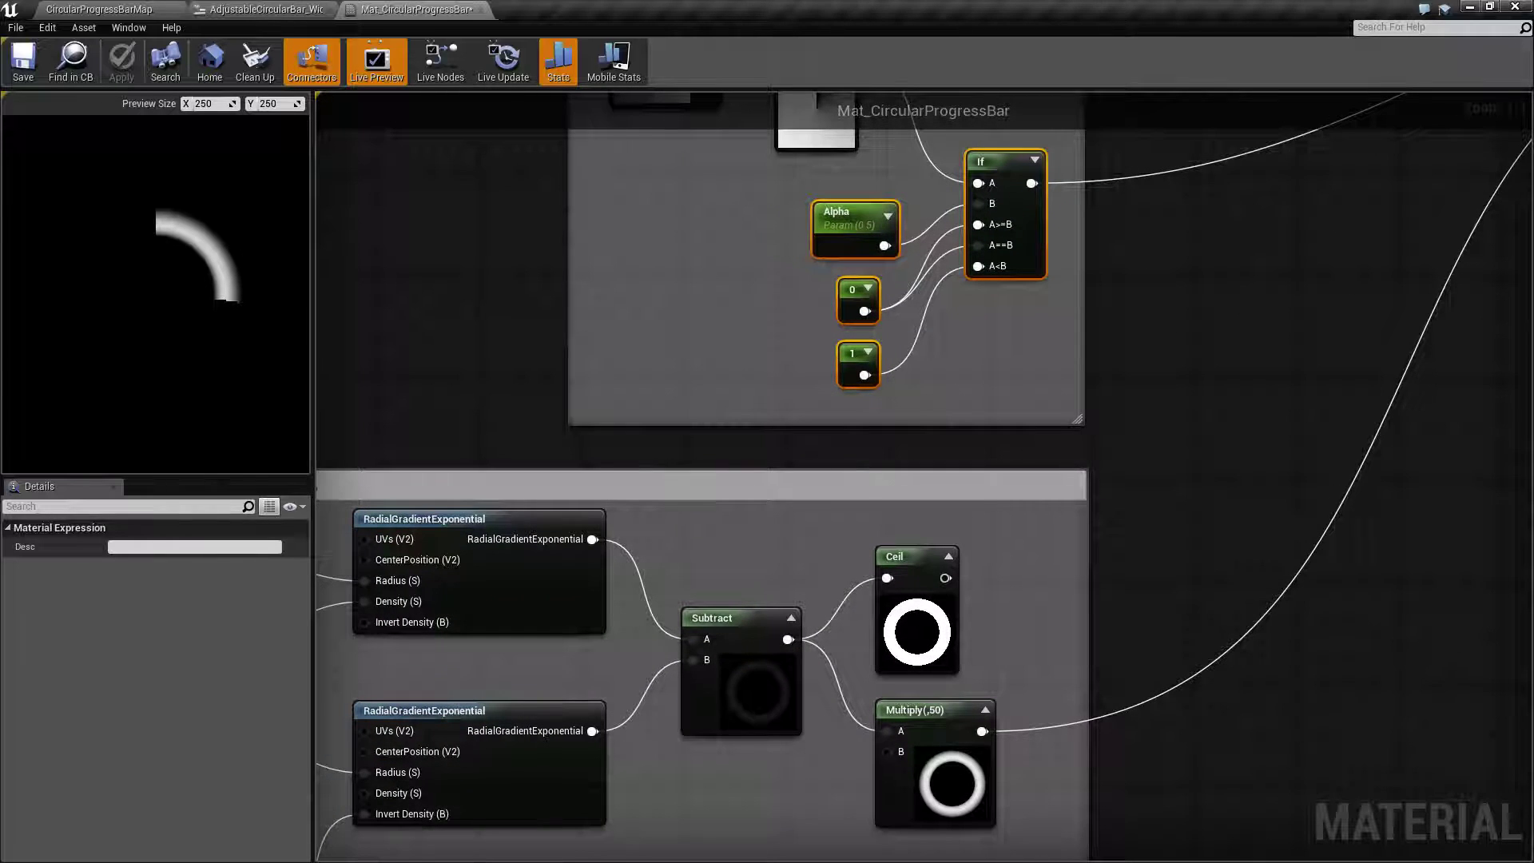
Reconnect the adjustable angular gradient's Floor output to input A of the Multiply node
{"action": "right_click_drag", "start_coordinate": [695, 376], "coordinate": [620, 534]}
{"action": "mouse_move", "coordinate": [1047, 391]}
{"action": "right_mouse_down"}
{"action": "mouse_move", "coordinate": [748, 596]}
{"action": "mouse_move", "coordinate": [682, 671]}
{"action": "right_mouse_up"}
{"action": "left_click_drag", "start_coordinate": [540, 215], "coordinate": [1350, 651]}
Compare the adjustable gradient's Add node preview with the texture-based gradient and review the Adjustable Angular Gradient group
{"action": "right_click_drag", "start_coordinate": [719, 507], "coordinate": [983, 525]}
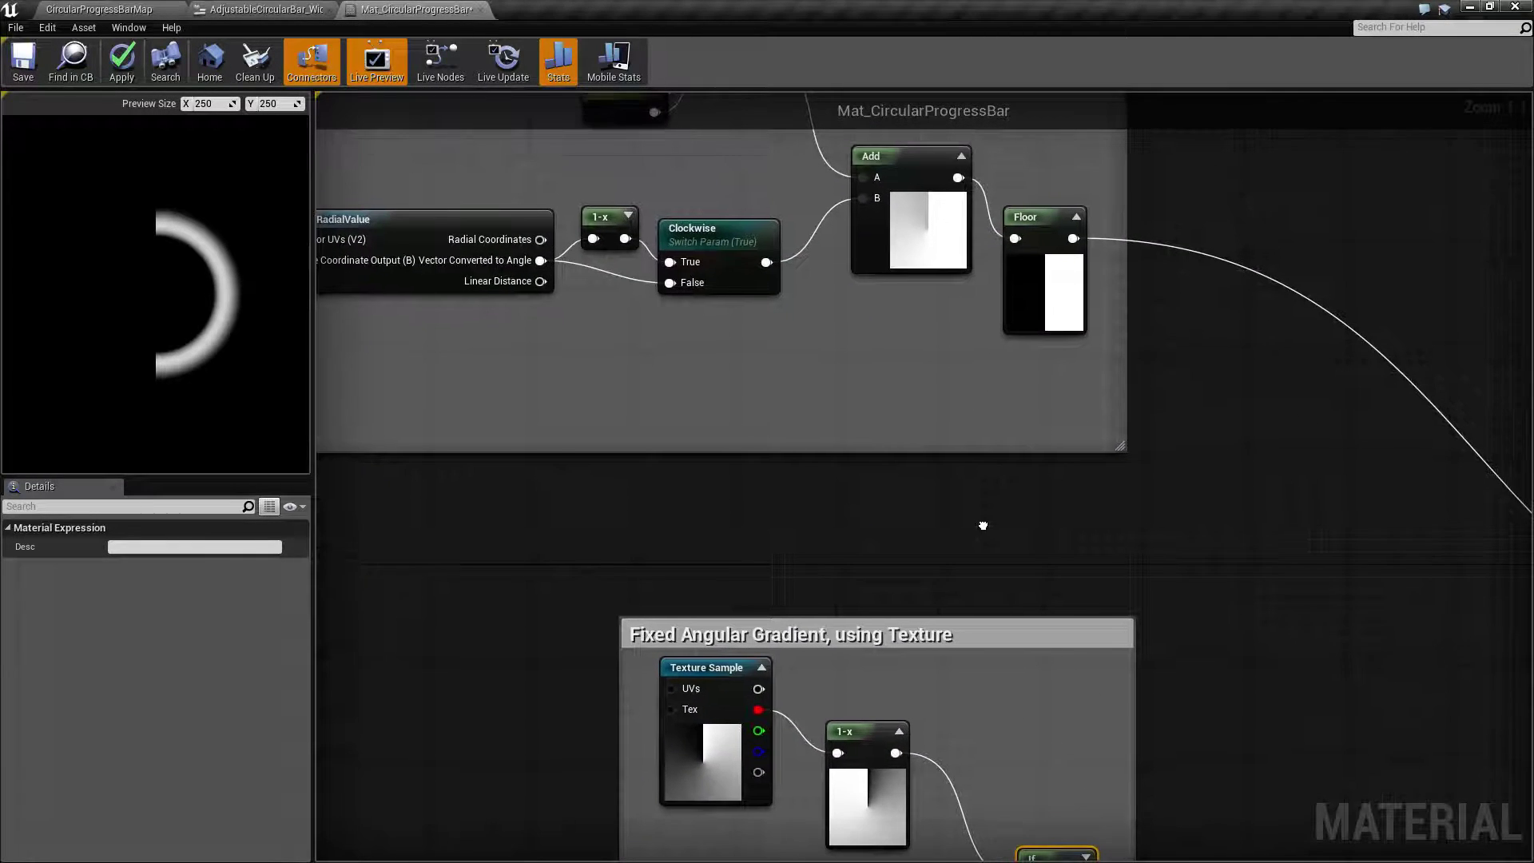
{"action": "scroll", "coordinate": [947, 550], "scroll_direction": "down", "scroll_amount": 1}
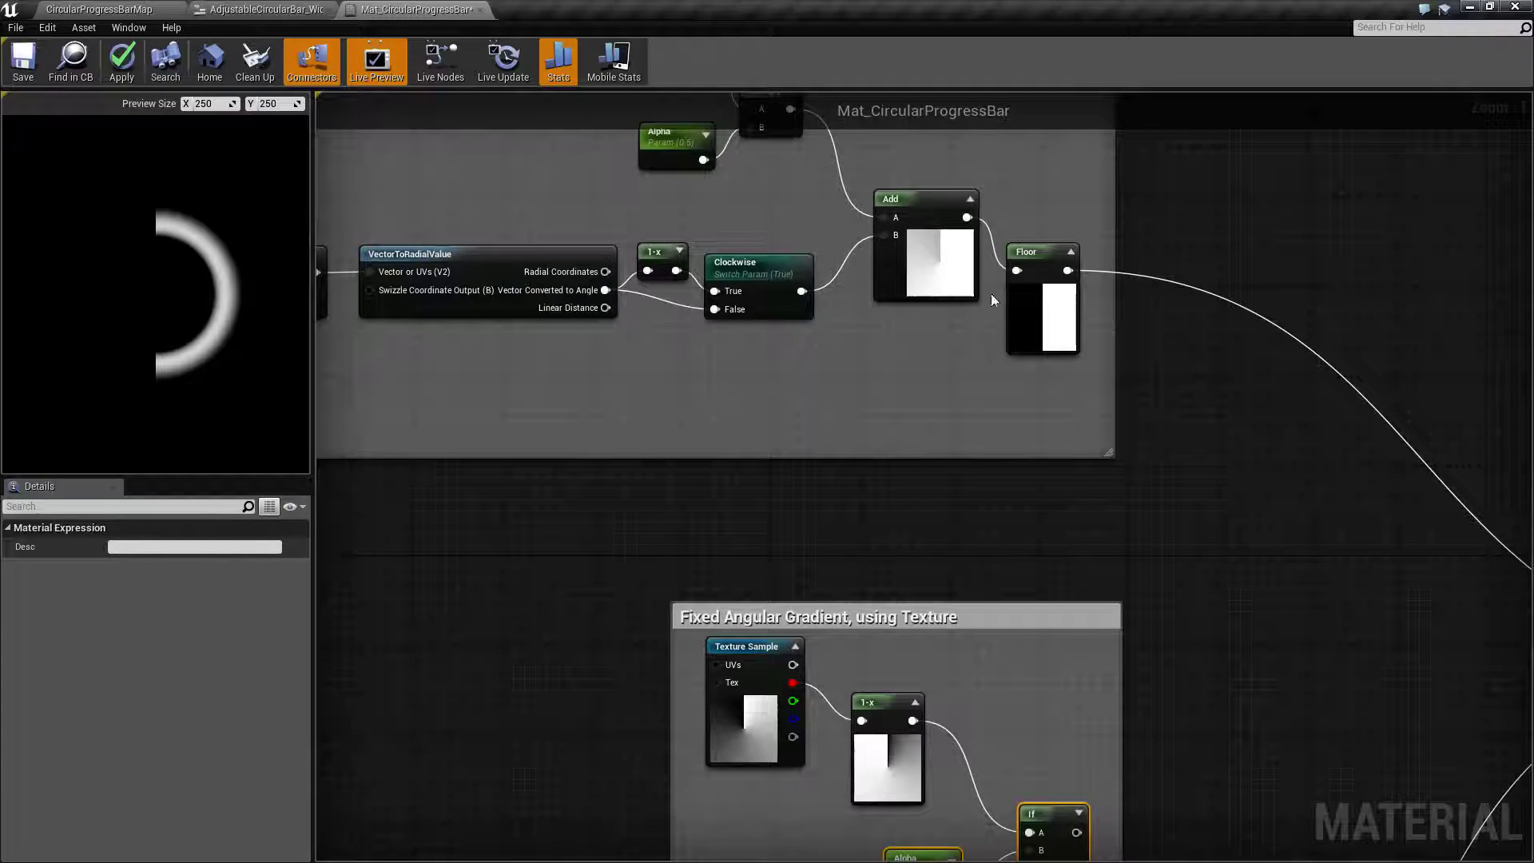
{"action": "left_click", "coordinate": [928, 206]}
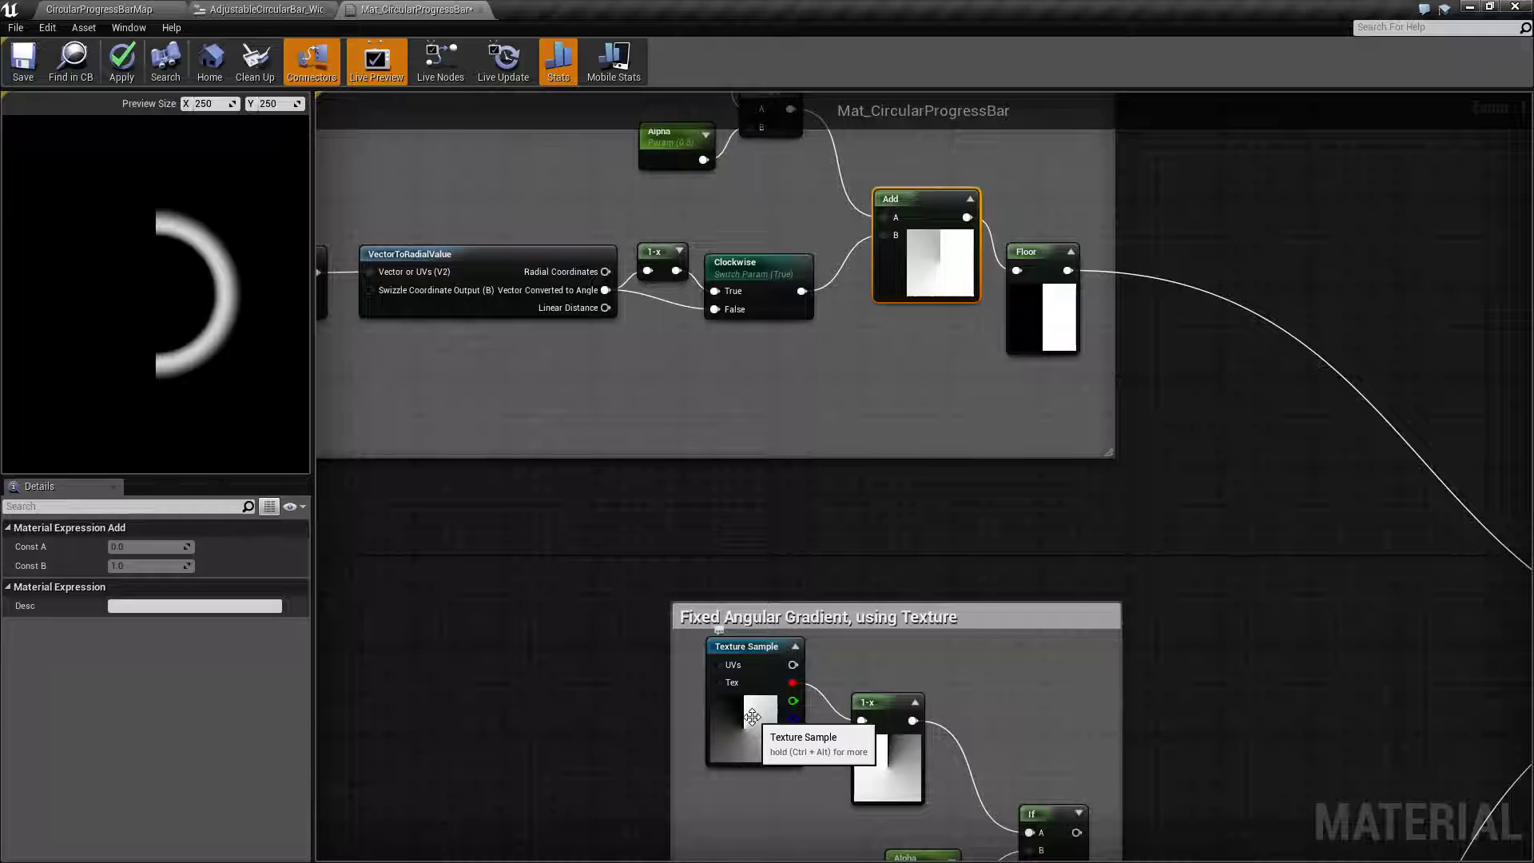
{"action": "right_click_drag", "start_coordinate": [921, 467], "coordinate": [952, 486]}
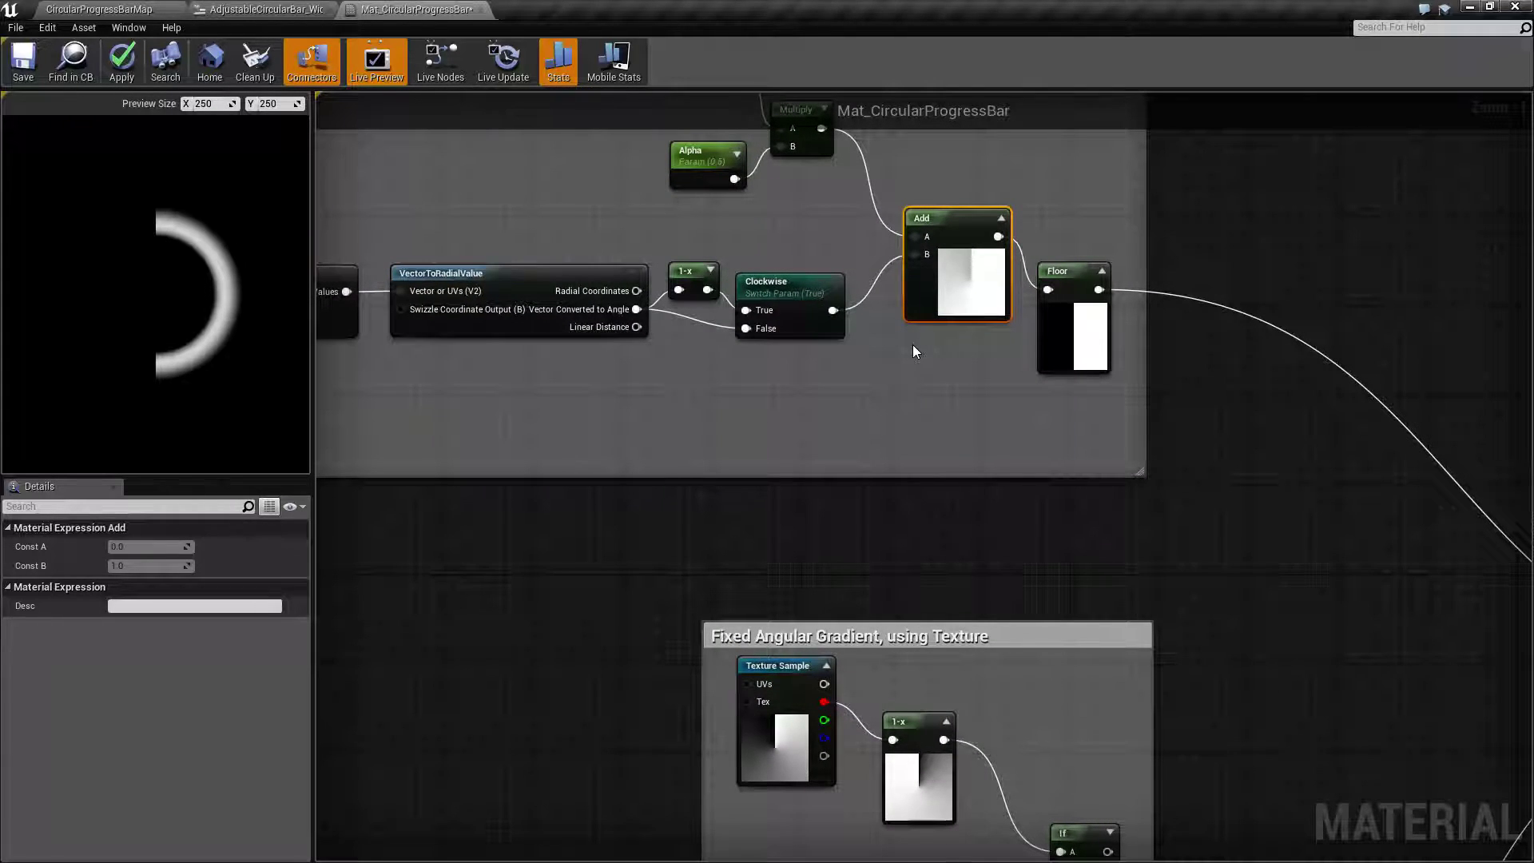
{"action": "right_click_drag", "start_coordinate": [868, 487], "coordinate": [984, 550]}
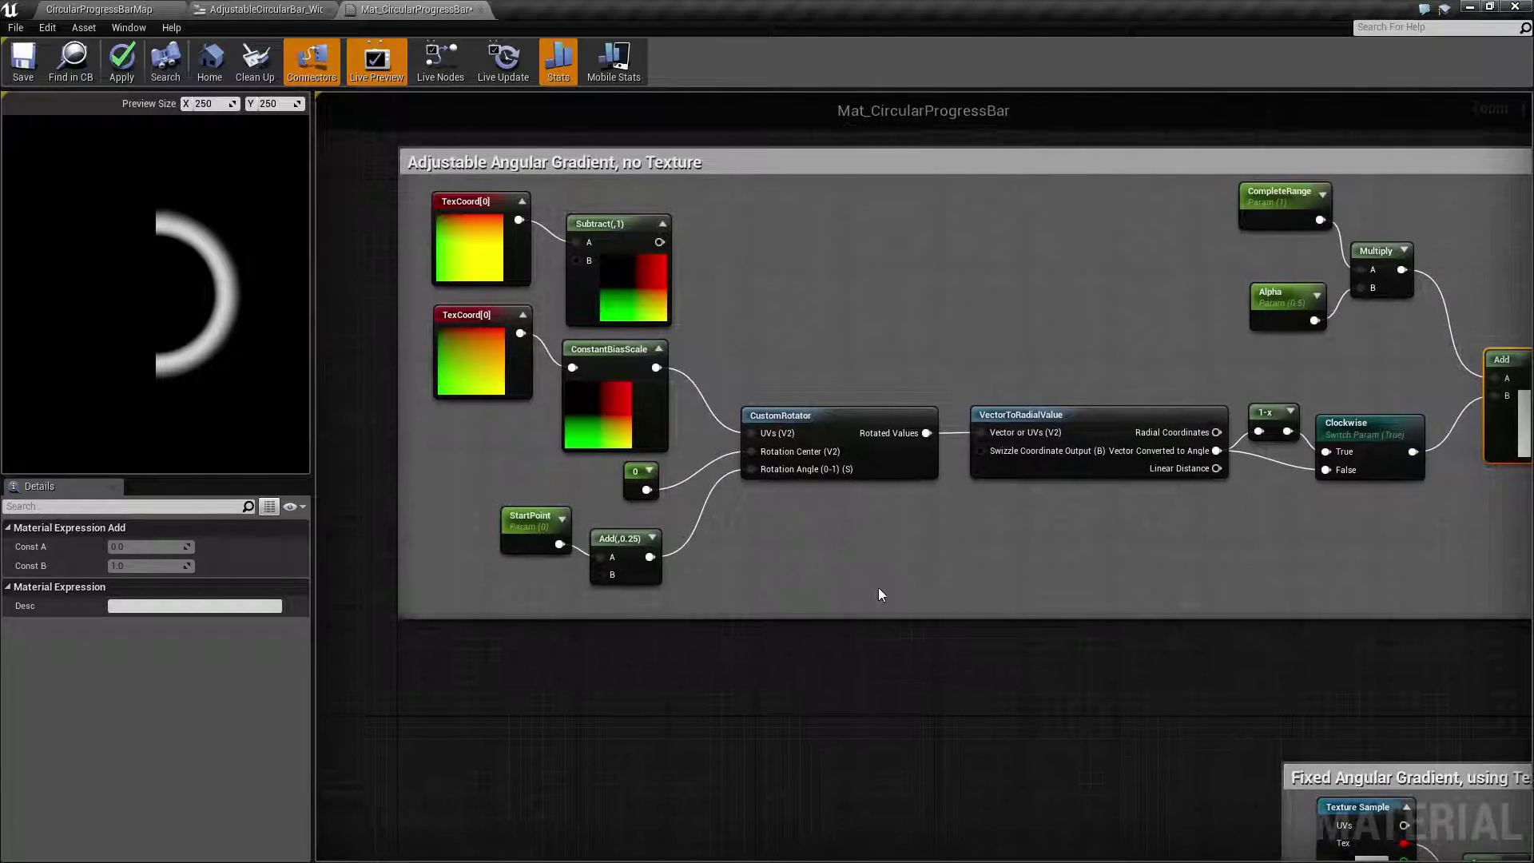
{"action": "scroll", "coordinate": [884, 593], "scroll_direction": "down", "scroll_amount": 4}
{"action": "scroll", "coordinate": [900, 476], "scroll_direction": "up", "scroll_amount": 4}
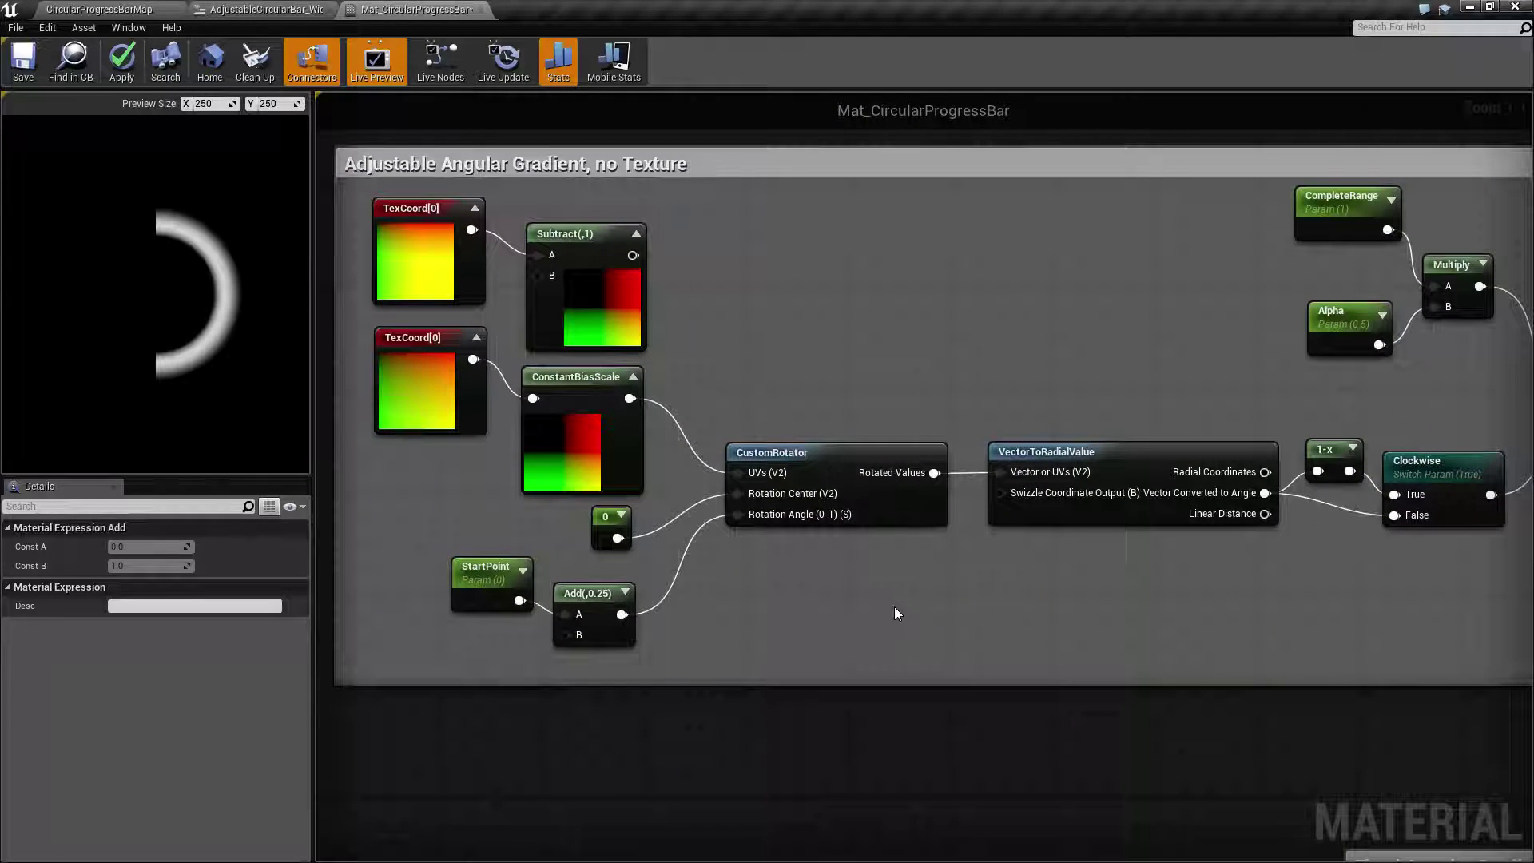
Examine the CustomRotator and VectorToRadialValue nodes, selecting CustomRotator together with its StartPoint, Add and 0 constant inputs
{"action": "left_click", "coordinate": [819, 499]}
{"action": "left_click", "coordinate": [1095, 504]}
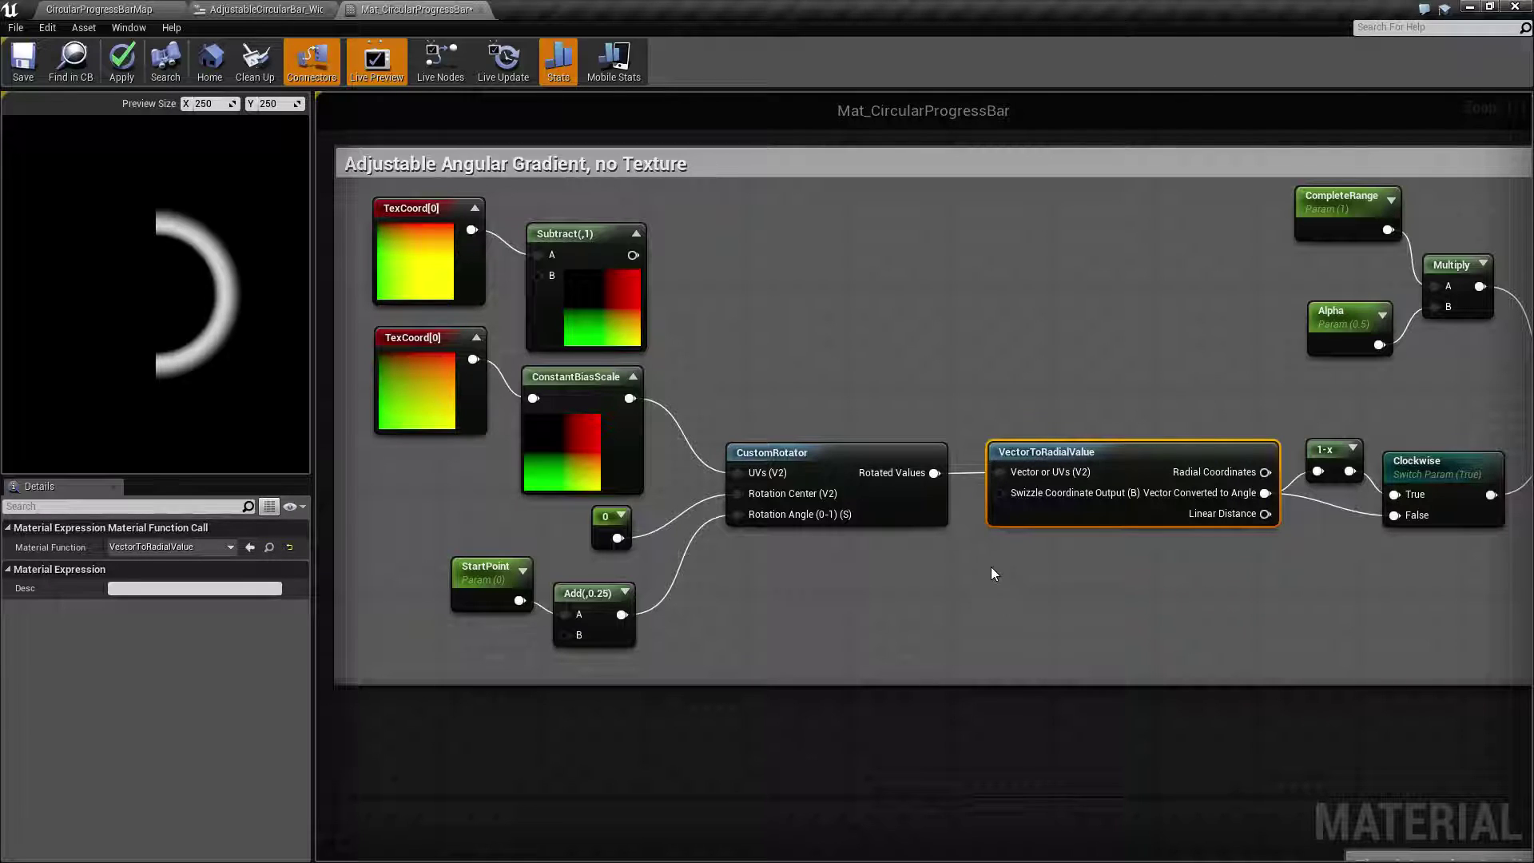
{"action": "left_click", "coordinate": [831, 356]}
{"action": "right_click_drag", "start_coordinate": [1021, 340], "coordinate": [1017, 365]}
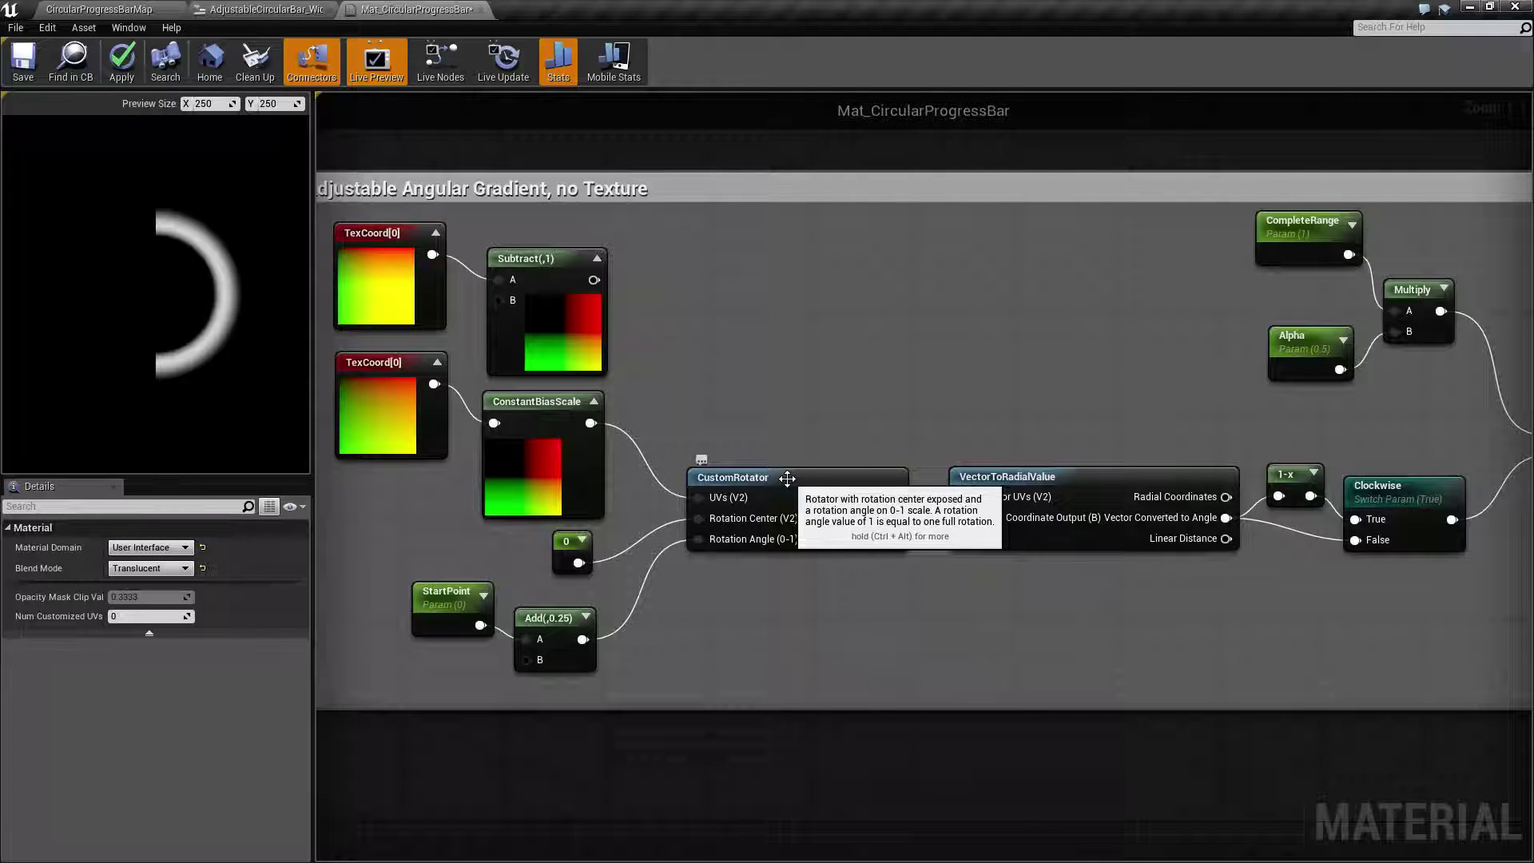
{"action": "mouse_move", "coordinate": [849, 417]}
{"action": "right_mouse_down"}
{"action": "mouse_move", "coordinate": [770, 411]}
{"action": "mouse_move", "coordinate": [843, 418]}
{"action": "right_mouse_up"}
{"action": "right_click_drag", "start_coordinate": [774, 599], "coordinate": [827, 546]}
{"action": "left_click_drag", "start_coordinate": [439, 476], "coordinate": [725, 617]}
{"action": "left_click", "coordinate": [718, 586]}
{"action": "left_click_drag", "start_coordinate": [427, 477], "coordinate": [743, 613]}
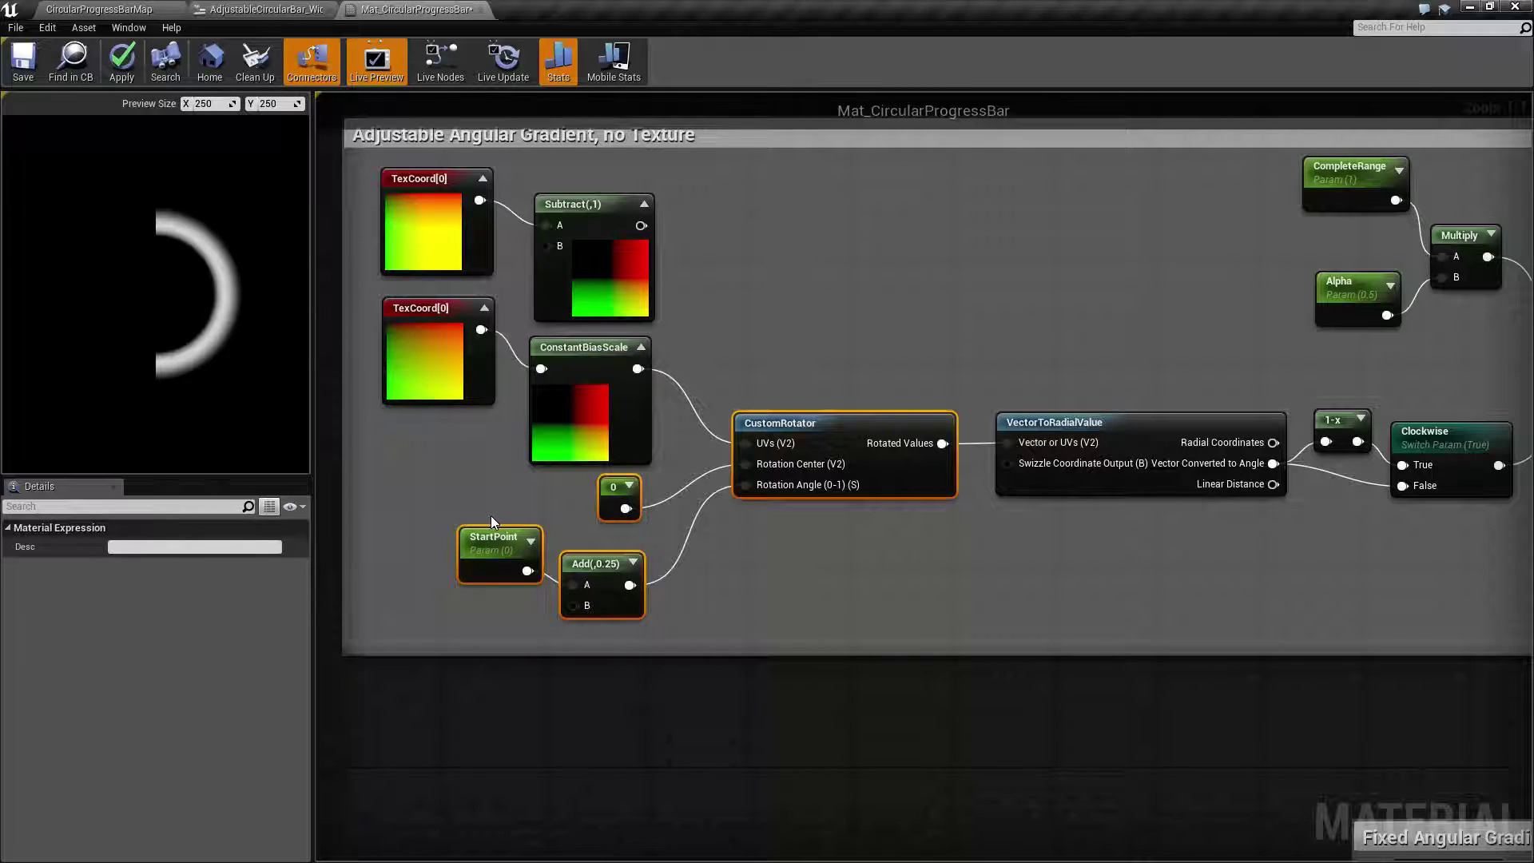
Open the Mat_CircularProgressBar_Bottom1 instance and apply the pending changes to its parent material Mat_CircularProgressBar
{"action": "left_click", "coordinate": [112, 9]}
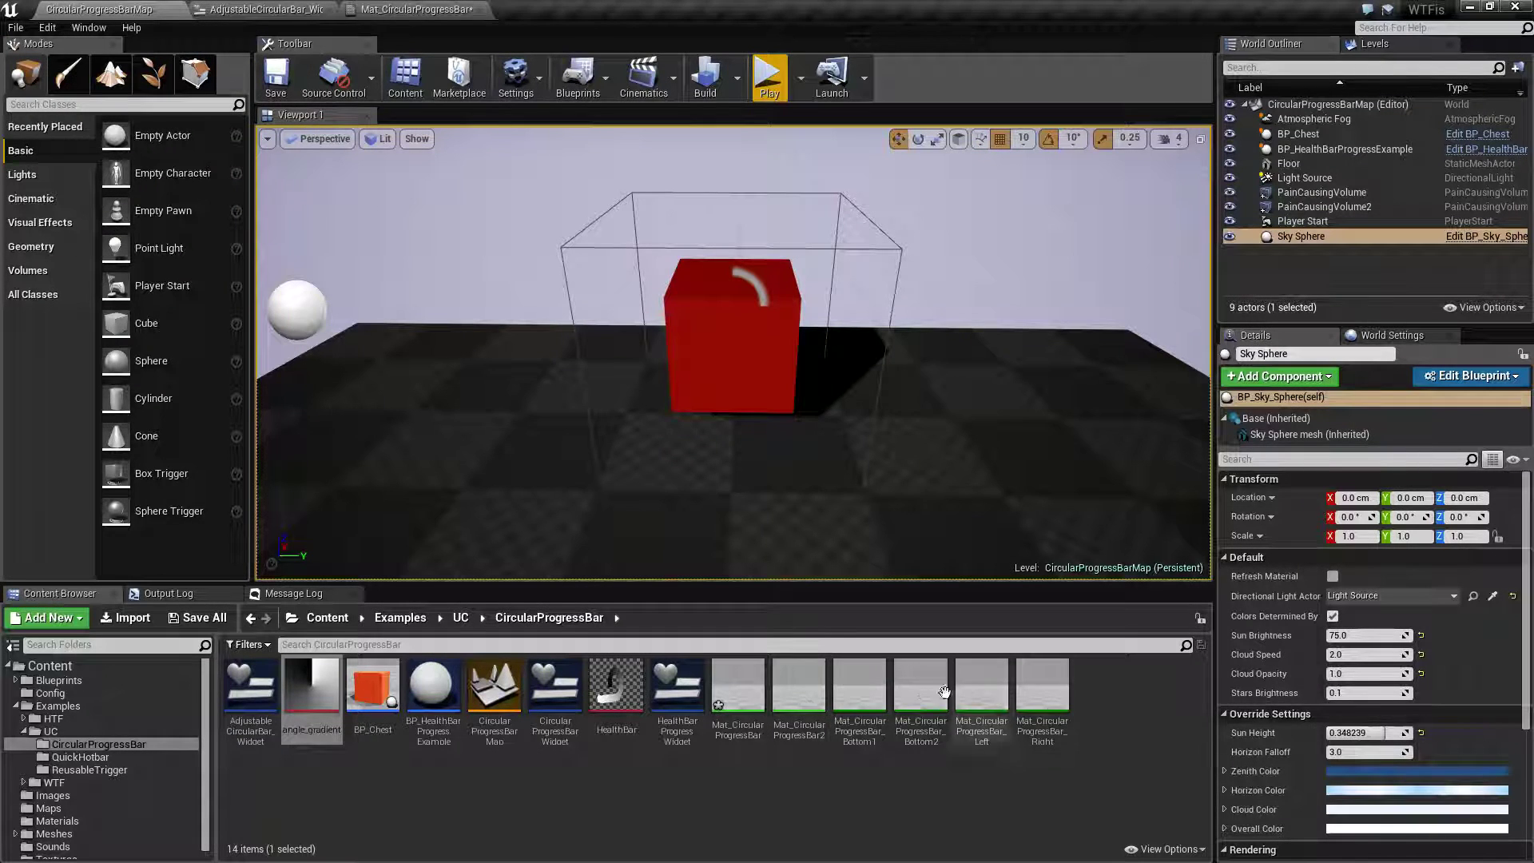
{"action": "double_click", "coordinate": [860, 686]}
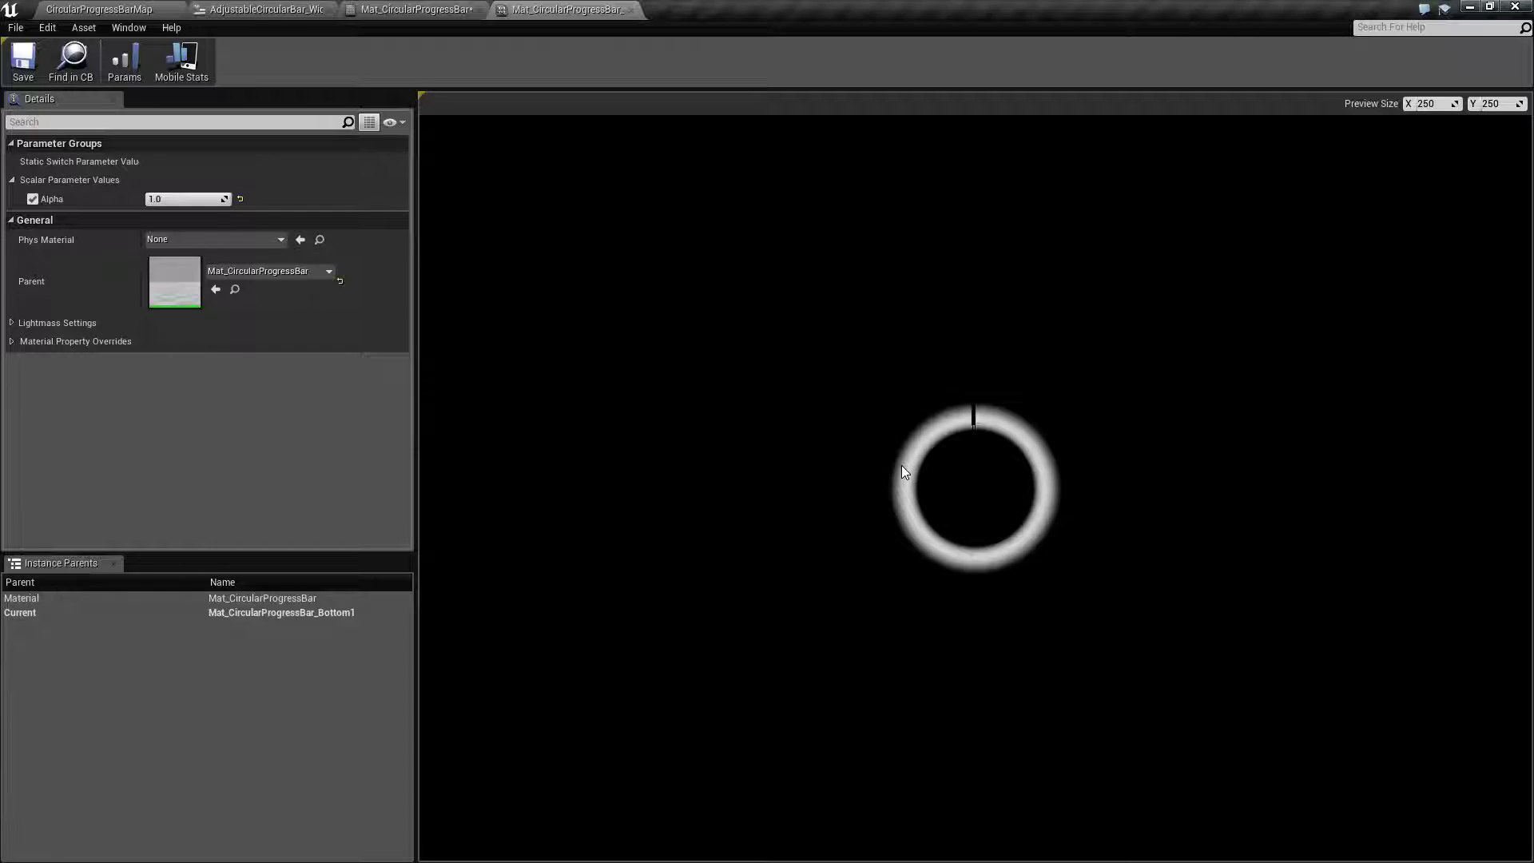
{"action": "left_click", "coordinate": [118, 9]}
{"action": "left_click", "coordinate": [411, 8]}
{"action": "left_click", "coordinate": [568, 9]}
{"action": "left_click", "coordinate": [411, 9]}
{"action": "left_click", "coordinate": [124, 76]}
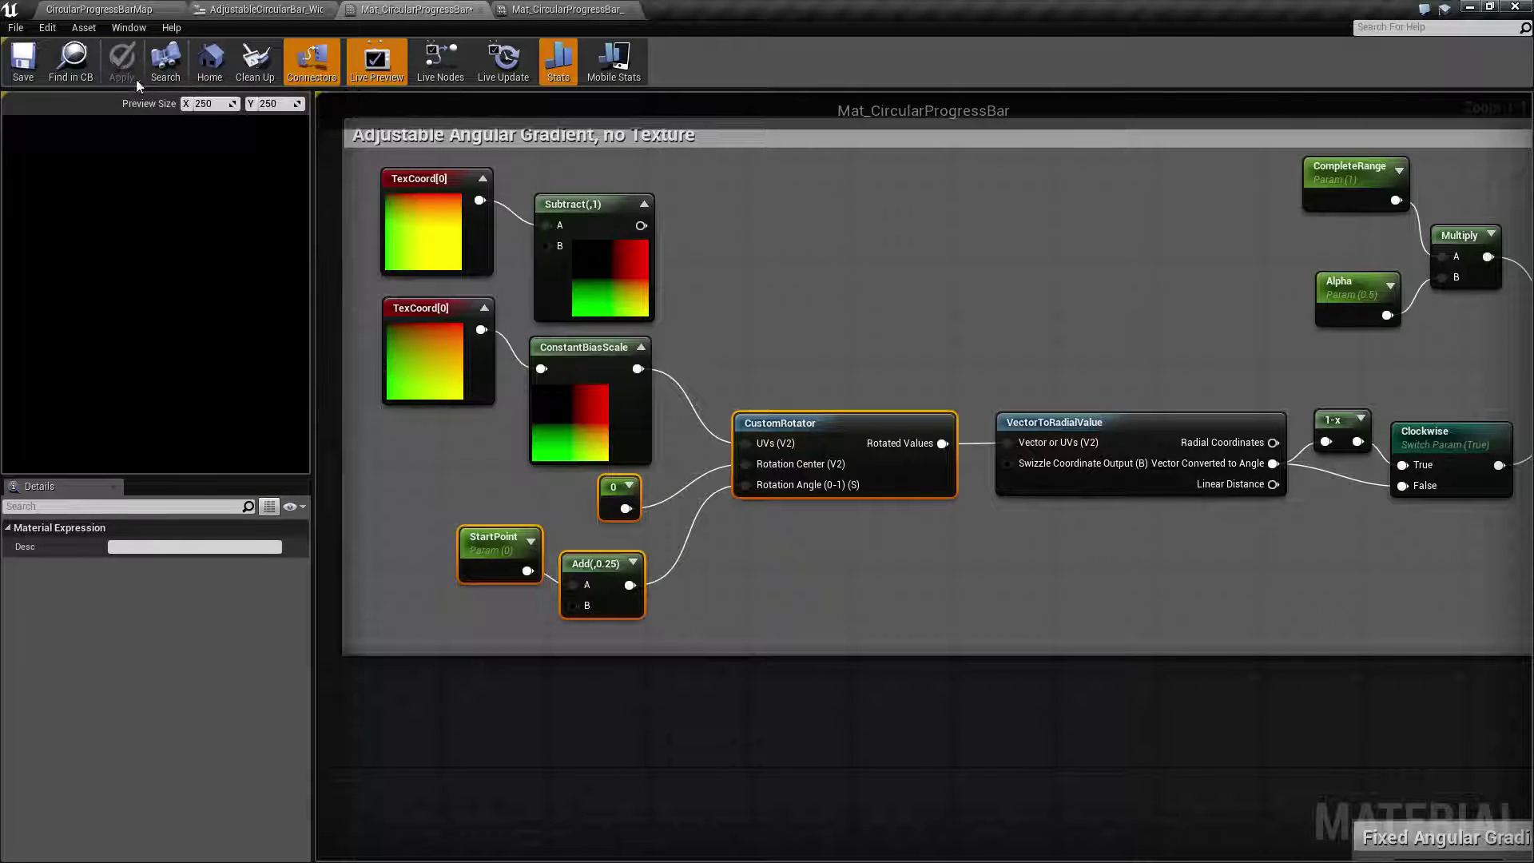
Duplicate the Mat_CircularProgressBar material and name the copy Mat_CircularProgressBarSample
{"action": "left_click", "coordinate": [118, 9]}
{"action": "left_click", "coordinate": [530, 10]}
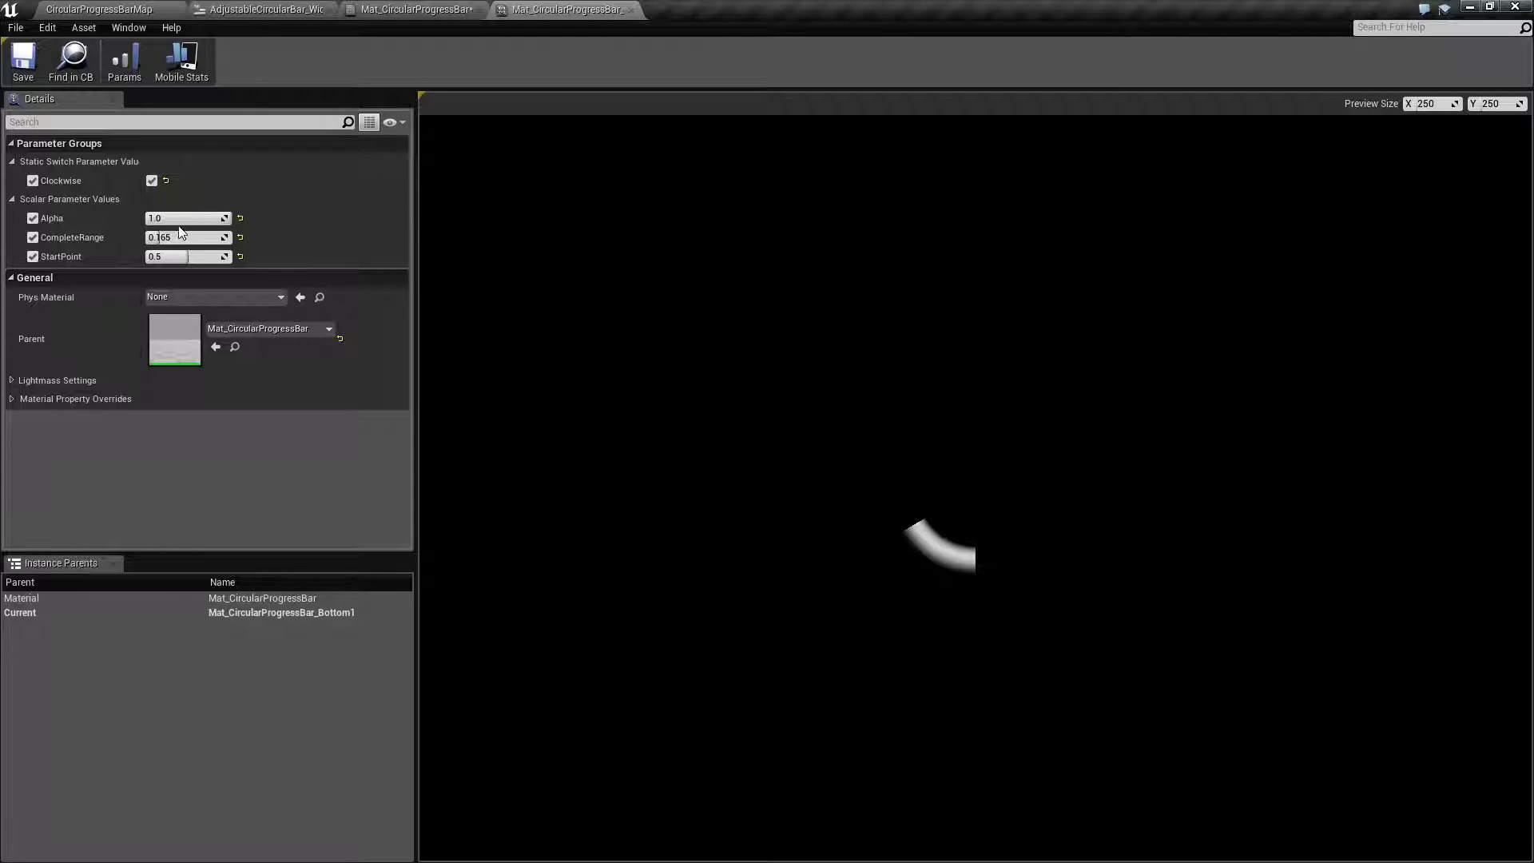
{"action": "left_click", "coordinate": [88, 9]}
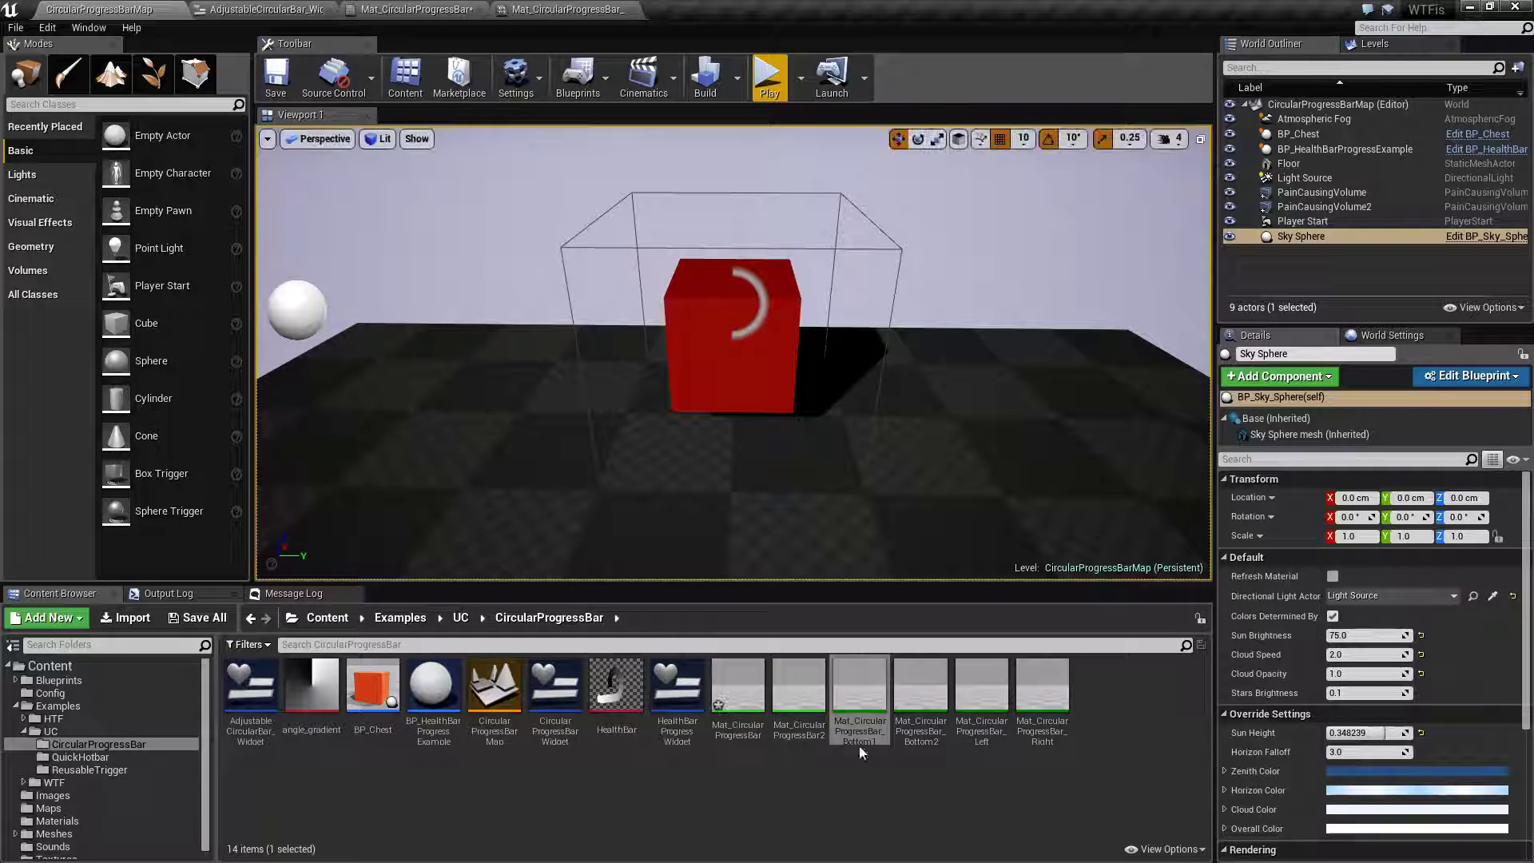
{"action": "right_click", "coordinate": [739, 697]}
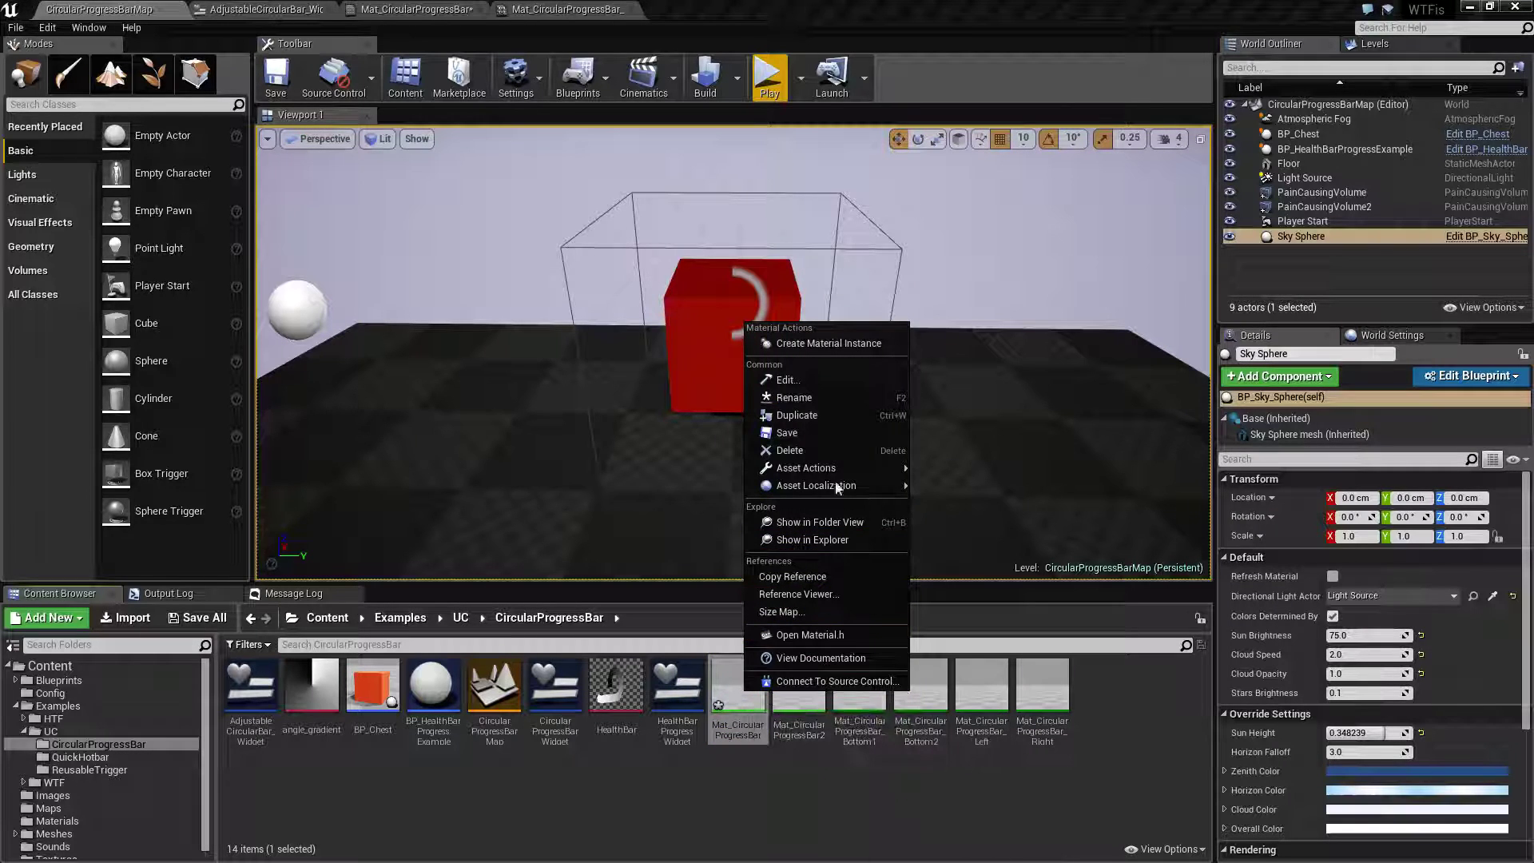
{"action": "left_click", "coordinate": [797, 415]}
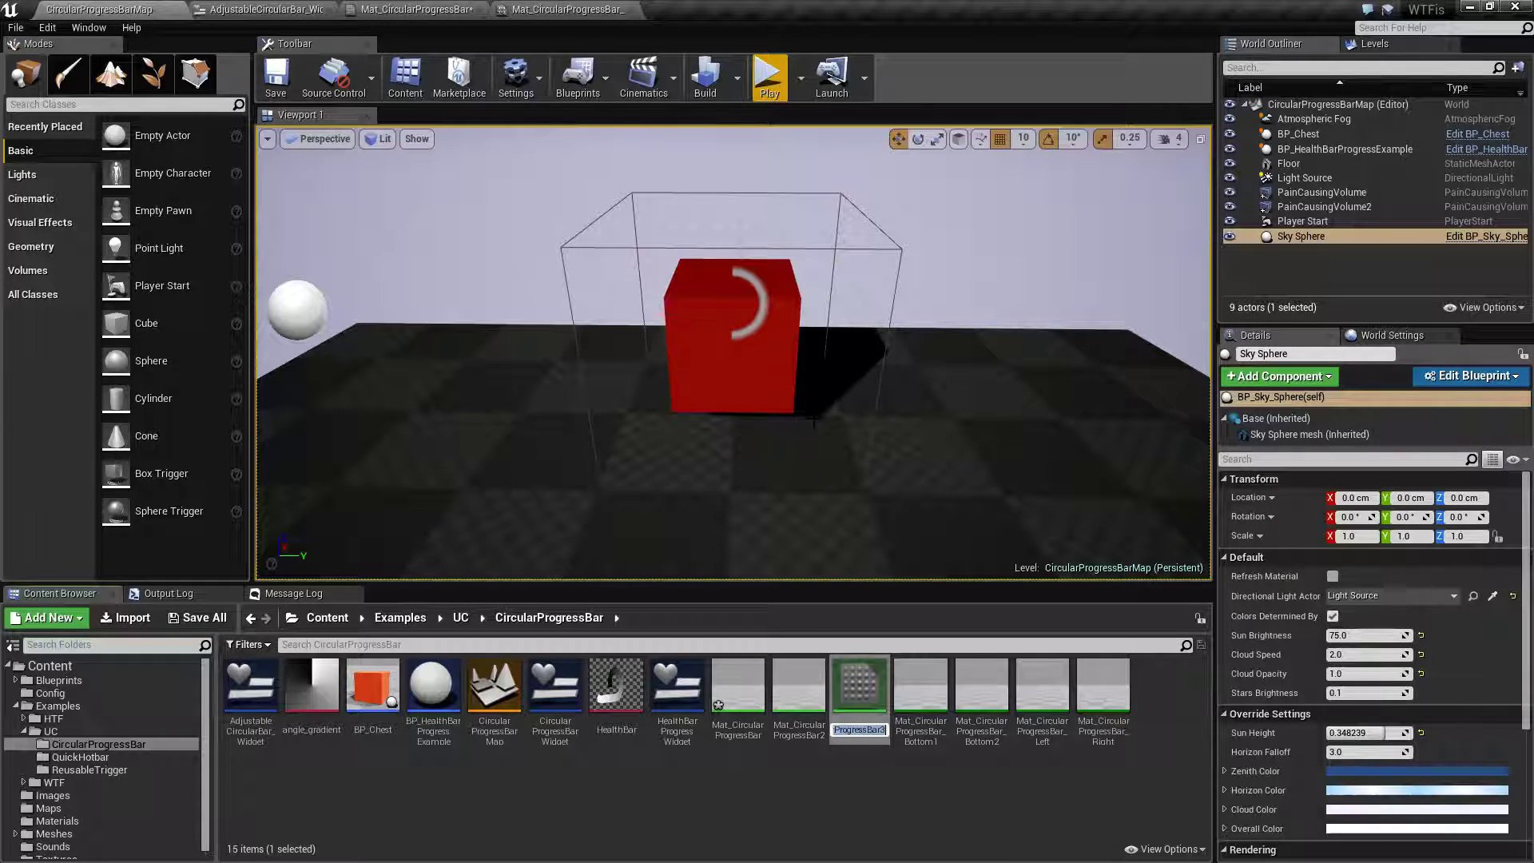
{"action": "key", "text": "End"}
{"action": "key", "text": "BackSpace"}
{"action": "type", "text": "_Sample"}
{"action": "key", "text": "Return"}
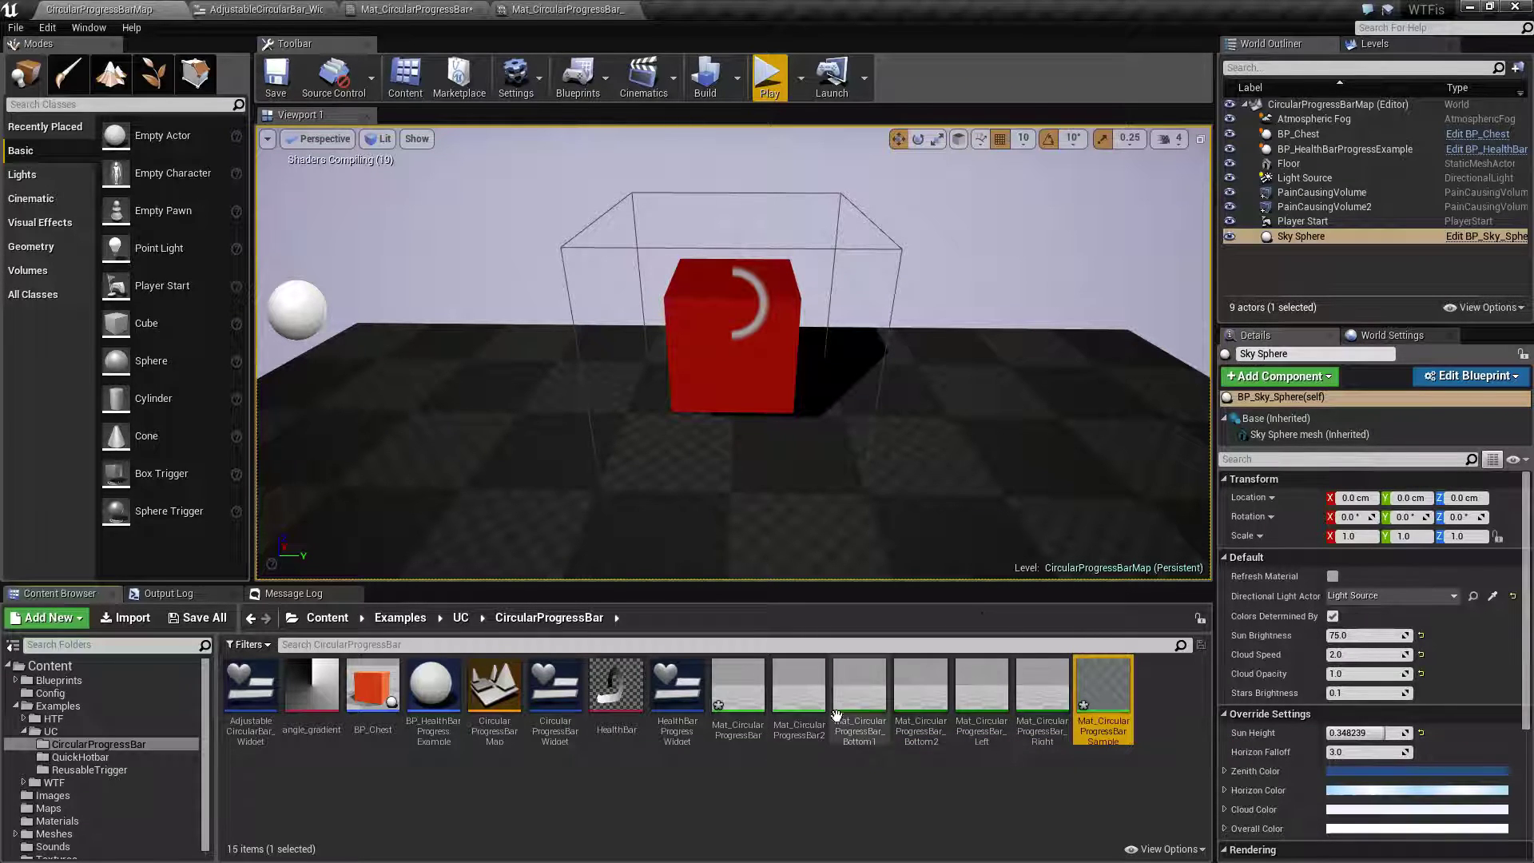
Open the Mat_CircularProgressBarSample material duplicate, close it again and delete the asset
{"action": "double_click", "coordinate": [1103, 689]}
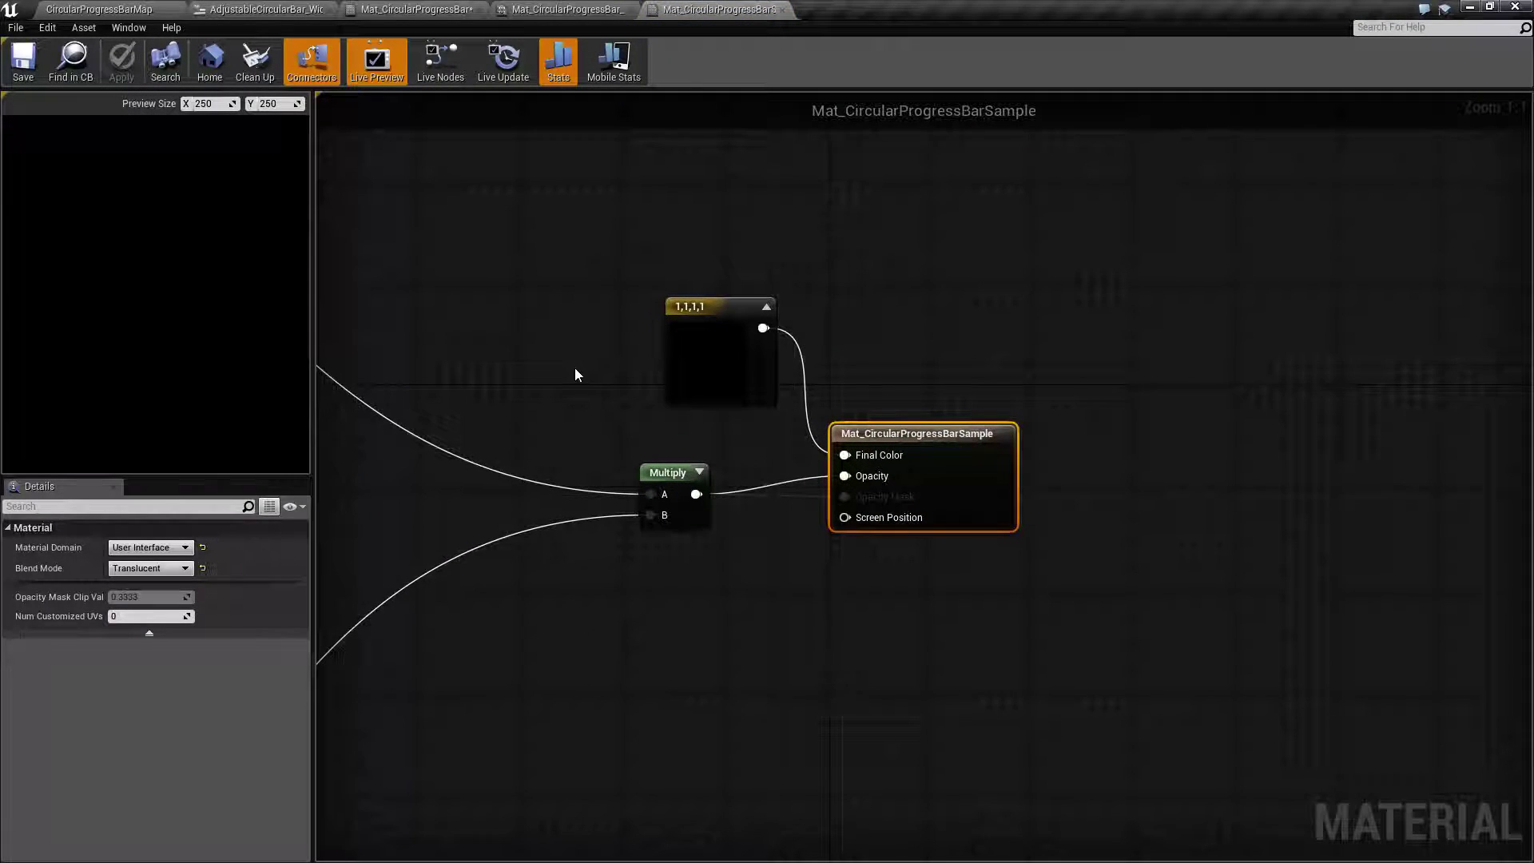
{"action": "right_click_drag", "start_coordinate": [574, 368], "coordinate": [637, 387]}
{"action": "left_click", "coordinate": [784, 10]}
{"action": "left_click", "coordinate": [95, 11]}
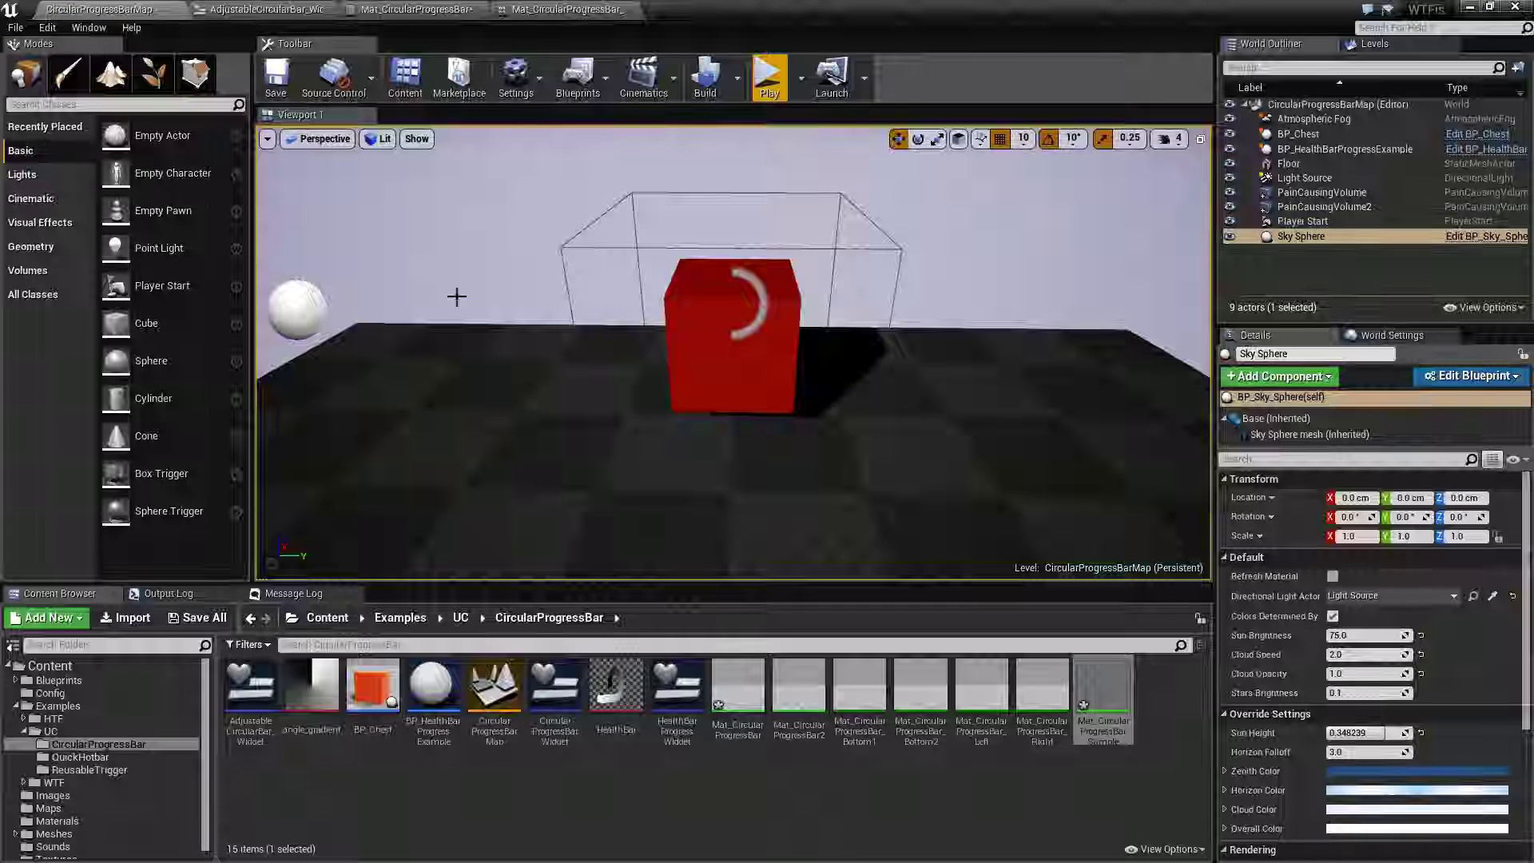
{"action": "right_click", "coordinate": [1103, 691]}
{"action": "left_click", "coordinate": [1151, 767]}
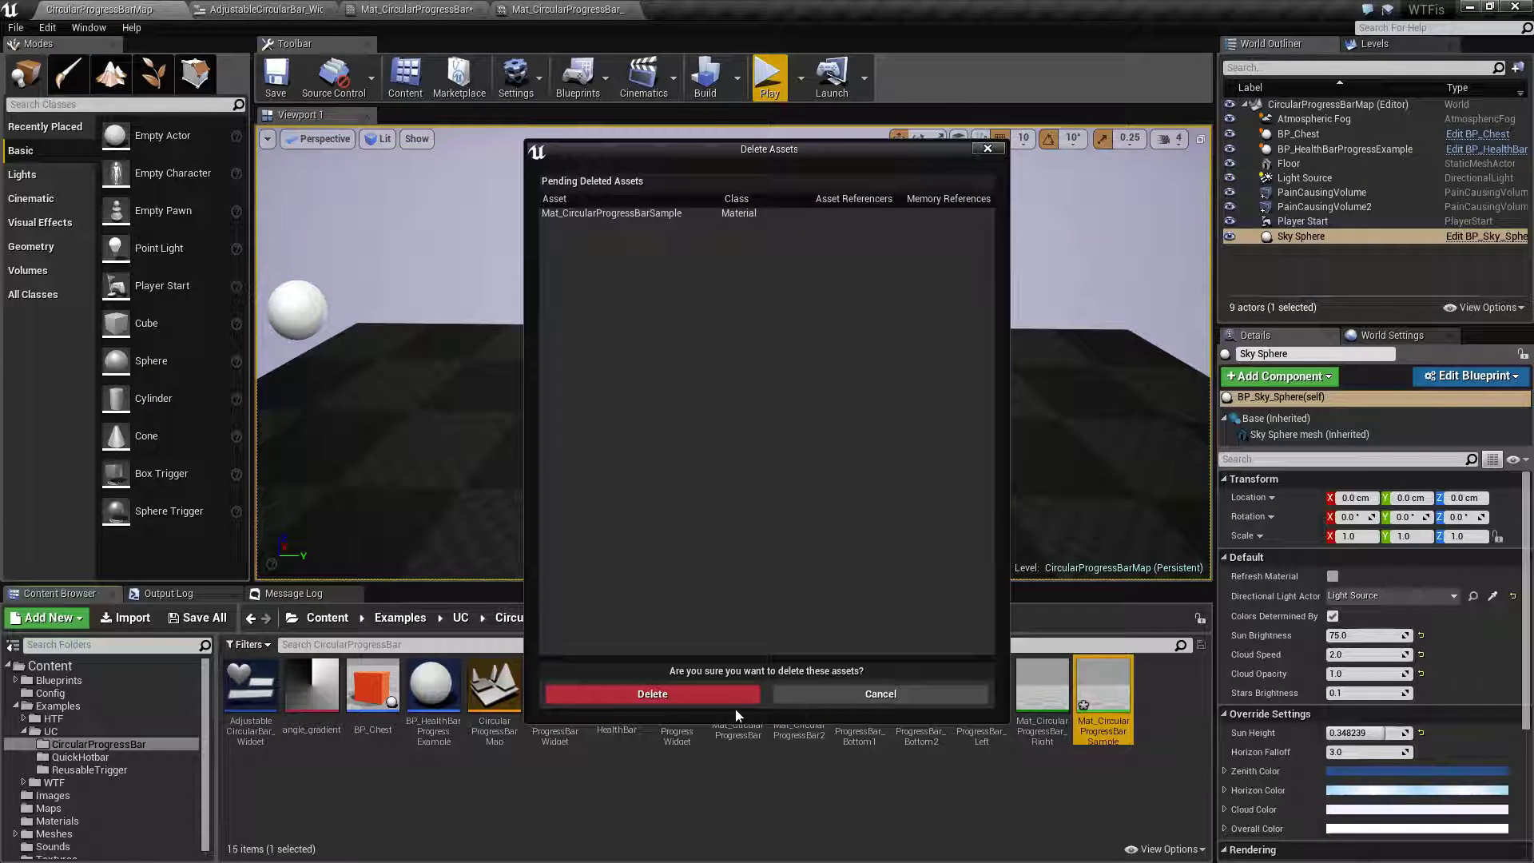
{"action": "left_click", "coordinate": [749, 694]}
Create a material instance of Mat_CircularProgressBar named Mat_CircularProgressBarSample and open it
{"action": "right_click", "coordinate": [737, 694]}
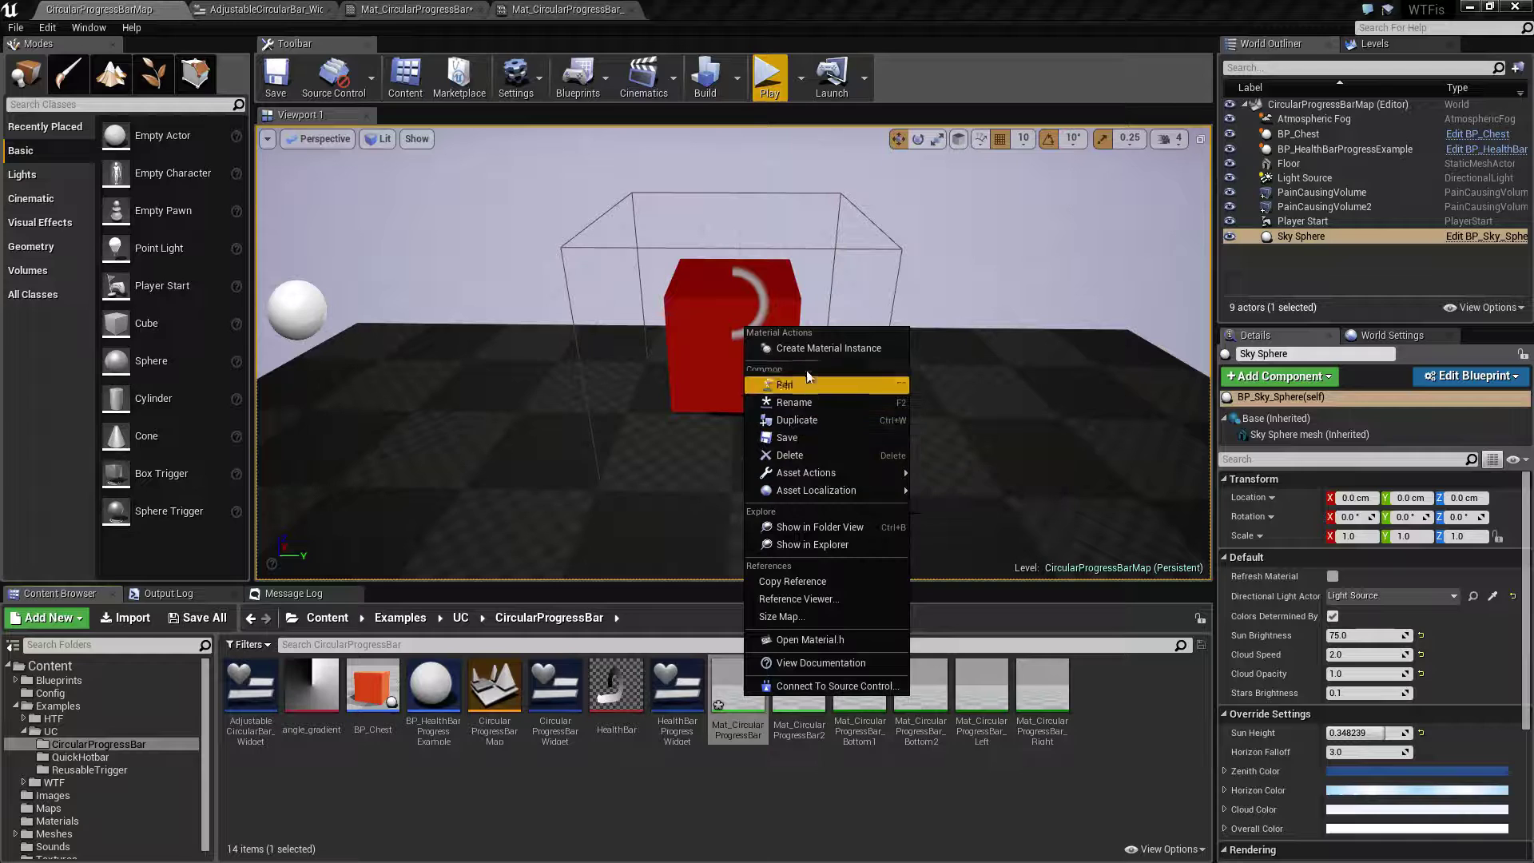
{"action": "left_click", "coordinate": [815, 349]}
{"action": "key", "text": "BackSpace"}
{"action": "type", "text": "Sample"}
{"action": "key", "text": "Return"}
{"action": "key", "text": "Return"}
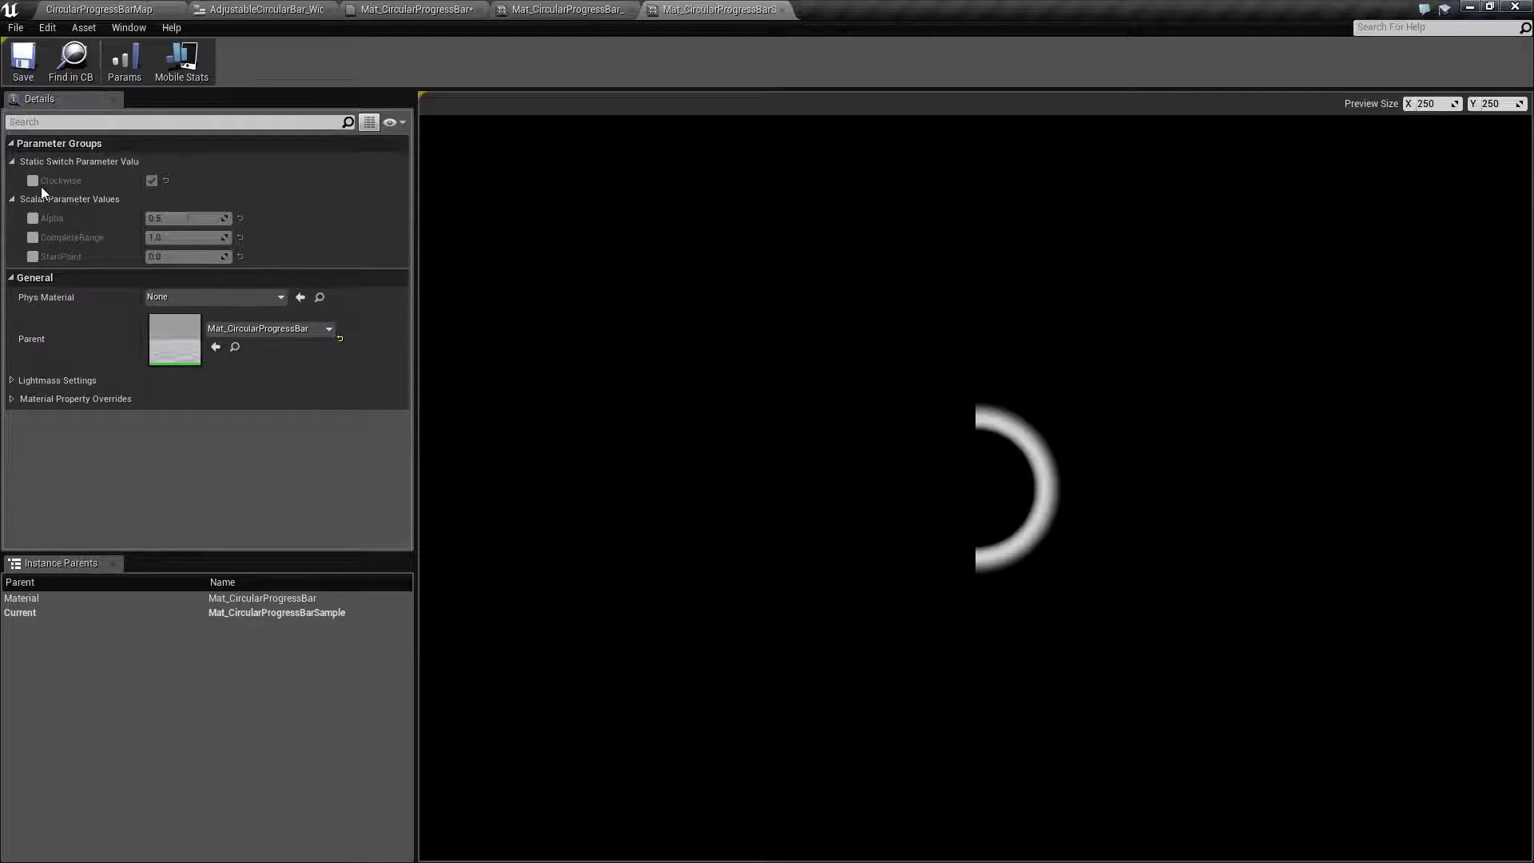
Enable the instance's Alpha override, test it at about 0.11, 0.5 and 1, and finish at 0.25
{"action": "left_click", "coordinate": [33, 218]}
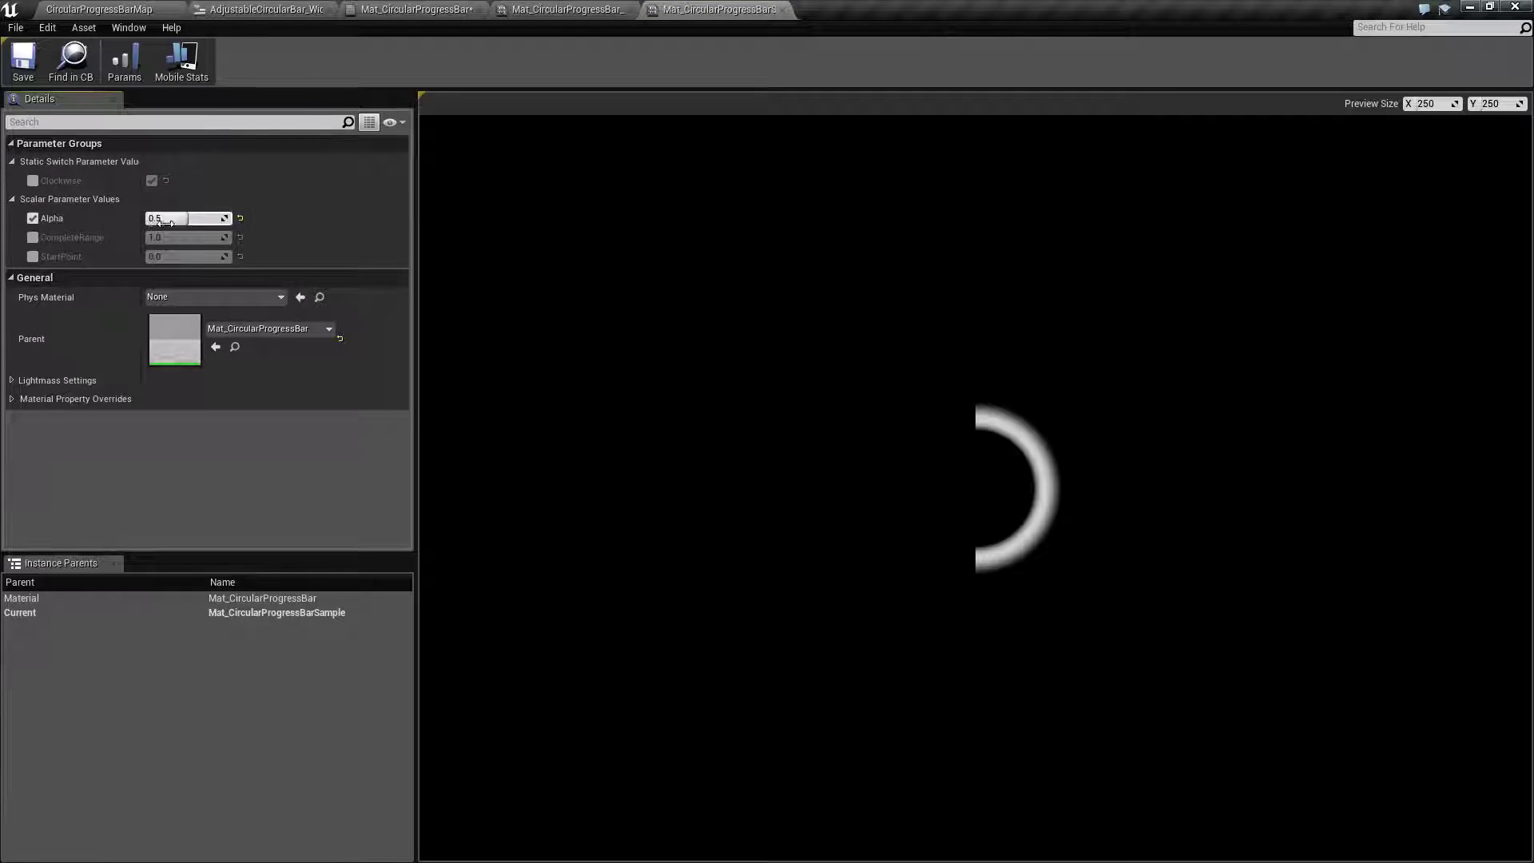
{"action": "left_click_drag", "start_coordinate": [208, 218], "coordinate": [170, 221]}
{"action": "left_click", "coordinate": [170, 221]}
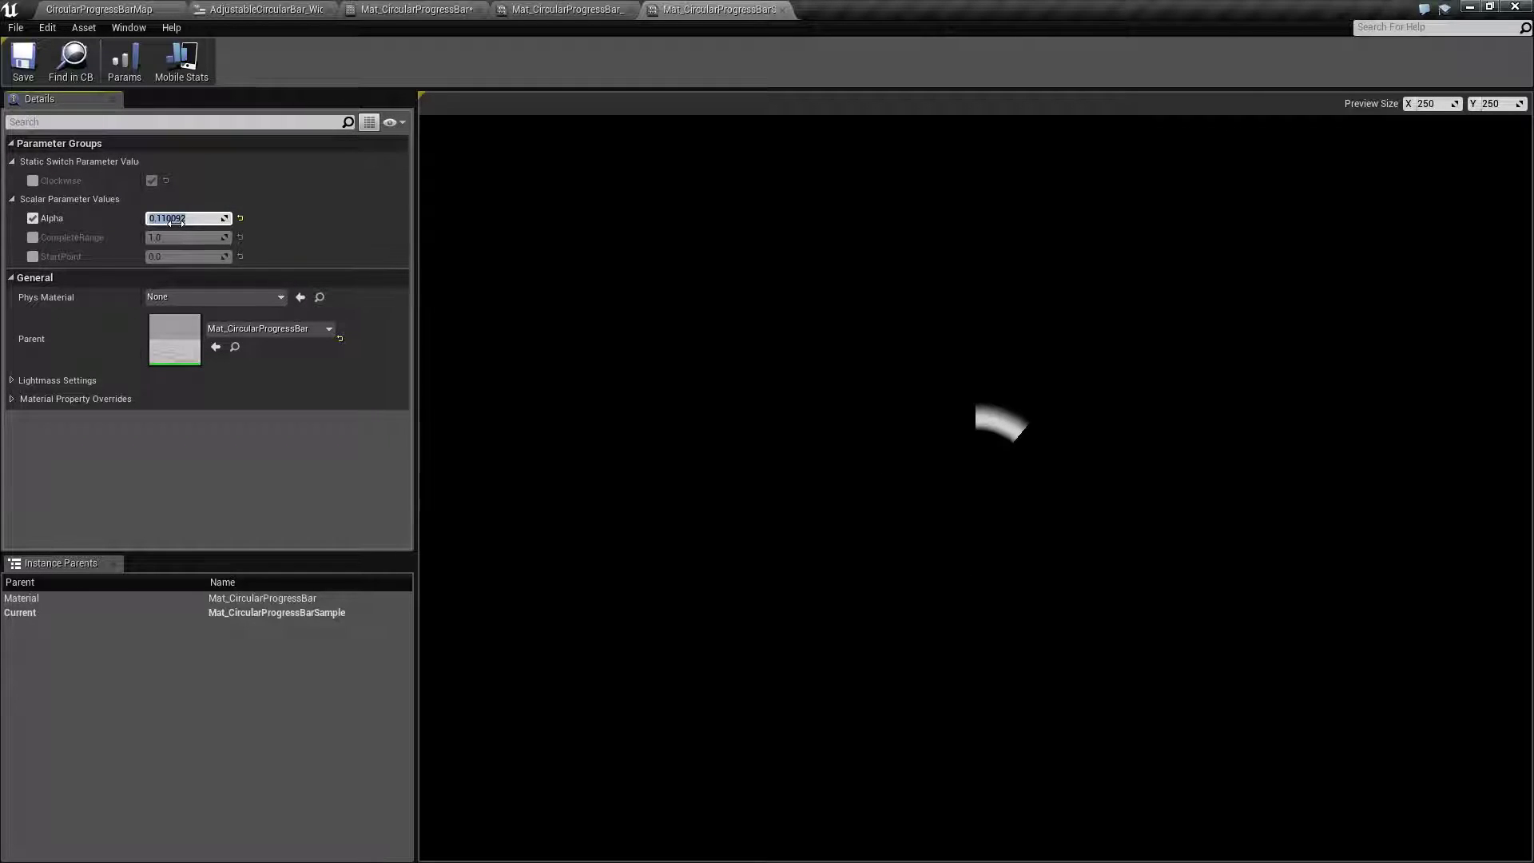
{"action": "type", "text": "0.5"}
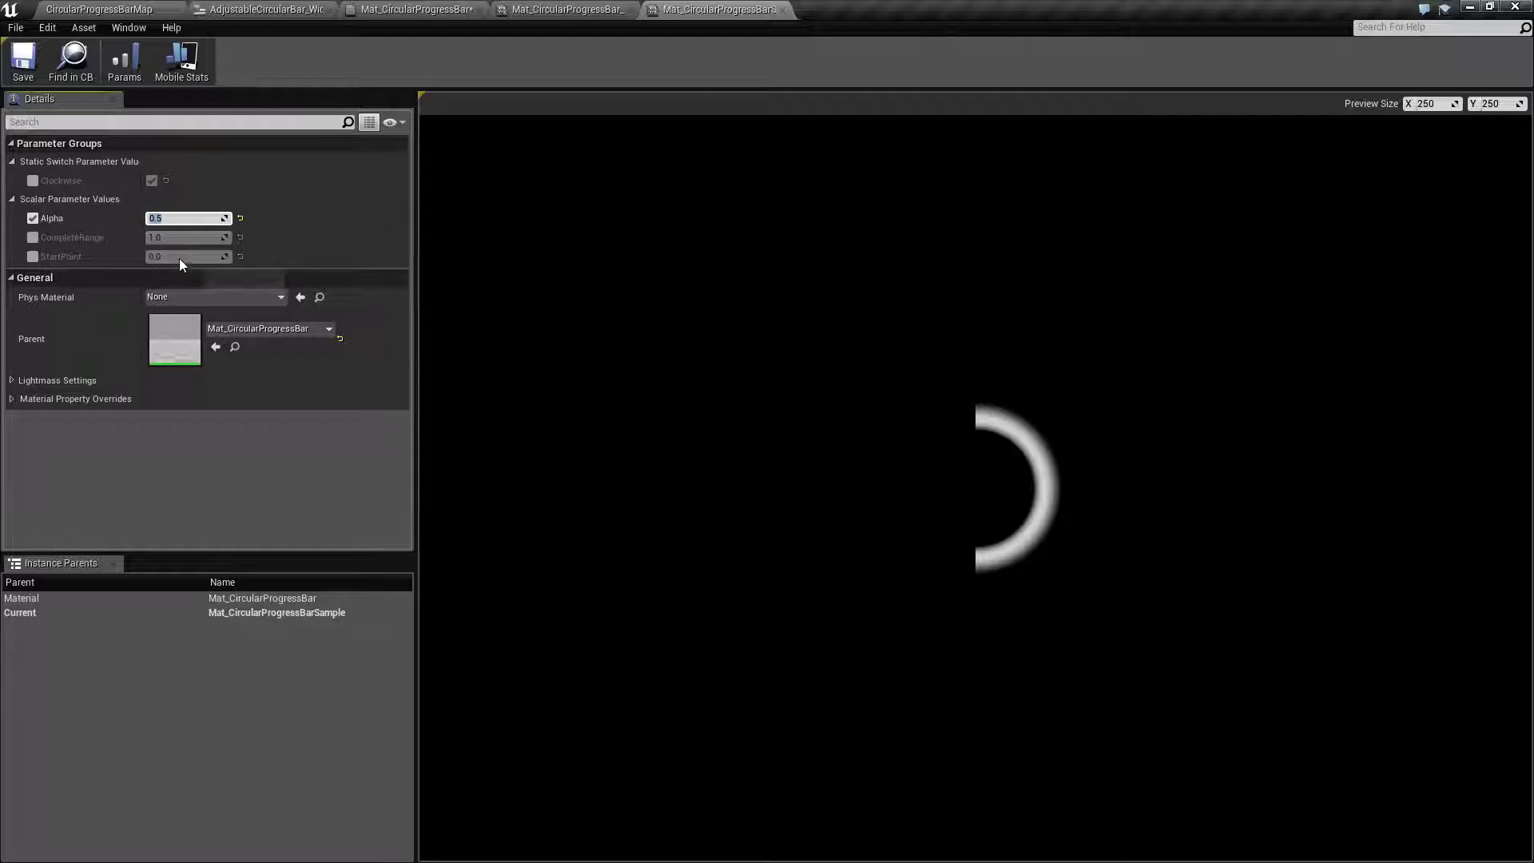
{"action": "type", "text": "1"}
{"action": "key", "text": "Return"}
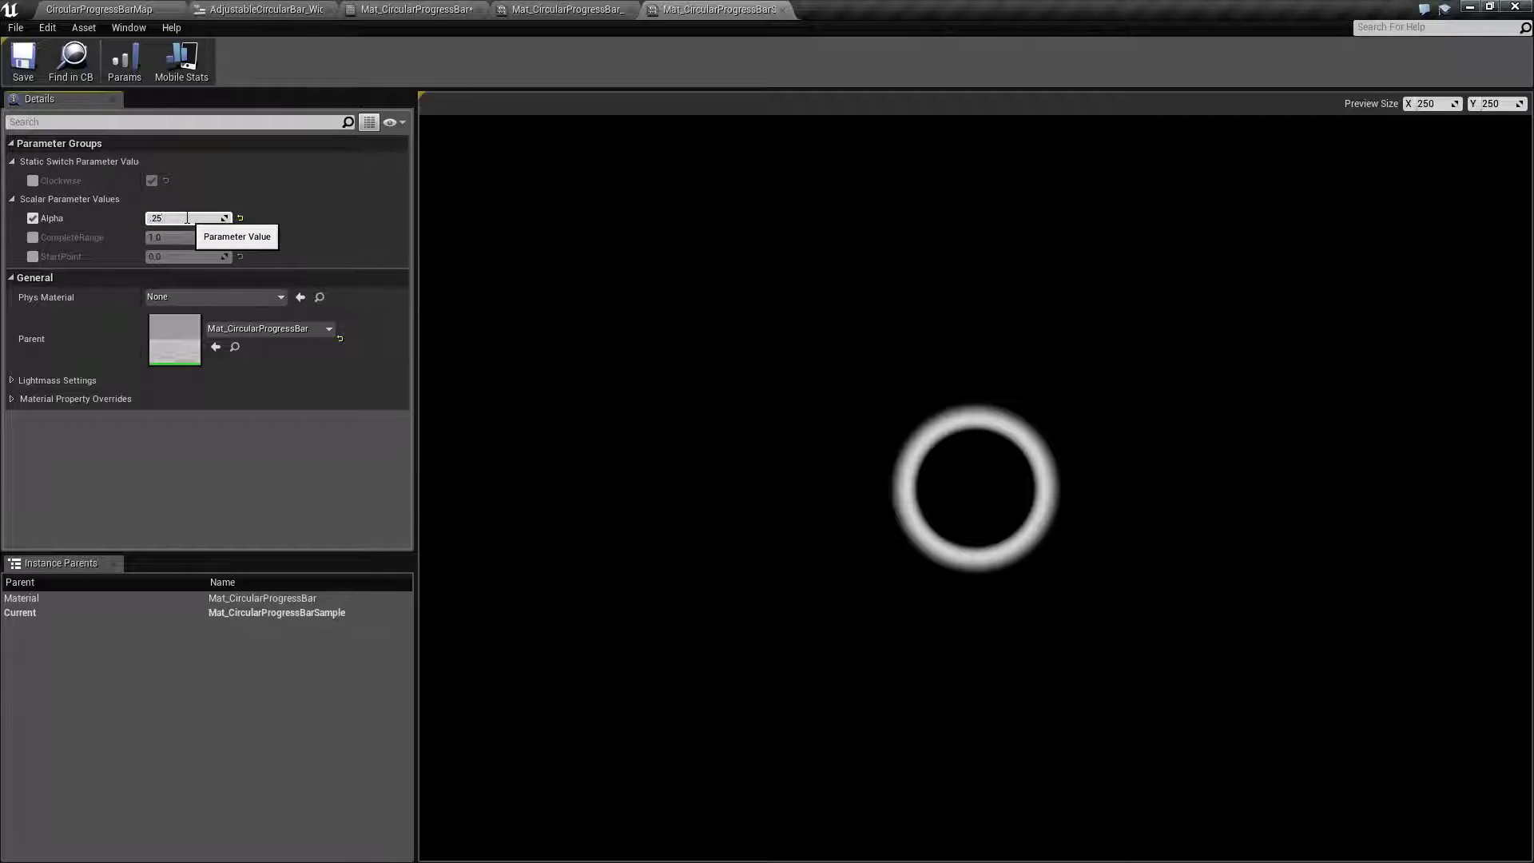
{"action": "type", "text": ".25"}
{"action": "key", "text": "Return"}
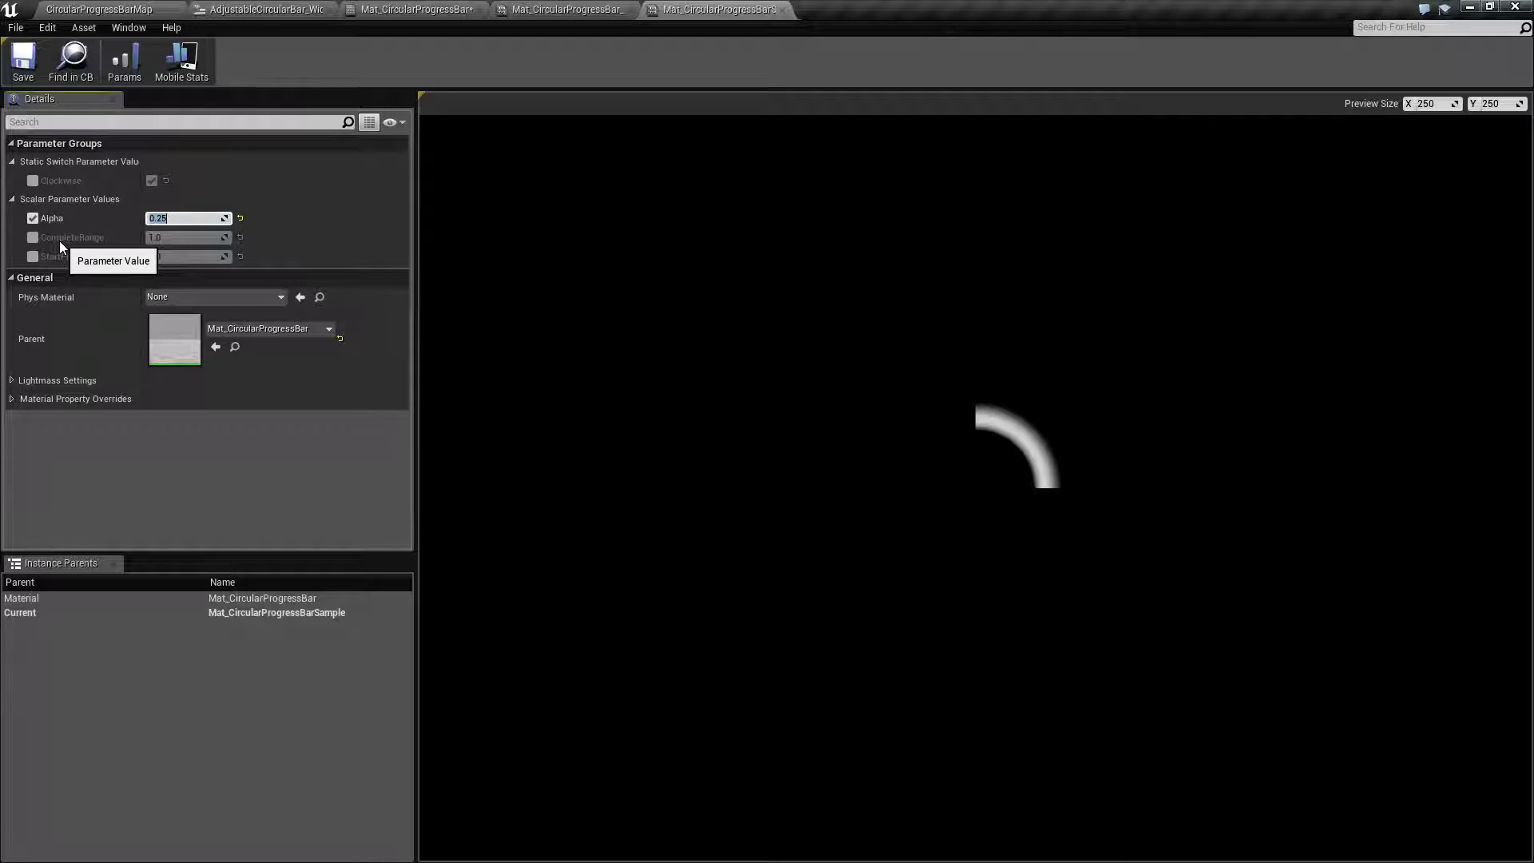
Enable the Clockwise override, test it switched off with Alpha about 0.11, and switch it back on with Alpha about 0.64
{"action": "left_click", "coordinate": [31, 184]}
{"action": "left_click", "coordinate": [152, 181]}
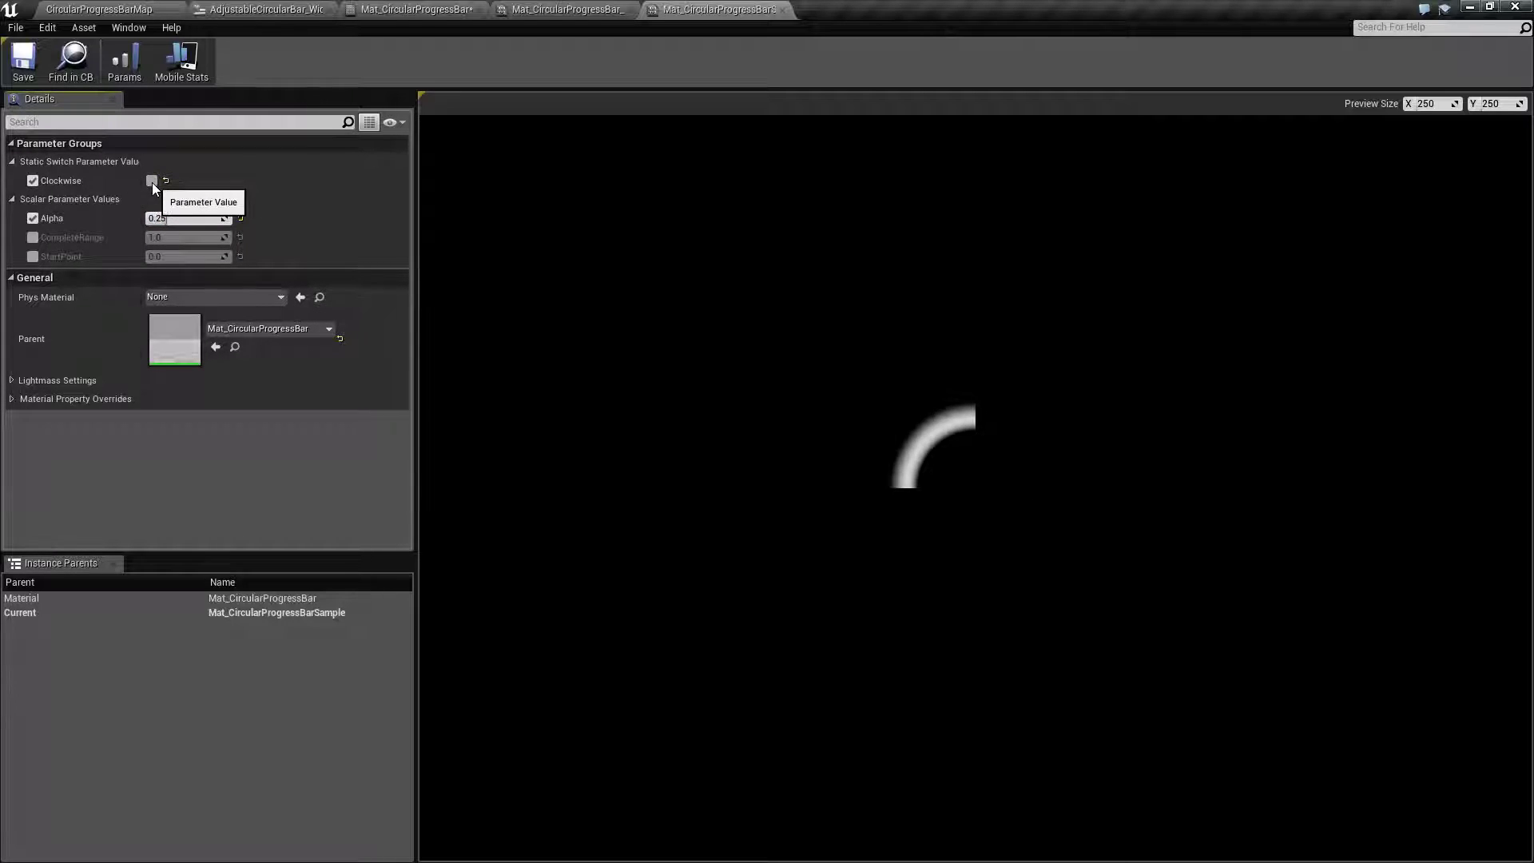
{"action": "mouse_move", "coordinate": [177, 218]}
{"action": "left_mouse_down"}
{"action": "mouse_move", "coordinate": [240, 218]}
{"action": "mouse_move", "coordinate": [156, 218]}
{"action": "mouse_move", "coordinate": [247, 218]}
{"action": "mouse_move", "coordinate": [150, 218]}
{"action": "left_mouse_up"}
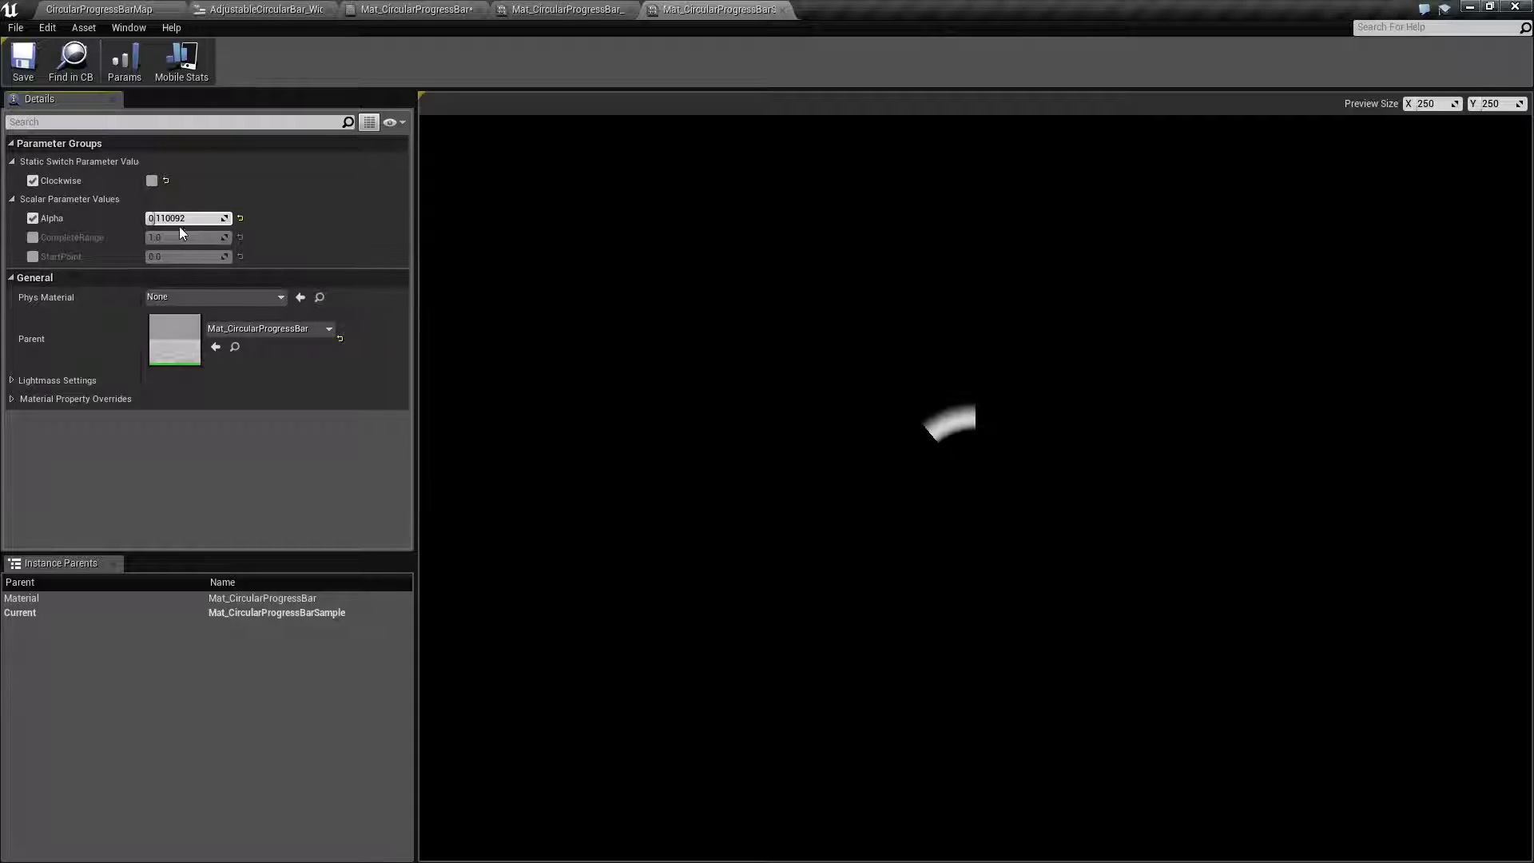
{"action": "left_click", "coordinate": [152, 182]}
{"action": "mouse_move", "coordinate": [172, 218]}
{"action": "left_mouse_down"}
{"action": "mouse_move", "coordinate": [199, 218]}
{"action": "mouse_move", "coordinate": [147, 218]}
{"action": "mouse_move", "coordinate": [214, 218]}
{"action": "mouse_move", "coordinate": [201, 218]}
{"action": "left_mouse_up"}
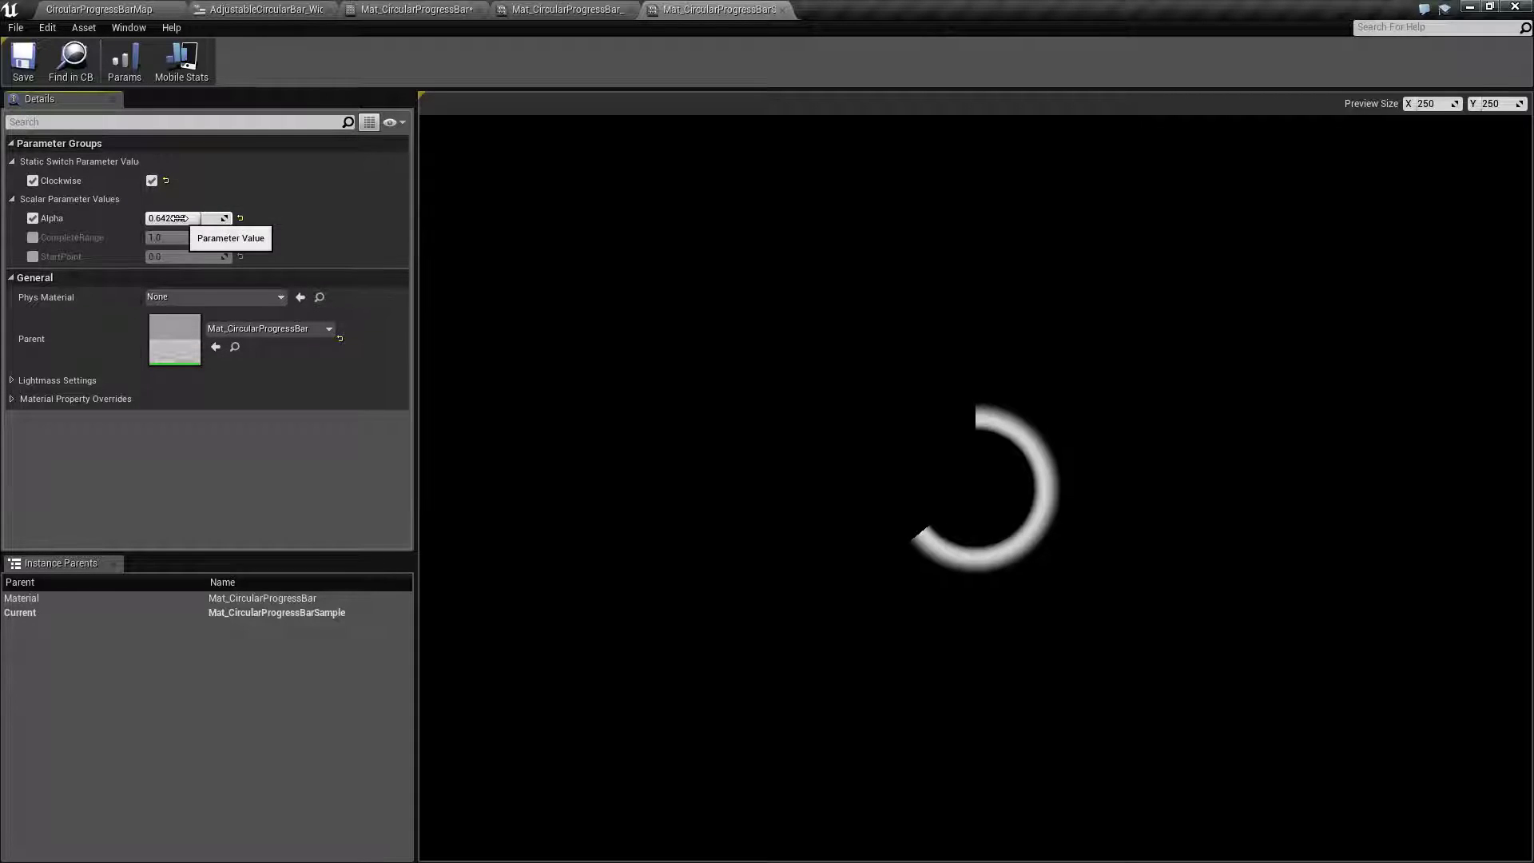
Enable the StartPoint override, set Alpha to 0.5 and set StartPoint to 0.25
{"action": "left_click", "coordinate": [33, 256]}
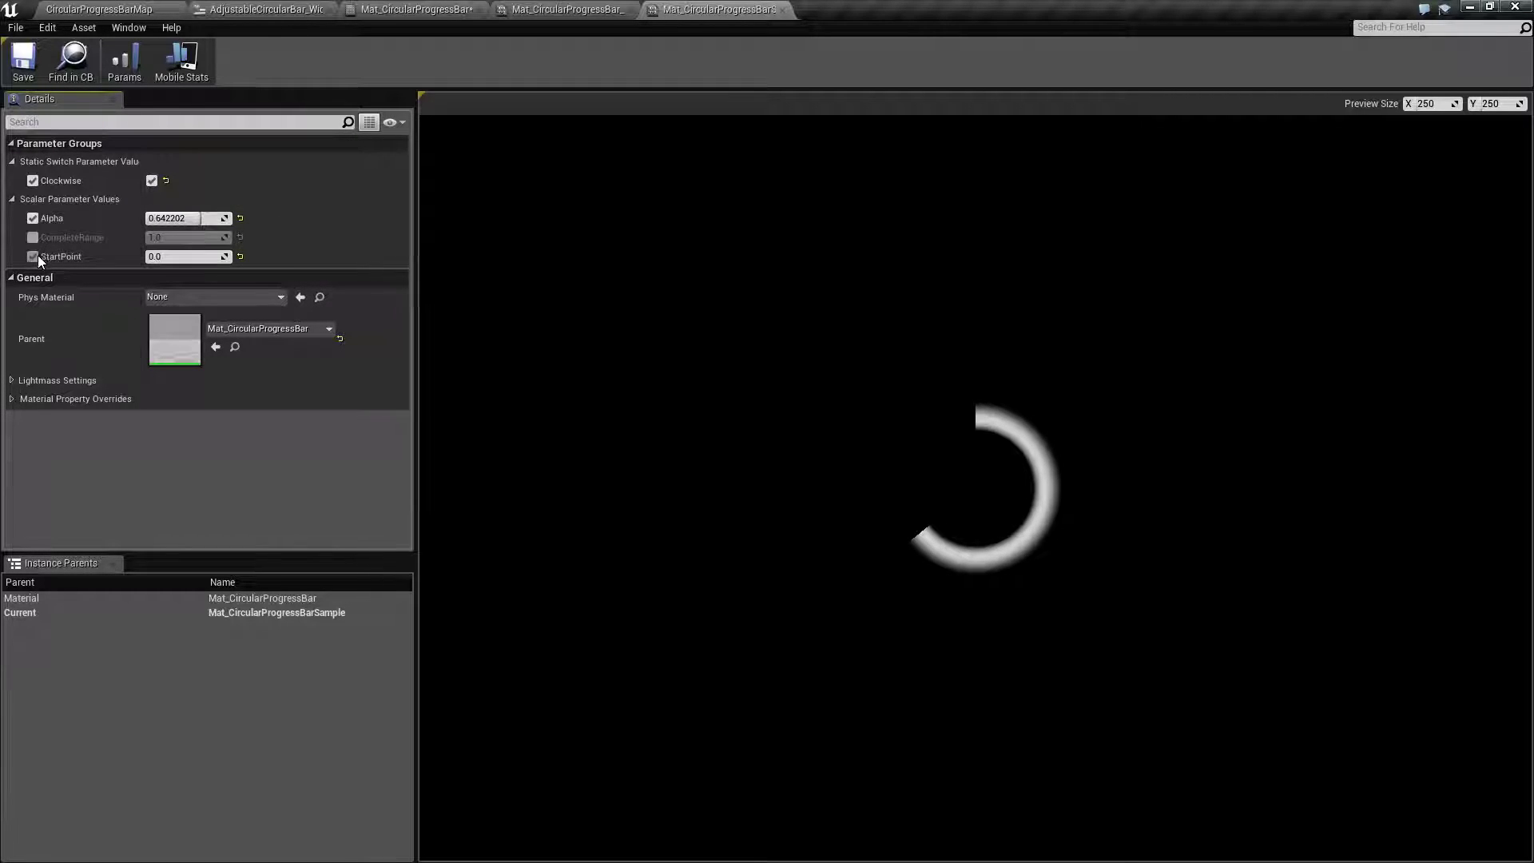
{"action": "left_click_drag", "start_coordinate": [188, 223], "coordinate": [182, 222]}
{"action": "left_click", "coordinate": [191, 220]}
{"action": "type", "text": "0.5"}
{"action": "key", "text": "Return"}
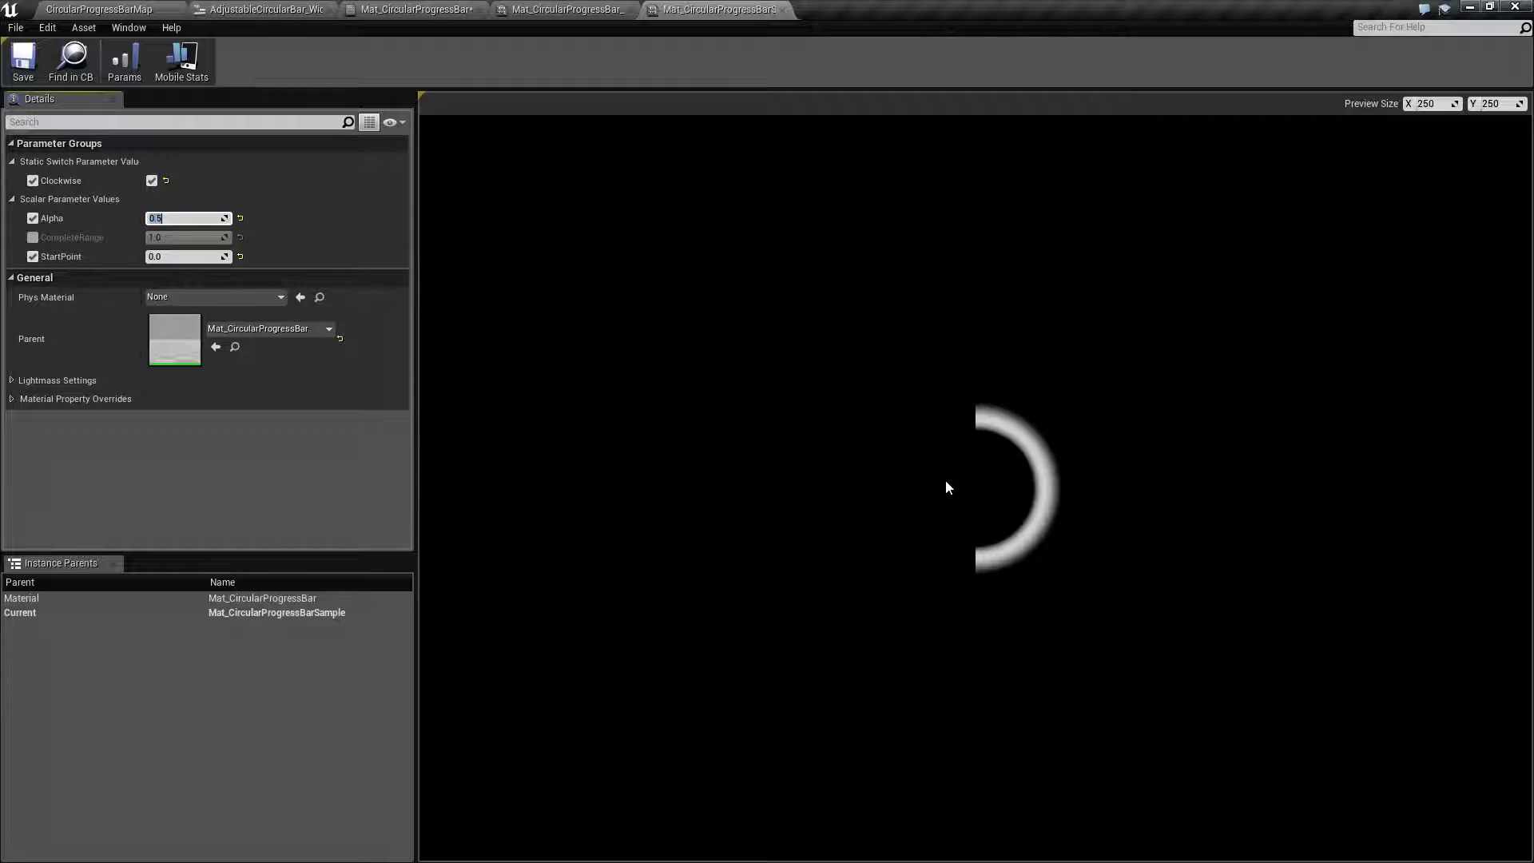
{"action": "mouse_move", "coordinate": [183, 257]}
{"action": "left_mouse_down"}
{"action": "mouse_move", "coordinate": [253, 257]}
{"action": "mouse_move", "coordinate": [183, 256]}
{"action": "mouse_move", "coordinate": [198, 257]}
{"action": "left_mouse_up"}
{"action": "left_click", "coordinate": [187, 257]}
{"action": "key", "text": "BackSpace"}
{"action": "key", "text": "Return"}
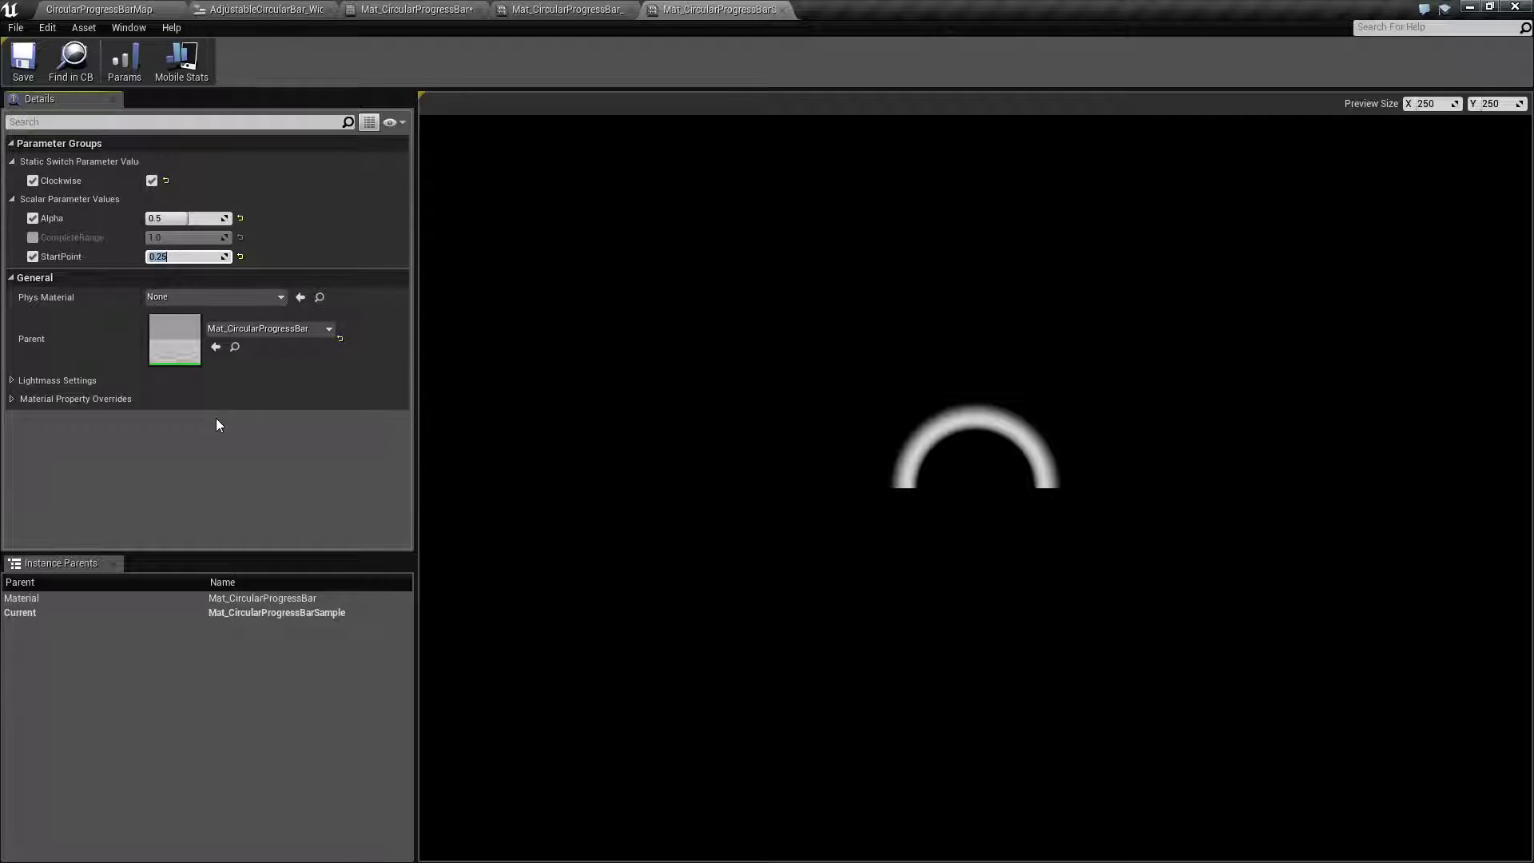
Set StartPoint to 0.5 and vary Alpha, leaving it at about 0.51
{"action": "left_click_drag", "start_coordinate": [196, 218], "coordinate": [182, 257]}
{"action": "left_click", "coordinate": [180, 257]}
{"action": "type", "text": "0.5"}
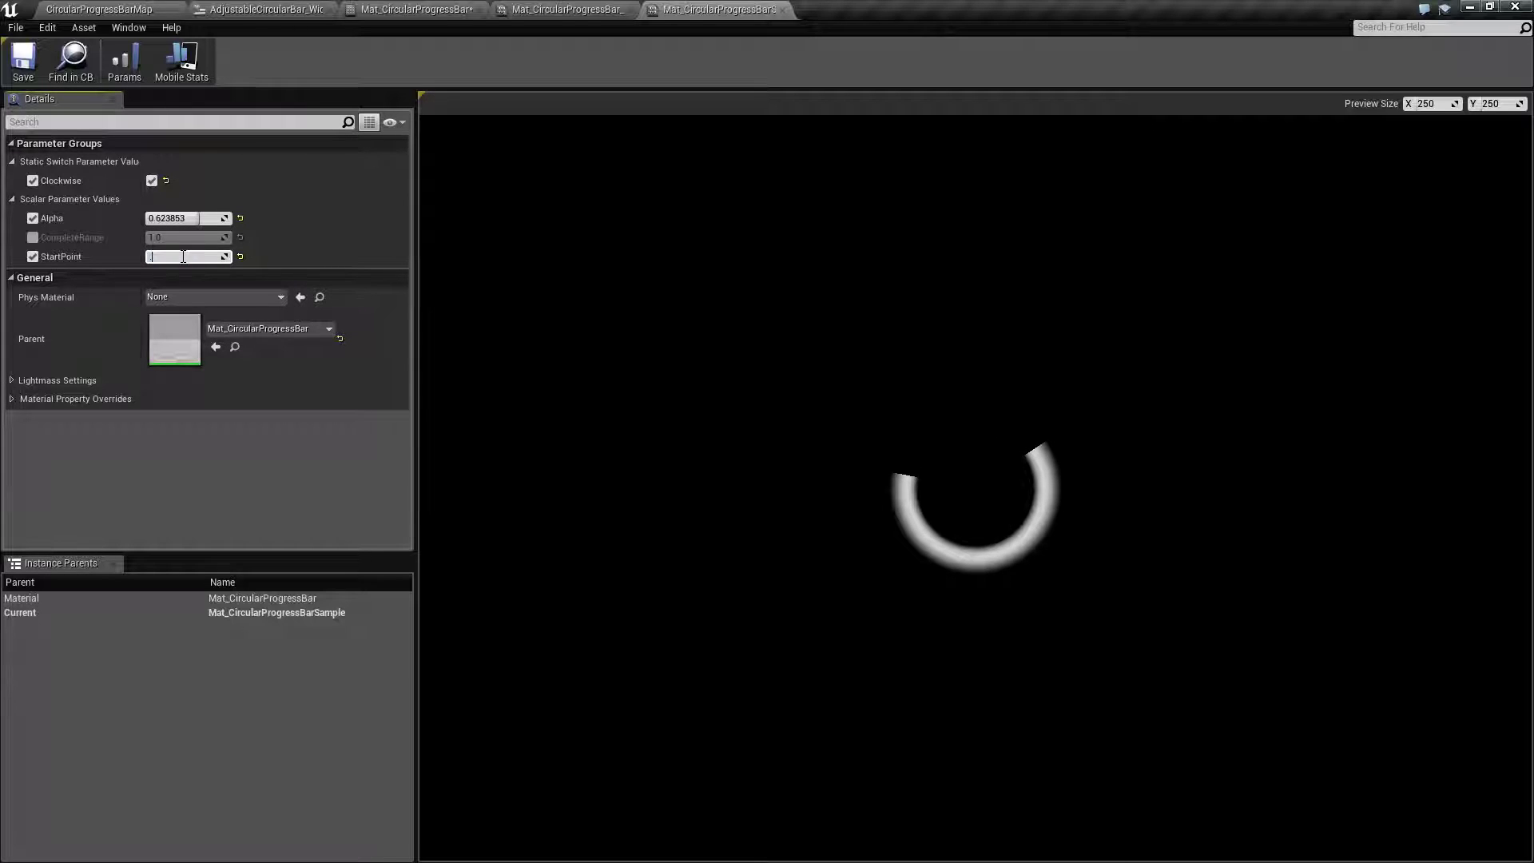
{"action": "mouse_move", "coordinate": [193, 219]}
{"action": "left_mouse_down"}
{"action": "mouse_move", "coordinate": [151, 220]}
{"action": "mouse_move", "coordinate": [232, 220]}
{"action": "mouse_move", "coordinate": [159, 220]}
{"action": "mouse_move", "coordinate": [232, 220]}
{"action": "mouse_move", "coordinate": [190, 220]}
{"action": "left_mouse_up"}
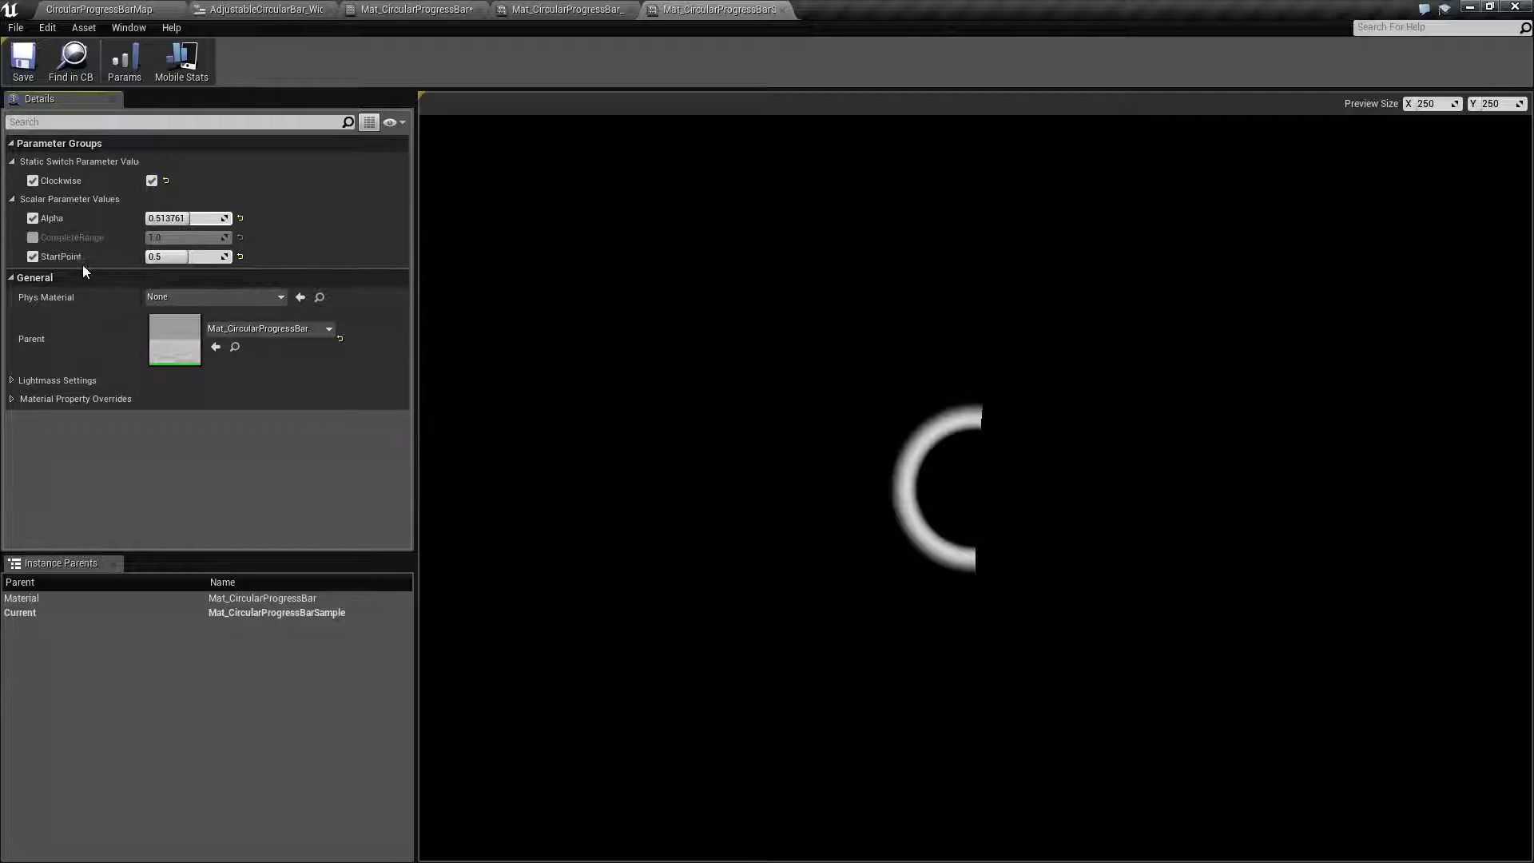
Disable the StartPoint override, adjust Alpha to about 0.53 and enable the CompleteRange override
{"action": "left_click", "coordinate": [33, 257]}
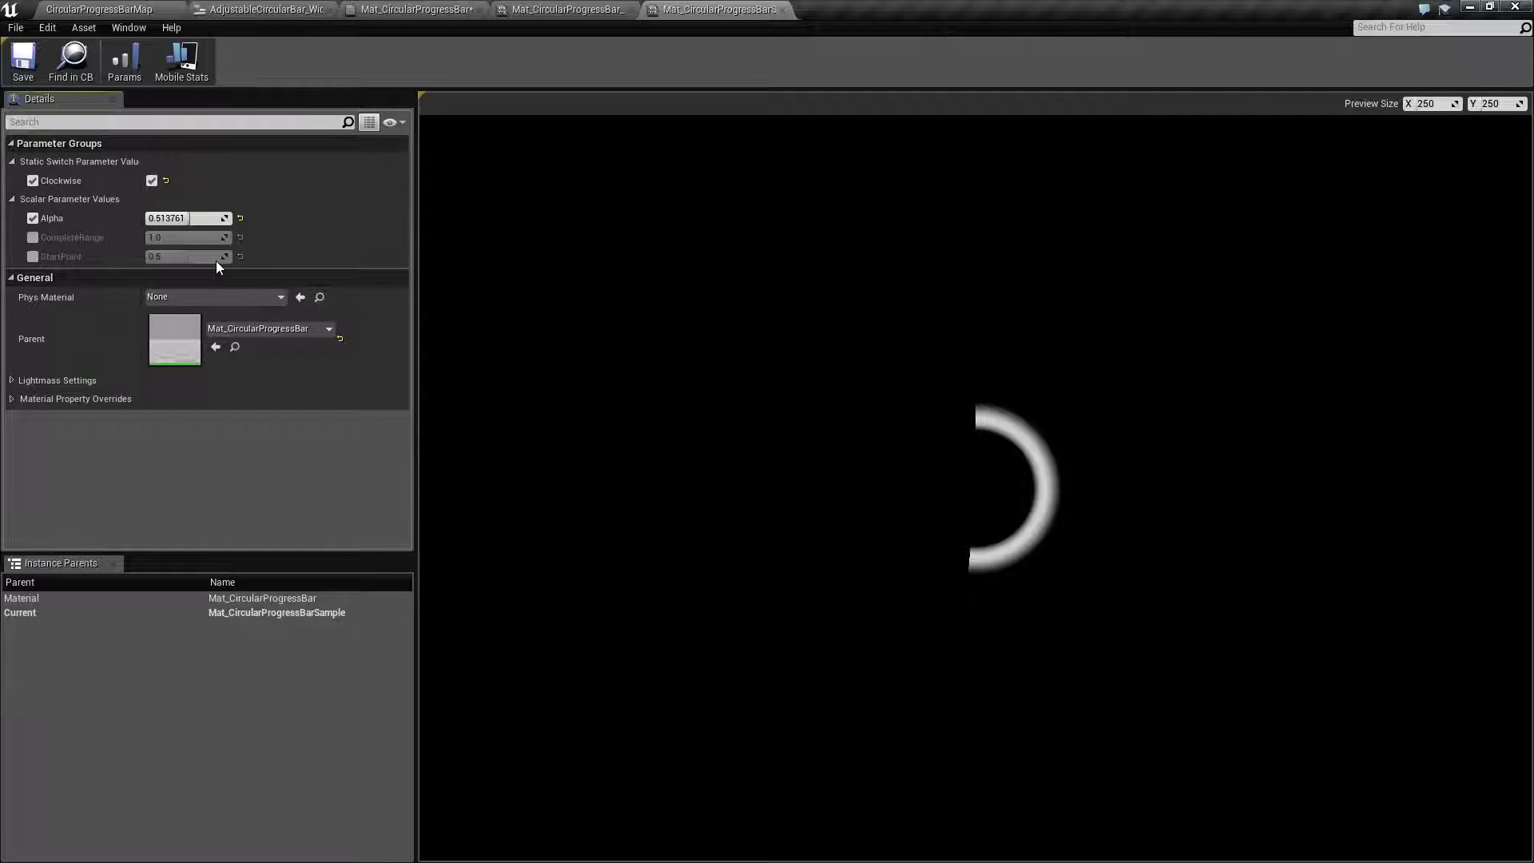
{"action": "mouse_move", "coordinate": [187, 218]}
{"action": "left_mouse_down"}
{"action": "mouse_move", "coordinate": [224, 218]}
{"action": "mouse_move", "coordinate": [191, 219]}
{"action": "left_mouse_up"}
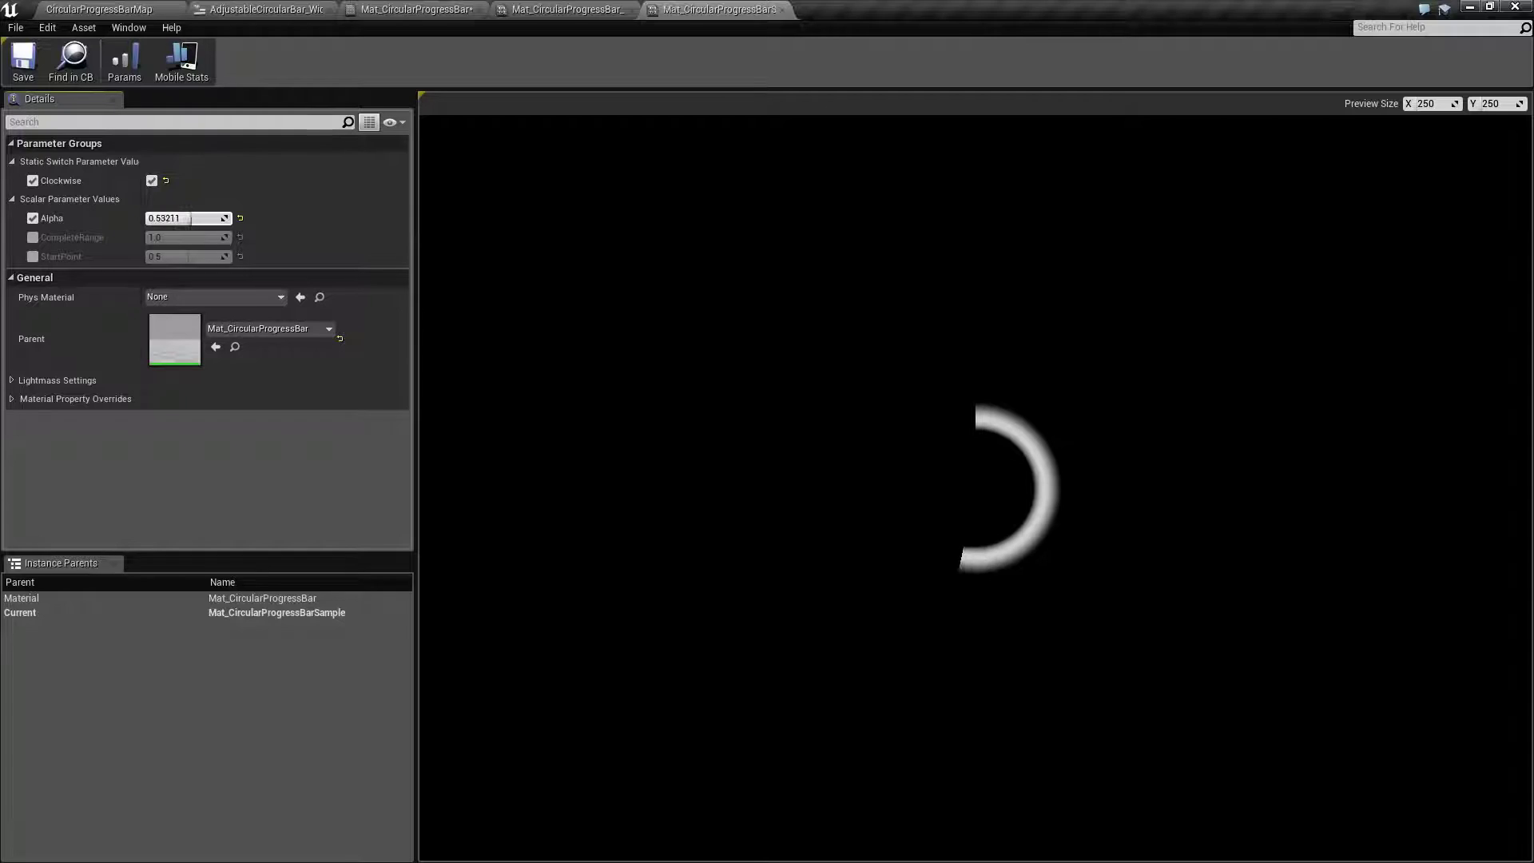
{"action": "left_click", "coordinate": [33, 237]}
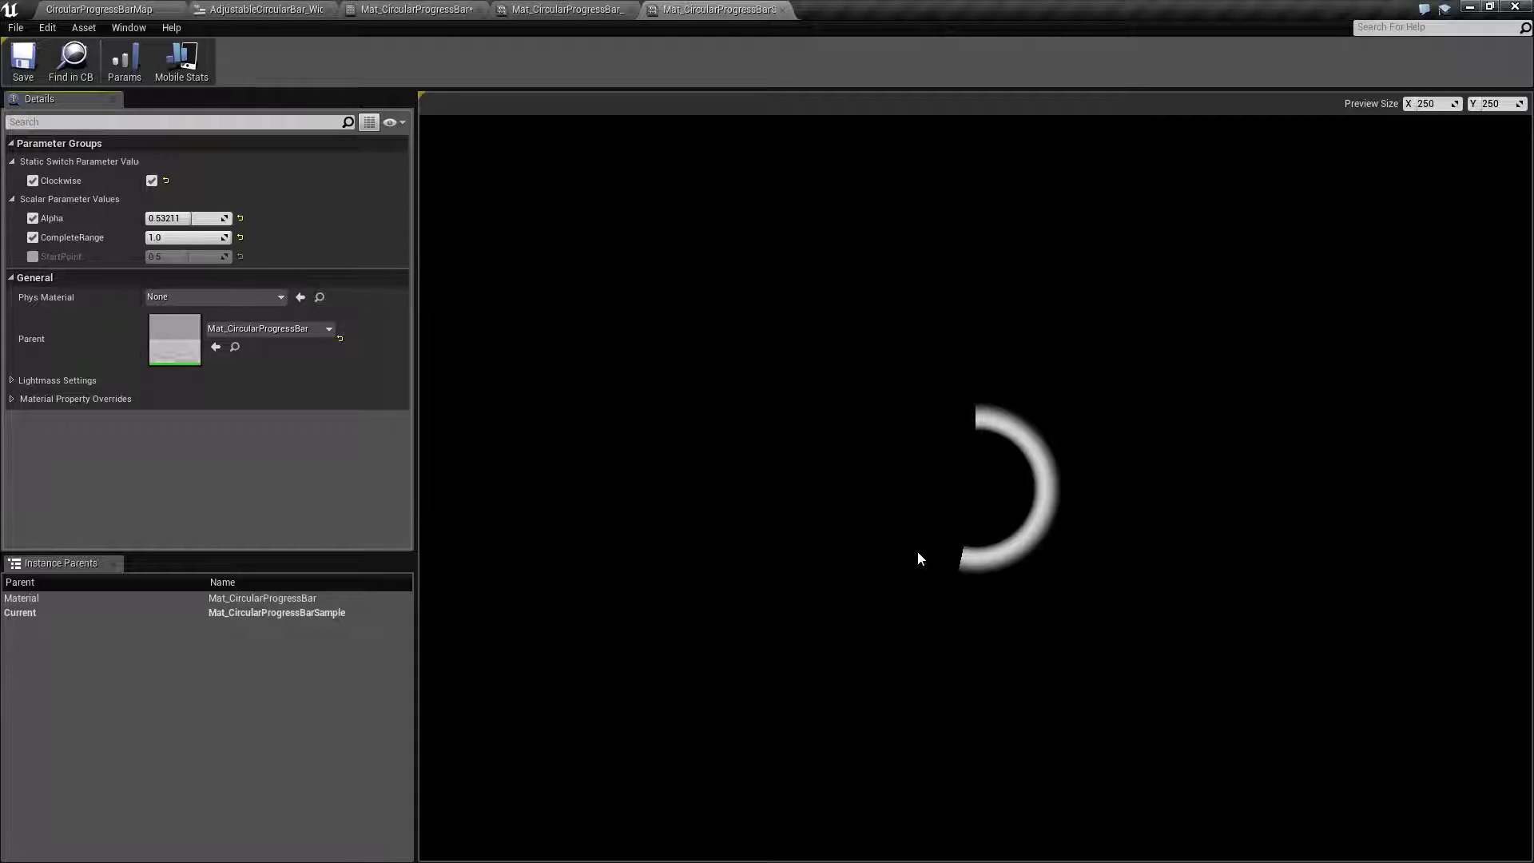
Compare Alpha values of 0.5 and 0.25 at a CompleteRange of 1.0, returning Alpha to 0.5
{"action": "left_click", "coordinate": [207, 219]}
{"action": "key", "text": "BackSpace"}
{"action": "type", "text": "0.5"}
{"action": "key", "text": "Return"}
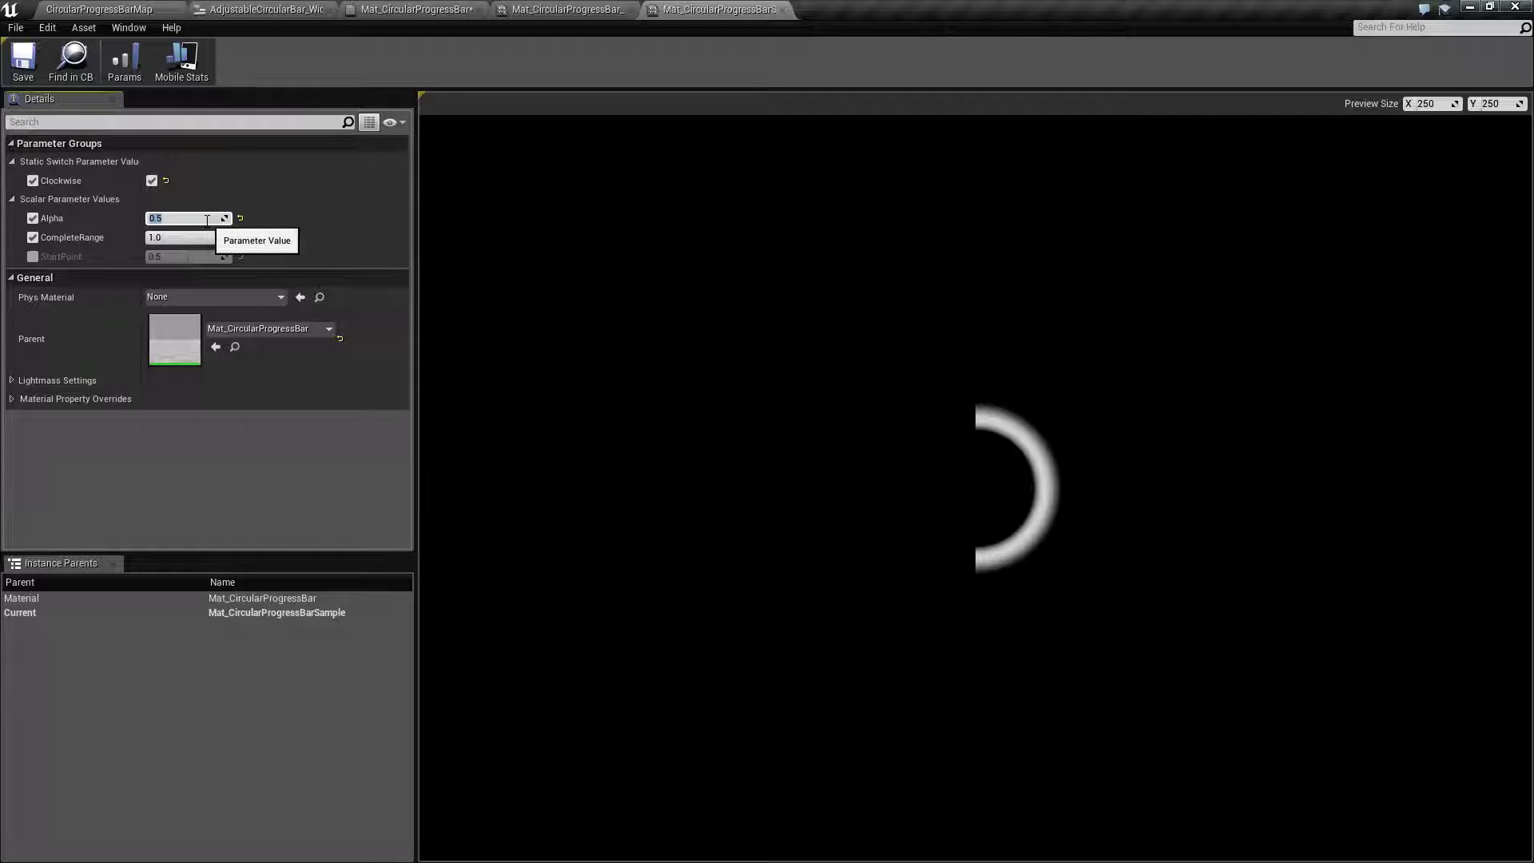
{"action": "type", "text": ".25"}
{"action": "key", "text": "Return"}
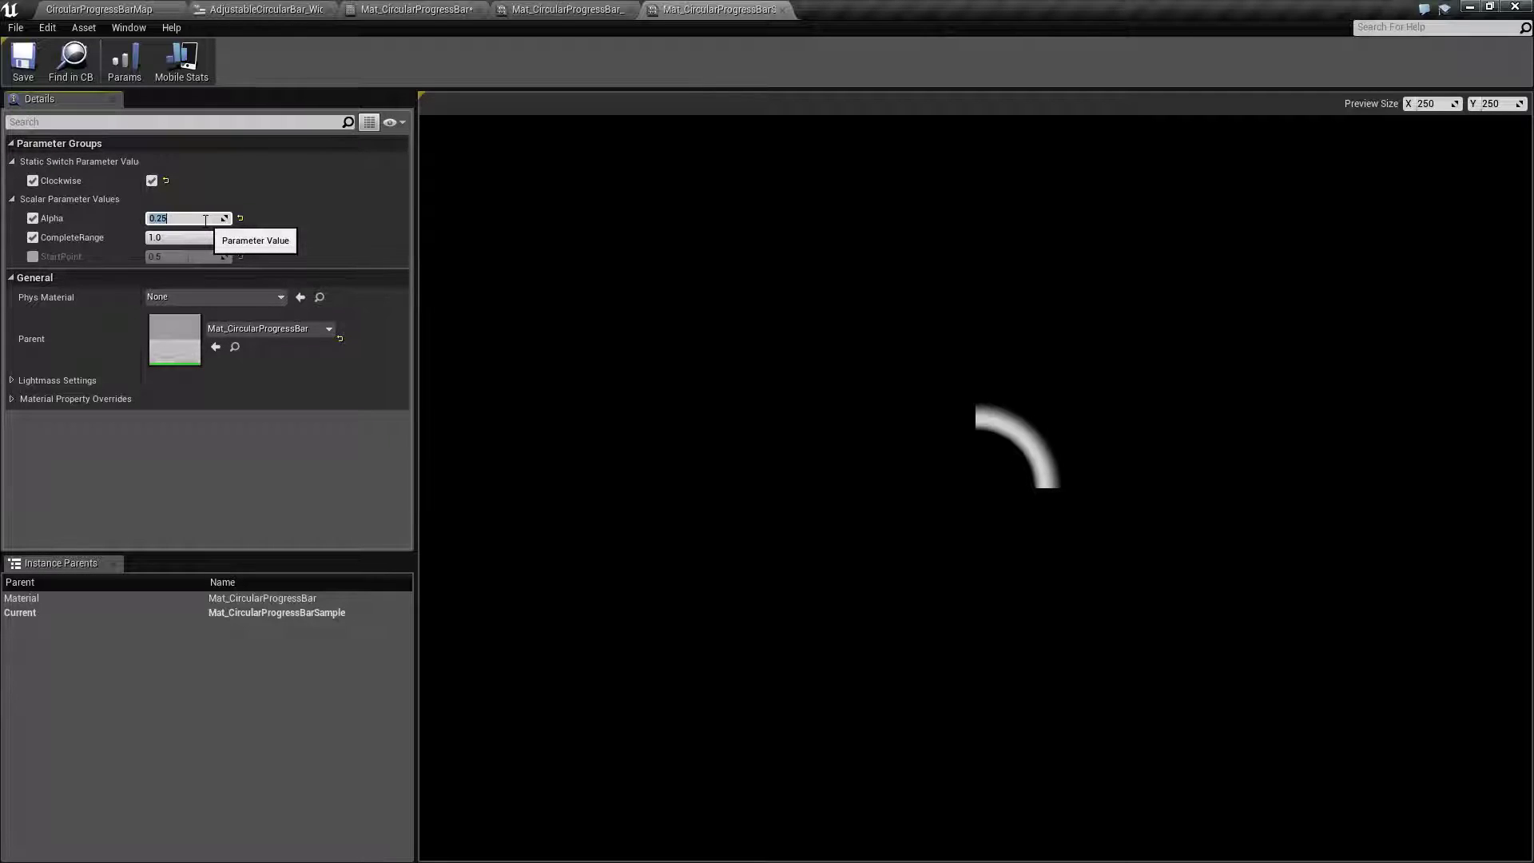
{"action": "type", "text": ".5"}
{"action": "key", "text": "Return"}
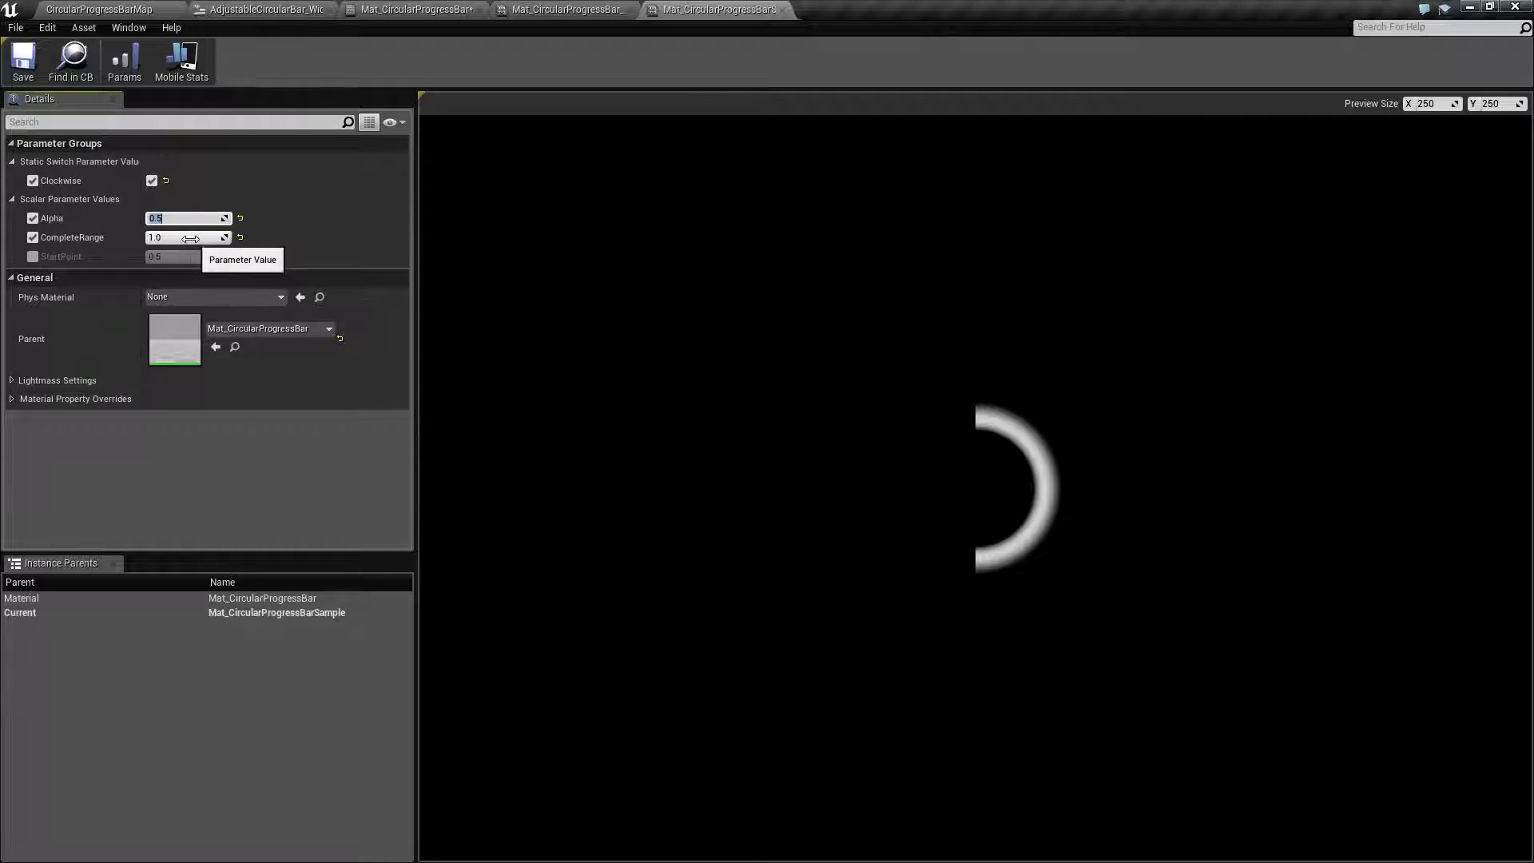
Set CompleteRange to 0.5 and test Alpha at 1.0 and at about 0.63
{"action": "left_click", "coordinate": [186, 238]}
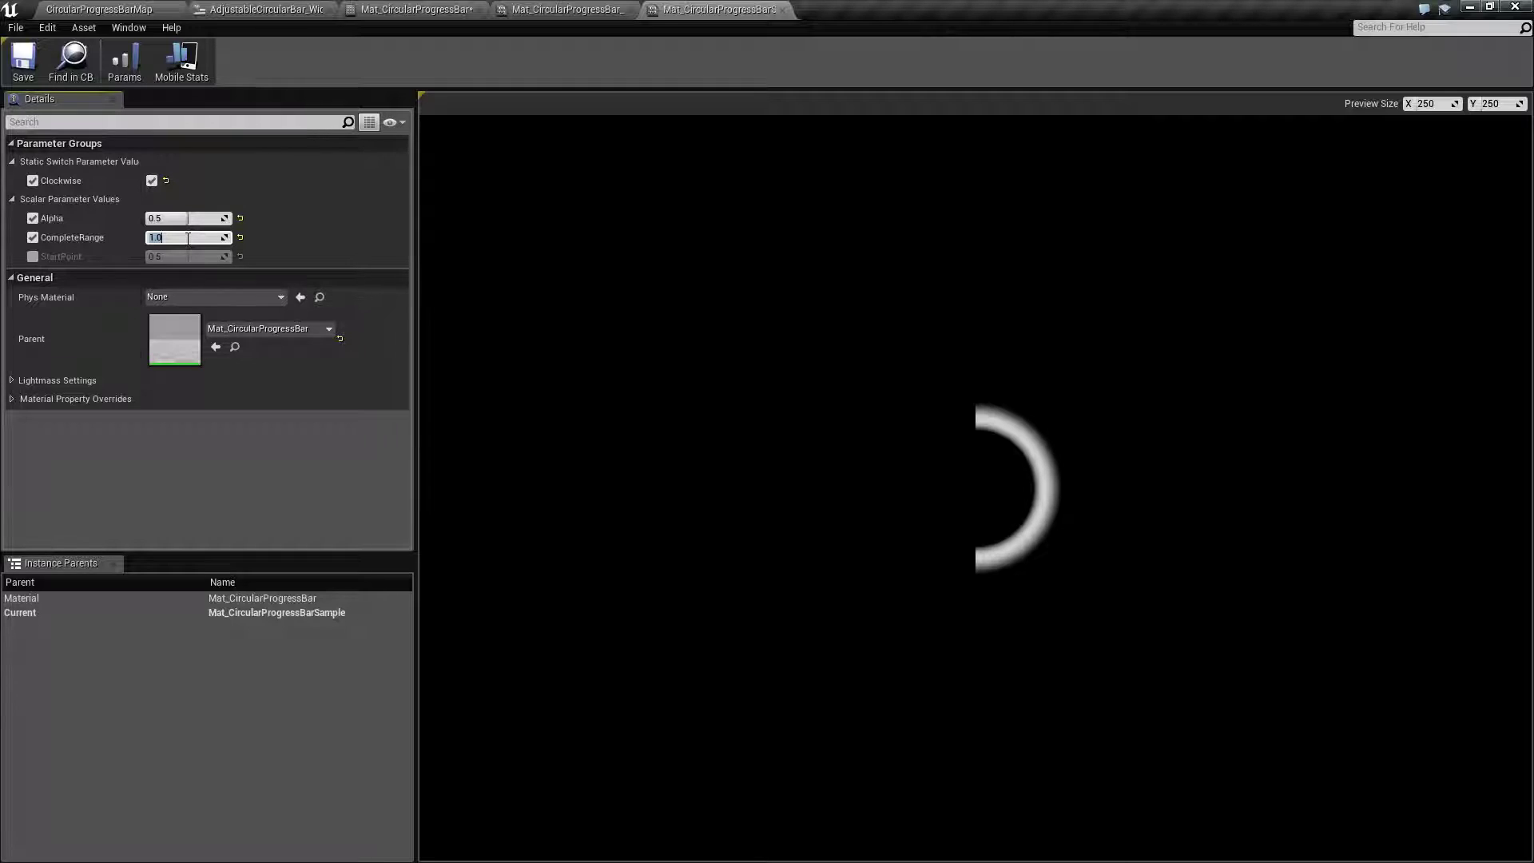
{"action": "key", "text": "Return"}
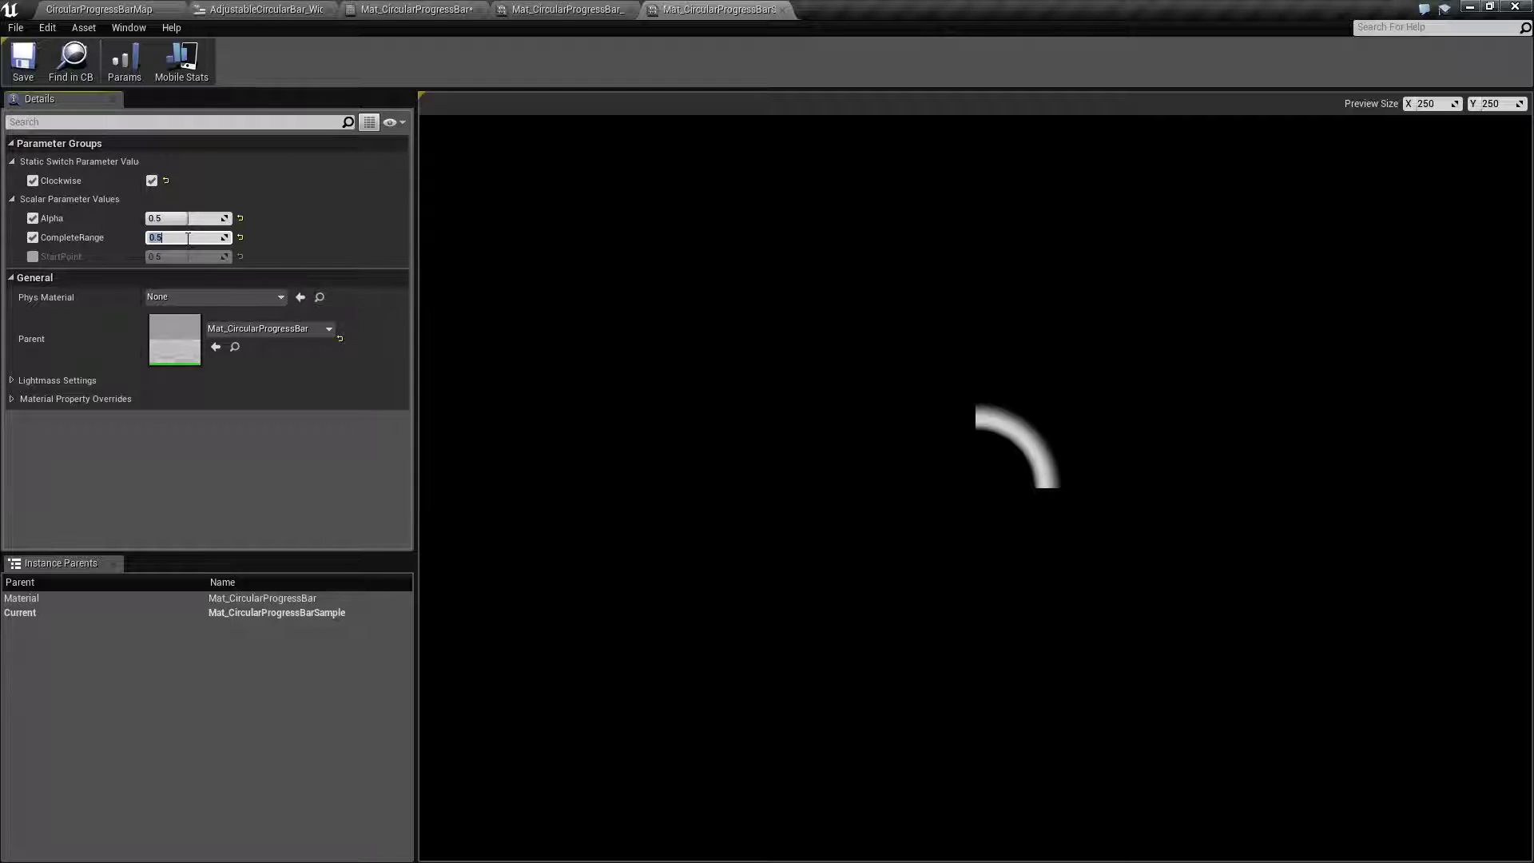
{"action": "left_click_drag", "start_coordinate": [189, 218], "coordinate": [230, 218]}
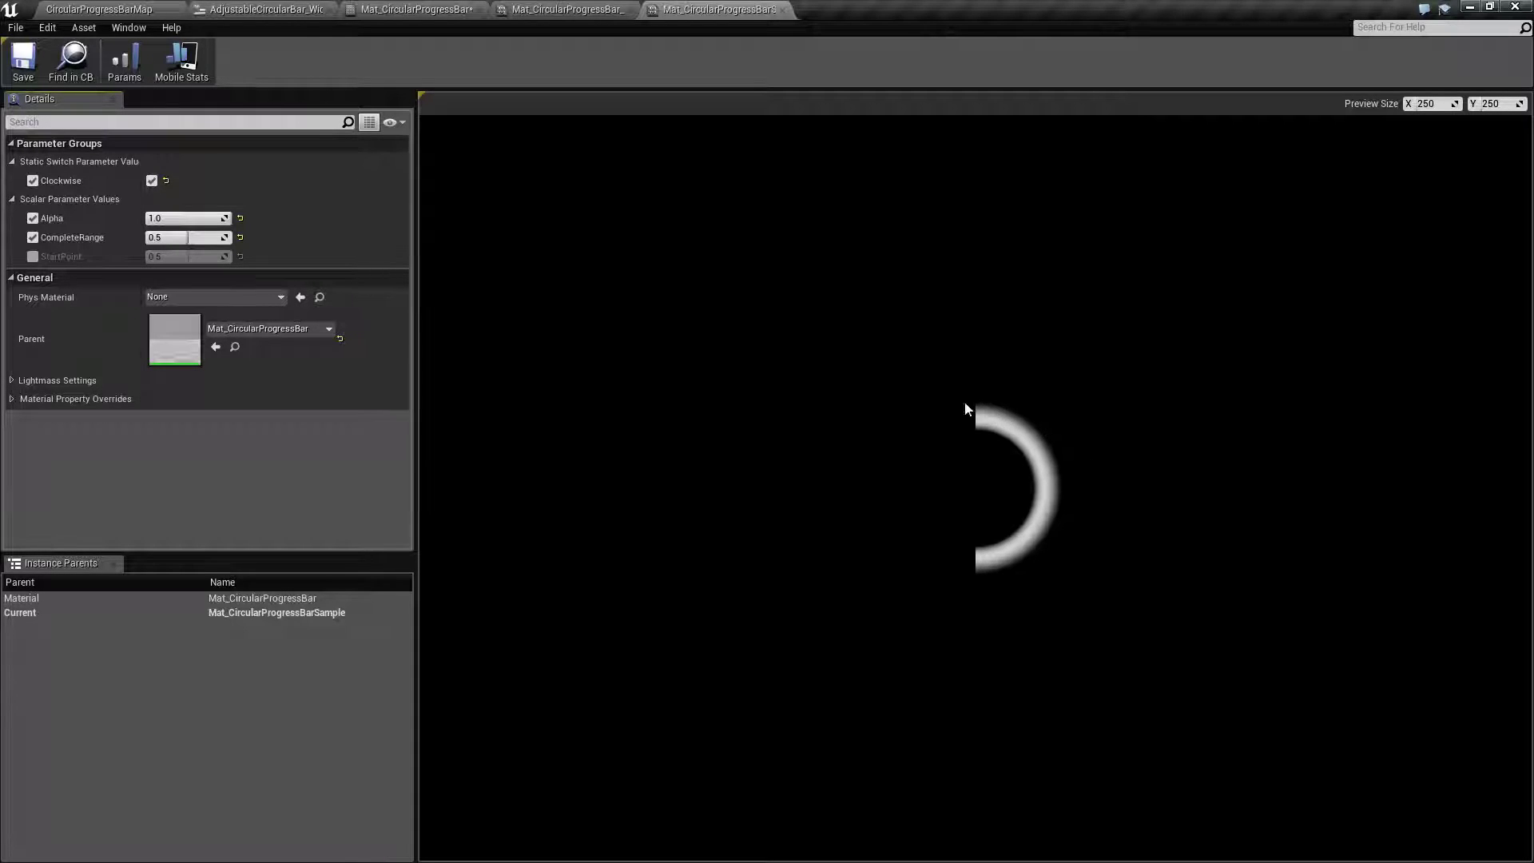
{"action": "left_click_drag", "start_coordinate": [227, 218], "coordinate": [216, 217]}
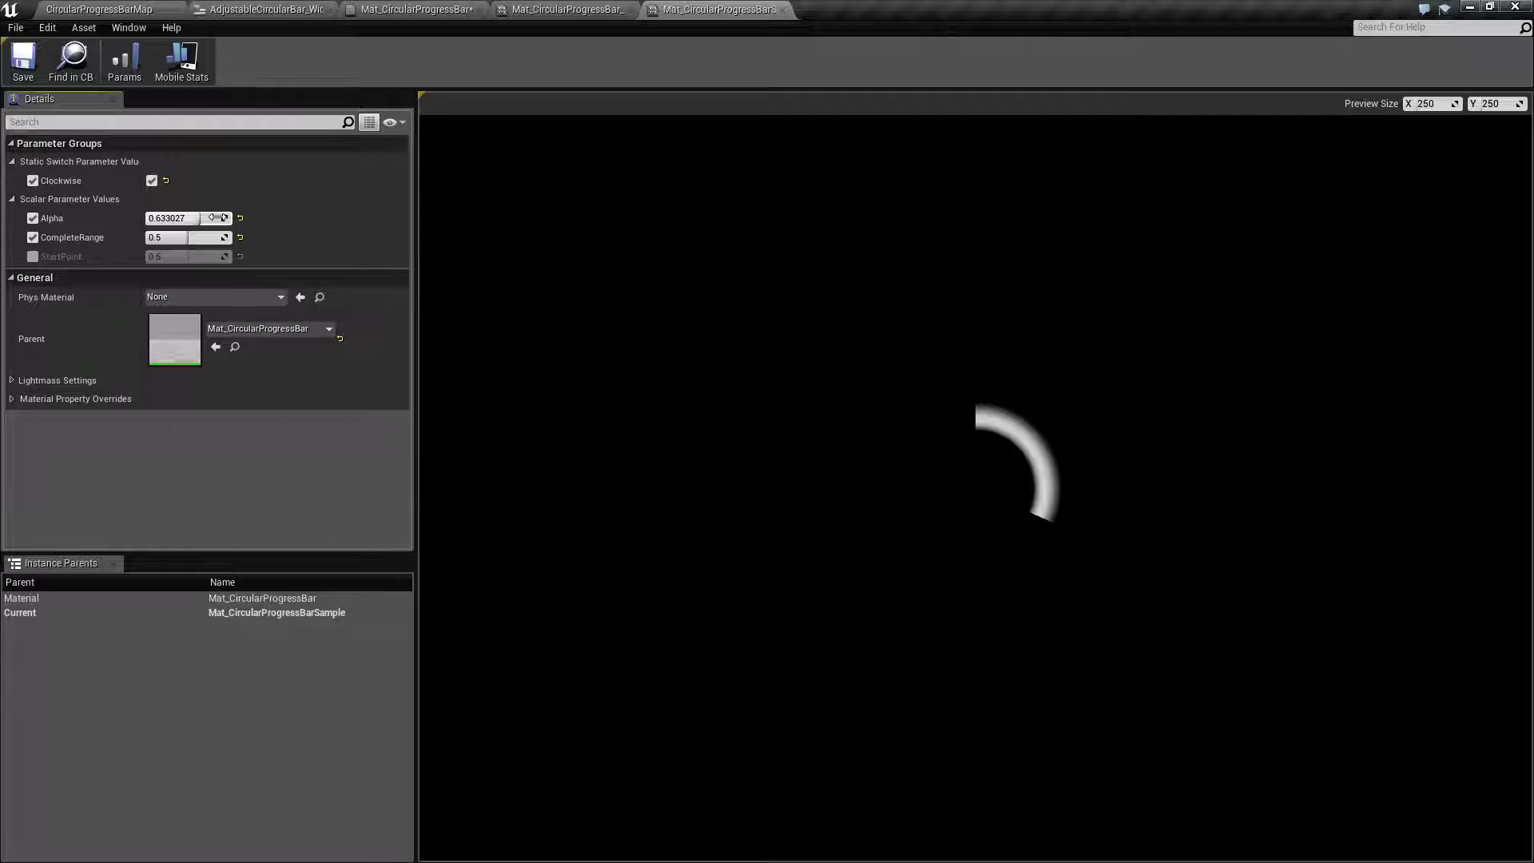
Set CompleteRange to 0.24 and Alpha to 0.5
{"action": "left_click", "coordinate": [188, 233]}
{"action": "type", "text": ".24"}
{"action": "key", "text": "Return"}
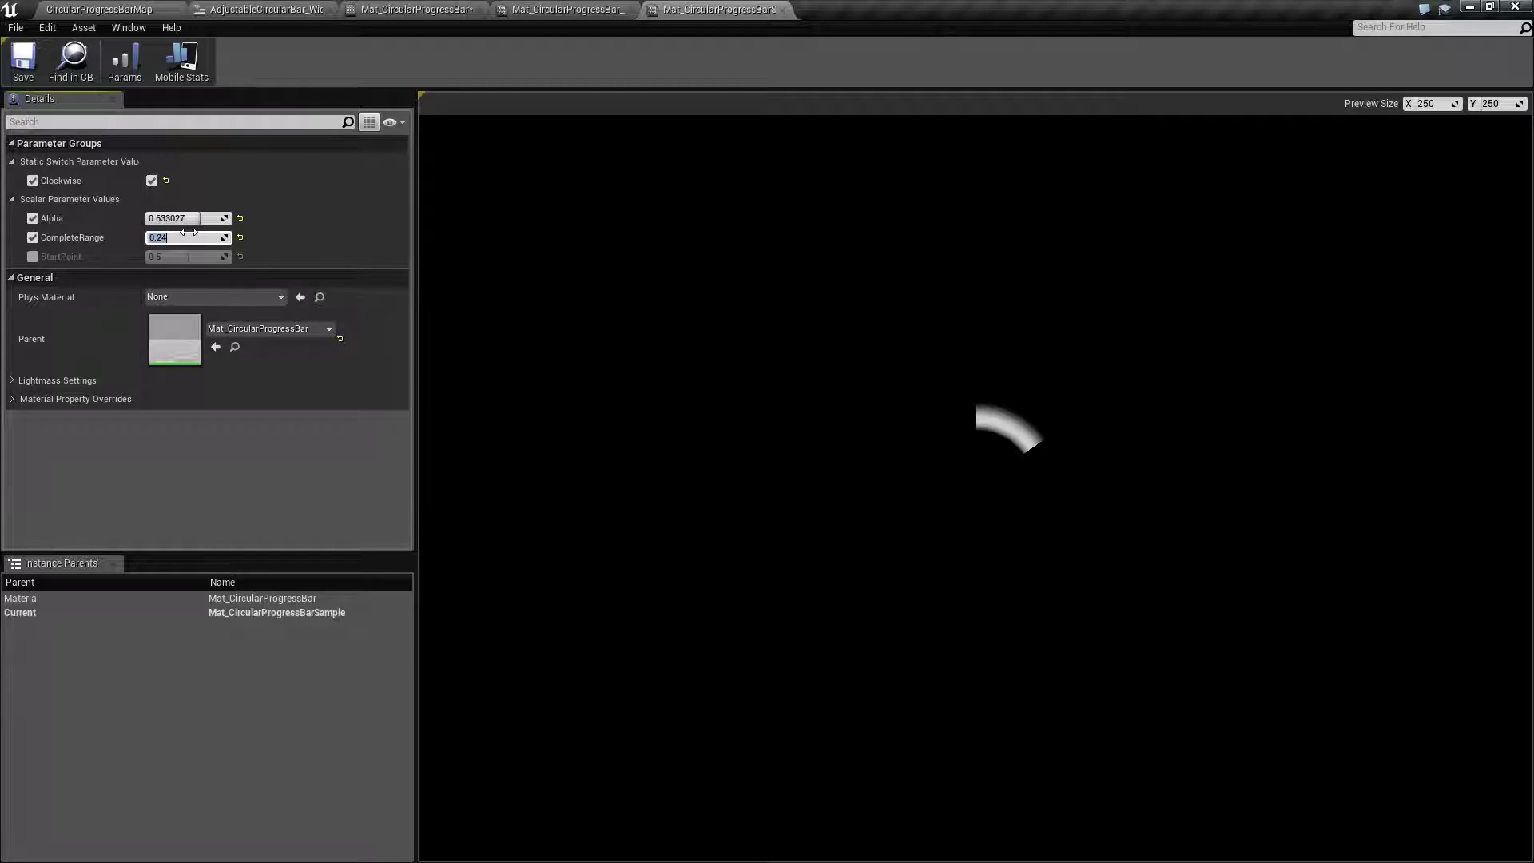
{"action": "mouse_move", "coordinate": [200, 224]}
{"action": "left_mouse_down"}
{"action": "mouse_move", "coordinate": [160, 224]}
{"action": "mouse_move", "coordinate": [203, 223]}
{"action": "left_mouse_up"}
{"action": "left_click", "coordinate": [280, 315]}
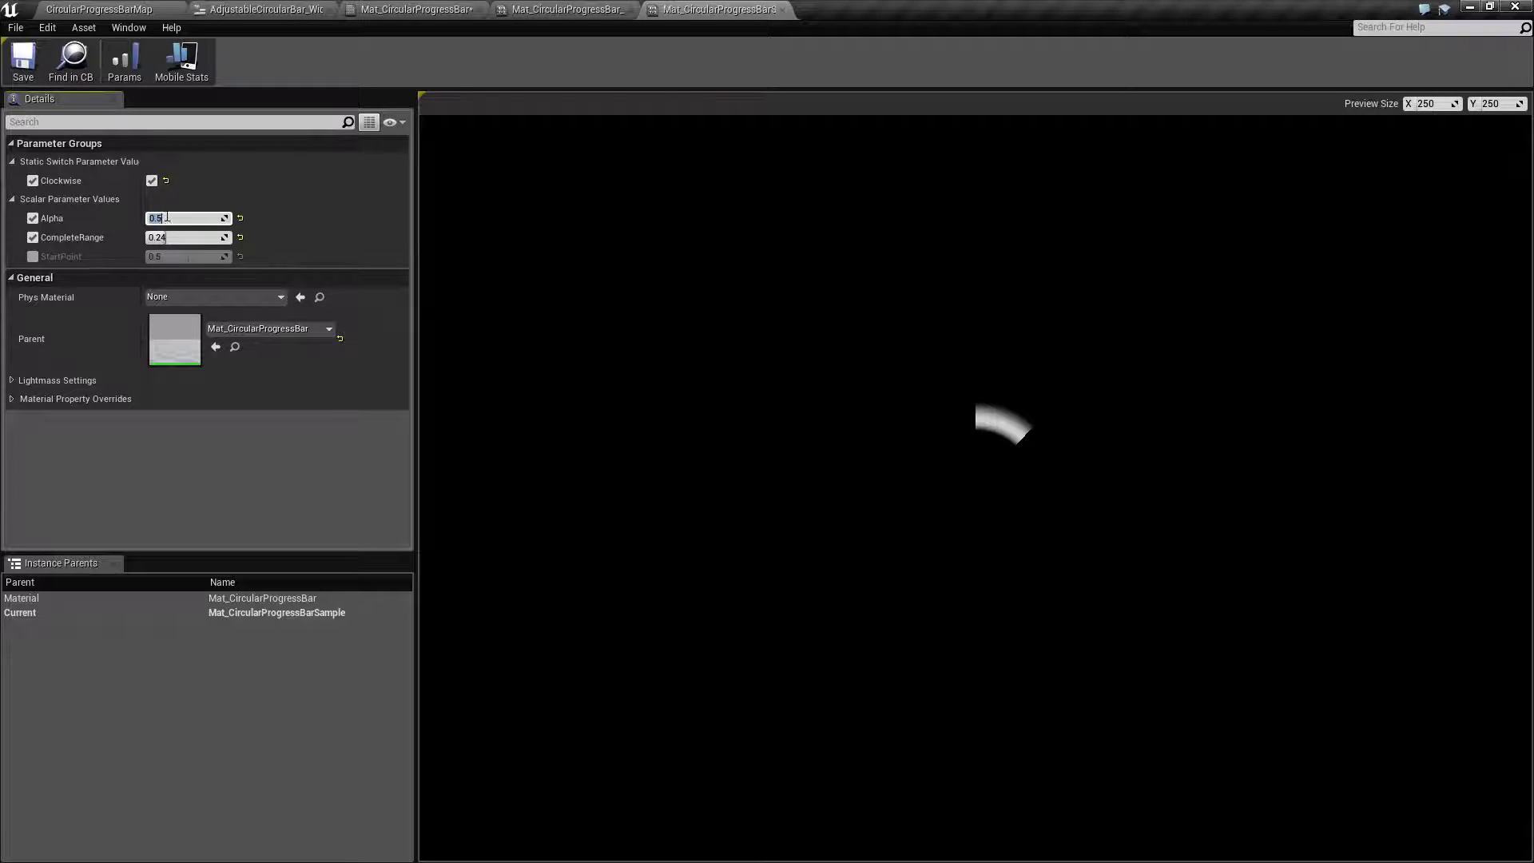
Enable the StartPoint override and adjust Alpha to about 0.5, CompleteRange to about 0.38 and StartPoint to about 0.66
{"action": "mouse_move", "coordinate": [176, 218]}
{"action": "left_mouse_down"}
{"action": "mouse_move", "coordinate": [146, 218]}
{"action": "mouse_move", "coordinate": [231, 218]}
{"action": "mouse_move", "coordinate": [239, 238]}
{"action": "mouse_move", "coordinate": [128, 224]}
{"action": "mouse_move", "coordinate": [207, 256]}
{"action": "mouse_move", "coordinate": [164, 257]}
{"action": "mouse_move", "coordinate": [200, 256]}
{"action": "mouse_move", "coordinate": [160, 218]}
{"action": "mouse_move", "coordinate": [209, 219]}
{"action": "mouse_move", "coordinate": [176, 233]}
{"action": "mouse_move", "coordinate": [216, 219]}
{"action": "mouse_move", "coordinate": [171, 219]}
{"action": "left_mouse_up"}
{"action": "left_click", "coordinate": [33, 257]}
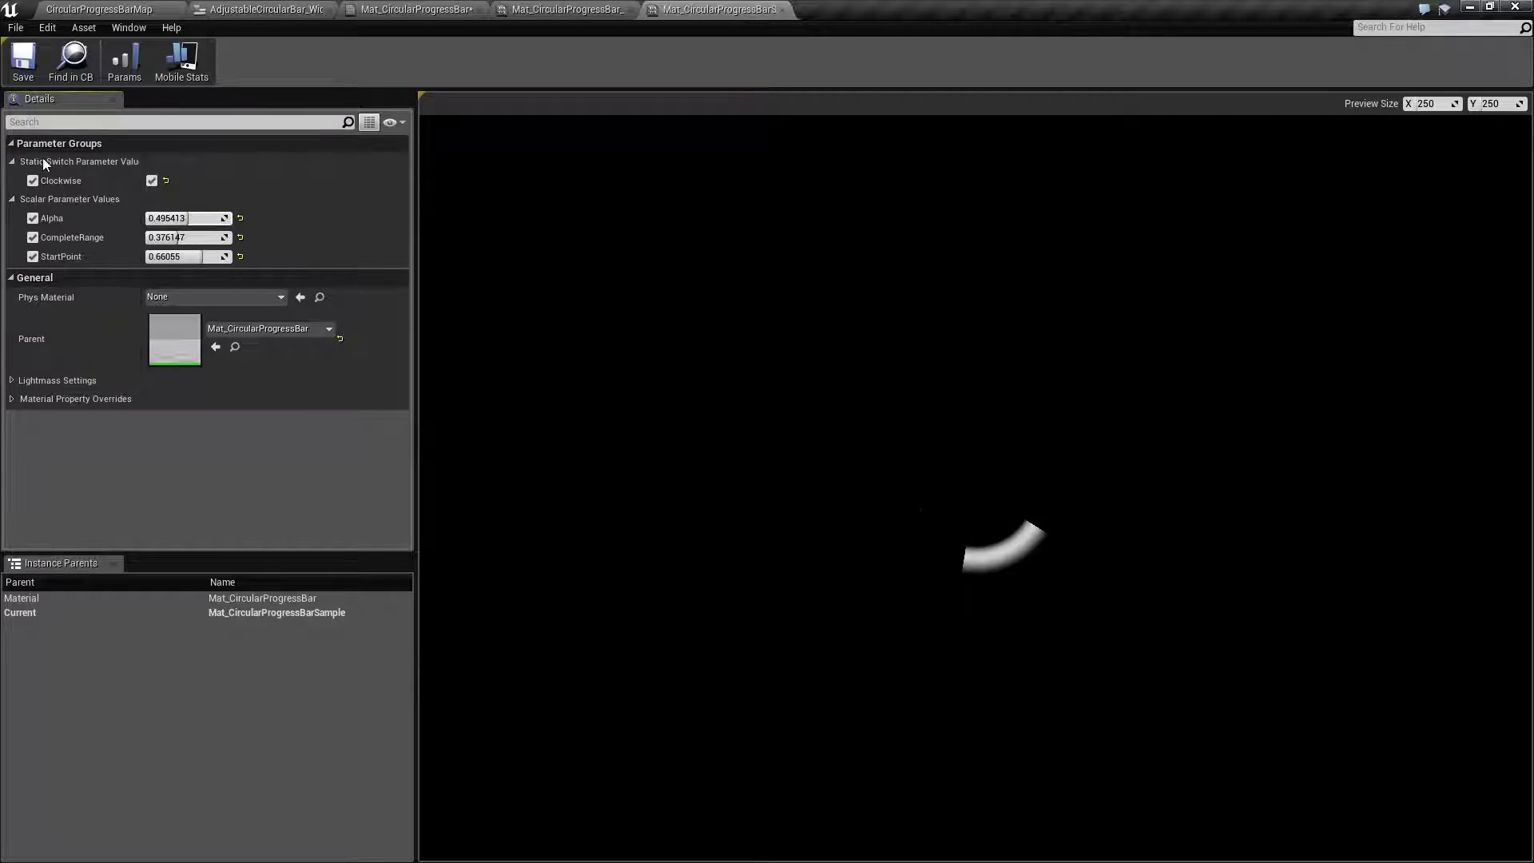
Close the open material and material instance editors and select LeftBarImage in AdjustableCircularBar_Widget
{"action": "left_click", "coordinate": [783, 9]}
{"action": "left_click", "coordinate": [156, 9]}
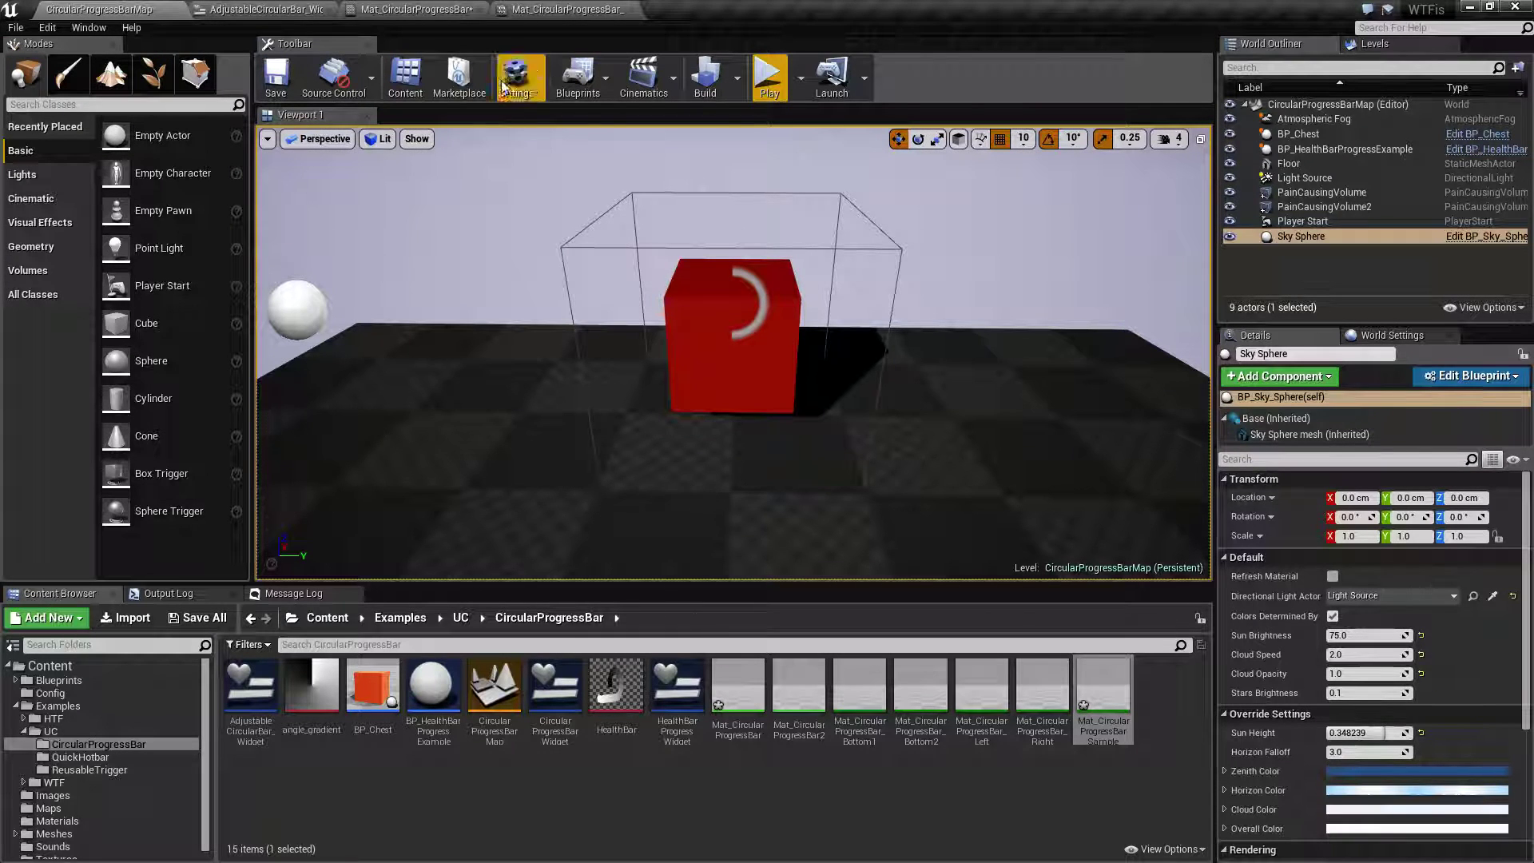
{"action": "left_click", "coordinate": [278, 10]}
{"action": "left_click", "coordinate": [493, 11]}
{"action": "left_click", "coordinate": [481, 10]}
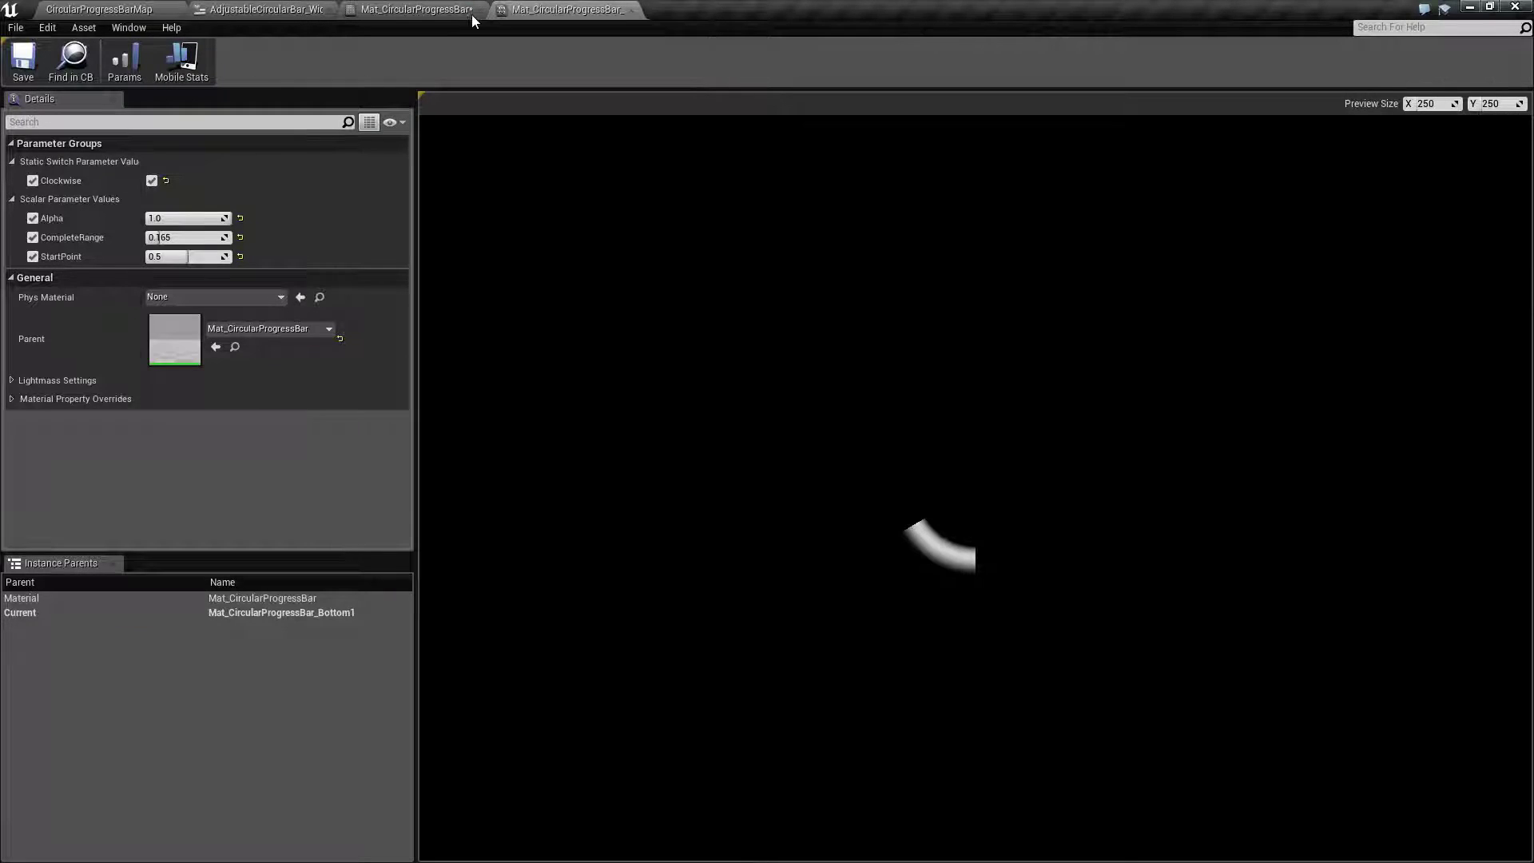
{"action": "left_click", "coordinate": [481, 9]}
{"action": "scroll", "coordinate": [436, 514], "scroll_direction": "up", "scroll_amount": 6}
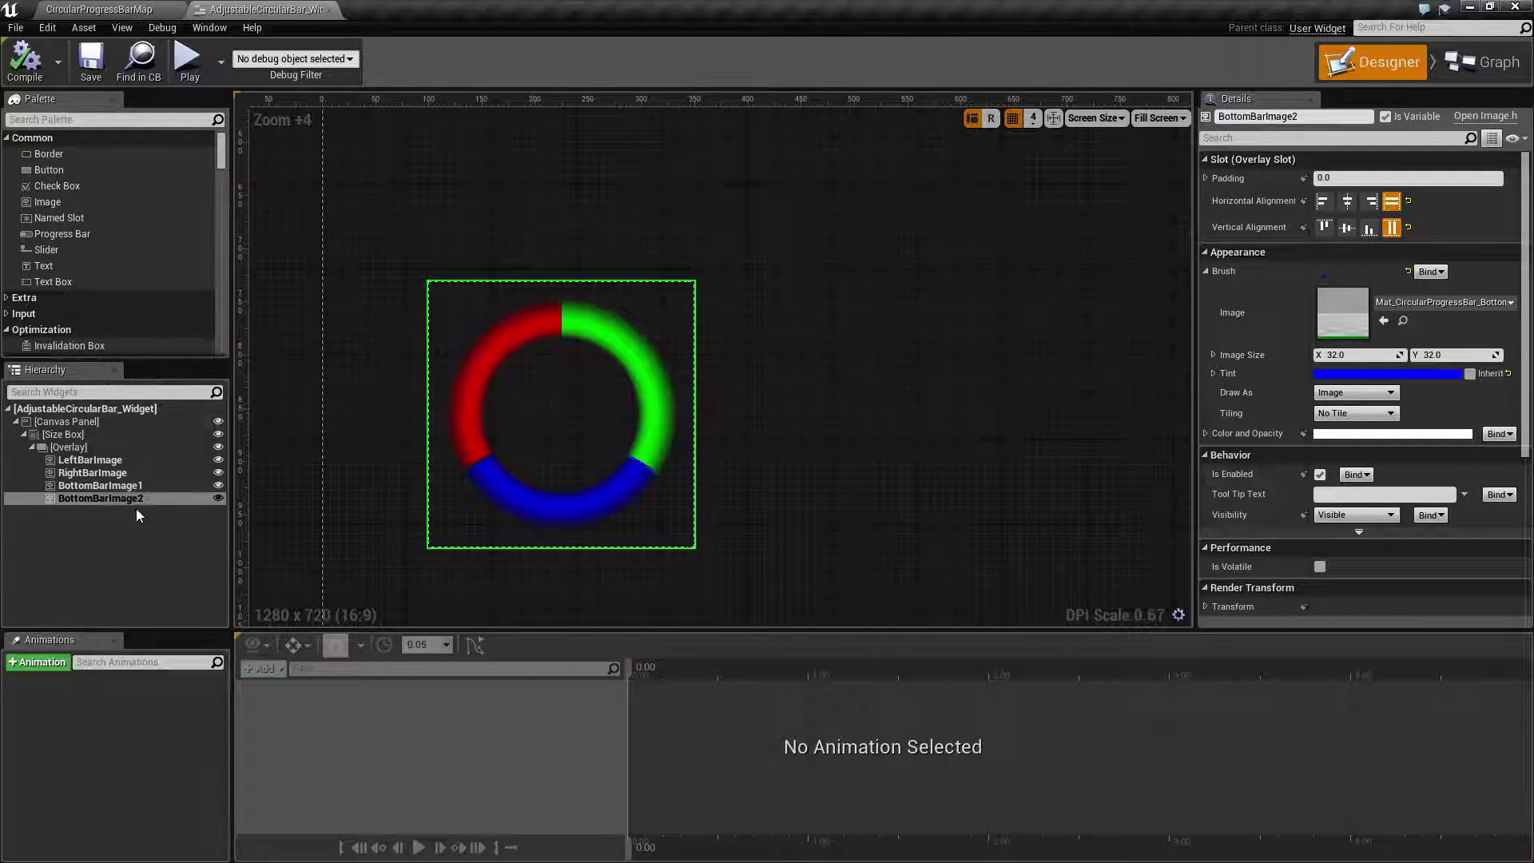
{"action": "left_click", "coordinate": [88, 460]}
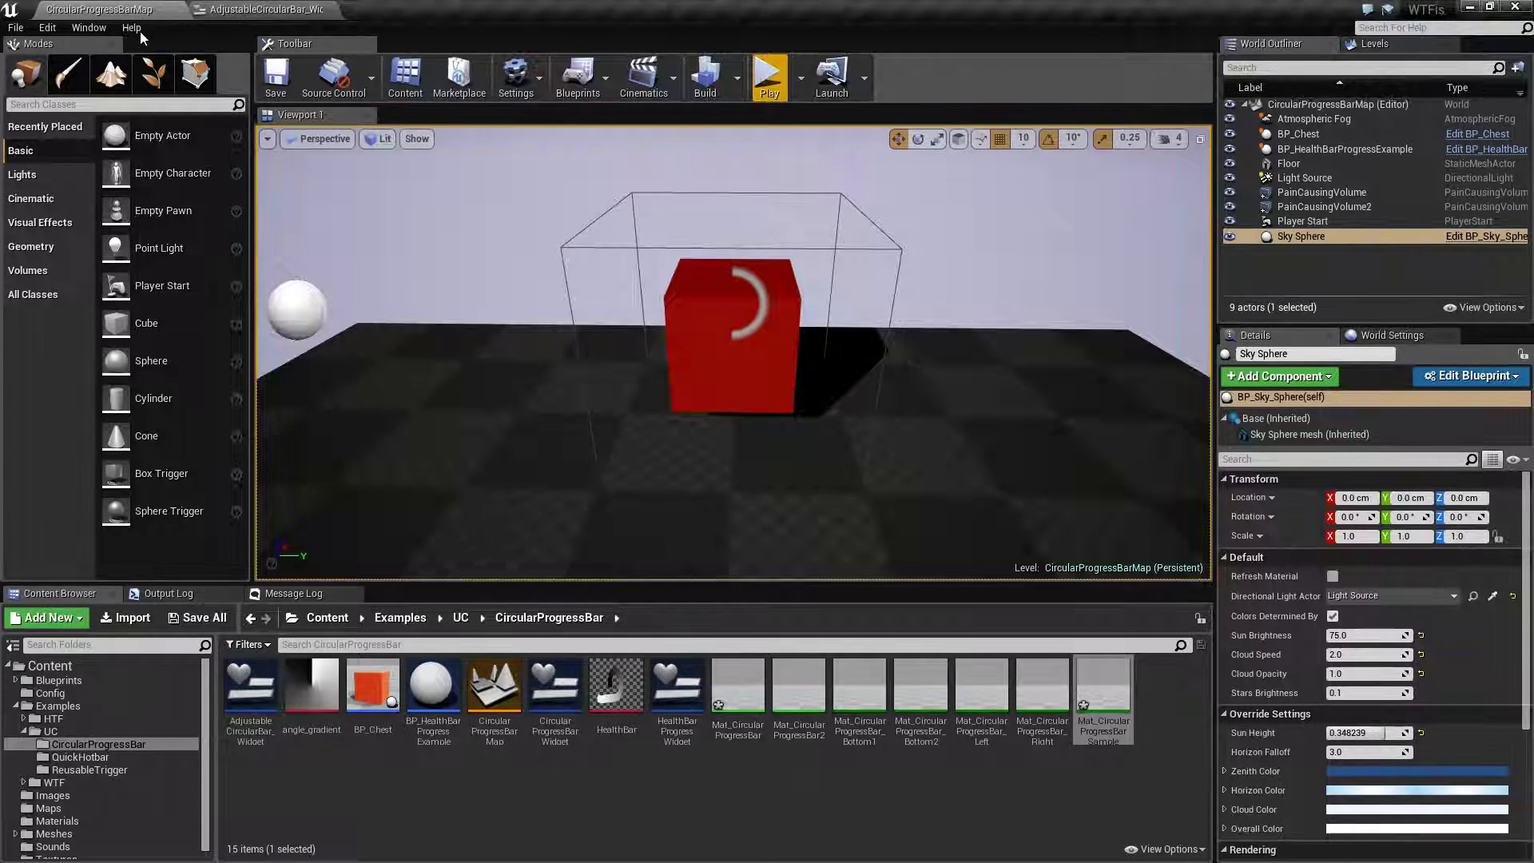
Open the Mat_CircularProgressBar_Bottom1 instance and test its Alpha, returning it to 1.0 with StartPoint kept at 0.5
{"action": "left_click", "coordinate": [122, 9]}
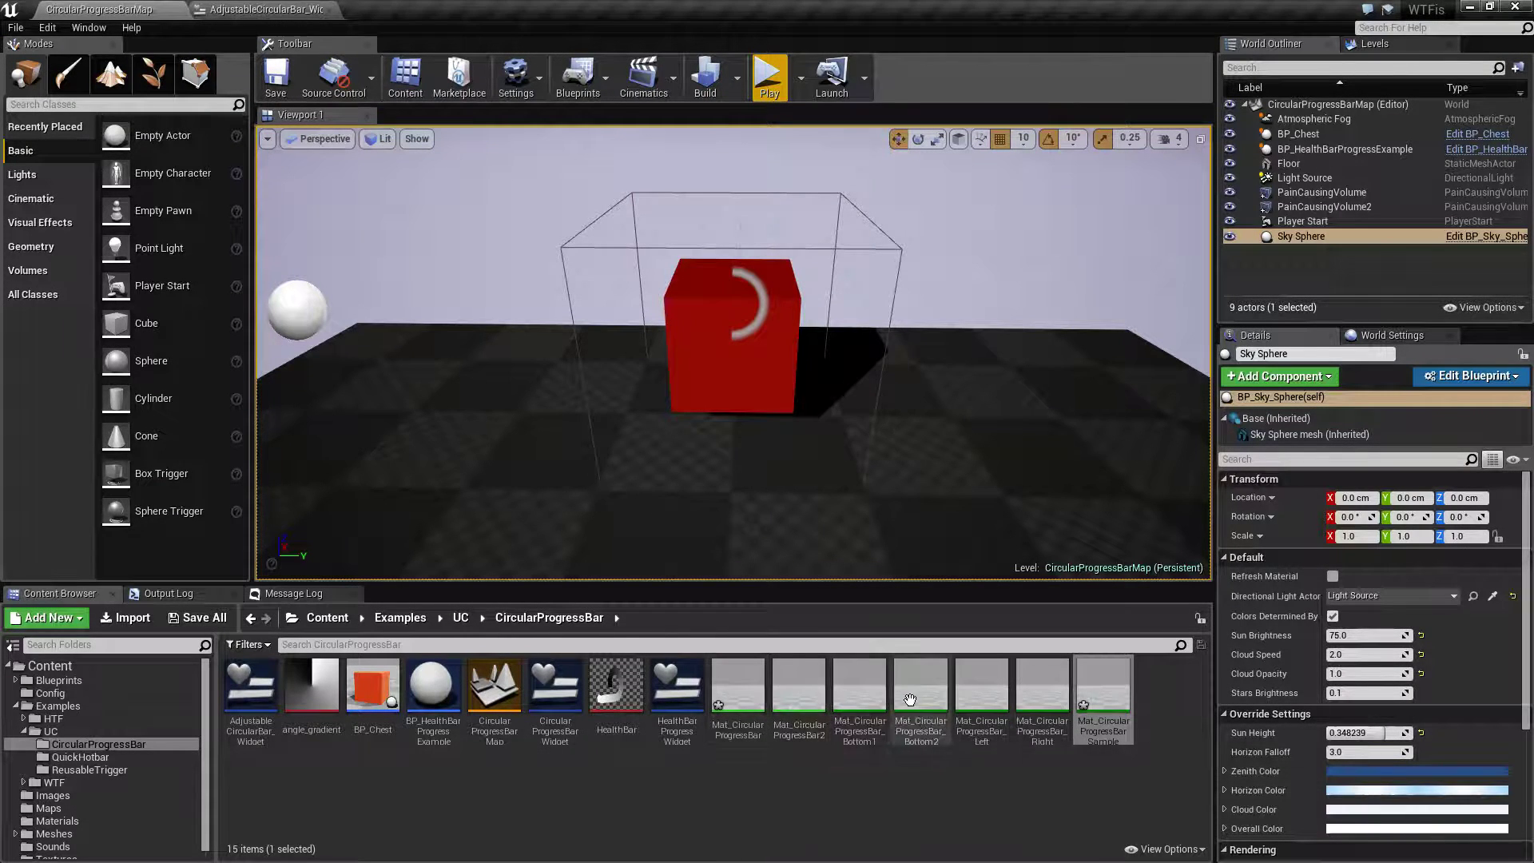
{"action": "double_click", "coordinate": [869, 697]}
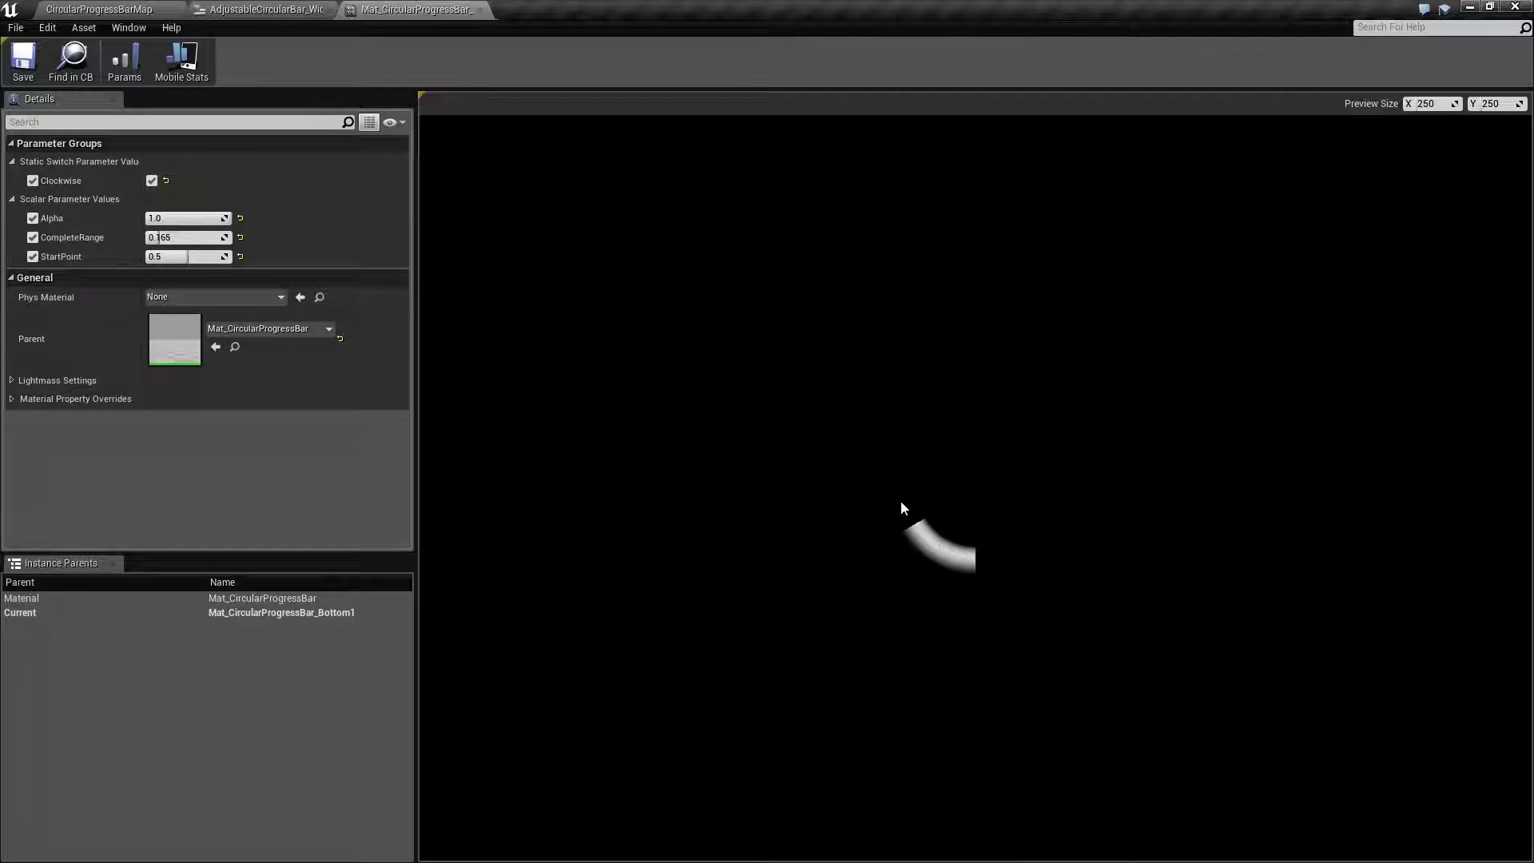
{"action": "mouse_move", "coordinate": [195, 220]}
{"action": "left_mouse_down"}
{"action": "mouse_move", "coordinate": [155, 219]}
{"action": "mouse_move", "coordinate": [230, 219]}
{"action": "mouse_move", "coordinate": [154, 219]}
{"action": "mouse_move", "coordinate": [195, 219]}
{"action": "left_mouse_up"}
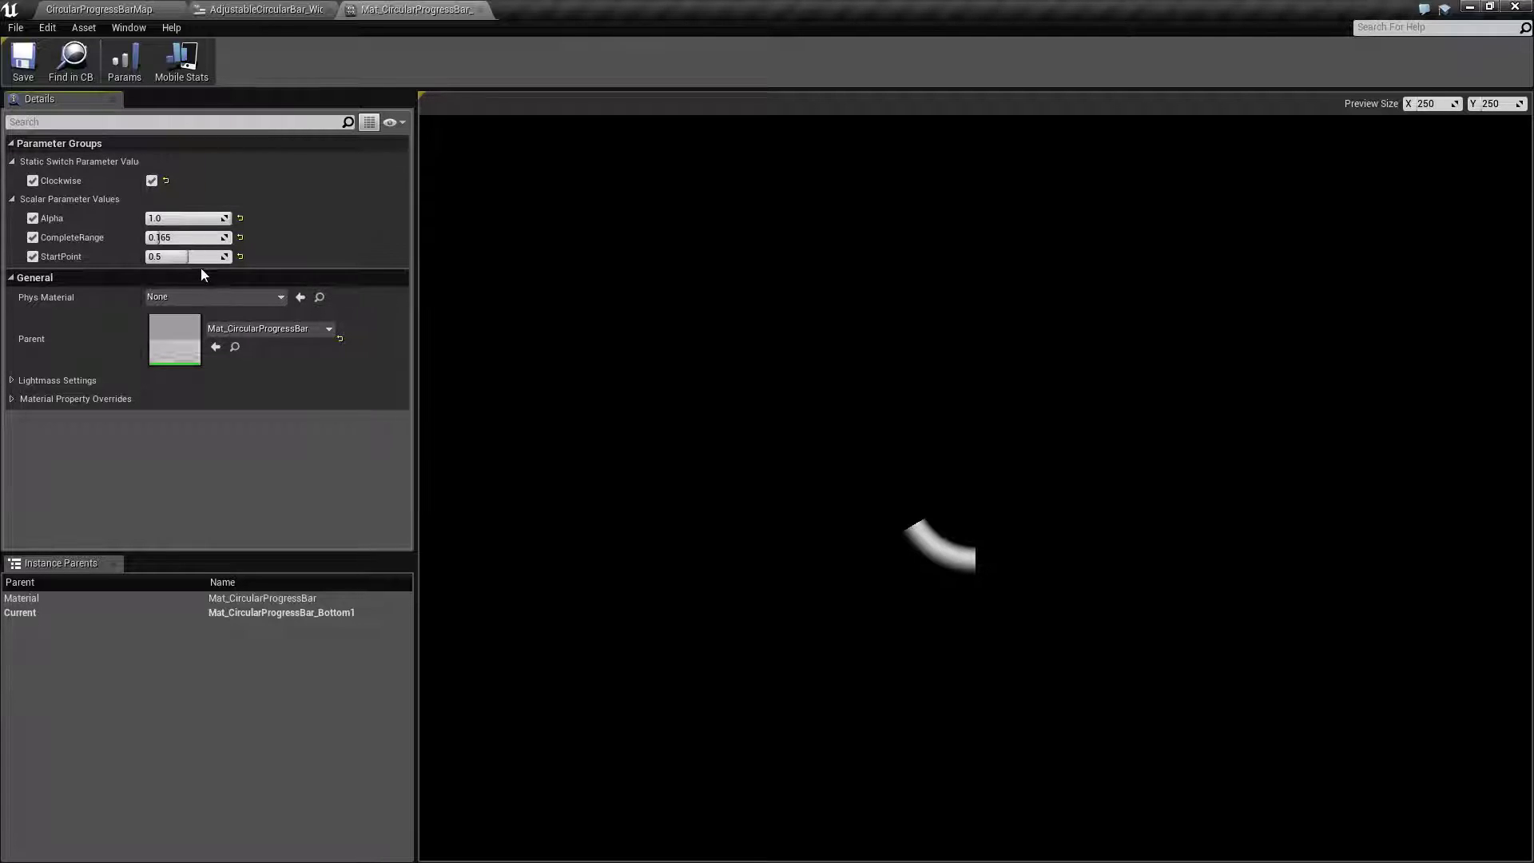
{"action": "mouse_move", "coordinate": [188, 256]}
{"action": "left_mouse_down"}
{"action": "mouse_move", "coordinate": [210, 257]}
{"action": "mouse_move", "coordinate": [187, 256]}
{"action": "left_mouse_up"}
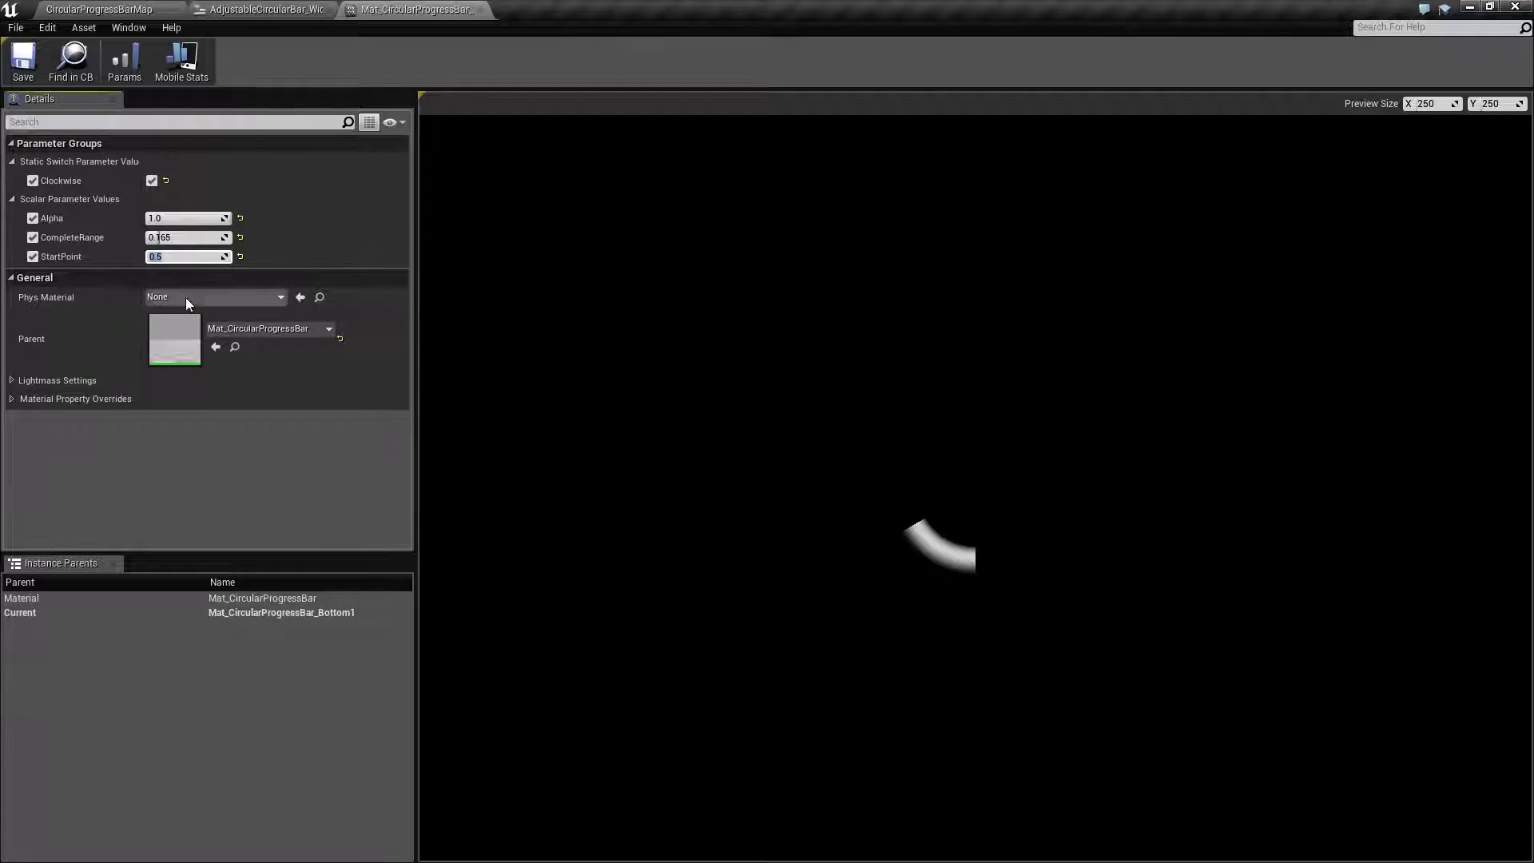
{"action": "left_click_drag", "start_coordinate": [186, 218], "coordinate": [232, 219]}
Open the Mat_CircularProgressBar_Bottom2 instance and reduce its Alpha to about 0.72
{"action": "left_click", "coordinate": [146, 8]}
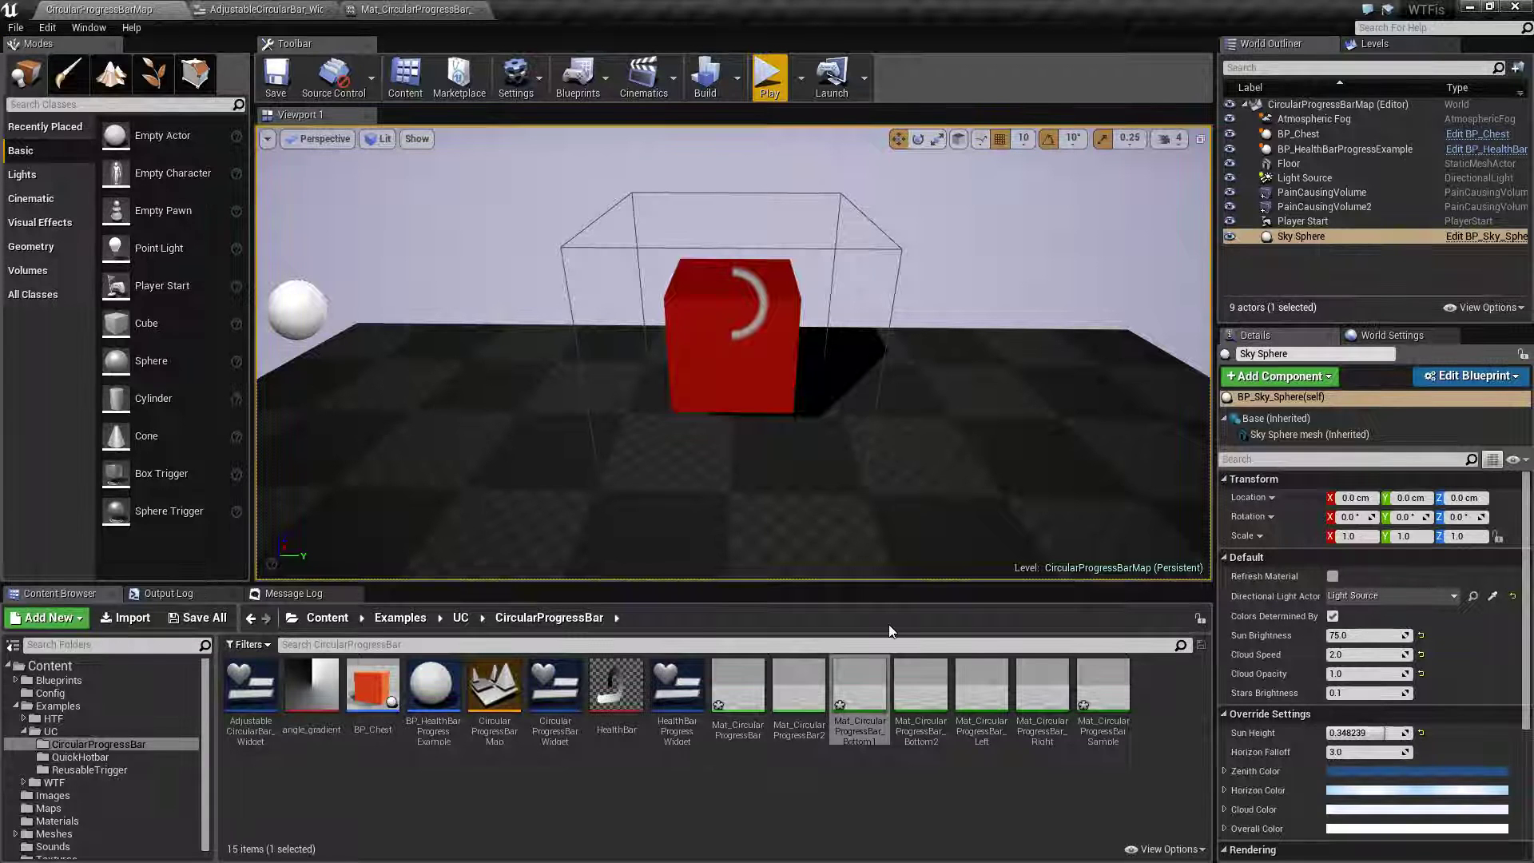
{"action": "double_click", "coordinate": [919, 691]}
{"action": "left_click", "coordinate": [188, 218]}
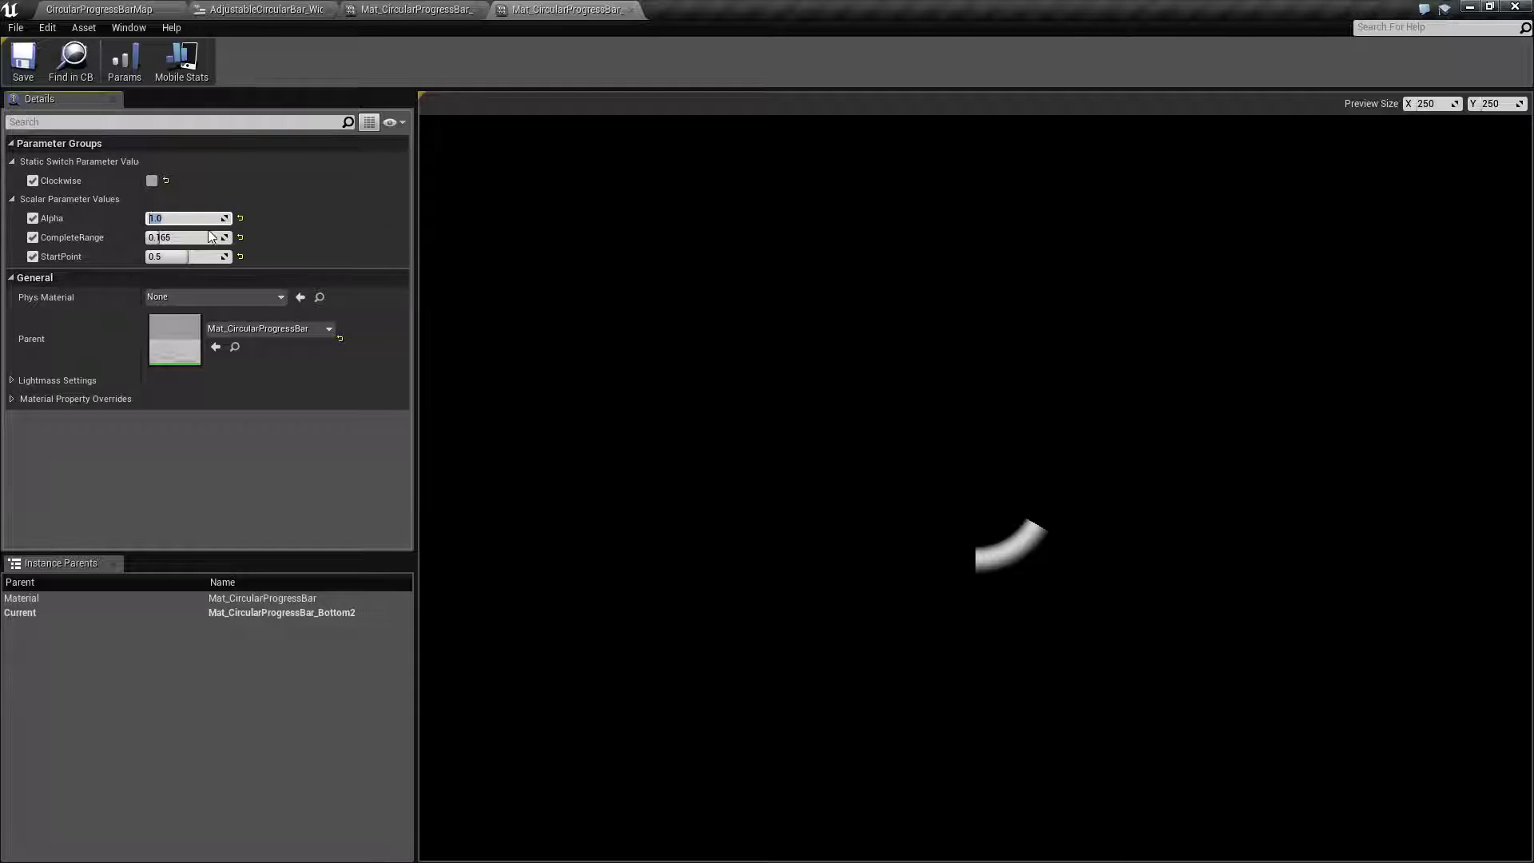
{"action": "mouse_move", "coordinate": [225, 217]}
{"action": "left_mouse_down"}
{"action": "mouse_move", "coordinate": [179, 217]}
{"action": "mouse_move", "coordinate": [207, 217]}
{"action": "left_mouse_up"}
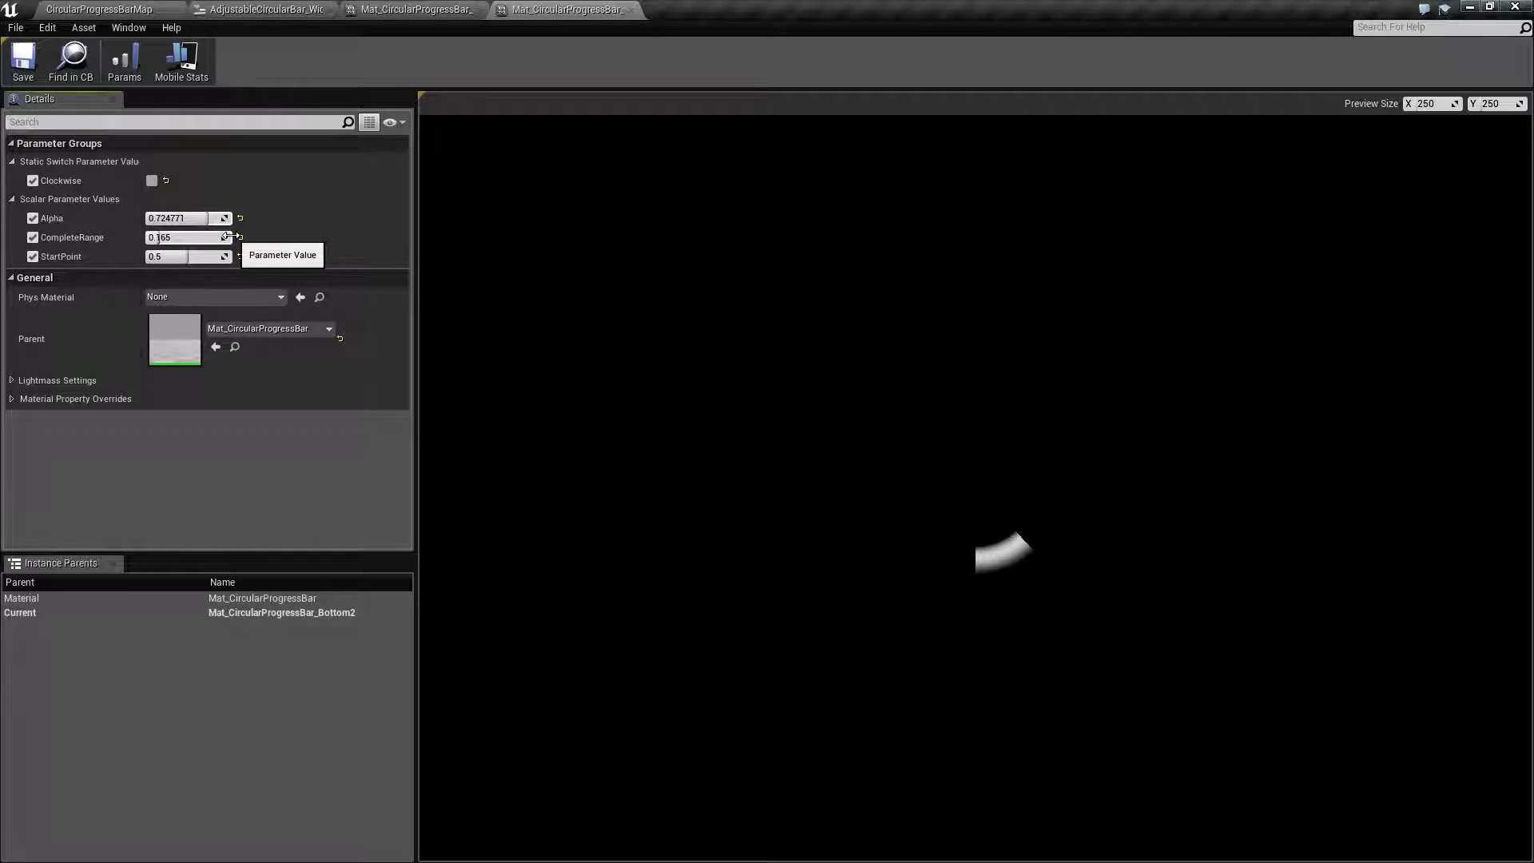
Open the Mat_CircularProgressBar_Left instance and test its Alpha, returning it to 1.0
{"action": "left_click", "coordinate": [94, 9]}
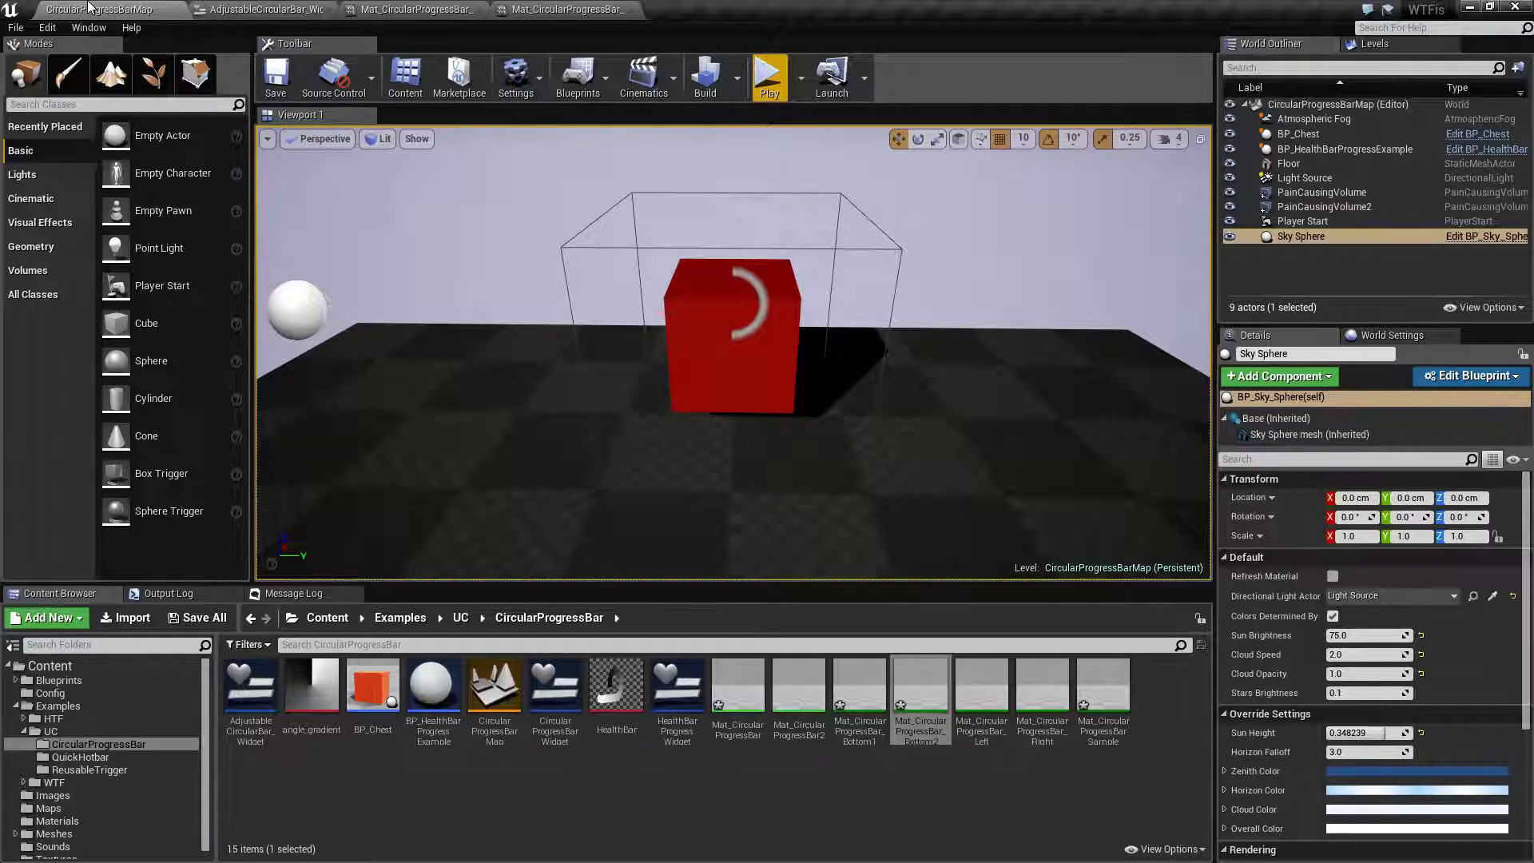
{"action": "double_click", "coordinate": [991, 689]}
{"action": "mouse_move", "coordinate": [228, 218]}
{"action": "left_mouse_down"}
{"action": "mouse_move", "coordinate": [147, 218]}
{"action": "mouse_move", "coordinate": [229, 218]}
{"action": "left_mouse_up"}
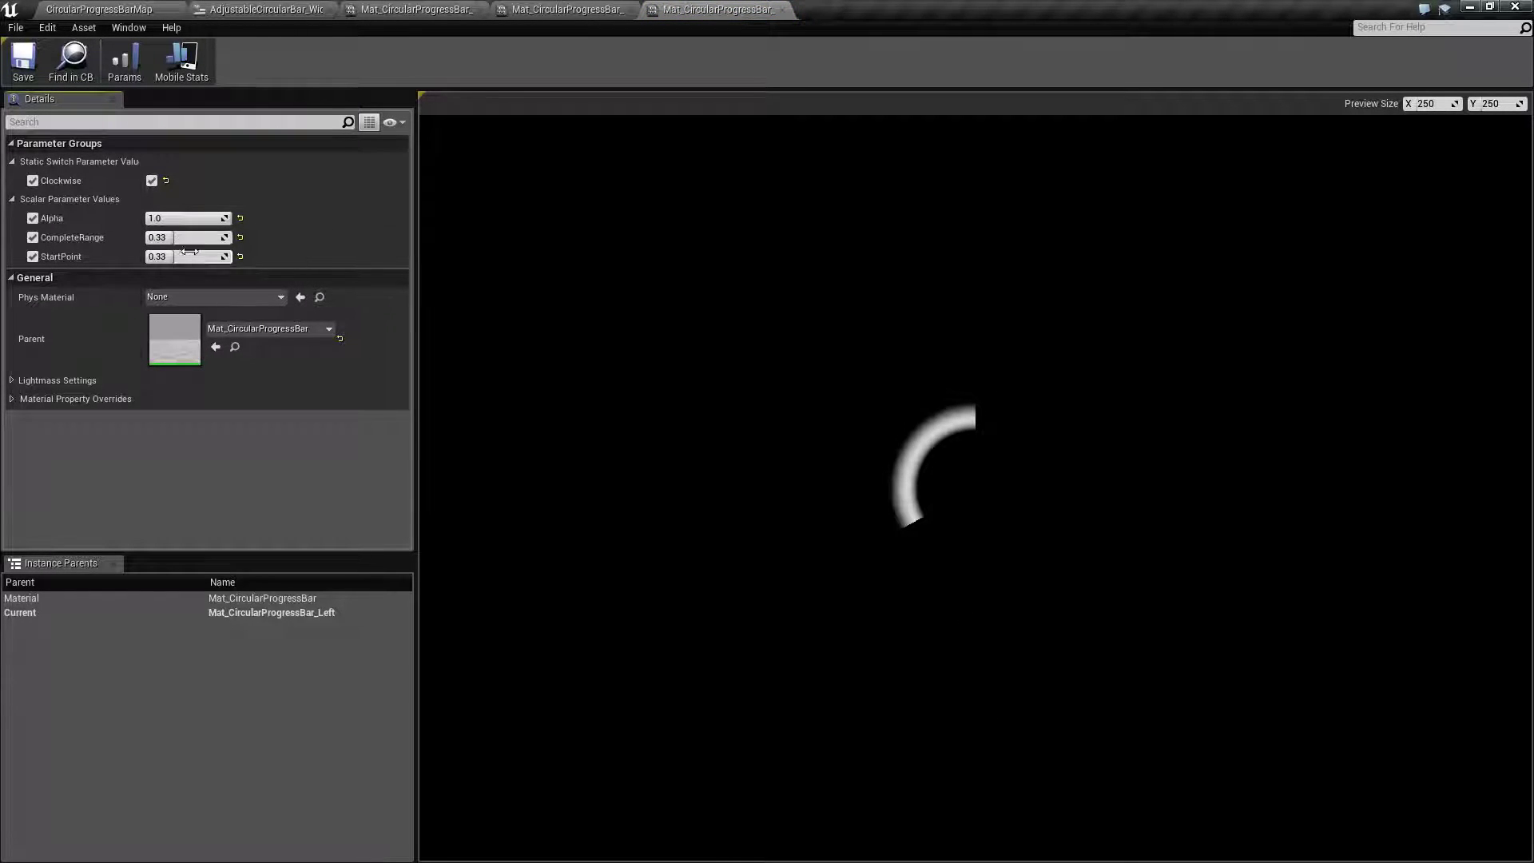
Set CompleteRange to 0.33 in the Mat_CircularProgressBar_Right instance and check the ring in AdjustableCircularBar_Widget
{"action": "left_click", "coordinate": [156, 12]}
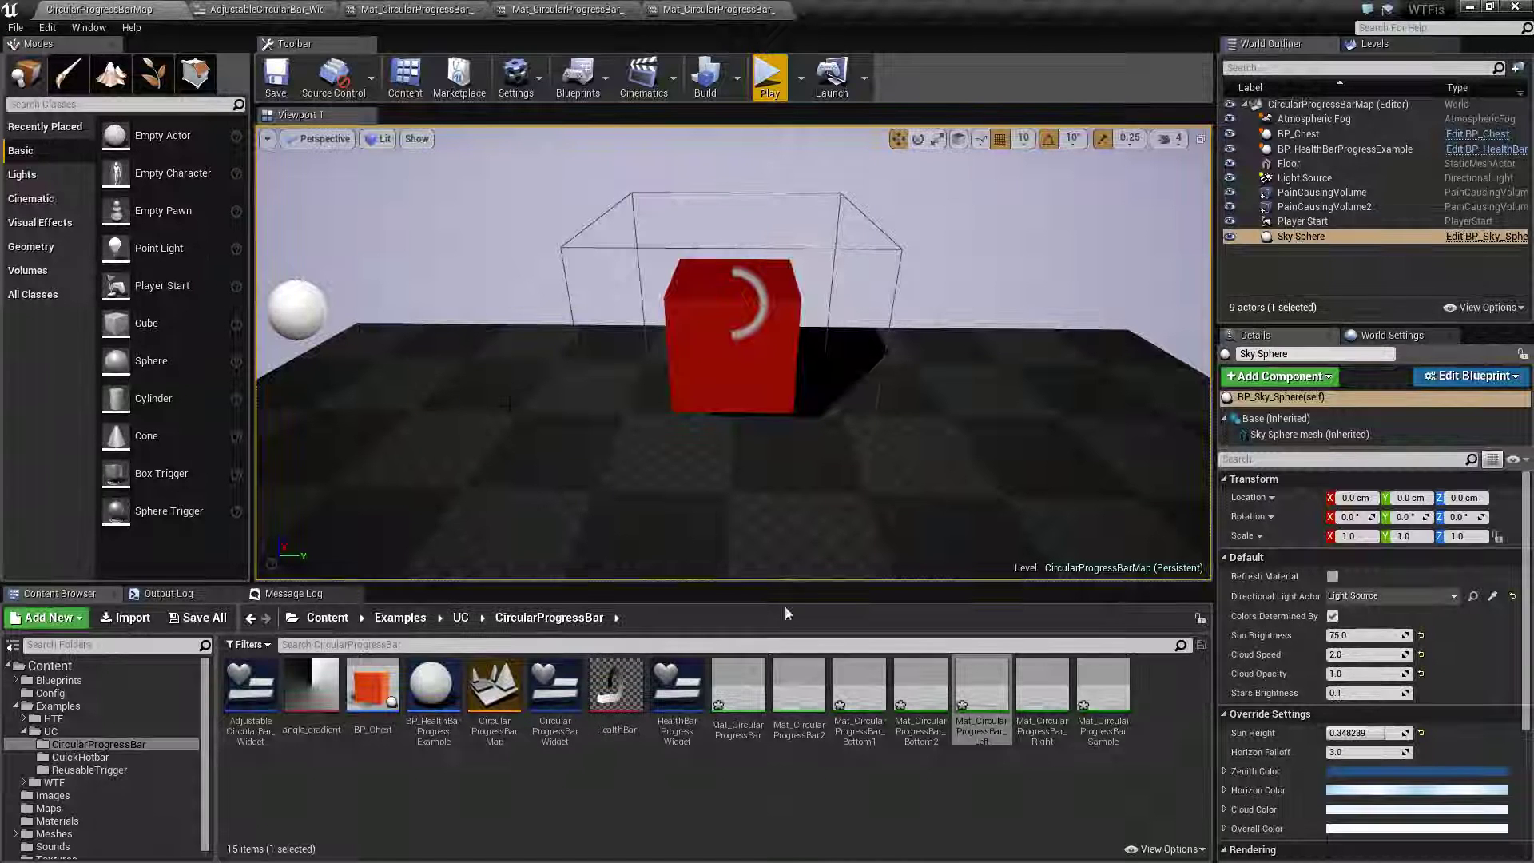
{"action": "double_click", "coordinate": [1046, 695]}
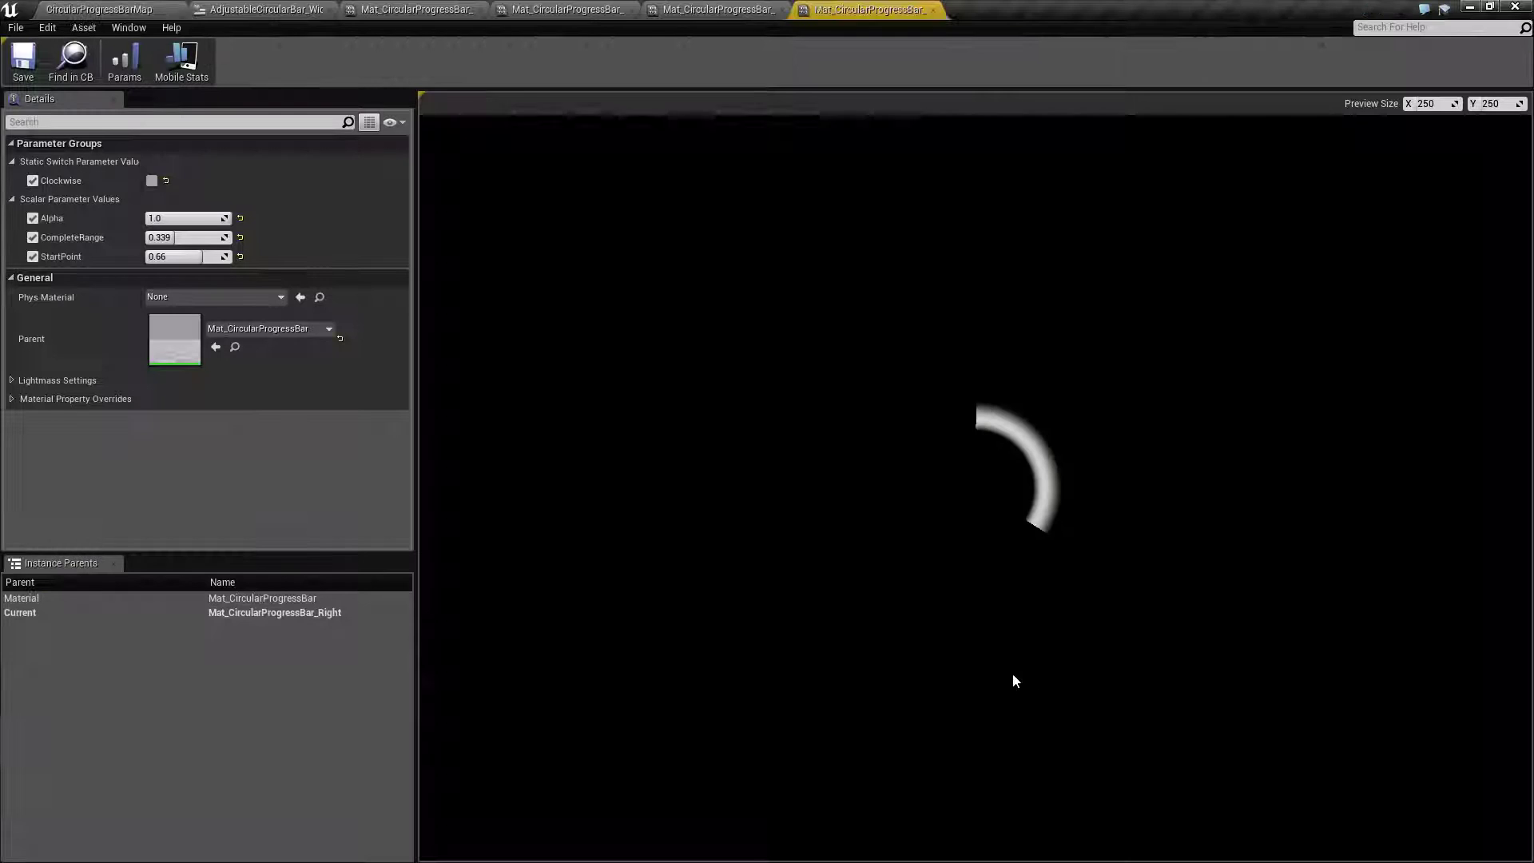
{"action": "left_click", "coordinate": [198, 239]}
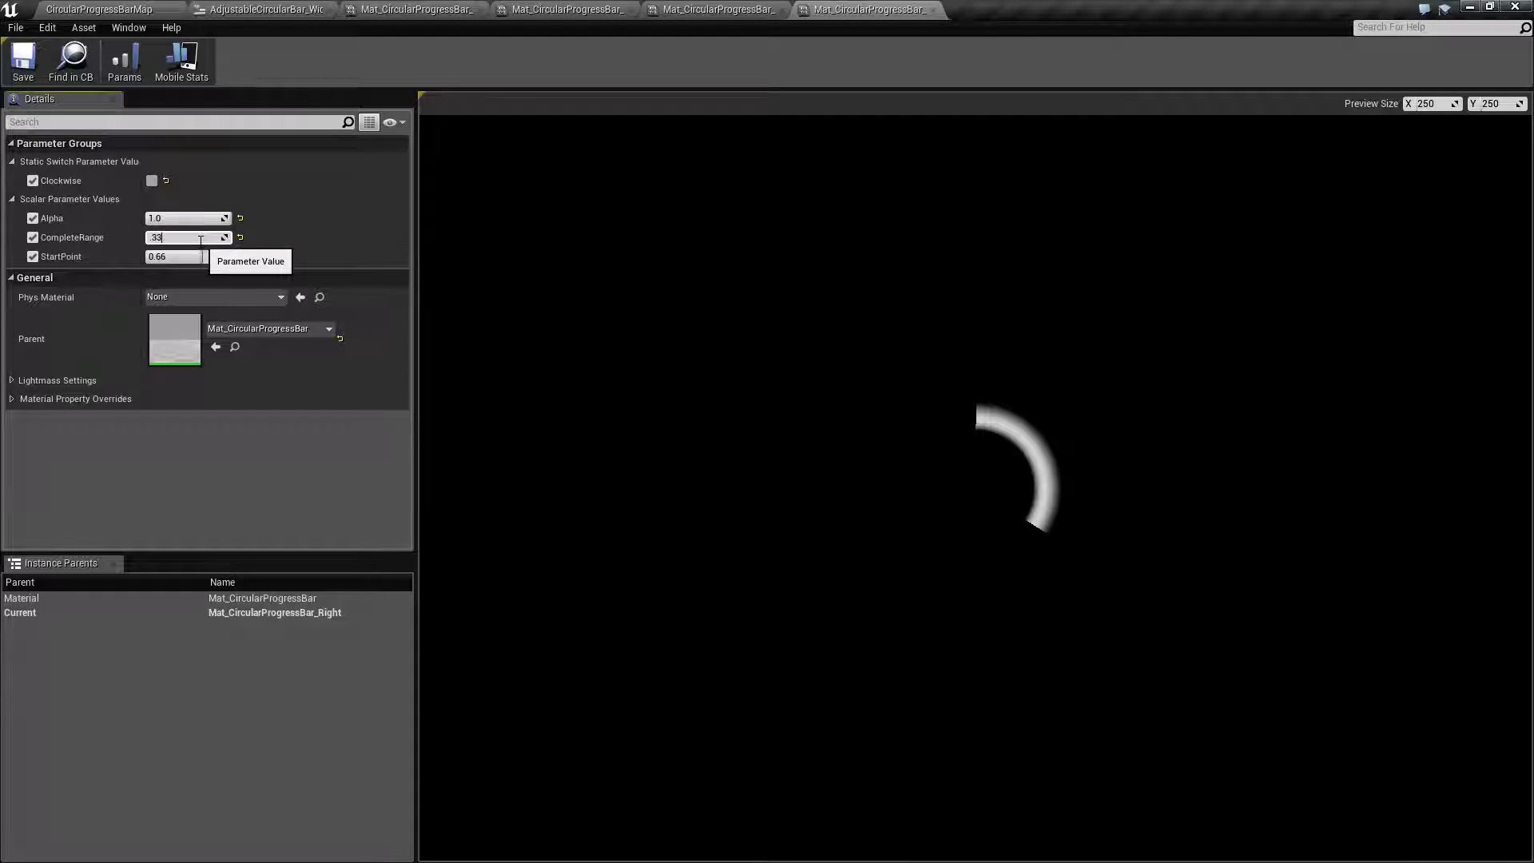
{"action": "left_click", "coordinate": [152, 8]}
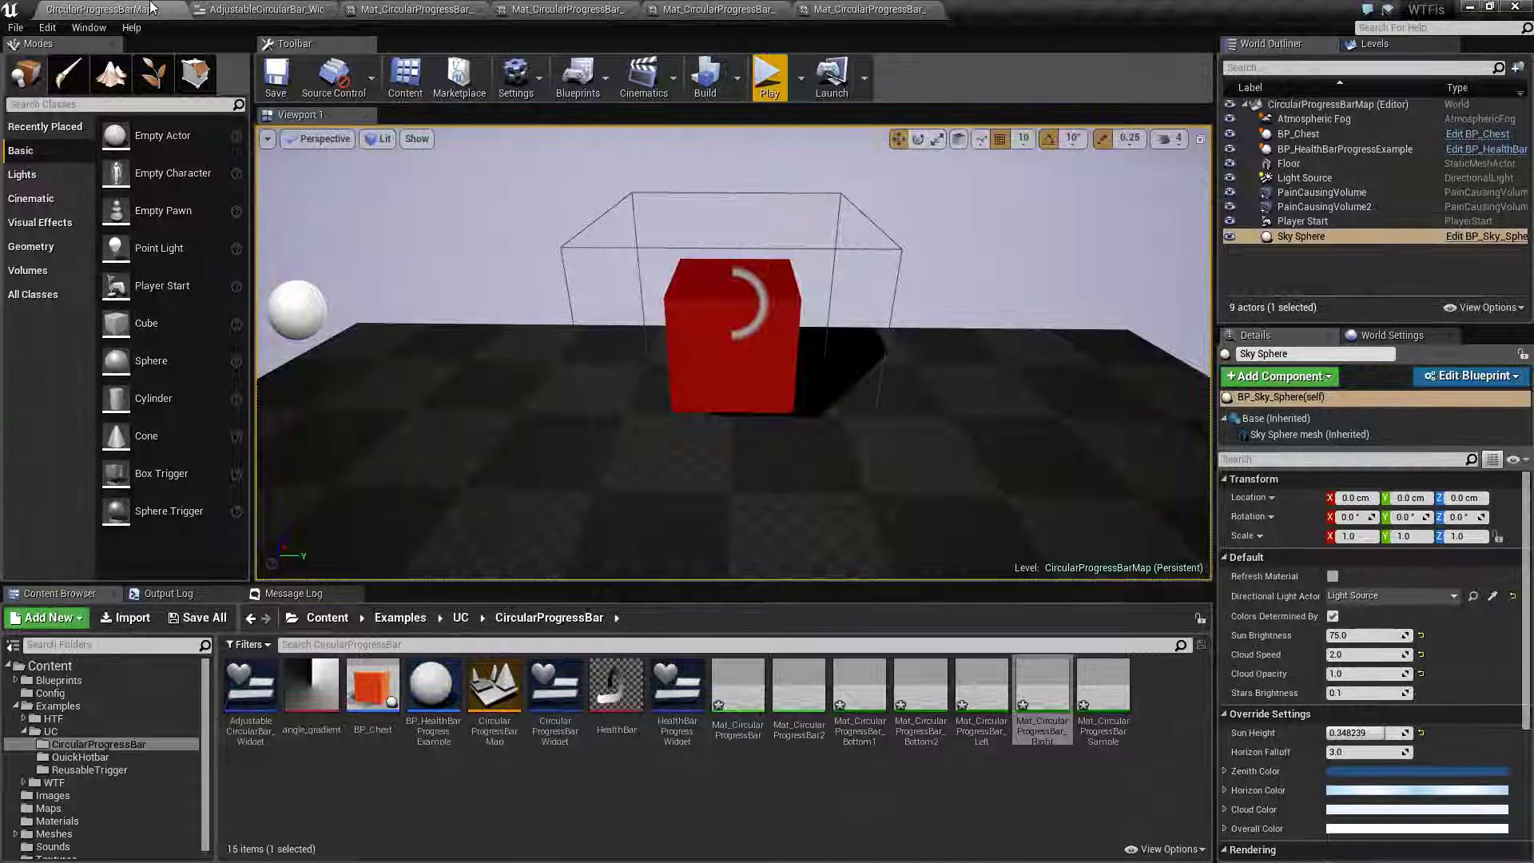
{"action": "left_click", "coordinate": [418, 8]}
{"action": "left_click", "coordinate": [275, 9]}
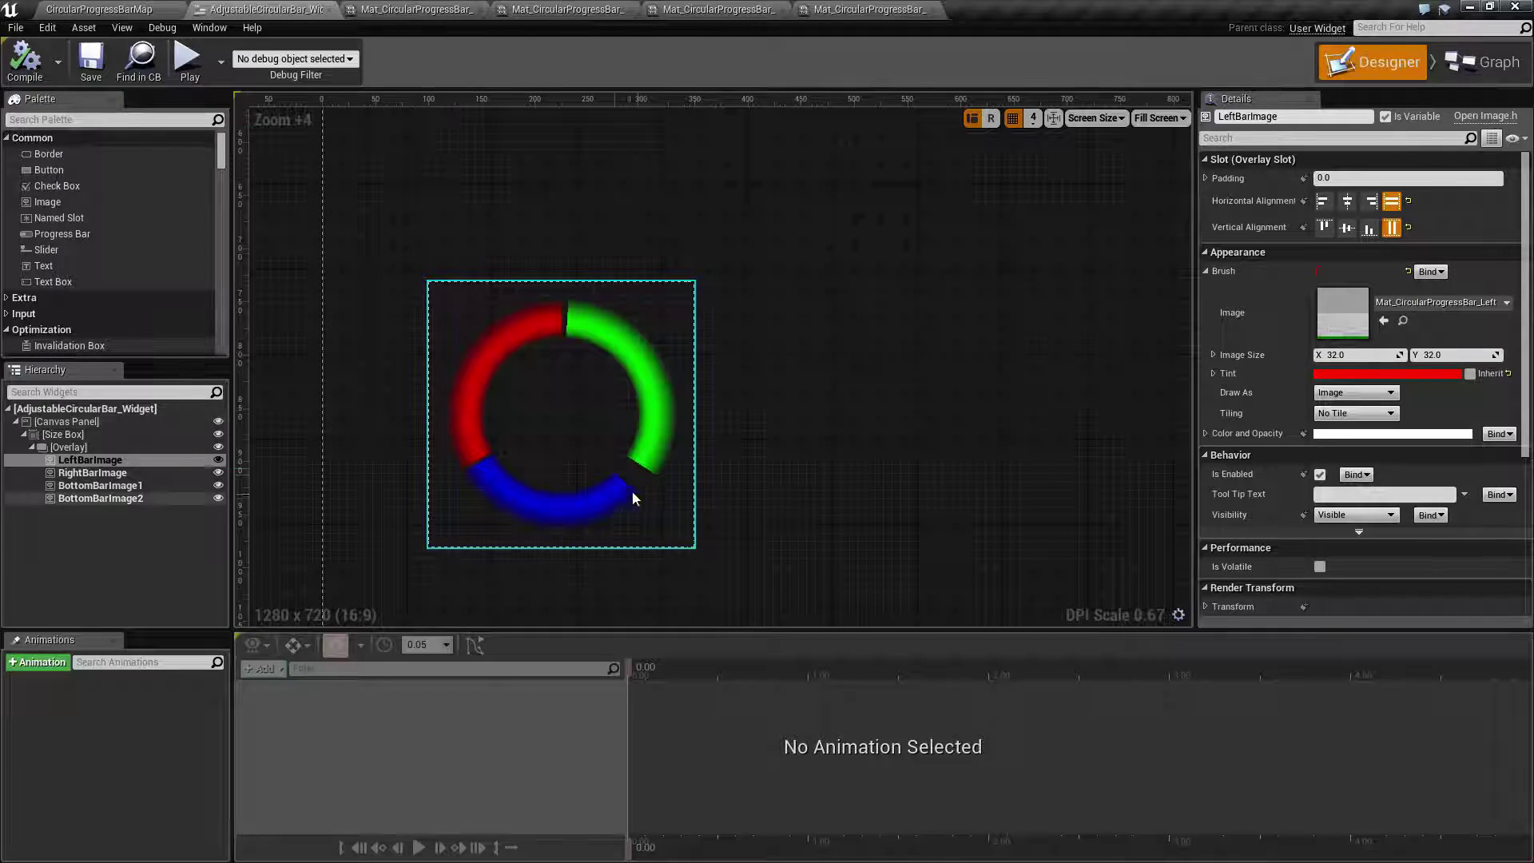
Set CompleteRange of Mat_CircularProgressBar_Right back to 0.339 and recheck the ring in AdjustableCircularBar_Widget
{"action": "left_click", "coordinate": [839, 10]}
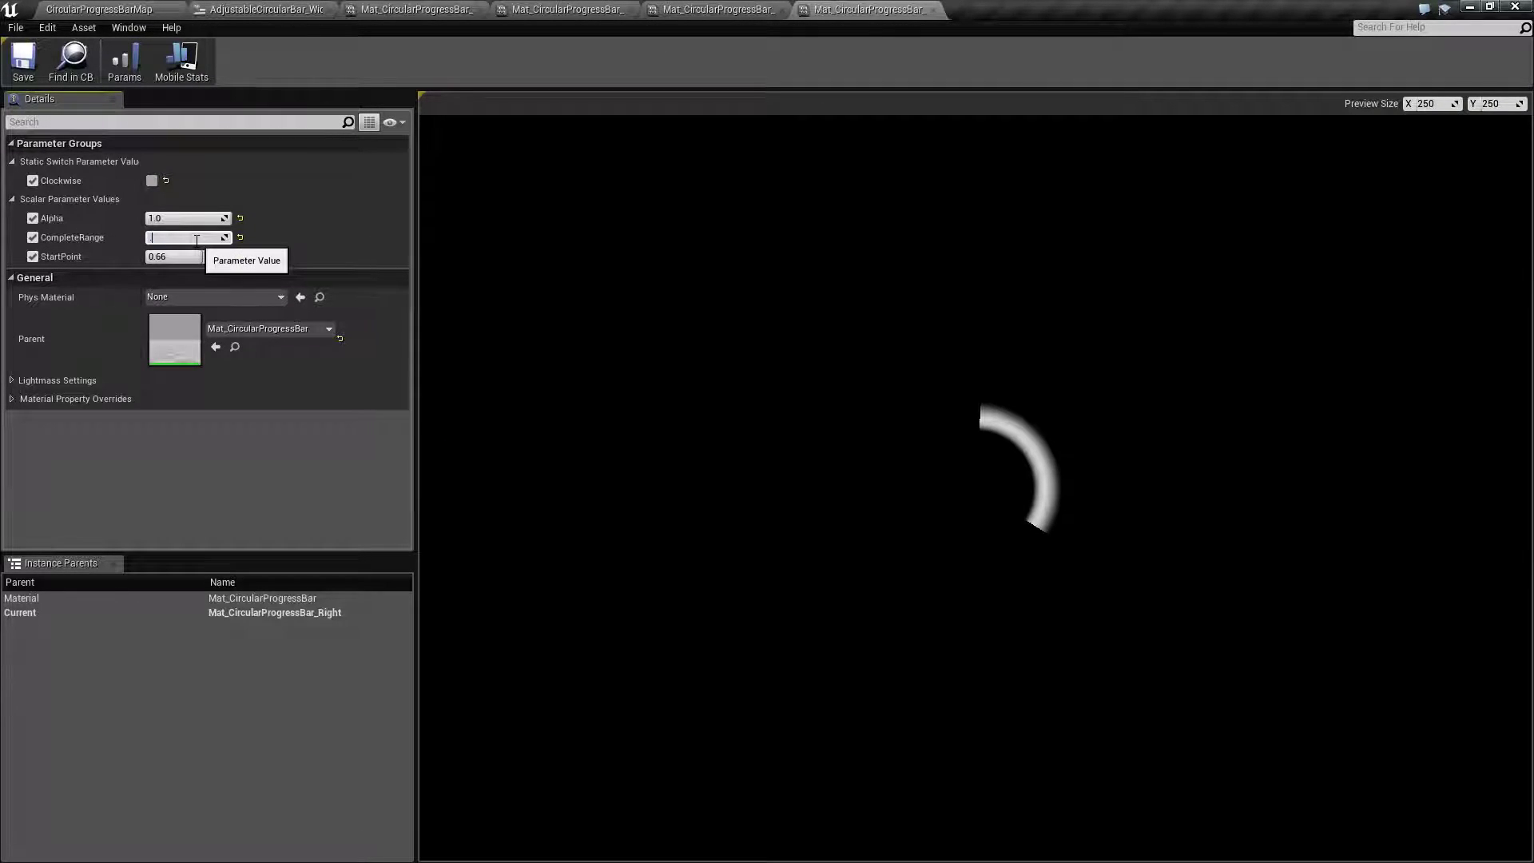
{"action": "key", "text": "Return"}
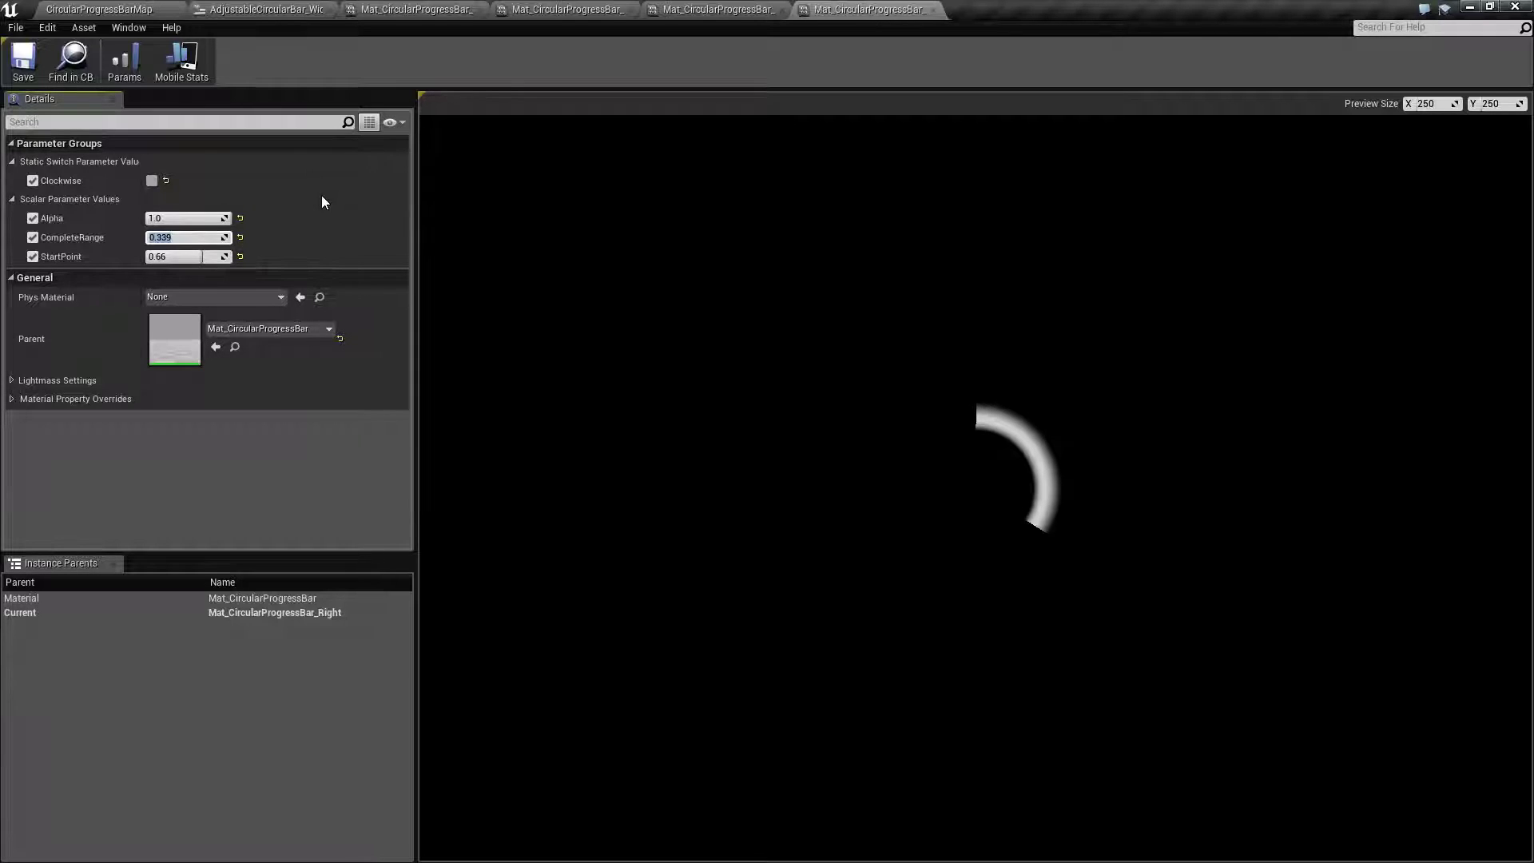
{"action": "left_click", "coordinate": [138, 7]}
{"action": "left_click", "coordinate": [620, 5]}
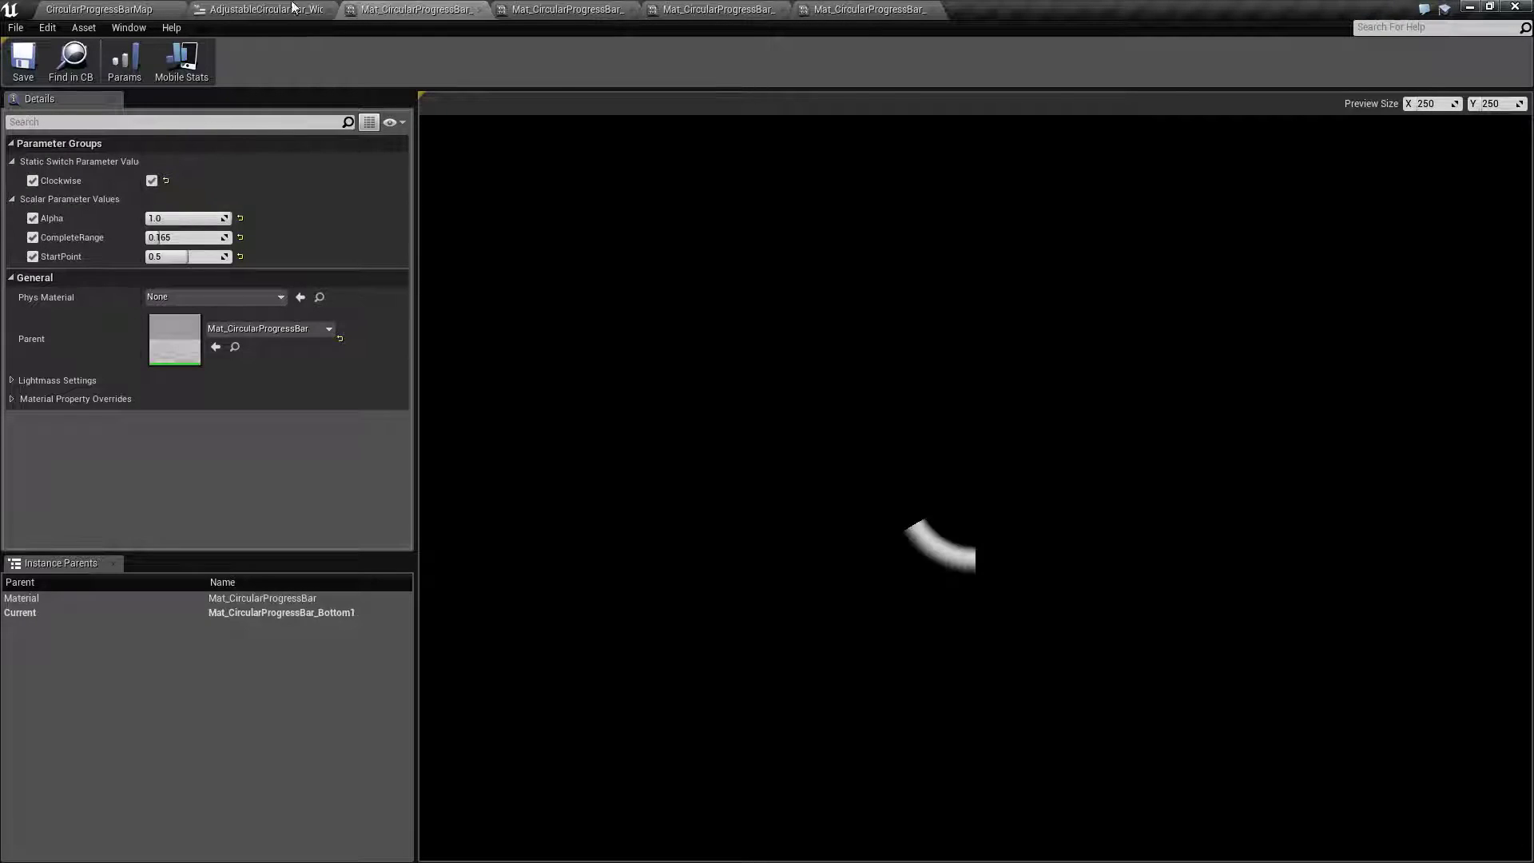
{"action": "left_click", "coordinate": [263, 9]}
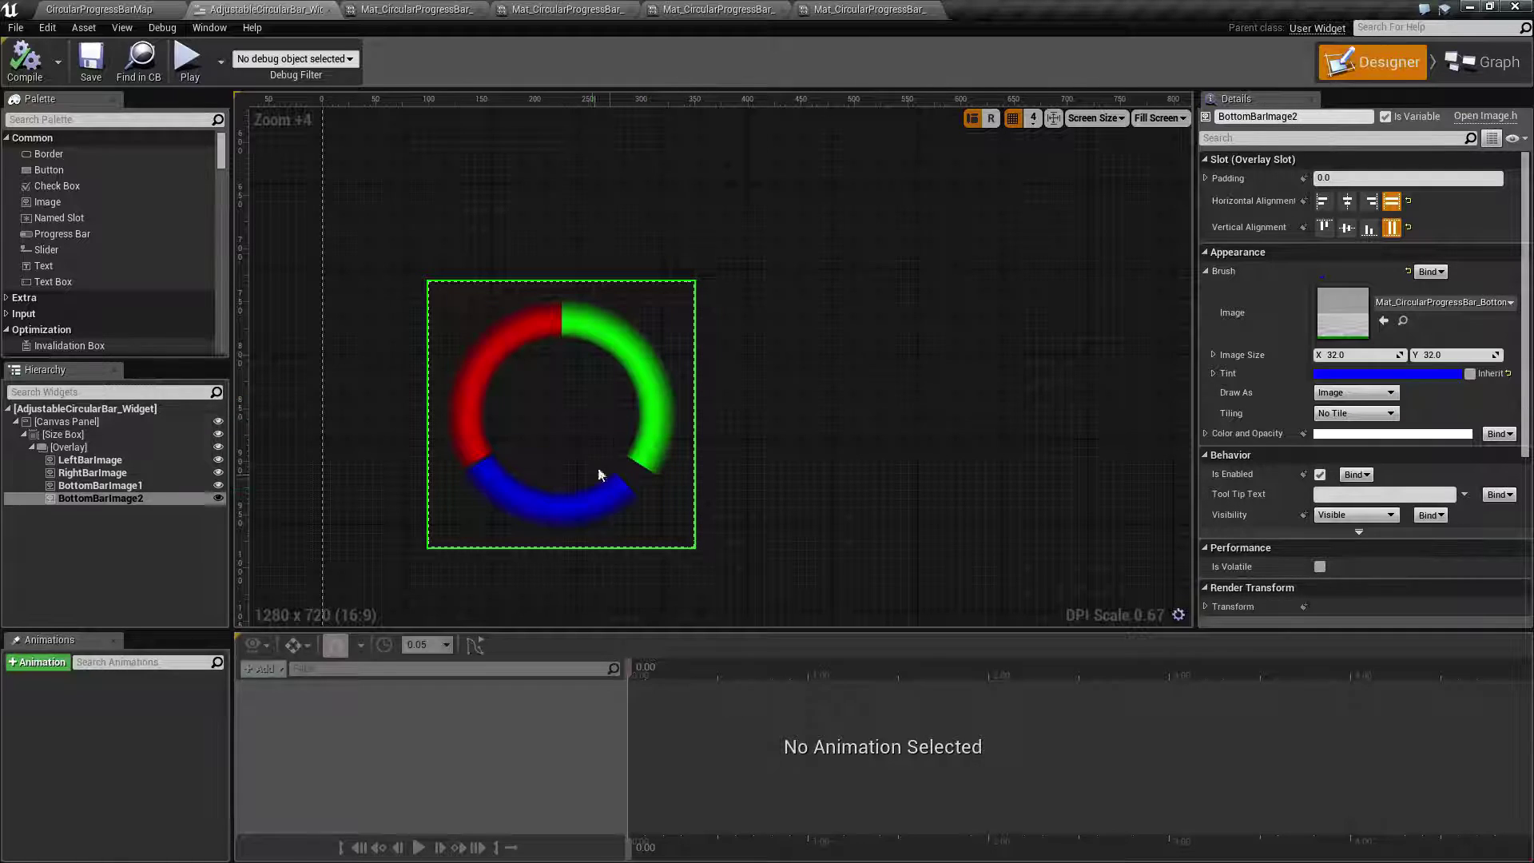
Open the material instance assigned to BottomBarImage2, set its Alpha to 1.0 and save it
{"action": "left_click", "coordinate": [104, 8]}
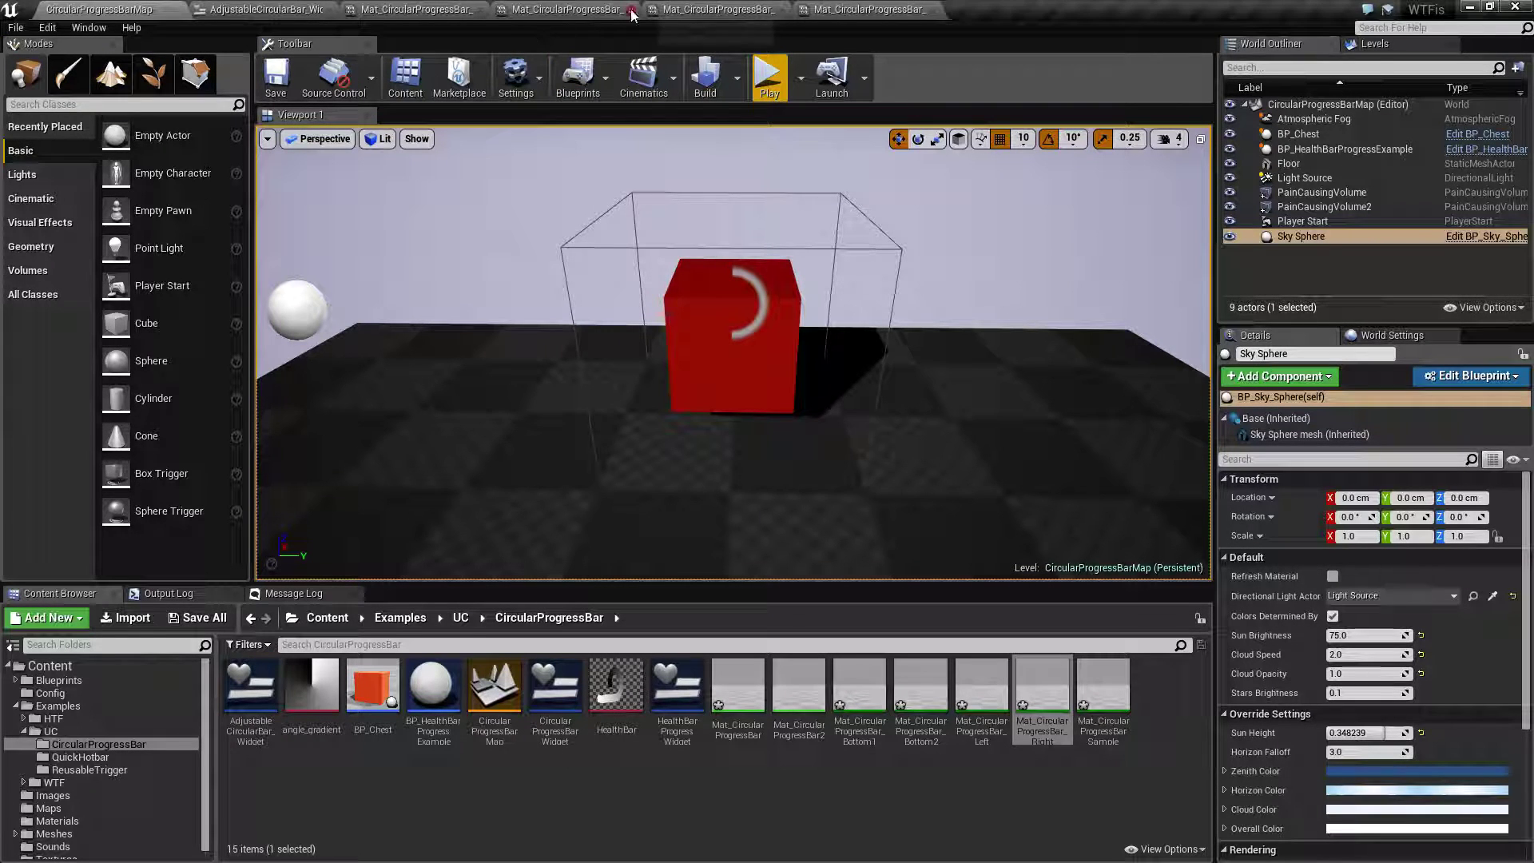
{"action": "left_click", "coordinate": [263, 9]}
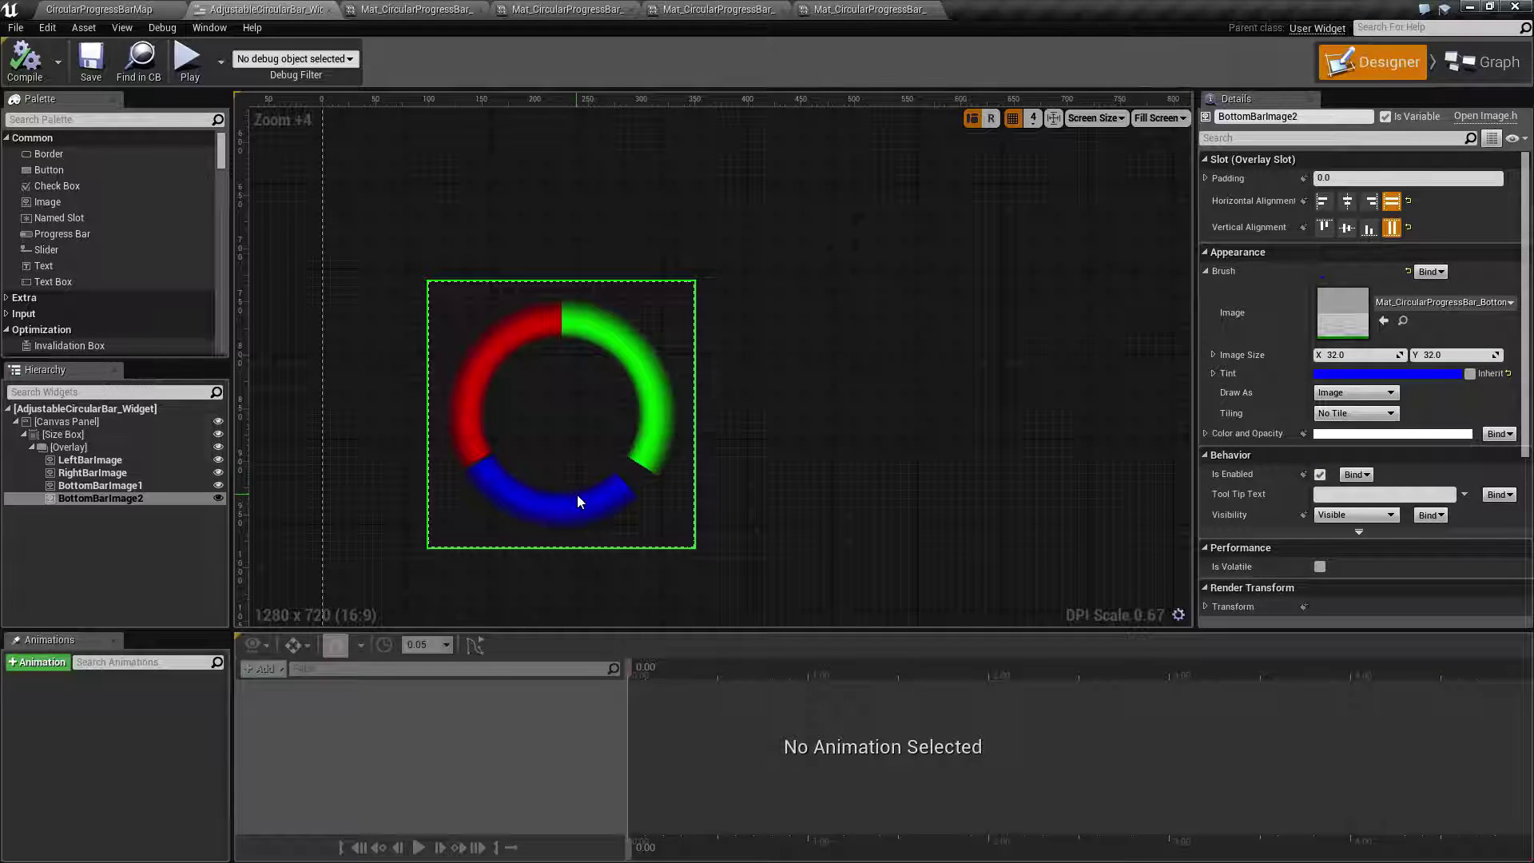
{"action": "left_click", "coordinate": [142, 503]}
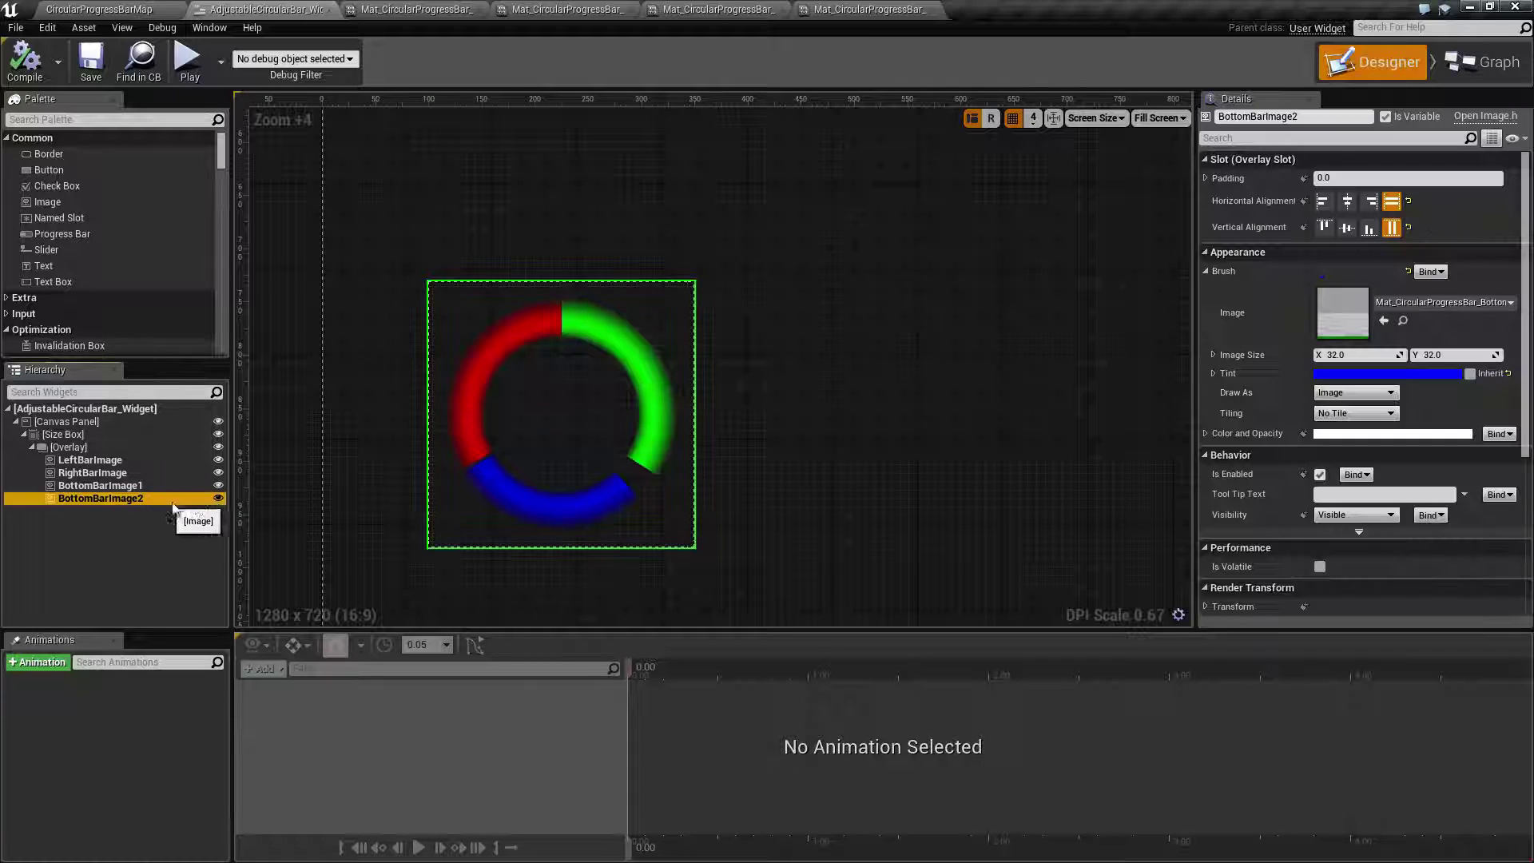
{"action": "left_click", "coordinate": [1416, 374]}
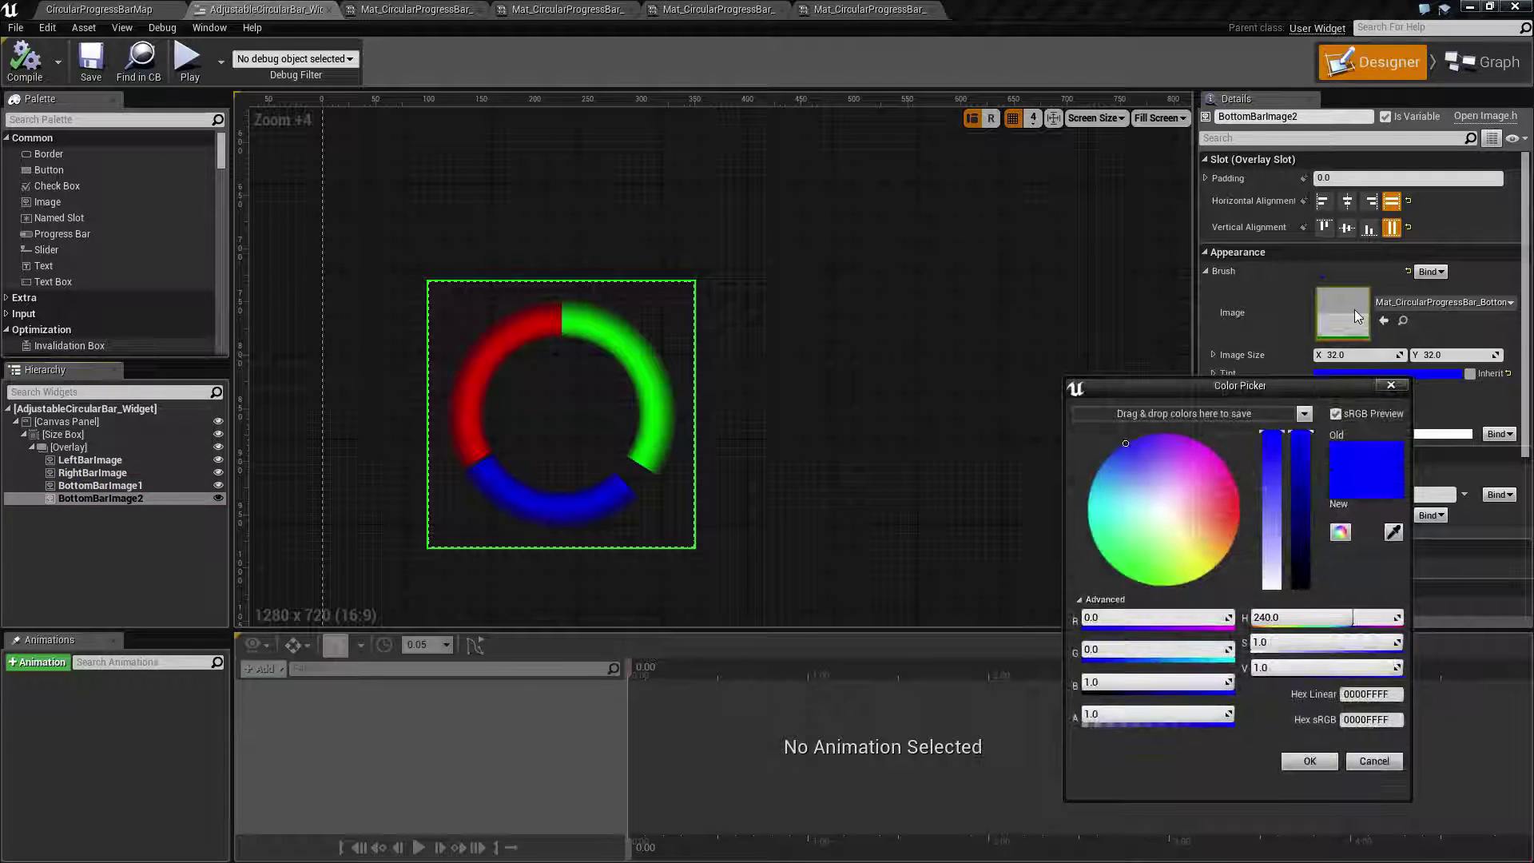
{"action": "double_click", "coordinate": [1354, 309]}
{"action": "left_click", "coordinate": [1391, 385]}
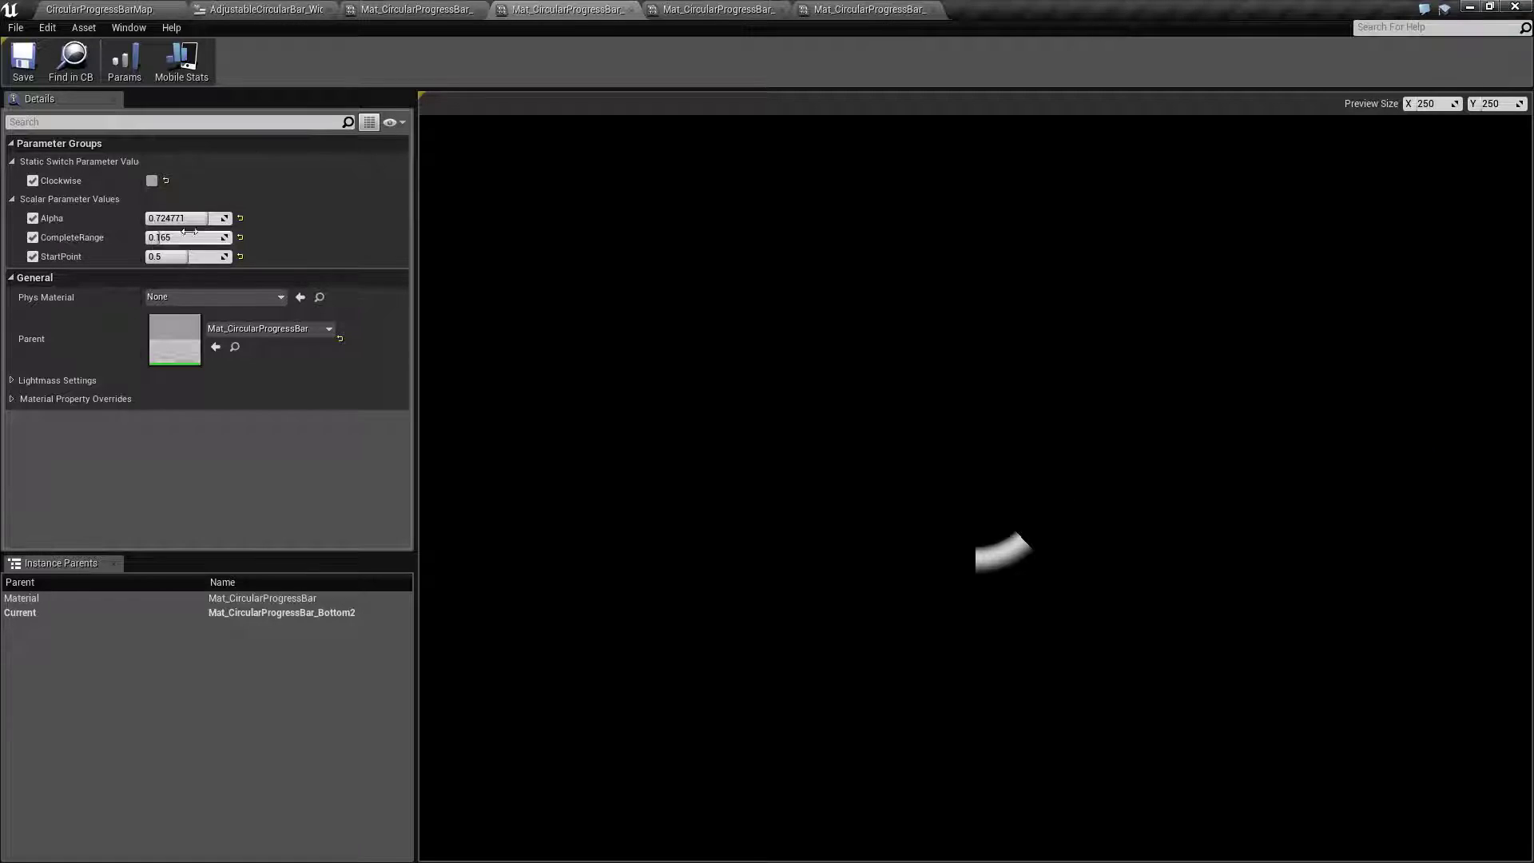
{"action": "left_click_drag", "start_coordinate": [194, 219], "coordinate": [231, 219]}
{"action": "left_click", "coordinate": [23, 60]}
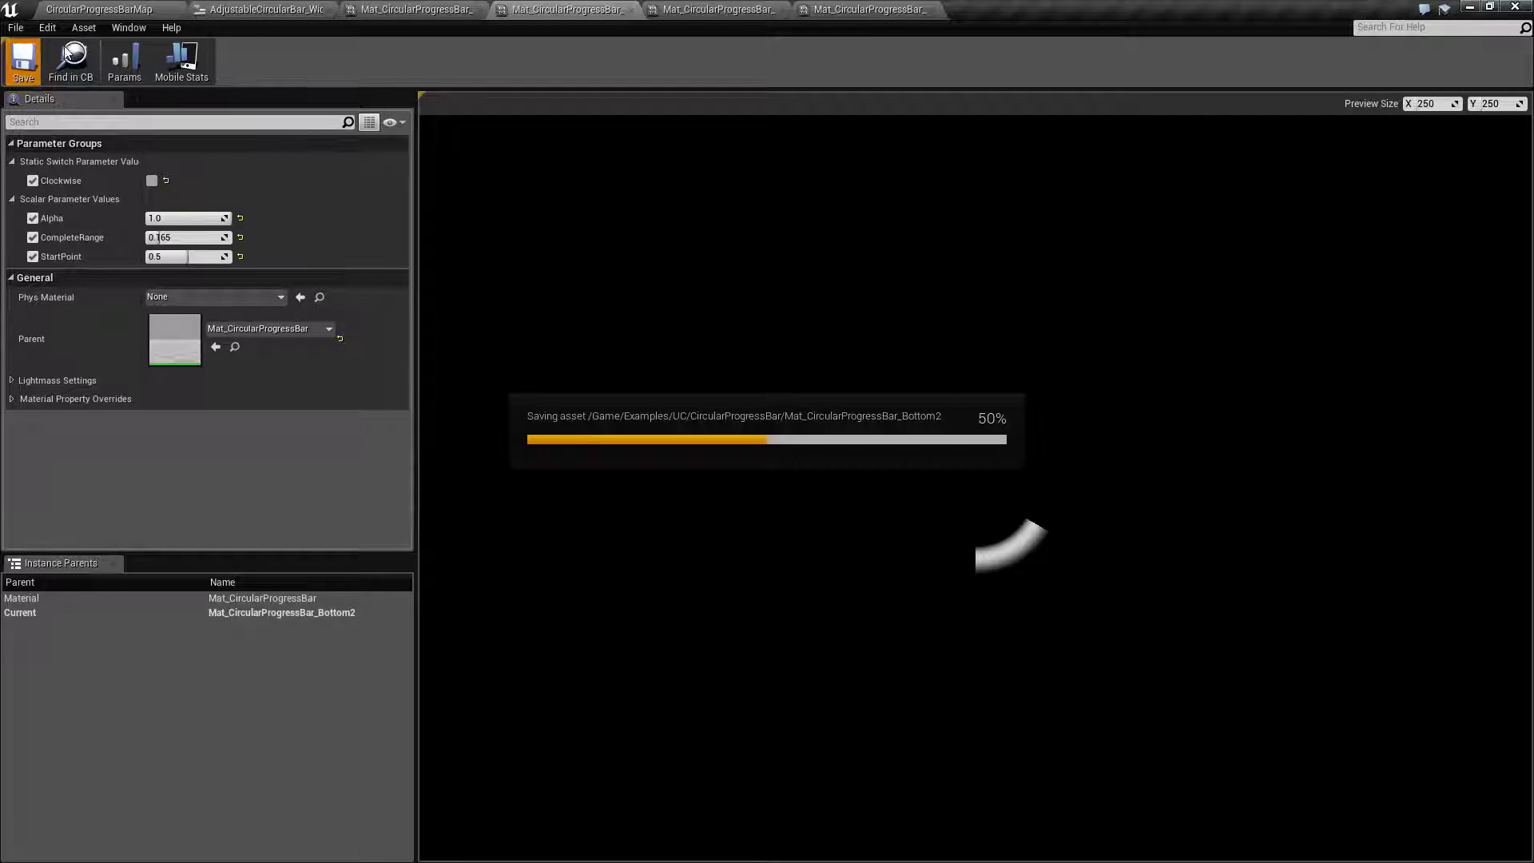
Review the ring in AdjustableCircularBar_Widget alongside its Bottom1, Bottom2, Left and Right material instances
{"action": "left_click", "coordinate": [266, 8]}
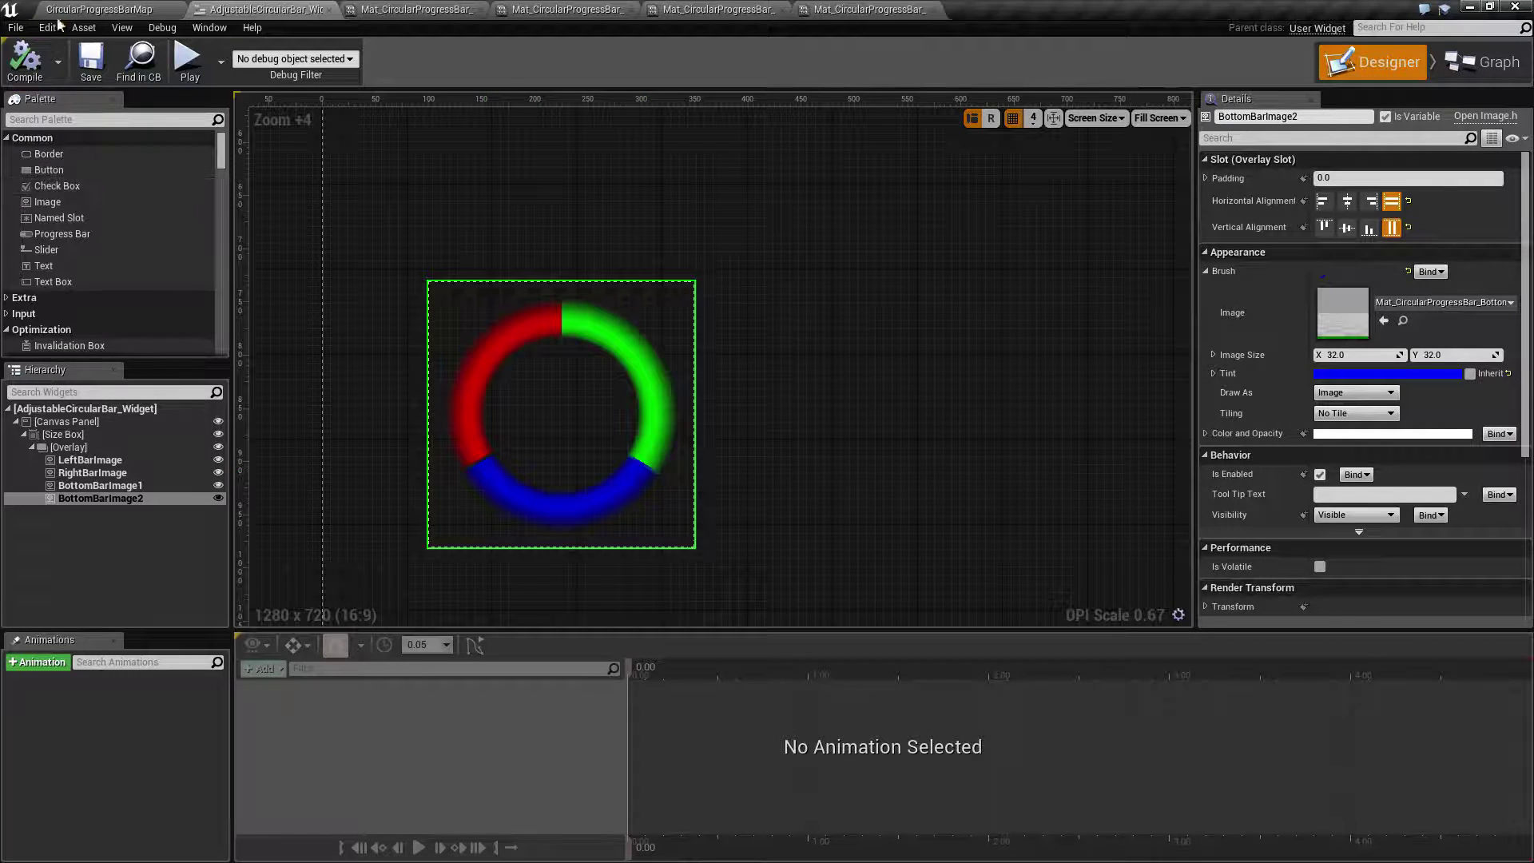
{"action": "left_click", "coordinate": [104, 8]}
{"action": "left_click", "coordinate": [267, 9]}
{"action": "left_click", "coordinate": [431, 9]}
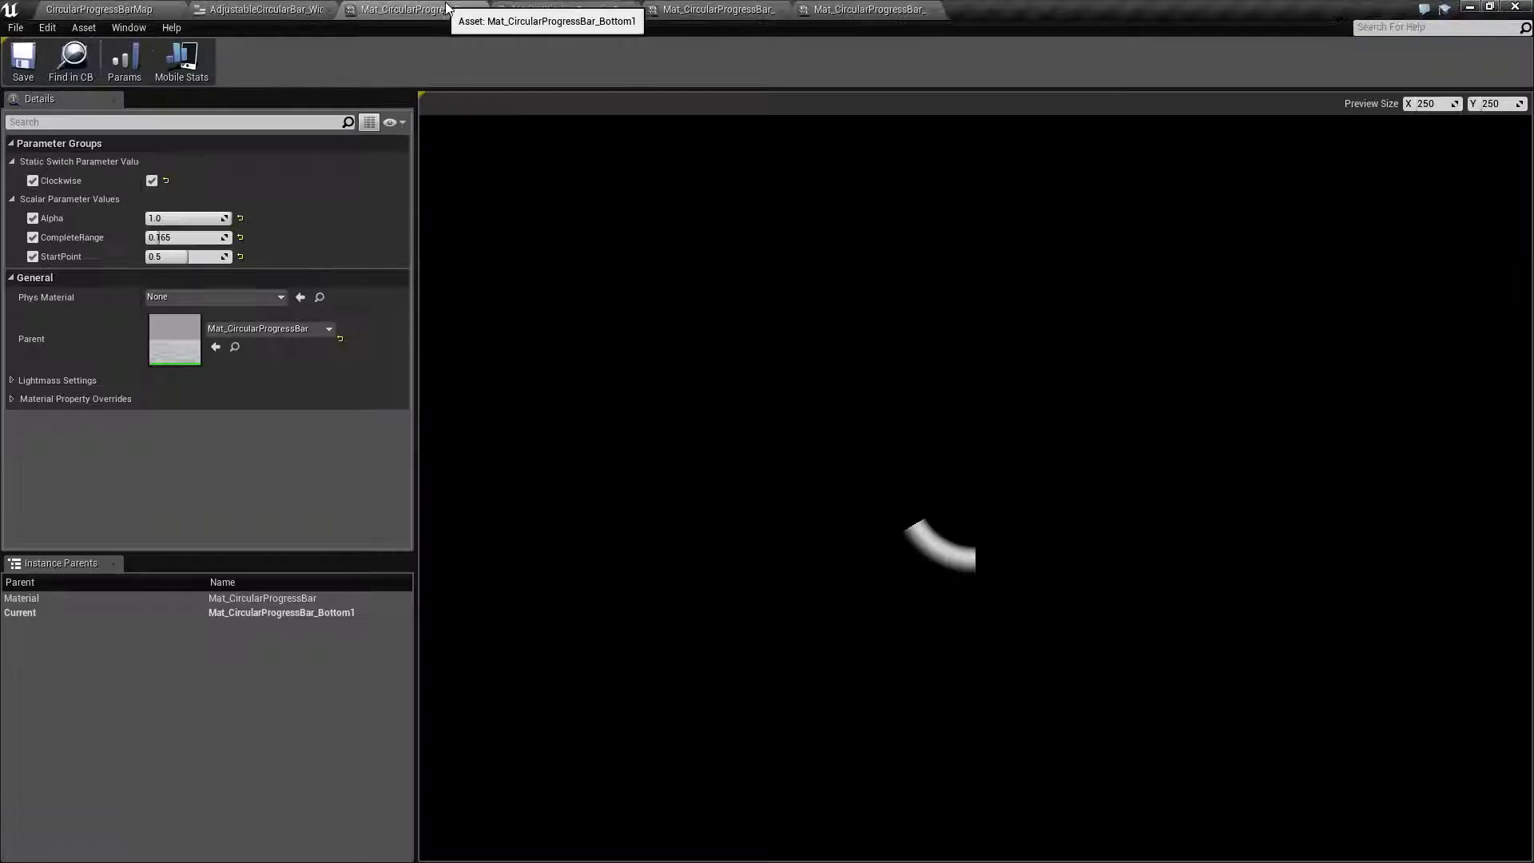
{"action": "left_click", "coordinate": [566, 8]}
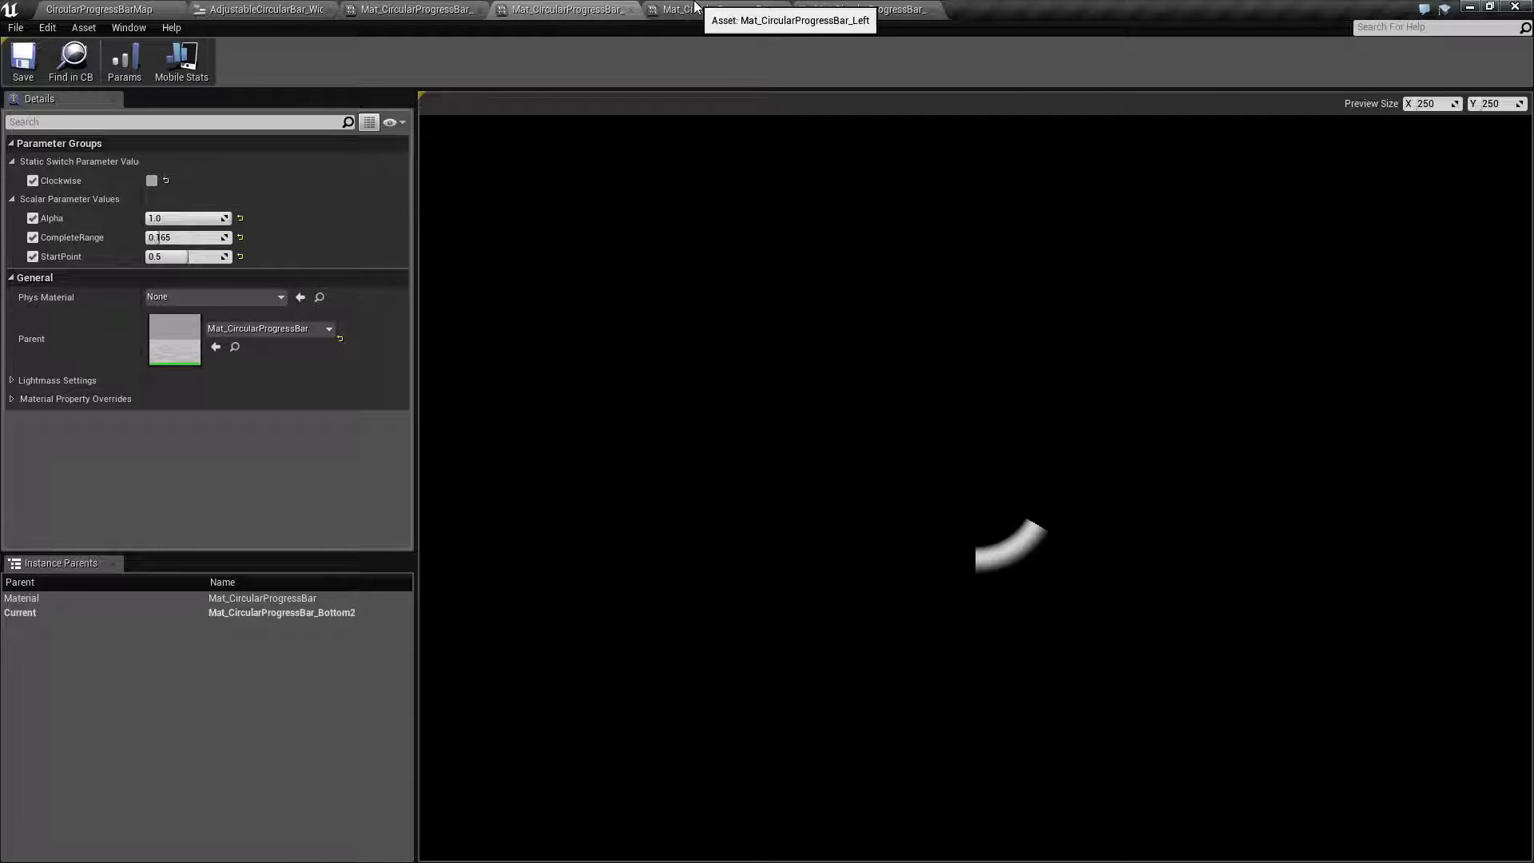
{"action": "left_click", "coordinate": [697, 8]}
{"action": "left_click", "coordinate": [842, 9]}
{"action": "left_click", "coordinate": [266, 9]}
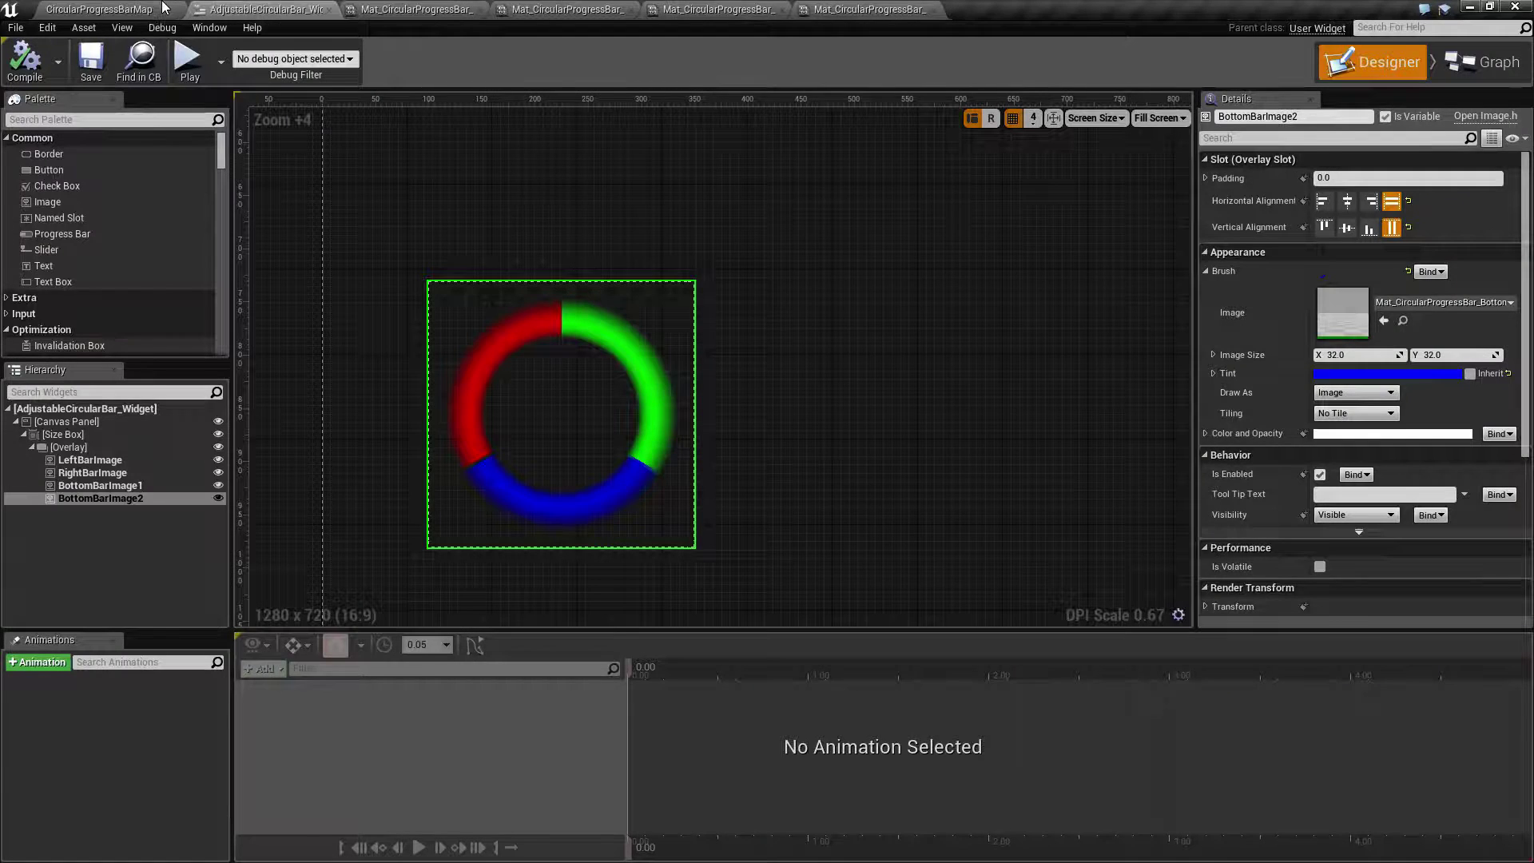
{"action": "left_click", "coordinate": [163, 8]}
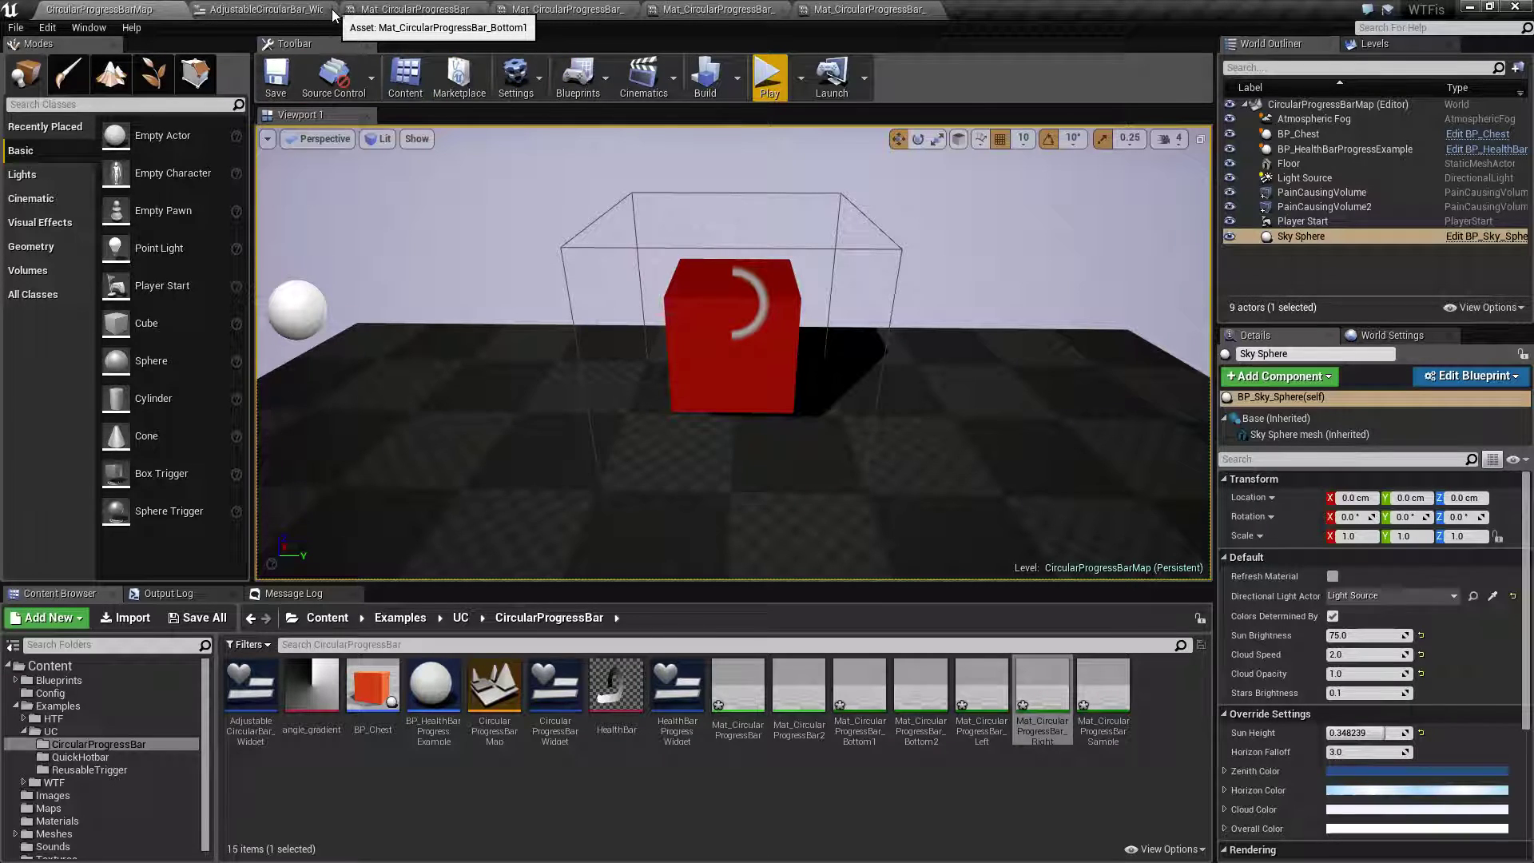
{"action": "left_click", "coordinate": [266, 9]}
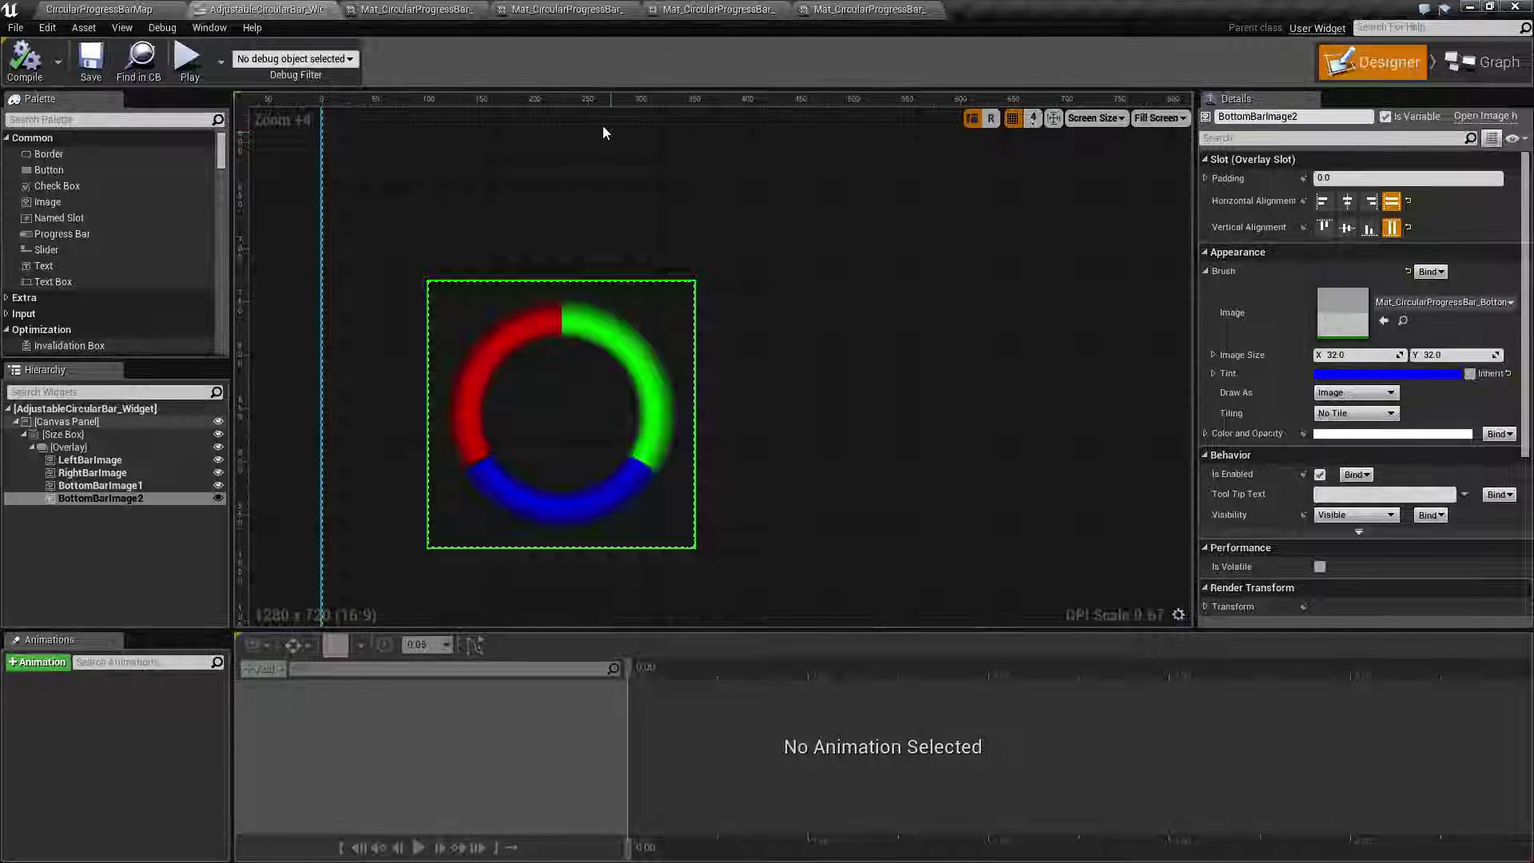
Delete the Lerp and Set Color and Opacity nodes and their leftover reroute node from the widget's event graph, and compile the widget
{"action": "left_click", "coordinate": [1463, 62]}
{"action": "scroll", "coordinate": [543, 427], "scroll_direction": "down", "scroll_amount": 2}
{"action": "right_click_drag", "start_coordinate": [955, 432], "coordinate": [852, 505]}
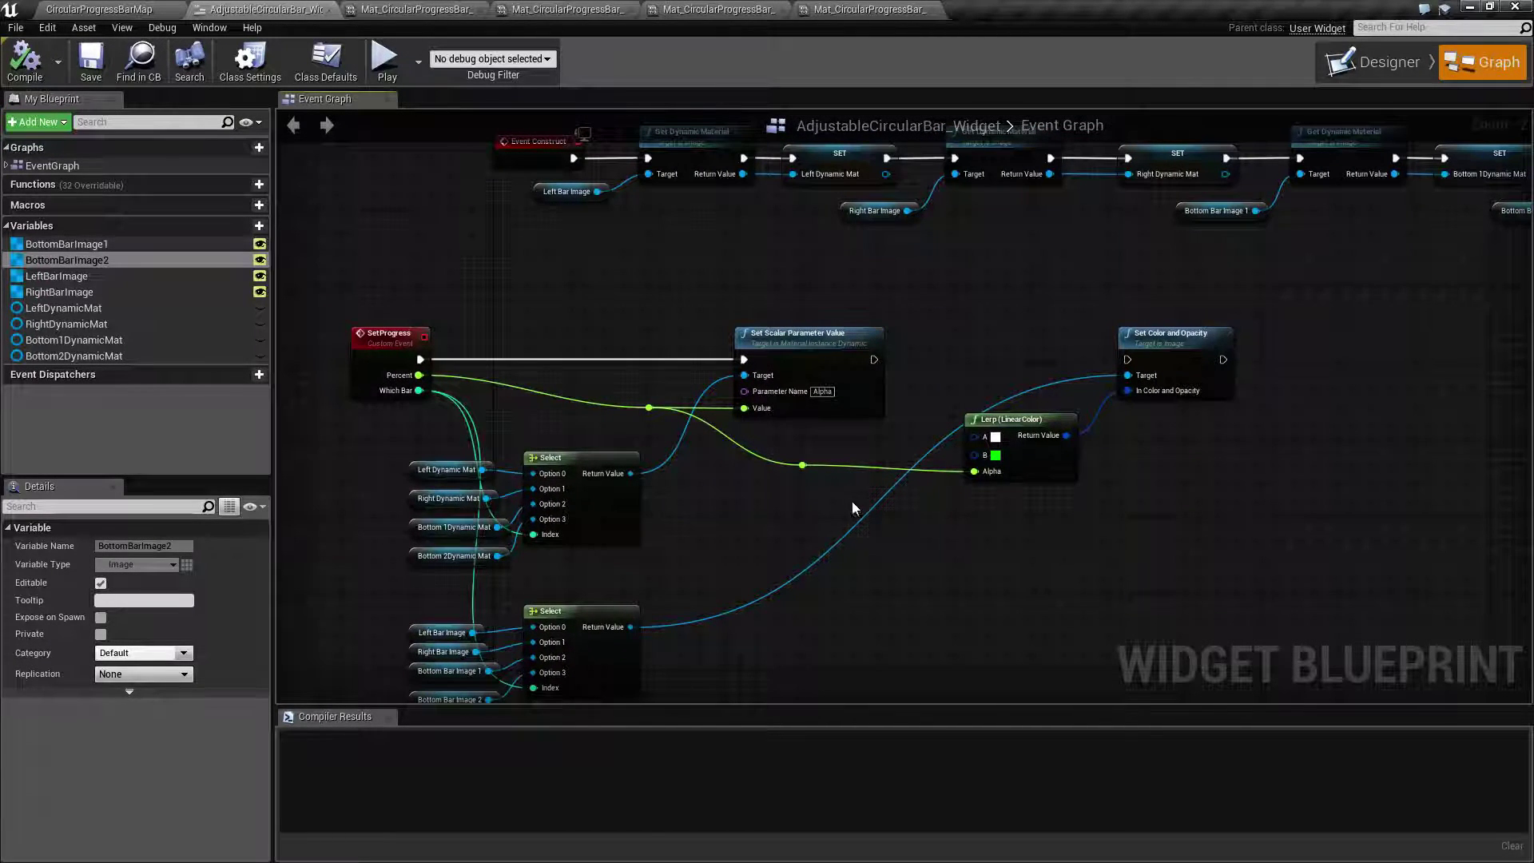
{"action": "left_click_drag", "start_coordinate": [965, 336], "coordinate": [1222, 533]}
{"action": "key", "text": "Delete"}
{"action": "left_click_drag", "start_coordinate": [854, 507], "coordinate": [756, 454]}
{"action": "key", "text": "Delete"}
{"action": "mouse_move", "coordinate": [932, 387]}
{"action": "right_mouse_down"}
{"action": "mouse_move", "coordinate": [860, 537]}
{"action": "mouse_move", "coordinate": [695, 524]}
{"action": "mouse_move", "coordinate": [949, 429]}
{"action": "mouse_move", "coordinate": [925, 387]}
{"action": "right_mouse_up"}
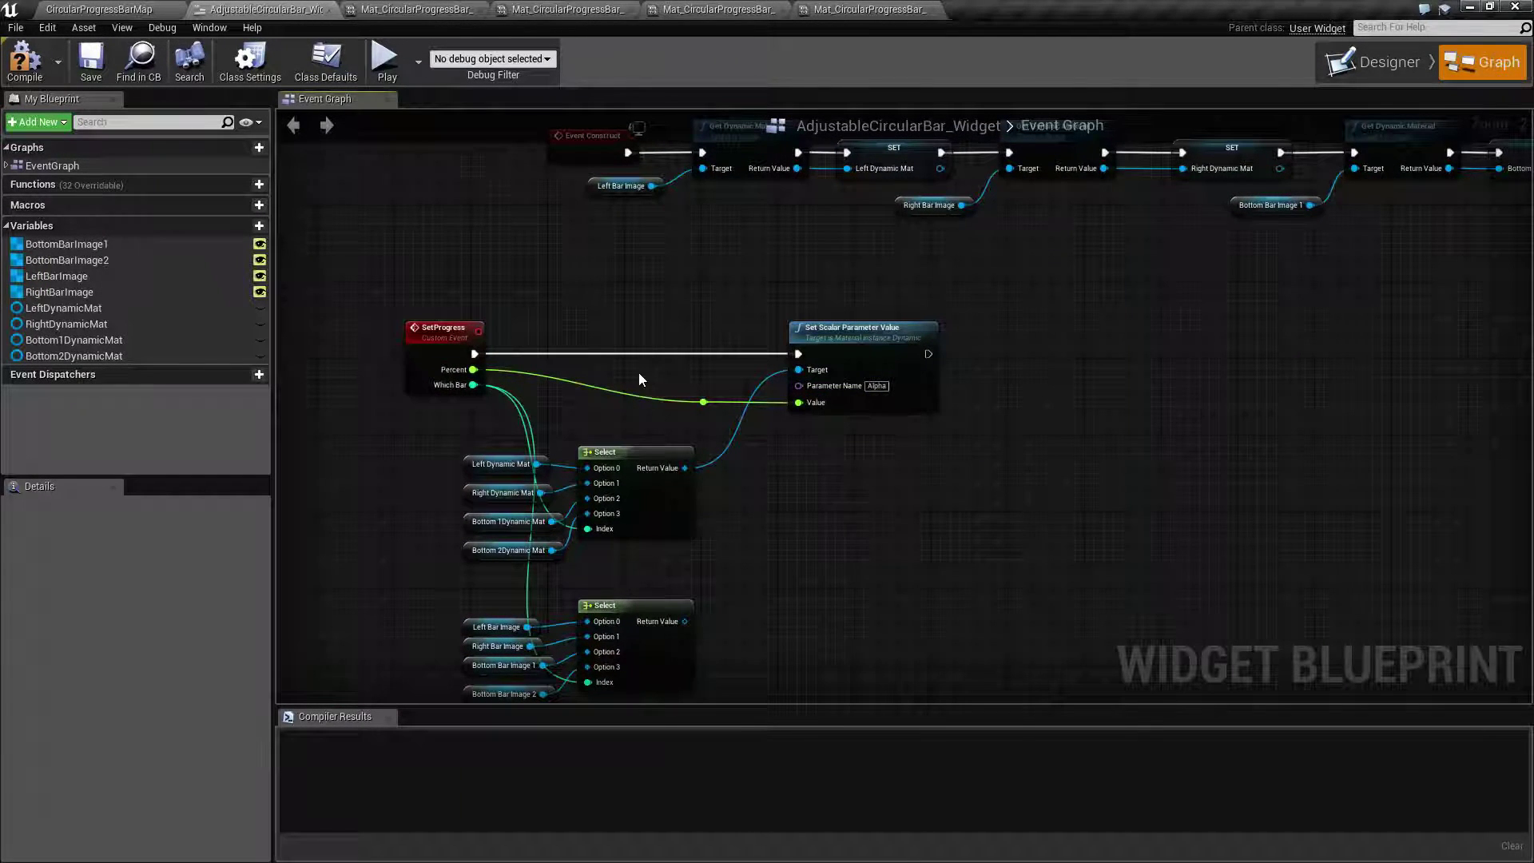
{"action": "left_click", "coordinate": [24, 60]}
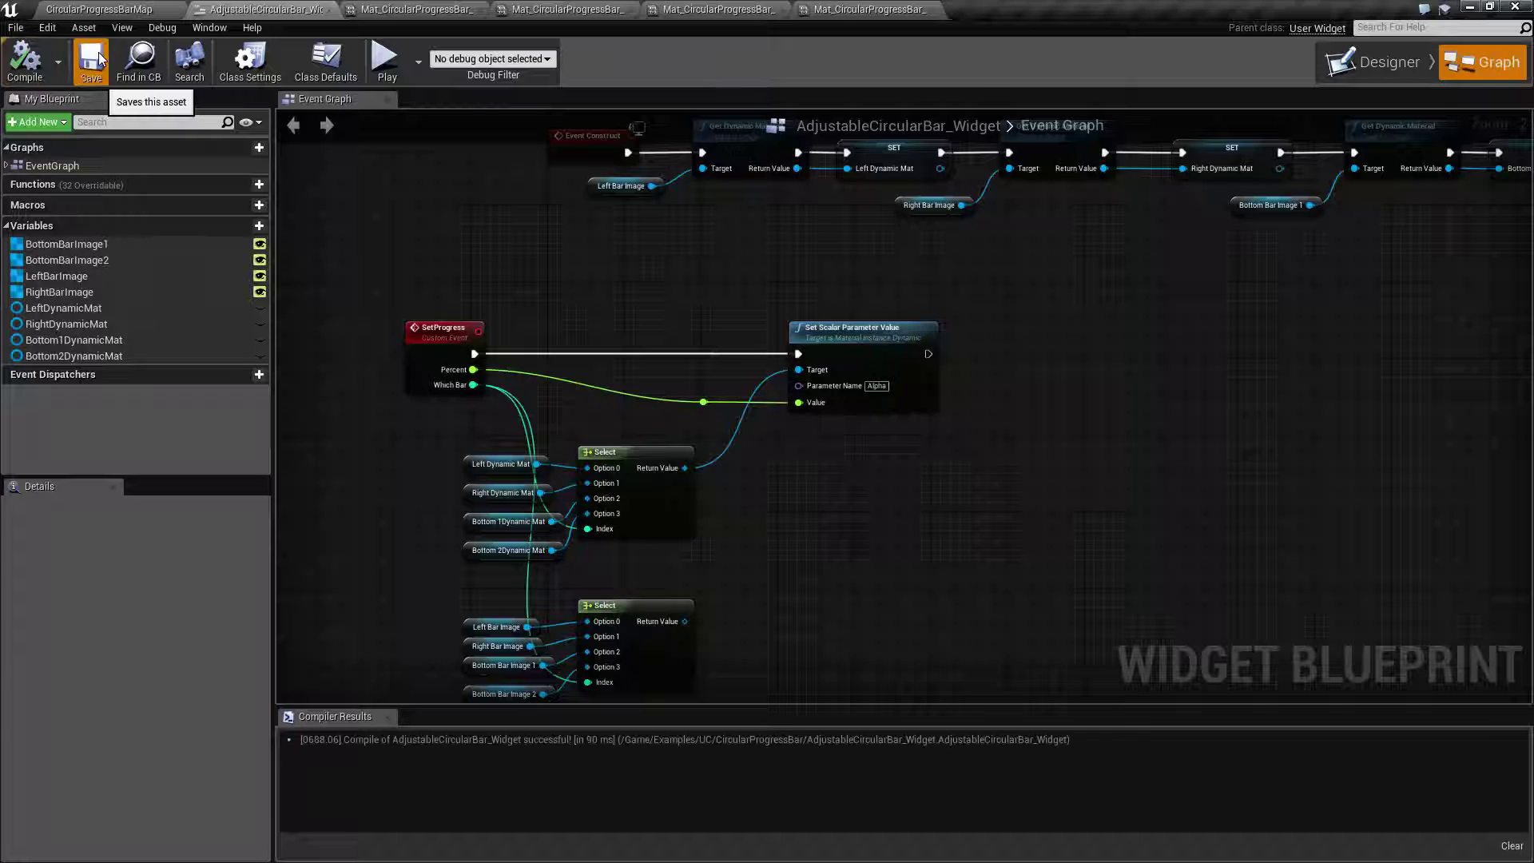
Close the four open Mat_CircularProgressBar material instance editors
{"action": "left_click", "coordinate": [483, 9]}
{"action": "left_click", "coordinate": [483, 9]}
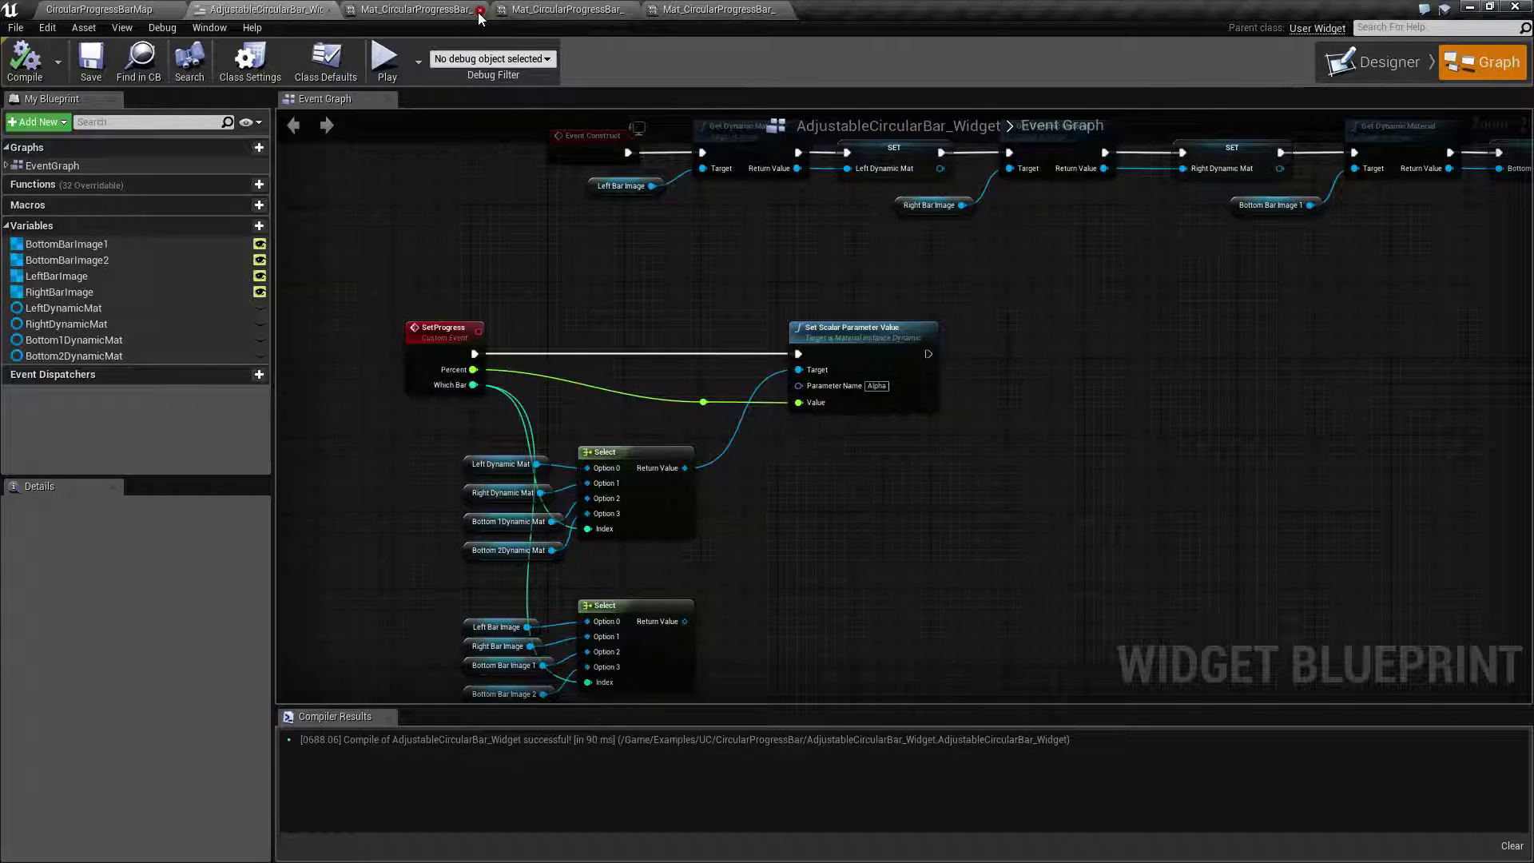
{"action": "left_click", "coordinate": [483, 9]}
{"action": "left_click", "coordinate": [483, 9]}
Examine how Event Construct stores the four dynamic materials and how SetProgress selects a bar through the Select nodes
{"action": "right_click_drag", "start_coordinate": [641, 296], "coordinate": [498, 417]}
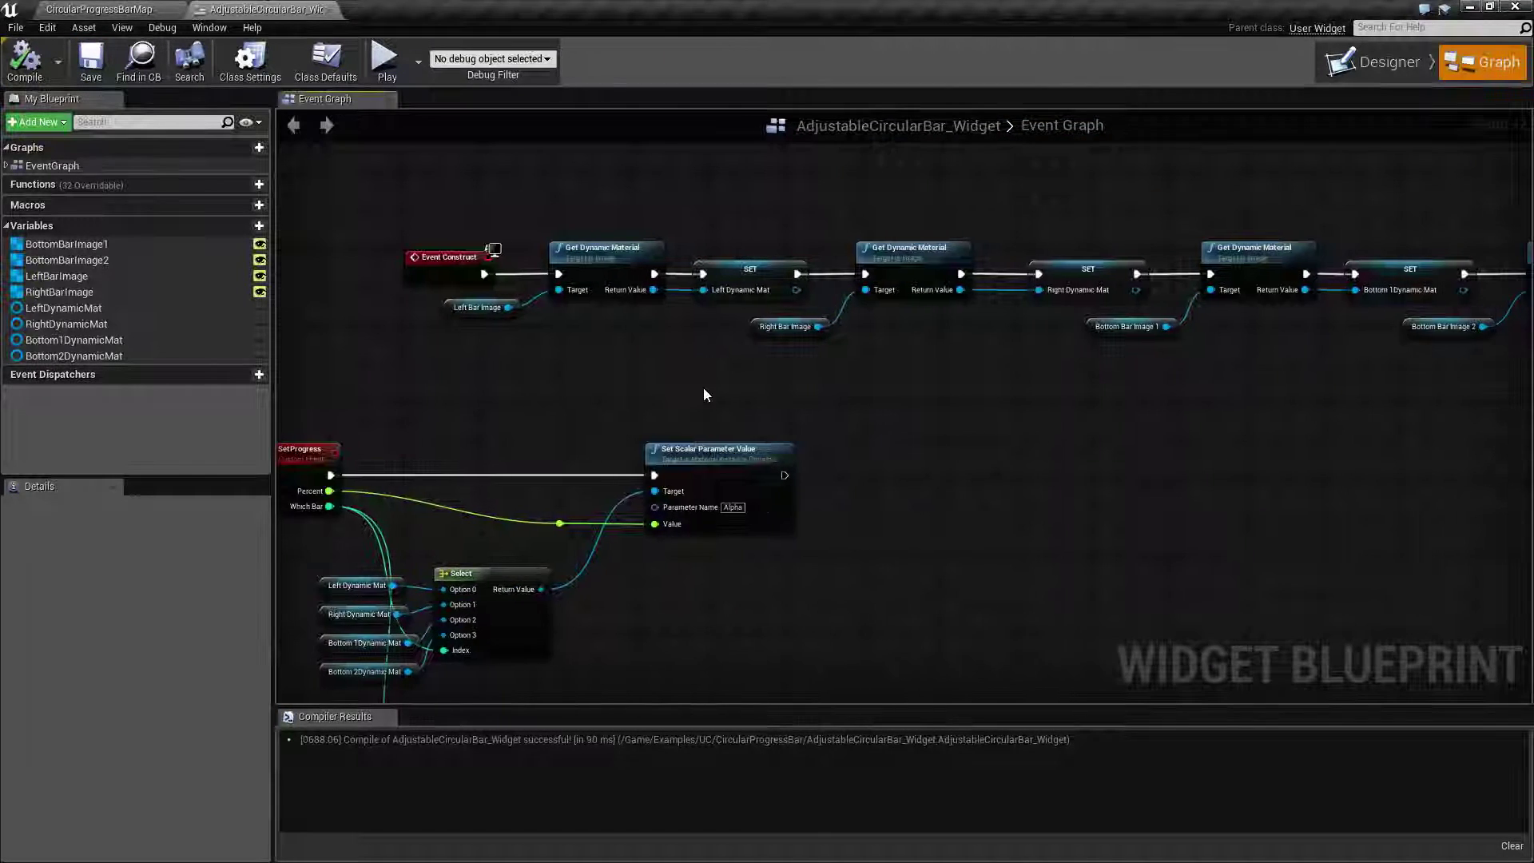
{"action": "scroll", "coordinate": [705, 388], "scroll_direction": "up", "scroll_amount": 2}
{"action": "scroll", "coordinate": [771, 395], "scroll_direction": "down", "scroll_amount": 1}
{"action": "right_click_drag", "start_coordinate": [960, 420], "coordinate": [927, 432]}
{"action": "scroll", "coordinate": [799, 431], "scroll_direction": "down", "scroll_amount": 2}
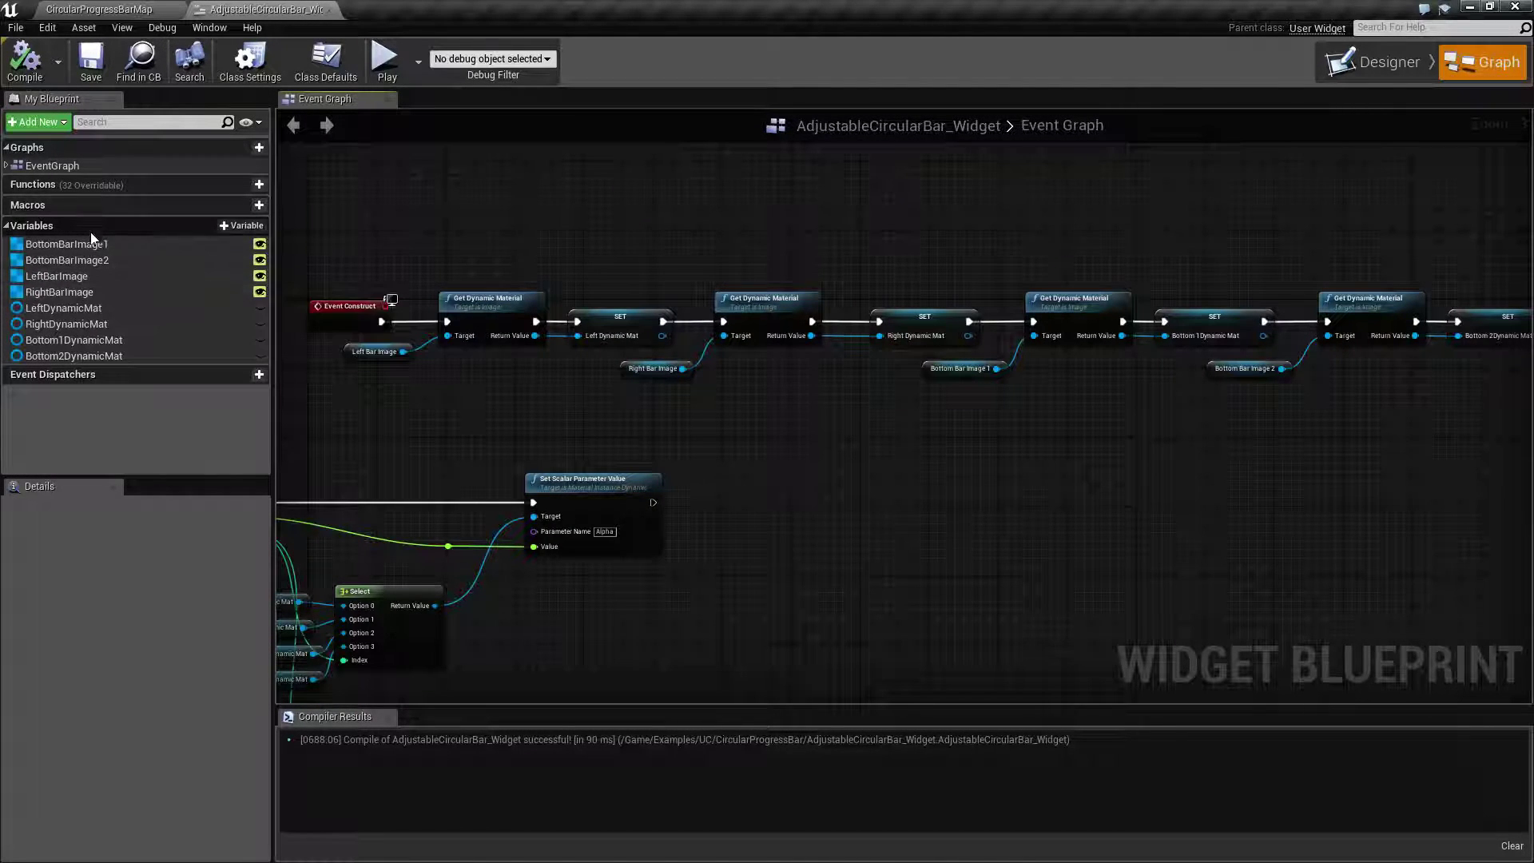
{"action": "right_click_drag", "start_coordinate": [483, 508], "coordinate": [756, 406]}
{"action": "scroll", "coordinate": [719, 416], "scroll_direction": "up", "scroll_amount": 3}
{"action": "right_click_drag", "start_coordinate": [606, 510], "coordinate": [715, 368]}
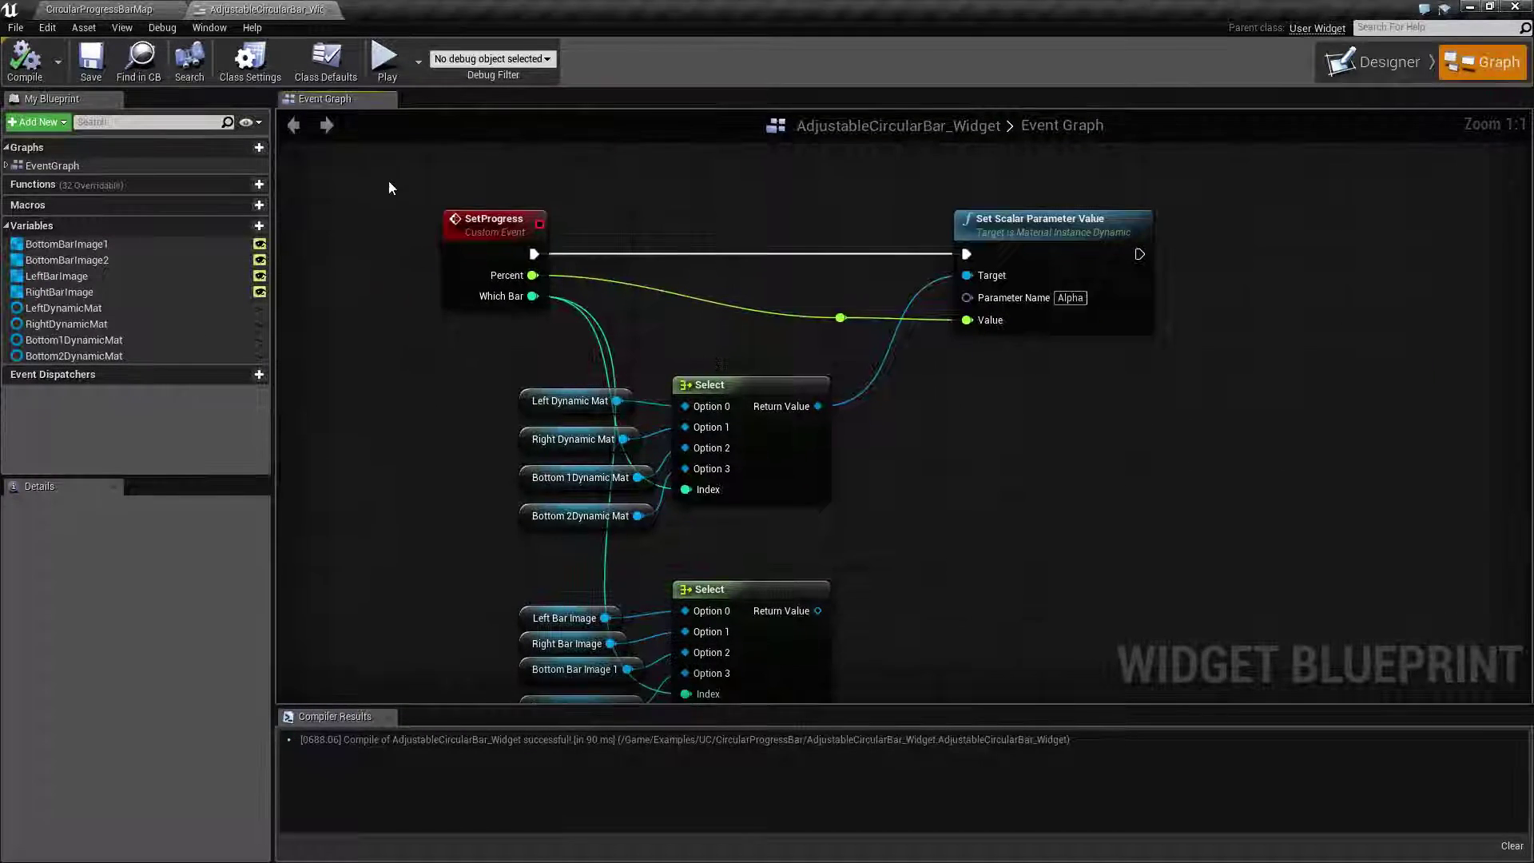
{"action": "scroll", "coordinate": [453, 475], "scroll_direction": "down", "scroll_amount": 1}
{"action": "right_click_drag", "start_coordinate": [476, 453], "coordinate": [507, 413]}
{"action": "left_click_drag", "start_coordinate": [445, 302], "coordinate": [867, 643]}
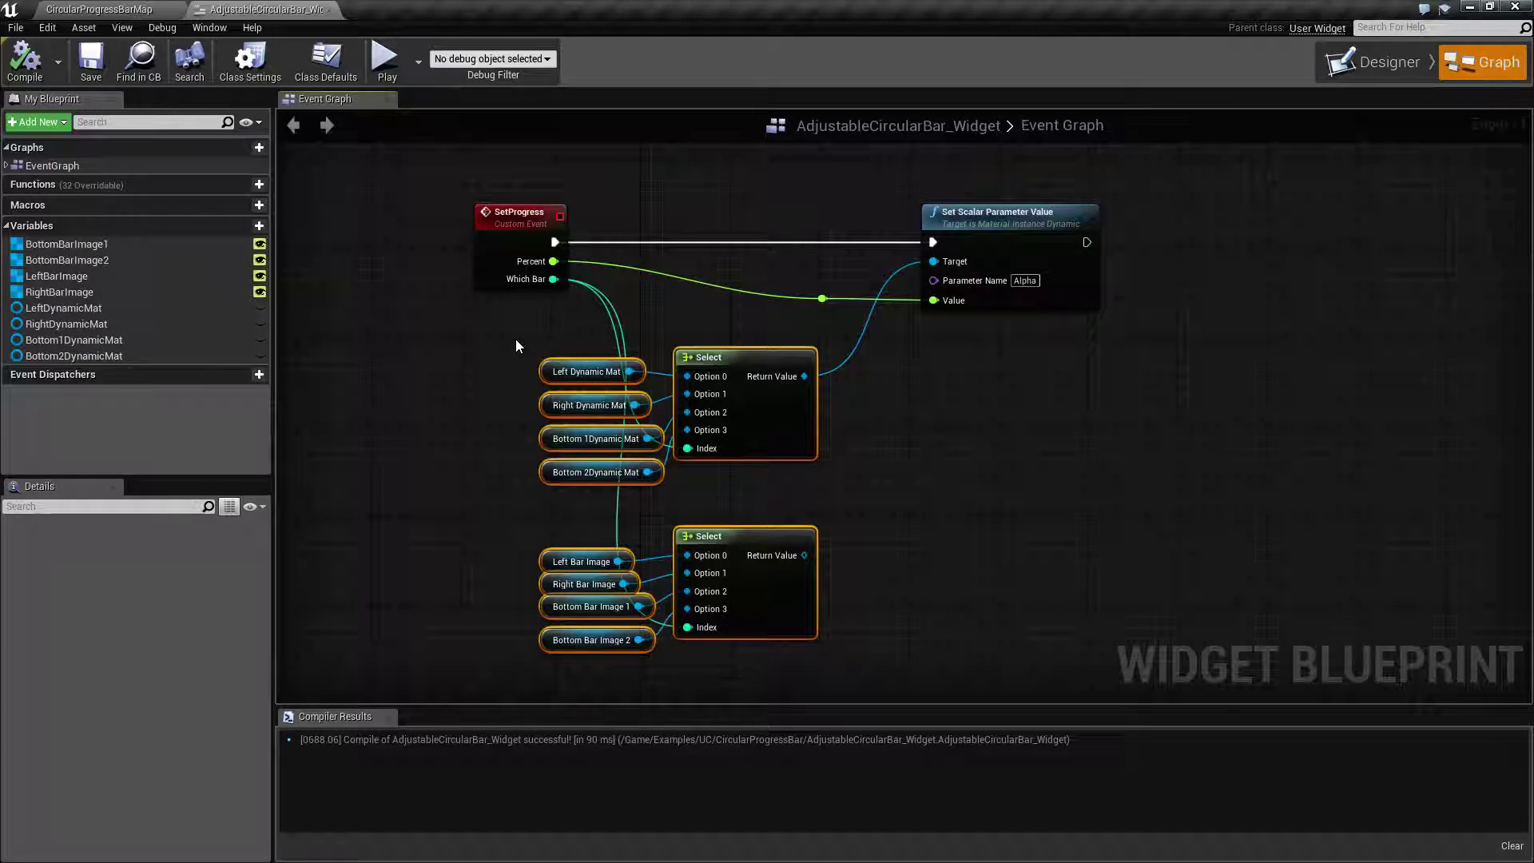
Open the BP_HealthBarProgressExample blueprint from CircularProgressBarMap for editing
{"action": "left_click", "coordinate": [120, 9]}
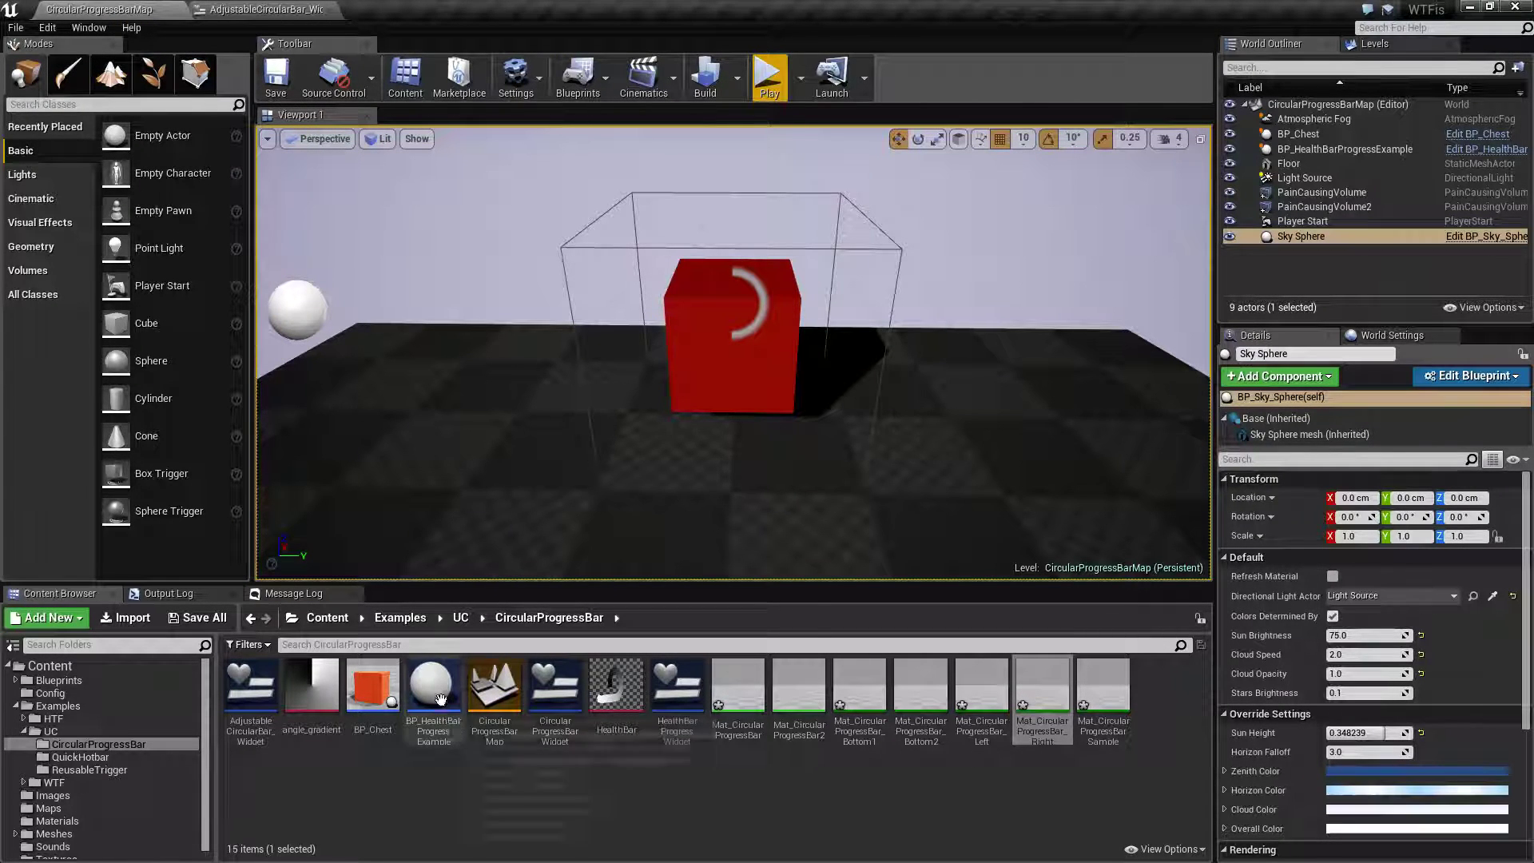
{"action": "left_click", "coordinate": [302, 316]}
{"action": "left_click_drag", "start_coordinate": [433, 697], "coordinate": [677, 455]}
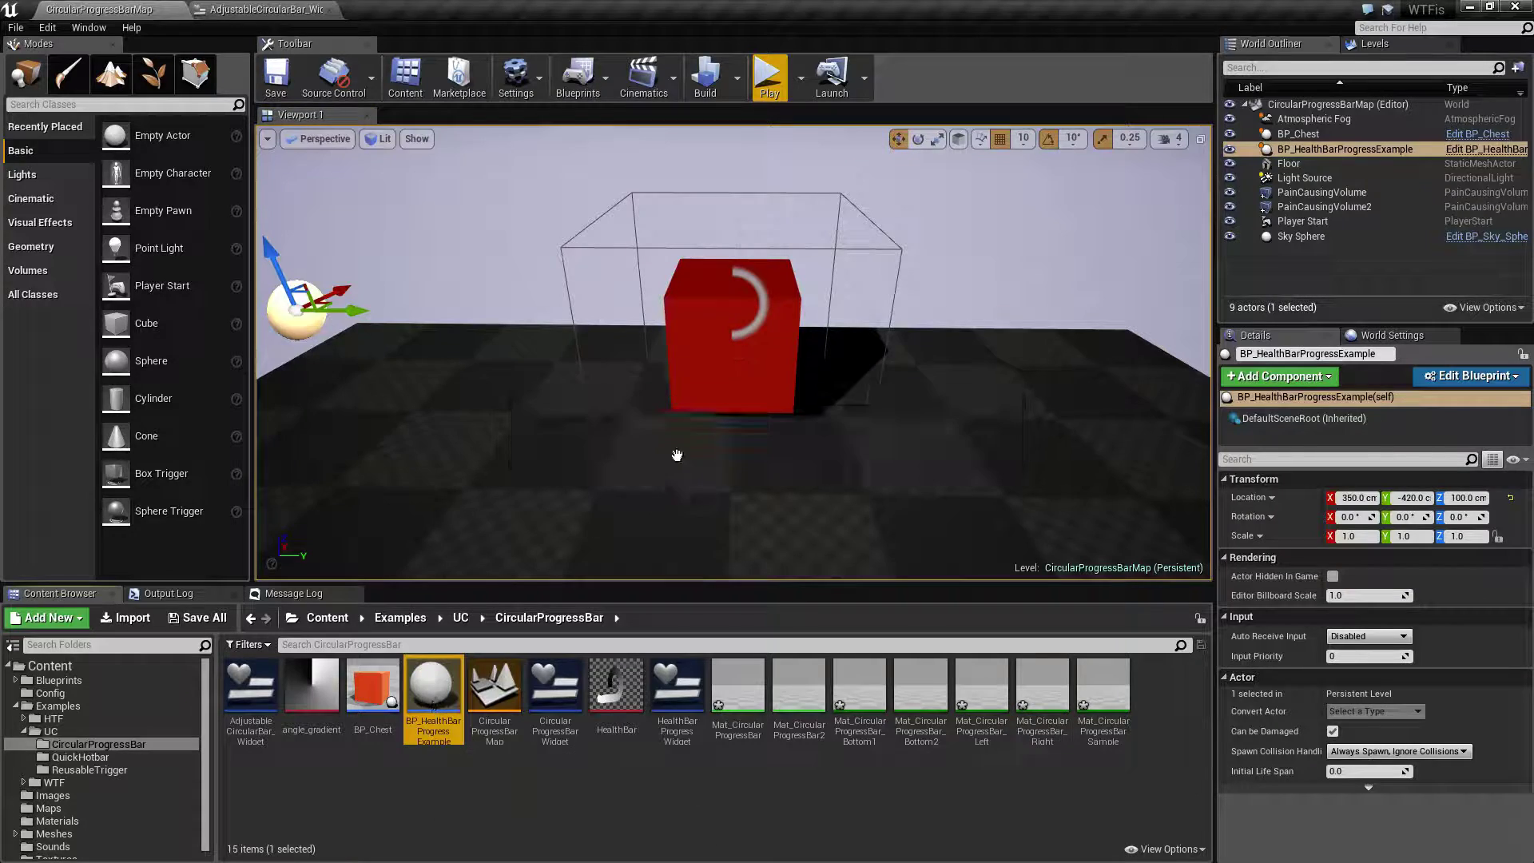
{"action": "key", "text": "ctrl+e"}
Examine the BP_HealthBarProgressExample event graph from the widget creation on BeginPlay to the HealthDown and HealthUp events and Set Progress calls
{"action": "scroll", "coordinate": [803, 415], "scroll_direction": "down", "scroll_amount": 6}
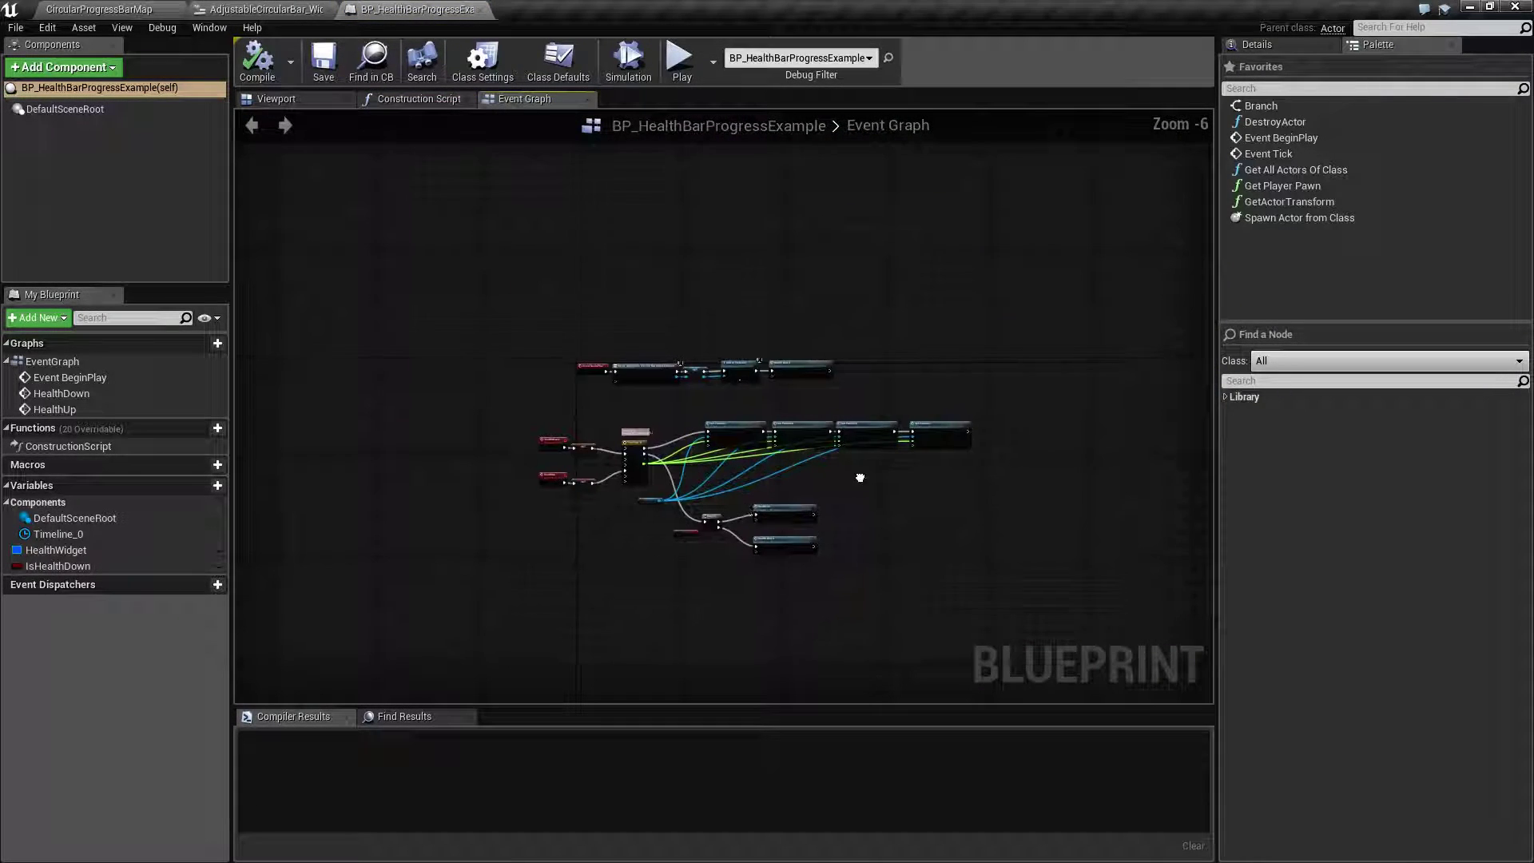
{"action": "scroll", "coordinate": [860, 477], "scroll_direction": "up", "scroll_amount": 6}
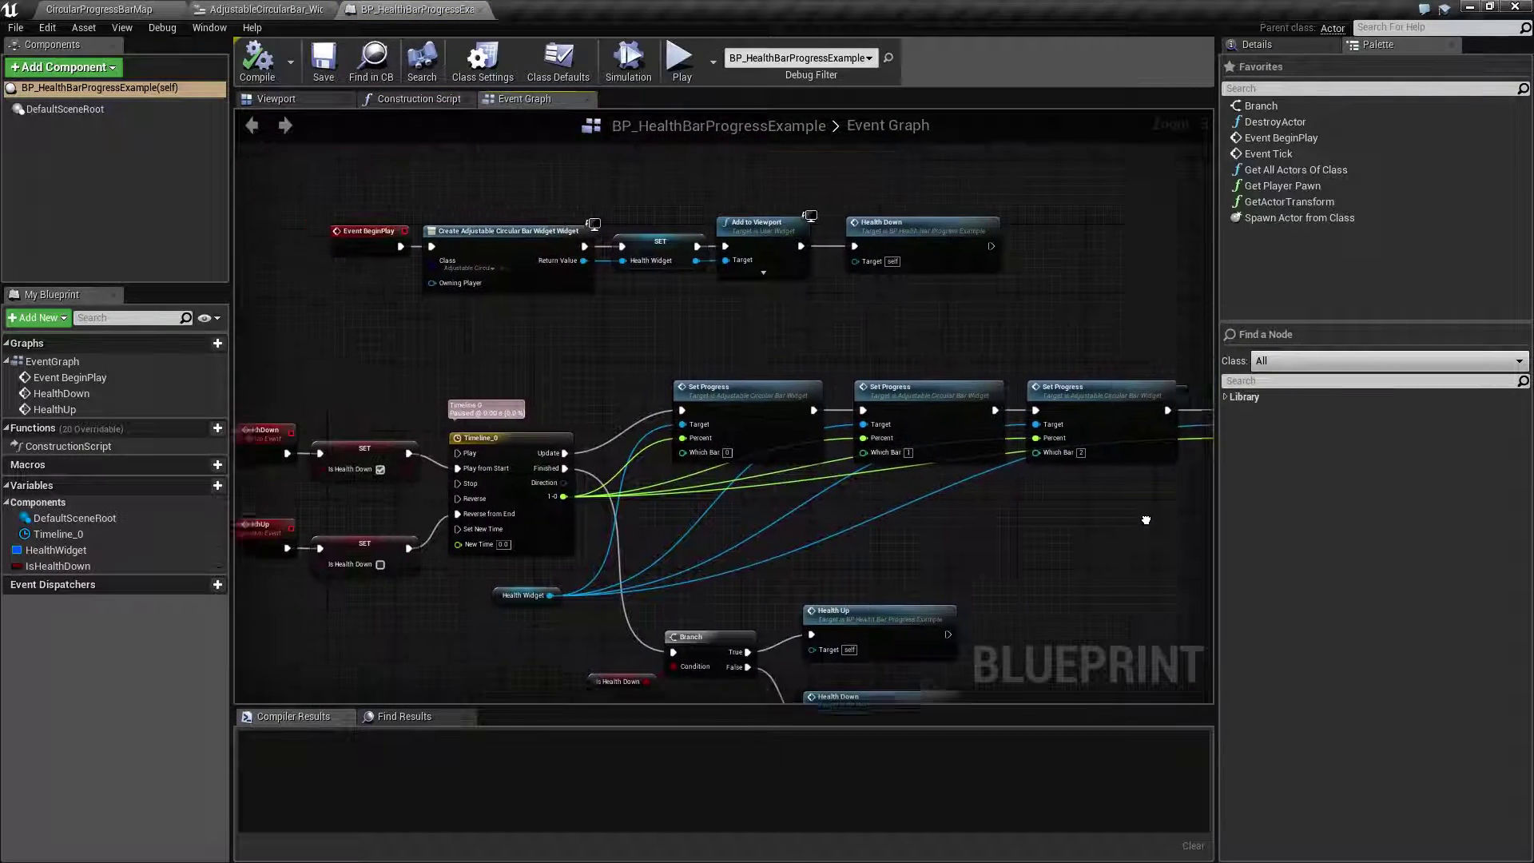
{"action": "right_click_drag", "start_coordinate": [1146, 520], "coordinate": [692, 356]}
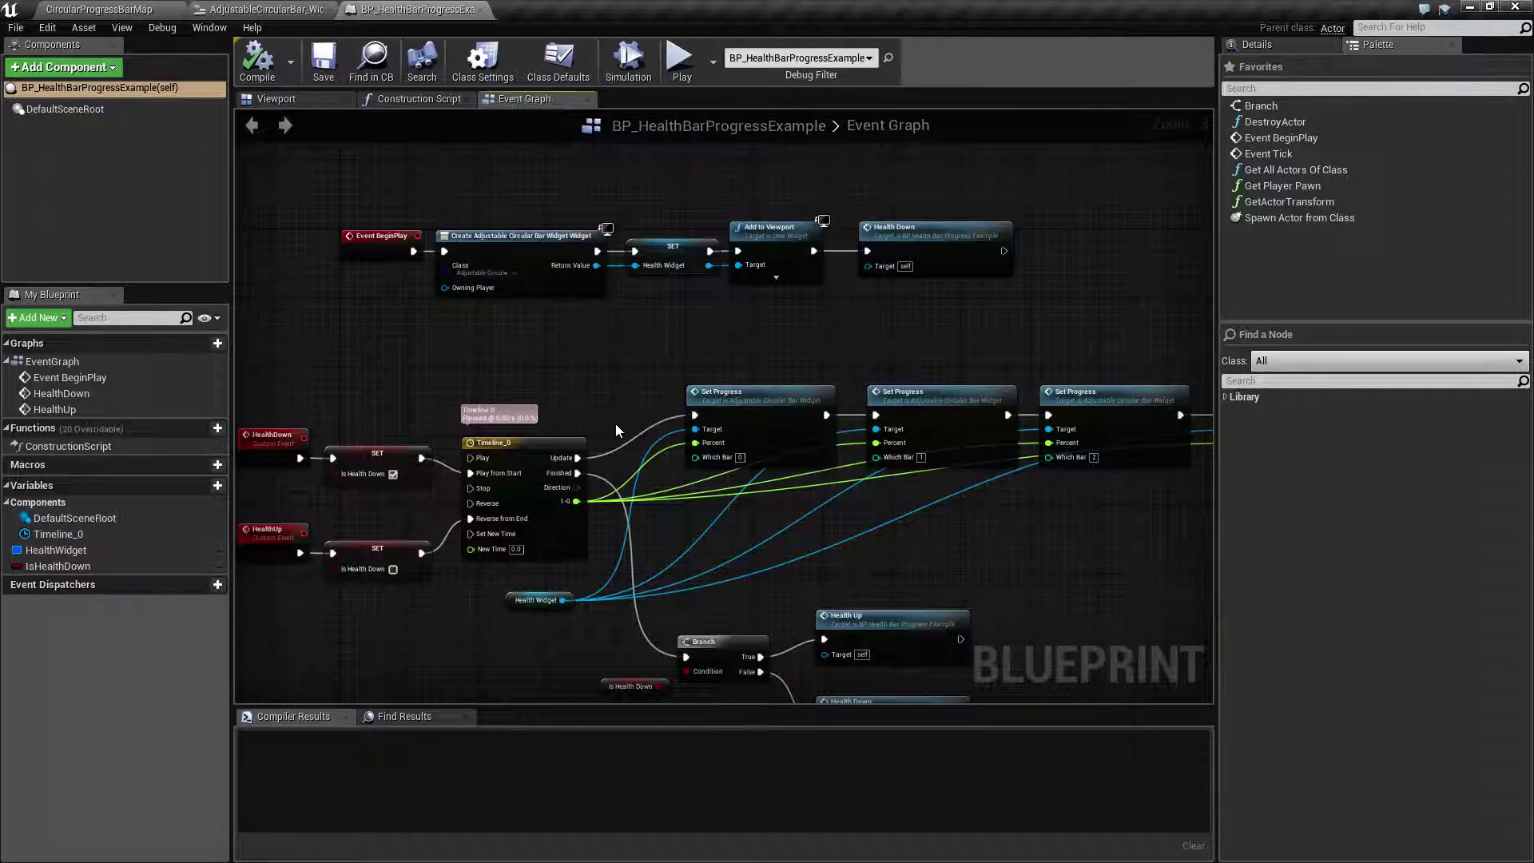
{"action": "scroll", "coordinate": [586, 535], "scroll_direction": "up", "scroll_amount": 3}
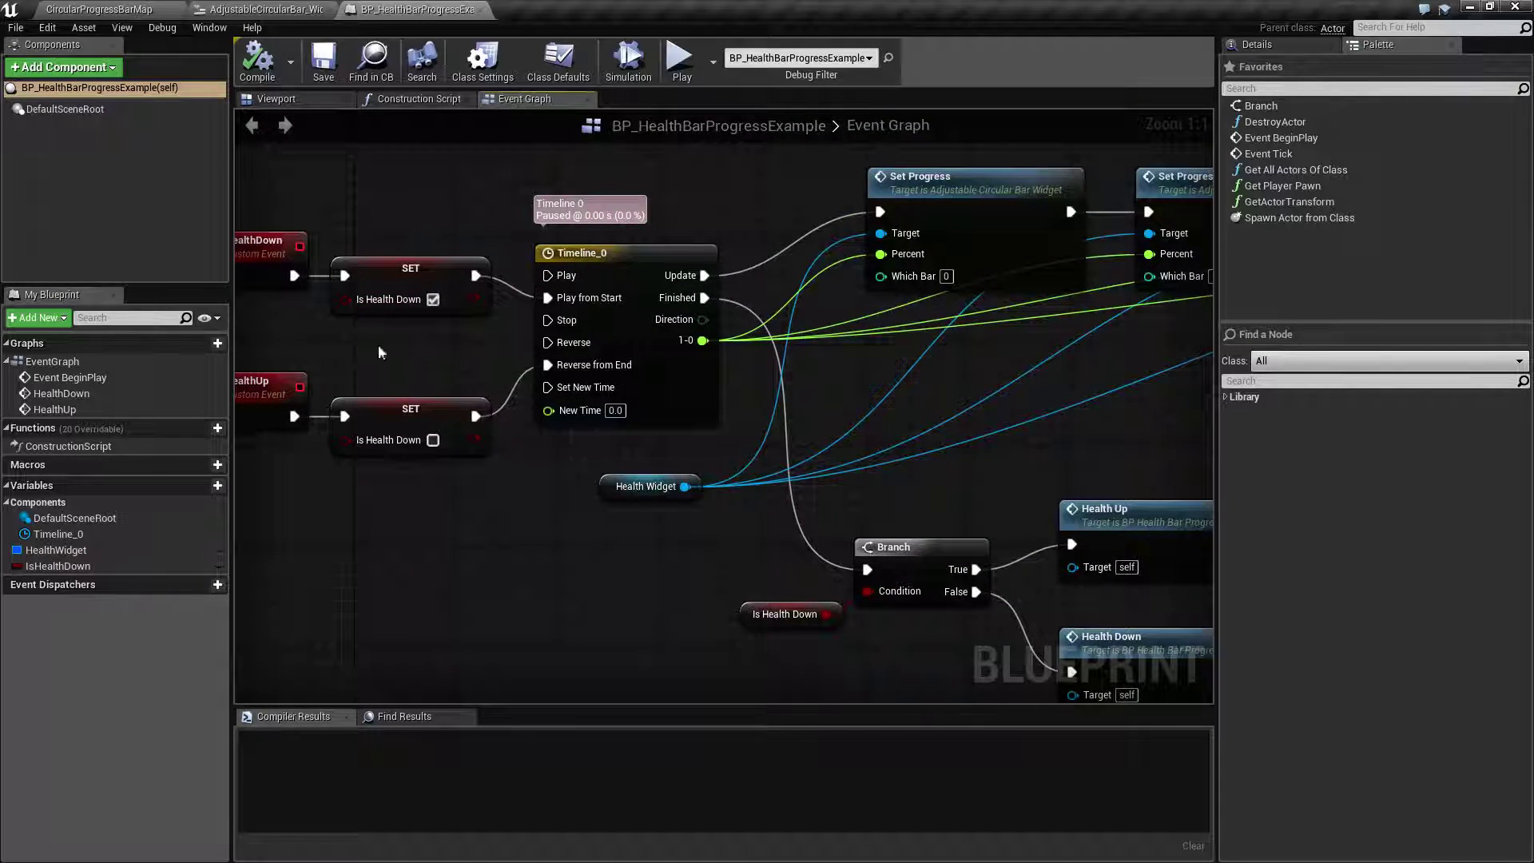
{"action": "right_click_drag", "start_coordinate": [833, 405], "coordinate": [513, 378]}
{"action": "scroll", "coordinate": [894, 497], "scroll_direction": "down", "scroll_amount": 2}
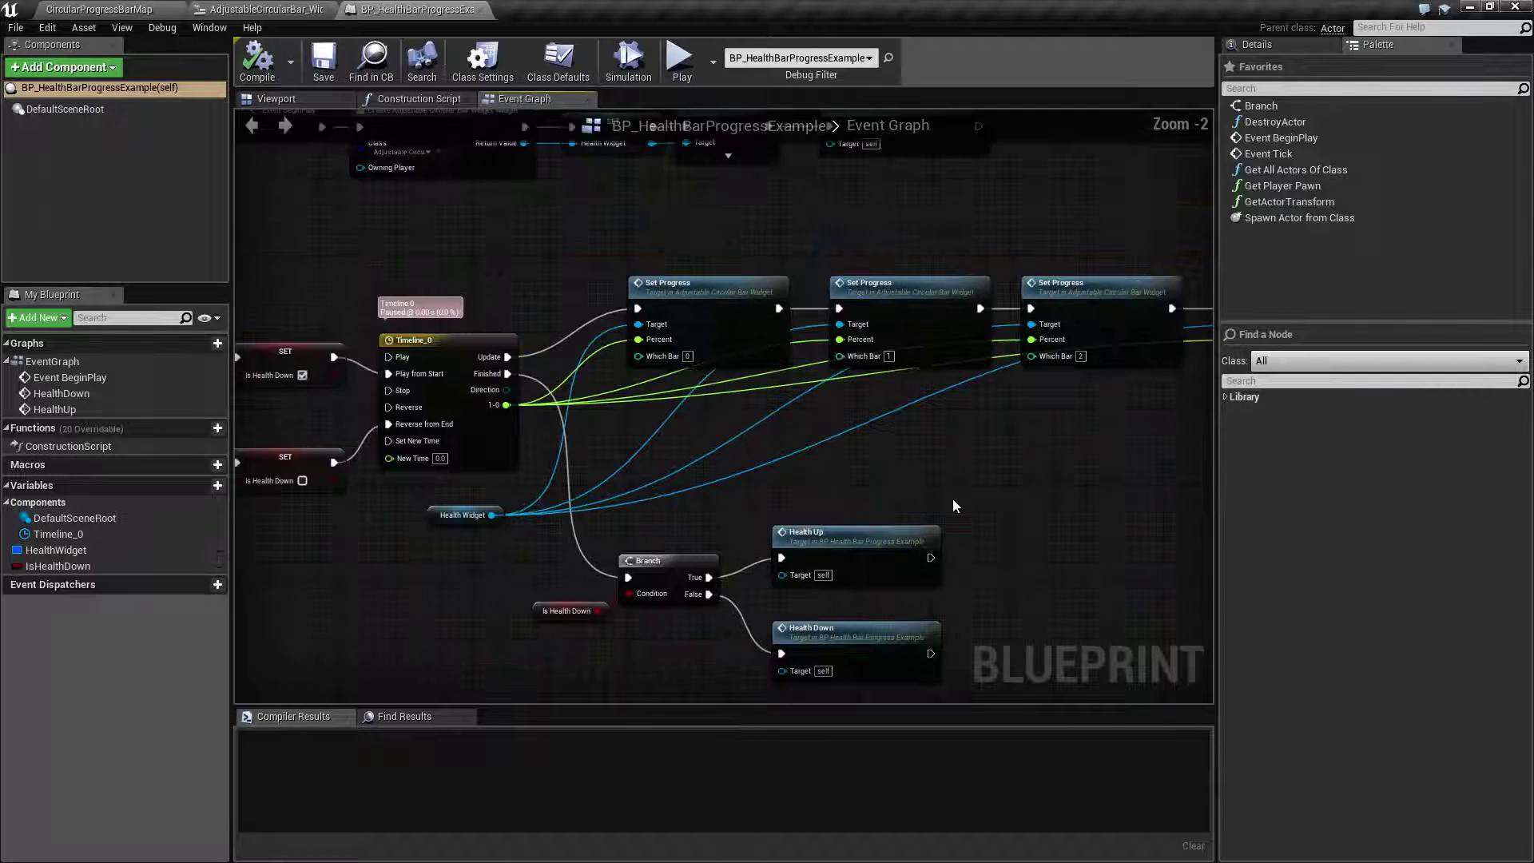
{"action": "right_click_drag", "start_coordinate": [895, 497], "coordinate": [687, 497]}
{"action": "left_click_drag", "start_coordinate": [503, 212], "coordinate": [805, 356]}
{"action": "left_click_drag", "start_coordinate": [1090, 367], "coordinate": [1093, 370]}
{"action": "right_click_drag", "start_coordinate": [932, 472], "coordinate": [676, 348]}
{"action": "right_click_drag", "start_coordinate": [685, 284], "coordinate": [571, 373]}
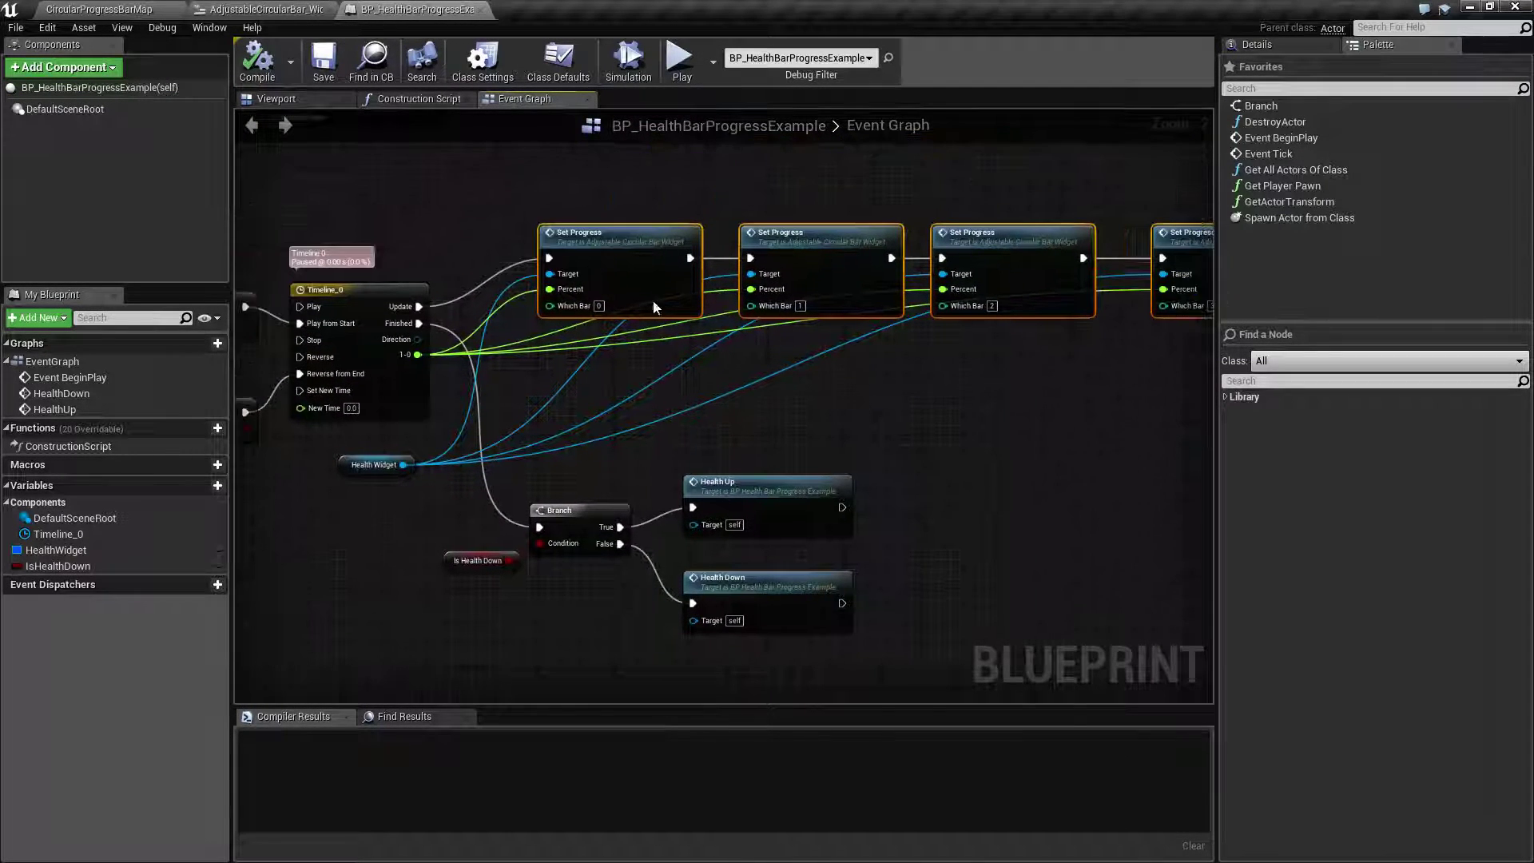
{"action": "right_click_drag", "start_coordinate": [1012, 452], "coordinate": [1080, 406]}
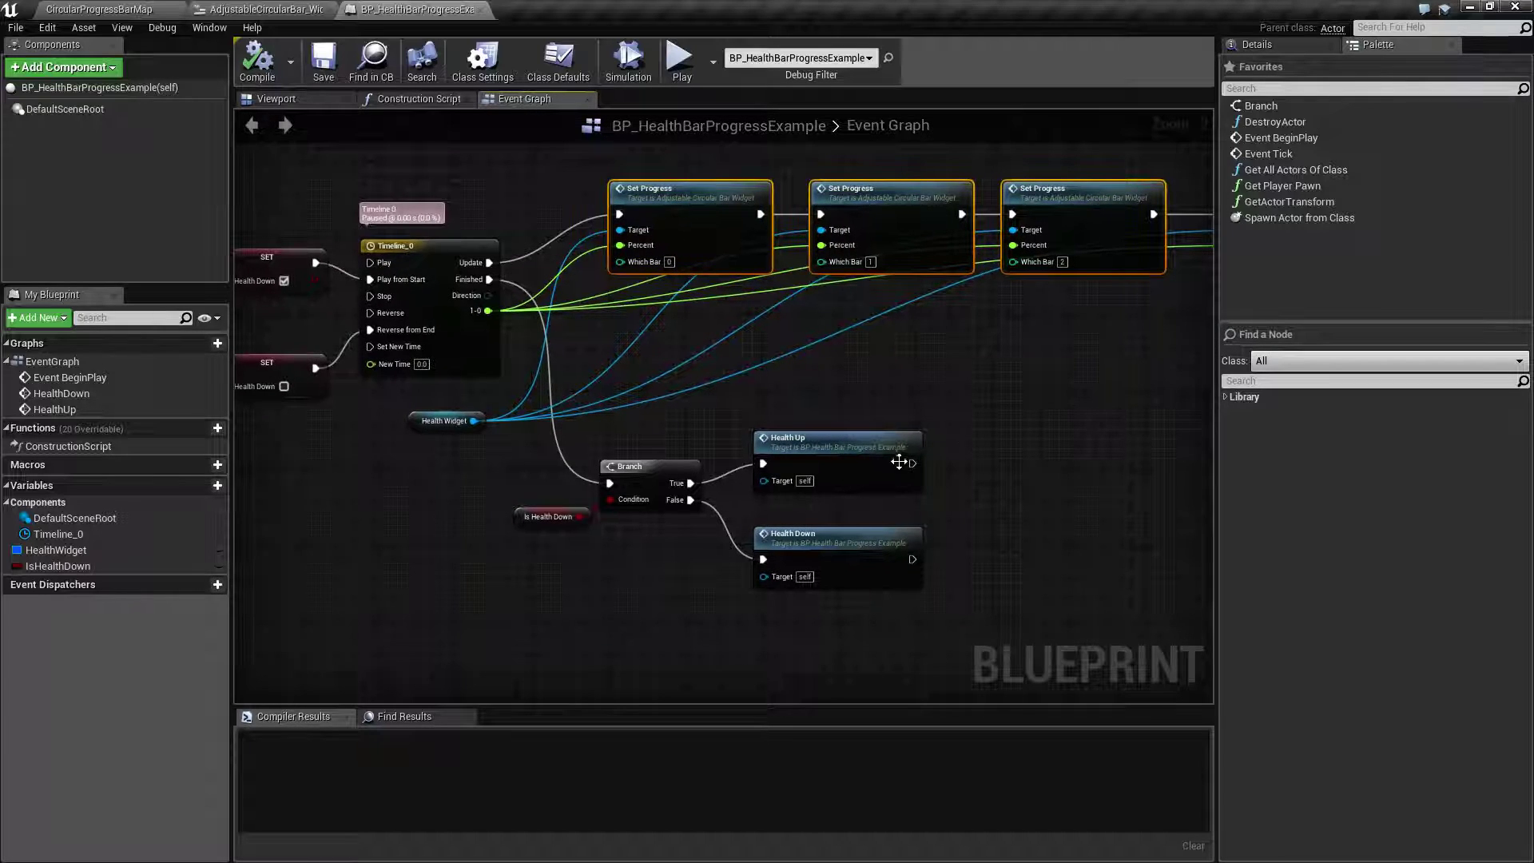
Inspect the 1-0 curve of Timeline_0 and the Set Progress calls it drives for Which Bar 0 to 3
{"action": "scroll", "coordinate": [1057, 373], "scroll_direction": "up", "scroll_amount": 2}
{"action": "right_click_drag", "start_coordinate": [967, 346], "coordinate": [1015, 479]}
{"action": "scroll", "coordinate": [437, 449], "scroll_direction": "down", "scroll_amount": 1}
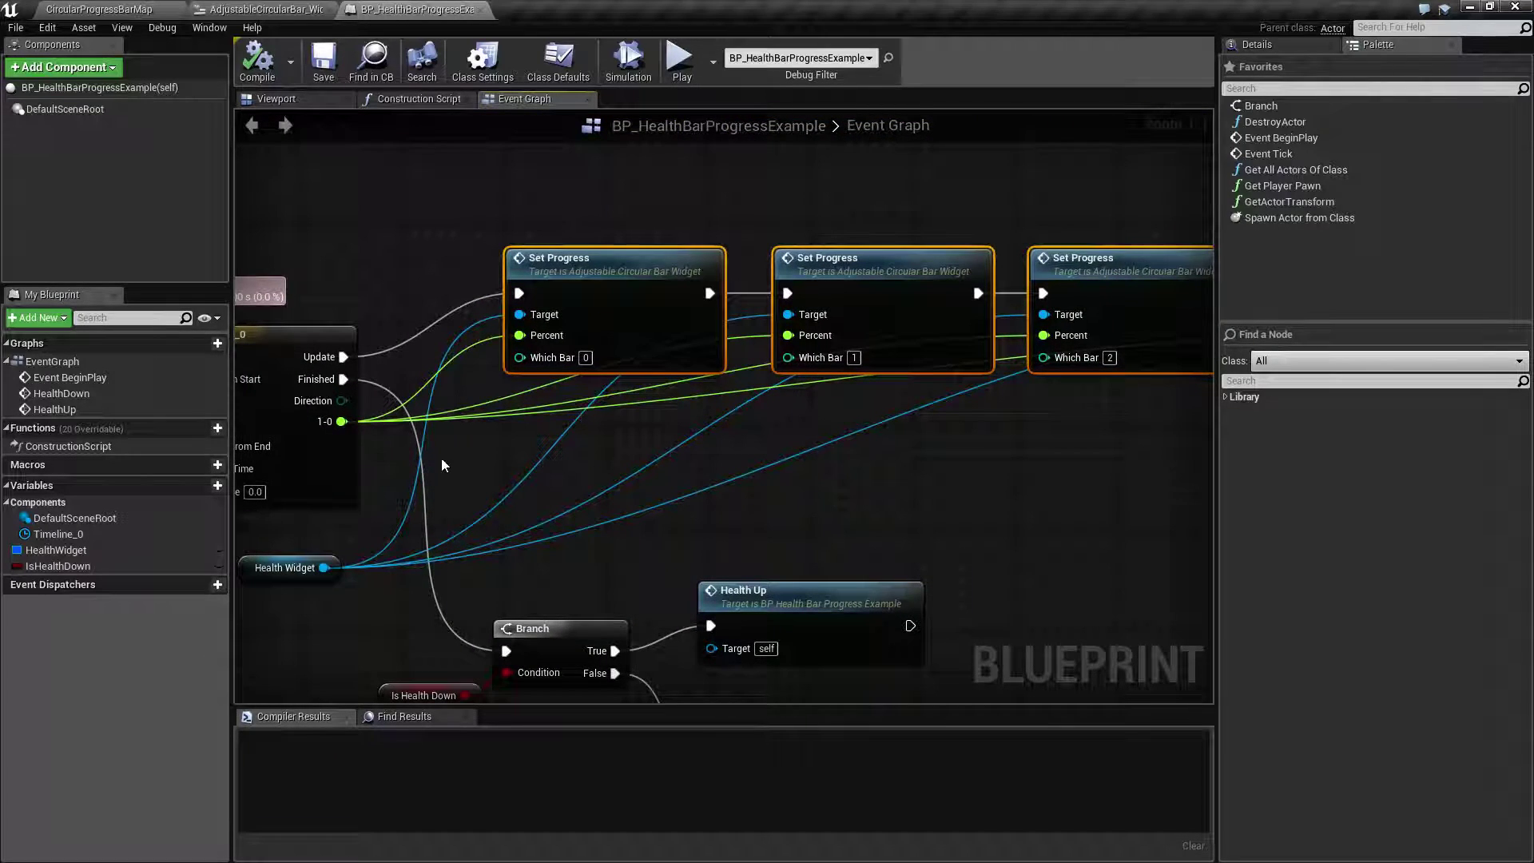
{"action": "right_click_drag", "start_coordinate": [438, 449], "coordinate": [590, 438]}
{"action": "double_click", "coordinate": [415, 319]}
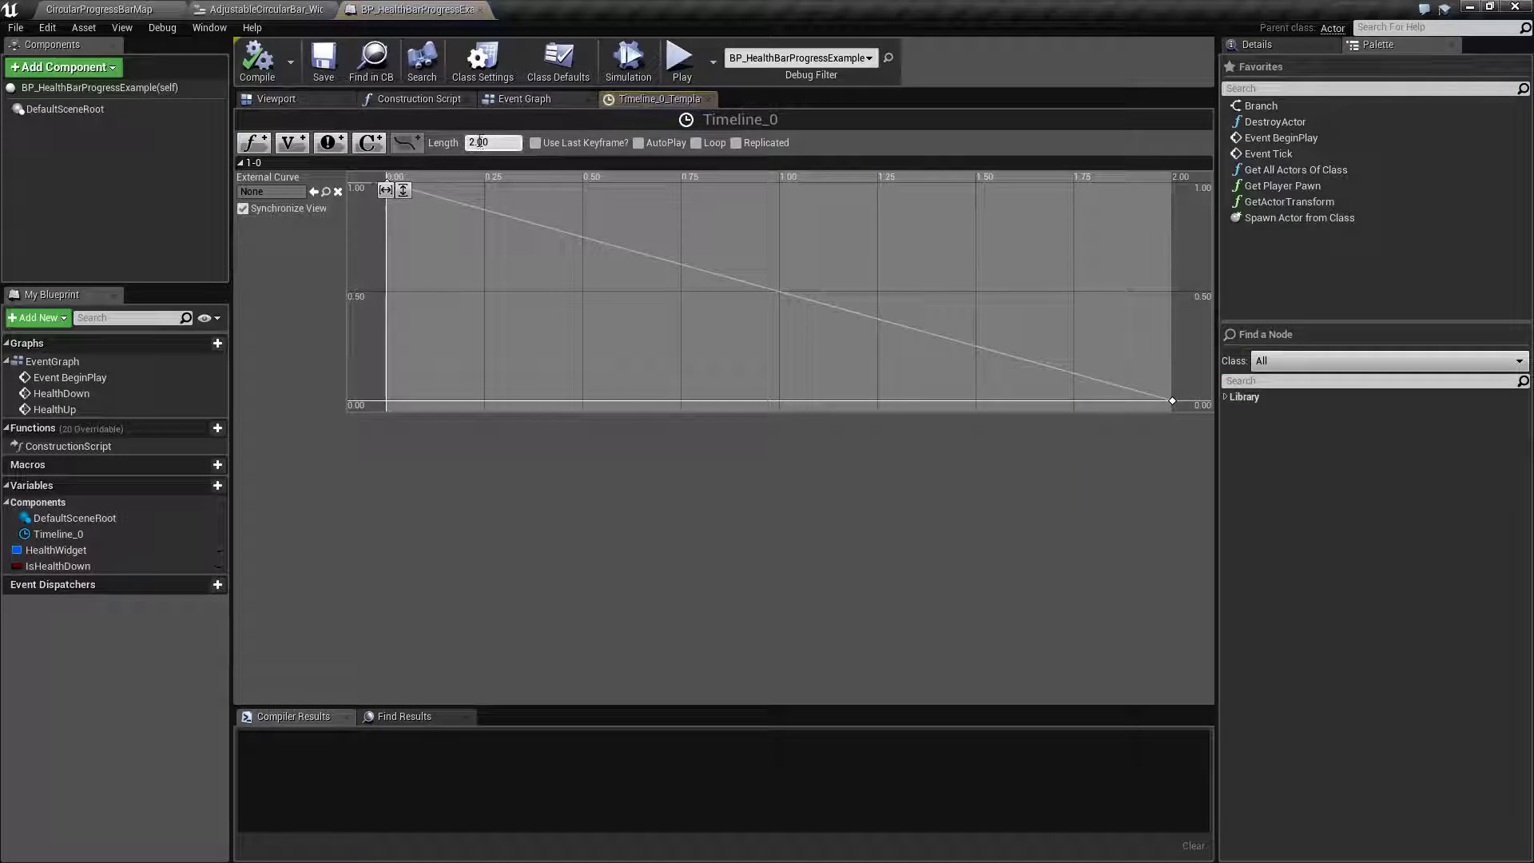
{"action": "left_click", "coordinate": [708, 98]}
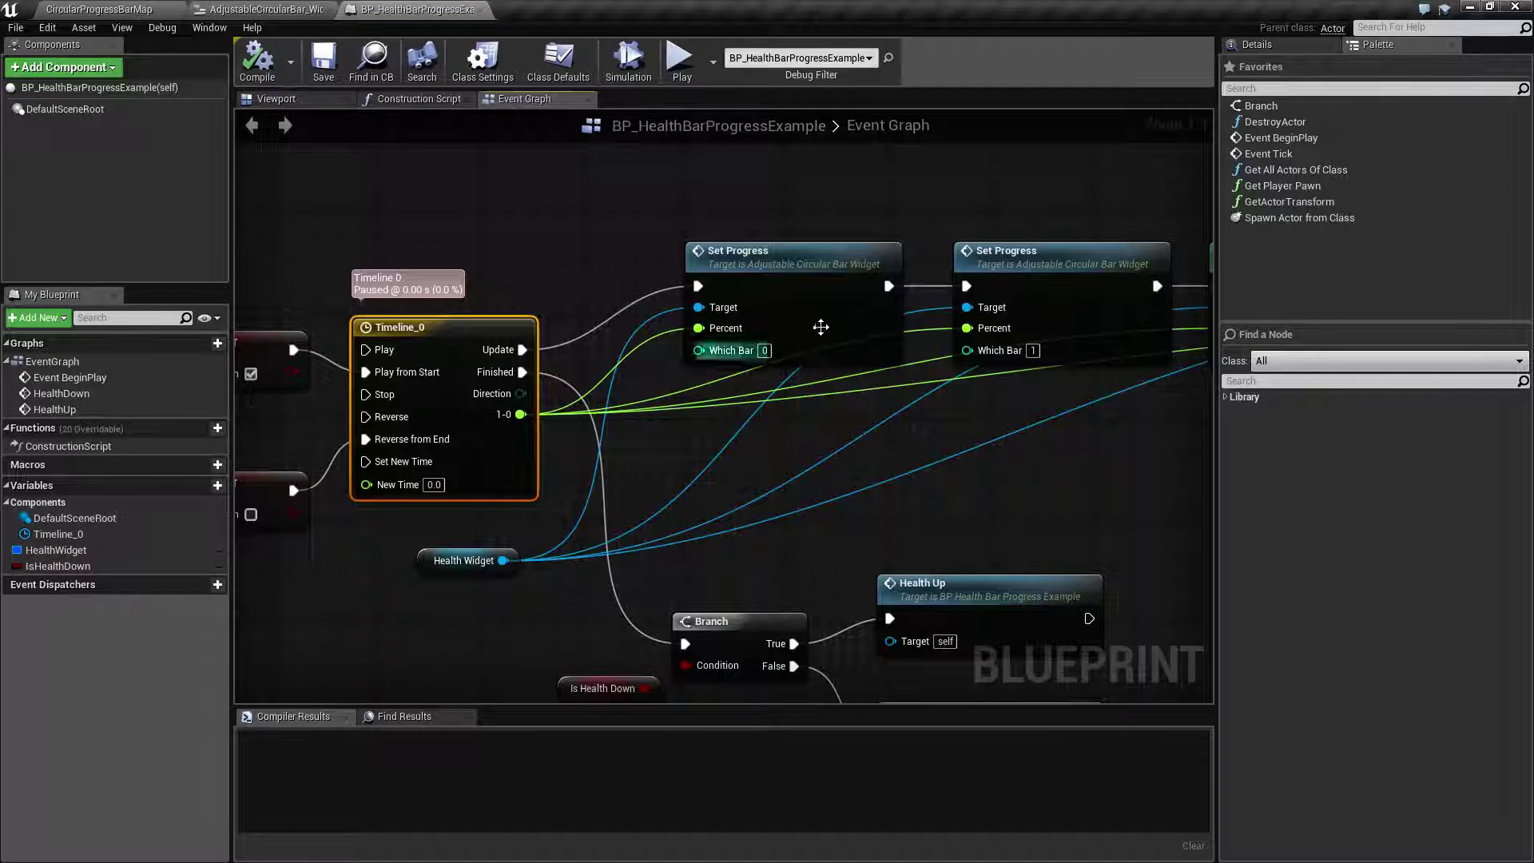
{"action": "scroll", "coordinate": [871, 460], "scroll_direction": "down", "scroll_amount": 2}
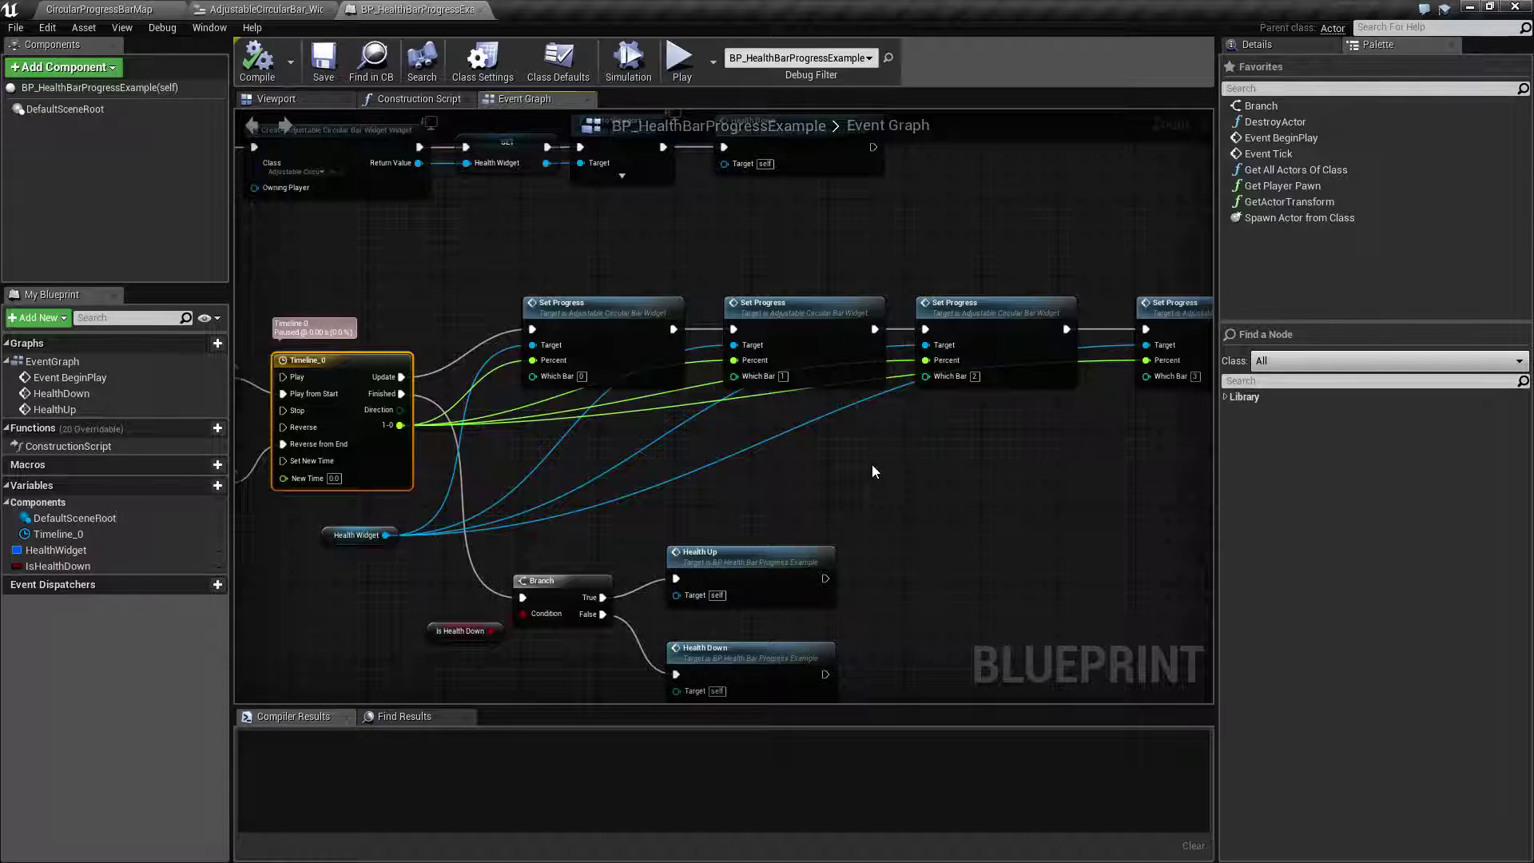
{"action": "right_click_drag", "start_coordinate": [923, 468], "coordinate": [803, 475]}
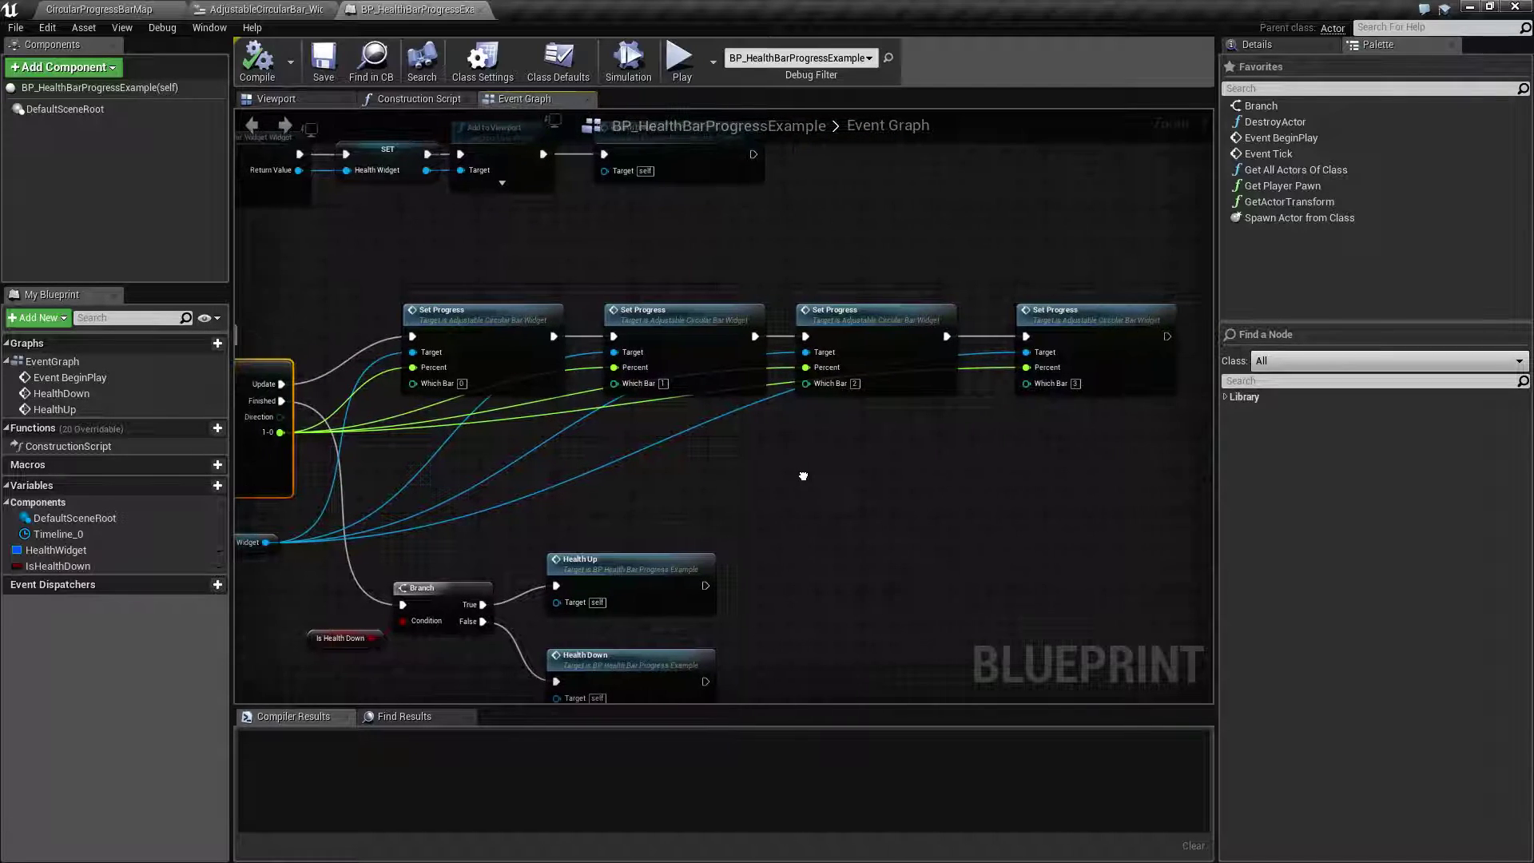
{"action": "left_click_drag", "start_coordinate": [604, 263], "coordinate": [1079, 436]}
{"action": "right_click_drag", "start_coordinate": [913, 463], "coordinate": [1079, 458]}
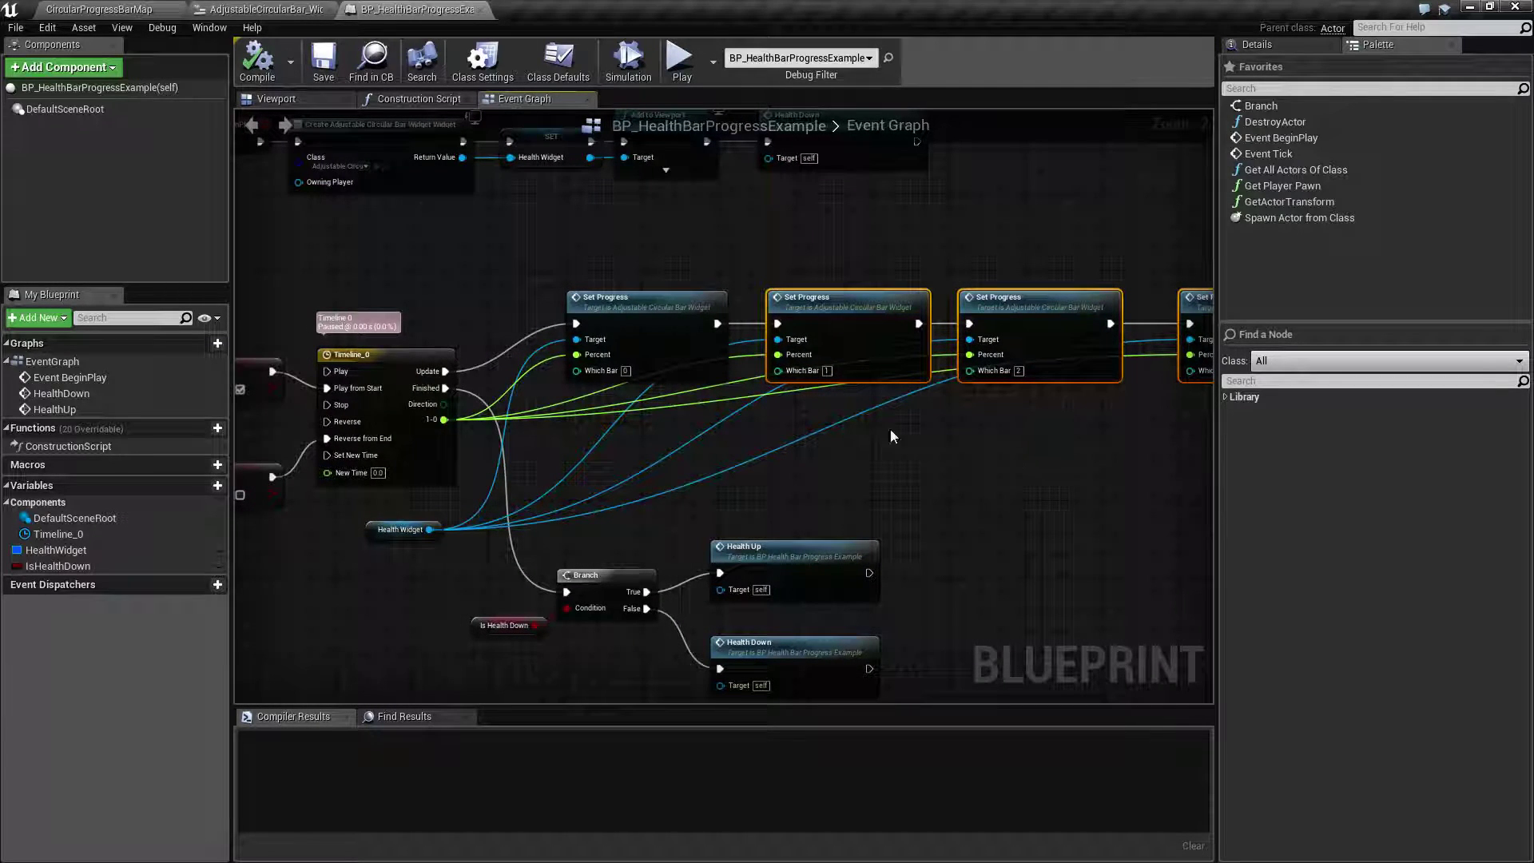
Compile BP_HealthBarProgressExample and play CircularProgressBarMap to watch the three-colour ring animate, ending the play session
{"action": "left_click", "coordinate": [257, 62]}
{"action": "right_click_drag", "start_coordinate": [518, 286], "coordinate": [567, 293]}
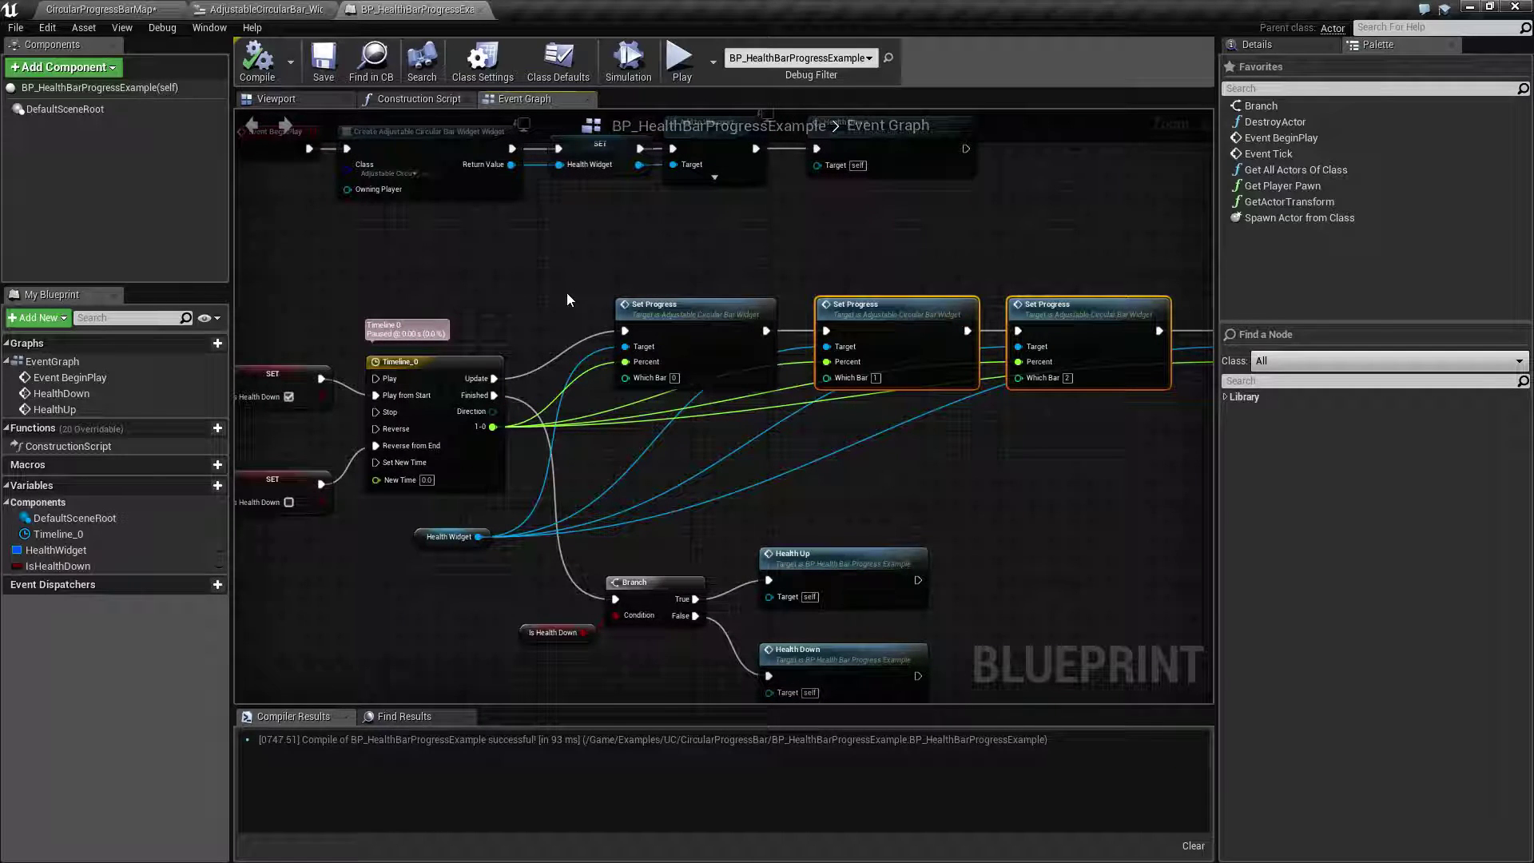
{"action": "left_click", "coordinate": [137, 9]}
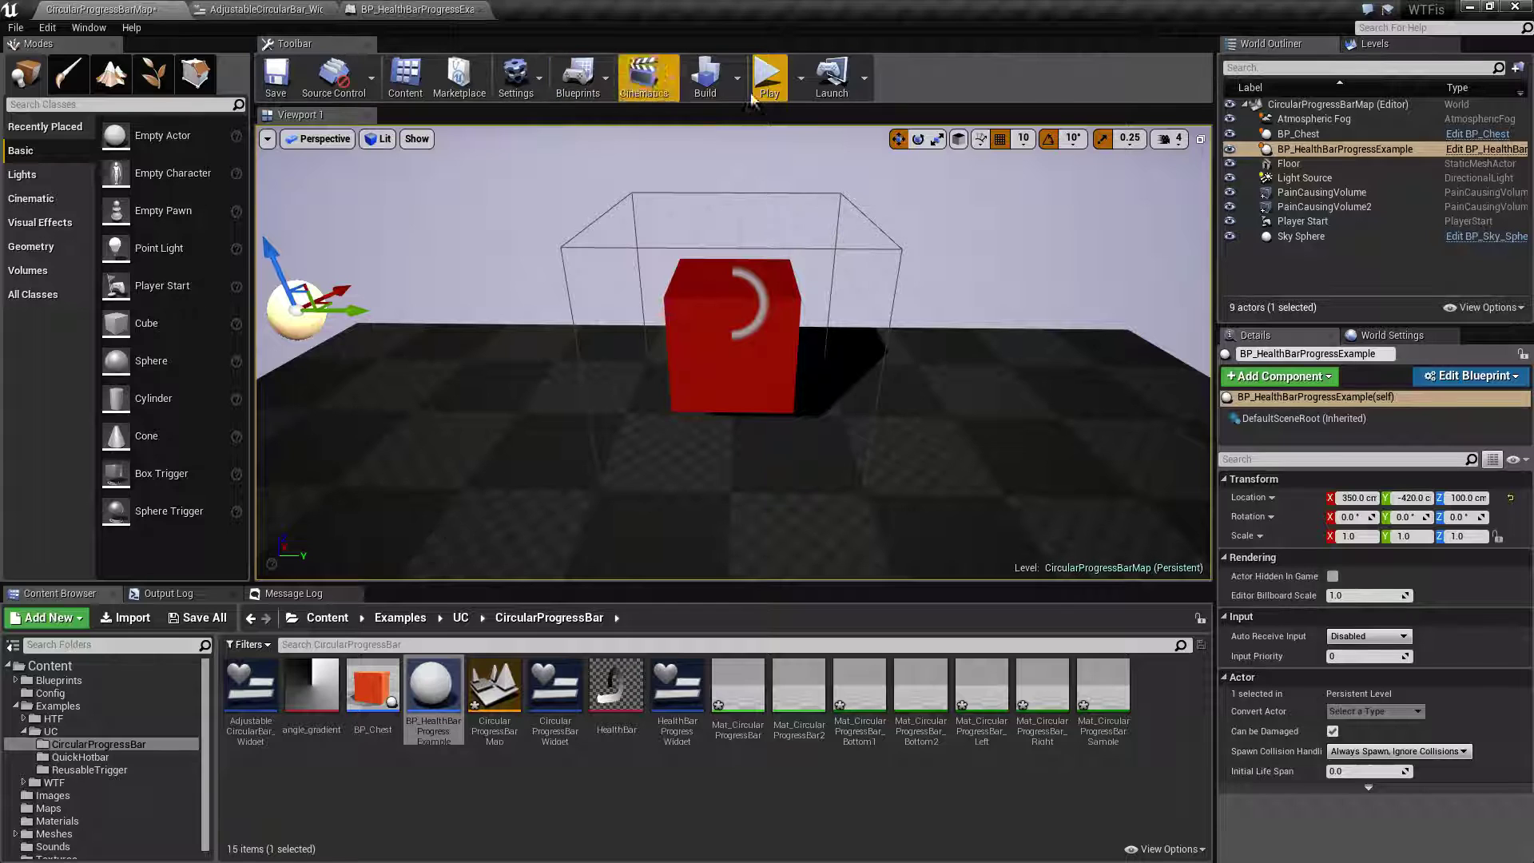
{"action": "left_click", "coordinate": [755, 78]}
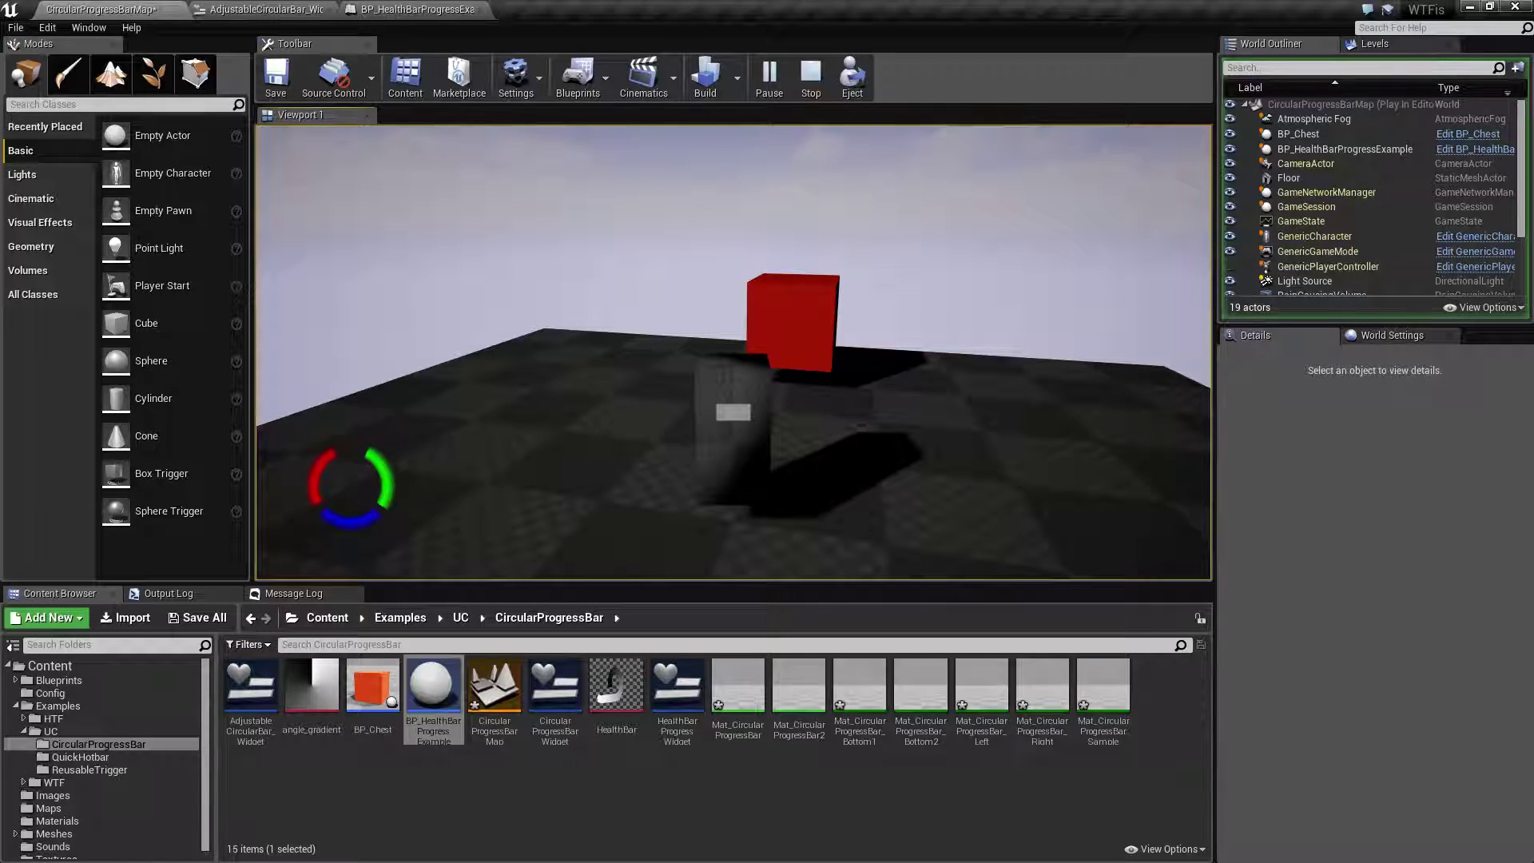
{"action": "key", "text": "Escape"}
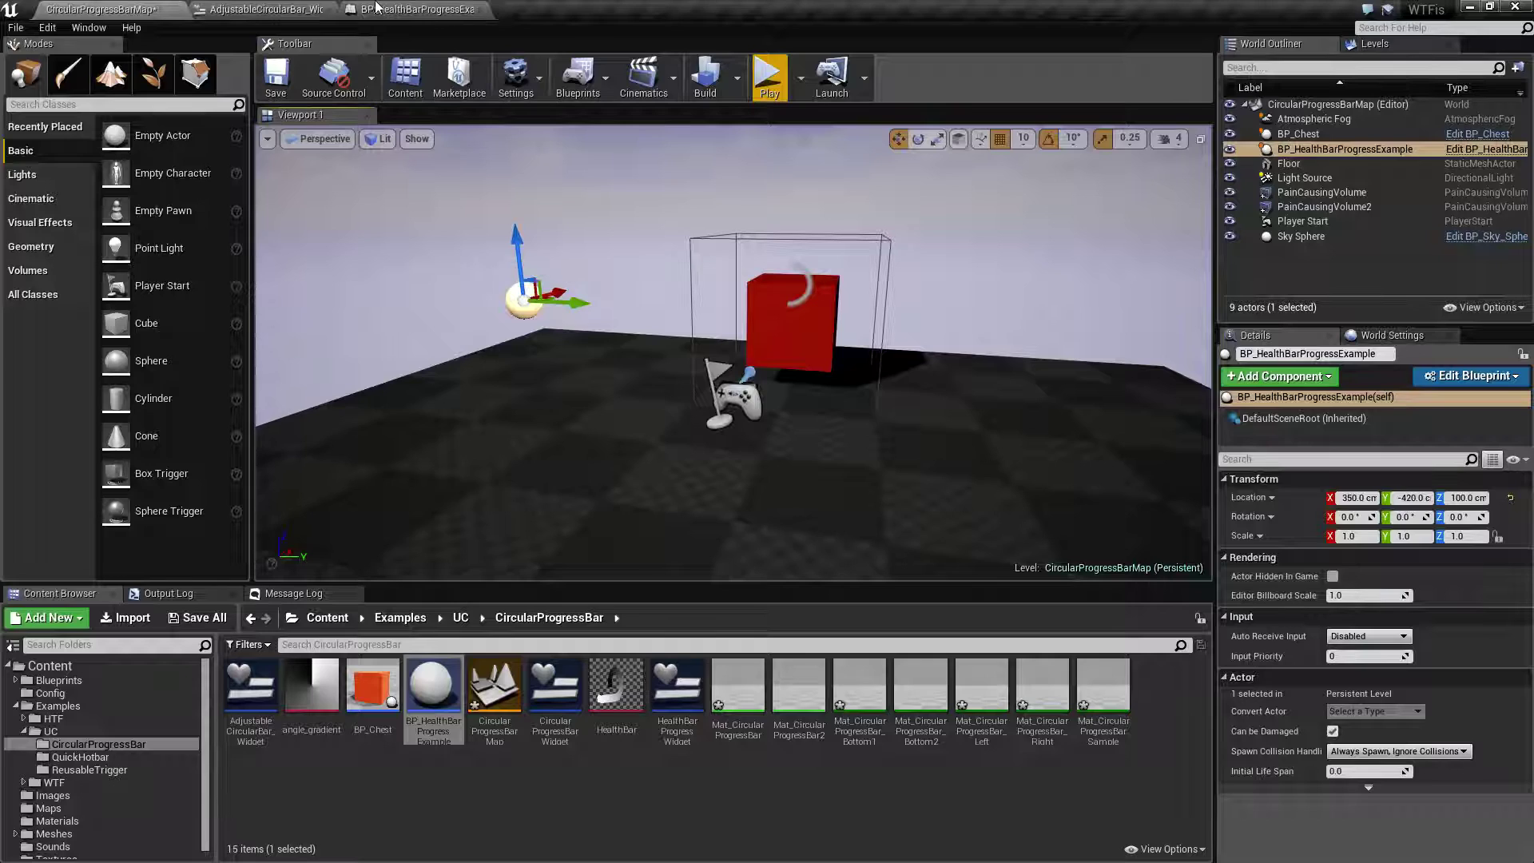
Hide LeftBarImage and RightBarImage in the designer view of AdjustableCircularBar_Widget
{"action": "left_click", "coordinate": [264, 8]}
{"action": "left_click", "coordinate": [1372, 61]}
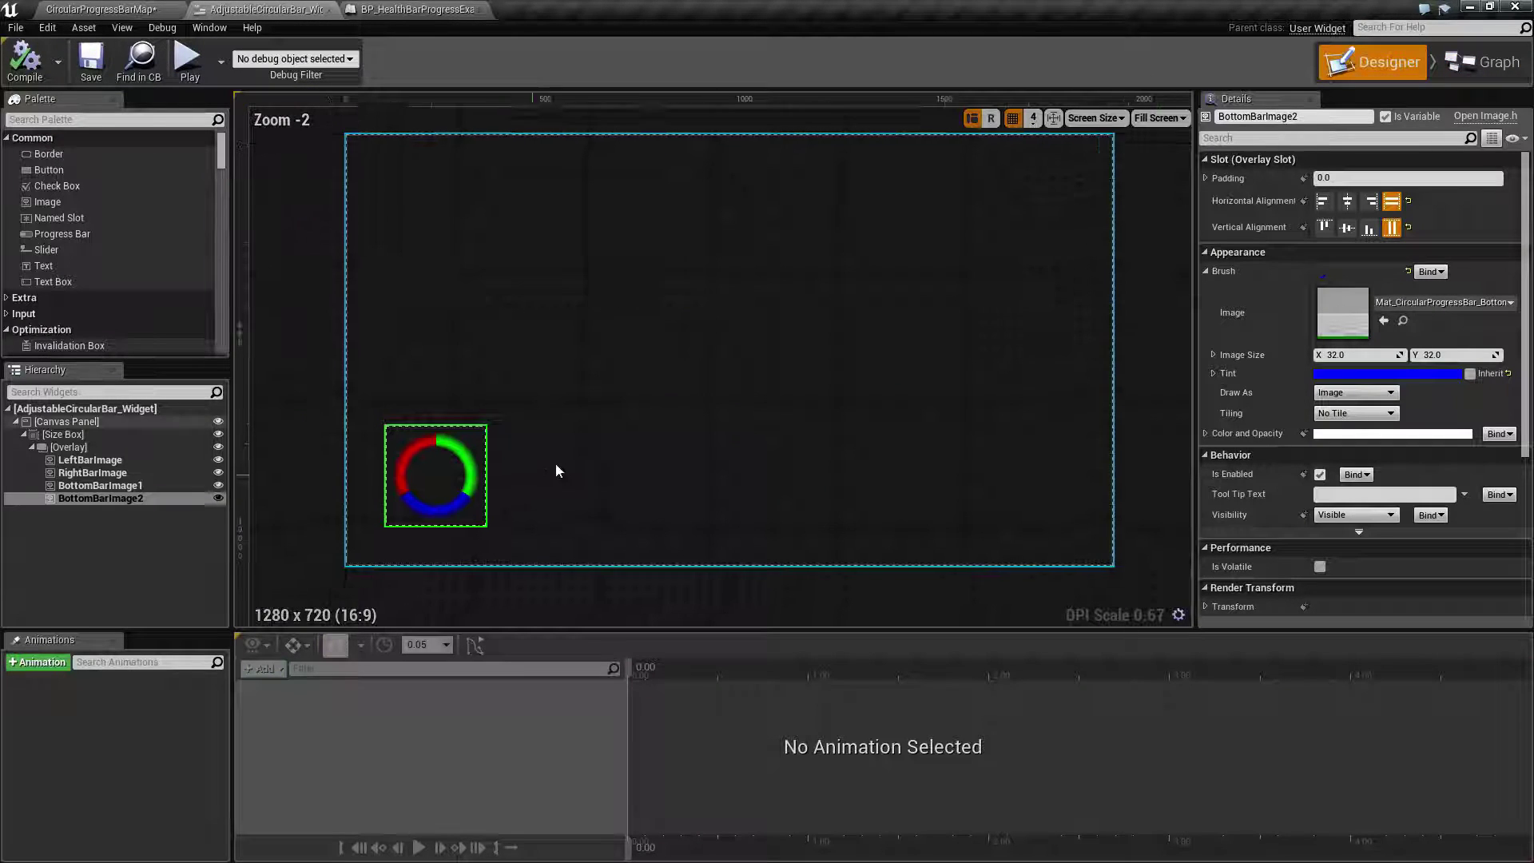
{"action": "scroll", "coordinate": [721, 398], "scroll_direction": "up", "scroll_amount": 3}
{"action": "right_click_drag", "start_coordinate": [717, 451], "coordinate": [974, 434]}
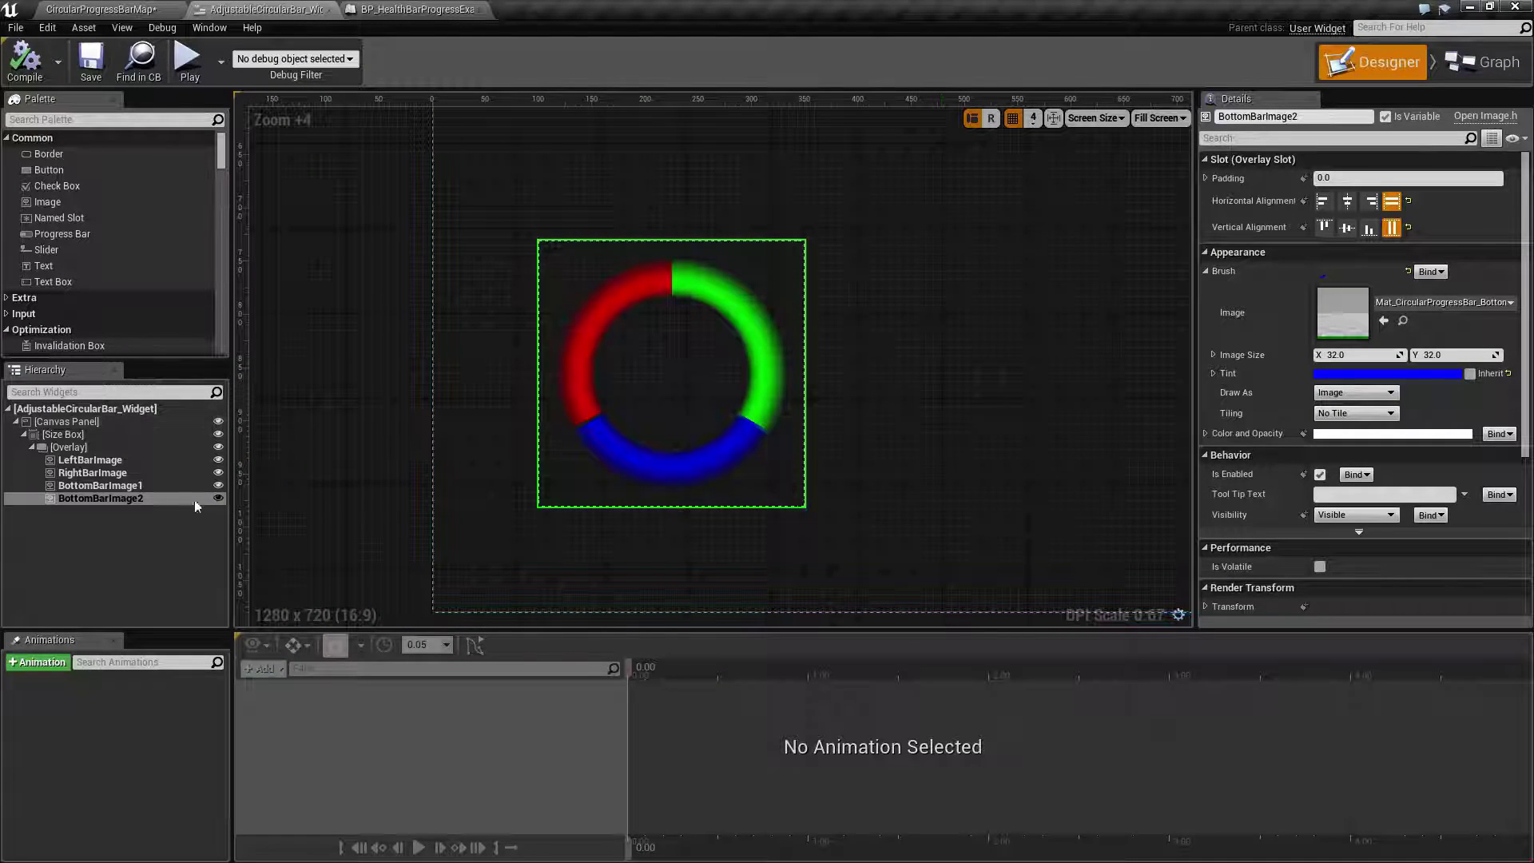
{"action": "left_click", "coordinate": [142, 486], "text": "shift"}
{"action": "left_click", "coordinate": [218, 459]}
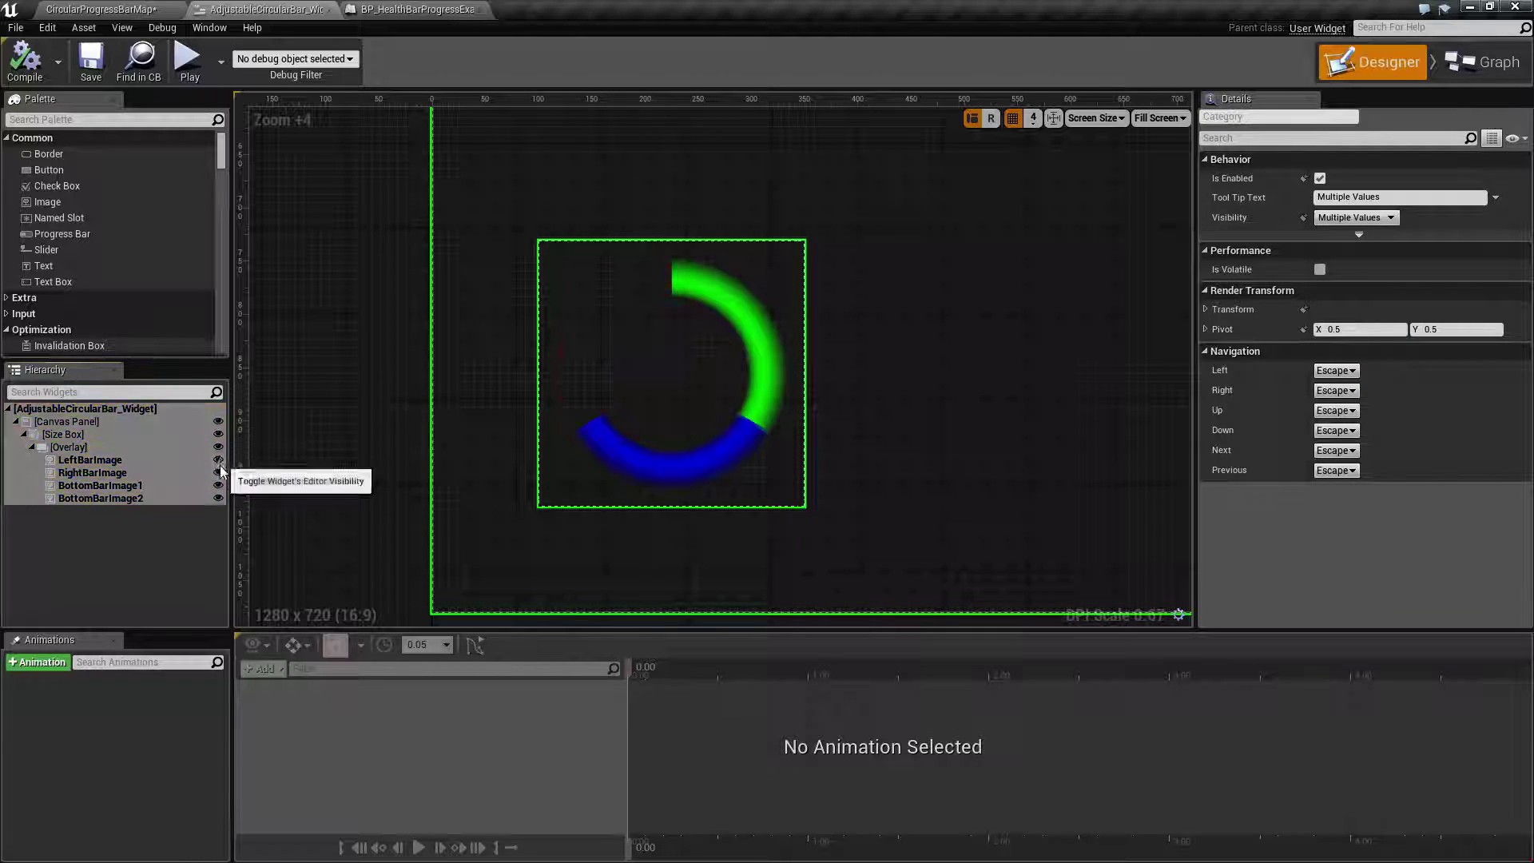
{"action": "left_click", "coordinate": [218, 472]}
Toggle the editor visibility of BottomBarImage1 and BottomBarImage2 off and on to compare the two halves of the blue segment
{"action": "left_click", "coordinate": [218, 485]}
{"action": "left_click", "coordinate": [218, 485]}
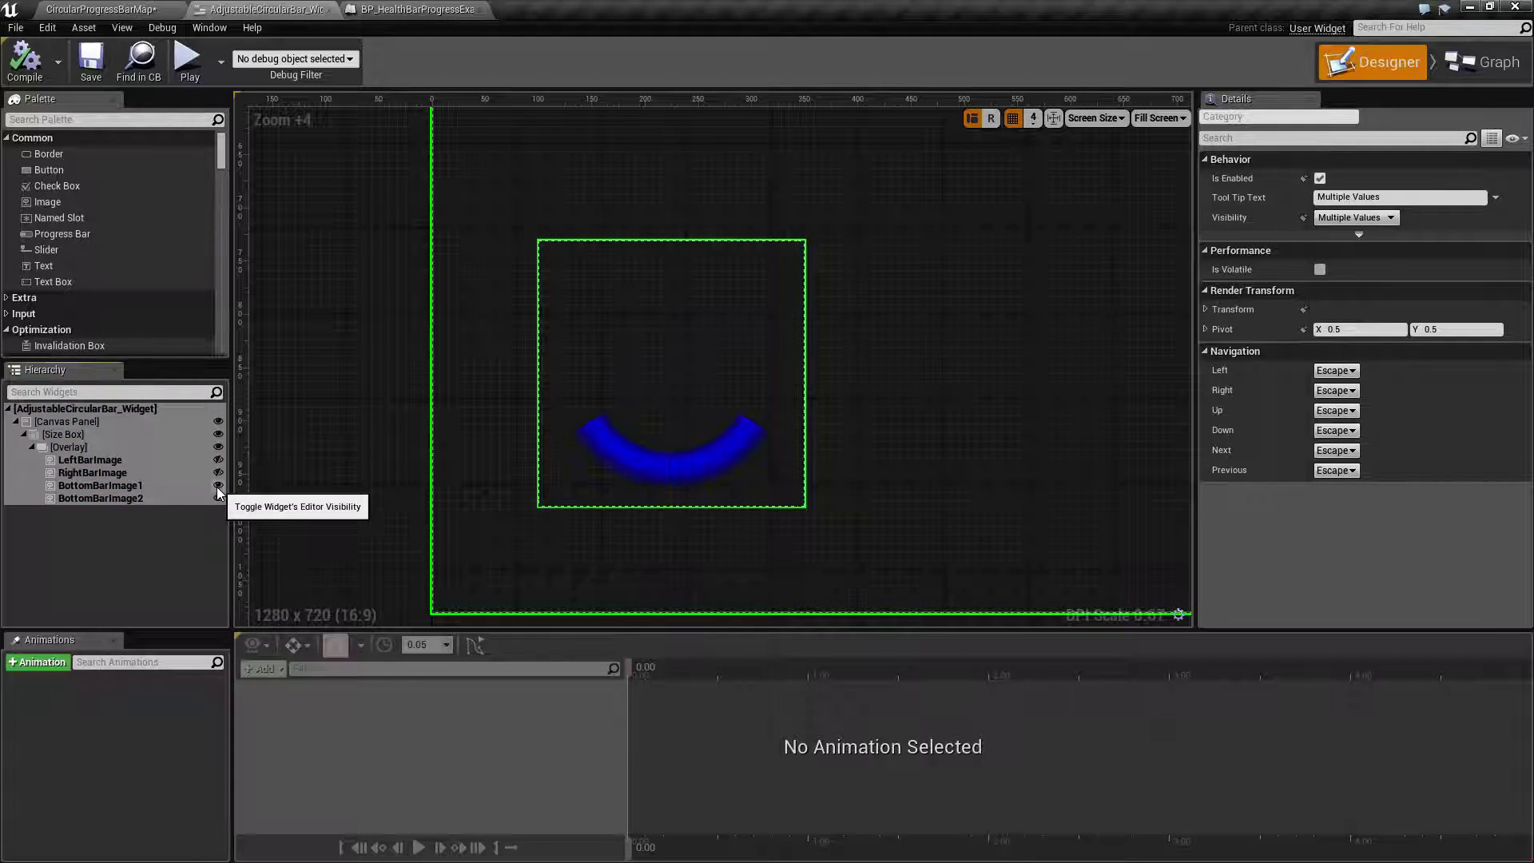
{"action": "left_click", "coordinate": [219, 498]}
{"action": "left_click", "coordinate": [218, 499]}
{"action": "left_click", "coordinate": [219, 498]}
{"action": "left_click", "coordinate": [218, 499]}
{"action": "left_click", "coordinate": [218, 485]}
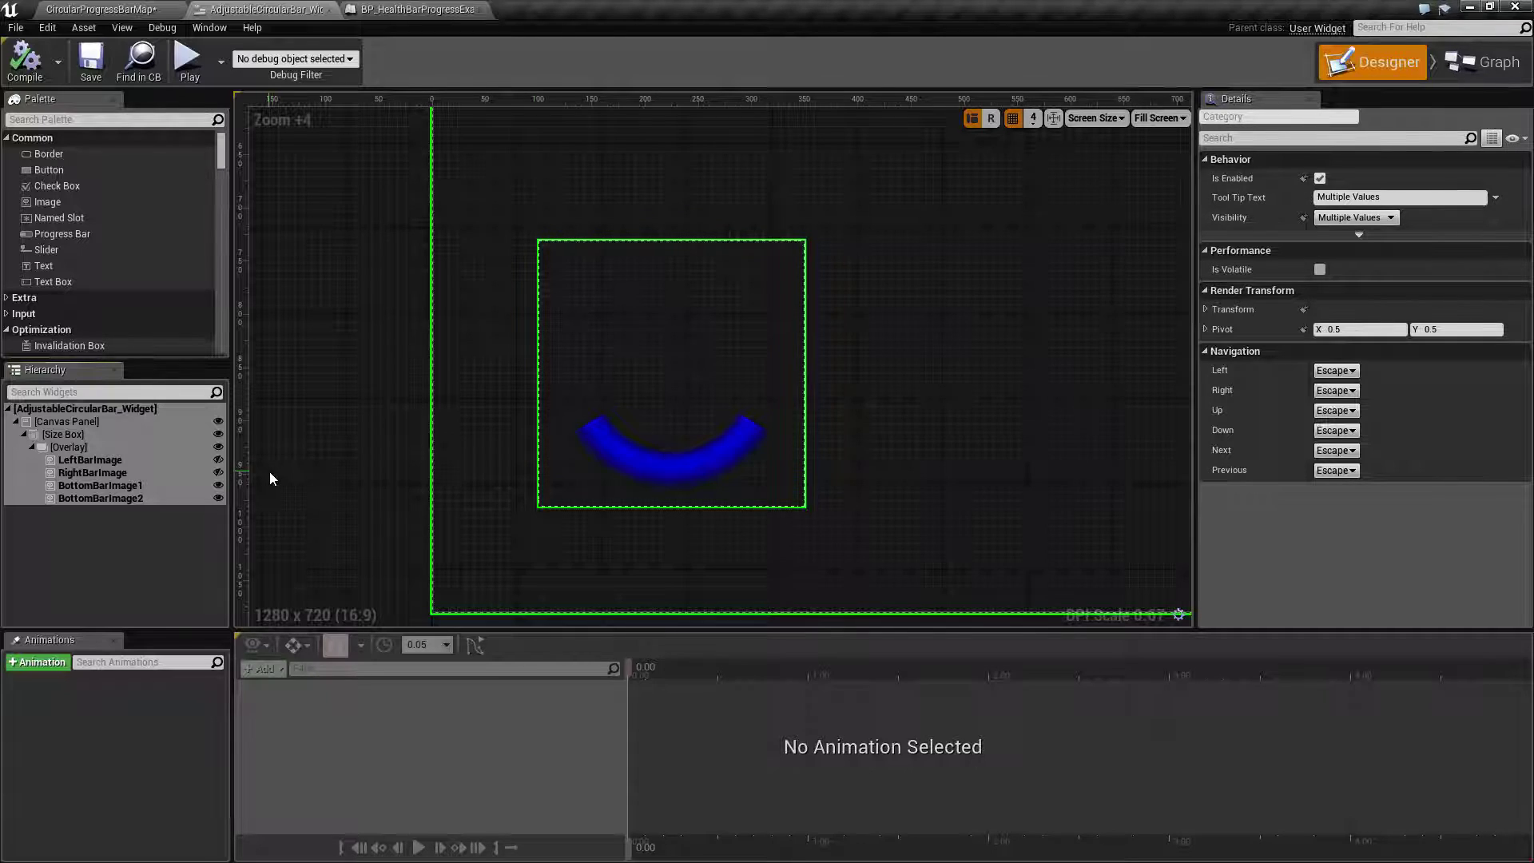
{"action": "left_click", "coordinate": [216, 486]}
{"action": "left_click", "coordinate": [217, 486]}
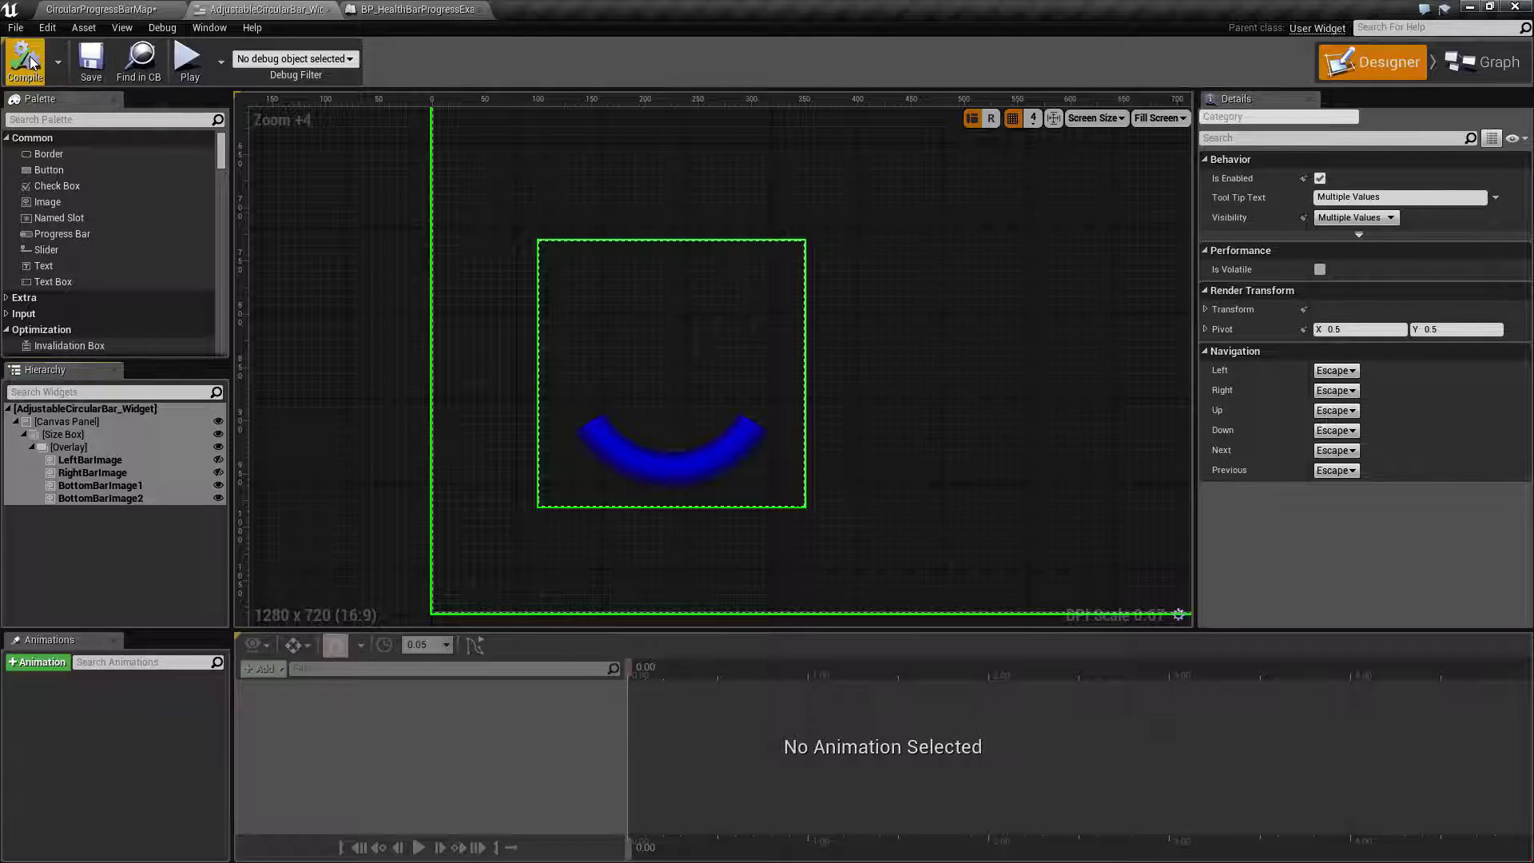
Run the game in a preview window to watch how the ring segments shrink and fill, and end the session
{"action": "left_click", "coordinate": [188, 58]}
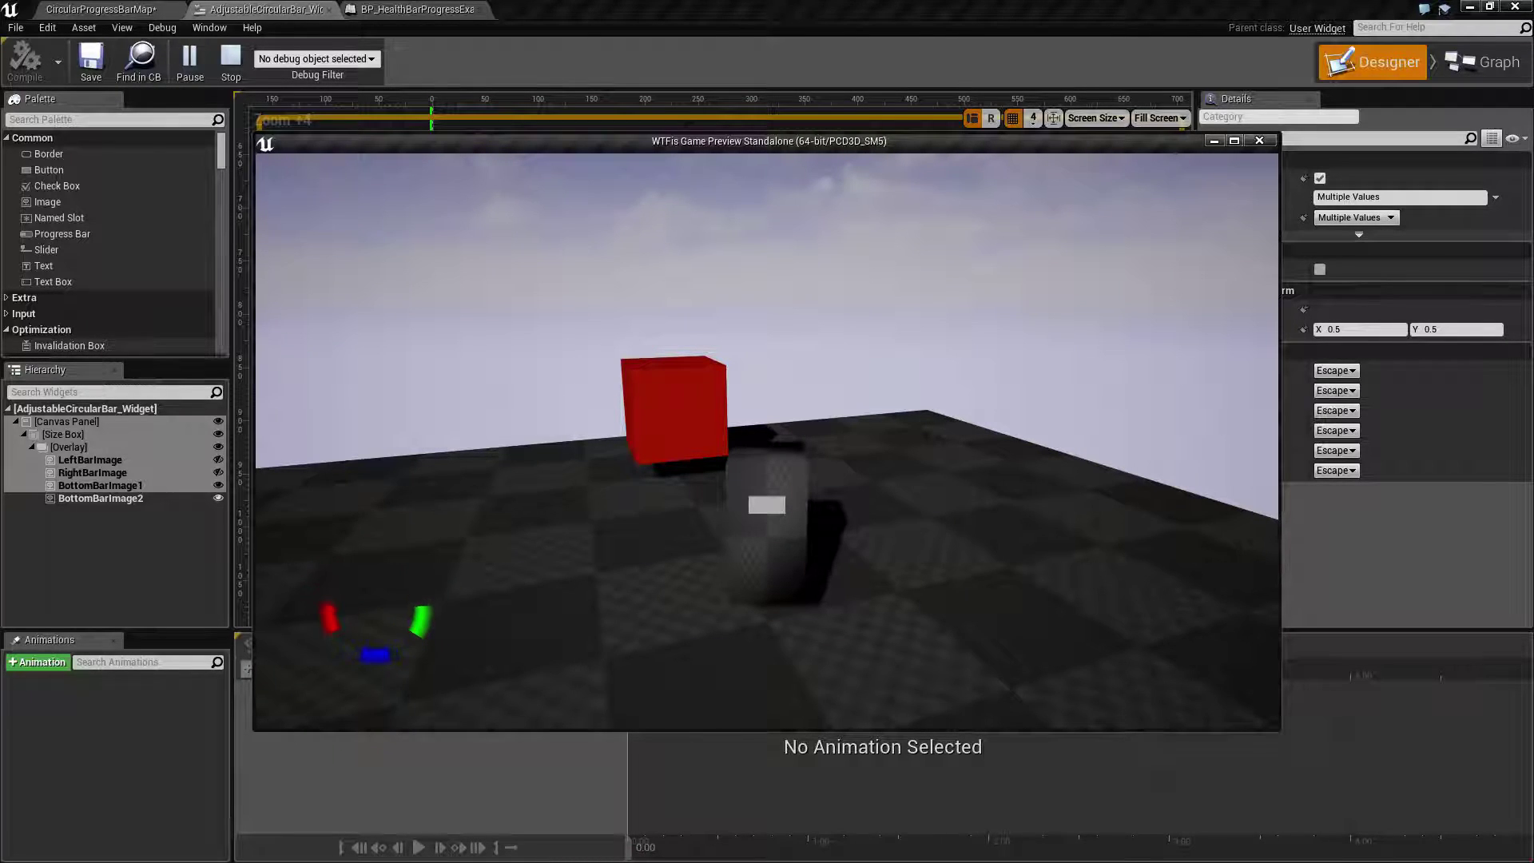
{"action": "key", "text": "Escape"}
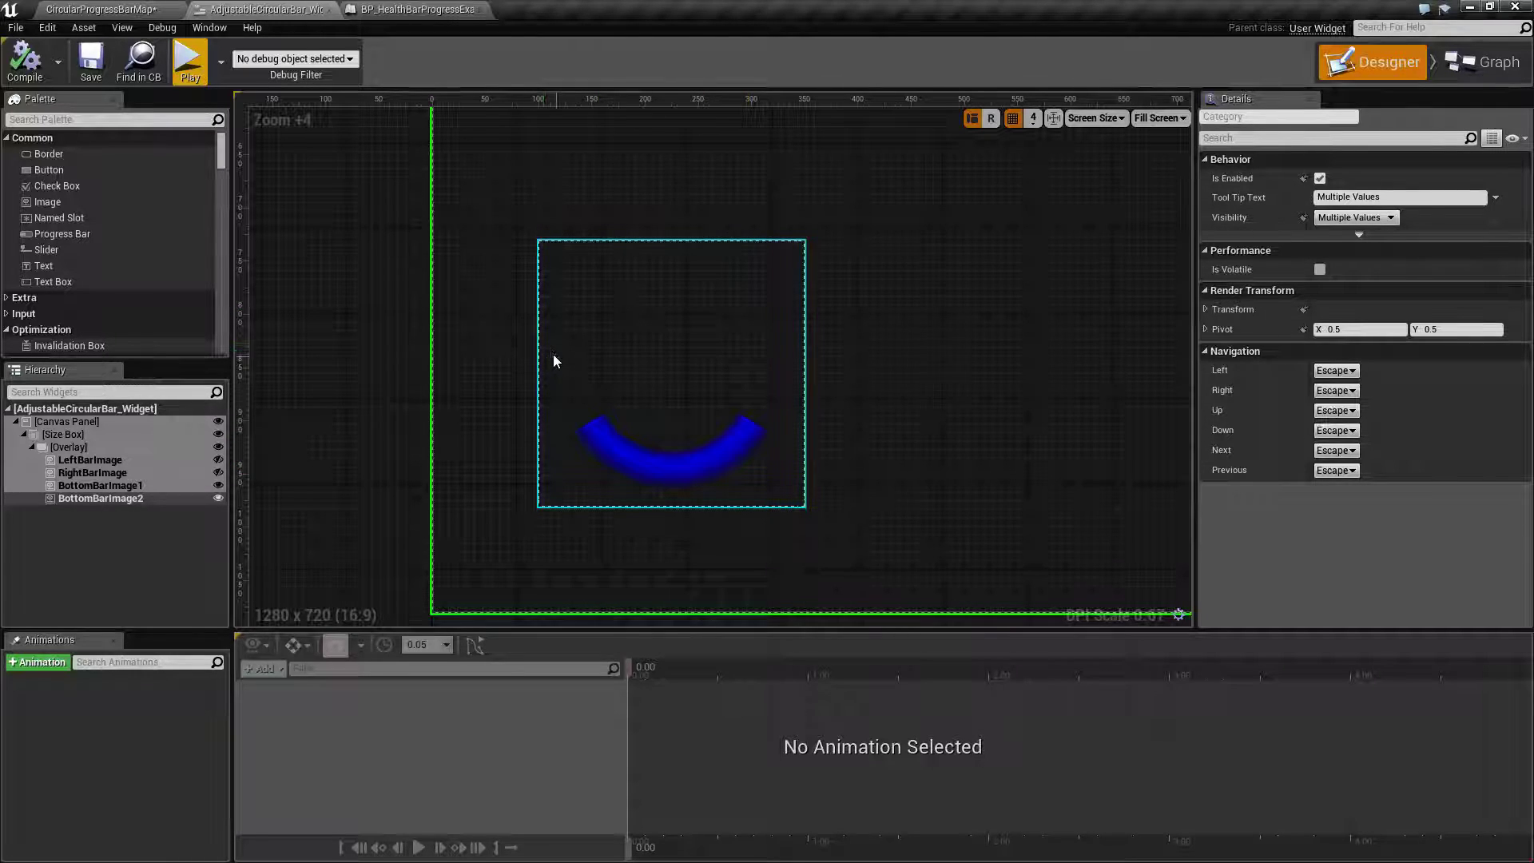
Examine the brush and render settings of BottomBarImage2, BottomBarImage1 and RightBarImage
{"action": "left_click", "coordinate": [155, 498]}
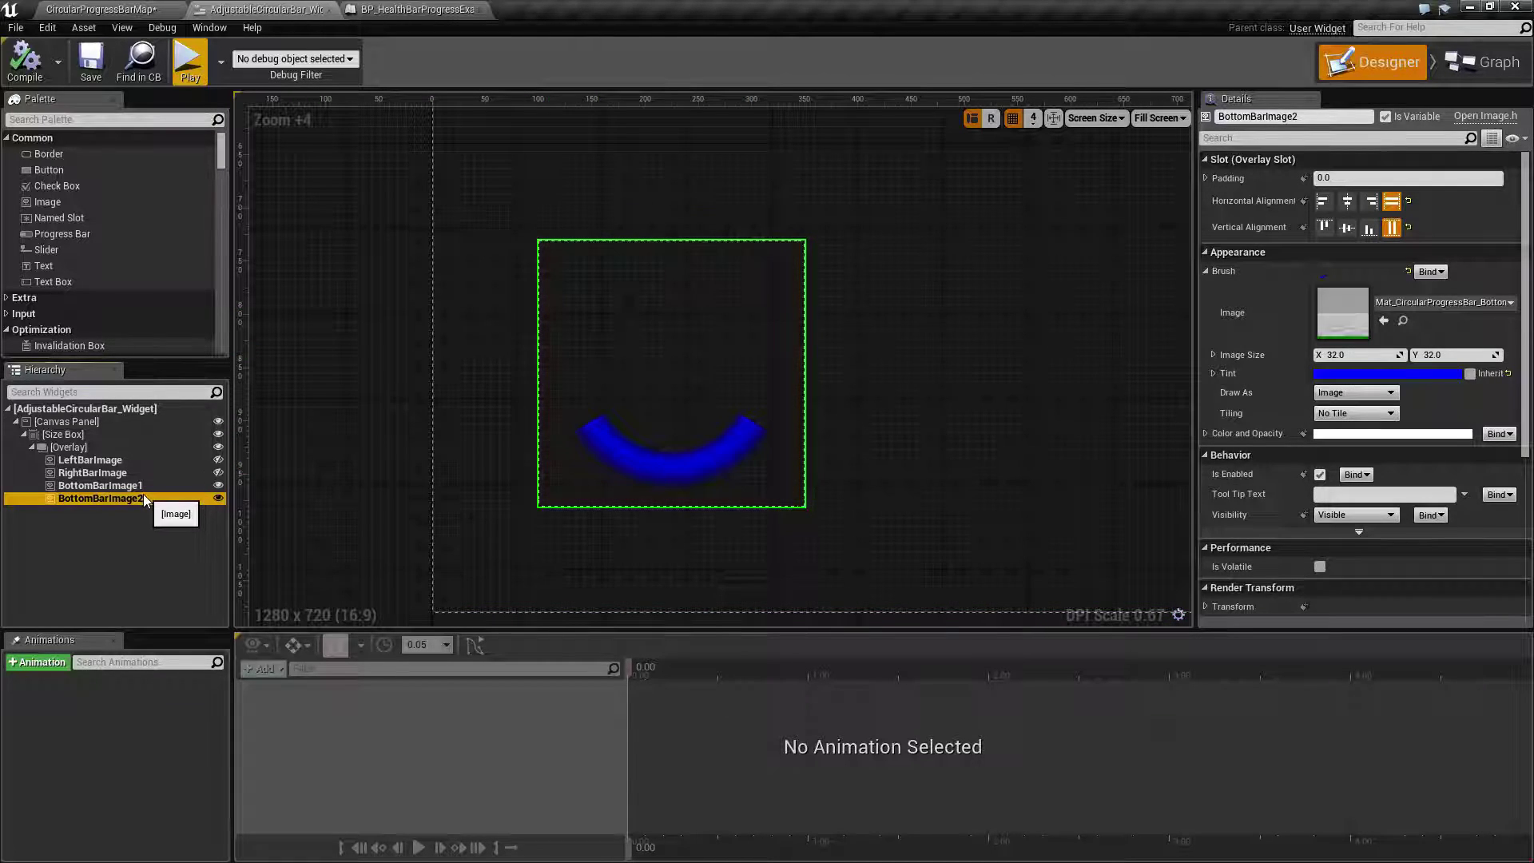
{"action": "left_click", "coordinate": [153, 486]}
{"action": "left_click", "coordinate": [140, 473]}
{"action": "scroll", "coordinate": [1273, 435], "scroll_direction": "down", "scroll_amount": 3}
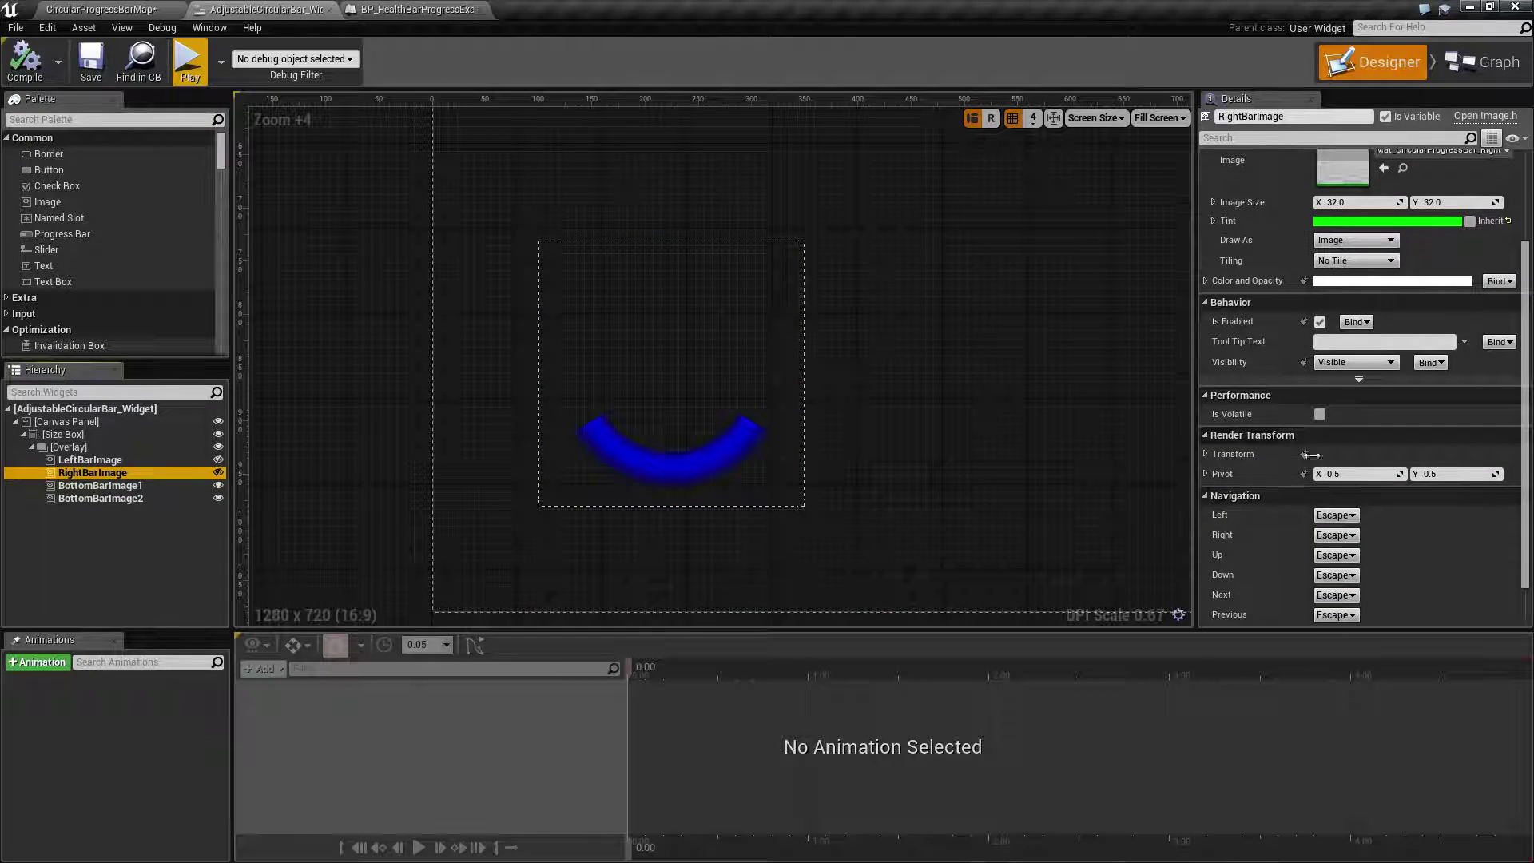
{"action": "scroll", "coordinate": [1271, 423], "scroll_direction": "up", "scroll_amount": 3}
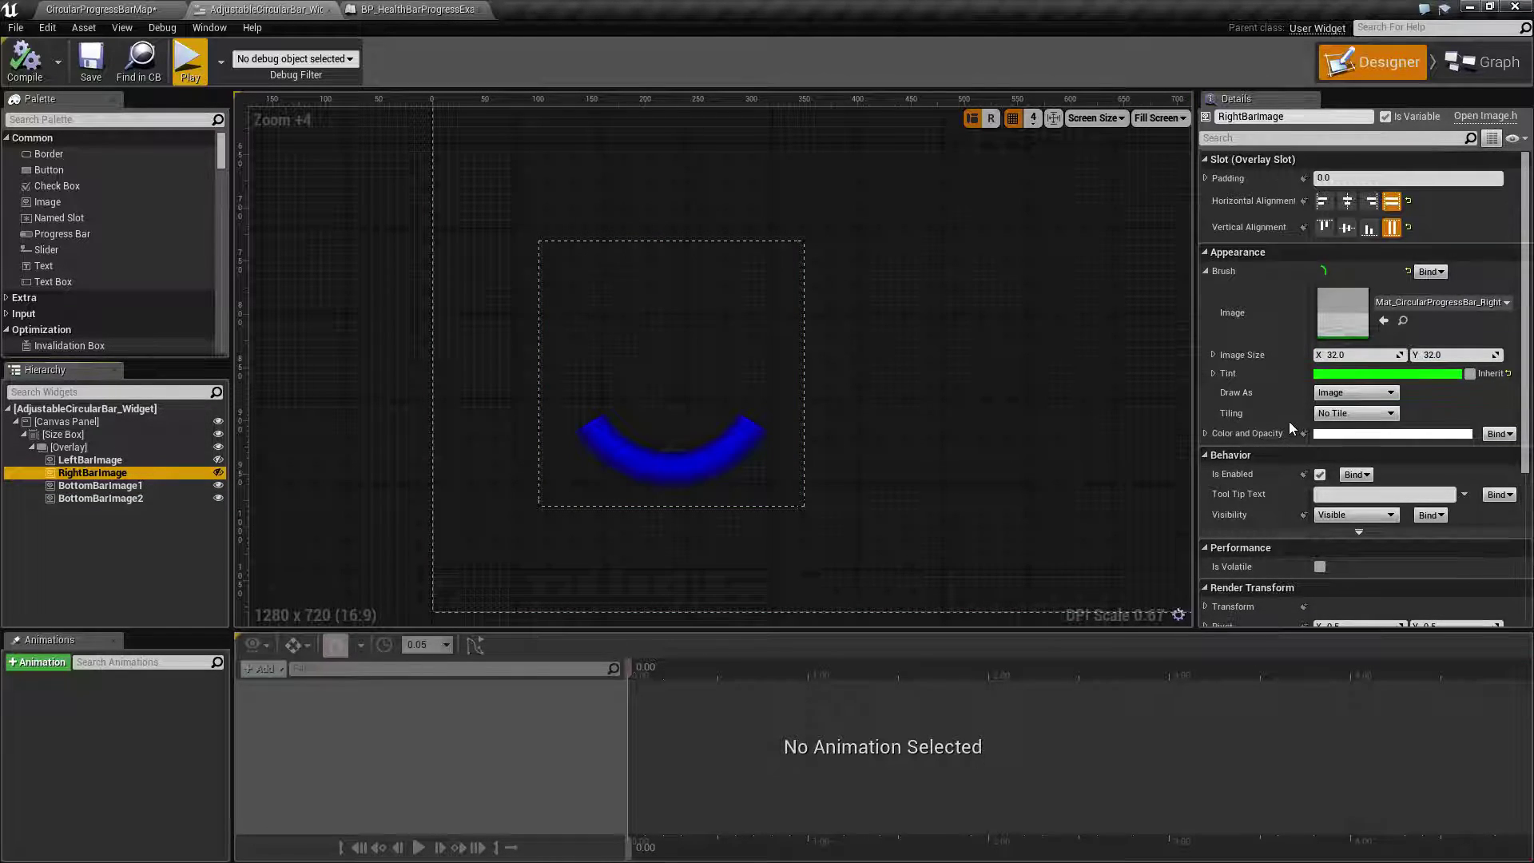
Duplicate the material instances Mat_CircularProgressBar_Bottom1 and Mat_CircularProgressBar_Bottom2 as Mat_CircularProgressBar_Bottom3 and Mat_CircularProgressBar_Bottom4
{"action": "left_click", "coordinate": [159, 8]}
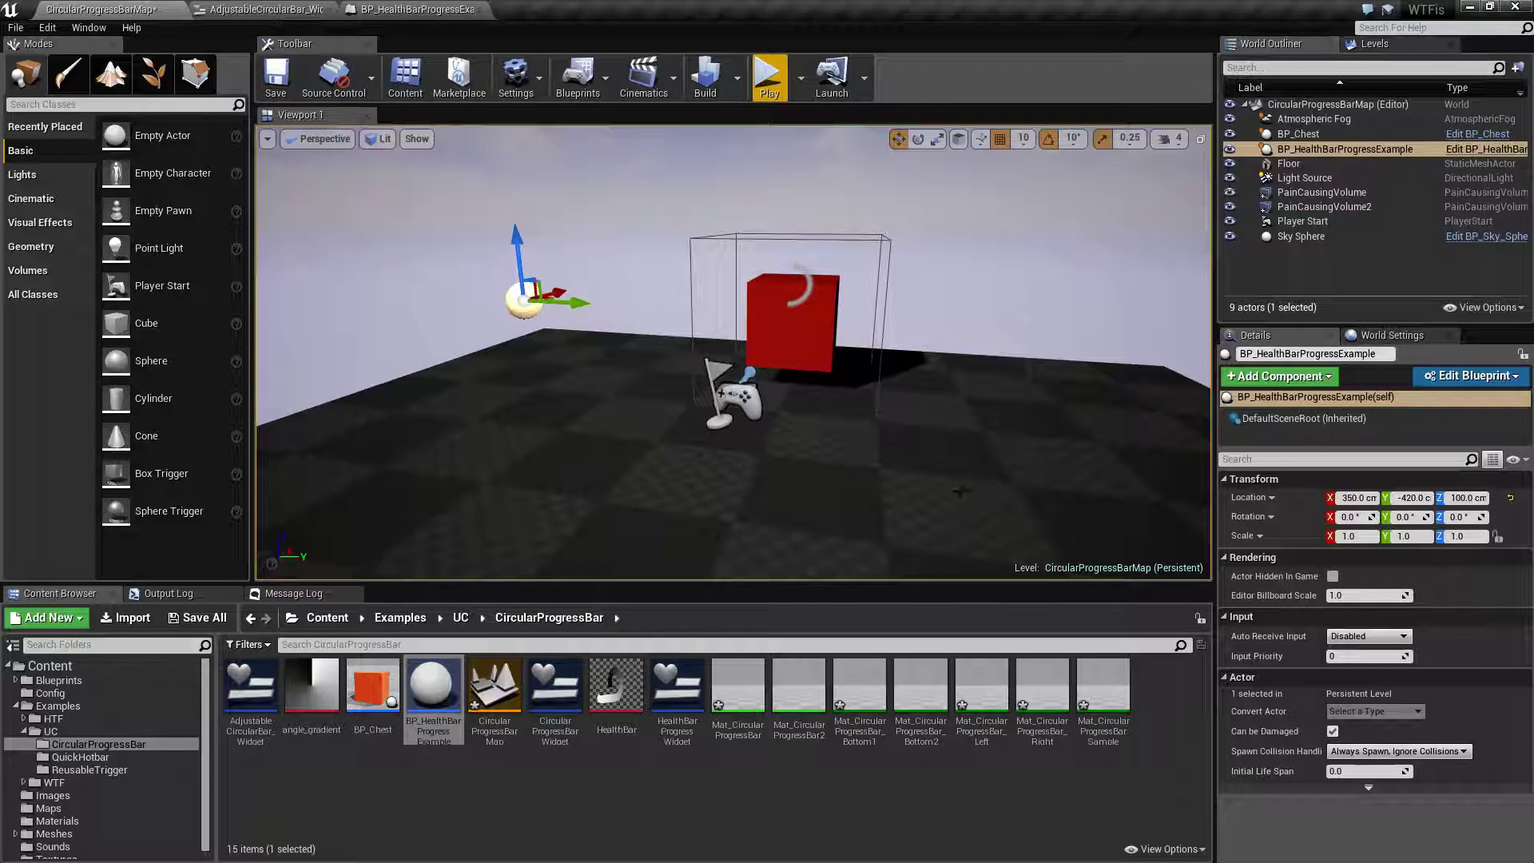
{"action": "left_click", "coordinate": [859, 691]}
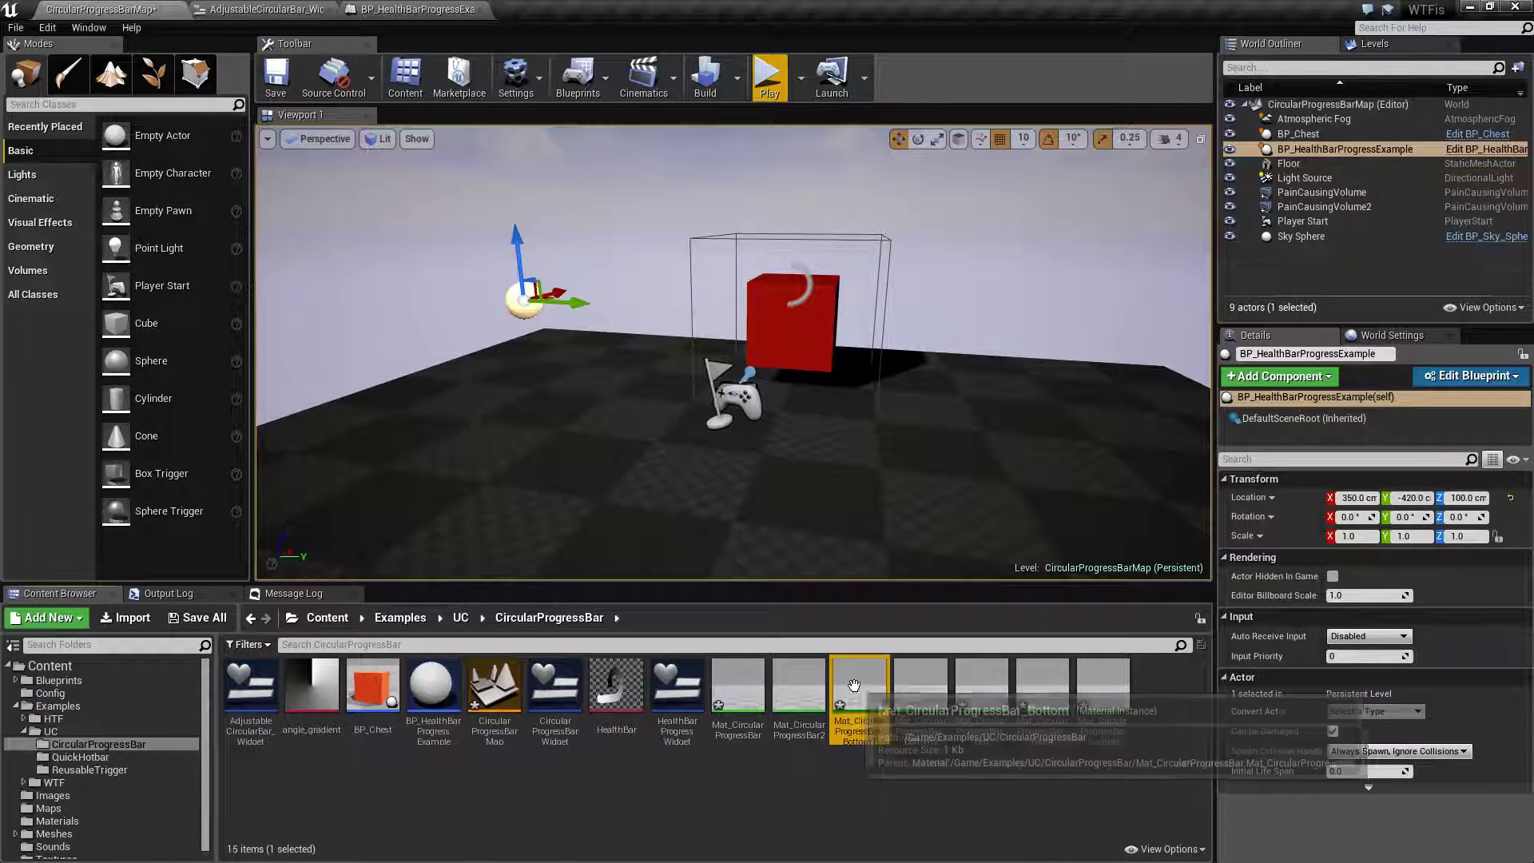
{"action": "right_click", "coordinate": [871, 695]}
{"action": "left_click", "coordinate": [965, 416]}
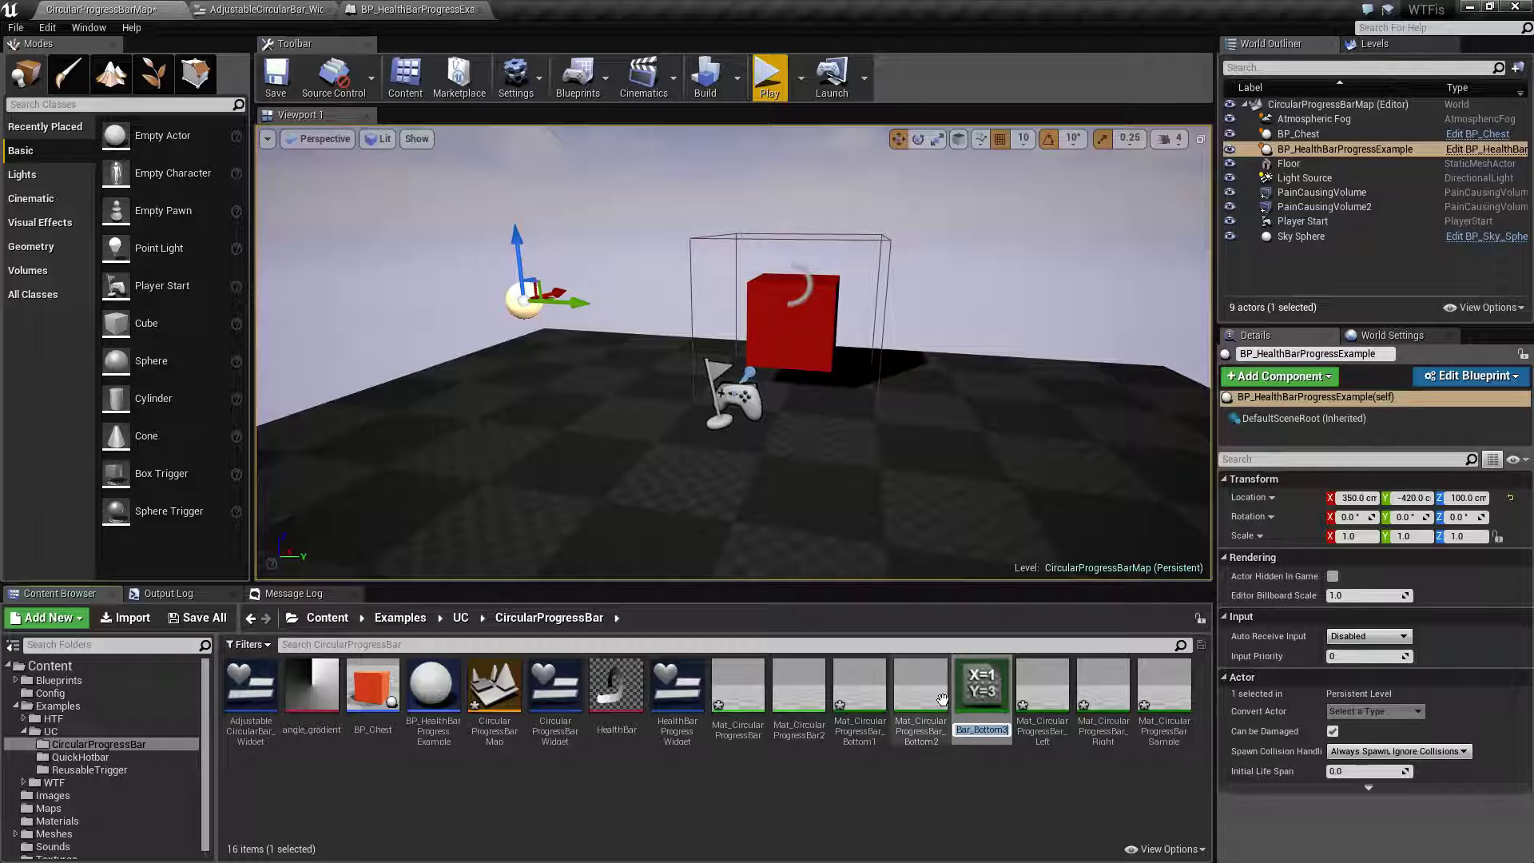
{"action": "key", "text": "Return"}
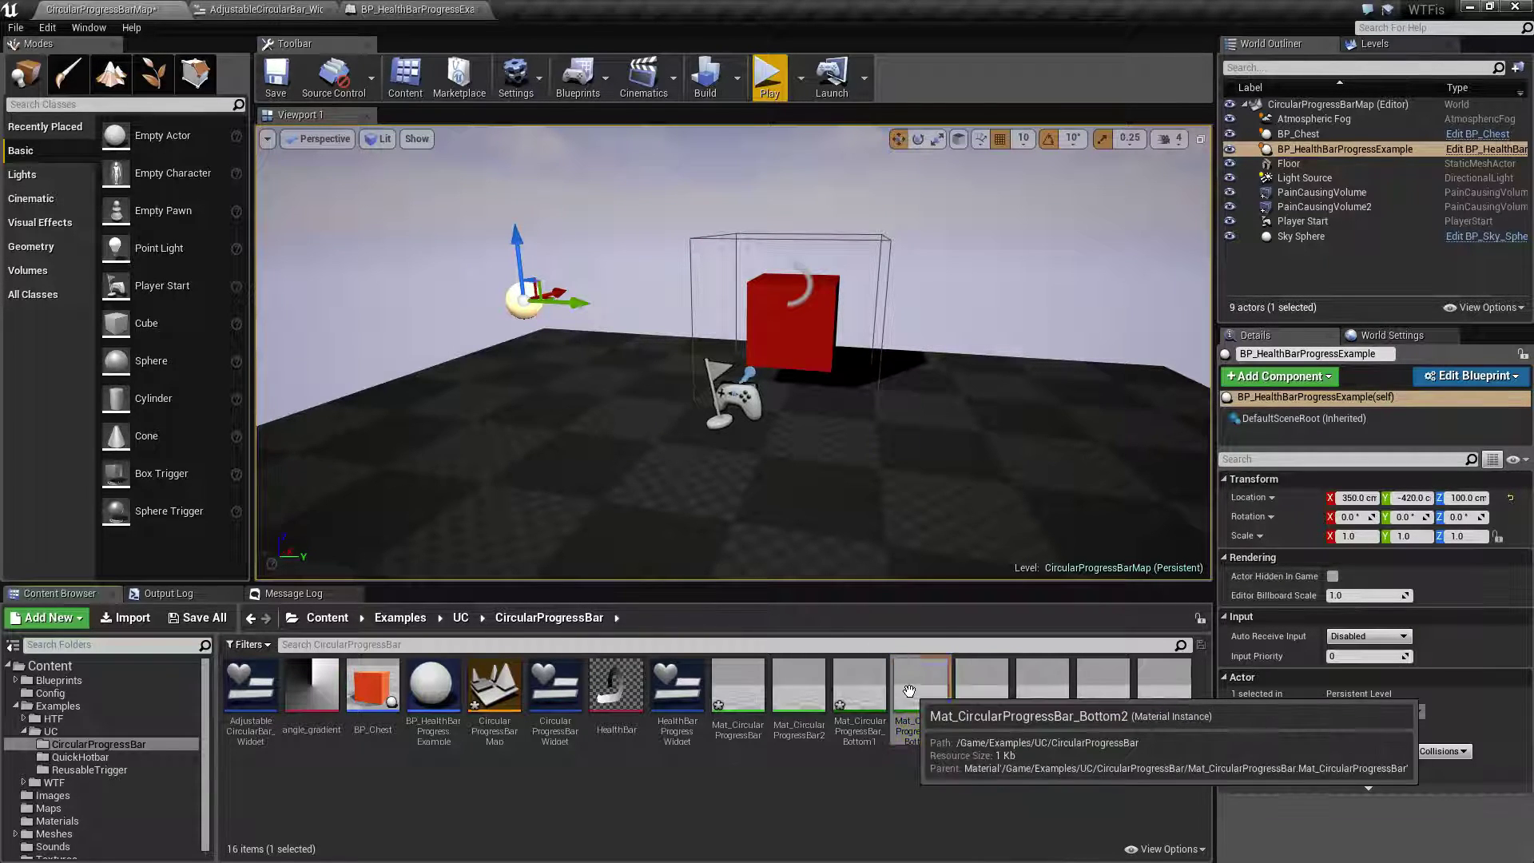
{"action": "right_click", "coordinate": [914, 707]}
{"action": "left_click", "coordinate": [991, 798]}
Set CompleteRange to 0.5 in Mat_CircularProgressBar_Bottom3 and save the material instance
{"action": "double_click", "coordinate": [981, 692]}
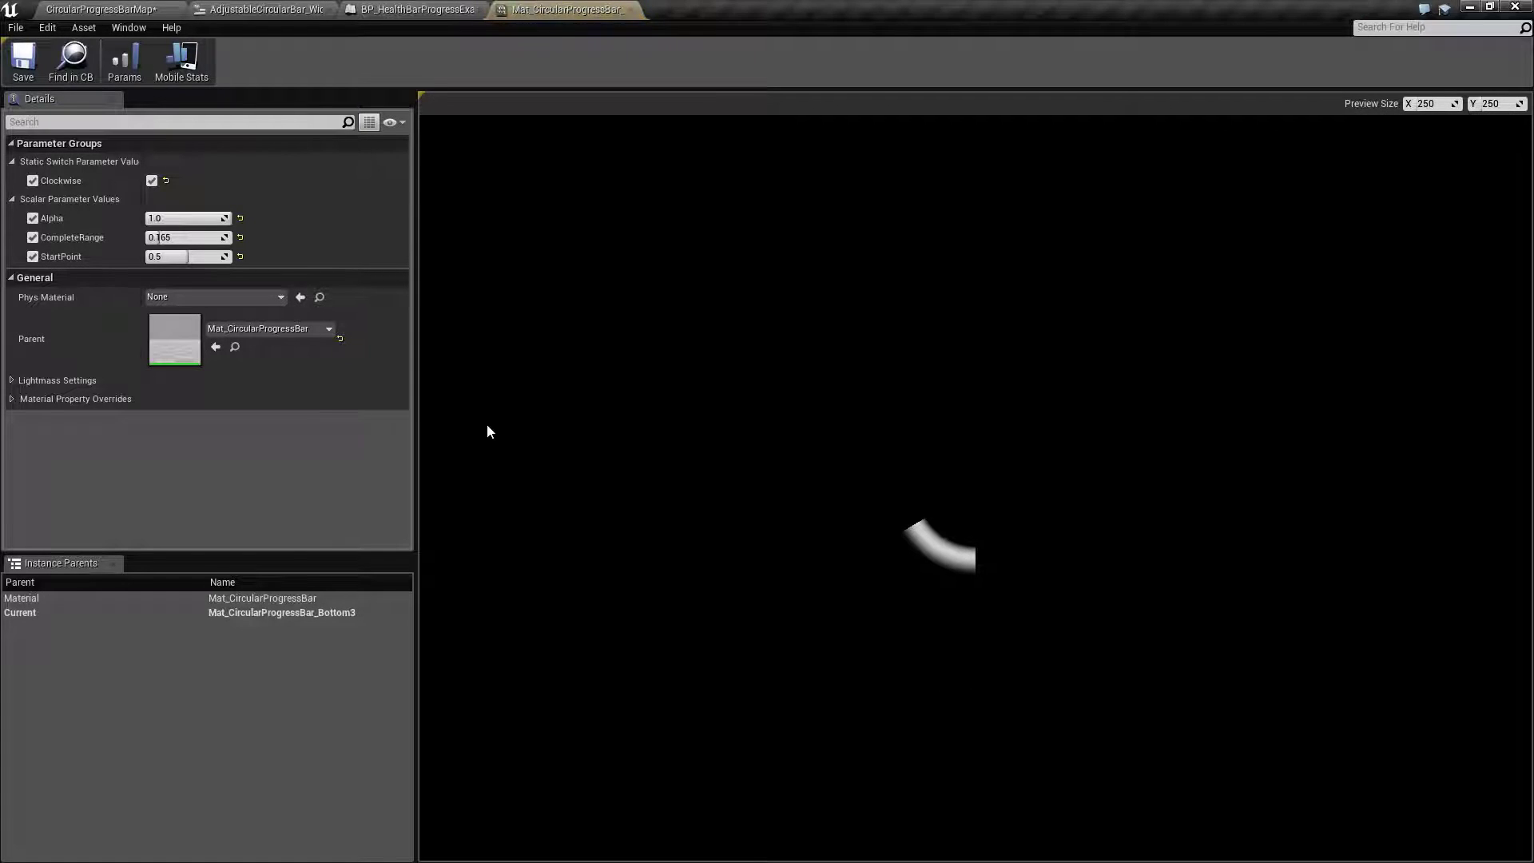
{"action": "left_click", "coordinate": [194, 236]}
{"action": "type", "text": ".5"}
{"action": "key", "text": "Return"}
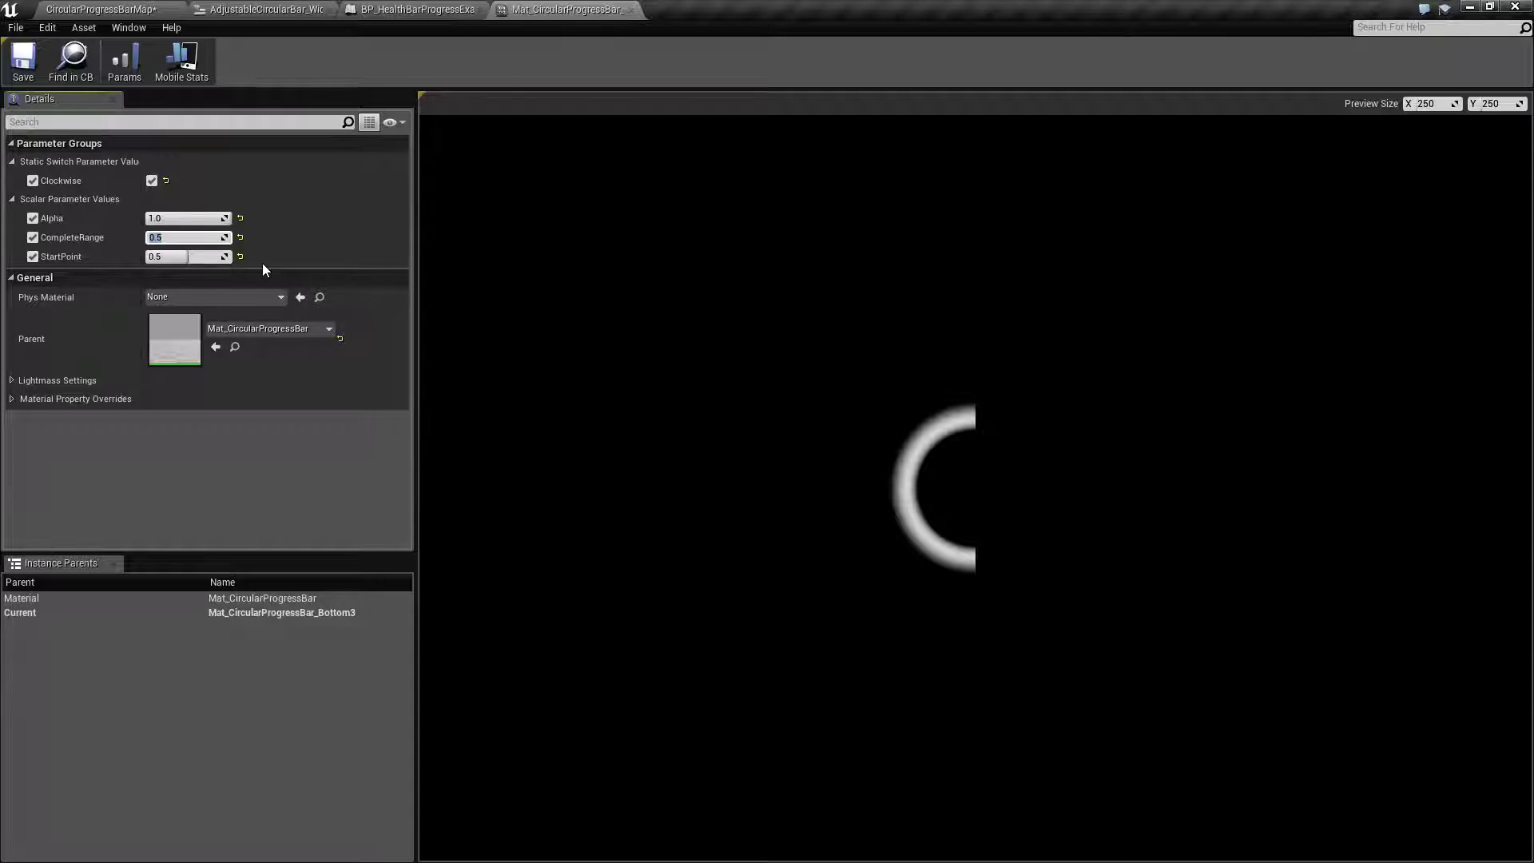
{"action": "left_click", "coordinate": [26, 66]}
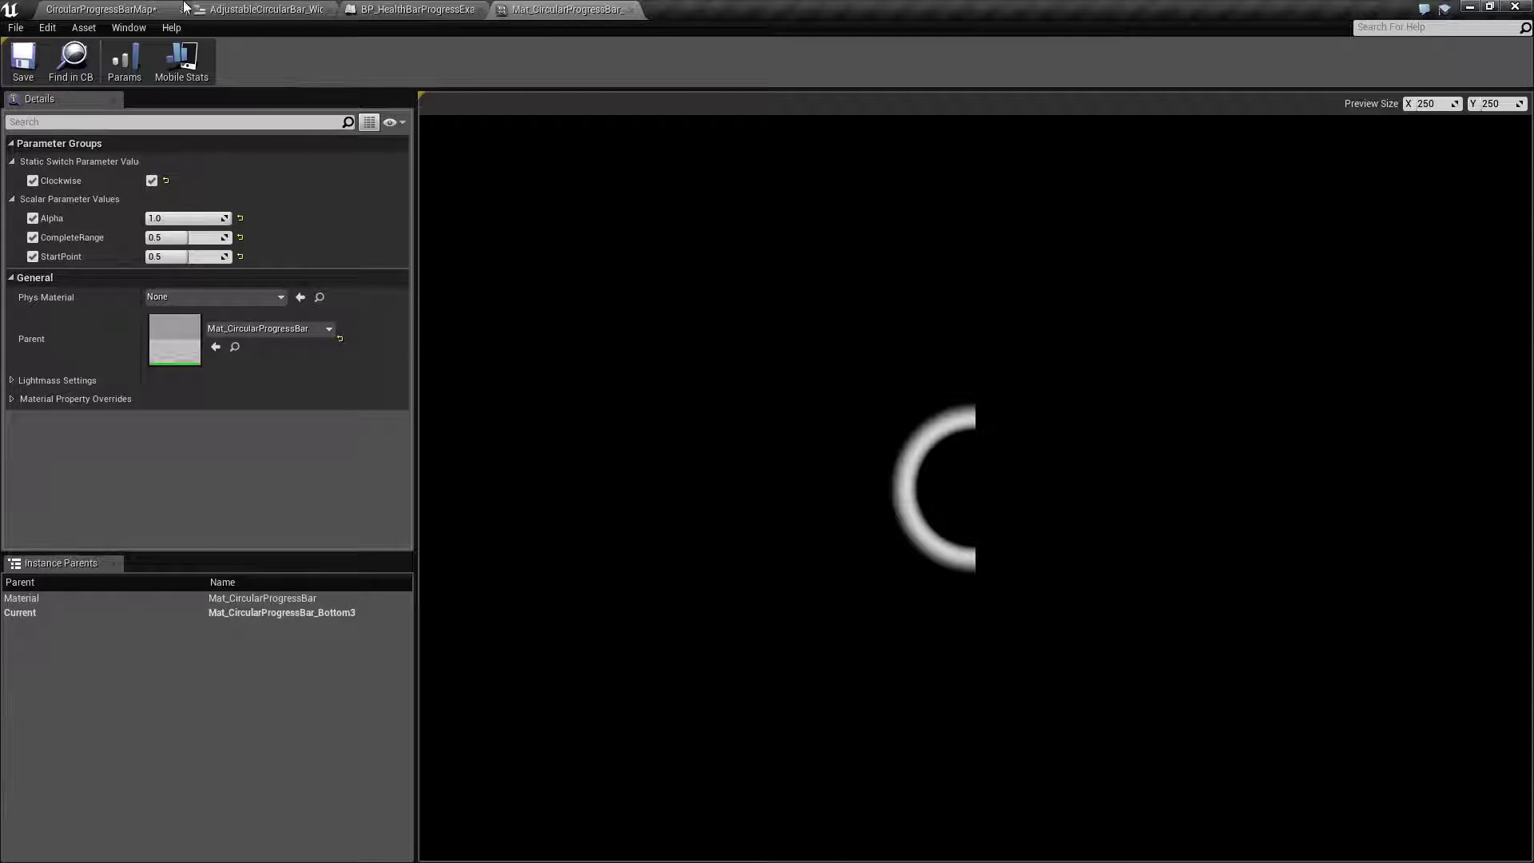
Set CompleteRange to 0.5 in the Mat_CircularProgressBar_Bottom4 material instance
{"action": "left_click", "coordinate": [100, 9]}
{"action": "double_click", "coordinate": [1051, 695]}
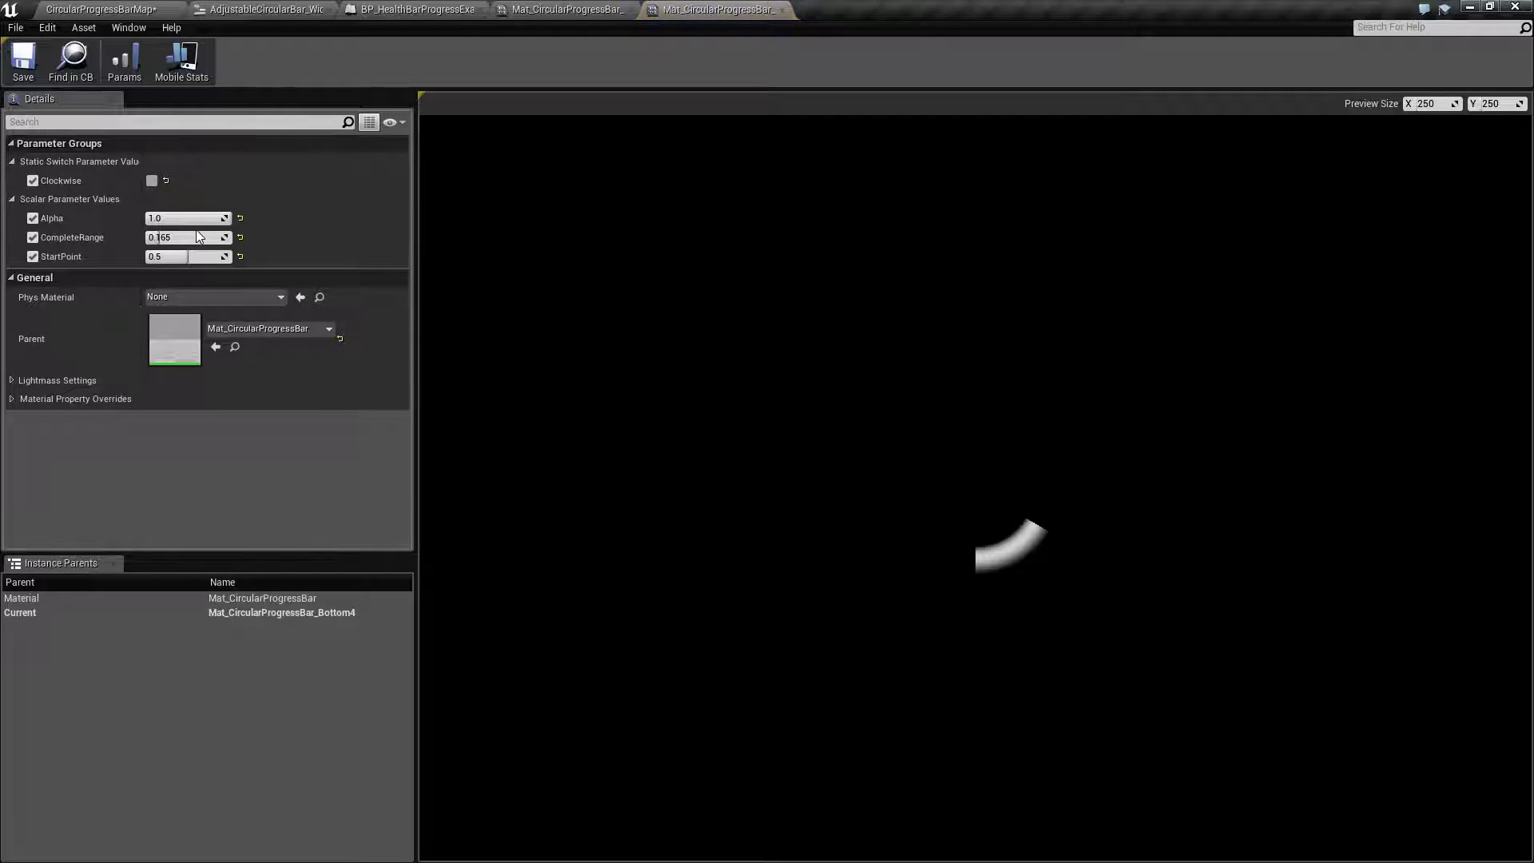
{"action": "left_click", "coordinate": [195, 237]}
{"action": "type", "text": "0.5"}
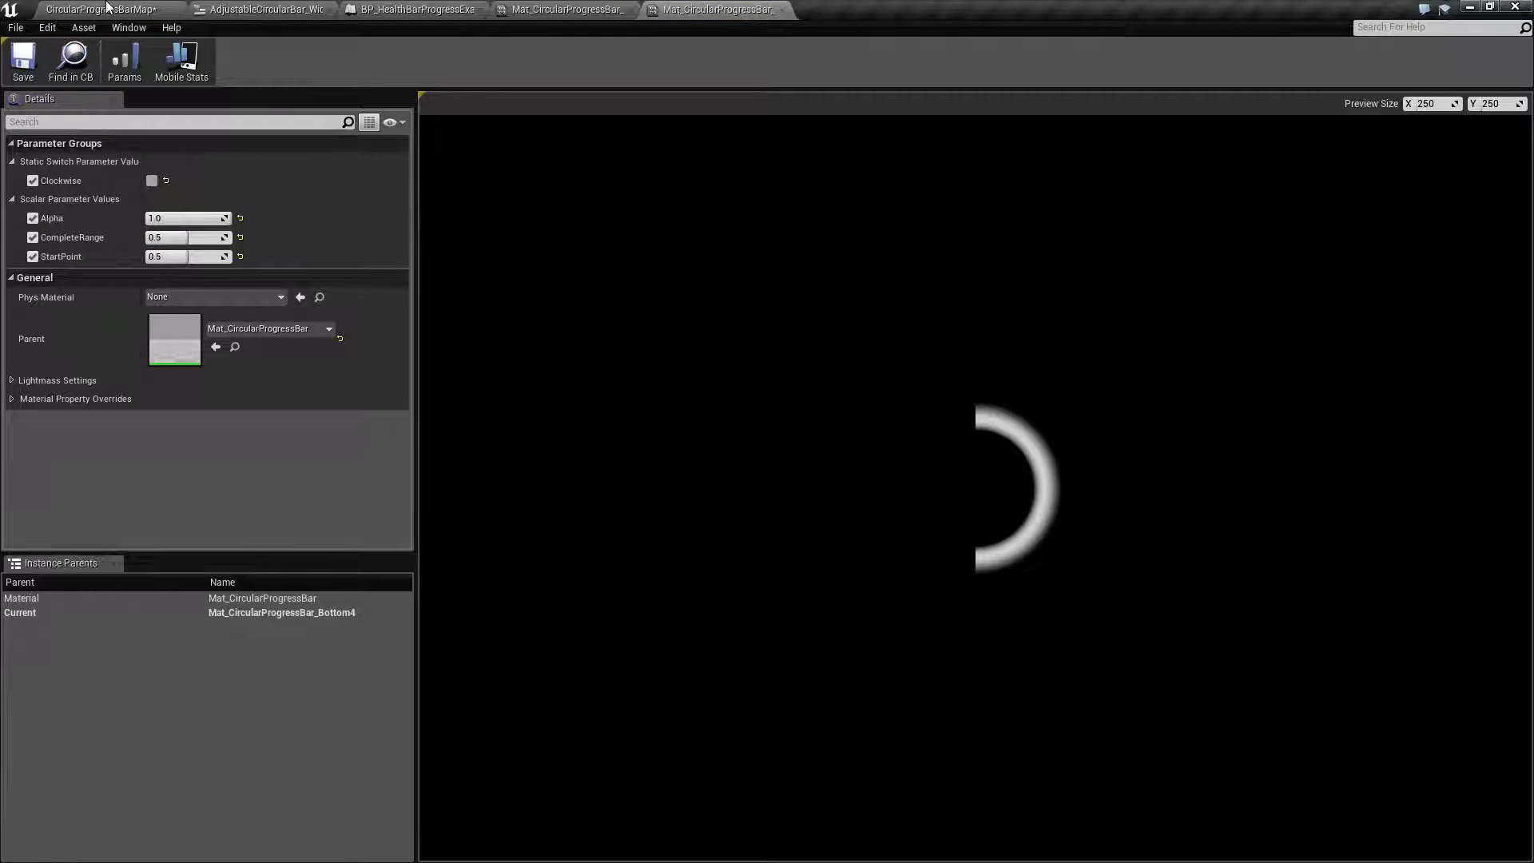
In AdjustableCircularBar_Widget, assign Mat_CircularProgressBar_Bottom3 as BottomBarImage1's brush image and Mat_CircularProgressBar_Bottom4 as BottomBarImage2's
{"action": "left_click", "coordinate": [100, 9]}
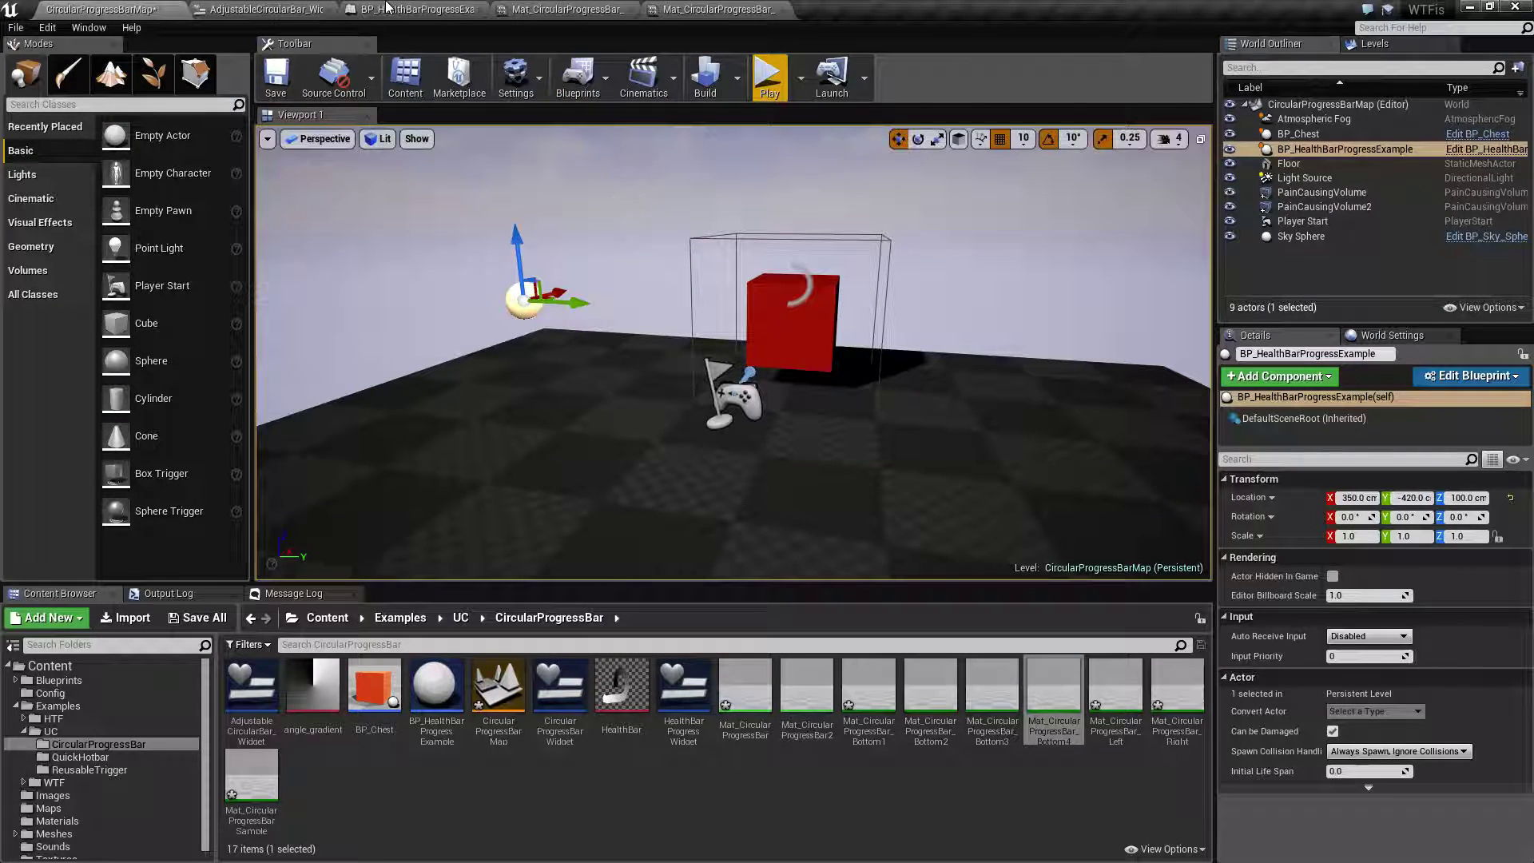
{"action": "left_click", "coordinate": [400, 9]}
{"action": "left_click", "coordinate": [310, 10]}
{"action": "left_click", "coordinate": [607, 447]}
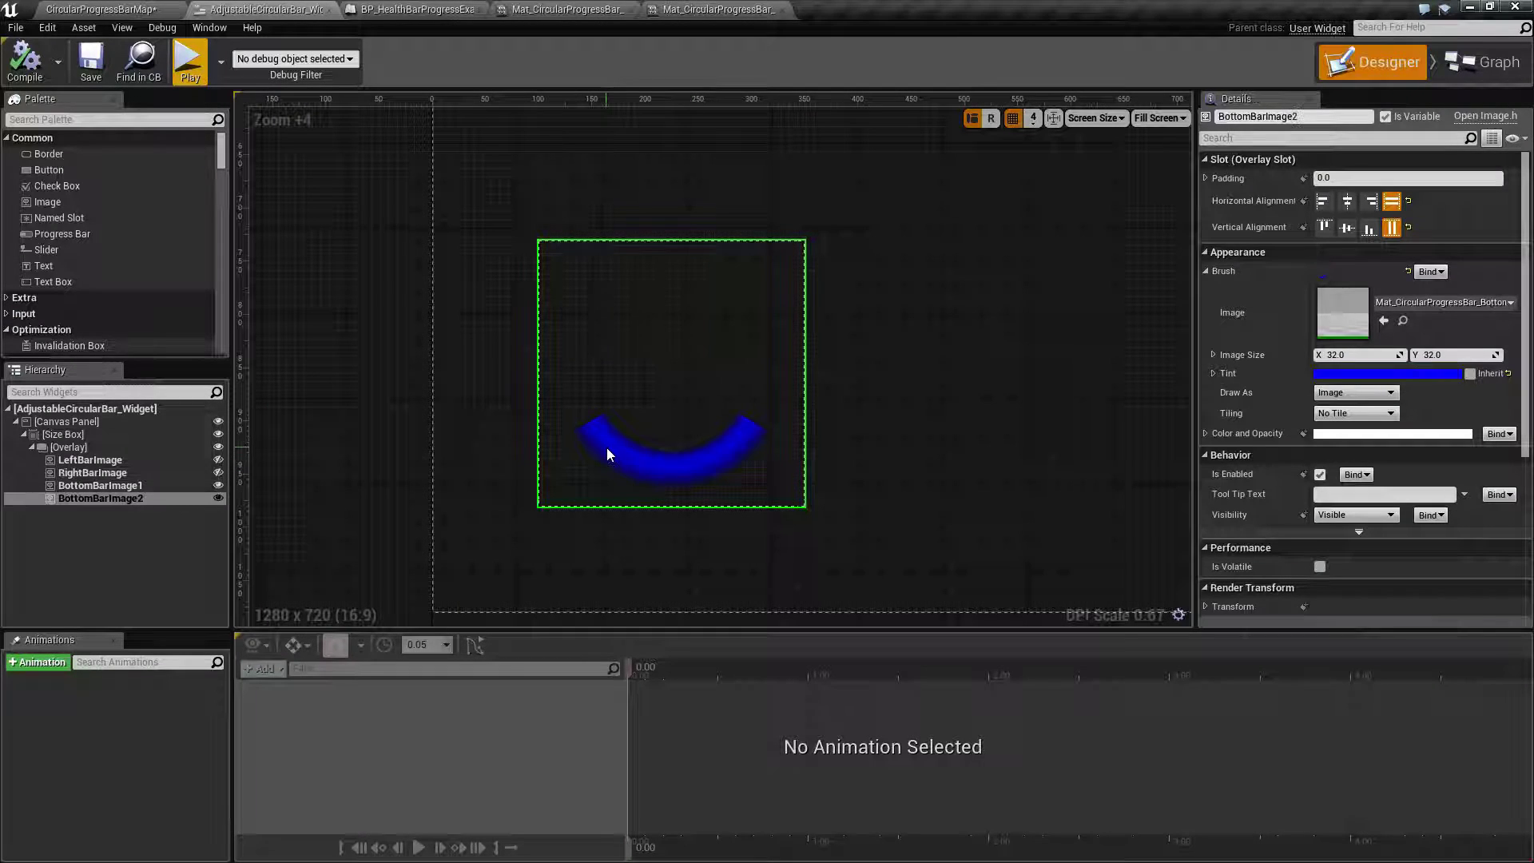
{"action": "left_click", "coordinate": [128, 485]}
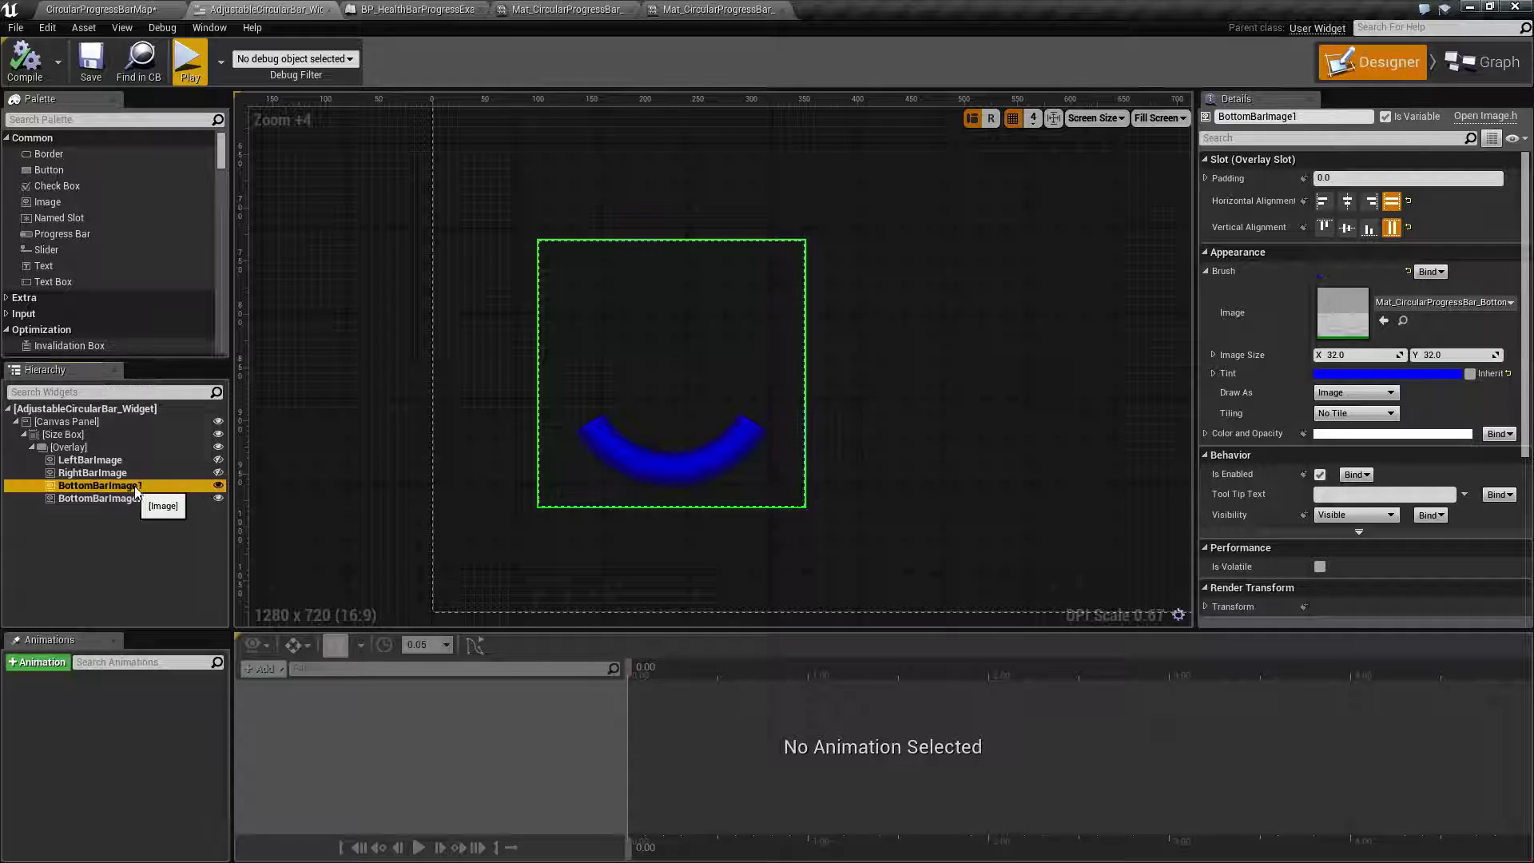
{"action": "left_click", "coordinate": [1455, 302]}
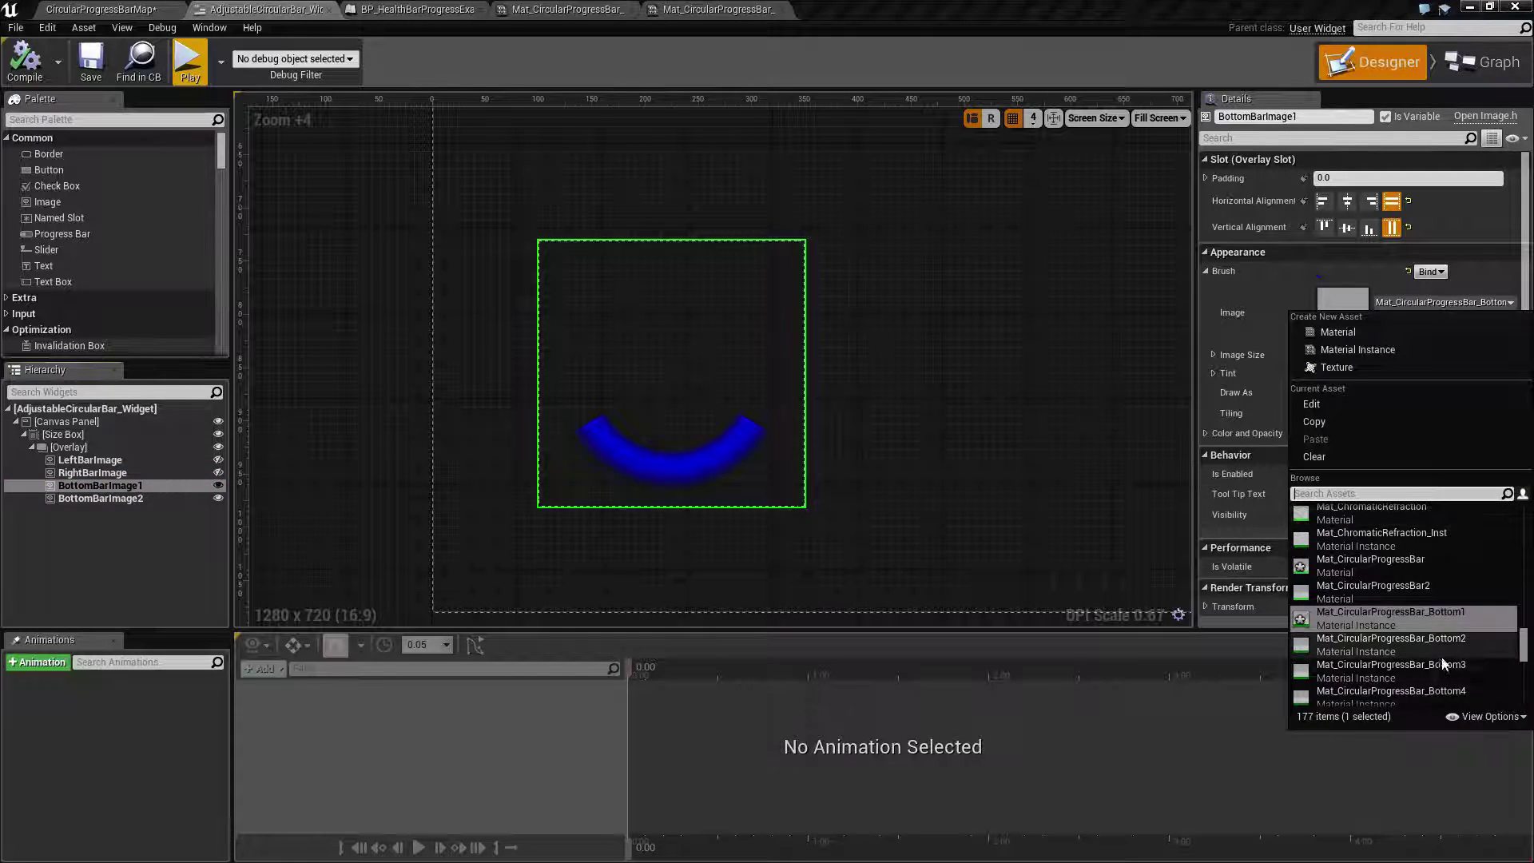
{"action": "left_click", "coordinate": [1350, 645]}
{"action": "left_click", "coordinate": [120, 498]}
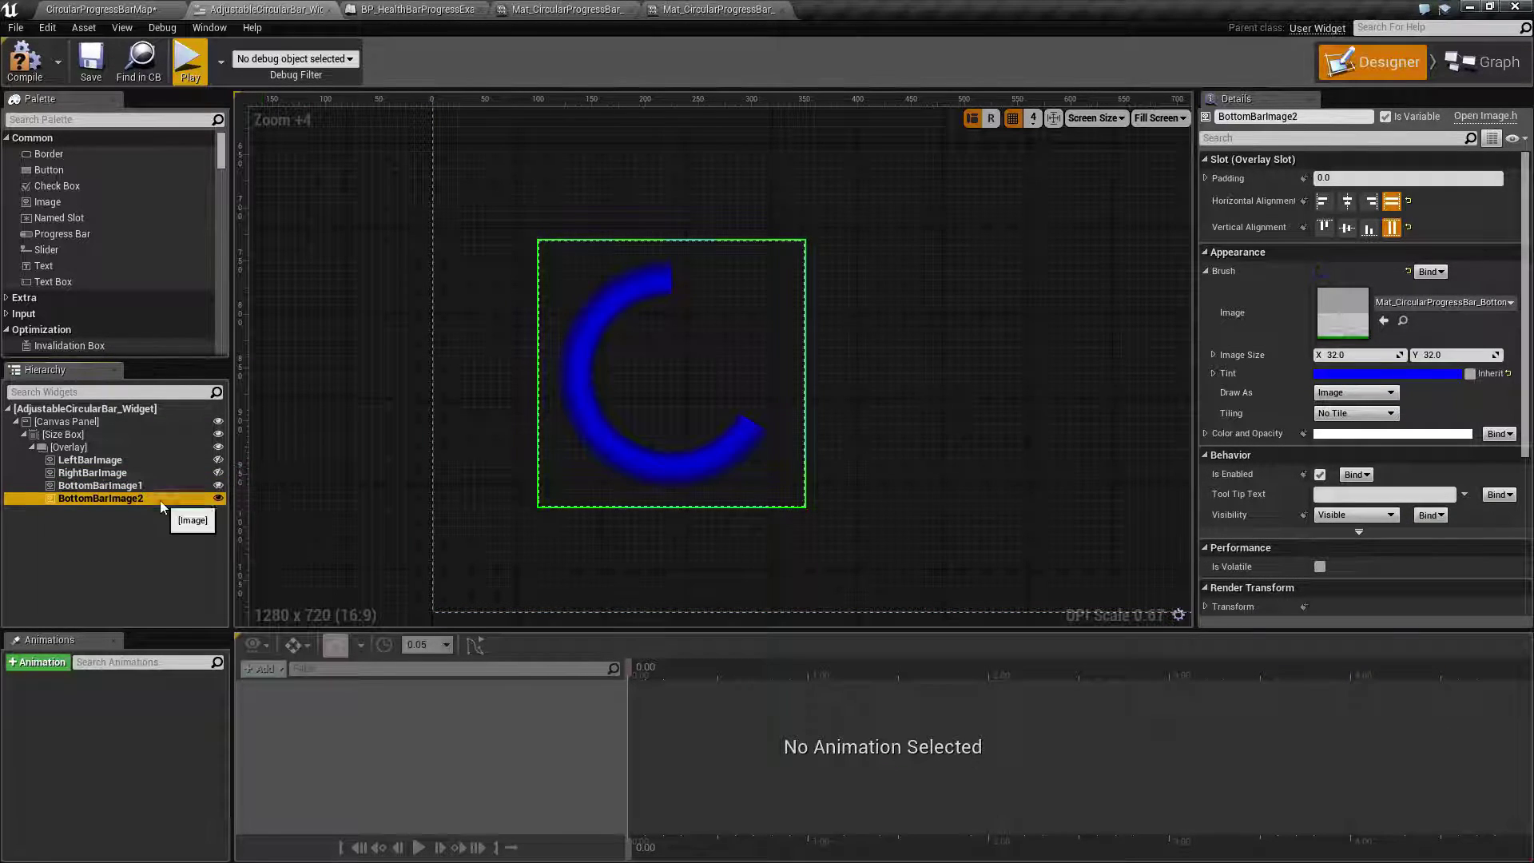
{"action": "left_click", "coordinate": [1455, 302]}
{"action": "left_click", "coordinate": [1451, 667]}
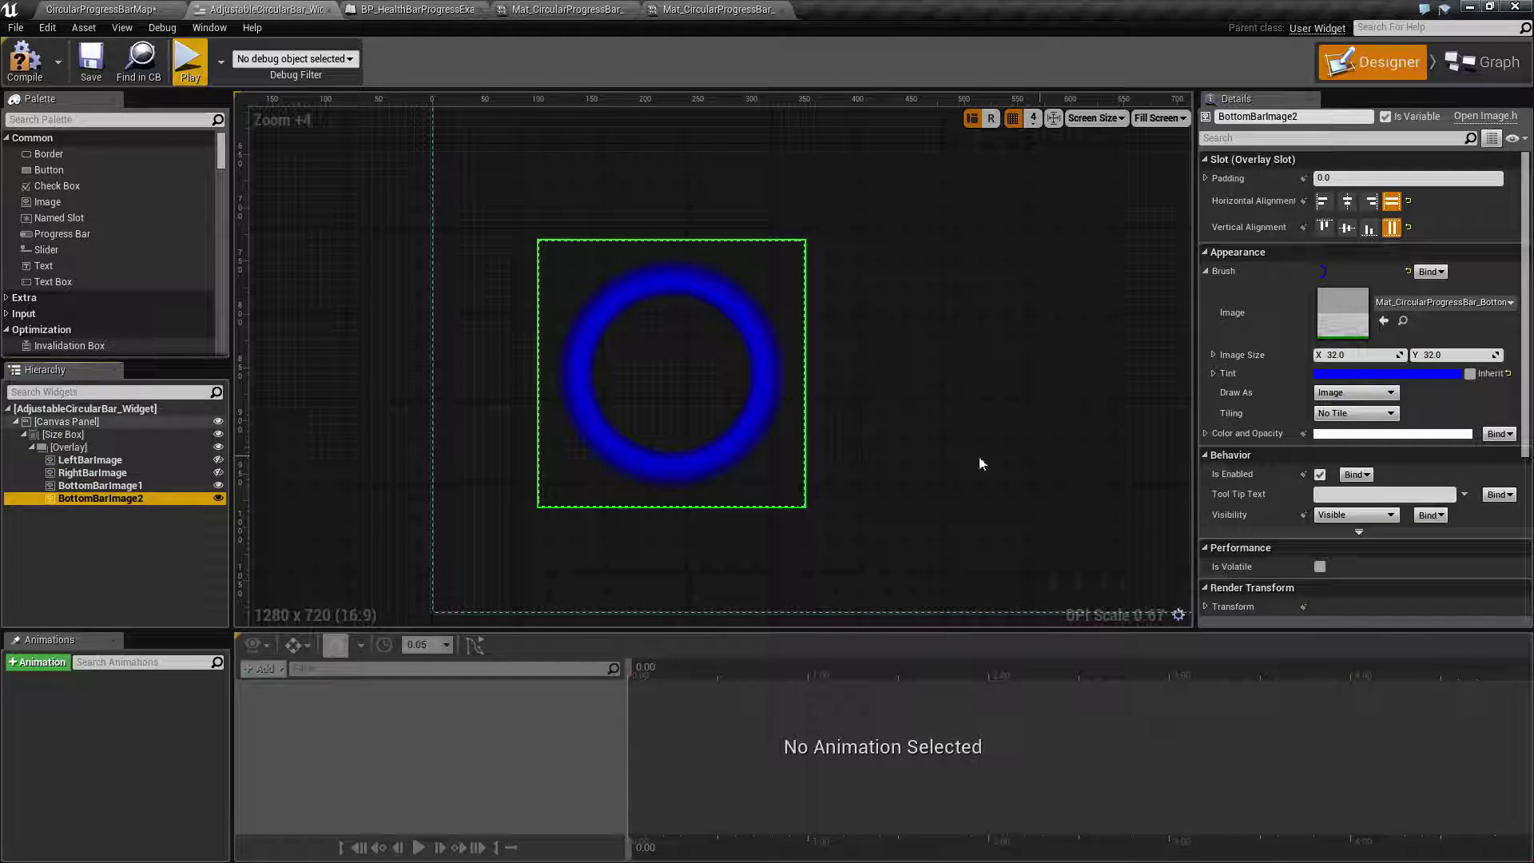
Look through LeftBarImage's properties for a way to hide it, switching Is Enabled off and back on
{"action": "left_click", "coordinate": [92, 461]}
{"action": "scroll", "coordinate": [1292, 462], "scroll_direction": "down", "scroll_amount": 4}
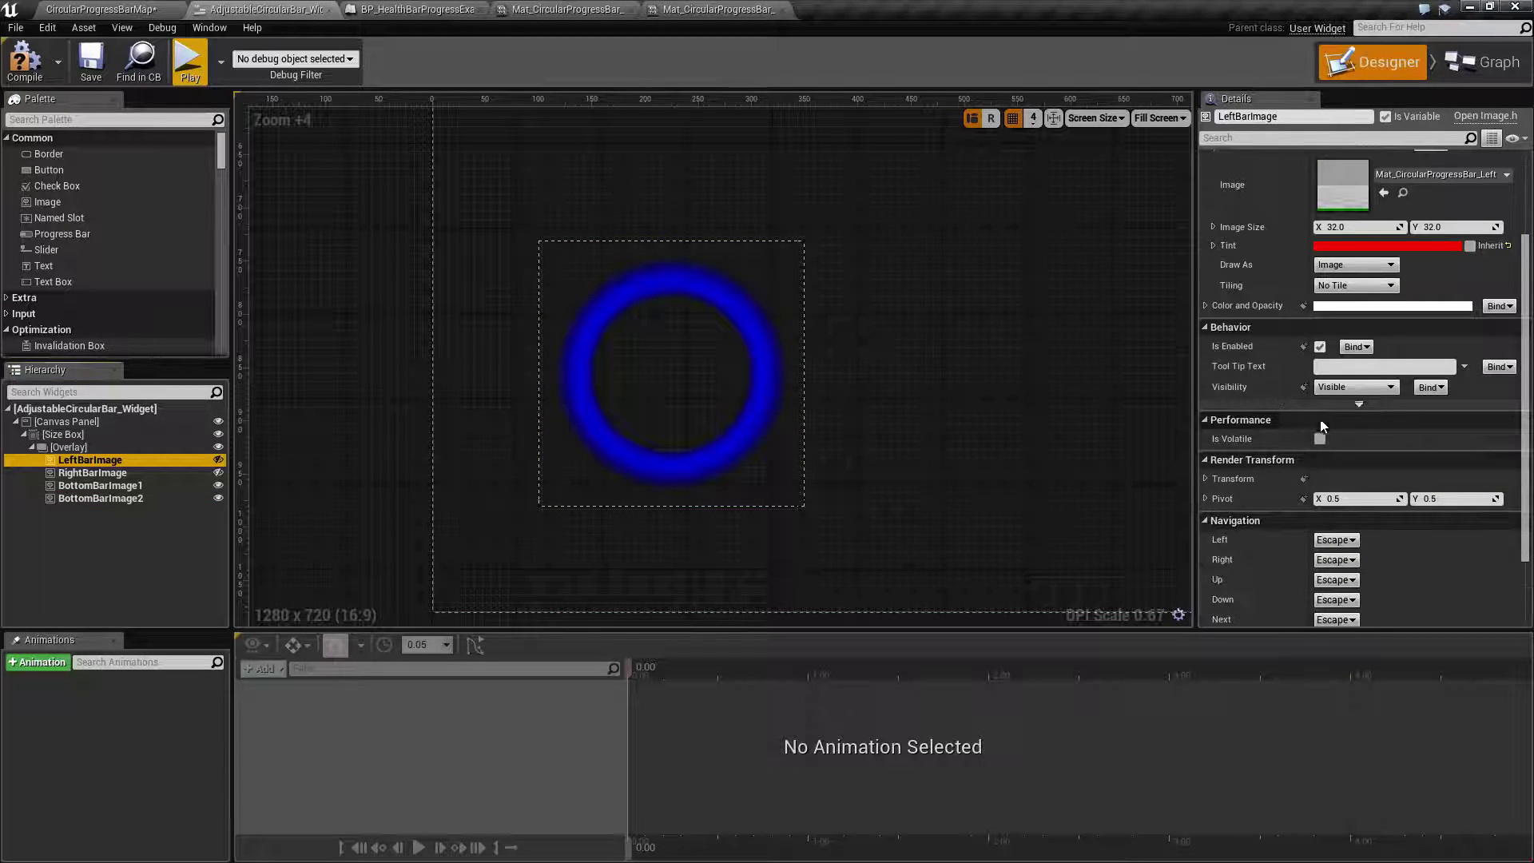
{"action": "scroll", "coordinate": [1316, 433], "scroll_direction": "up", "scroll_amount": 3}
{"action": "scroll", "coordinate": [1316, 434], "scroll_direction": "up", "scroll_amount": 1}
{"action": "scroll", "coordinate": [1312, 432], "scroll_direction": "down", "scroll_amount": 4}
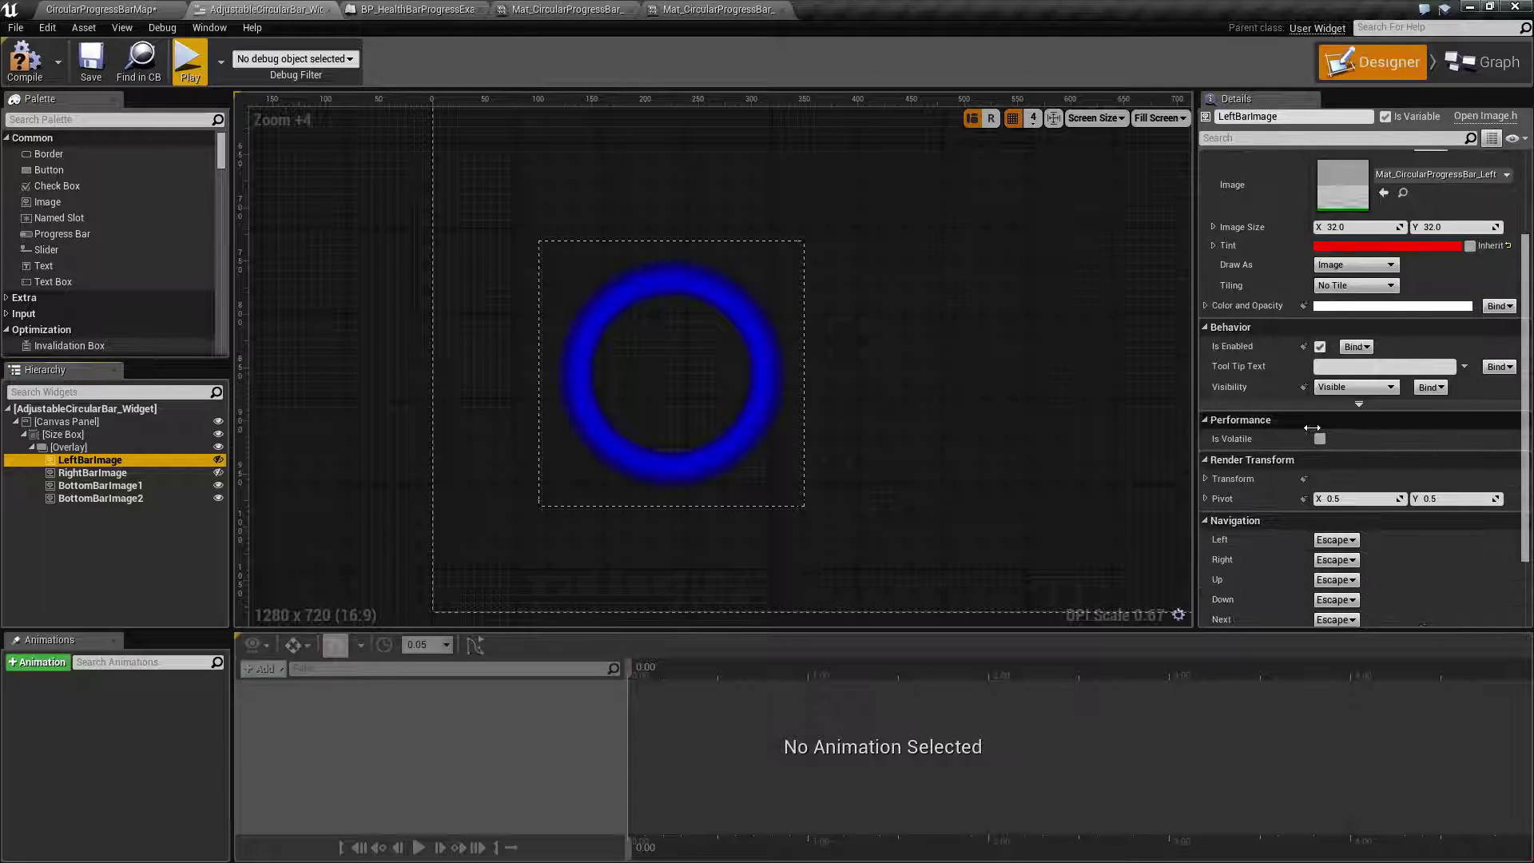
{"action": "scroll", "coordinate": [1282, 478], "scroll_direction": "up", "scroll_amount": 2}
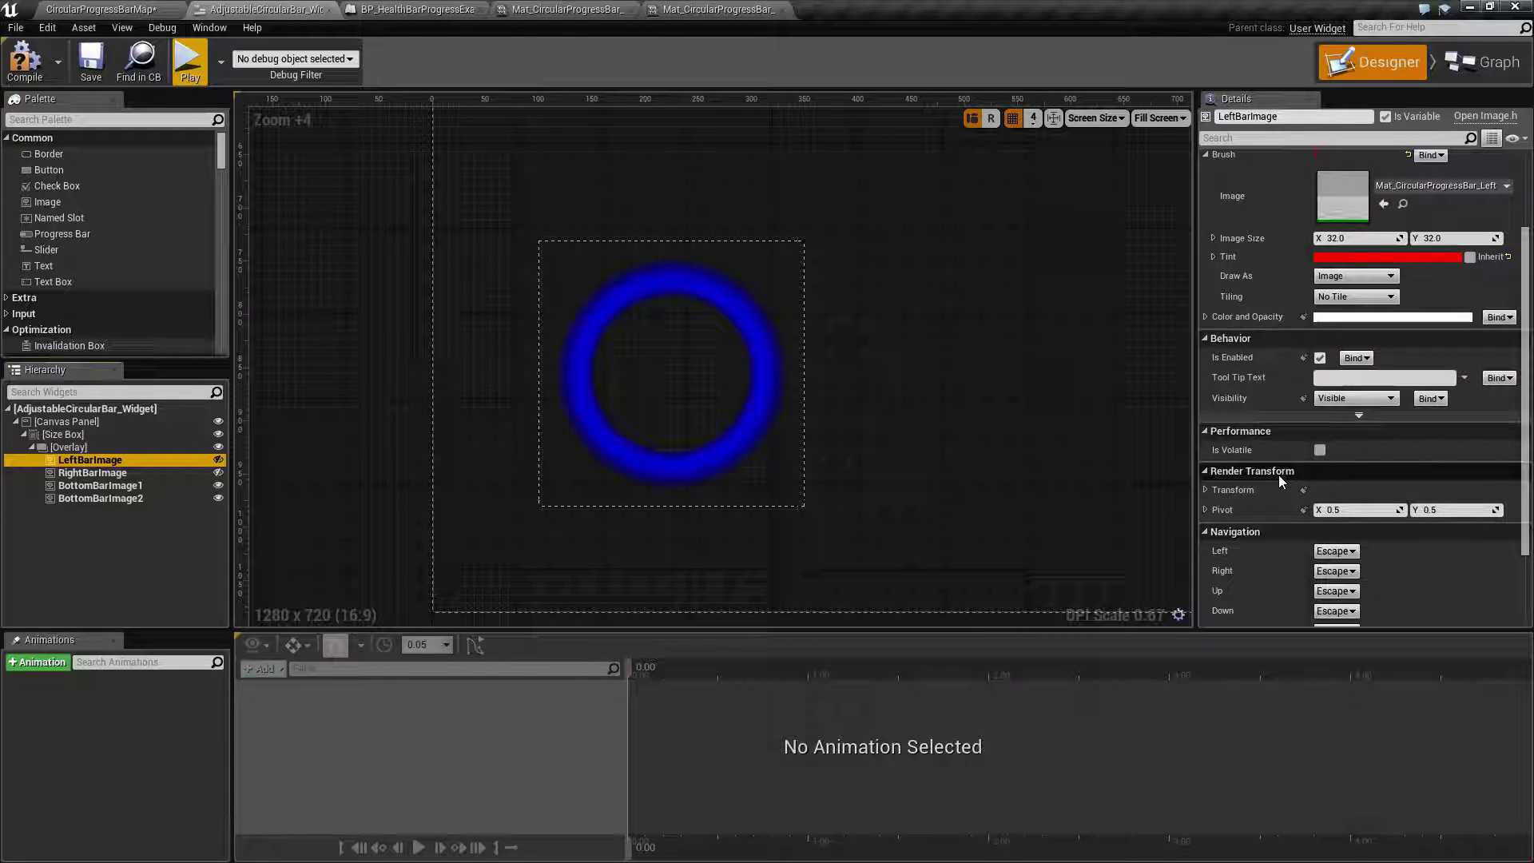
{"action": "left_click", "coordinate": [1320, 359]}
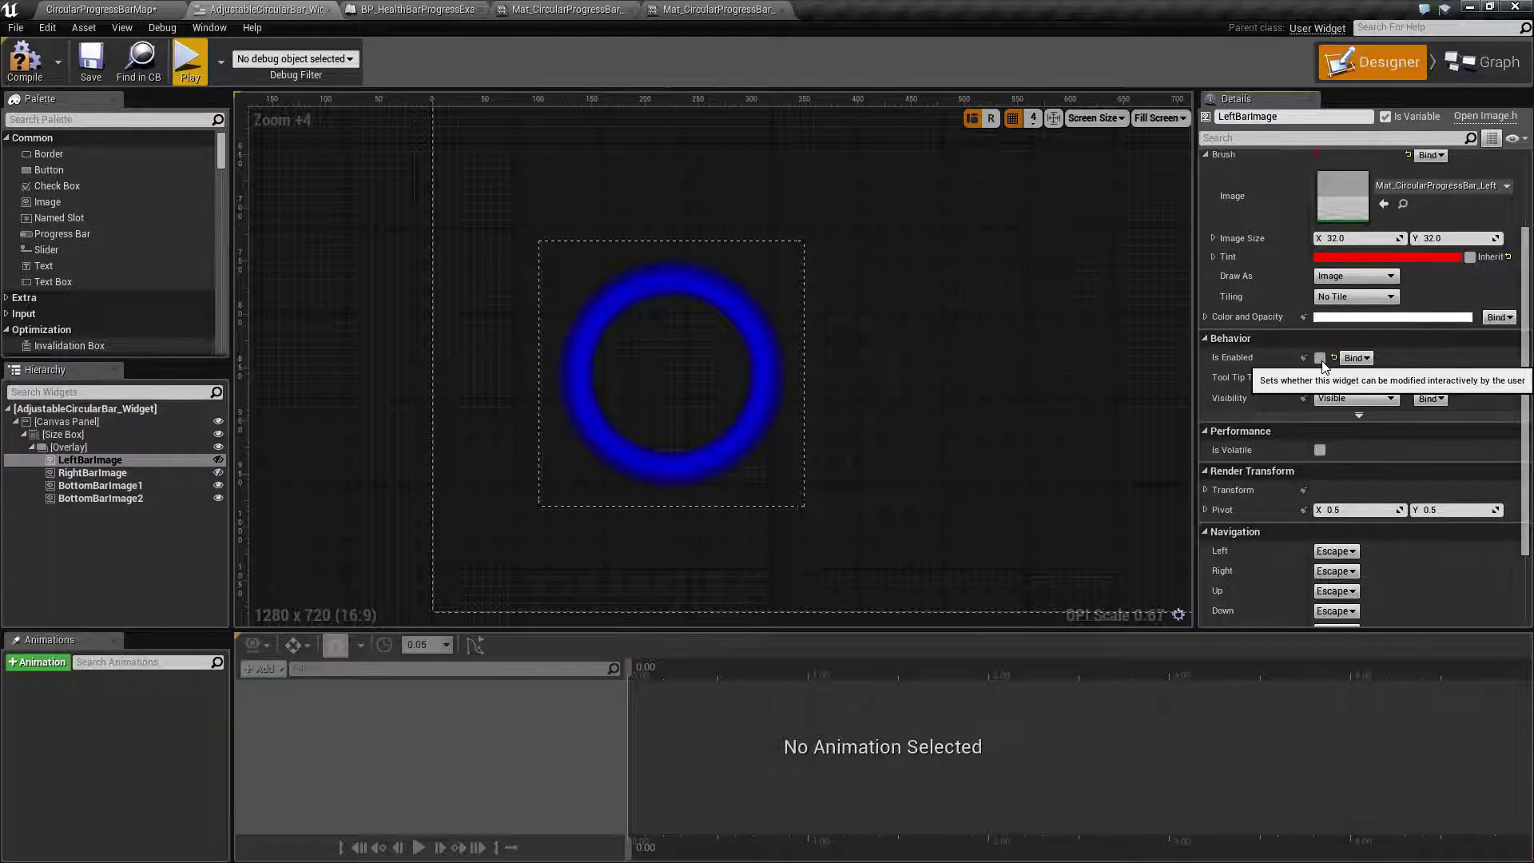
{"action": "left_click", "coordinate": [1320, 359]}
{"action": "scroll", "coordinate": [1244, 401], "scroll_direction": "up", "scroll_amount": 3}
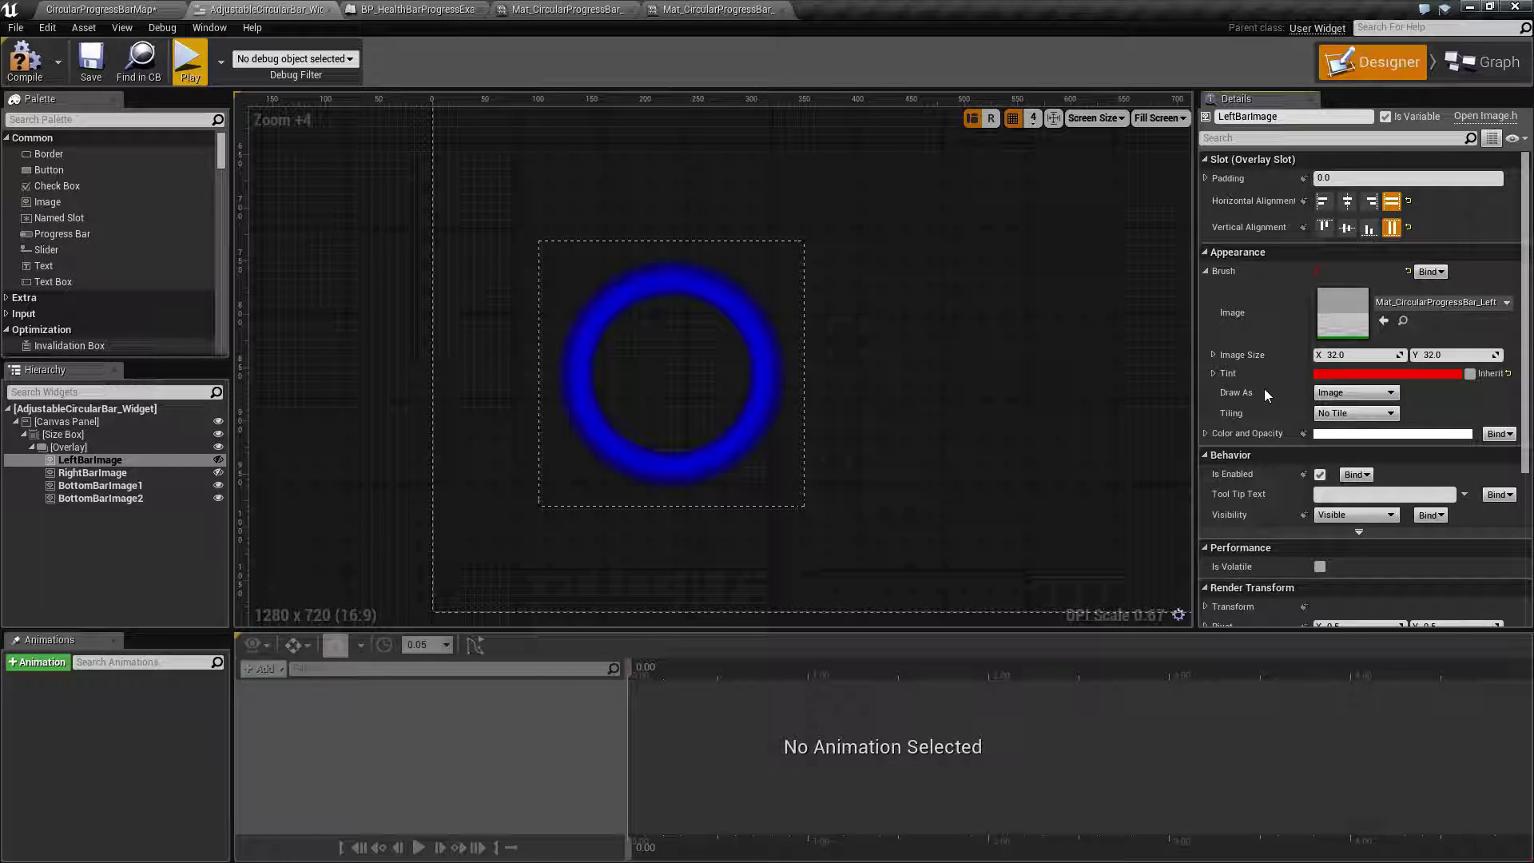
{"action": "scroll", "coordinate": [1267, 437], "scroll_direction": "down", "scroll_amount": 3}
{"action": "scroll", "coordinate": [1267, 441], "scroll_direction": "down", "scroll_amount": 3}
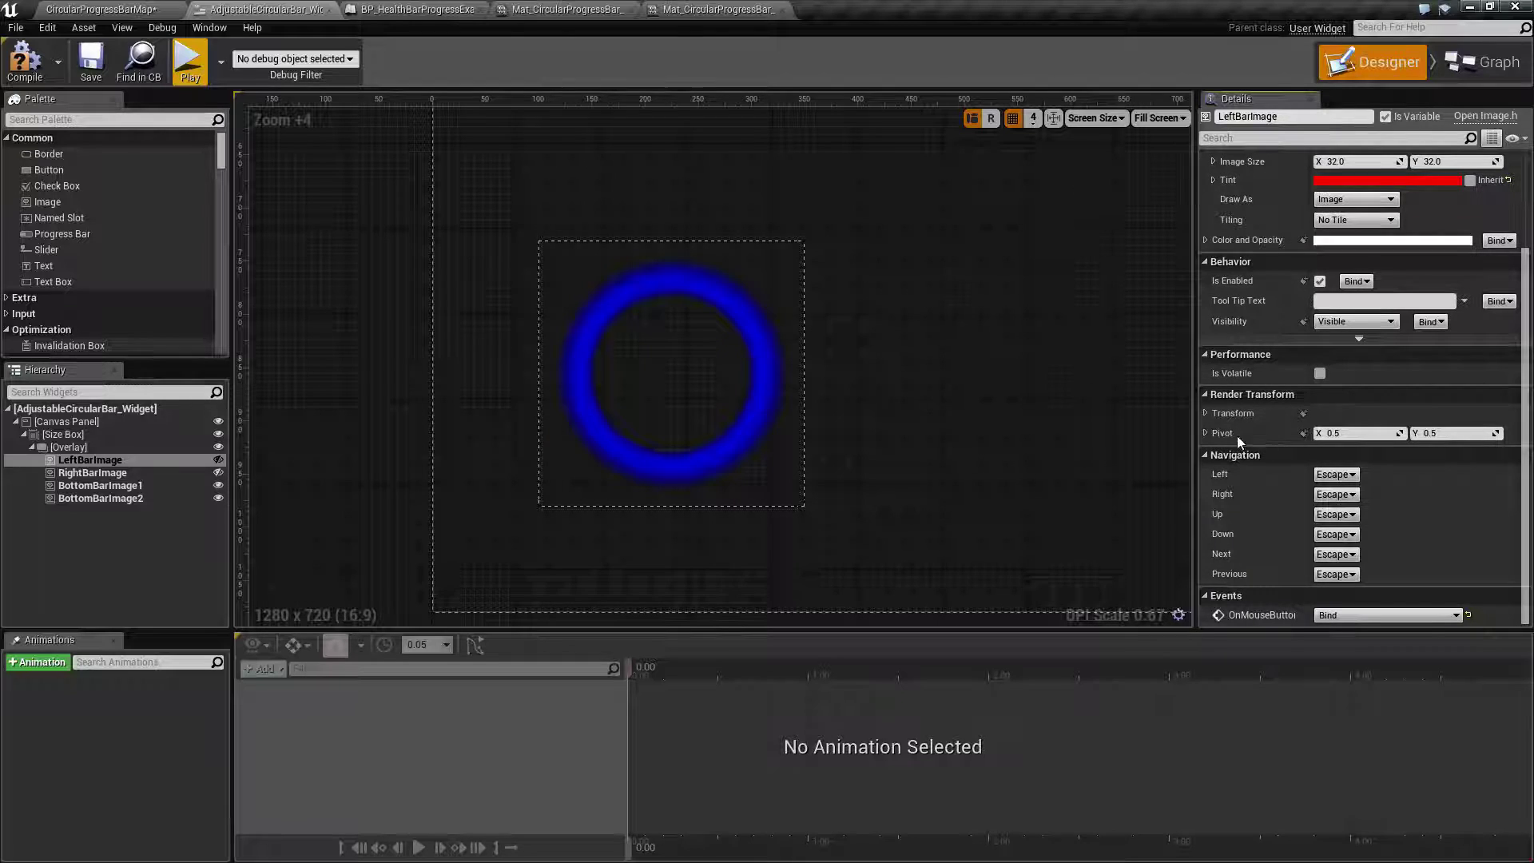
Set the Visibility of LeftBarImage and RightBarImage to Hidden and compile the widget
{"action": "left_click", "coordinate": [114, 472]}
{"action": "left_click", "coordinate": [89, 460]}
{"action": "scroll", "coordinate": [1270, 422], "scroll_direction": "up", "scroll_amount": 3}
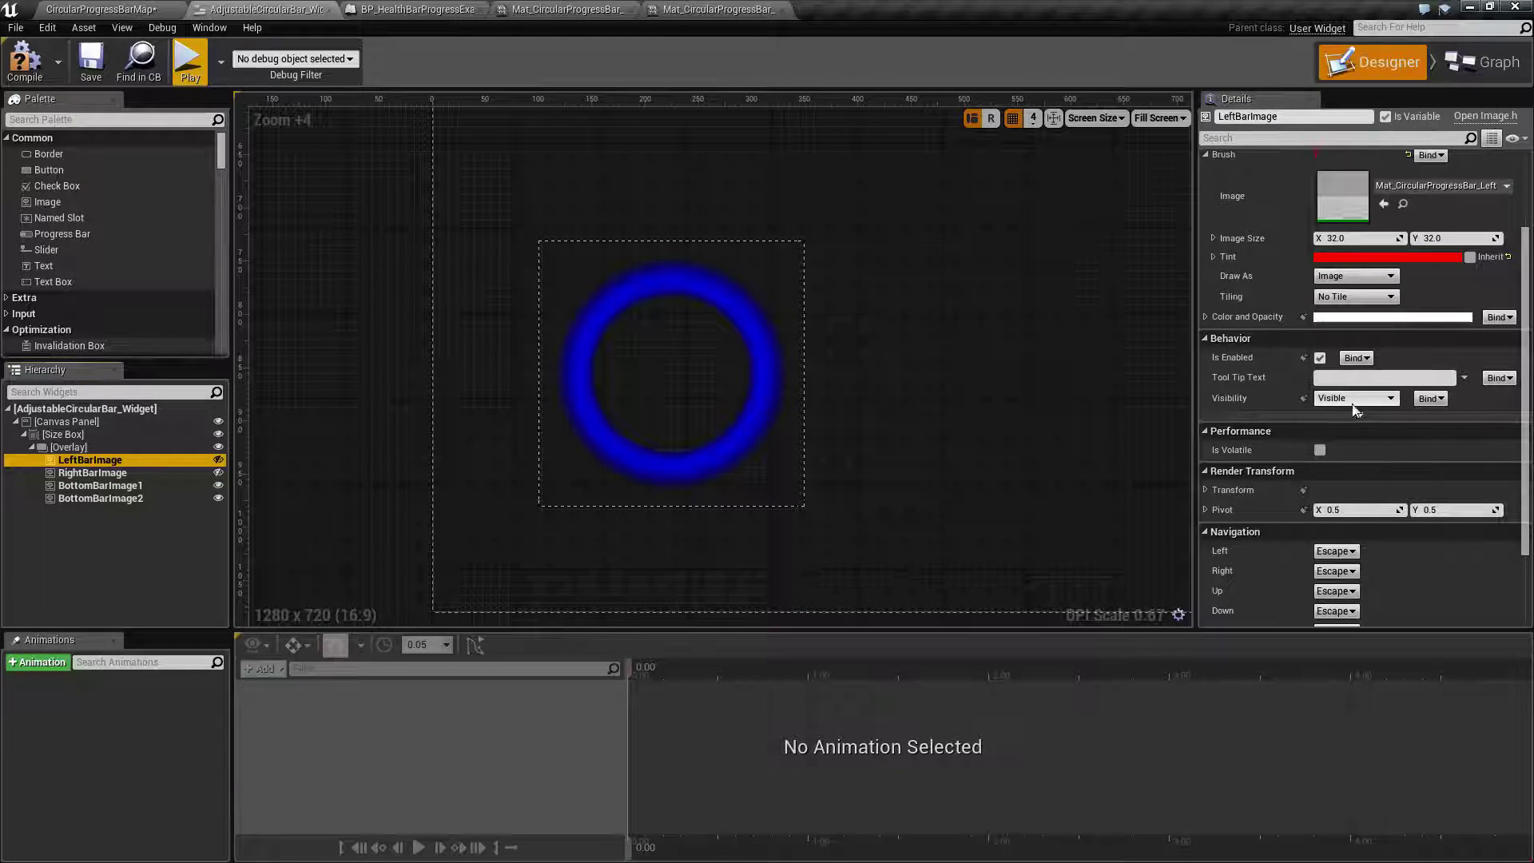
{"action": "left_click", "coordinate": [1394, 404]}
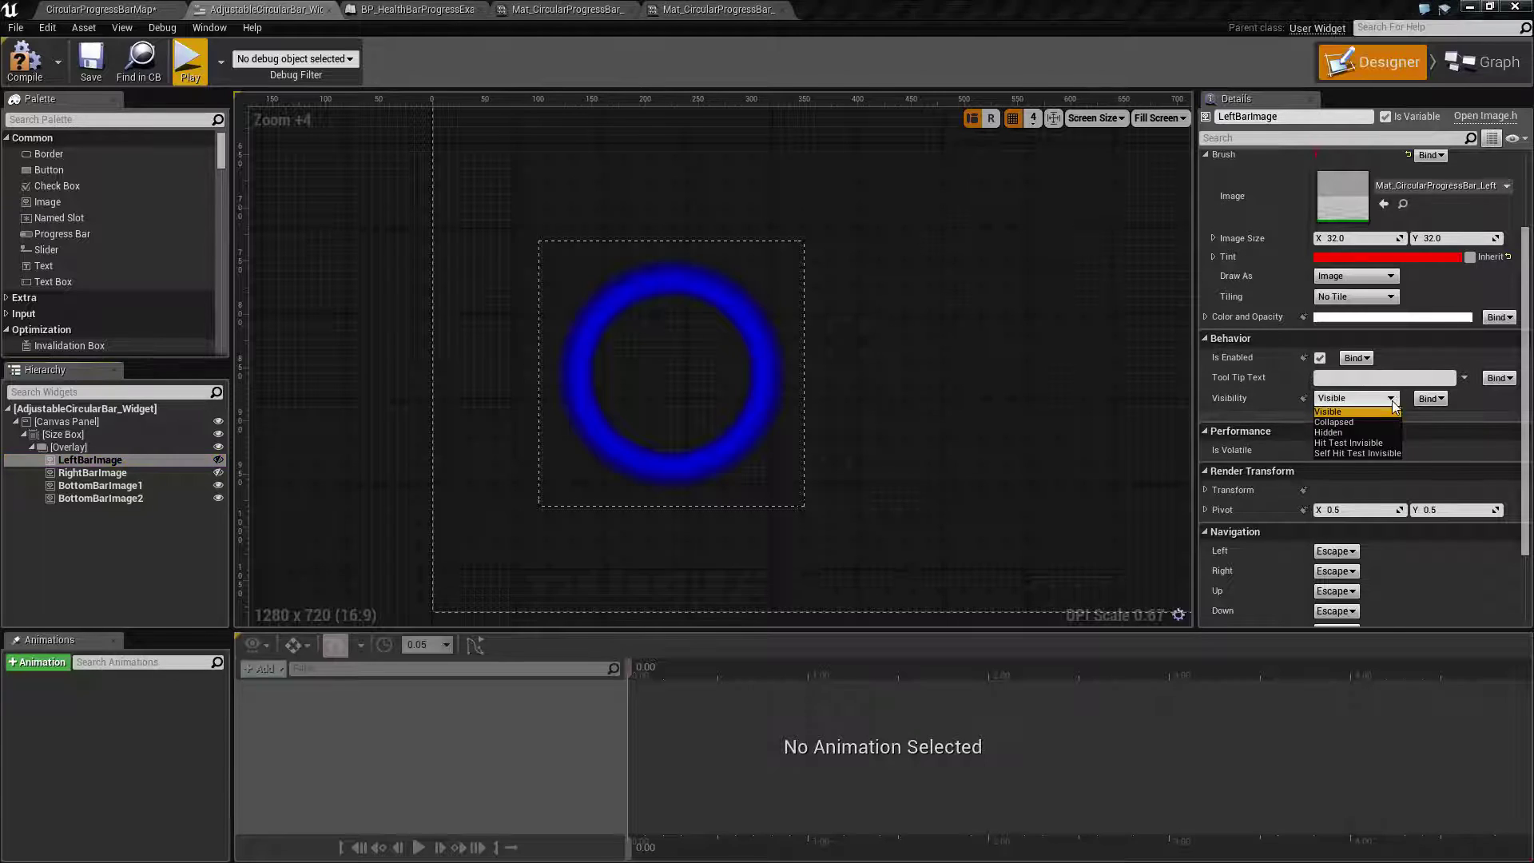
{"action": "left_click", "coordinate": [112, 473]}
{"action": "left_click", "coordinate": [1347, 398]}
{"action": "left_click", "coordinate": [1336, 432]}
{"action": "left_click", "coordinate": [32, 77]}
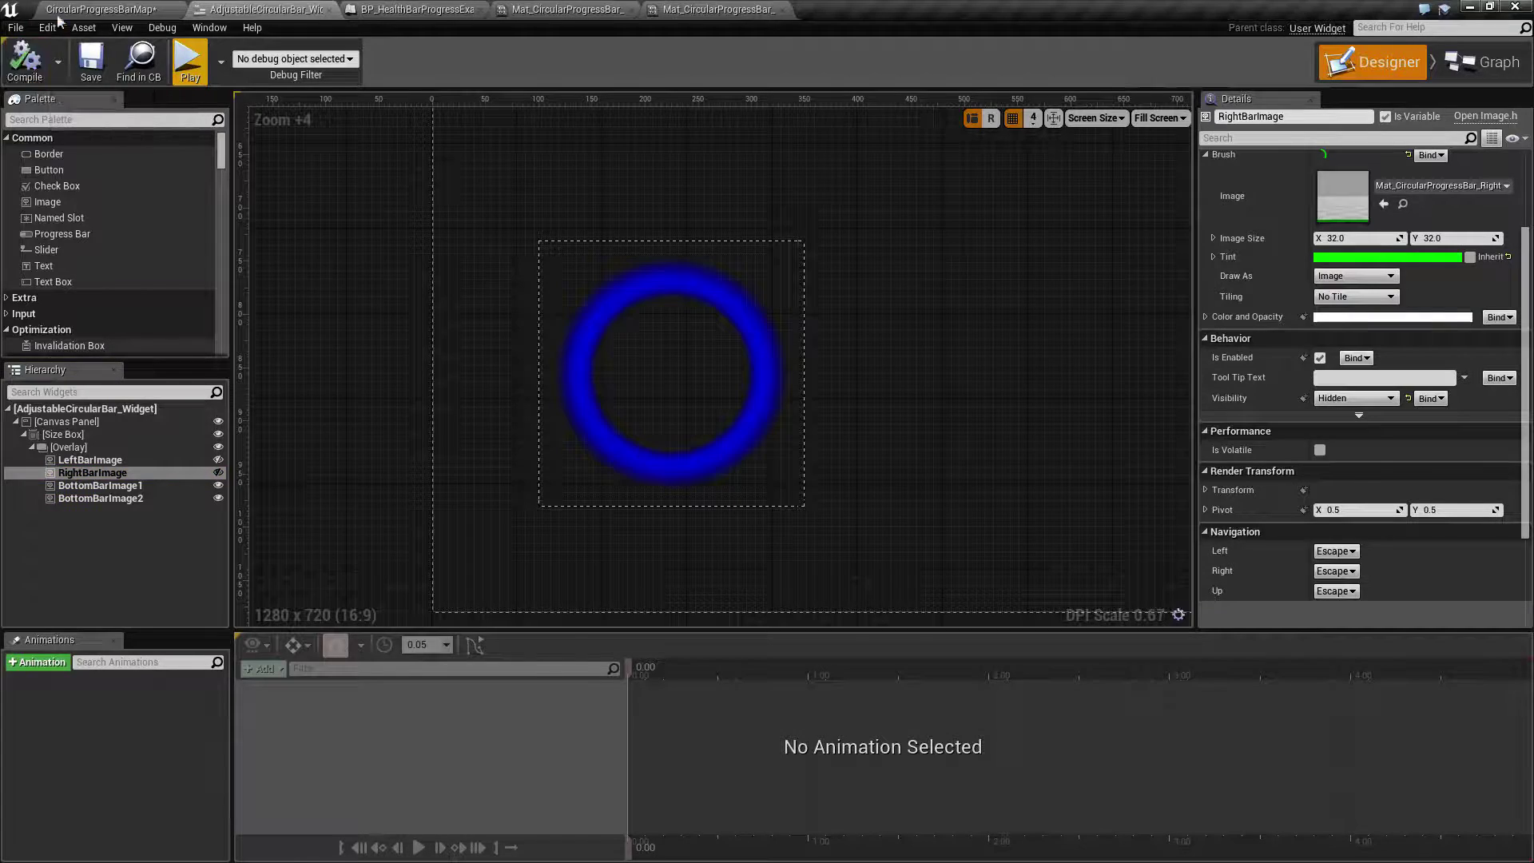
Play CircularProgressBarMap to watch the two blue halves animate as a full ring, and end the session
{"action": "left_click", "coordinate": [100, 9]}
{"action": "left_click", "coordinate": [769, 78]}
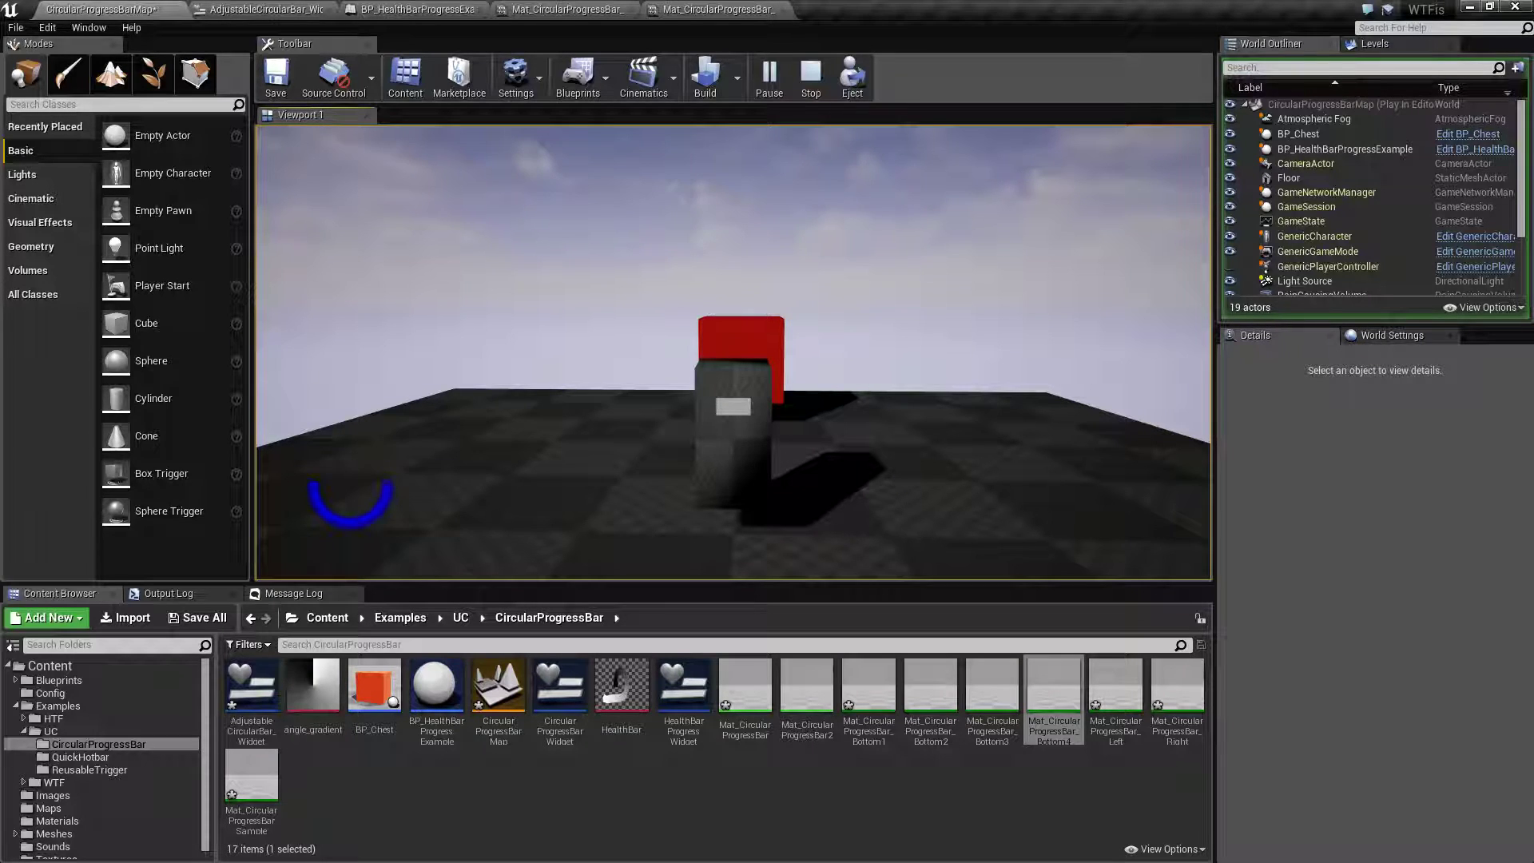
{"action": "key", "text": "Escape"}
Close the Mat_CircularProgressBar_Bottom3 and Mat_CircularProgressBar_Bottom4 material instance editors
{"action": "left_click", "coordinate": [714, 10]}
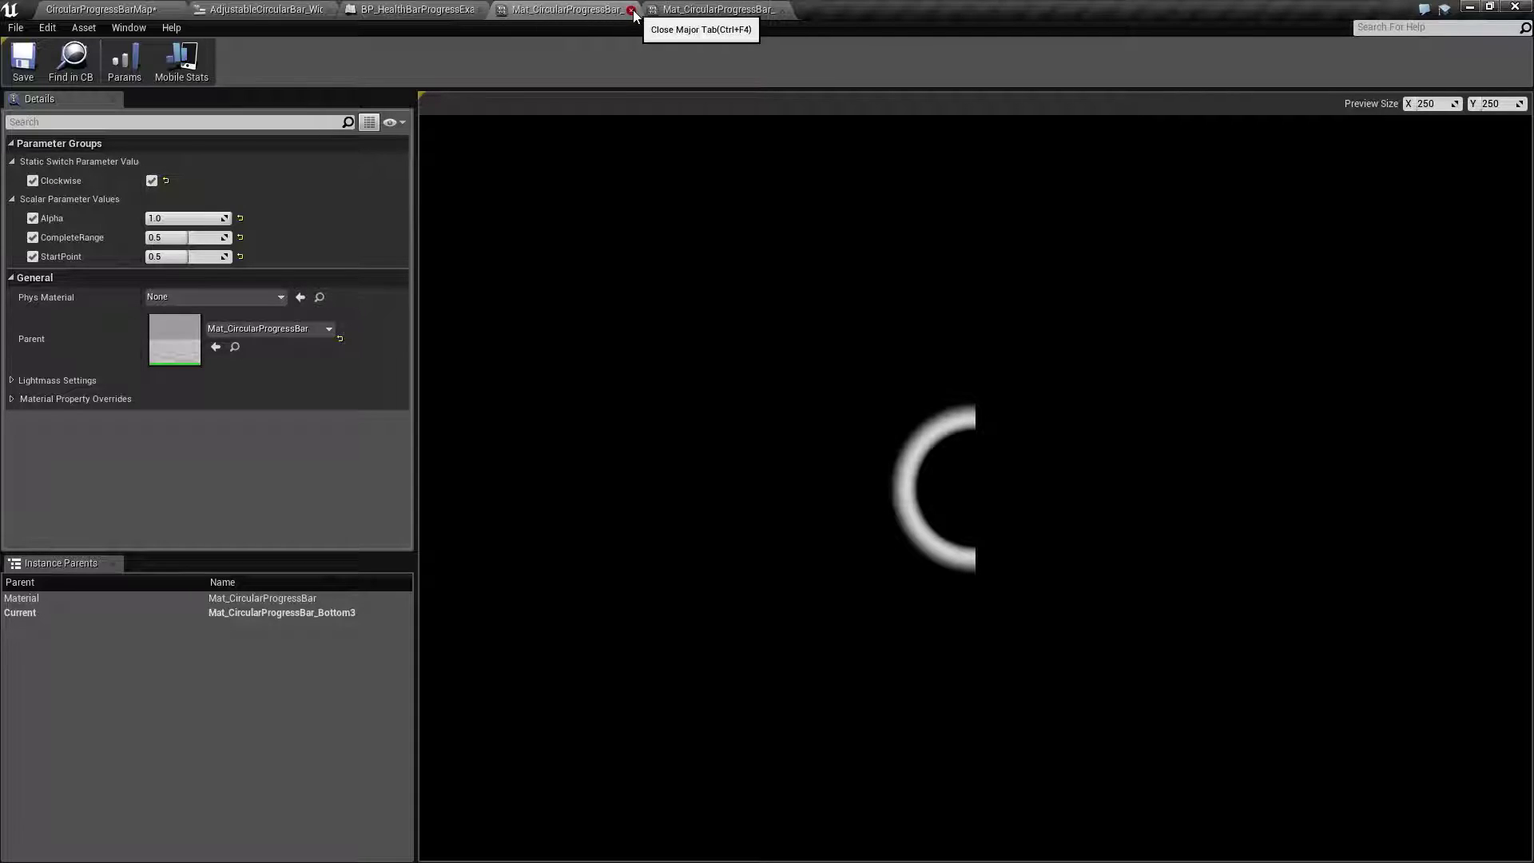
{"action": "left_click", "coordinate": [781, 9]}
{"action": "left_click", "coordinate": [631, 9]}
Set the brush image of BottomBarImage1 in AdjustableCircularBar_Widget to Mat_CircularProgressBar_Bottom1 and open the image choices for BottomBarImage2
{"action": "left_click", "coordinate": [266, 9]}
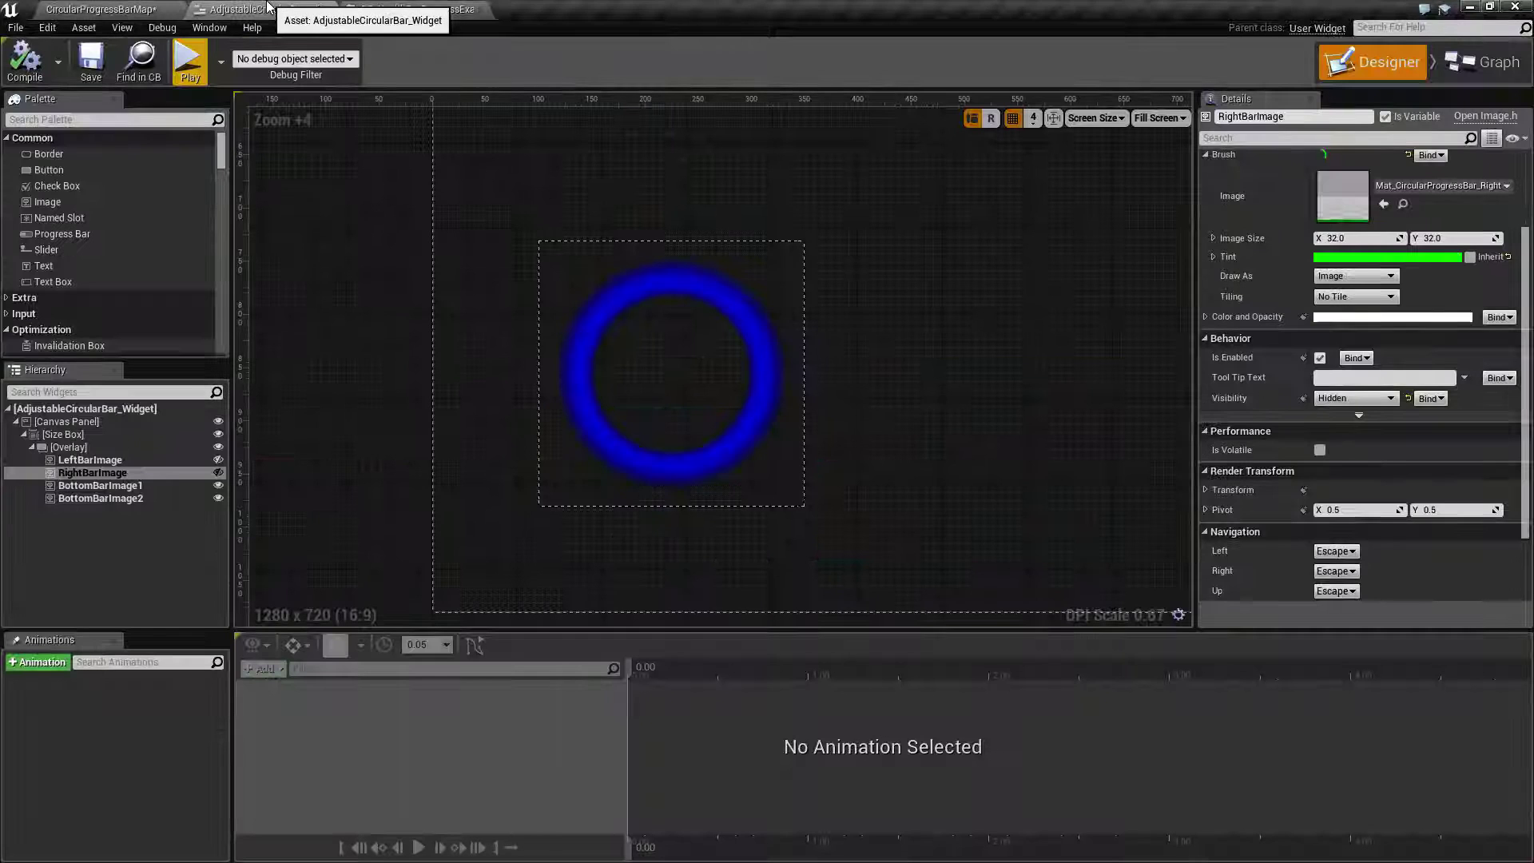
{"action": "left_click", "coordinate": [1454, 186]}
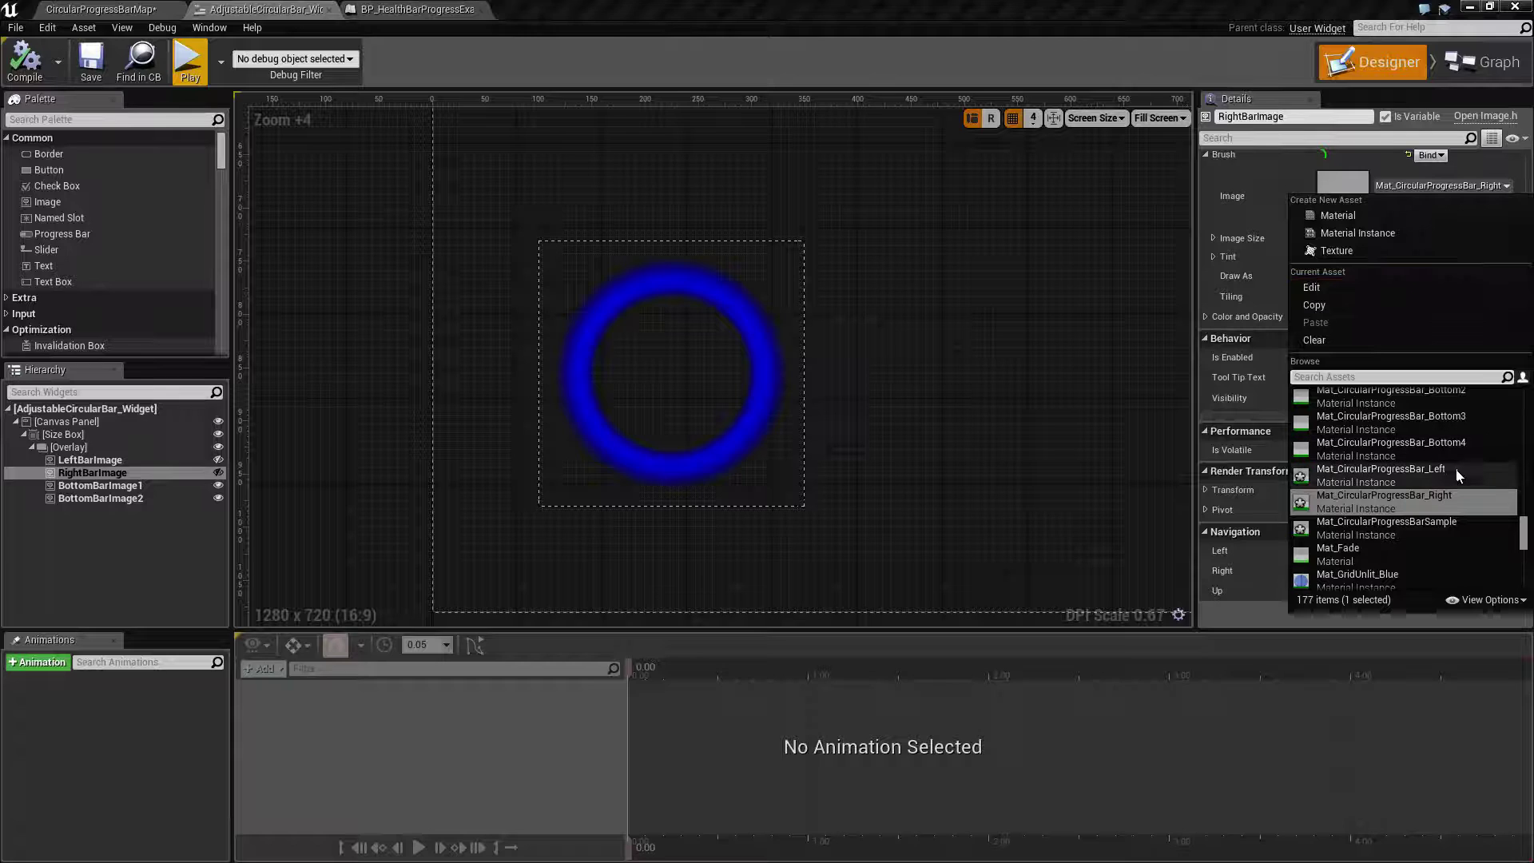
{"action": "left_click", "coordinate": [128, 485]}
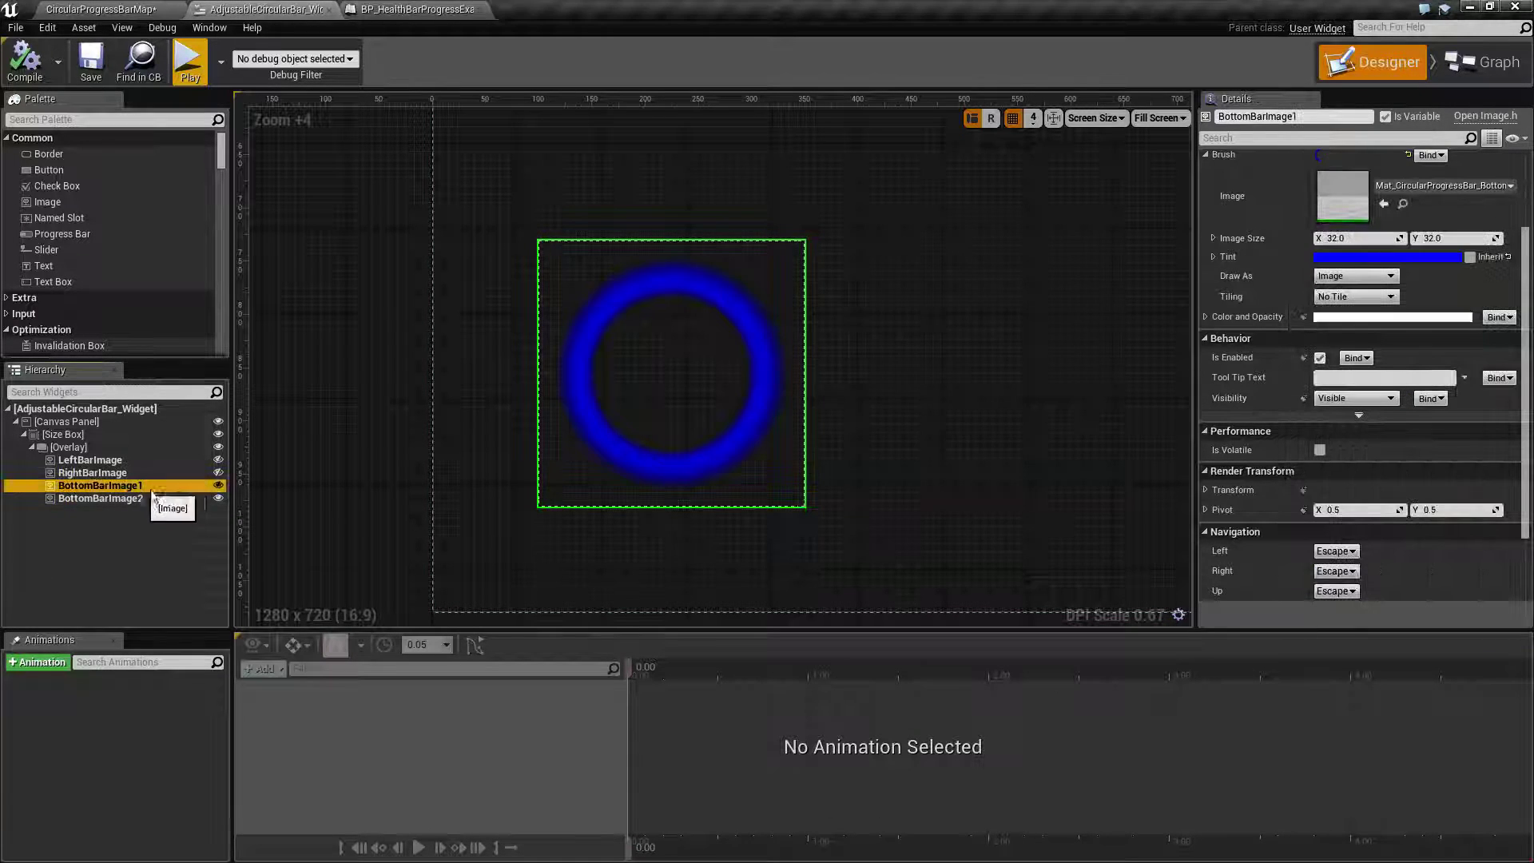
{"action": "left_click", "coordinate": [1417, 186]}
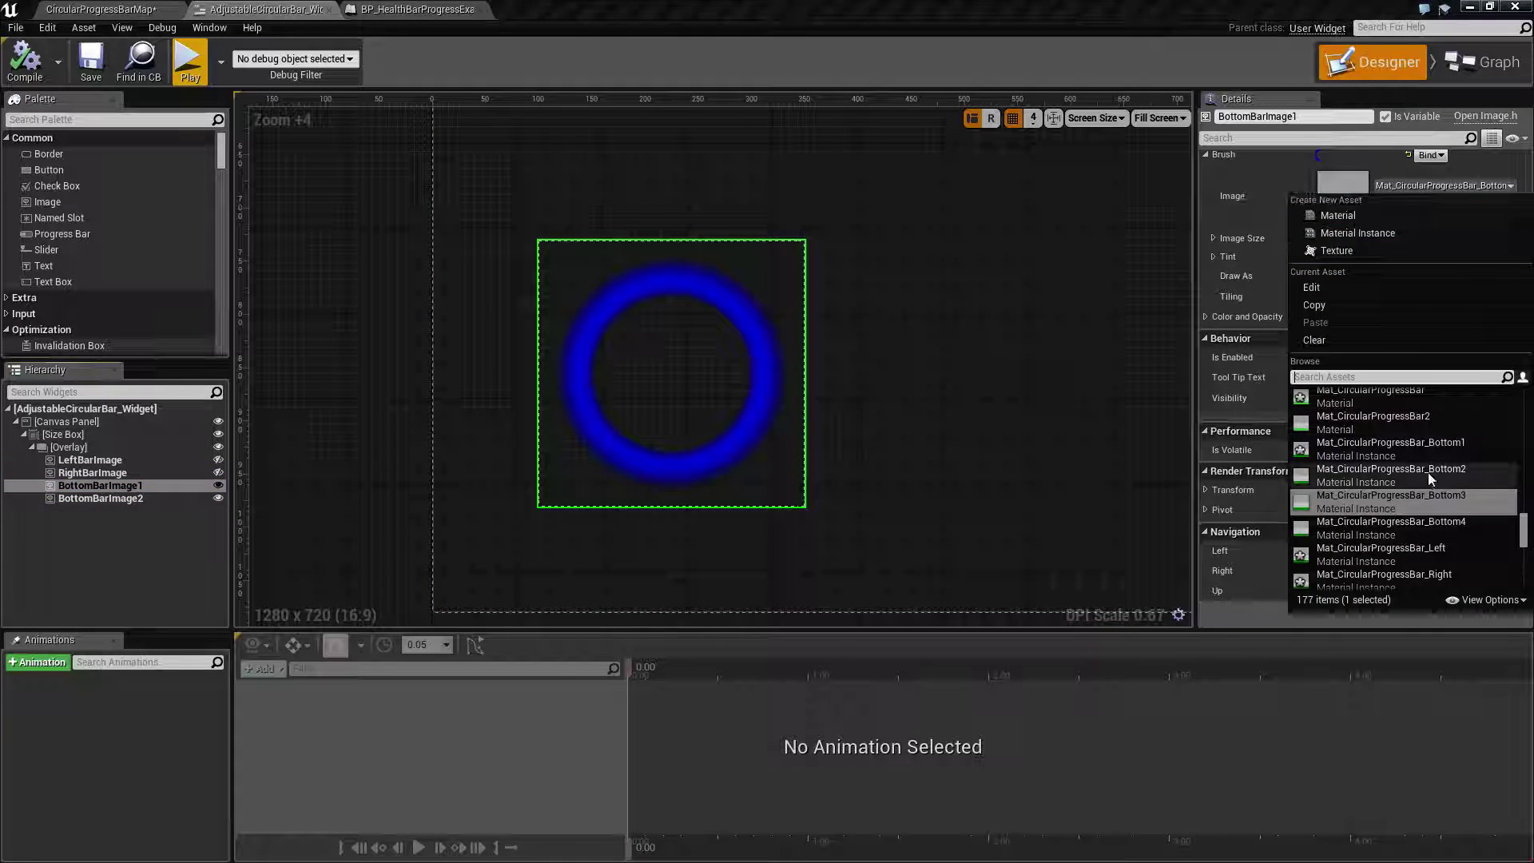
{"action": "left_click", "coordinate": [1403, 452]}
{"action": "left_click", "coordinate": [103, 498]}
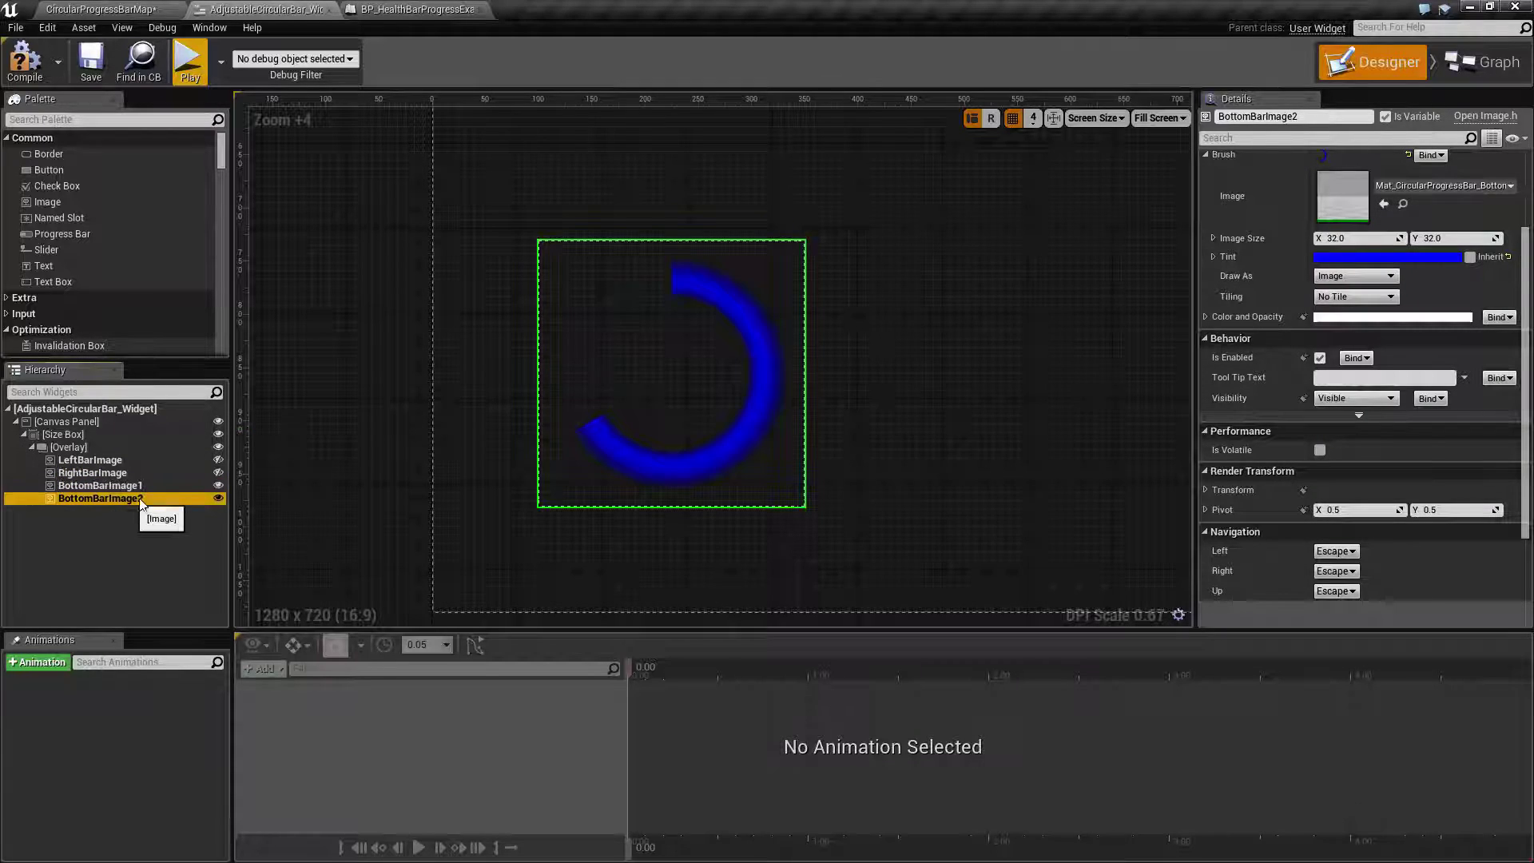
{"action": "left_click", "coordinate": [1454, 186]}
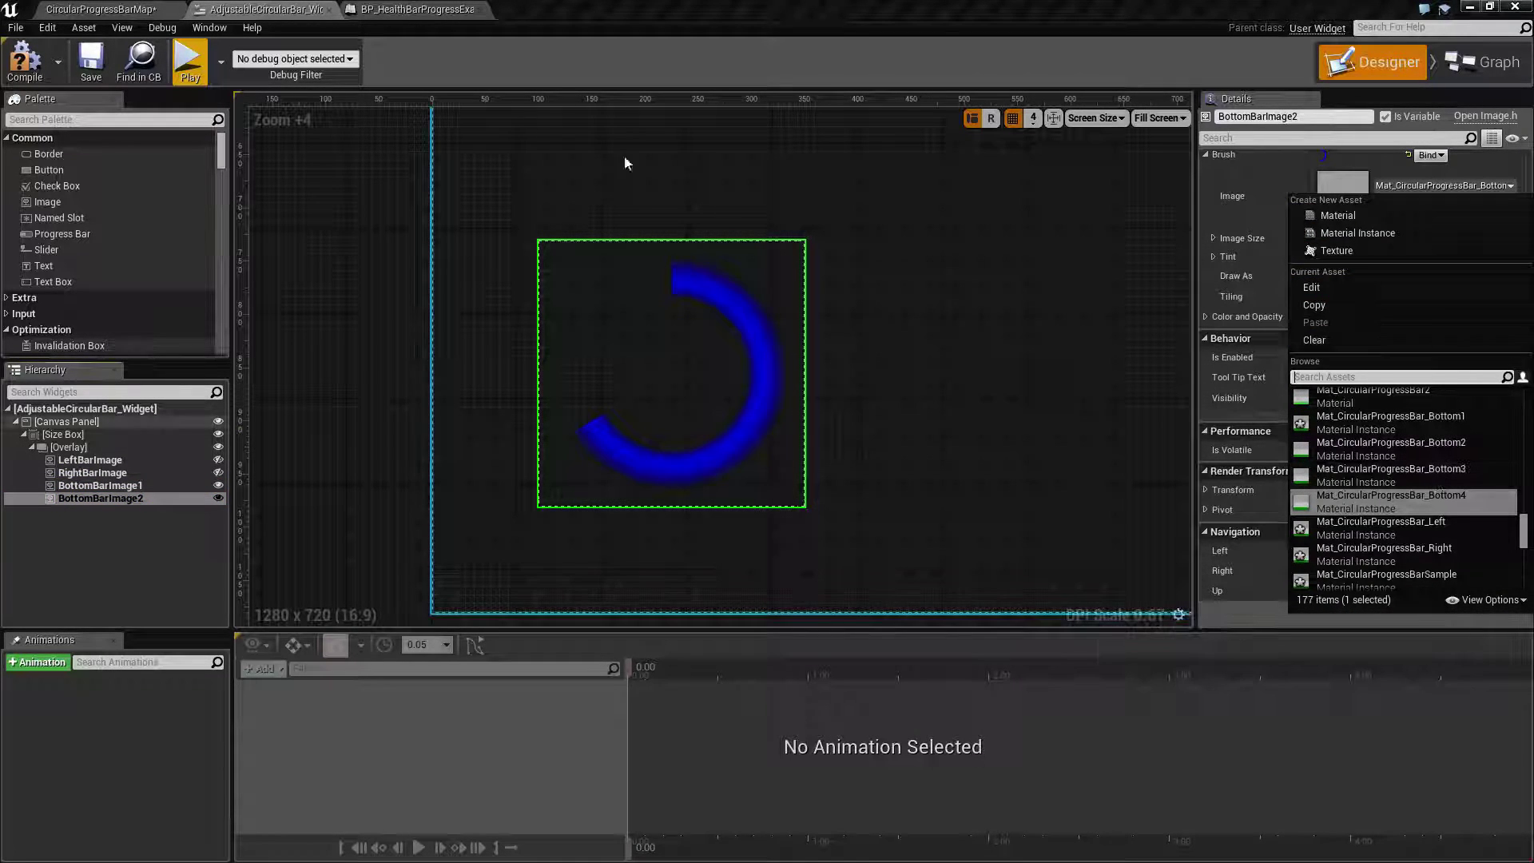
Play CircularProgressBarMap to check the bar, end the session and look at the BP_HealthBarProgressExample event graph
{"action": "left_click", "coordinate": [94, 8]}
{"action": "left_click", "coordinate": [769, 77]}
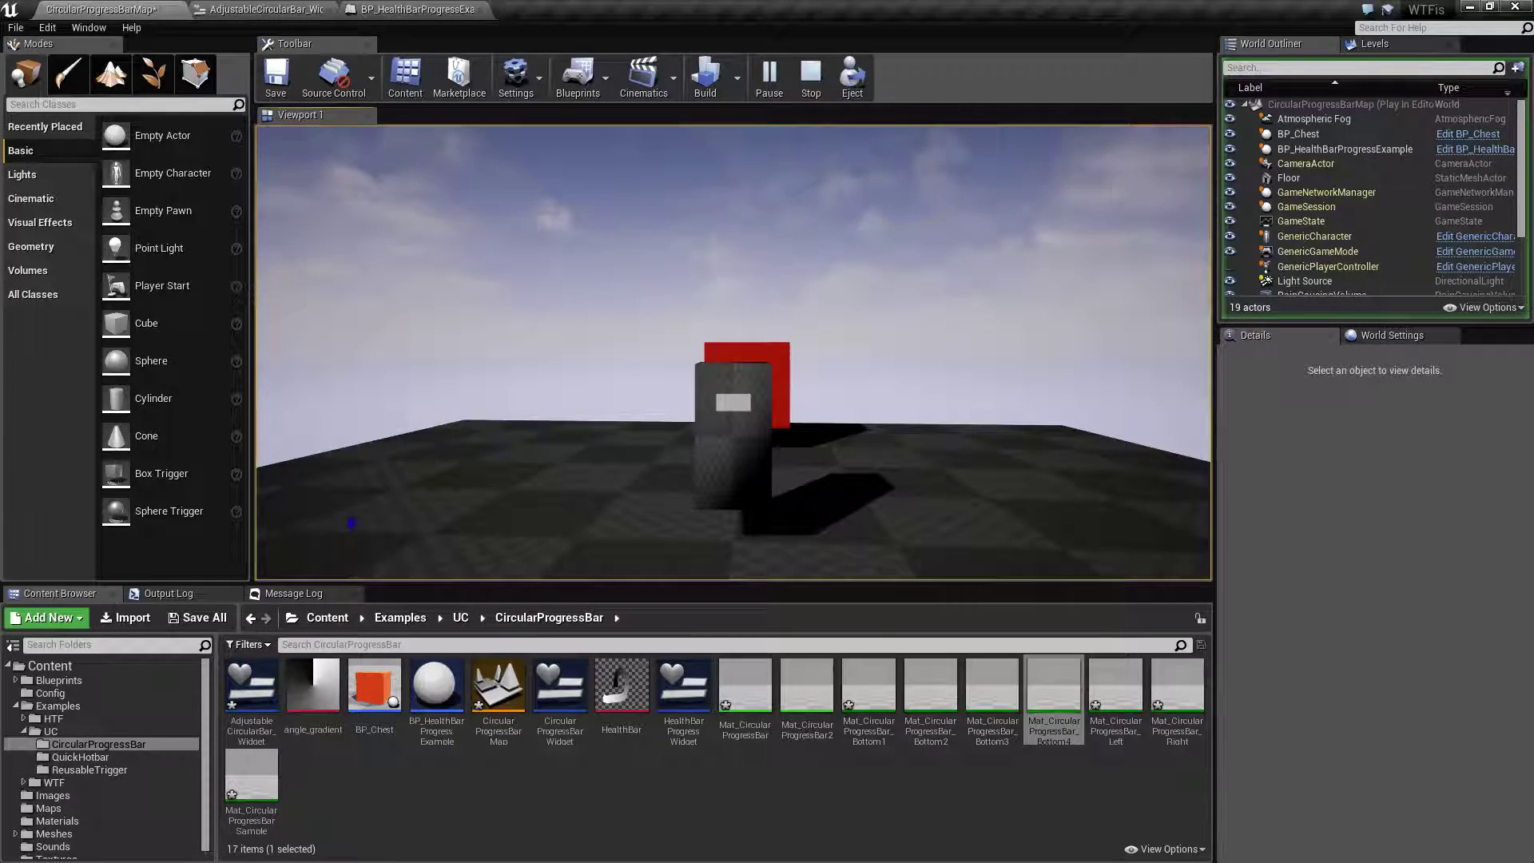
{"action": "key", "text": "Escape"}
{"action": "left_click", "coordinate": [421, 8]}
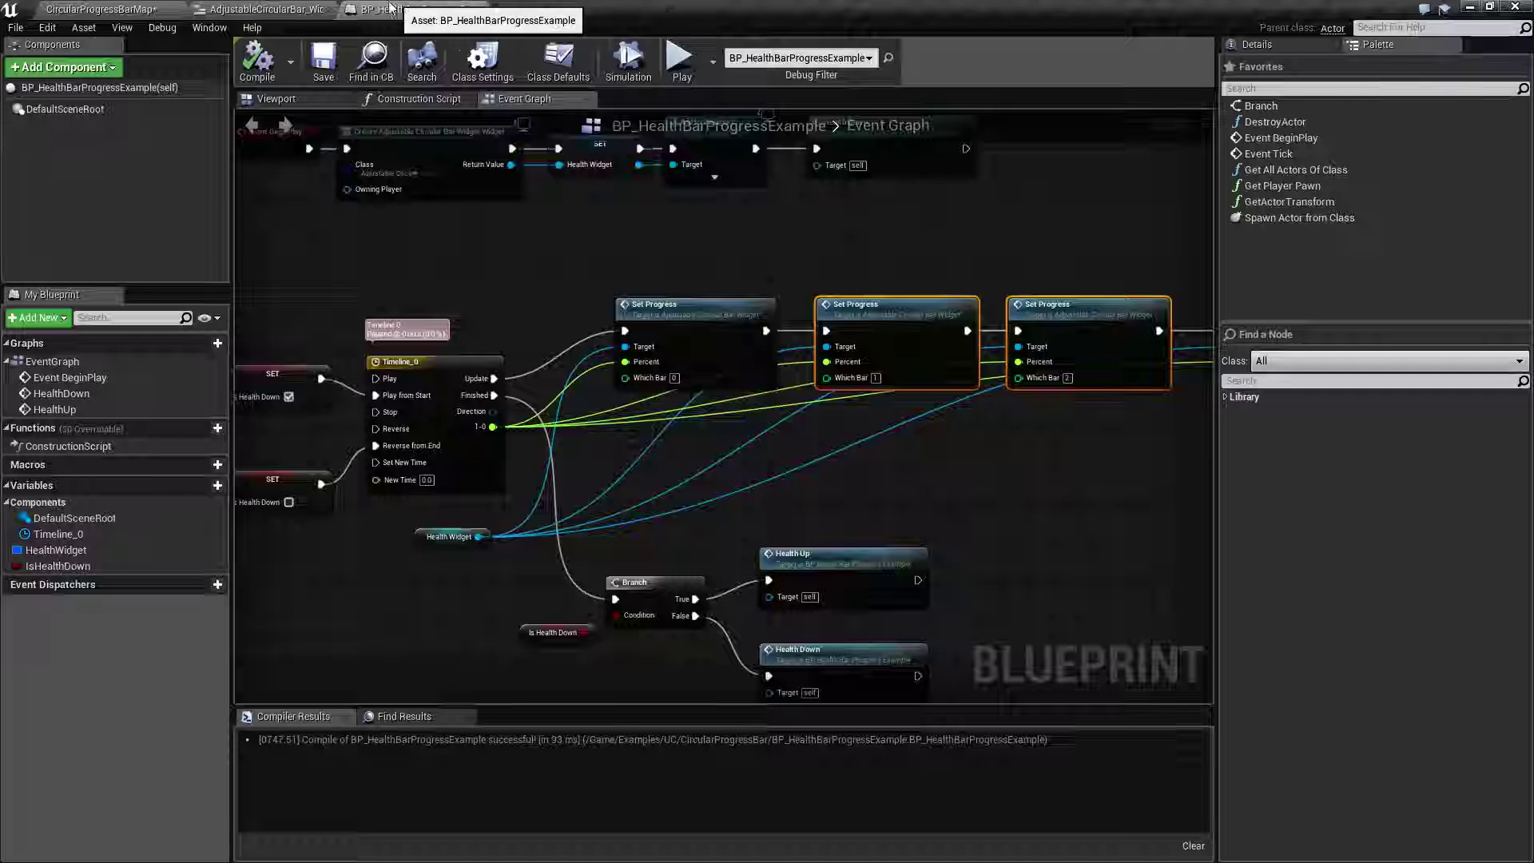
Set the brush image of BottomBarImage2 in AdjustableCircularBar_Widget to Mat_CircularProgressBar_Bottom2
{"action": "left_click", "coordinate": [316, 9]}
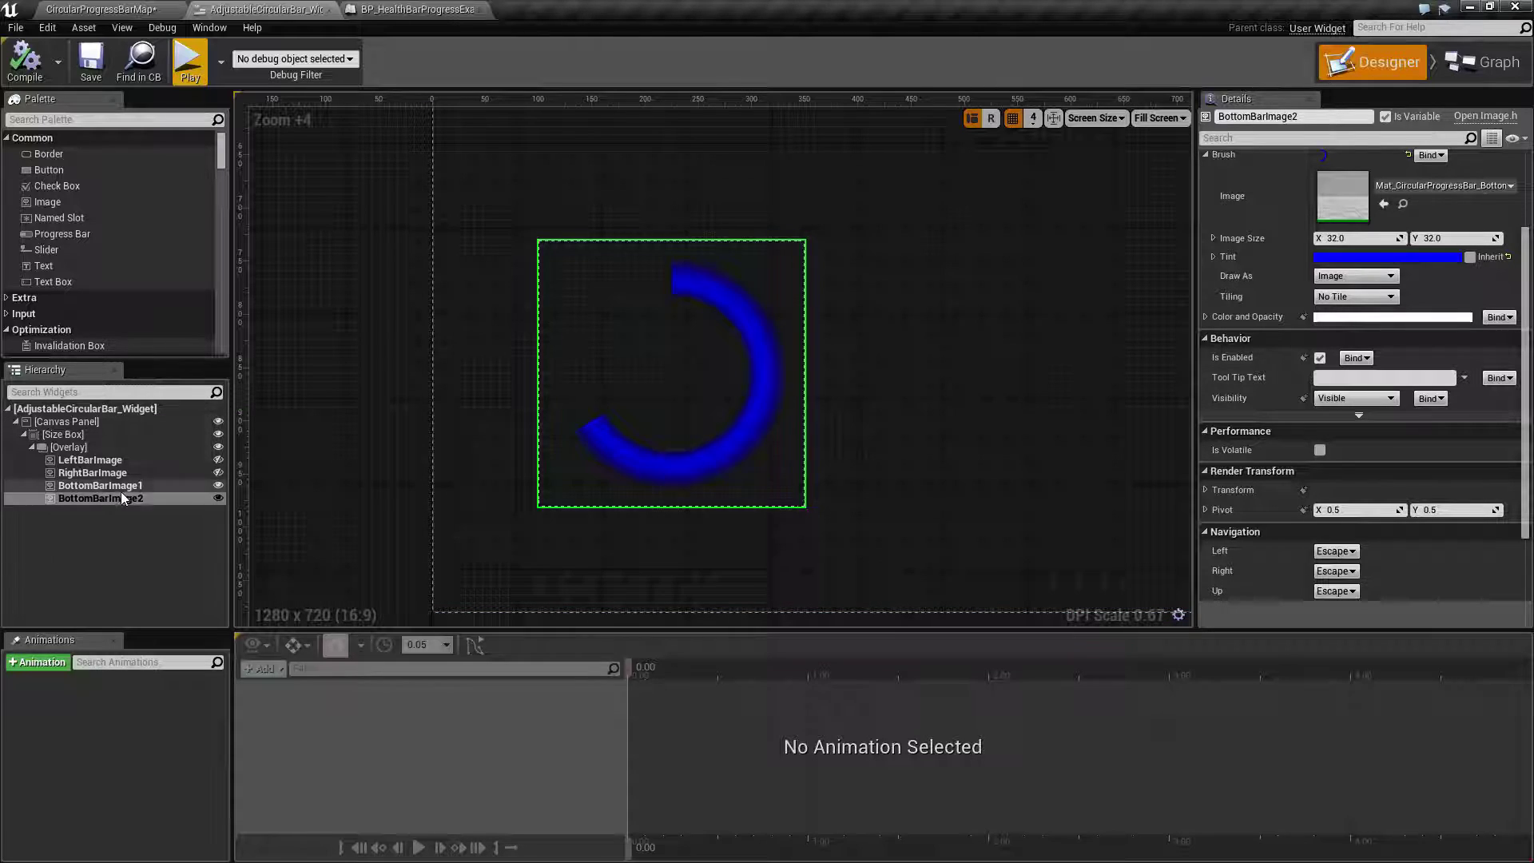
{"action": "left_click", "coordinate": [1430, 186]}
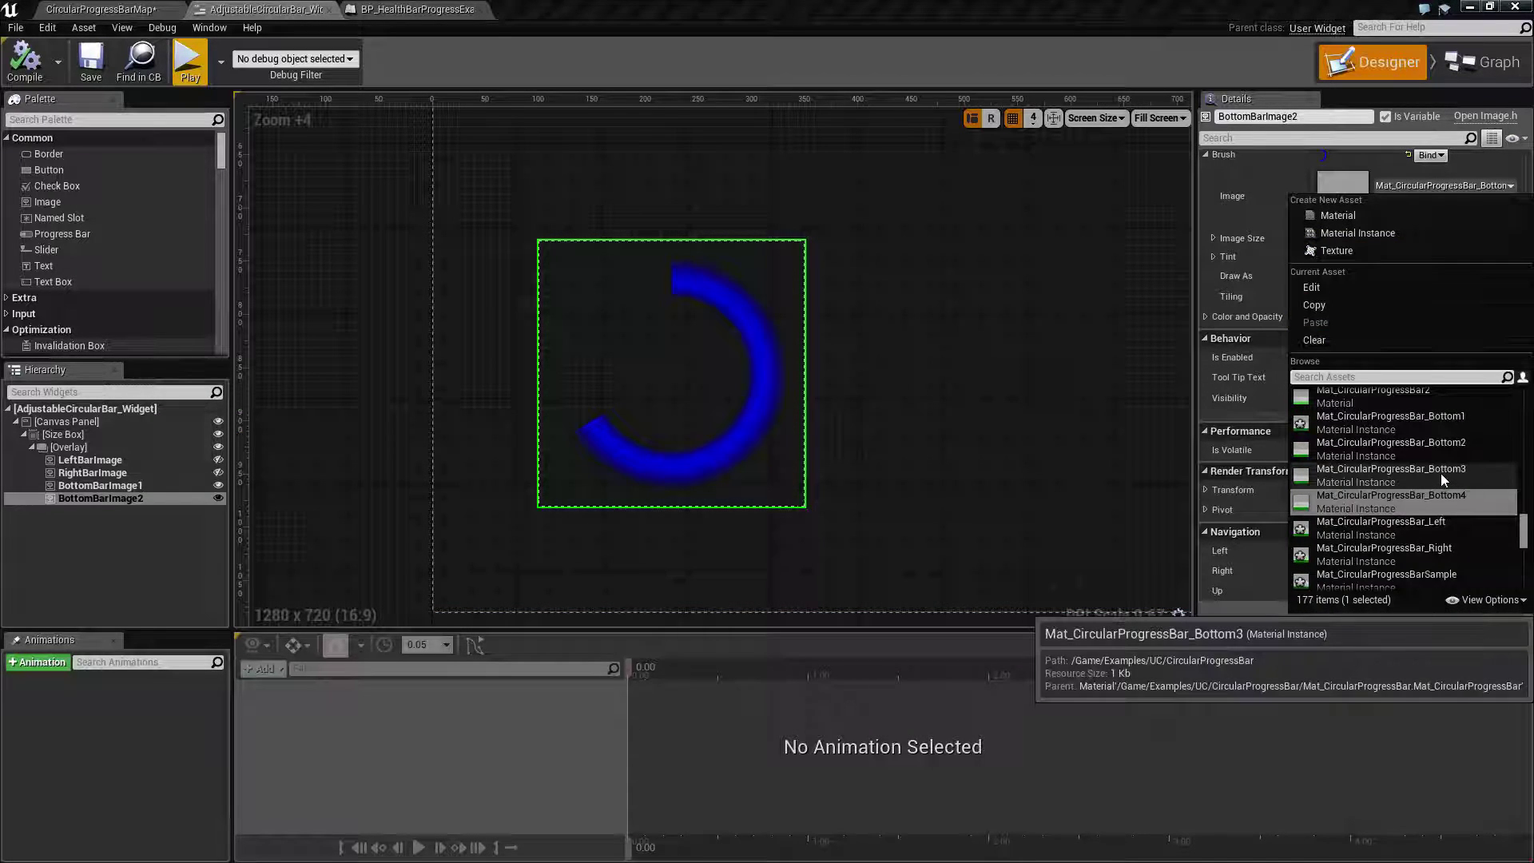
{"action": "left_click", "coordinate": [1435, 446]}
Set the Visibility of RightBarImage and LeftBarImage back to Visible and compile the widget
{"action": "left_click", "coordinate": [92, 472]}
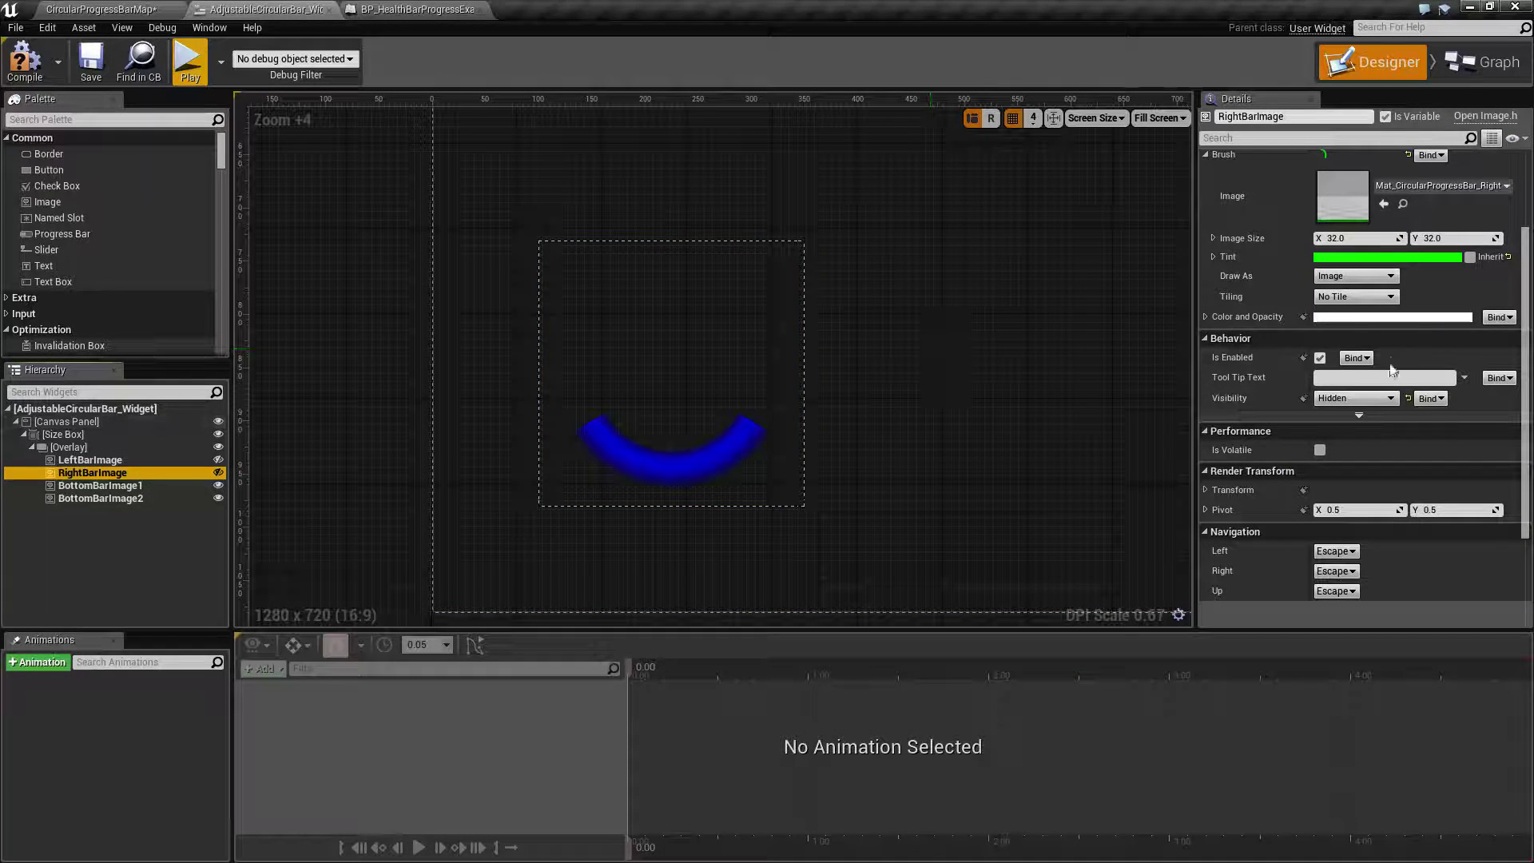
{"action": "left_click", "coordinate": [1356, 398]}
{"action": "left_click", "coordinate": [90, 459]}
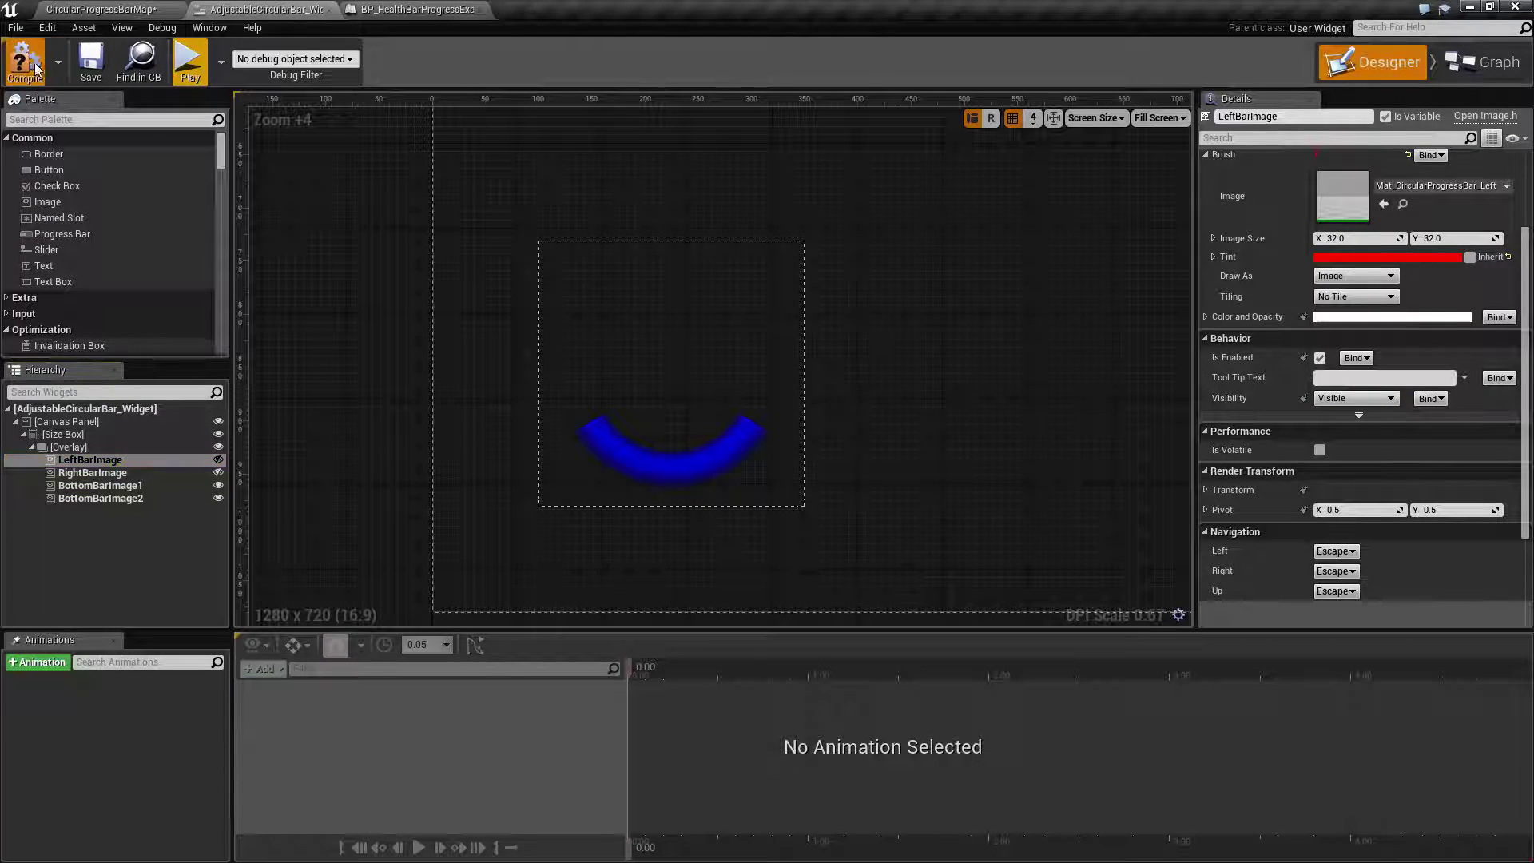
Open the Mat_CircularProgressBar material from the CircularProgressBar content folder for editing
{"action": "left_click", "coordinate": [90, 8]}
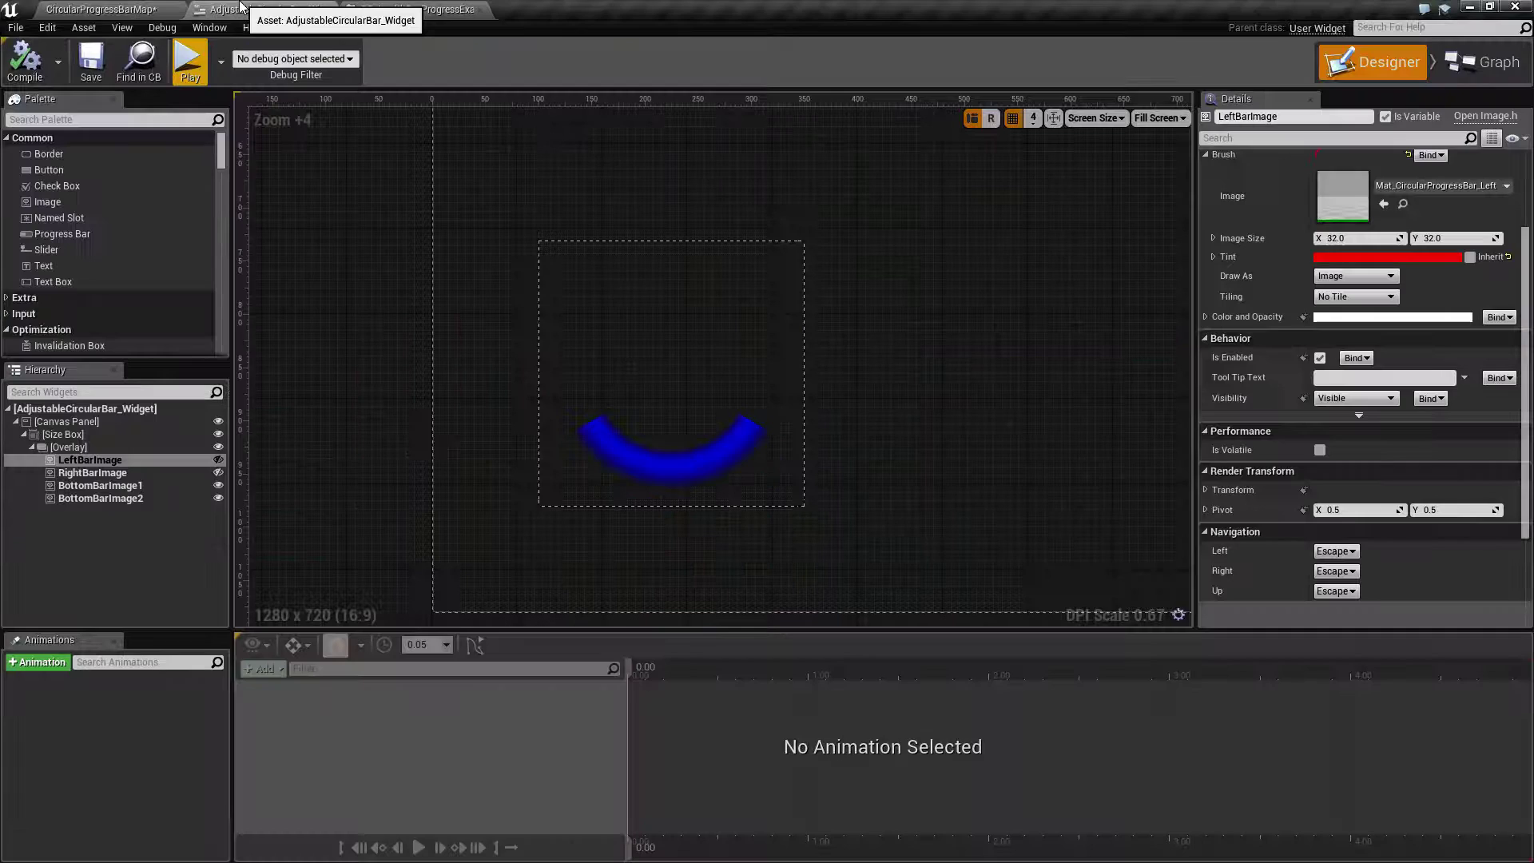
{"action": "left_click", "coordinate": [106, 11]}
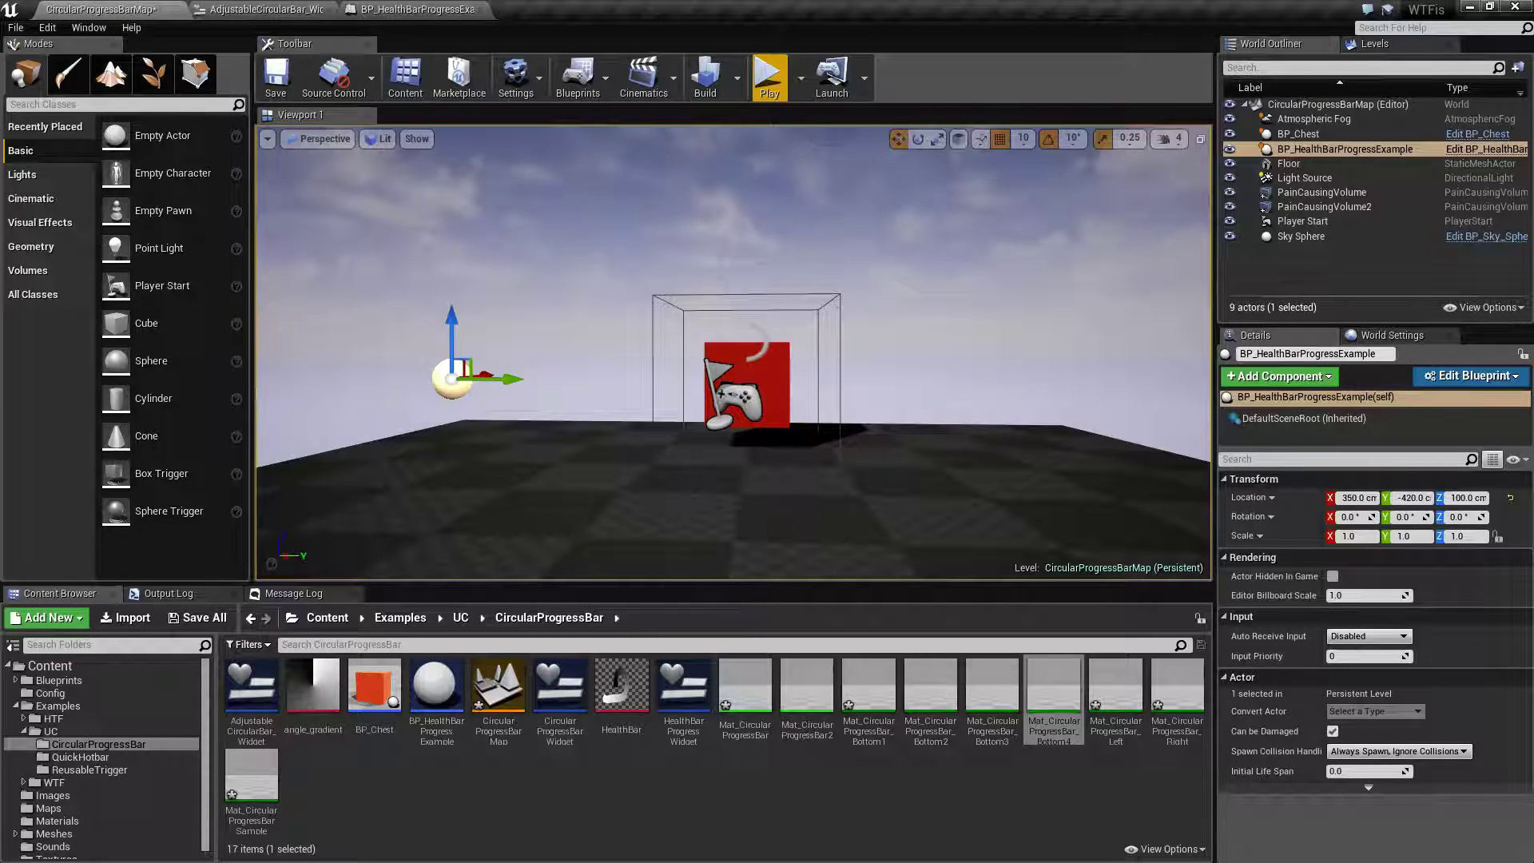
{"action": "left_click", "coordinate": [756, 678]}
{"action": "double_click", "coordinate": [757, 678]}
Examine the angular gradient section of the material graph, especially the CustomRotator node and the StartPoint parameter
{"action": "right_click_drag", "start_coordinate": [577, 399], "coordinate": [1035, 435]}
{"action": "scroll", "coordinate": [607, 459], "scroll_direction": "down", "scroll_amount": 3}
{"action": "right_click_drag", "start_coordinate": [578, 461], "coordinate": [977, 477]}
{"action": "right_click_drag", "start_coordinate": [362, 459], "coordinate": [740, 496]}
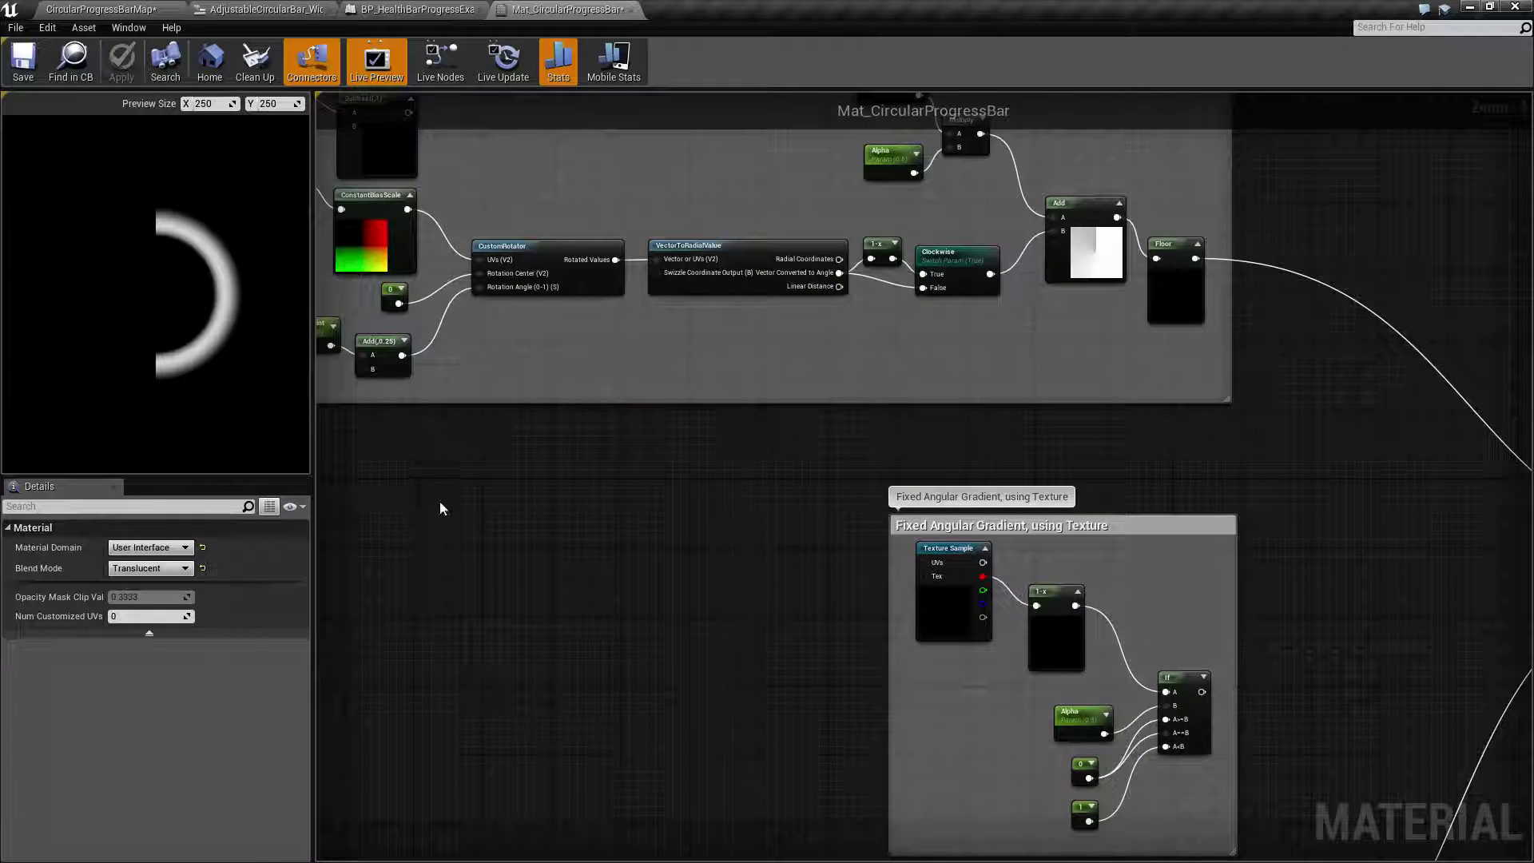
{"action": "right_click_drag", "start_coordinate": [391, 502], "coordinate": [730, 516]}
{"action": "scroll", "coordinate": [730, 516], "scroll_direction": "up", "scroll_amount": 3}
{"action": "right_click_drag", "start_coordinate": [917, 438], "coordinate": [661, 655]}
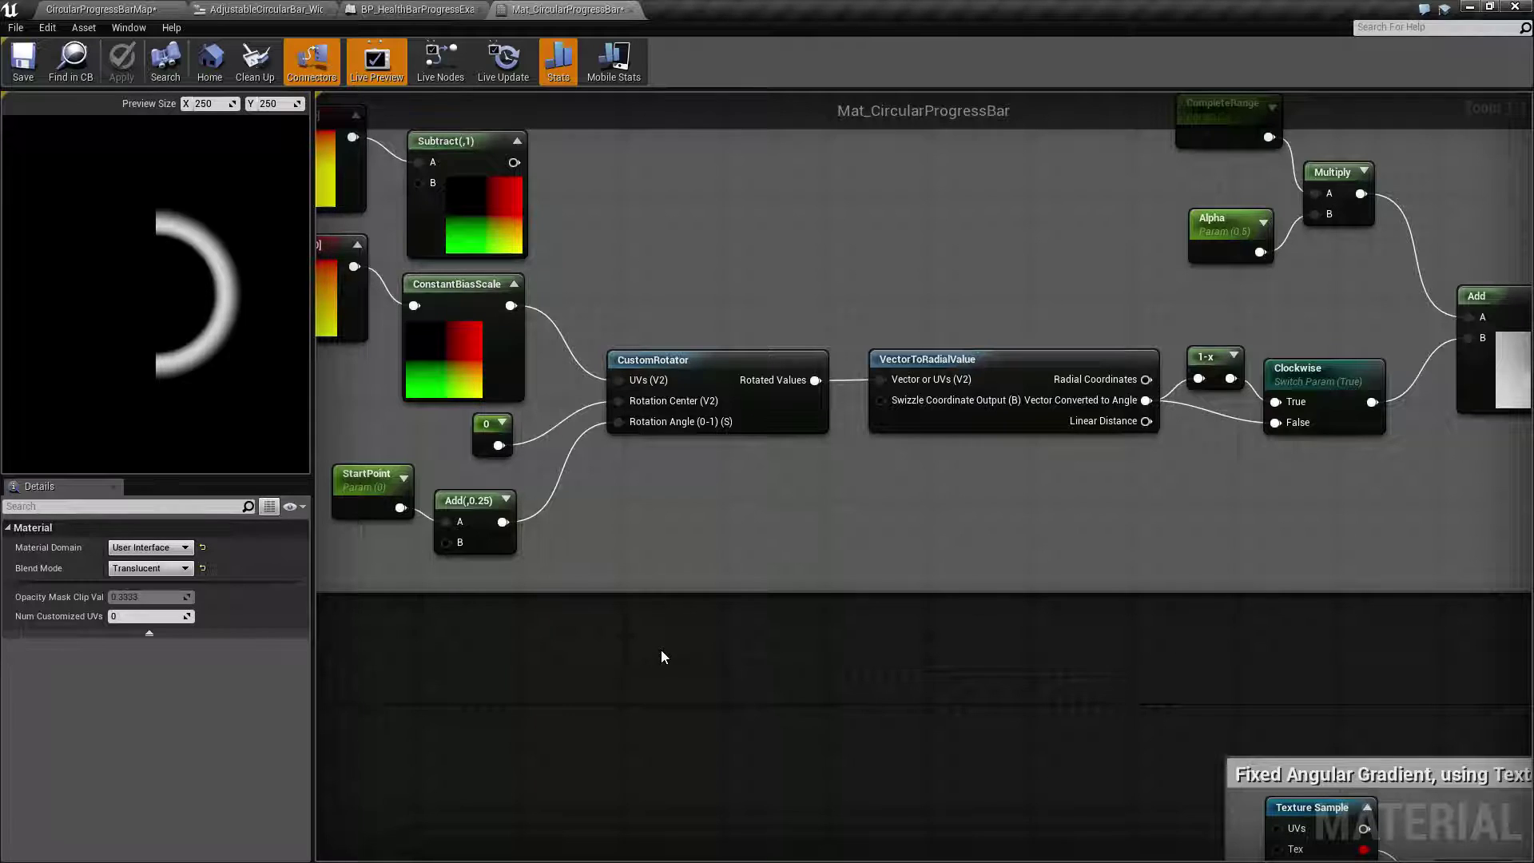
{"action": "right_click_drag", "start_coordinate": [711, 512], "coordinate": [807, 507]}
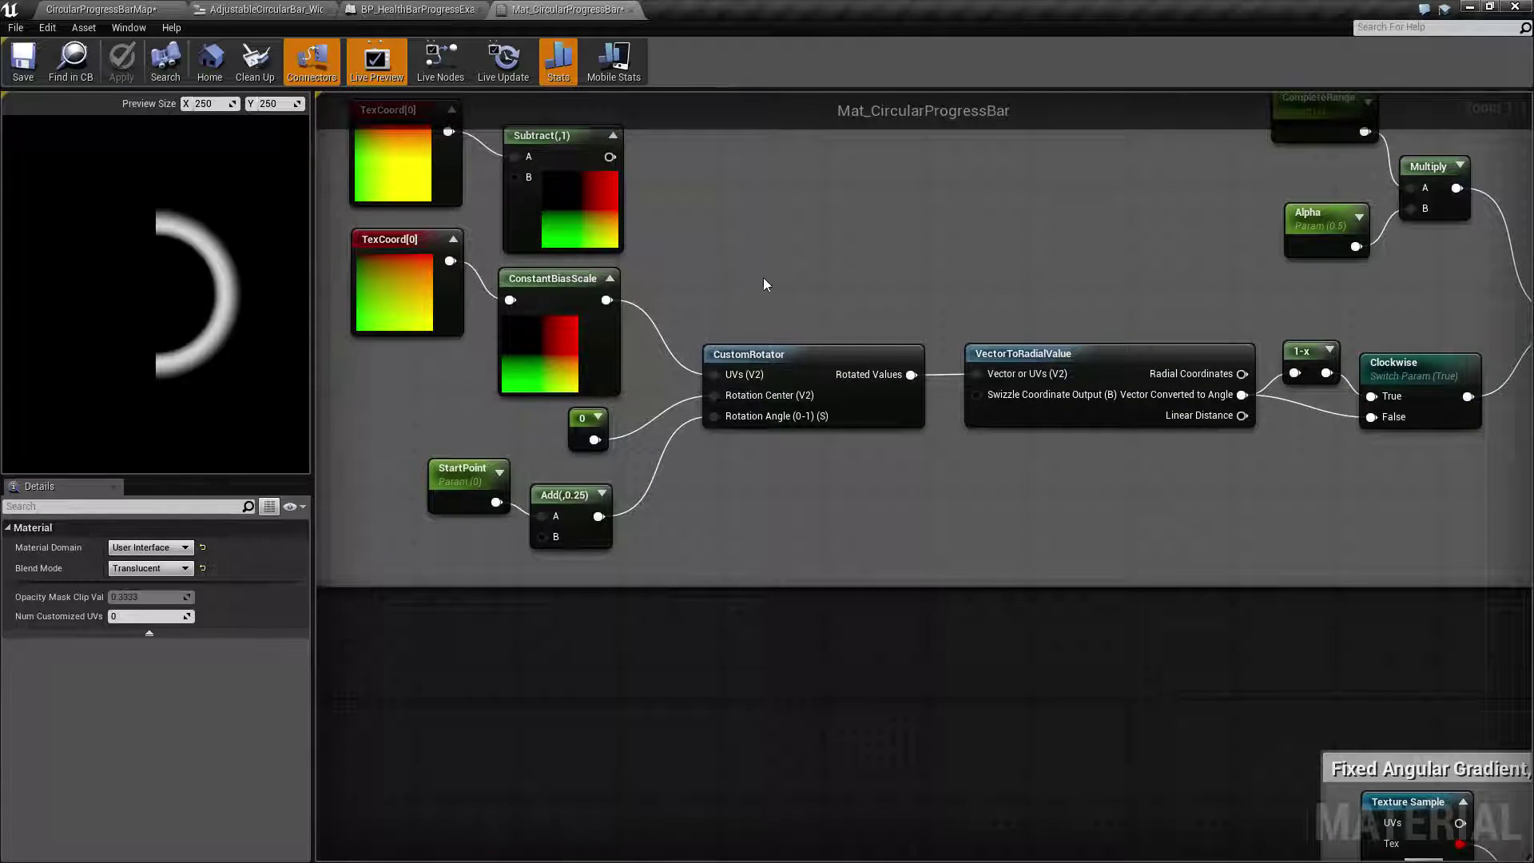
{"action": "left_click", "coordinate": [751, 354]}
{"action": "left_click", "coordinate": [464, 469]}
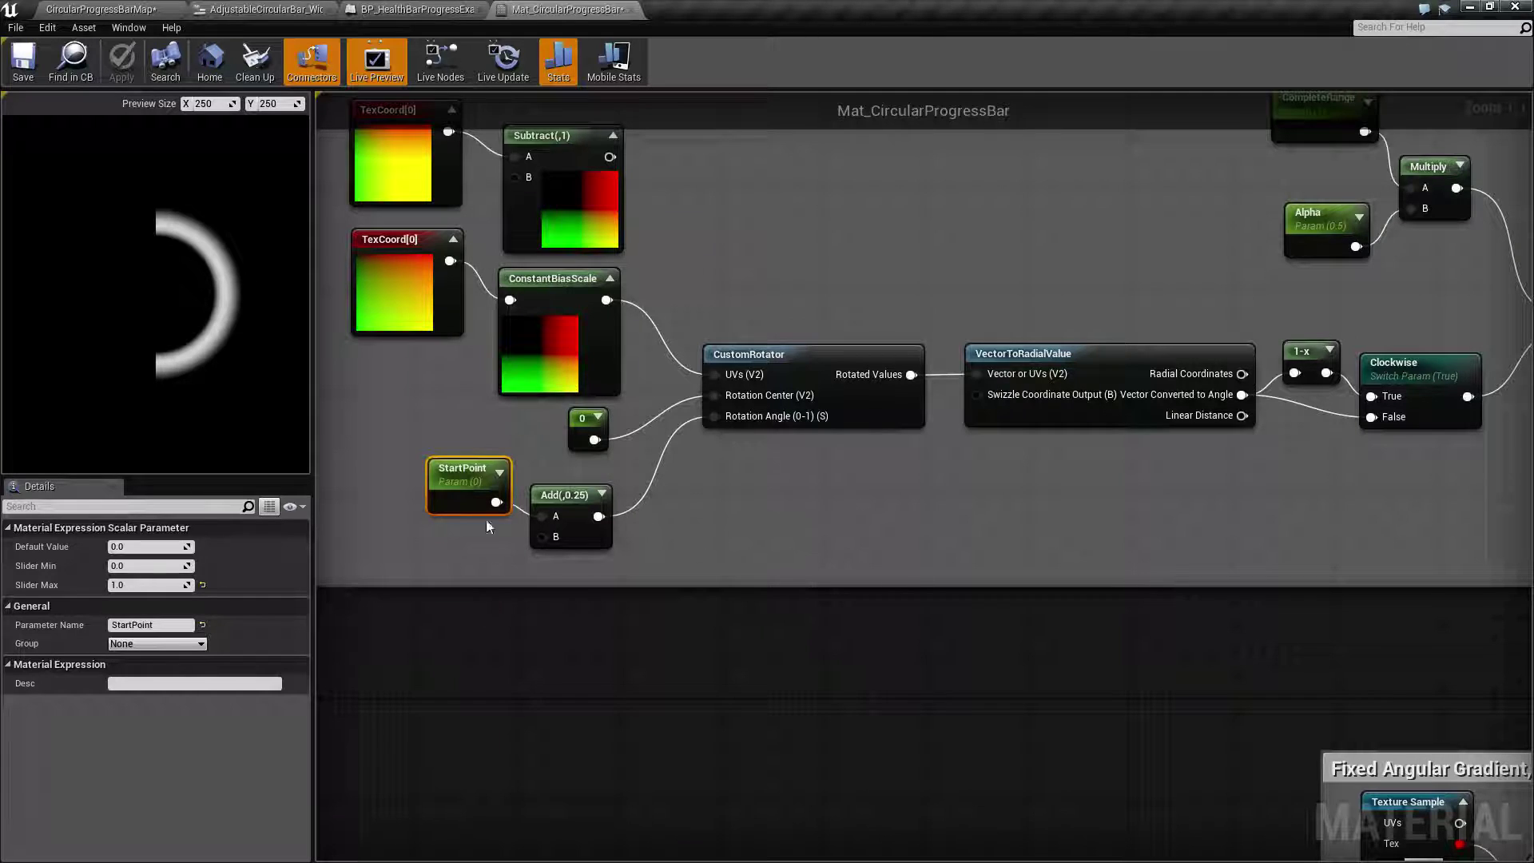
{"action": "left_click", "coordinate": [650, 529]}
Connect StartPoint directly to CustomRotator's Rotation Angle, bypassing Add(,0.25), and preview the CustomRotator node
{"action": "left_click_drag", "start_coordinate": [497, 501], "coordinate": [720, 415]}
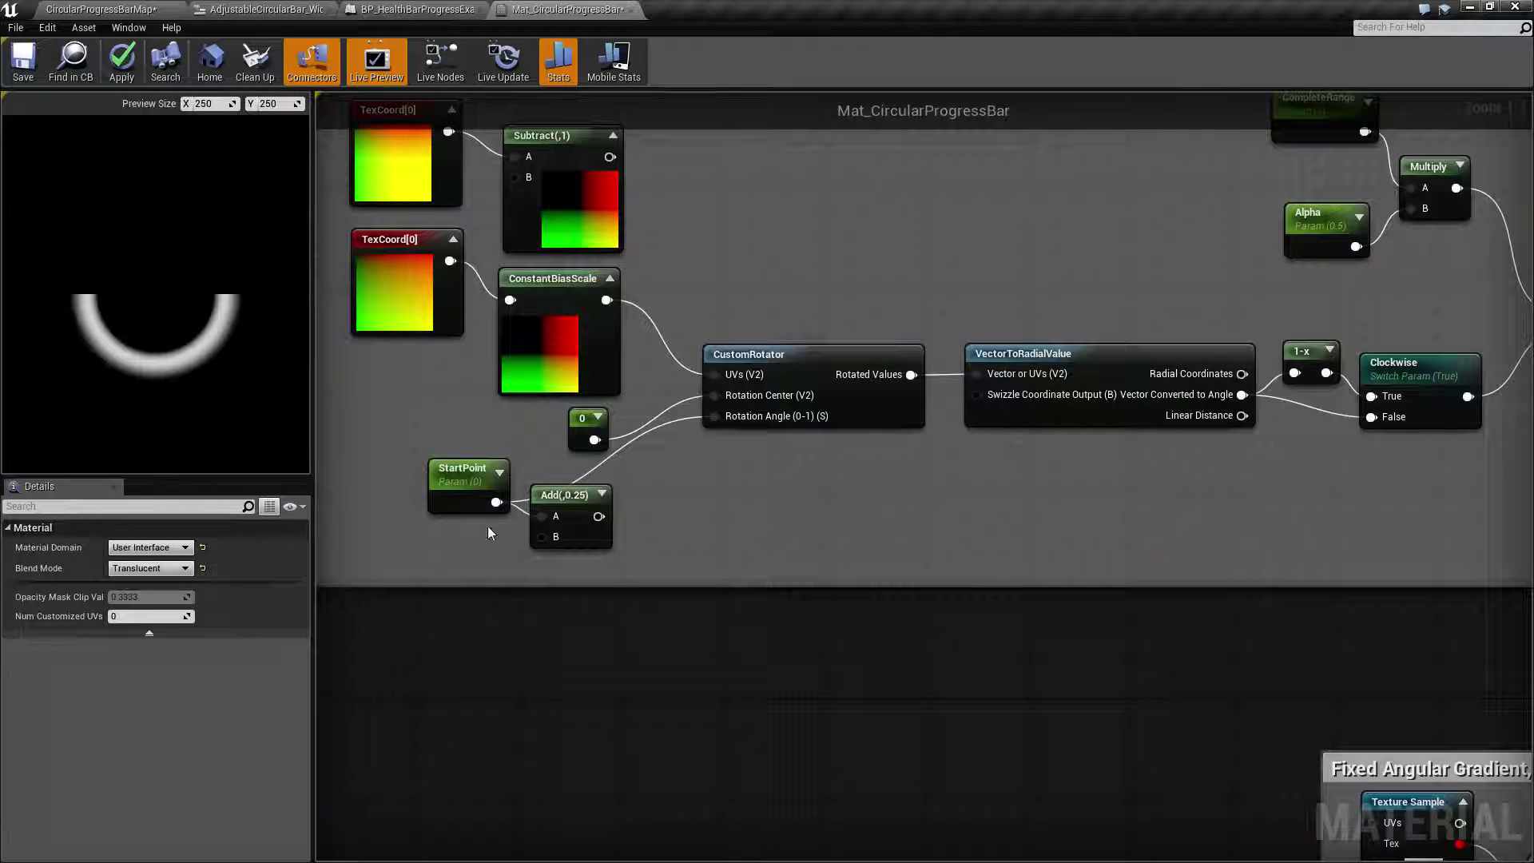
{"action": "left_click", "coordinate": [500, 472]}
{"action": "left_click", "coordinate": [496, 473]}
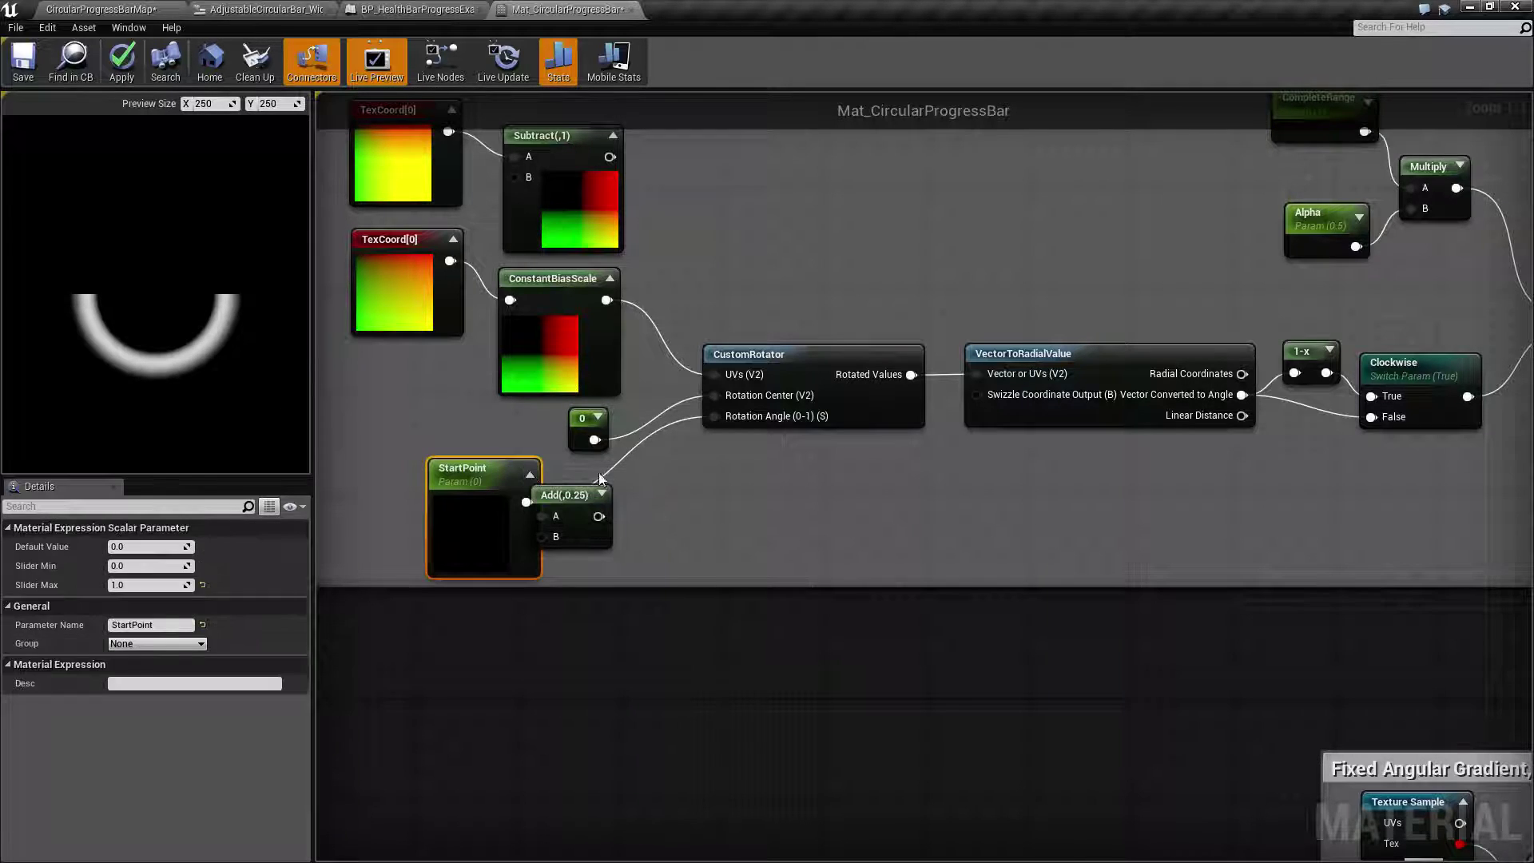
{"action": "right_click", "coordinate": [838, 368]}
{"action": "left_click", "coordinate": [891, 371]}
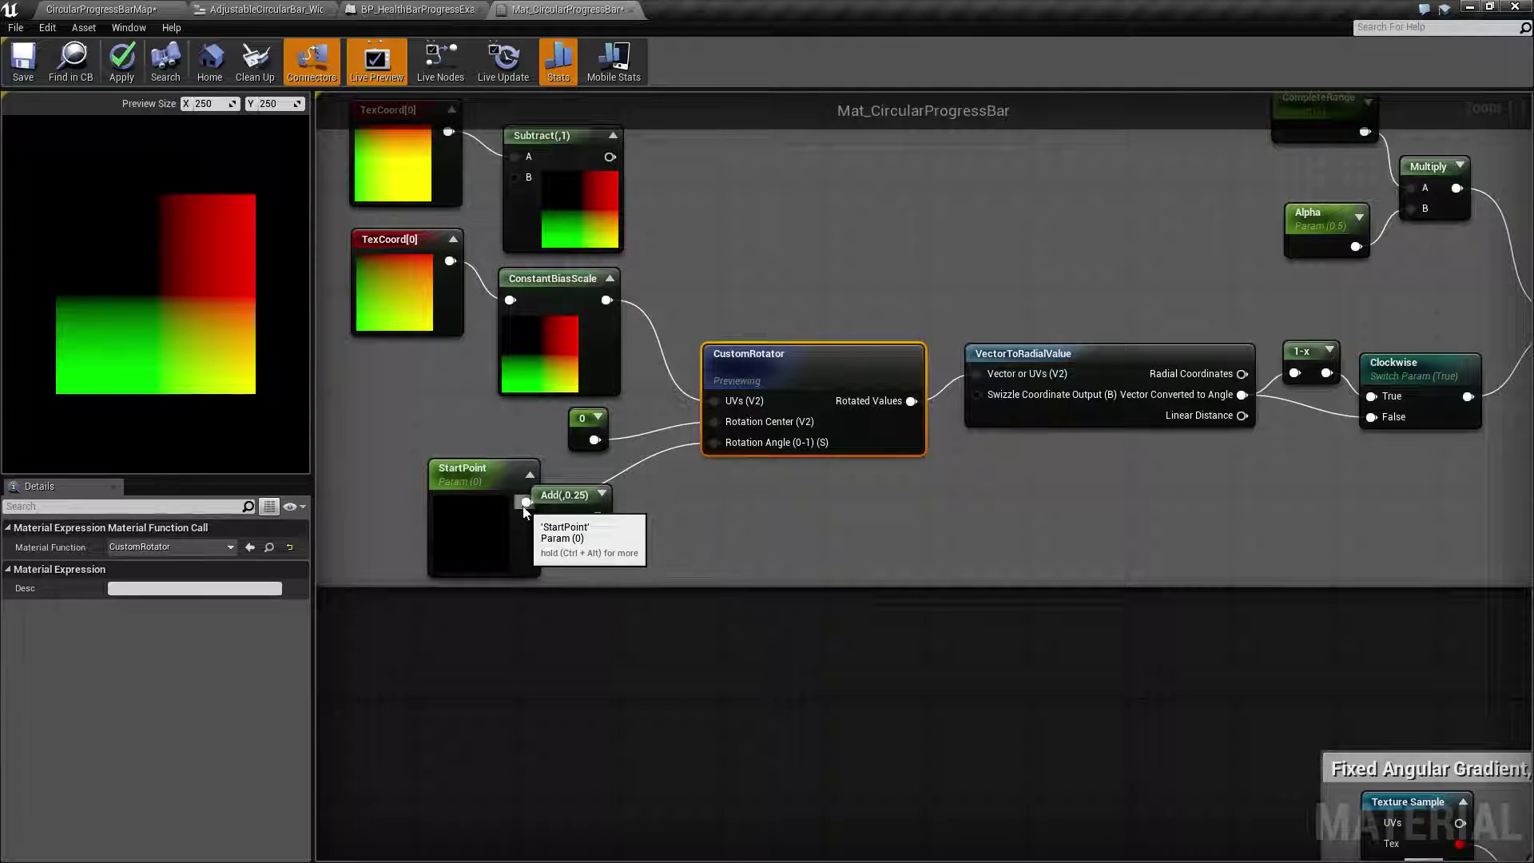
Reconnect Add(,0.25) to CustomRotator's Rotation Angle with the Add node moved clear of StartPoint, and stop previewing CustomRotator
{"action": "left_click_drag", "start_coordinate": [599, 517], "coordinate": [713, 444]}
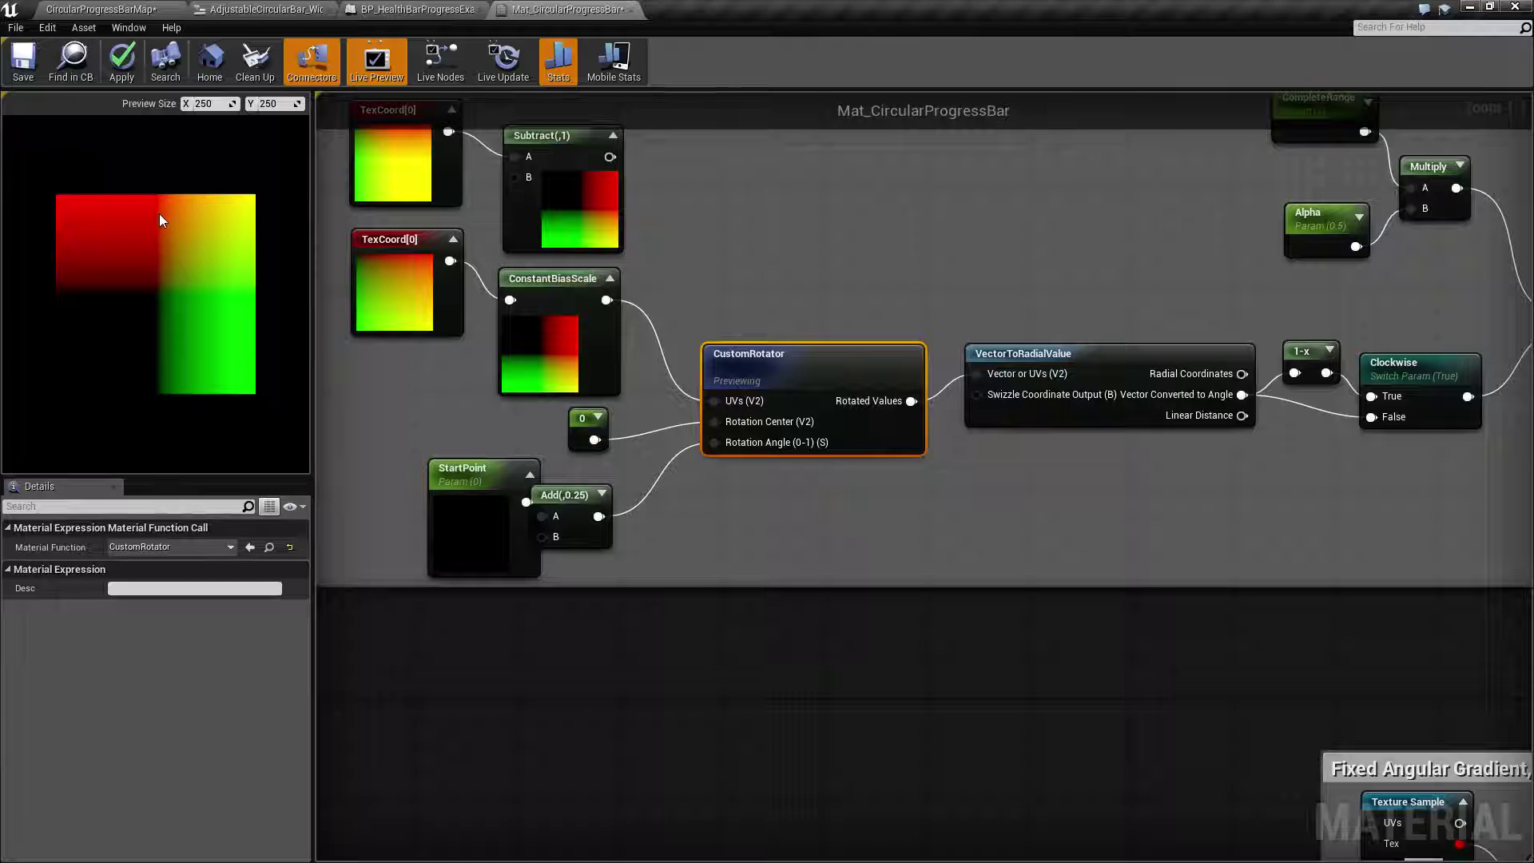
{"action": "left_click_drag", "start_coordinate": [579, 505], "coordinate": [615, 503]}
{"action": "left_click", "coordinate": [461, 474]}
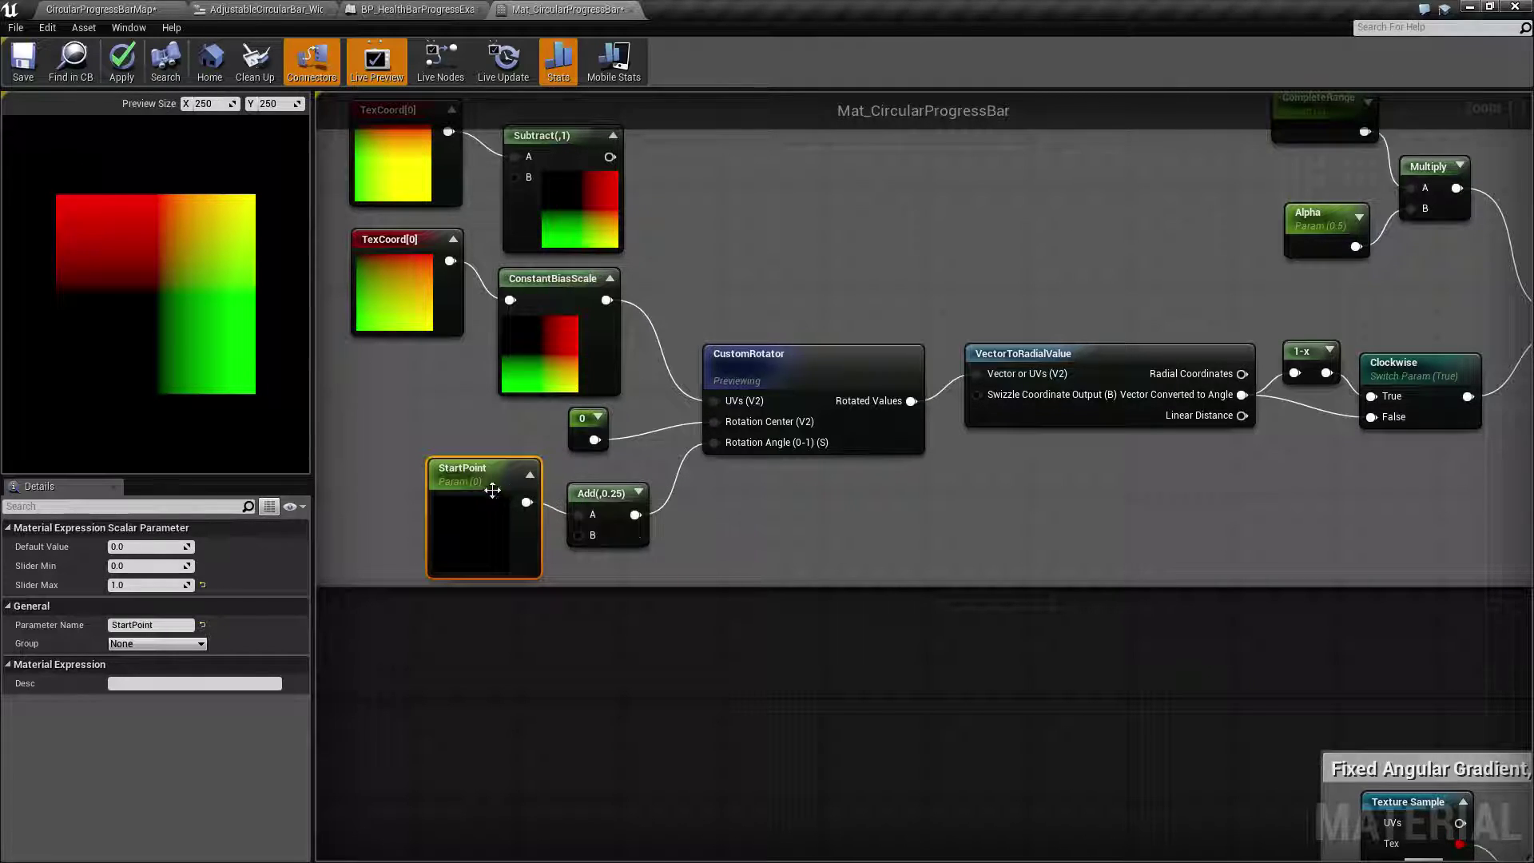
{"action": "right_click", "coordinate": [804, 369]}
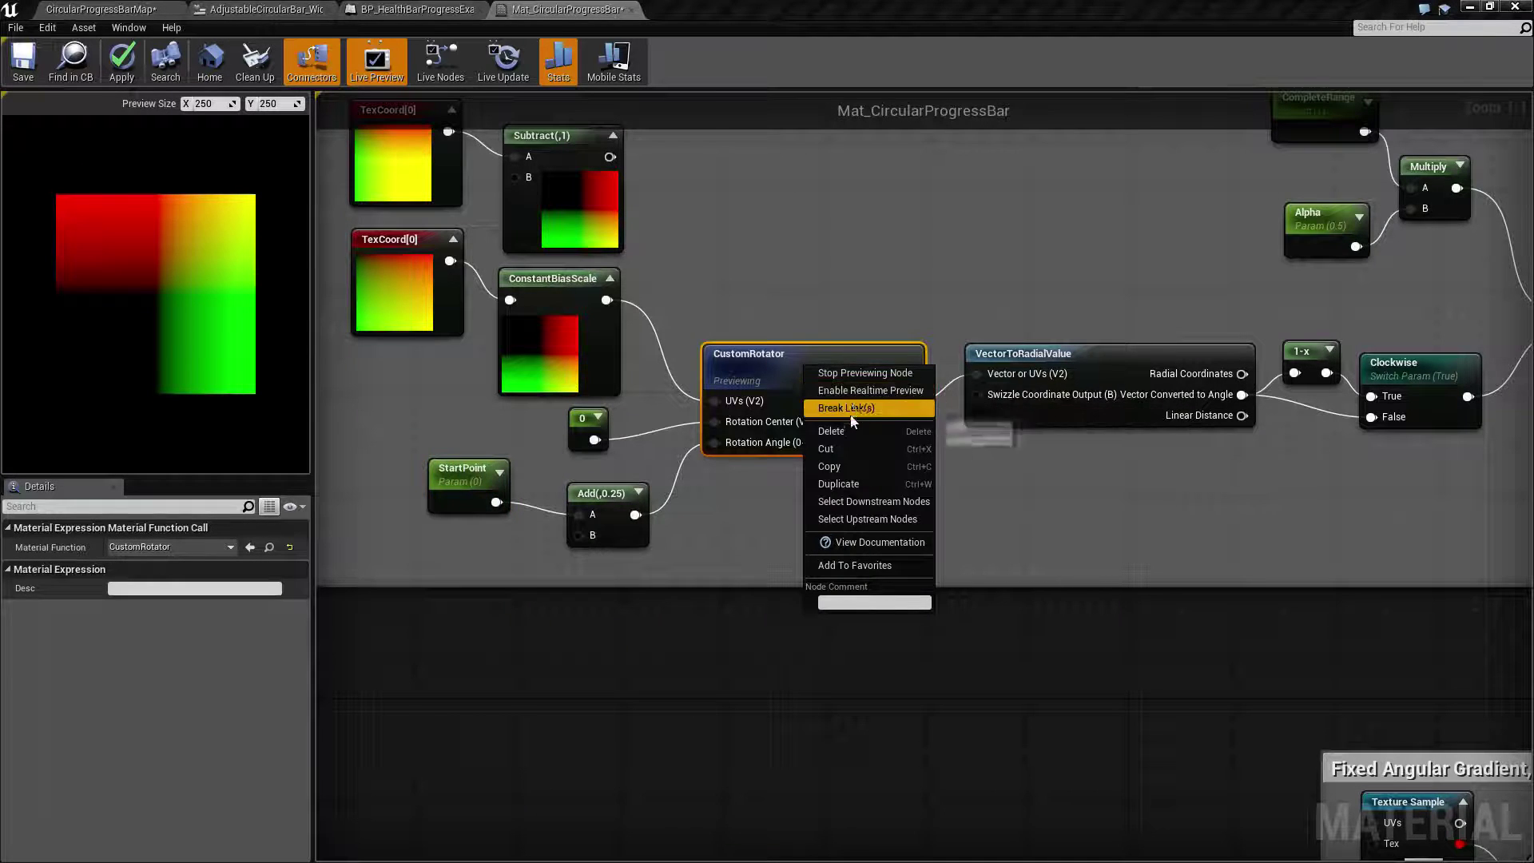
{"action": "left_click", "coordinate": [852, 374]}
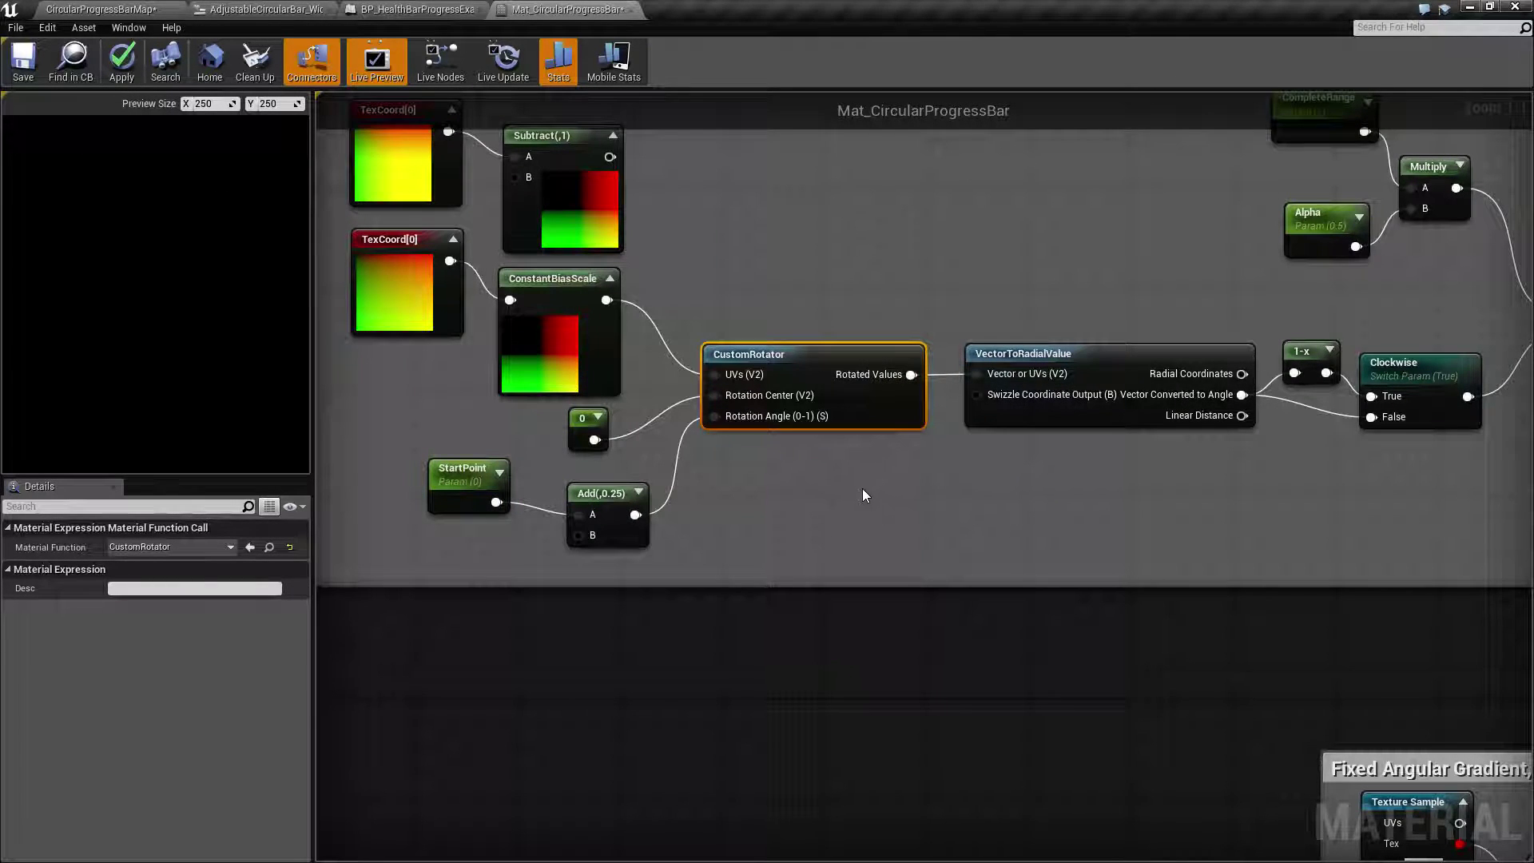
Preview the VectorToRadialValue node to examine its radial gradient, and stop previewing it
{"action": "right_click_drag", "start_coordinate": [814, 483], "coordinate": [726, 490]}
{"action": "right_click_drag", "start_coordinate": [925, 513], "coordinate": [774, 521]}
{"action": "left_click_drag", "start_coordinate": [778, 301], "coordinate": [822, 501]}
{"action": "right_click_drag", "start_coordinate": [787, 359], "coordinate": [683, 375]}
{"action": "left_click_drag", "start_coordinate": [441, 332], "coordinate": [506, 478]}
{"action": "right_click_drag", "start_coordinate": [798, 481], "coordinate": [734, 509]}
{"action": "right_click", "coordinate": [702, 400]}
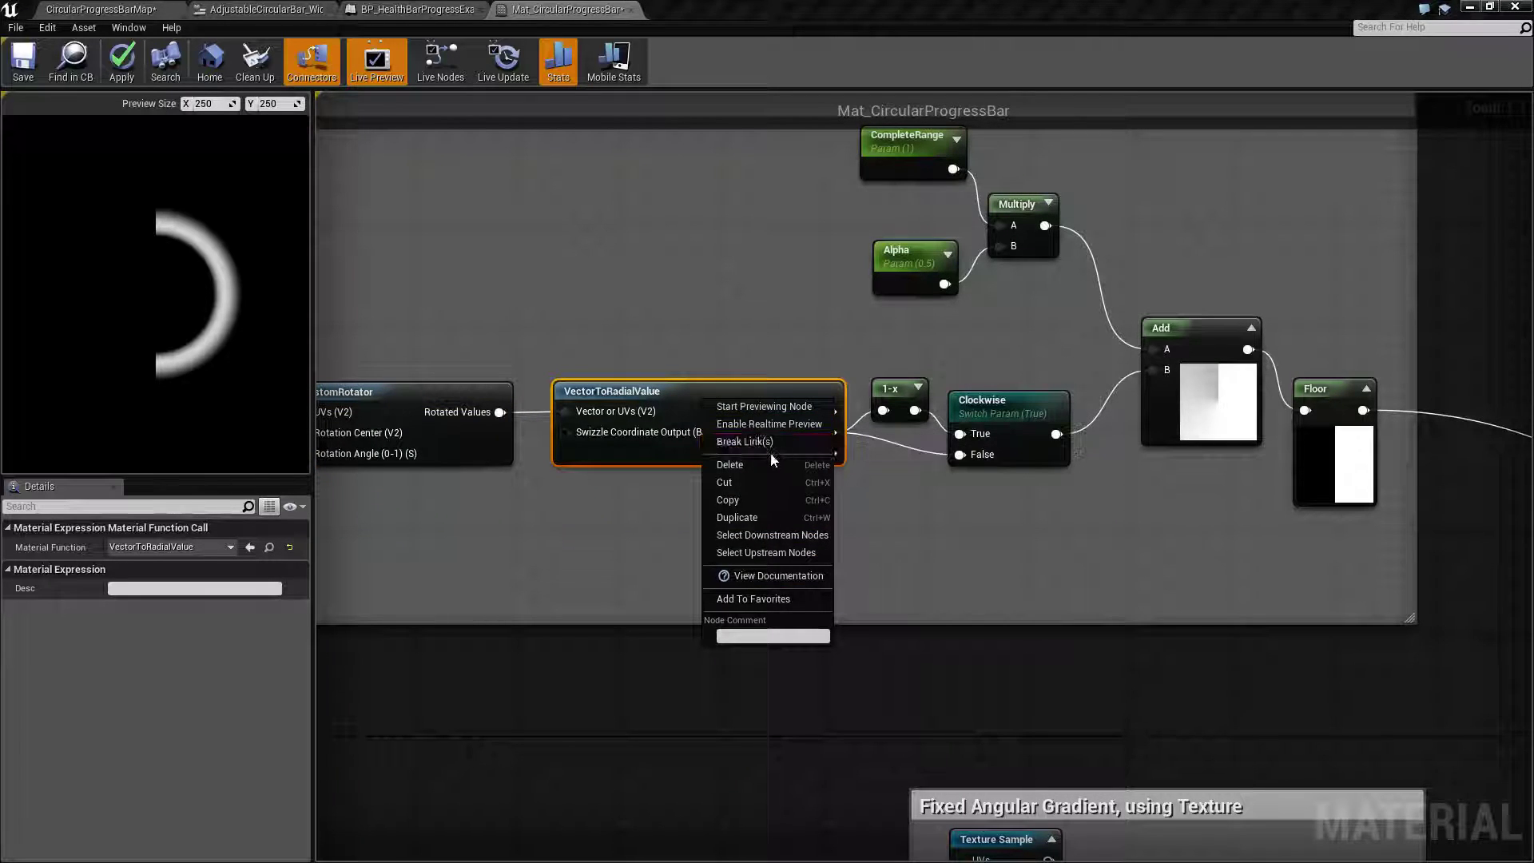
{"action": "left_click", "coordinate": [765, 406]}
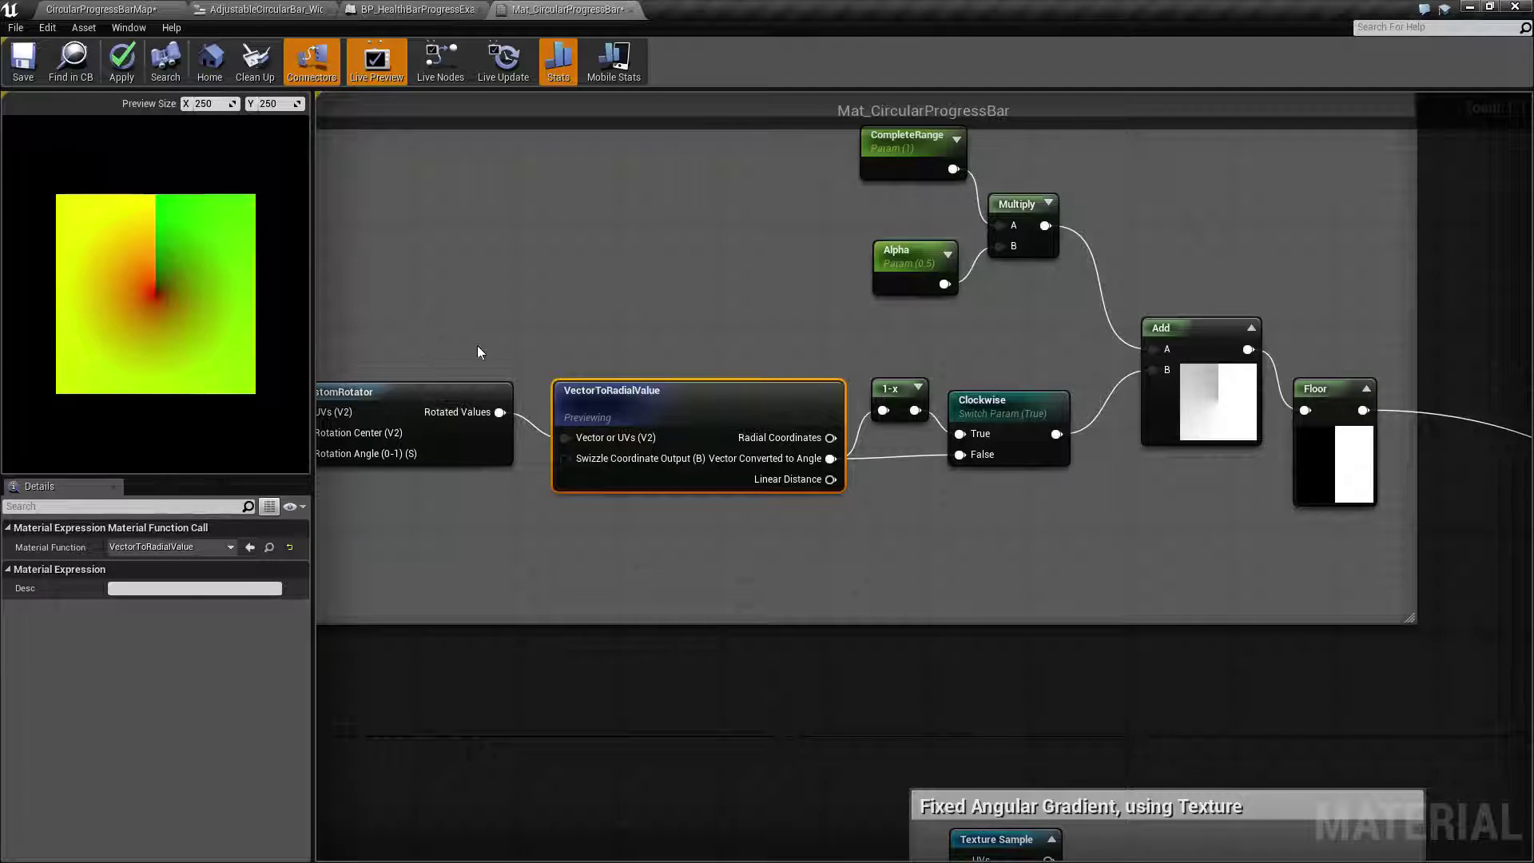
{"action": "right_click_drag", "start_coordinate": [818, 449], "coordinate": [649, 407]}
{"action": "right_click", "coordinate": [515, 337]}
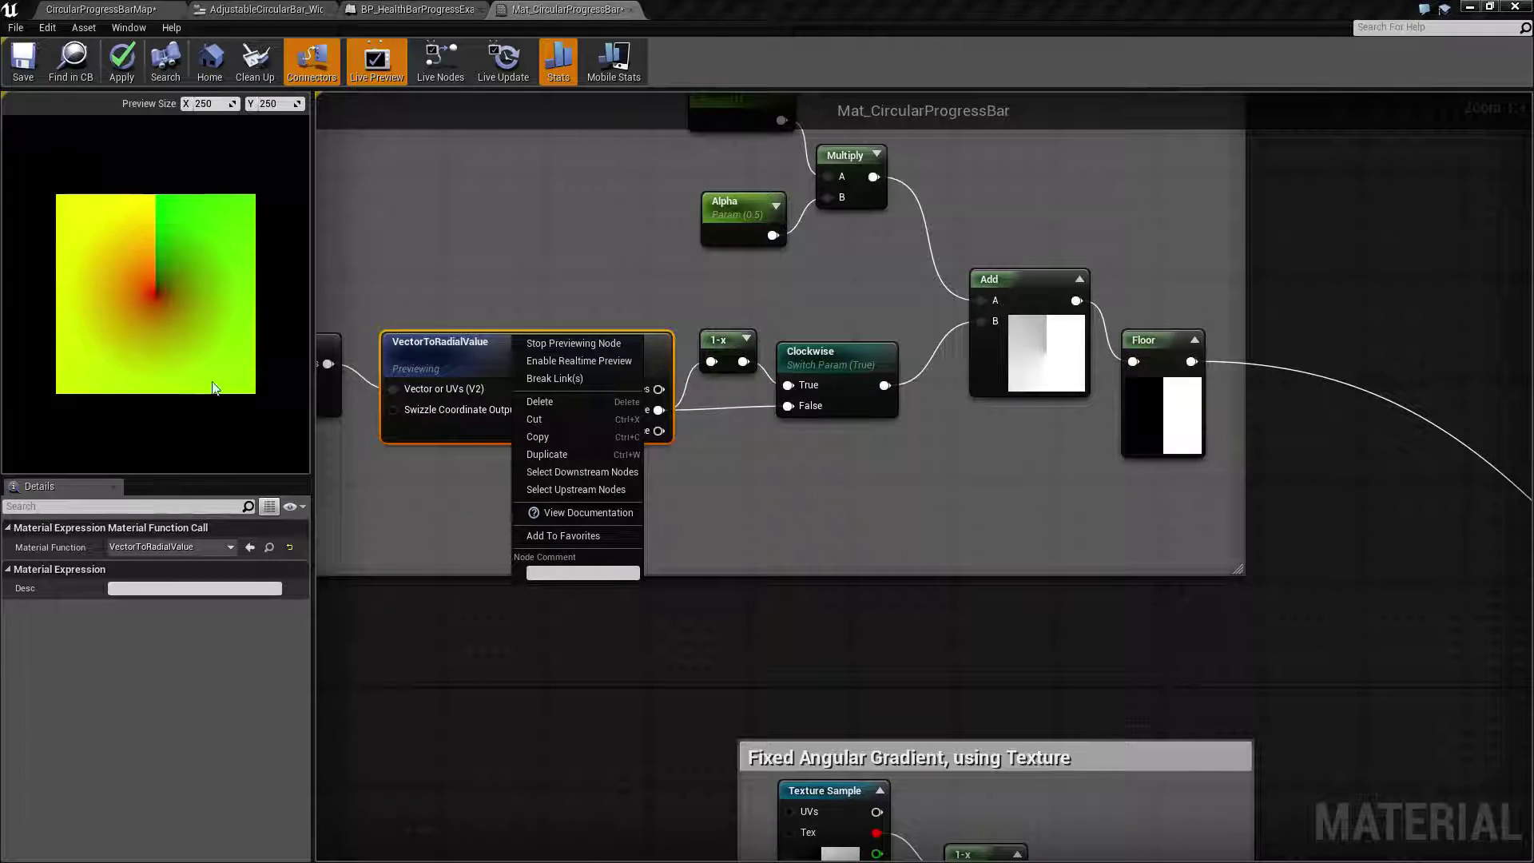
{"action": "left_click", "coordinate": [541, 342]}
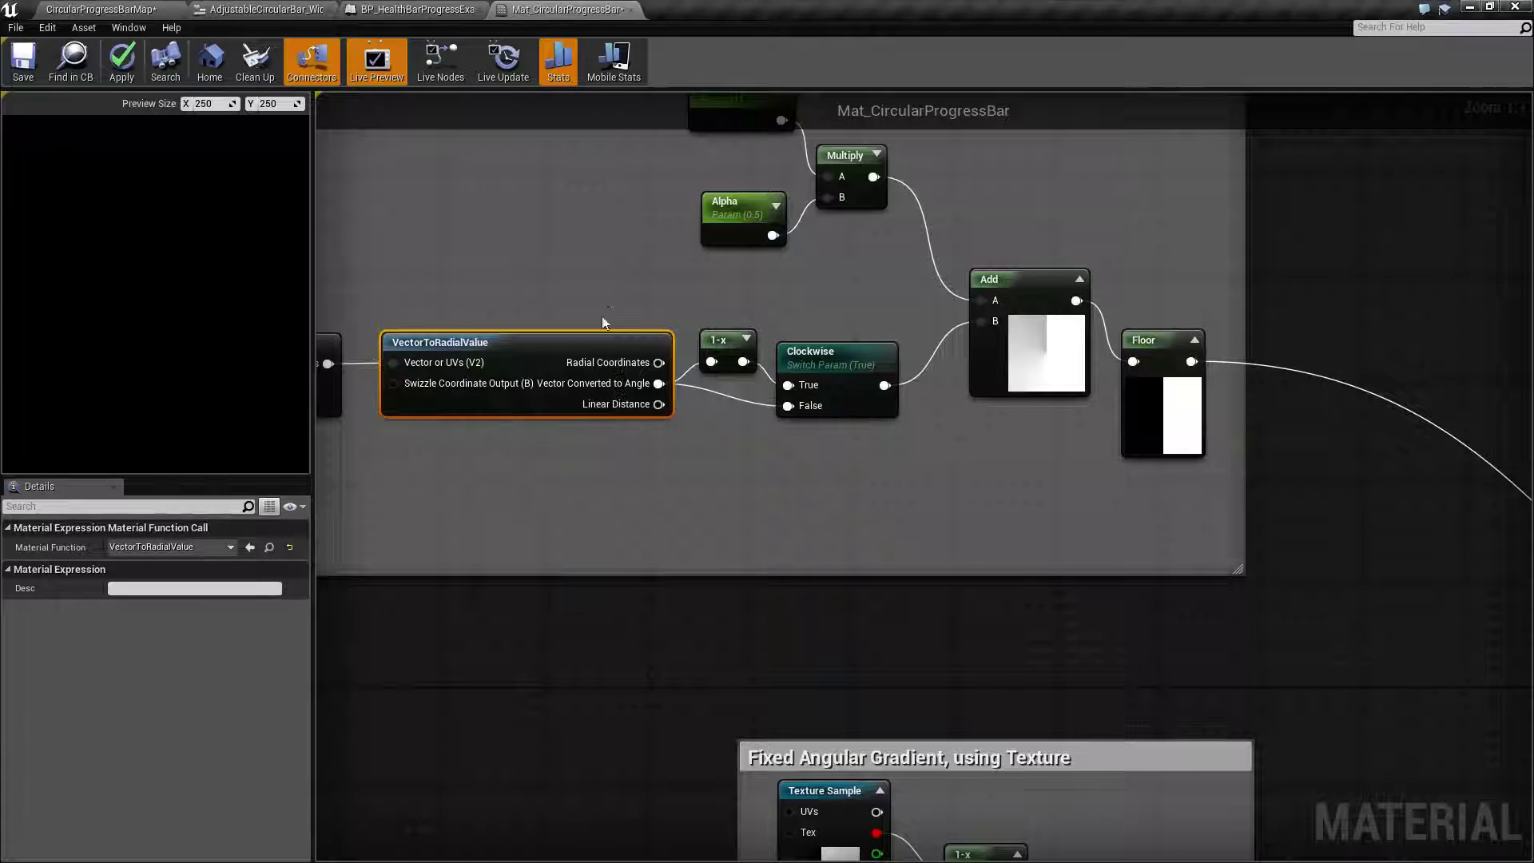
Examine the 1-x node's preview, the Clockwise switch parameter and the Add node's gradient
{"action": "right_click_drag", "start_coordinate": [541, 339], "coordinate": [437, 345]}
{"action": "left_click", "coordinate": [642, 352]}
{"action": "left_click", "coordinate": [641, 344]}
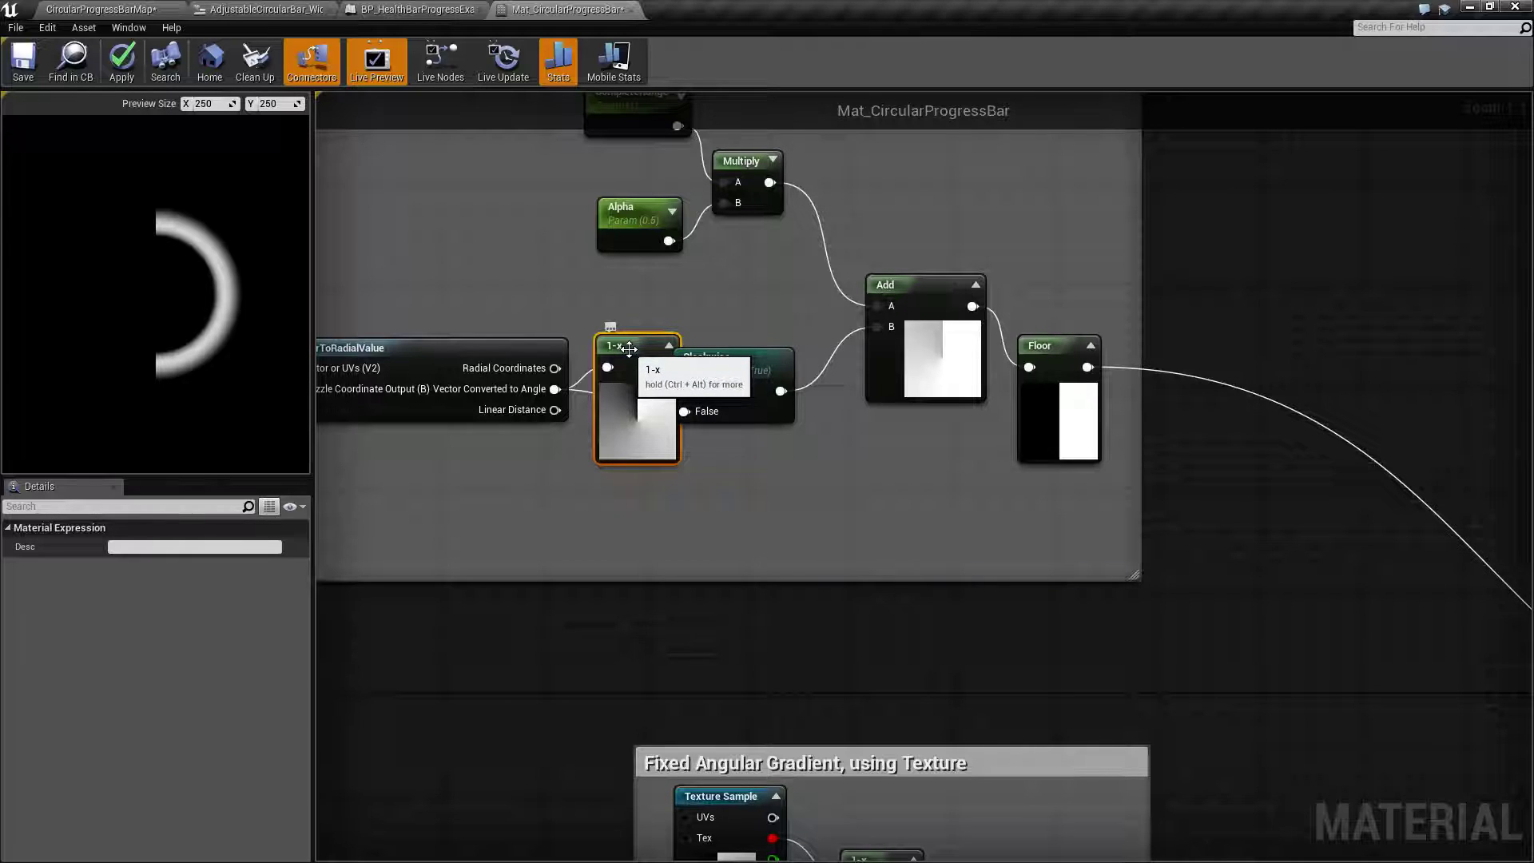
{"action": "left_click", "coordinate": [668, 345]}
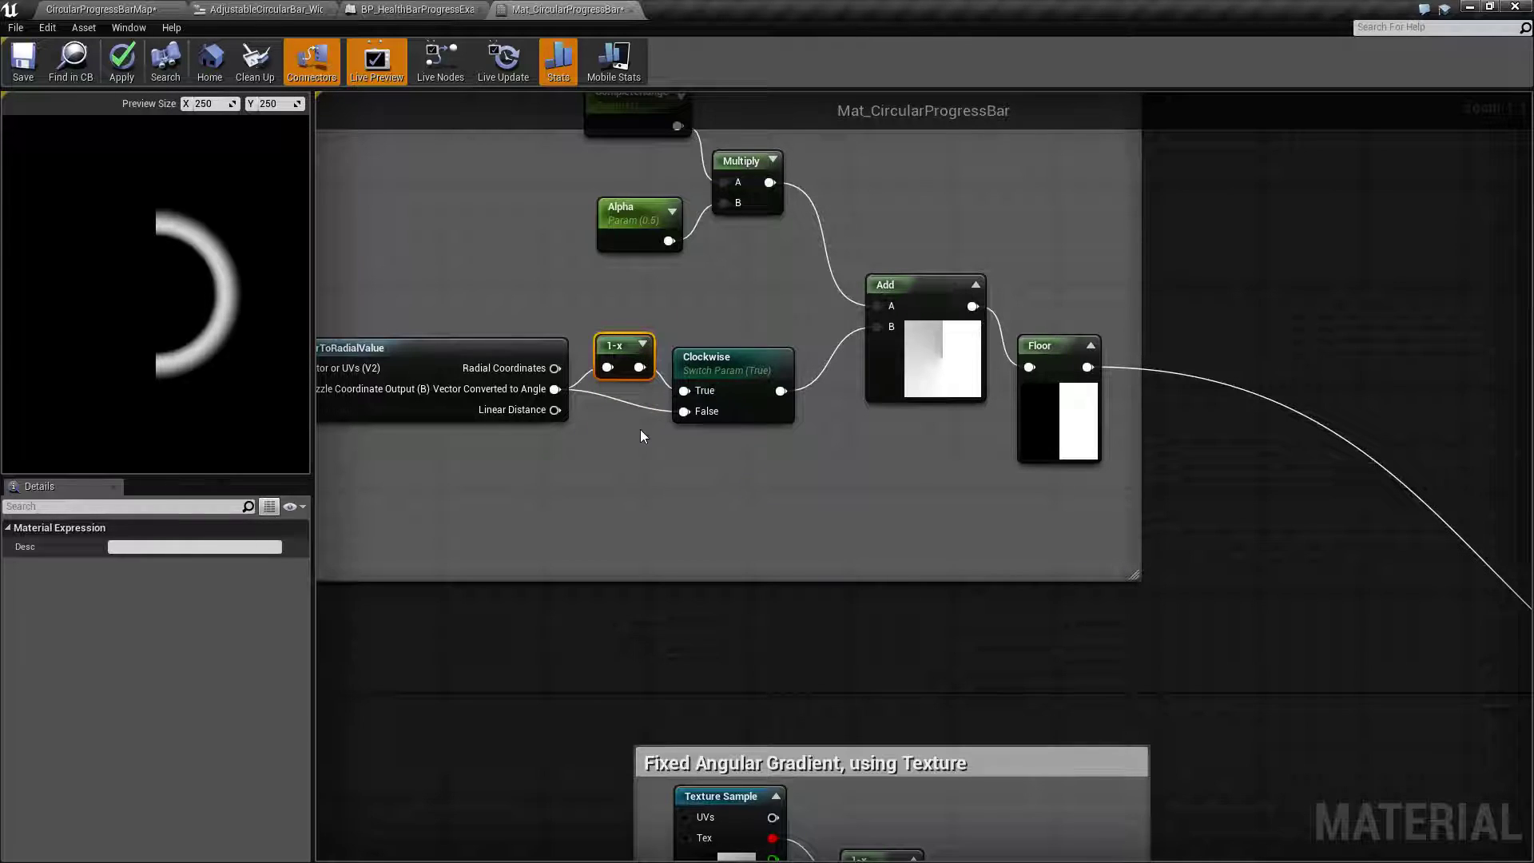
{"action": "left_click", "coordinate": [729, 358]}
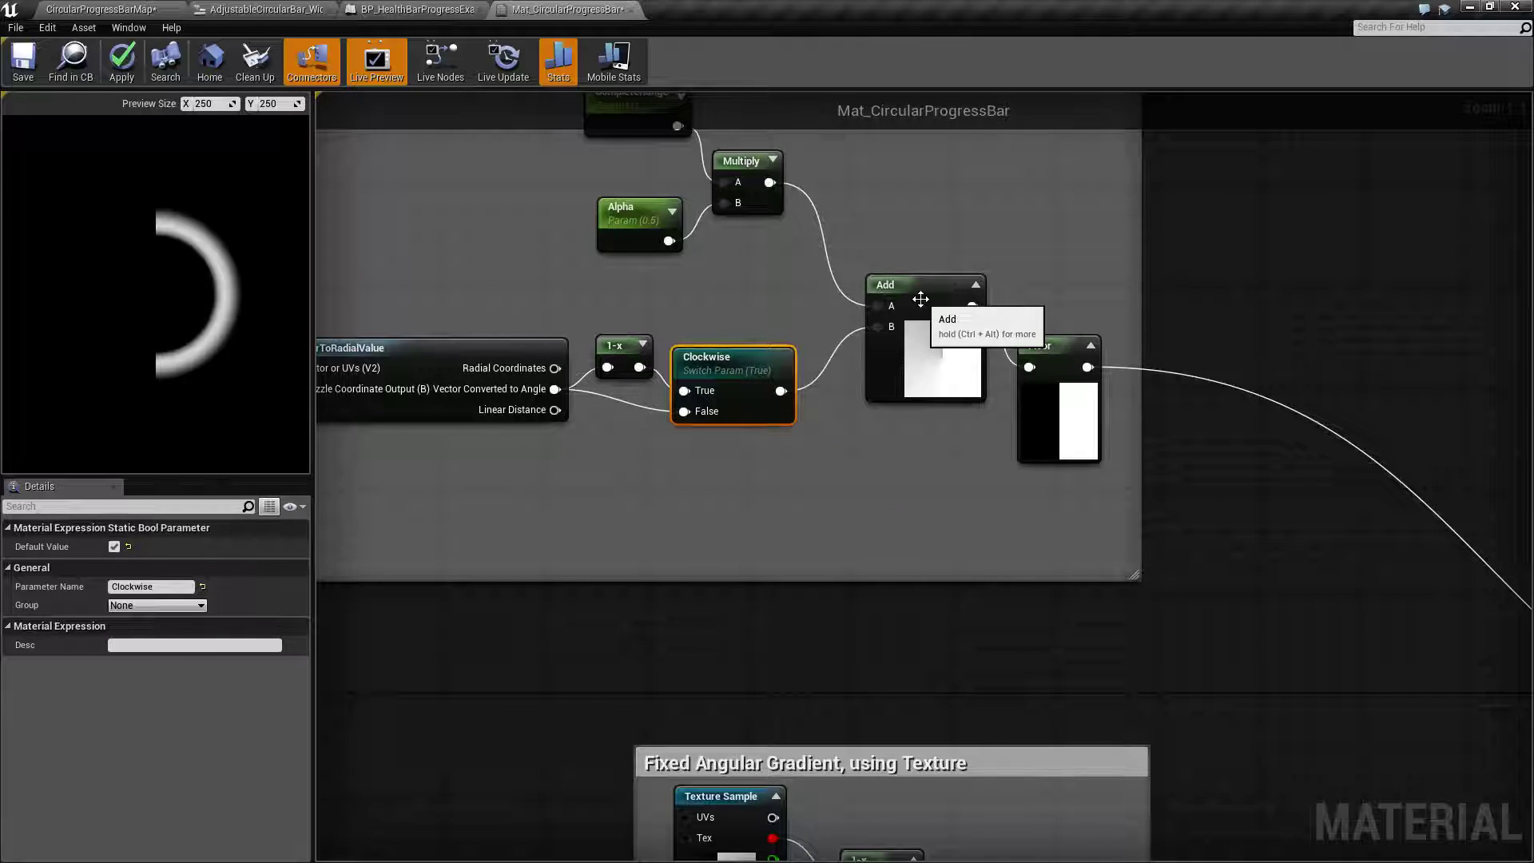
{"action": "left_click", "coordinate": [930, 367]}
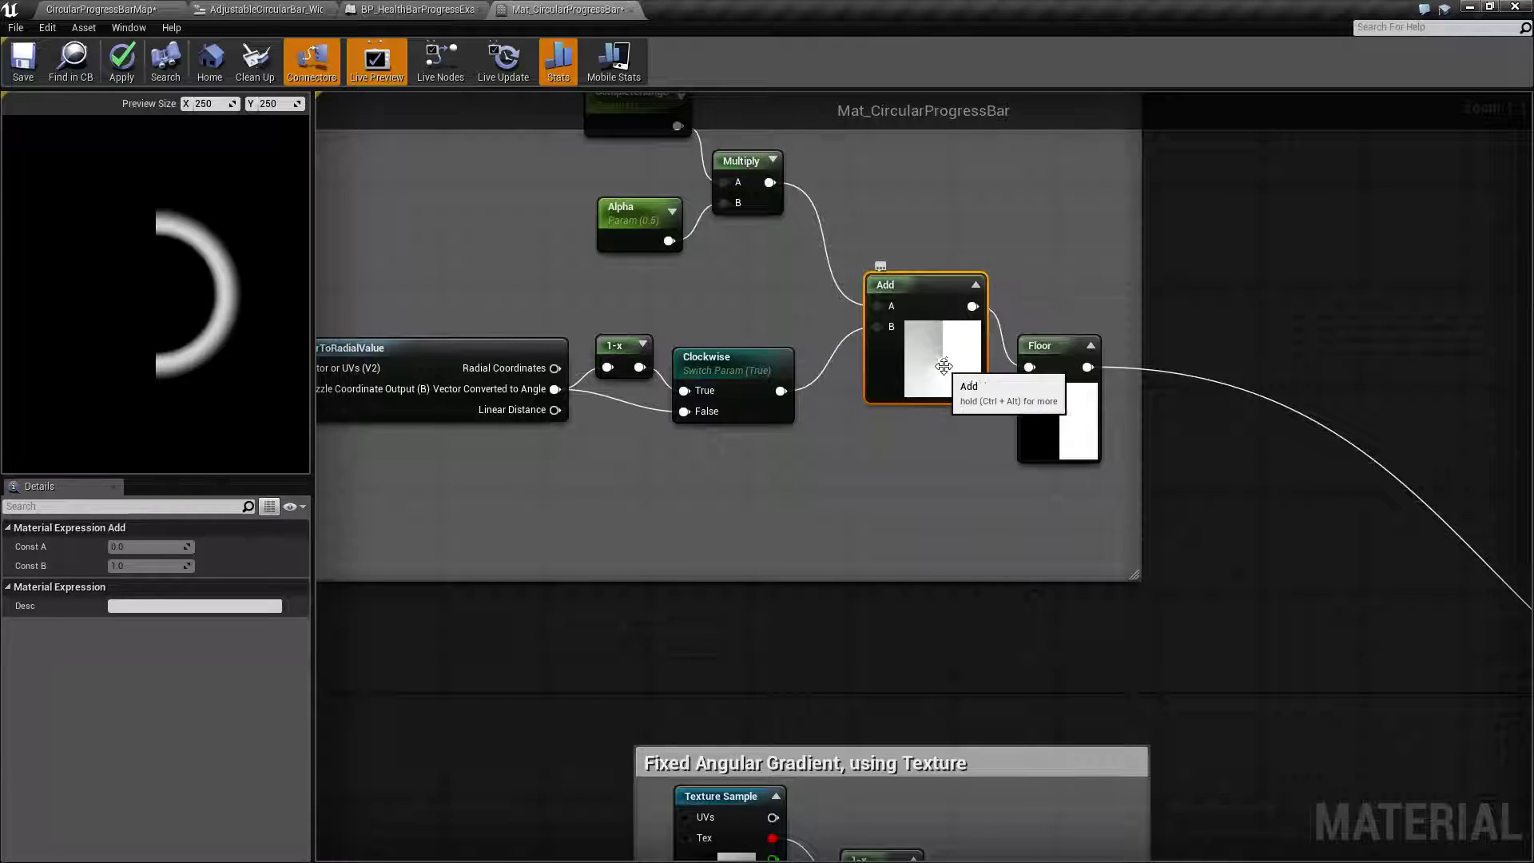
{"action": "left_click", "coordinate": [643, 344]}
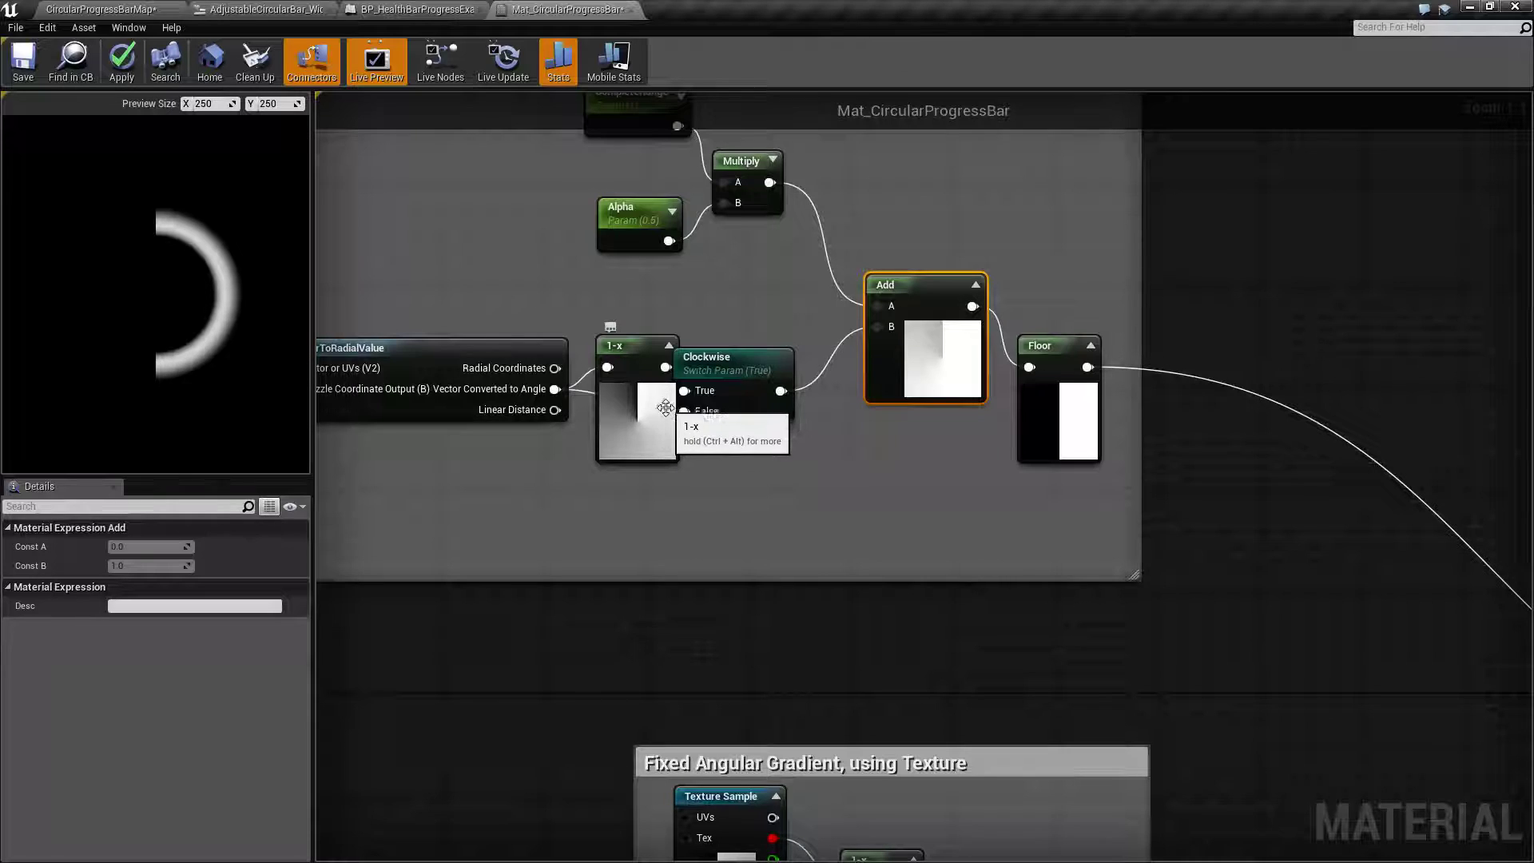
{"action": "left_click", "coordinate": [670, 346]}
Move the VectorToRadialValue node slightly lower in the graph
{"action": "mouse_move", "coordinate": [564, 401]}
{"action": "left_mouse_down"}
{"action": "mouse_move", "coordinate": [593, 448]}
{"action": "mouse_move", "coordinate": [562, 426]}
{"action": "left_mouse_up"}
{"action": "right_click_drag", "start_coordinate": [623, 491], "coordinate": [859, 443]}
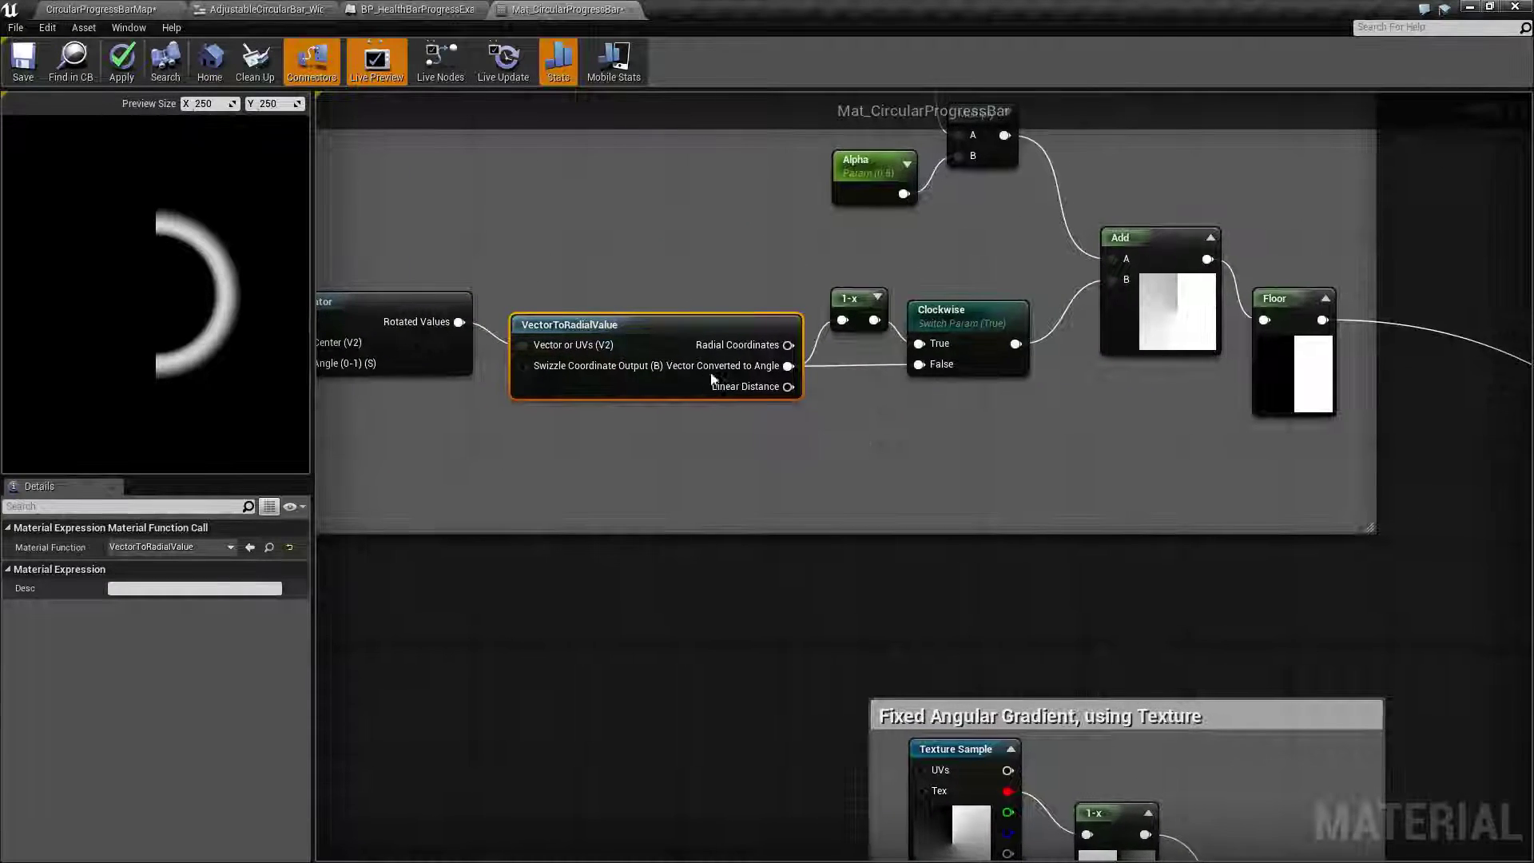
Move the VectorToRadialValue node slightly higher in the graph
{"action": "left_click_drag", "start_coordinate": [703, 324], "coordinate": [703, 311]}
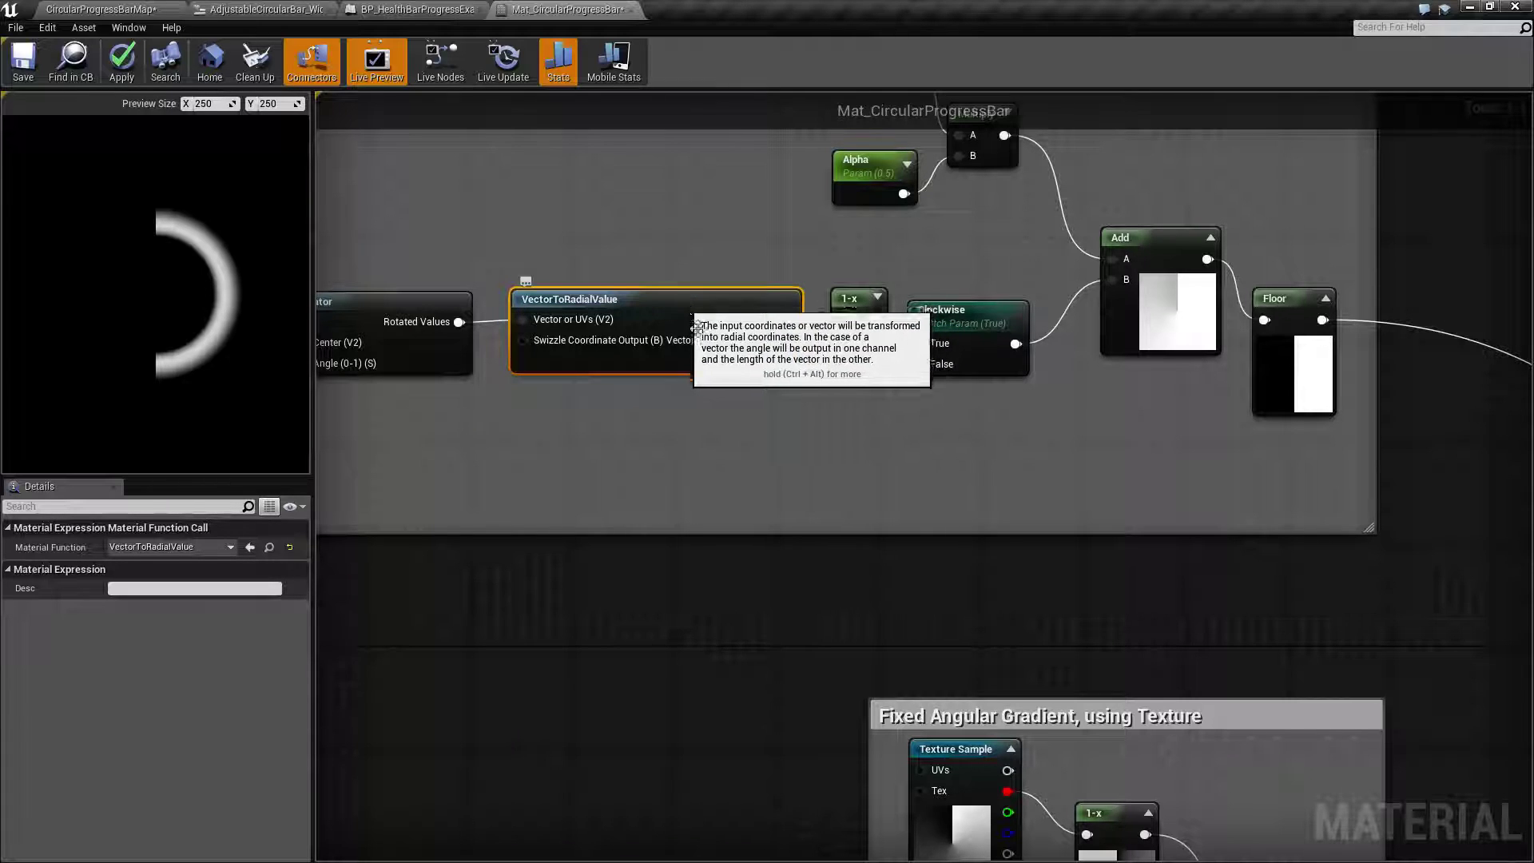
{"action": "right_click_drag", "start_coordinate": [690, 320], "coordinate": [534, 341]}
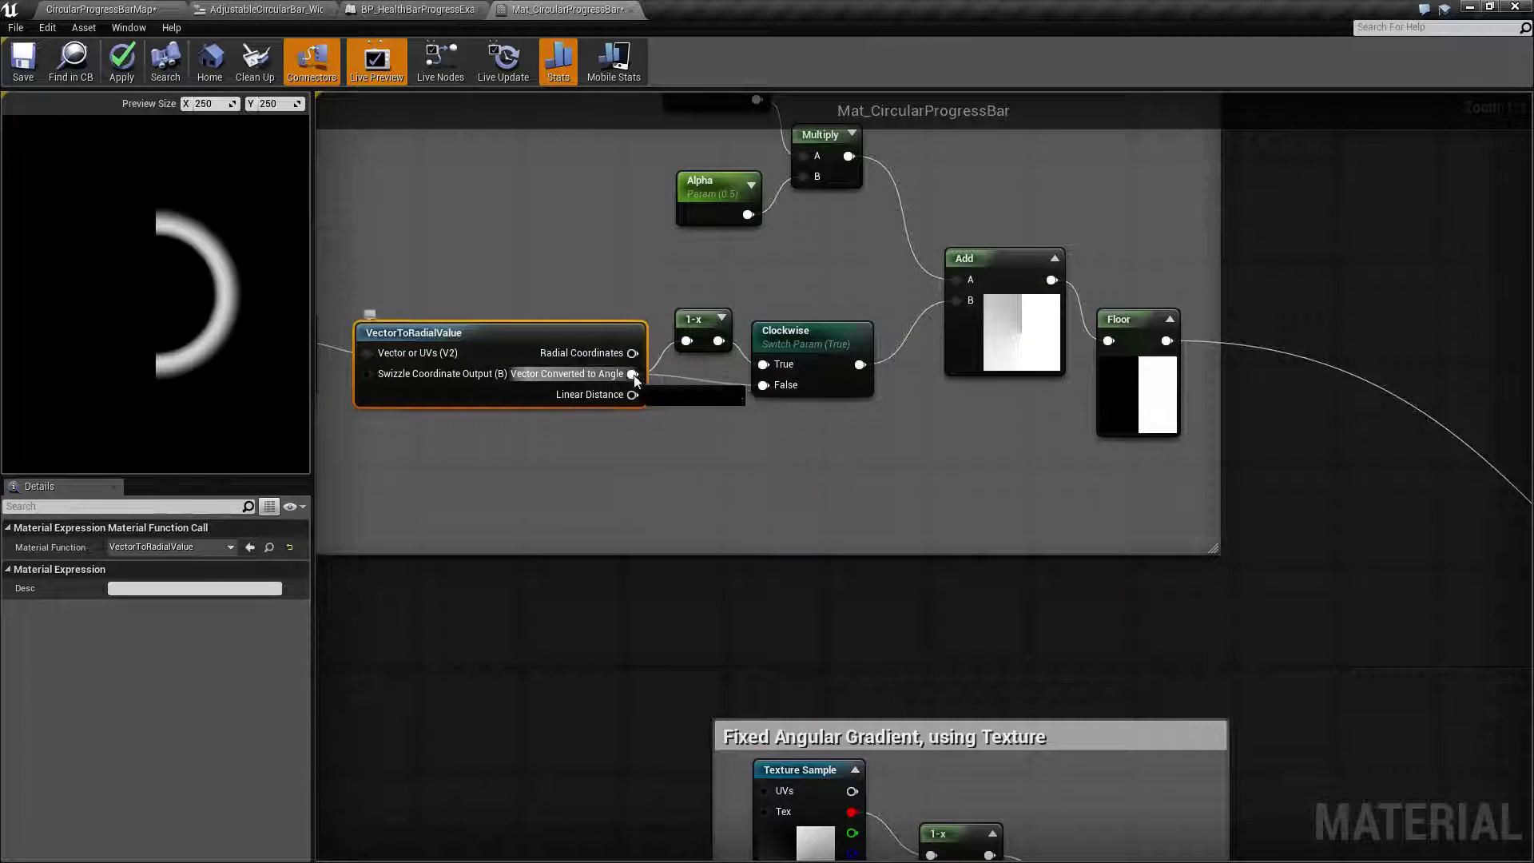
Connect VectorToRadialValue's Vector Converted to Angle output to a new Add node and set its Const B to 0
{"action": "left_click_drag", "start_coordinate": [634, 375], "coordinate": [680, 419]}
{"action": "type", "text": "add"}
{"action": "left_click", "coordinate": [724, 504]}
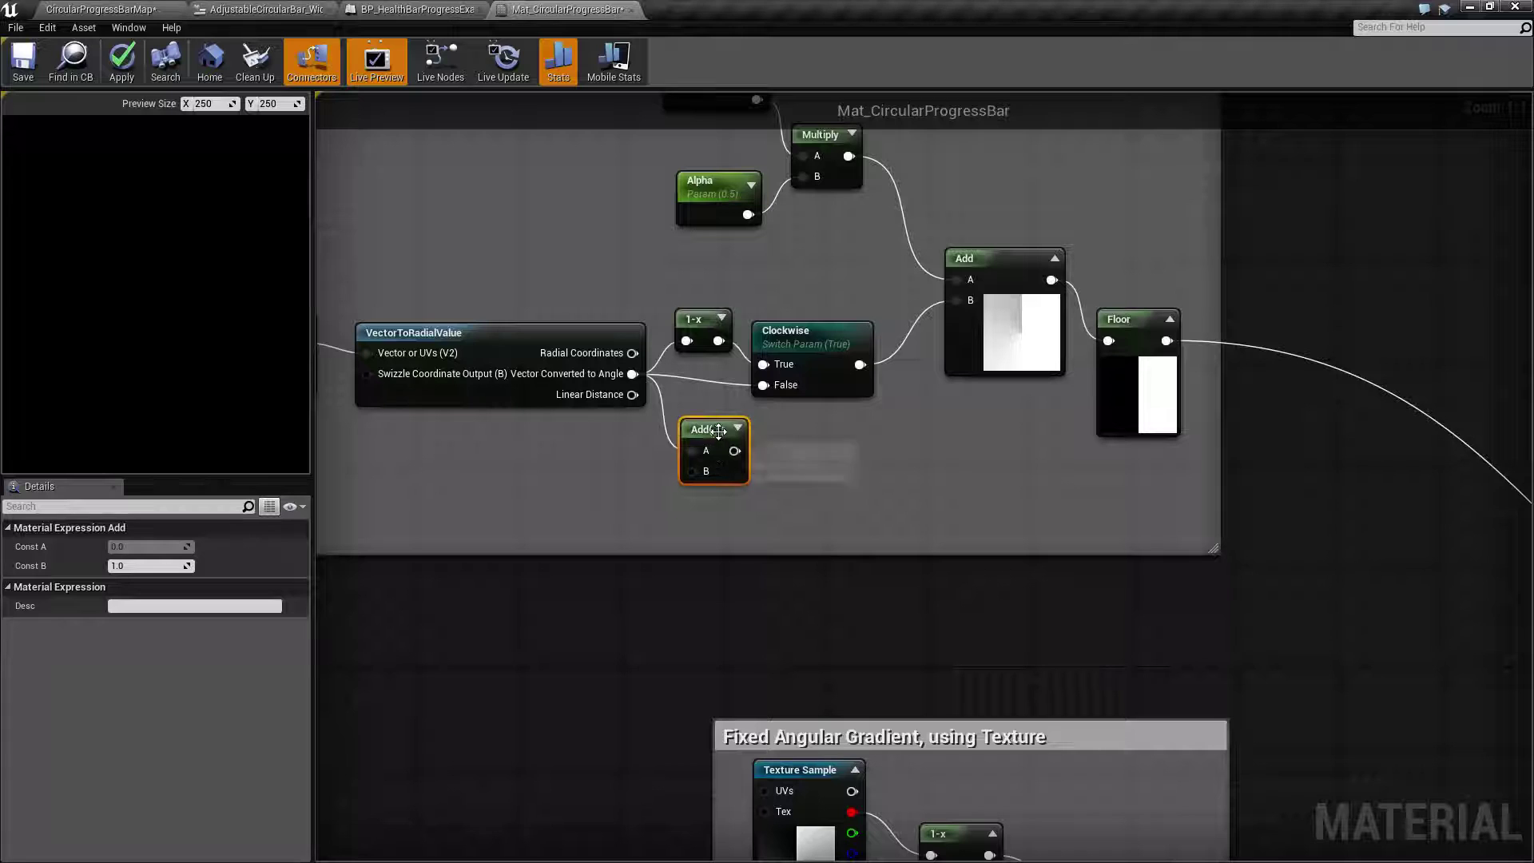
{"action": "left_click", "coordinate": [148, 565]}
{"action": "type", "text": "0"}
{"action": "key", "text": "Return"}
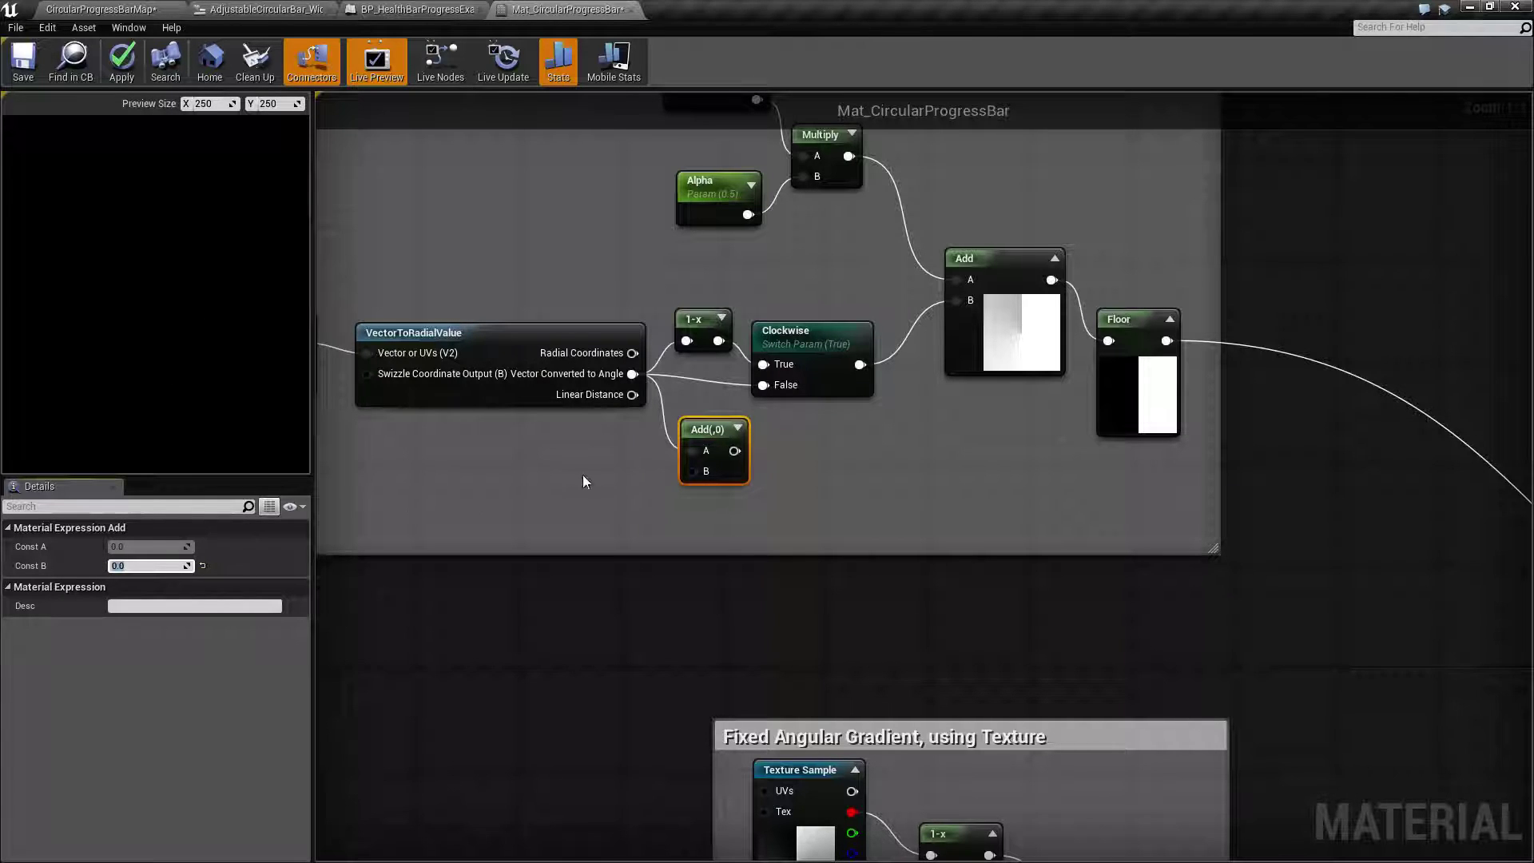
Expand the previews of the Add(,0) and 1-x nodes, moving 1-x up and Clockwise aside to compare the gradients
{"action": "left_click", "coordinate": [738, 428]}
{"action": "left_click", "coordinate": [722, 318]}
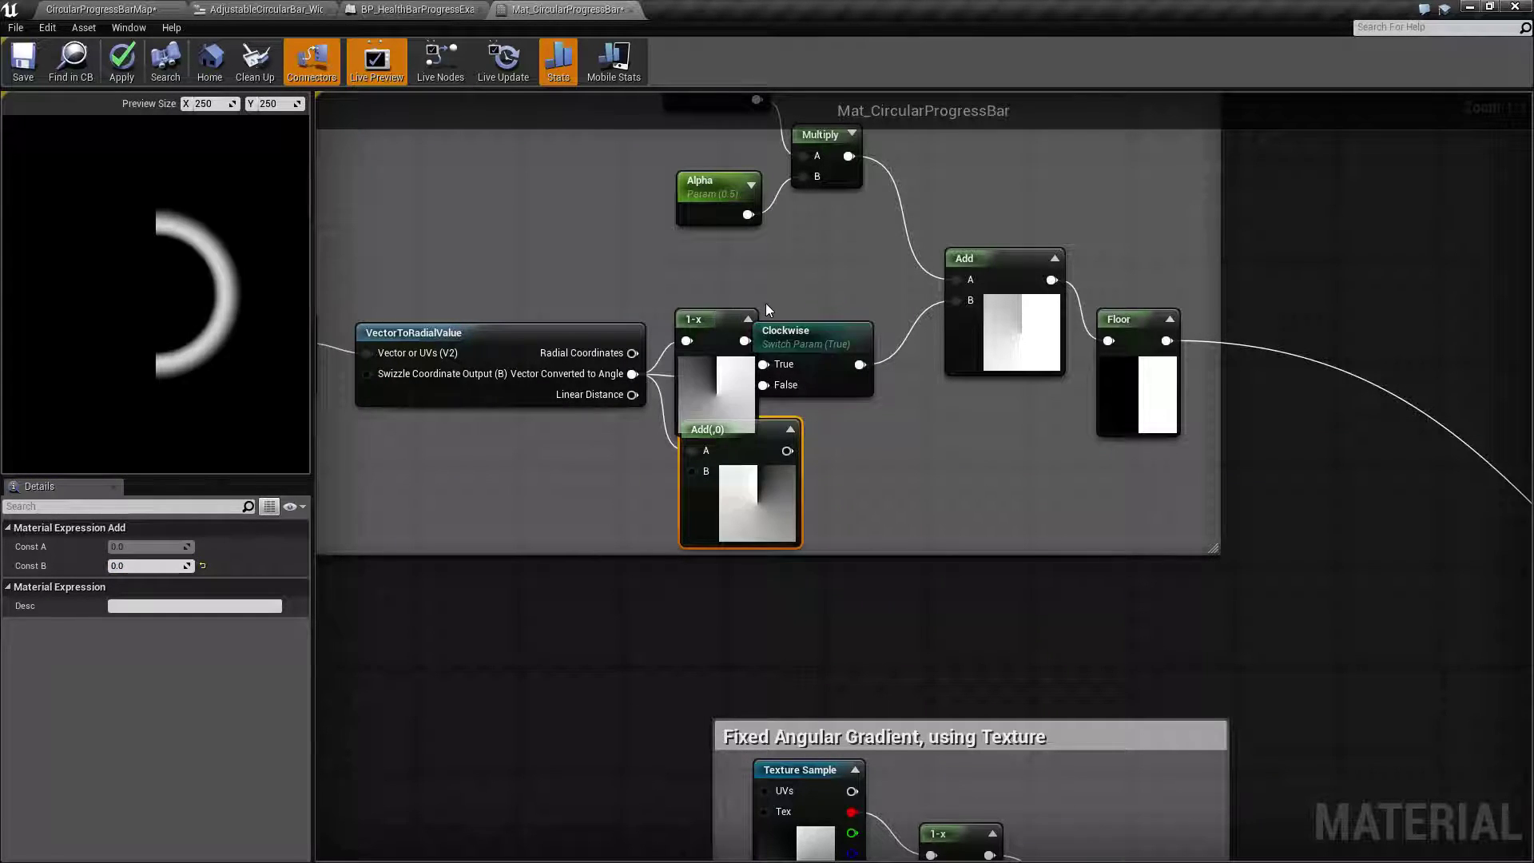
{"action": "left_click_drag", "start_coordinate": [714, 319], "coordinate": [712, 282]}
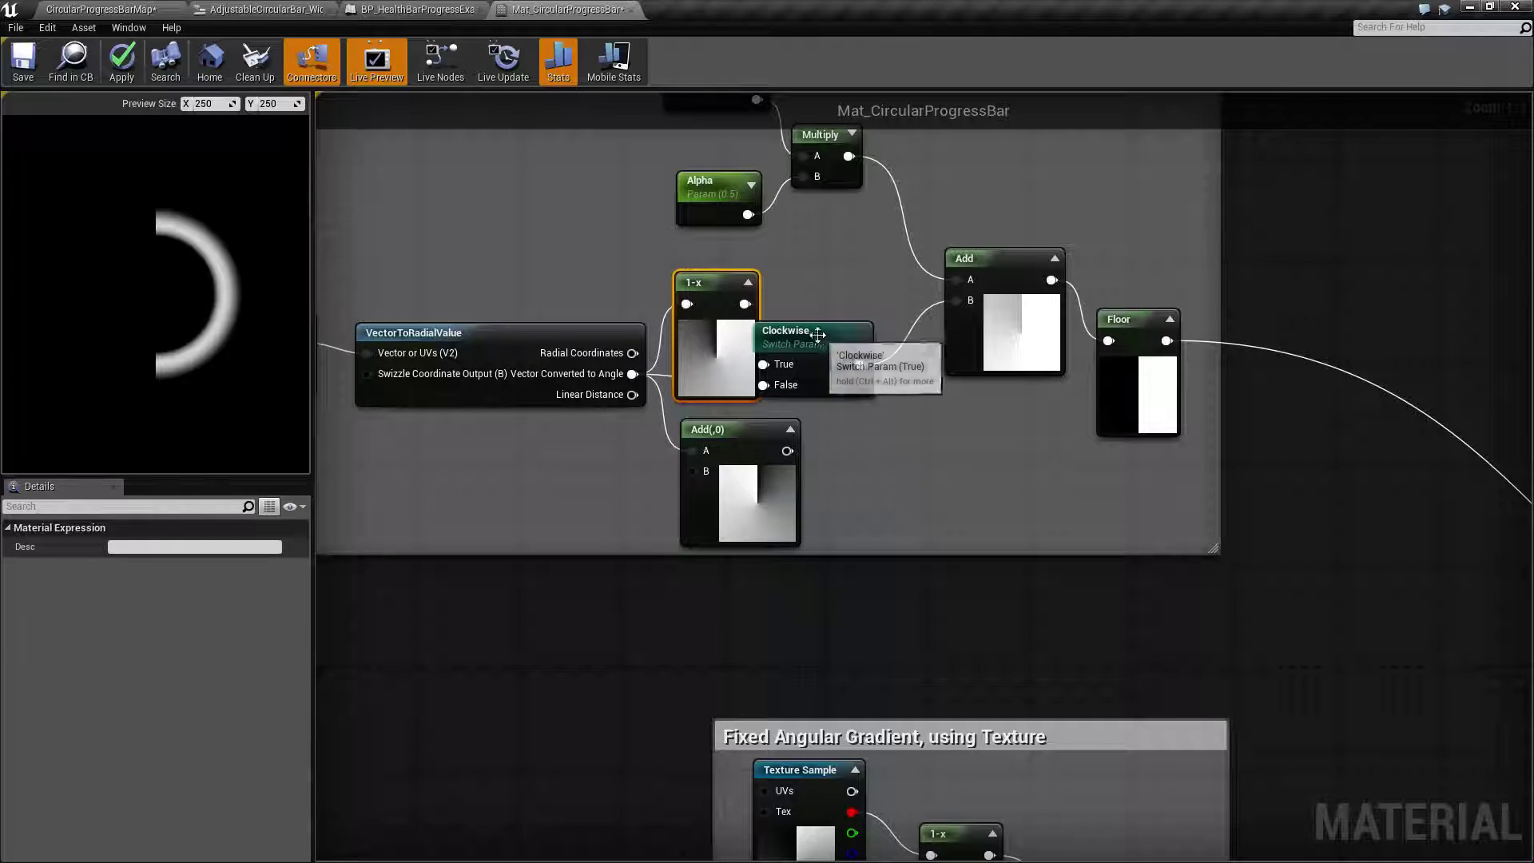
{"action": "left_click_drag", "start_coordinate": [817, 334], "coordinate": [852, 330]}
{"action": "left_click_drag", "start_coordinate": [784, 451], "coordinate": [817, 431]}
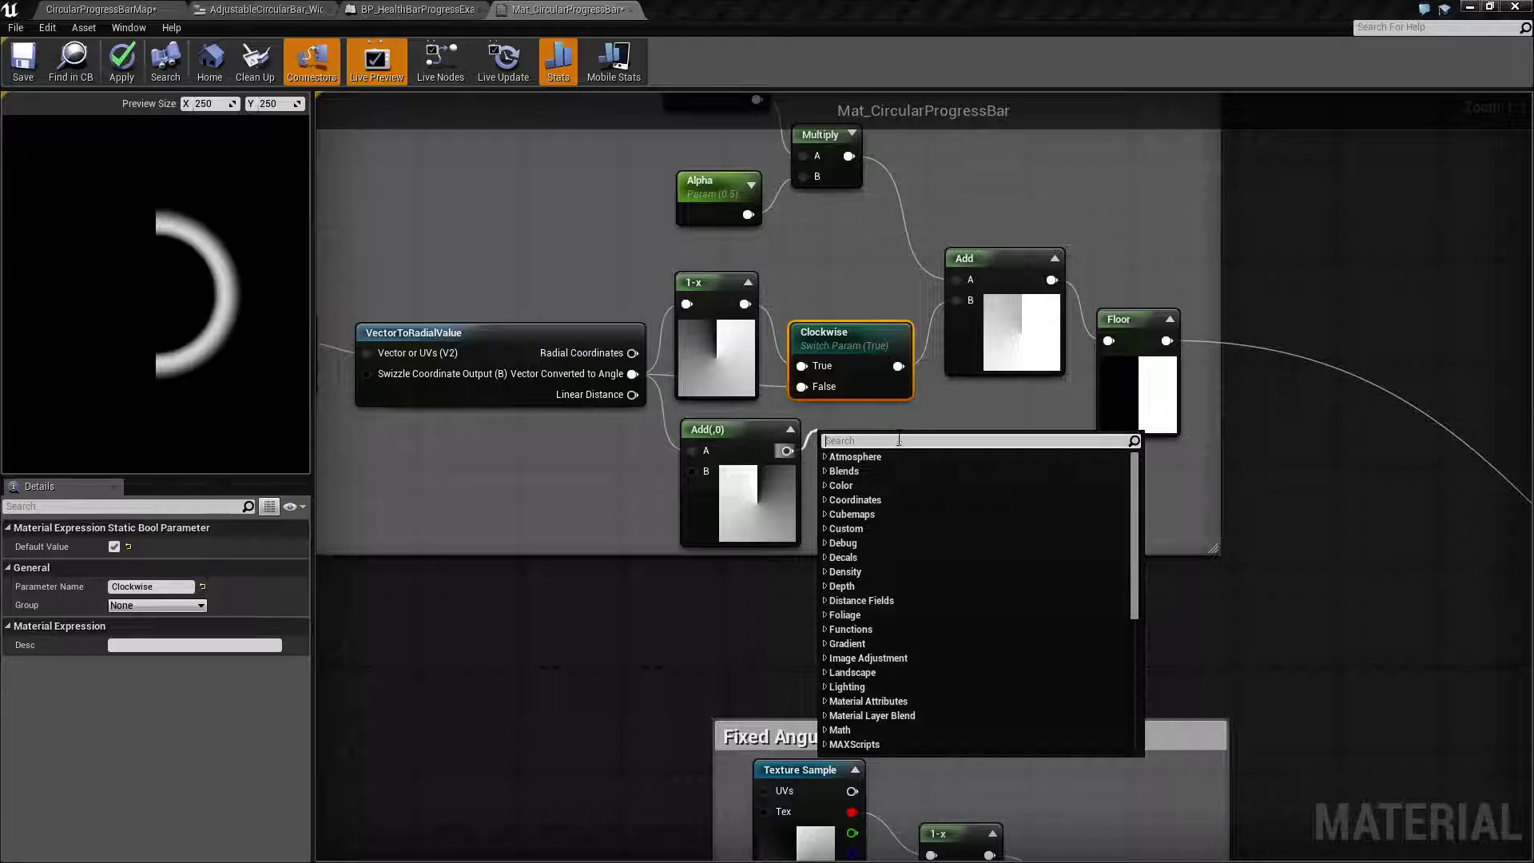
{"action": "left_click", "coordinate": [856, 417]}
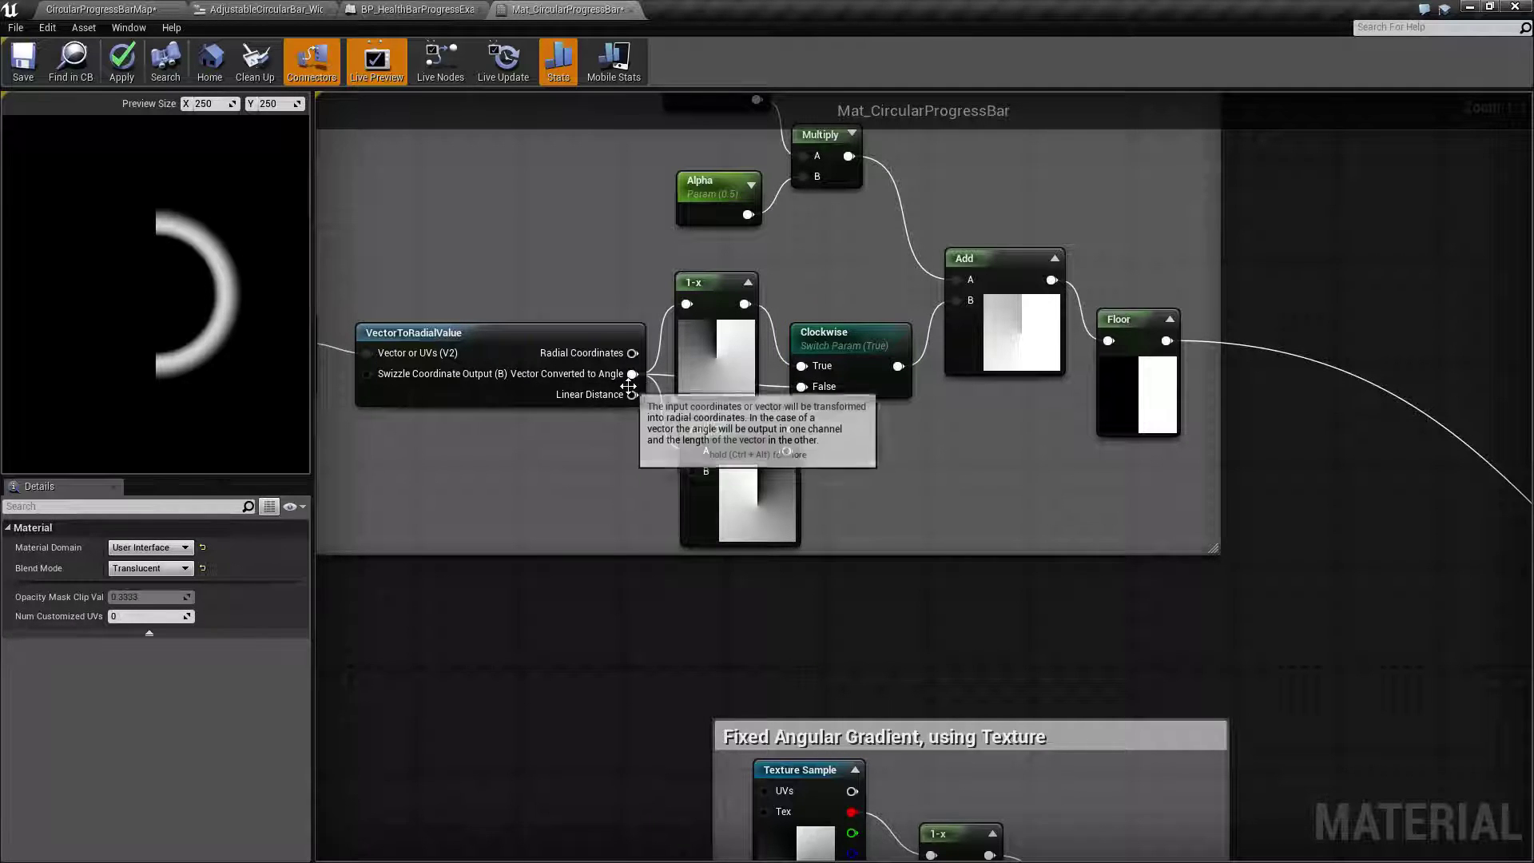
Delete the temporary Add(,0) node, then collapse the 1-x preview and move 1-x back down beside Clockwise
{"action": "left_click", "coordinate": [854, 341]}
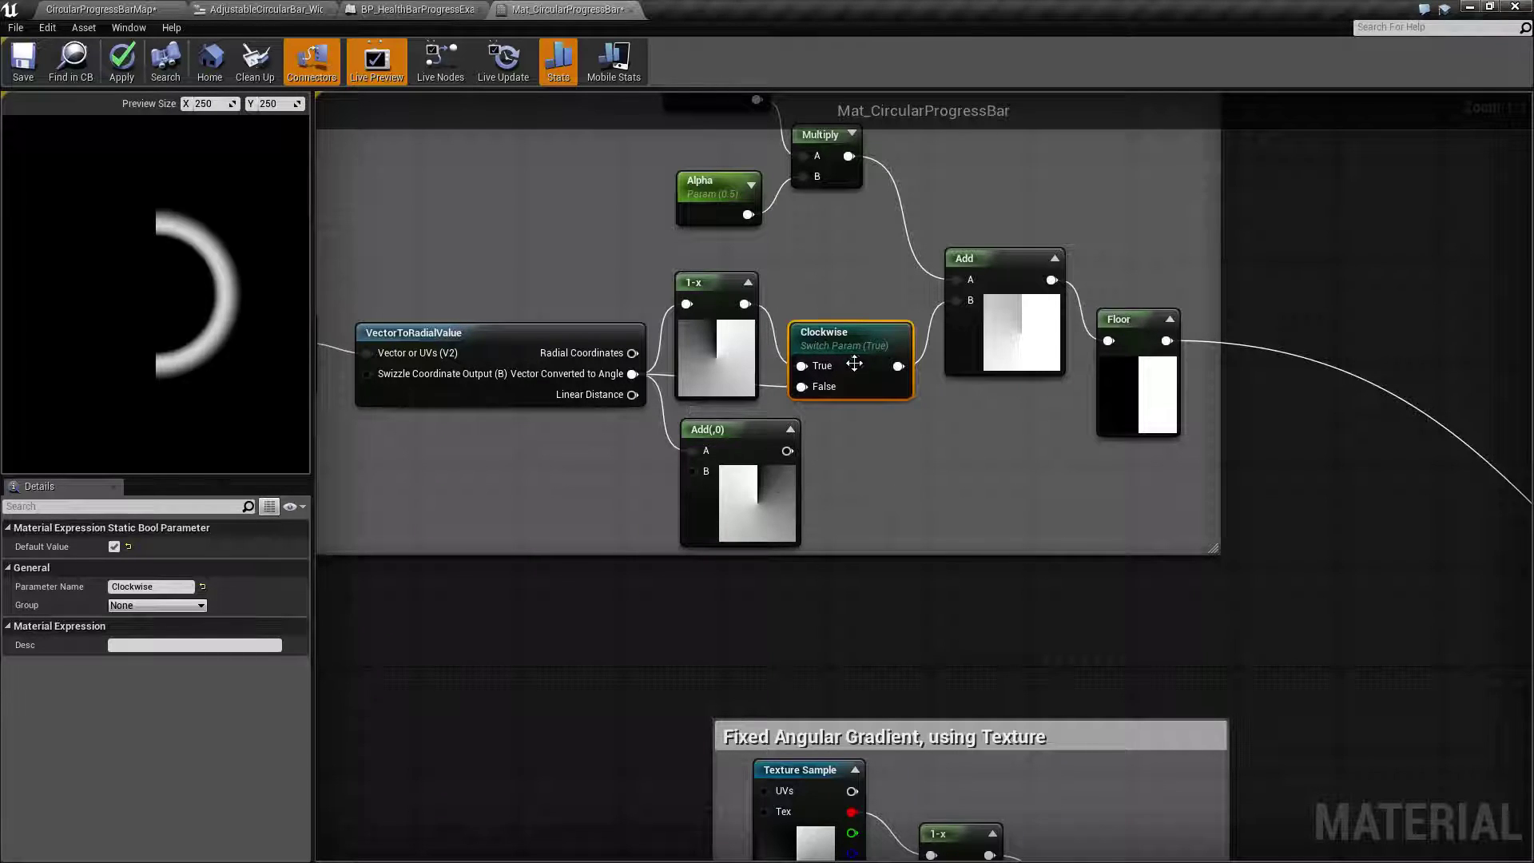
{"action": "left_click", "coordinate": [865, 428]}
{"action": "left_click", "coordinate": [731, 431]}
{"action": "key", "text": "Delete"}
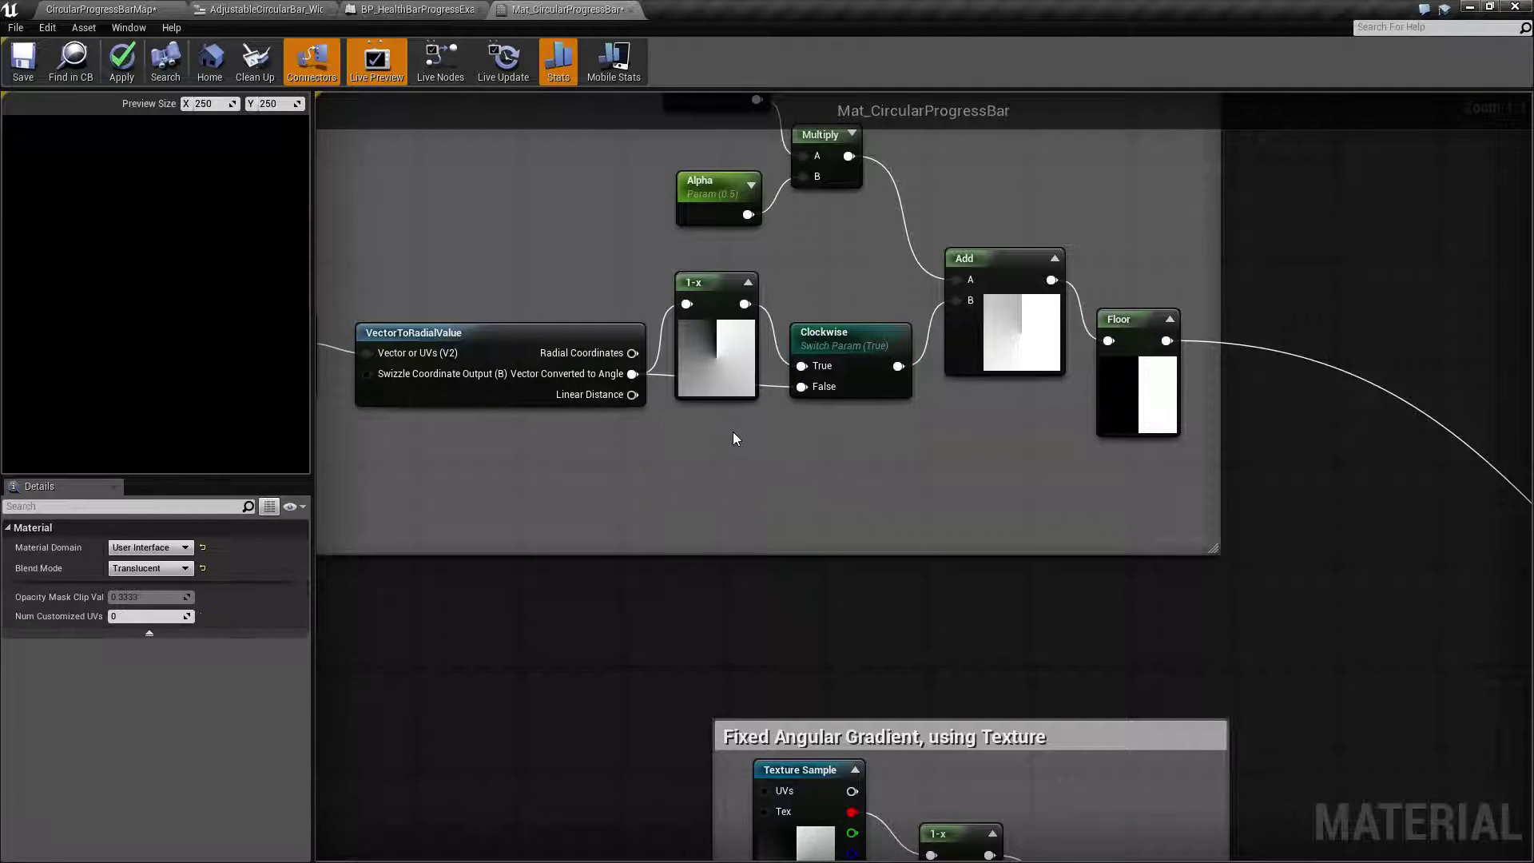
{"action": "left_click", "coordinate": [748, 282]}
{"action": "left_click_drag", "start_coordinate": [710, 290], "coordinate": [695, 324]}
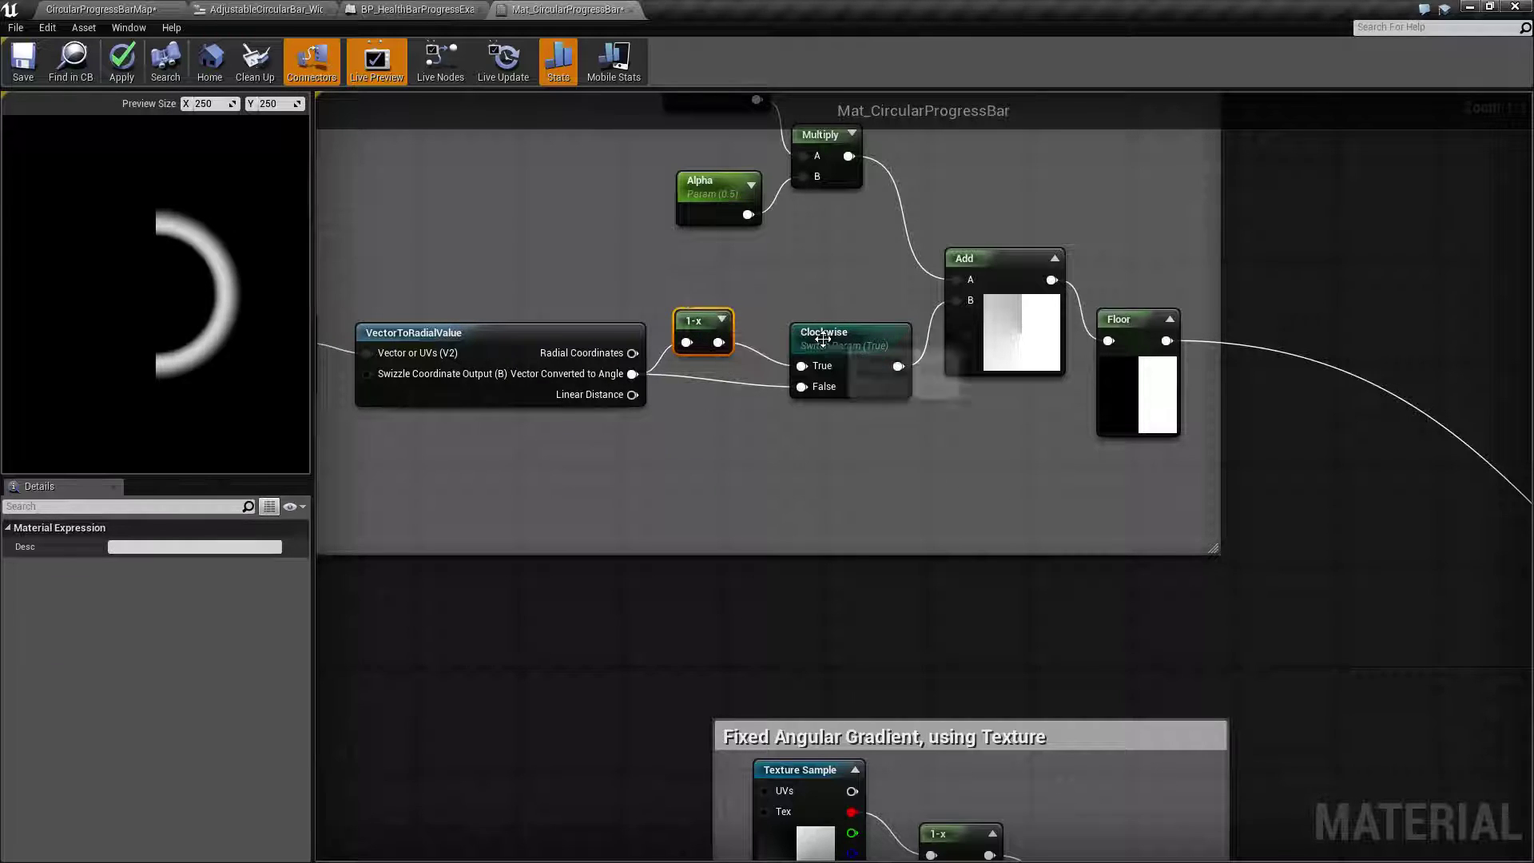
Examine the Clockwise switch parameter and the preview of the Add node it feeds
{"action": "left_click", "coordinate": [795, 327]}
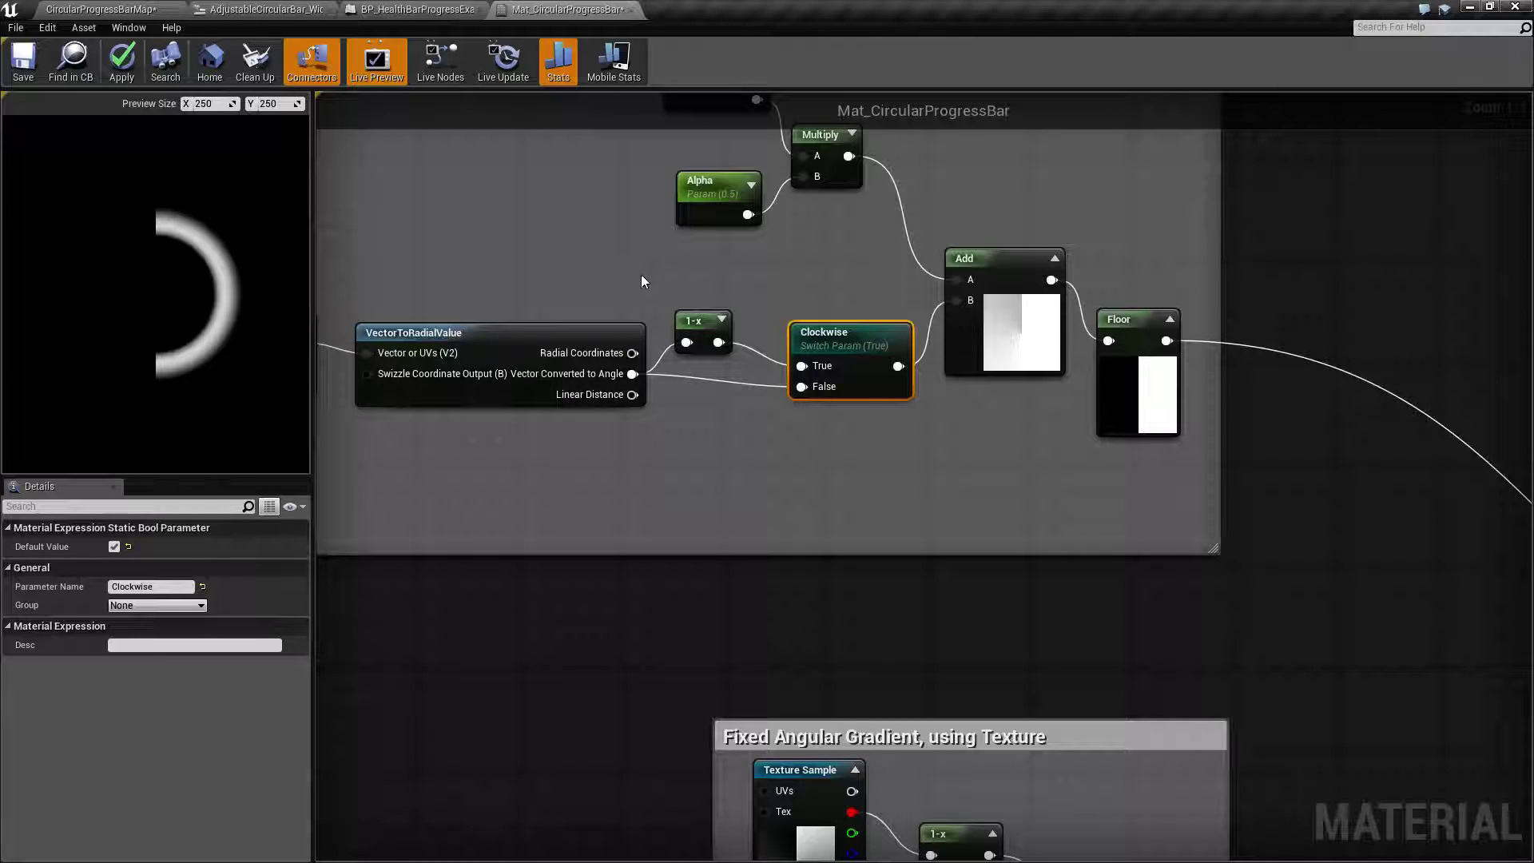
{"action": "left_click_drag", "start_coordinate": [726, 342], "coordinate": [736, 348]}
{"action": "right_click_drag", "start_coordinate": [735, 349], "coordinate": [805, 425]}
{"action": "left_click", "coordinate": [779, 483]}
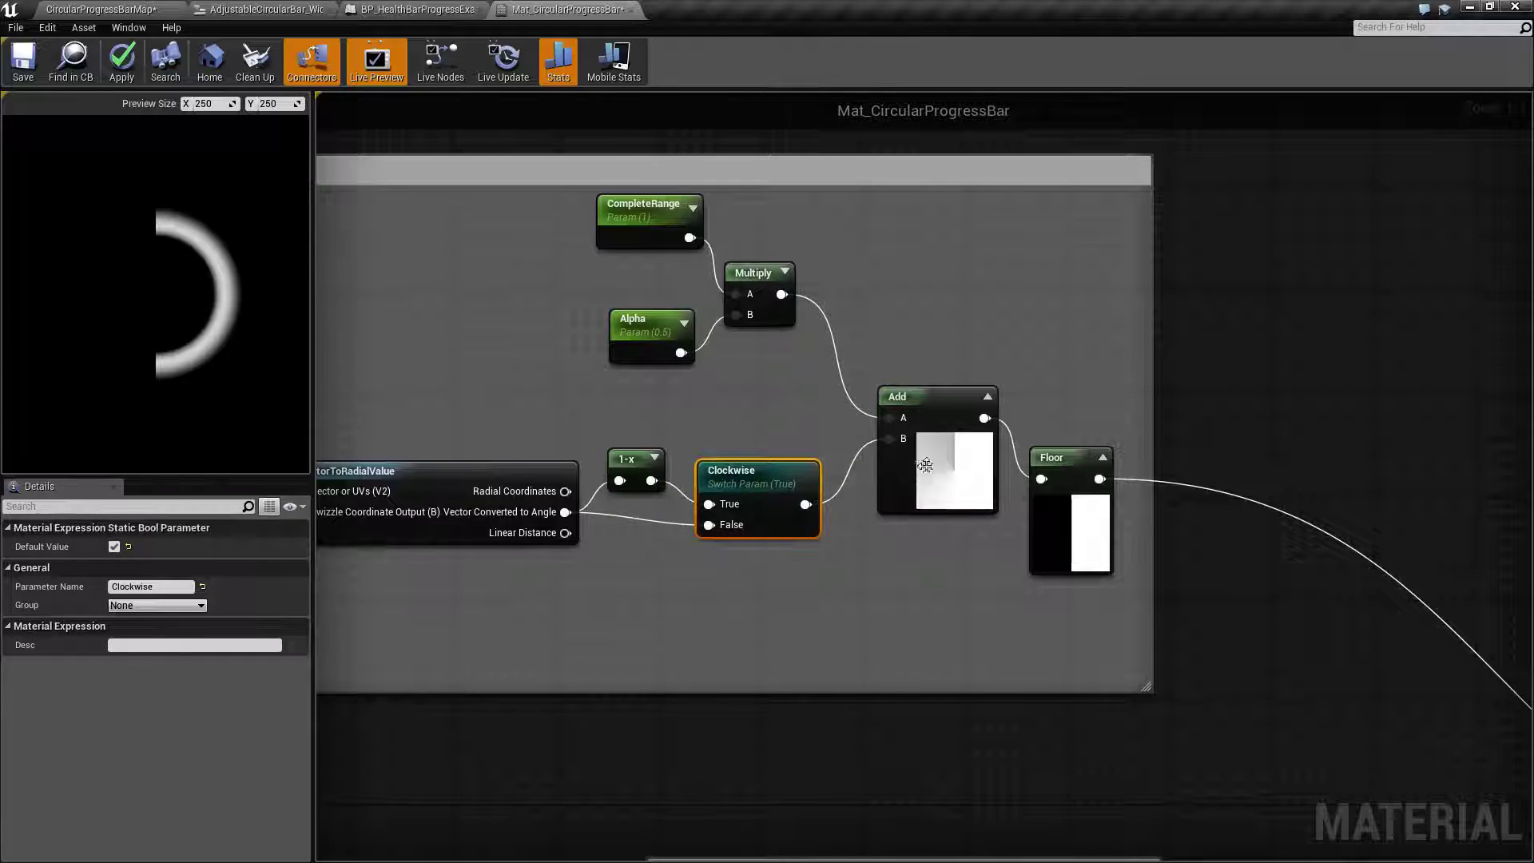
{"action": "left_click", "coordinate": [940, 402]}
{"action": "right_click_drag", "start_coordinate": [806, 407], "coordinate": [843, 439]}
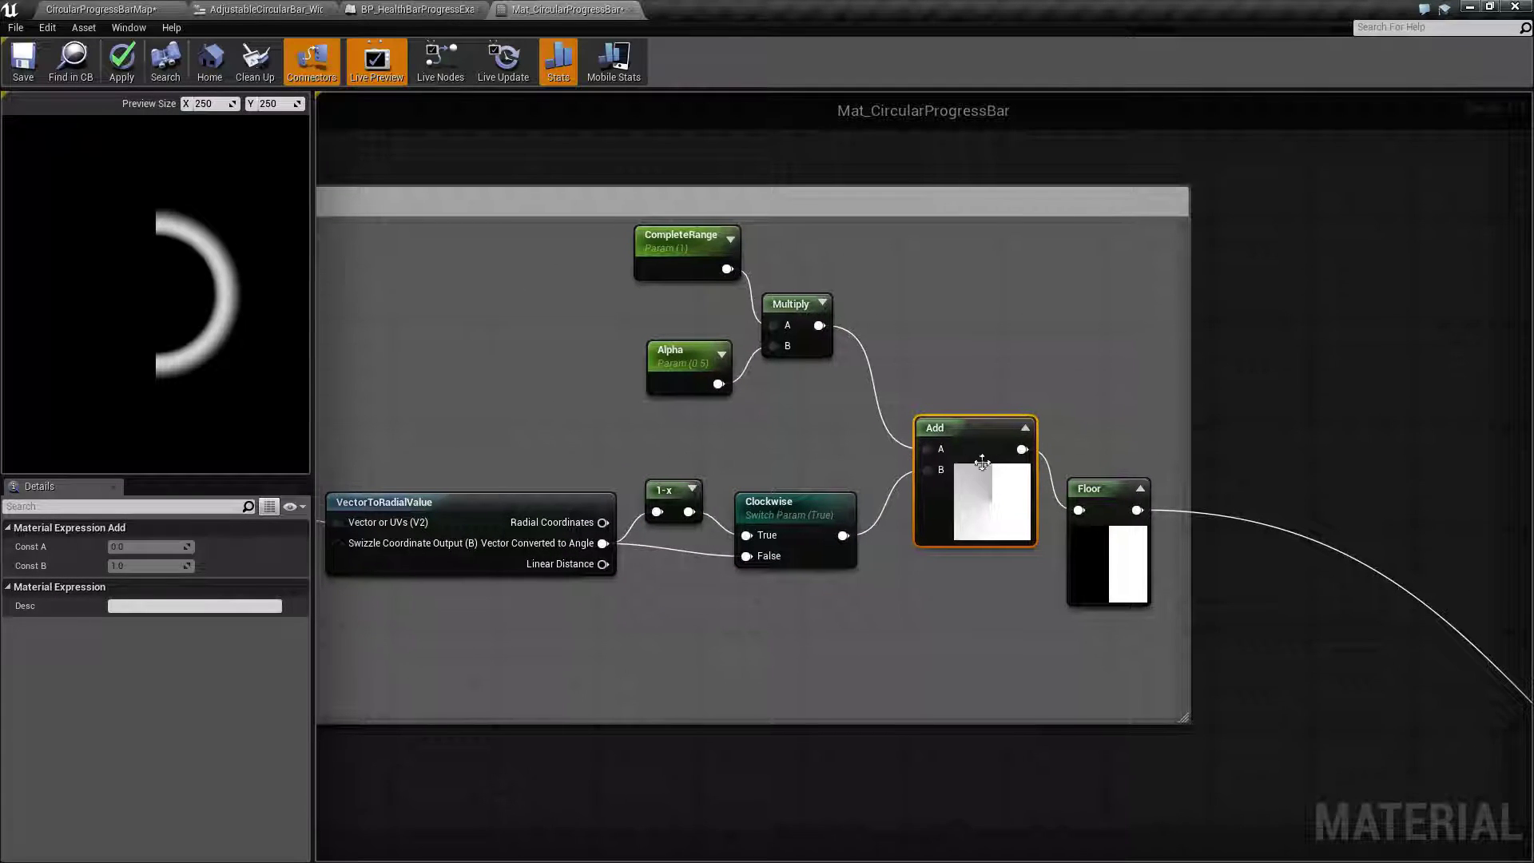
{"action": "left_click", "coordinate": [919, 392]}
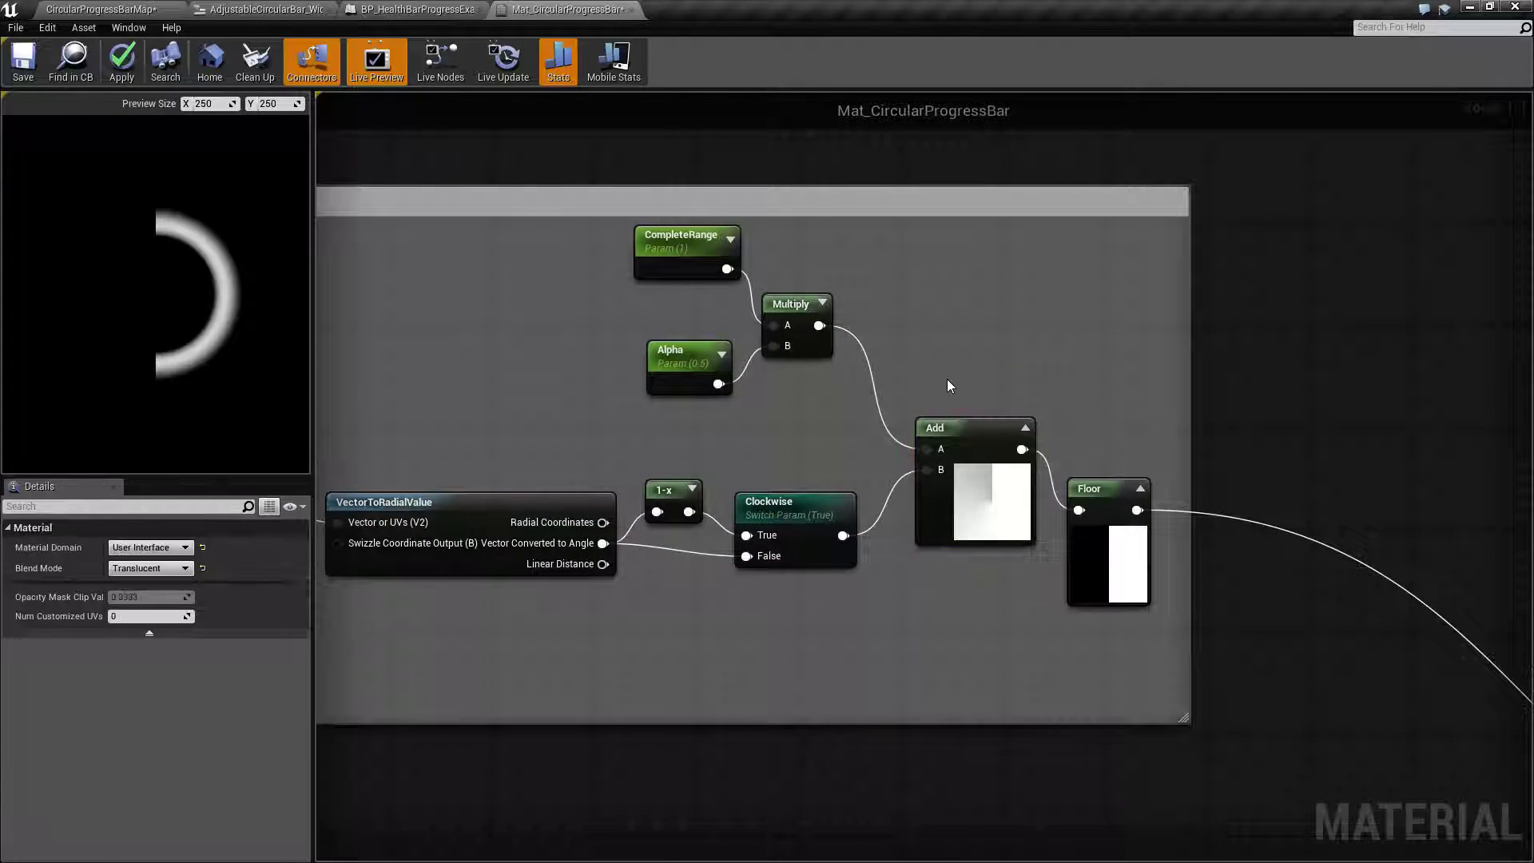
Inspect the CompleteRange and Alpha parameters and expand the preview of the Multiply node combining them
{"action": "left_click", "coordinate": [680, 251]}
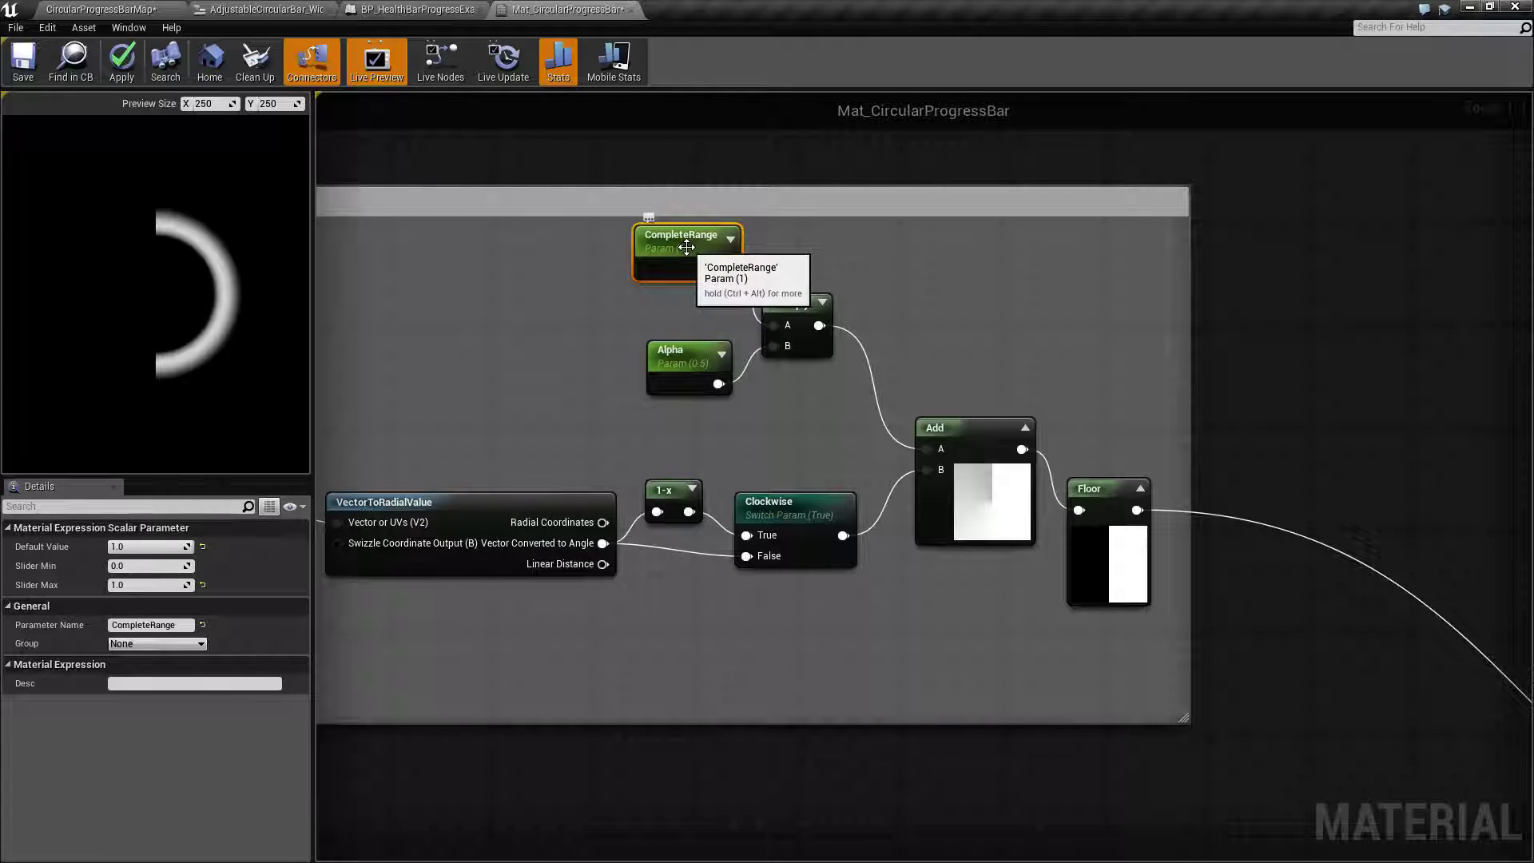
{"action": "left_click", "coordinate": [667, 378]}
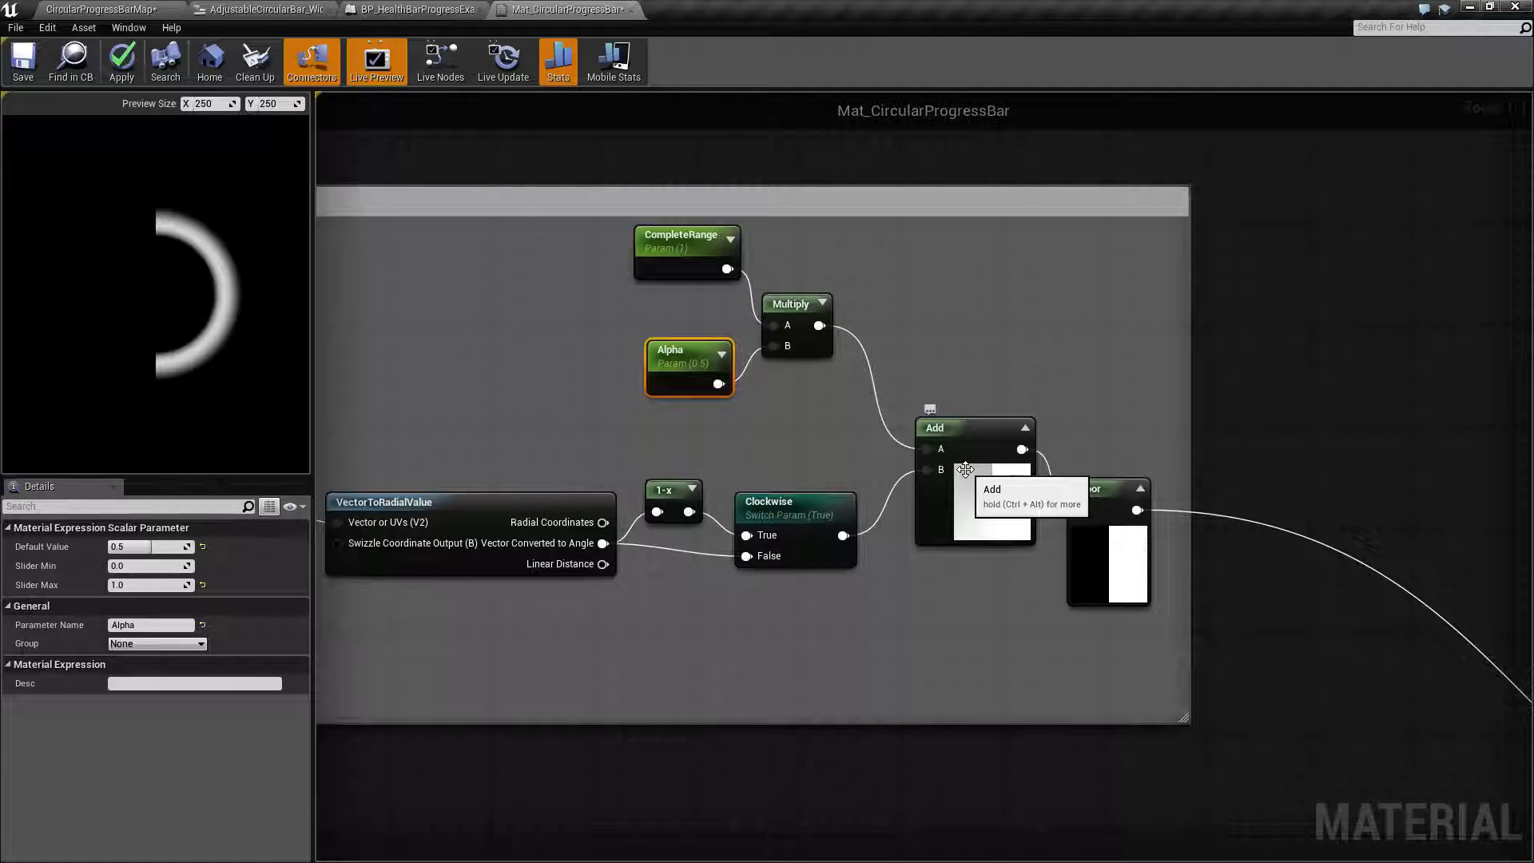
{"action": "left_click", "coordinate": [679, 260]}
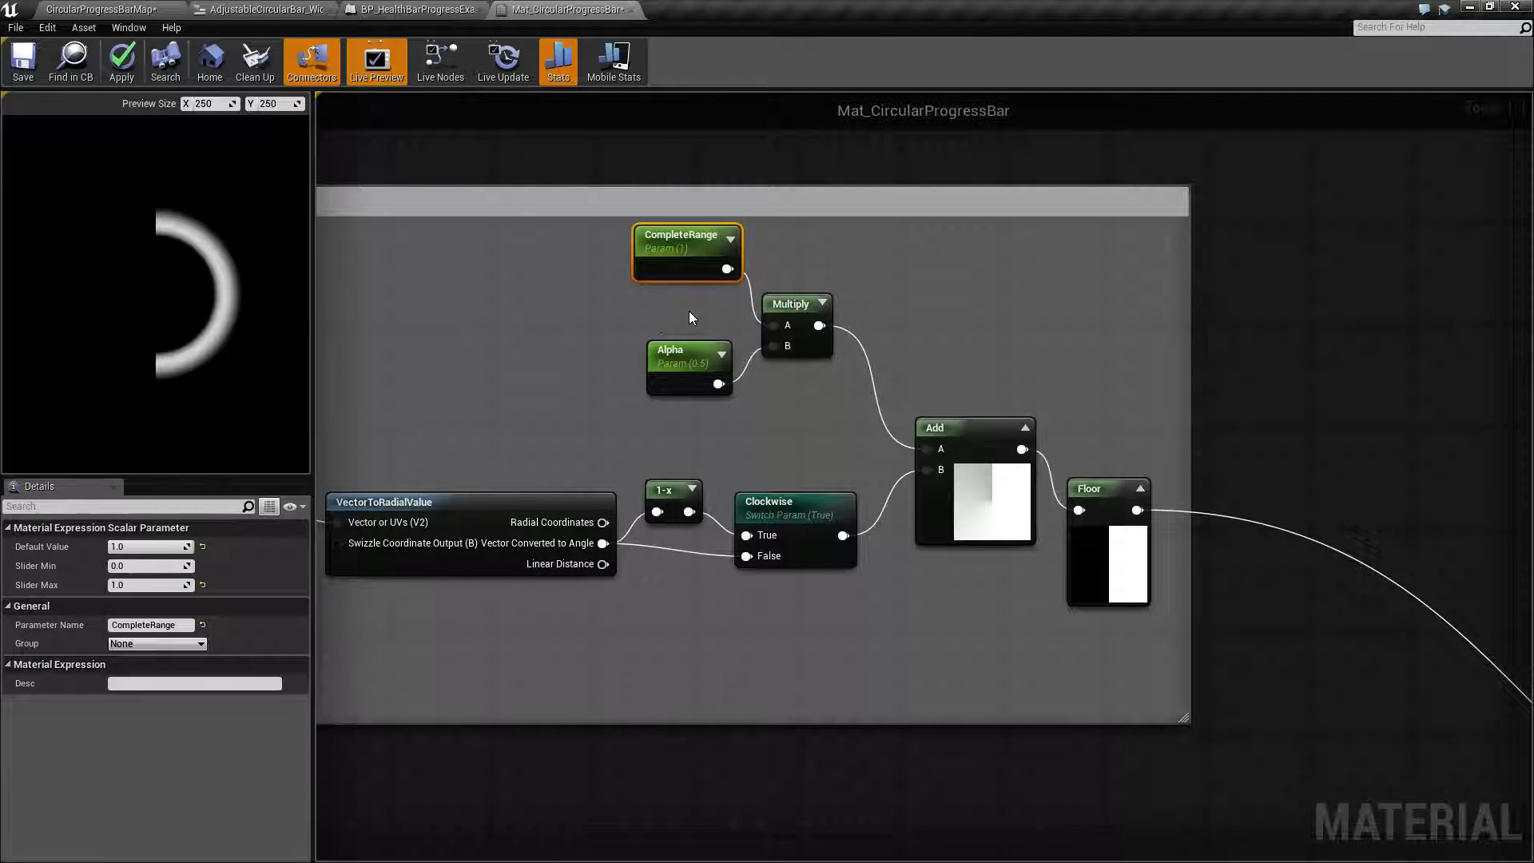
{"action": "left_click", "coordinate": [821, 300]}
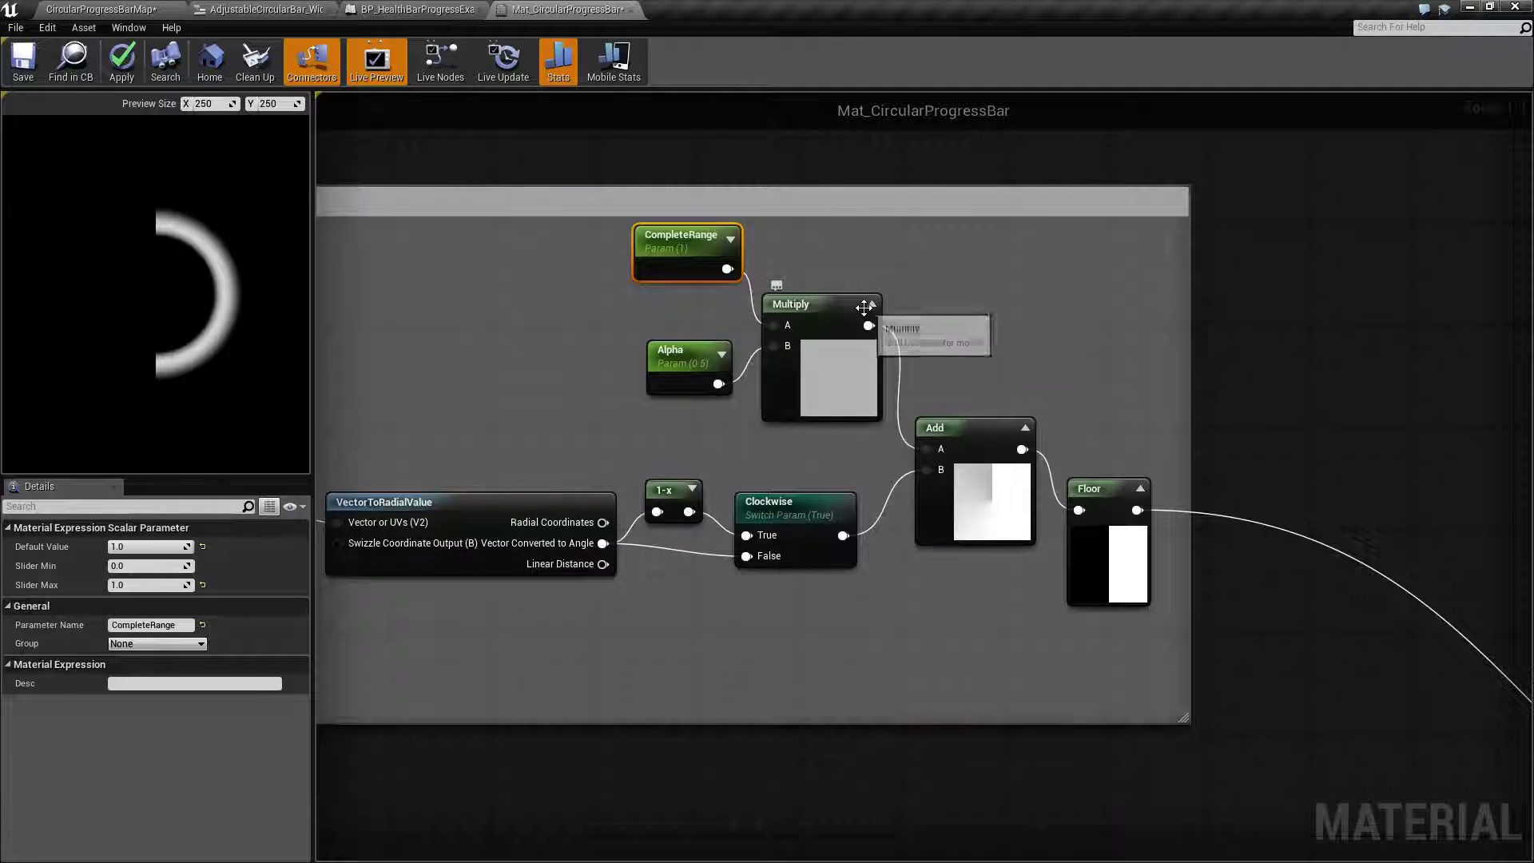
Set the CompleteRange parameter's default value to 0.5
{"action": "left_click", "coordinate": [164, 546]}
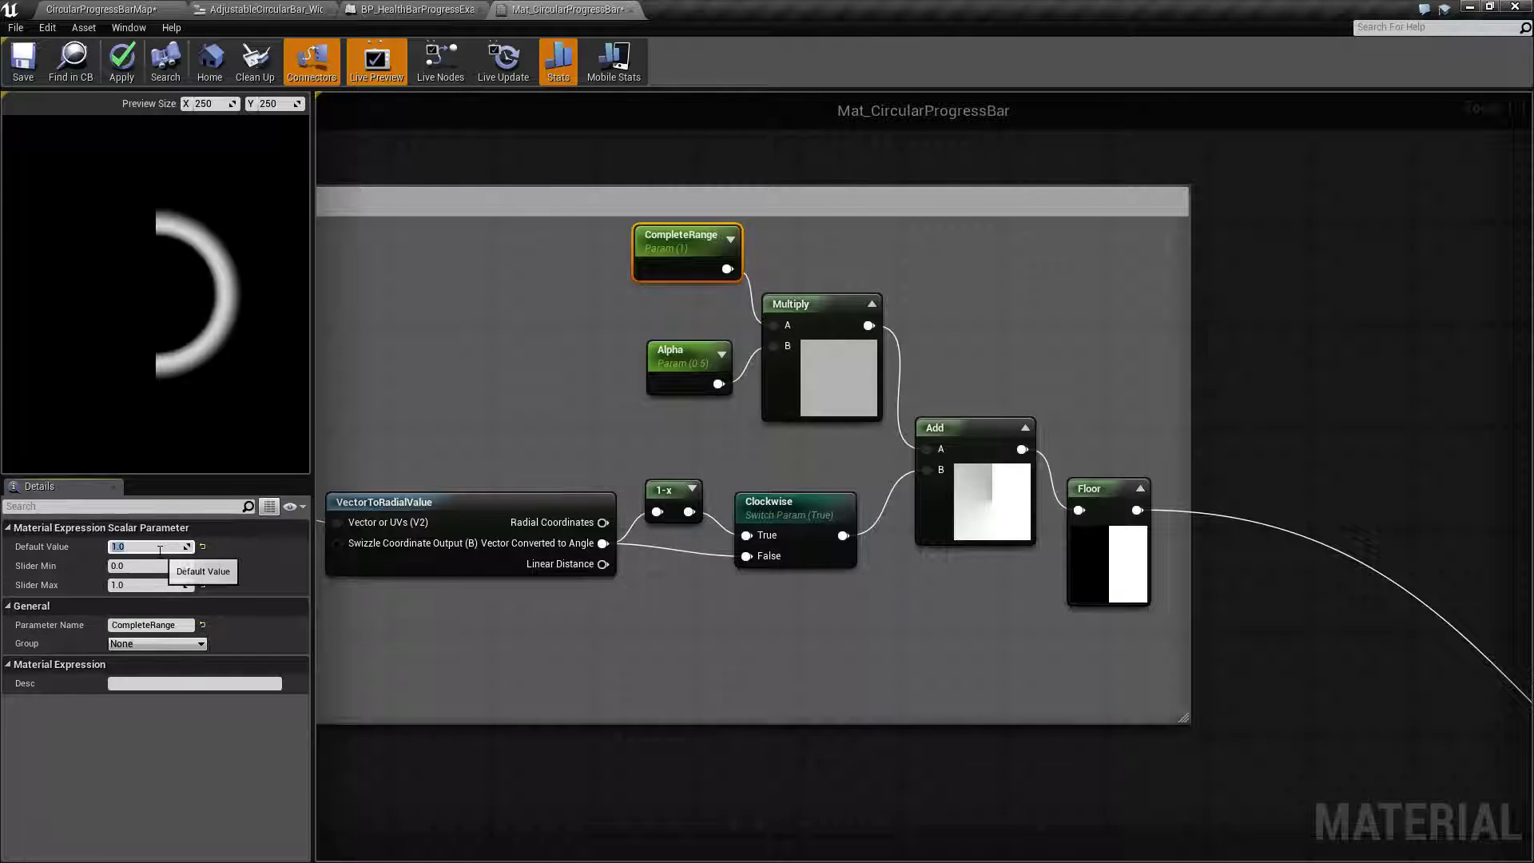
{"action": "type", "text": ".5"}
{"action": "key", "text": "Return"}
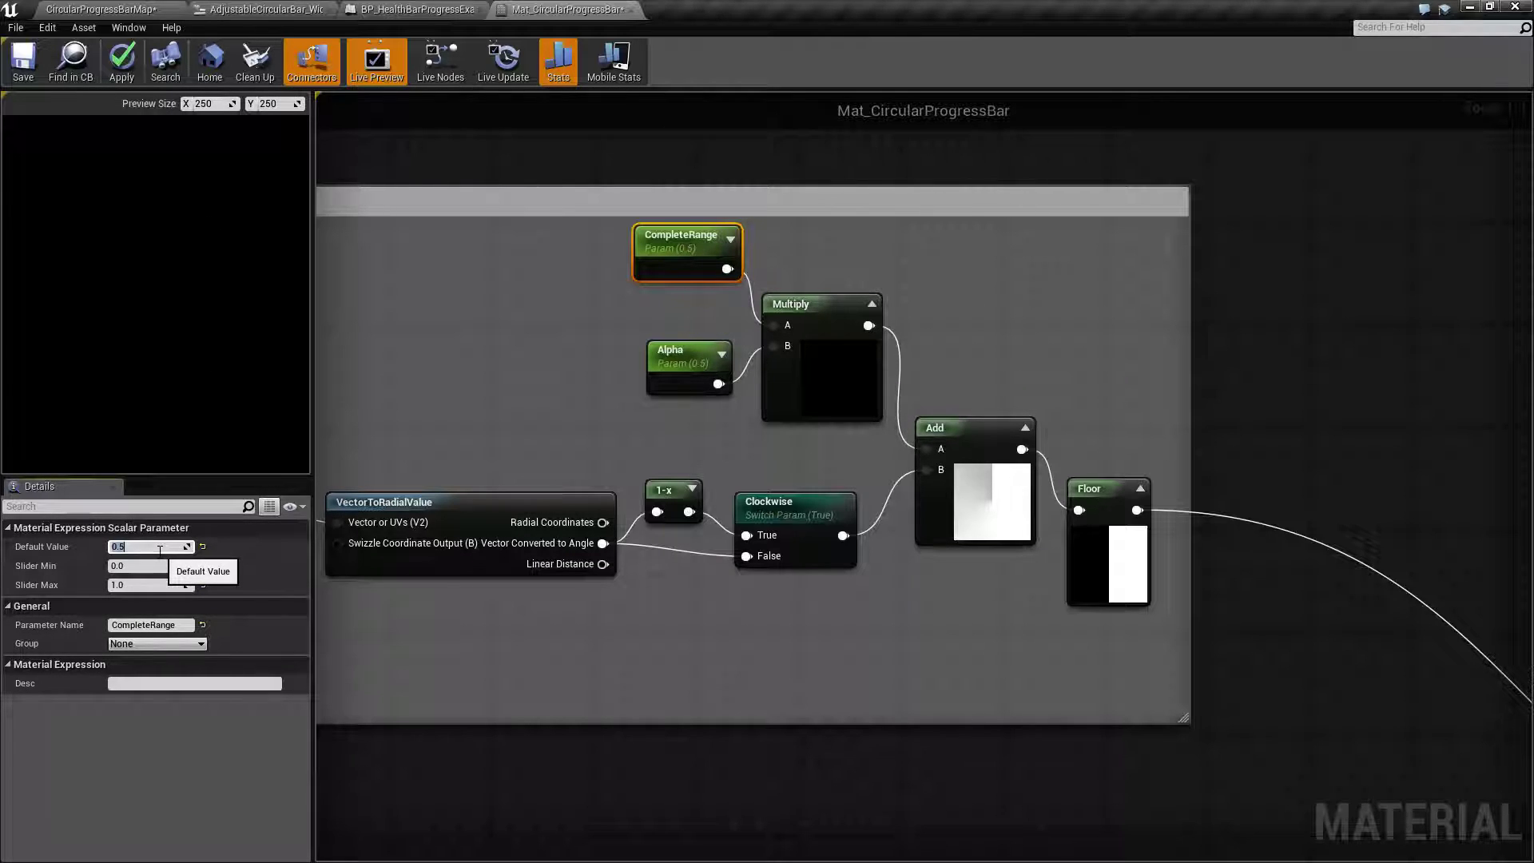
{"action": "left_click", "coordinate": [712, 434]}
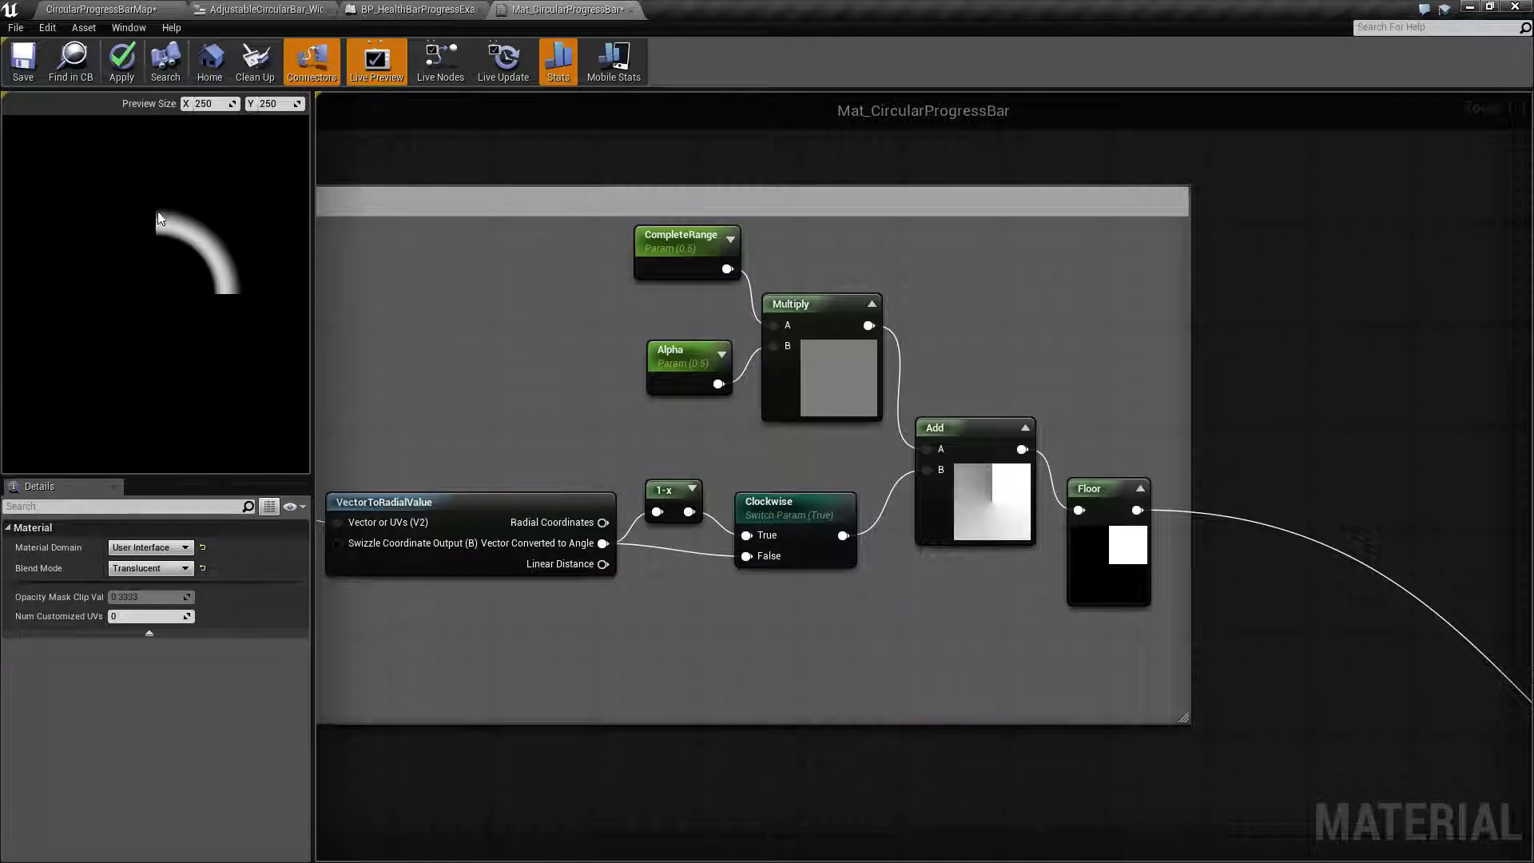
Set CompleteRange's default value back to 1 to compare the ring in the material preview
{"action": "right_click_drag", "start_coordinate": [785, 451], "coordinate": [780, 449]}
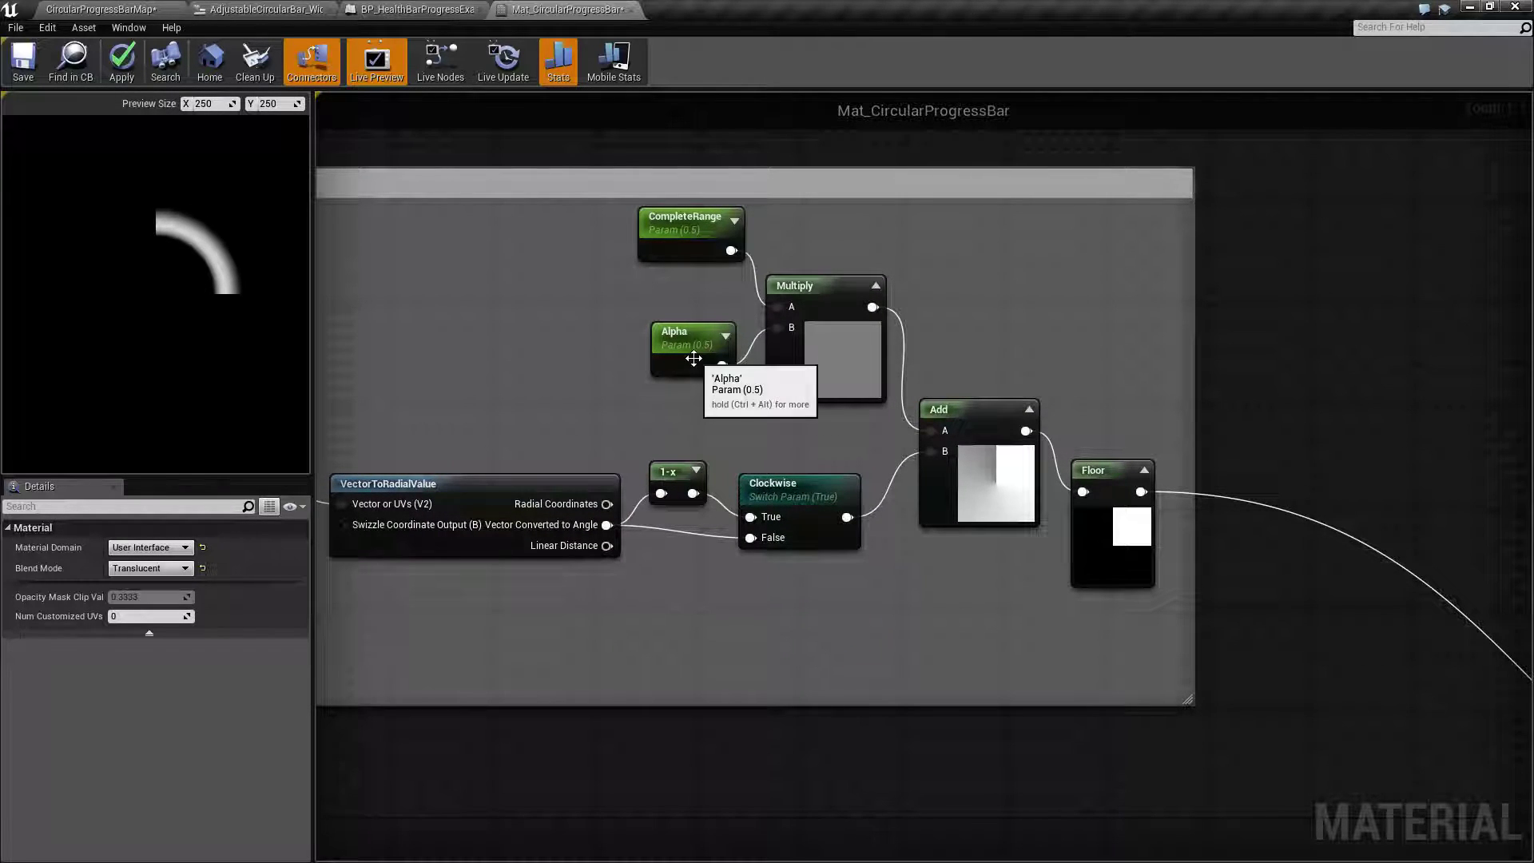
{"action": "left_click", "coordinate": [719, 244]}
{"action": "left_click", "coordinate": [147, 547]}
{"action": "type", "text": "1"}
{"action": "key", "text": "Return"}
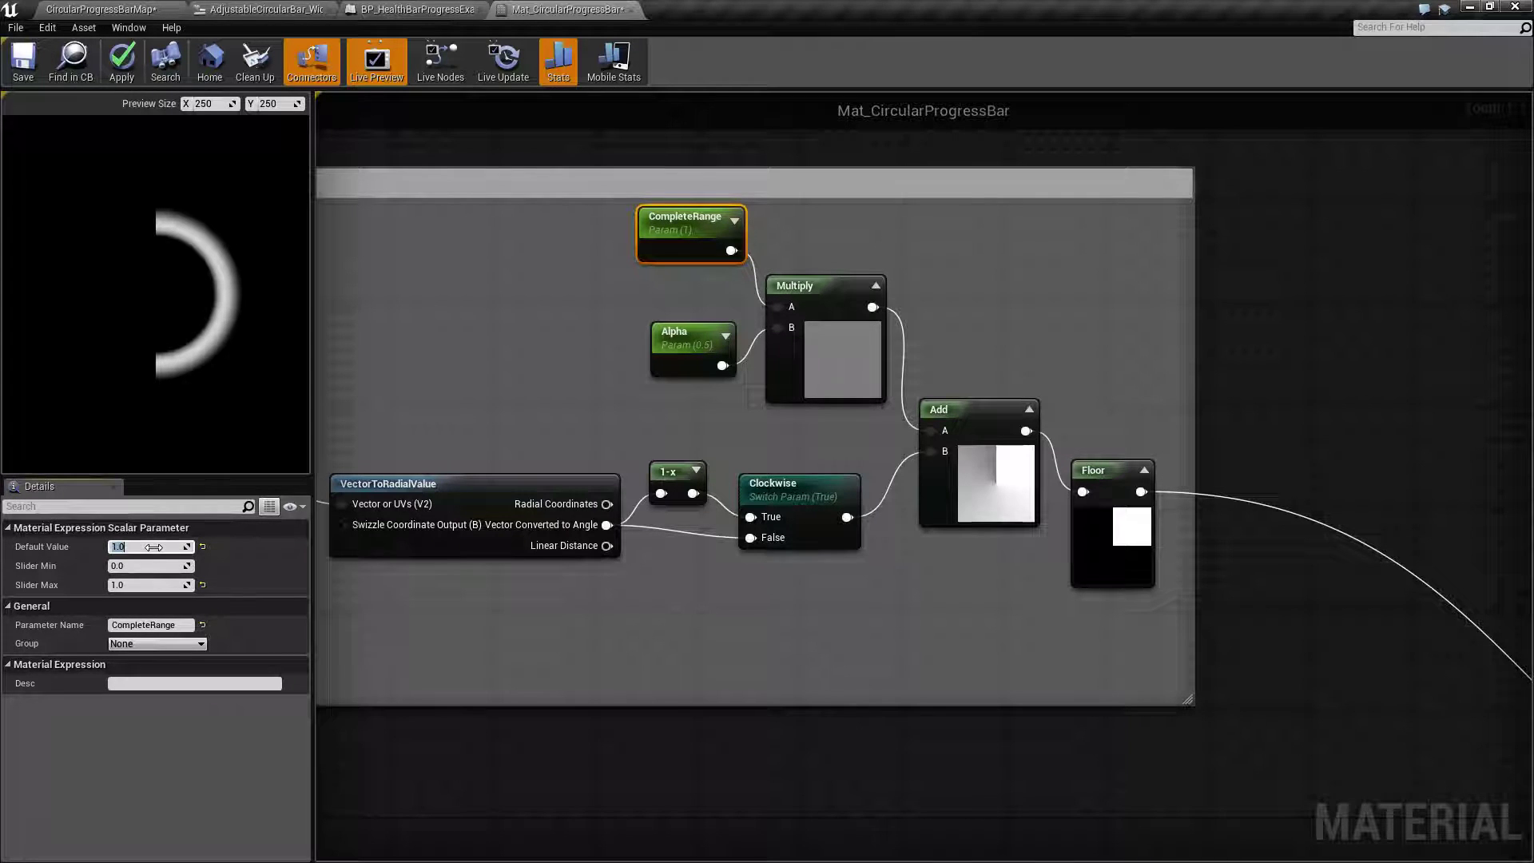
Set CompleteRange's default value to 0.5 again and examine the Floor node's preview
{"action": "type", "text": ".5"}
{"action": "key", "text": "Return"}
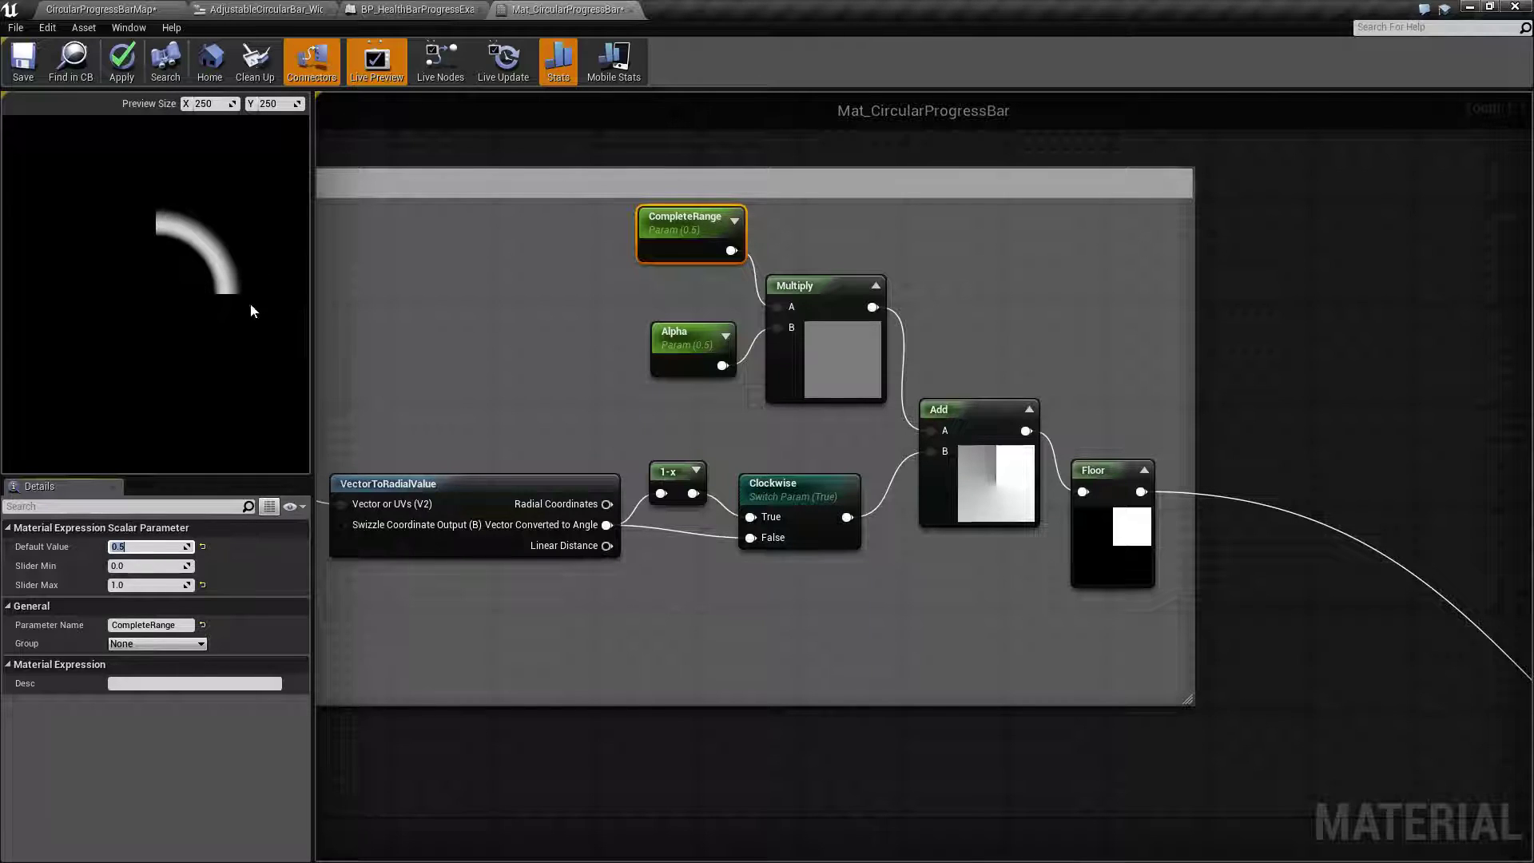
{"action": "right_click_drag", "start_coordinate": [1159, 529], "coordinate": [959, 423]}
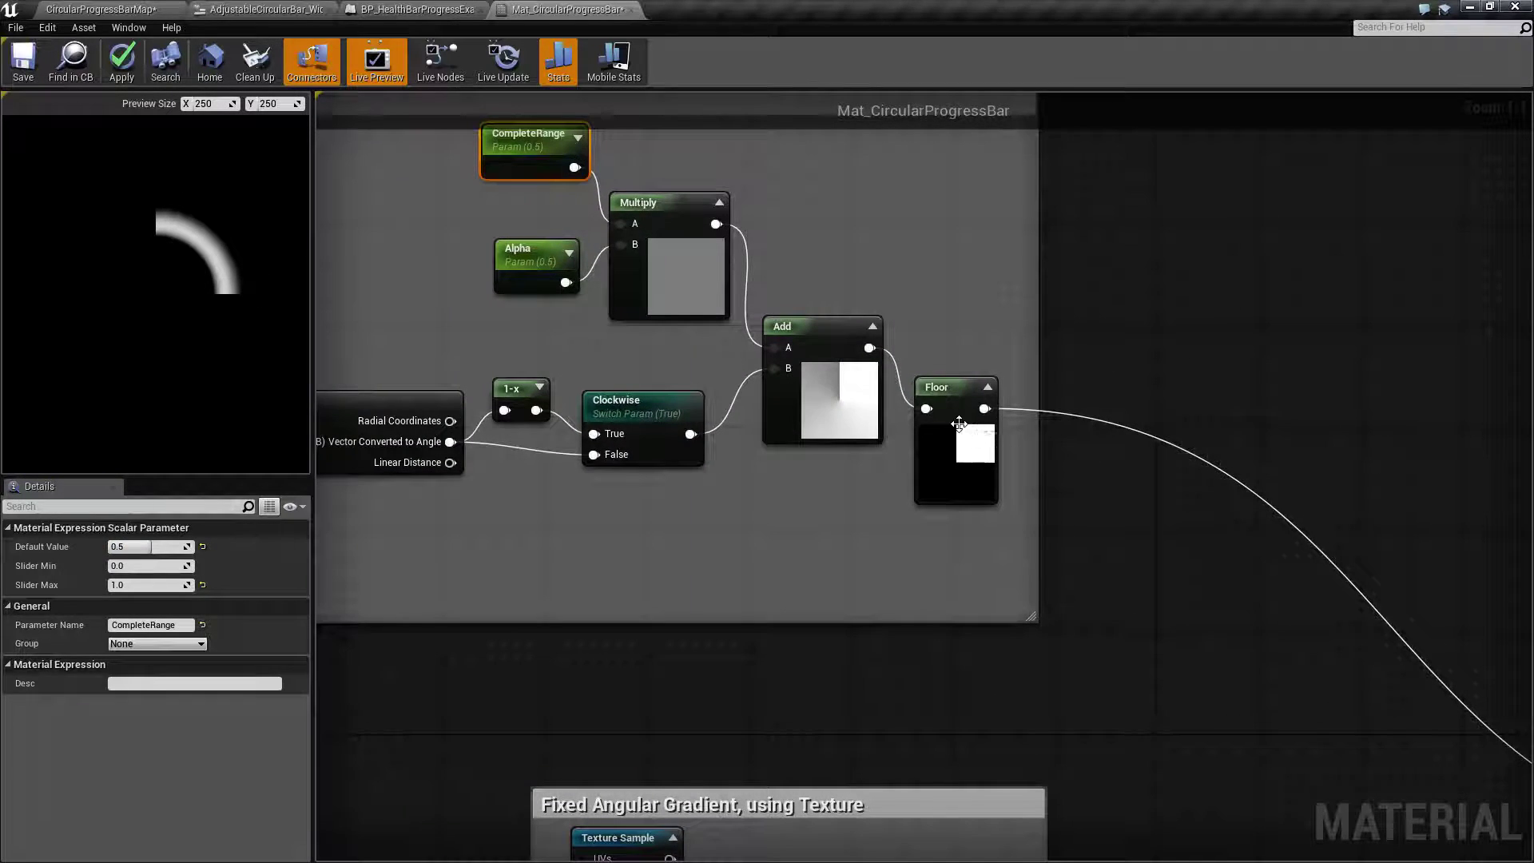
{"action": "left_click", "coordinate": [850, 506]}
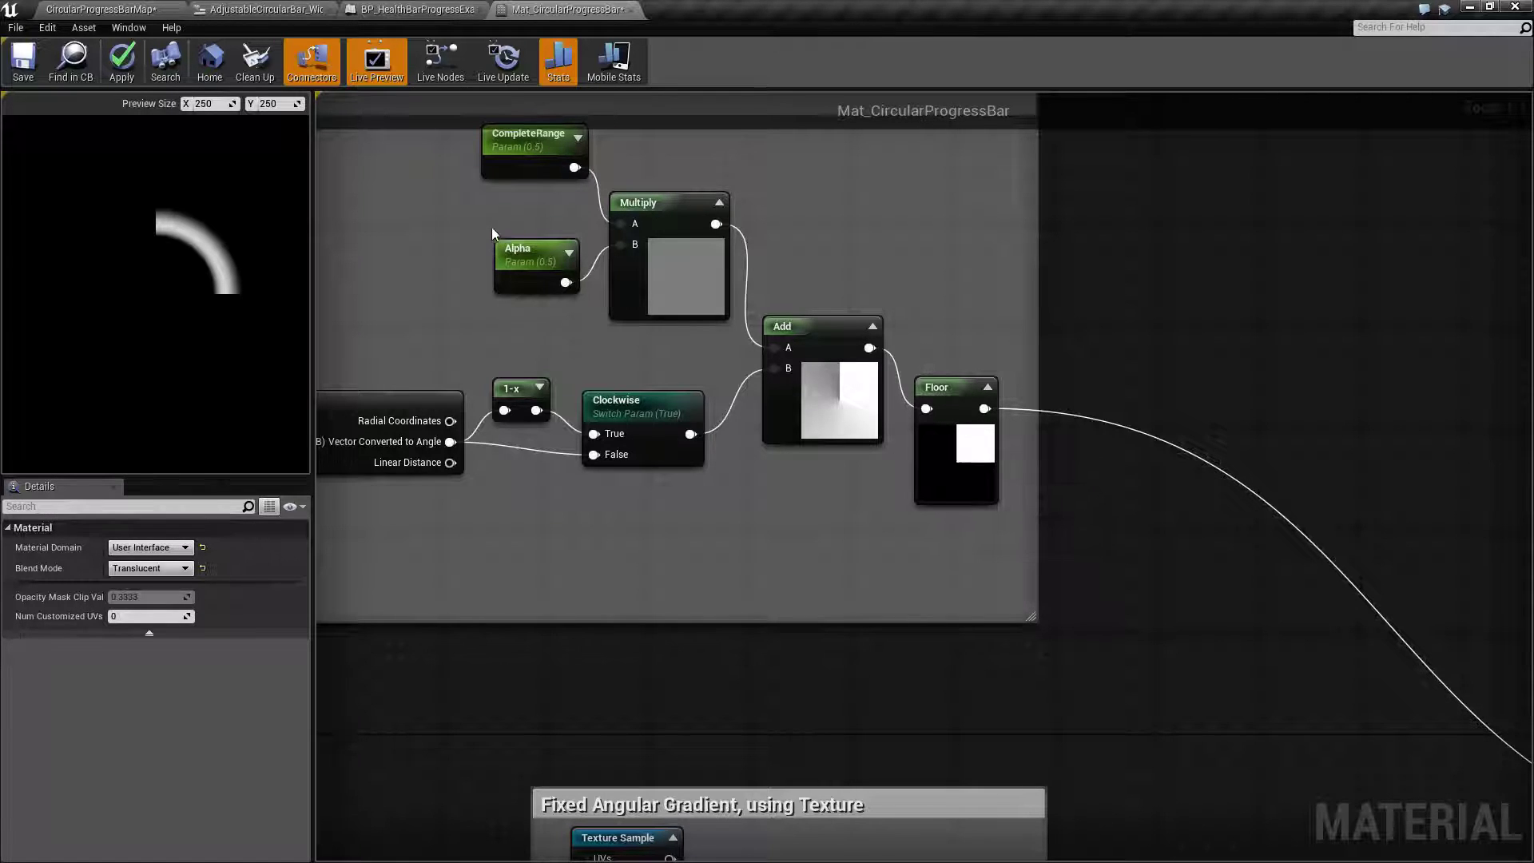
Restore the CompleteRange parameter's default value to 1 and check the Floor node
{"action": "left_click", "coordinate": [509, 151]}
{"action": "left_click", "coordinate": [160, 545]}
{"action": "type", "text": "1"}
{"action": "key", "text": "Return"}
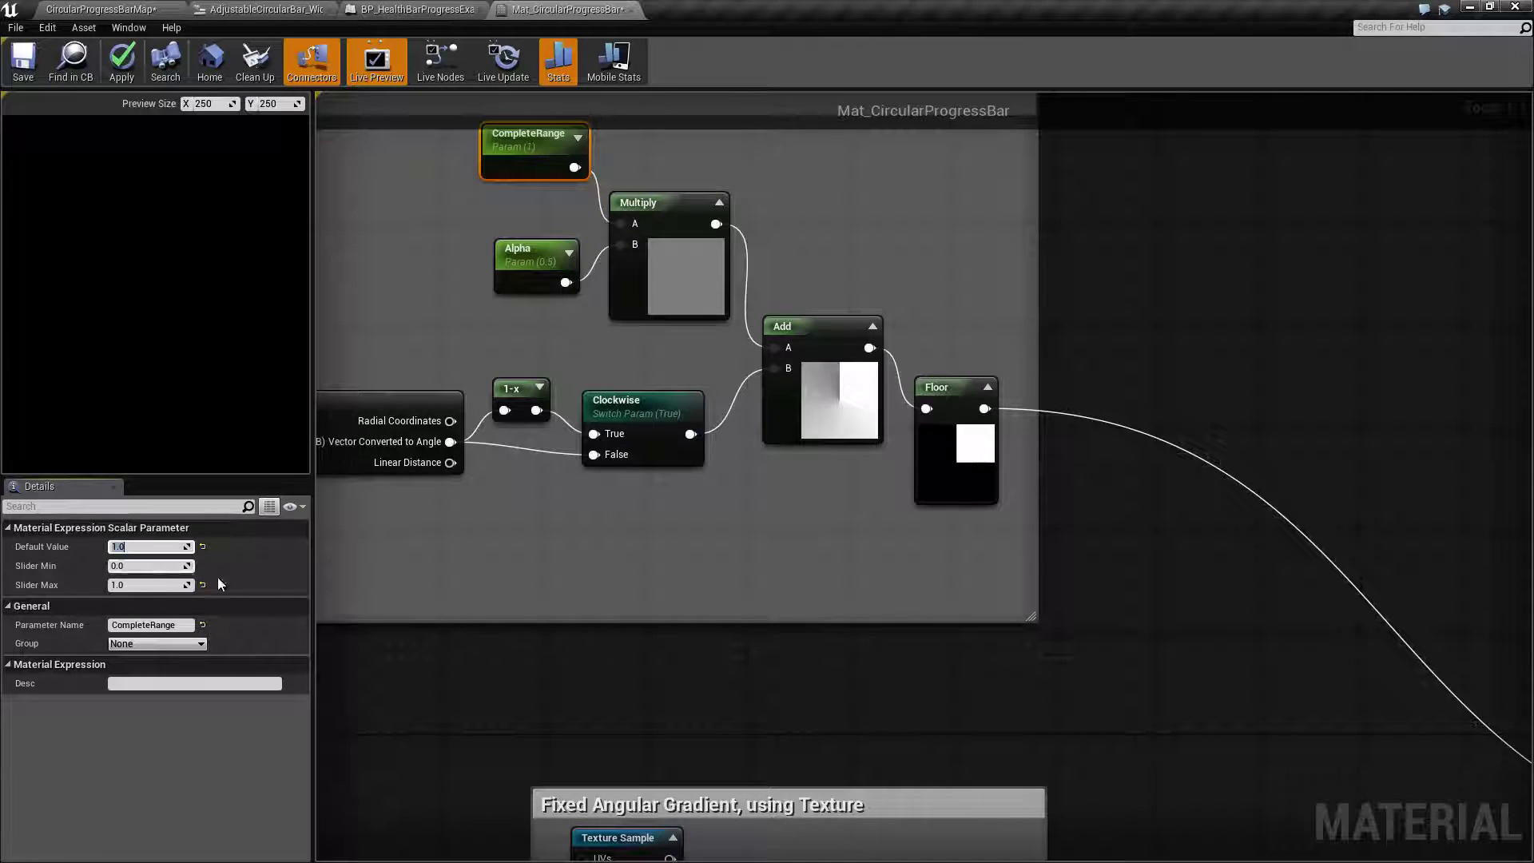
{"action": "left_click", "coordinate": [817, 574]}
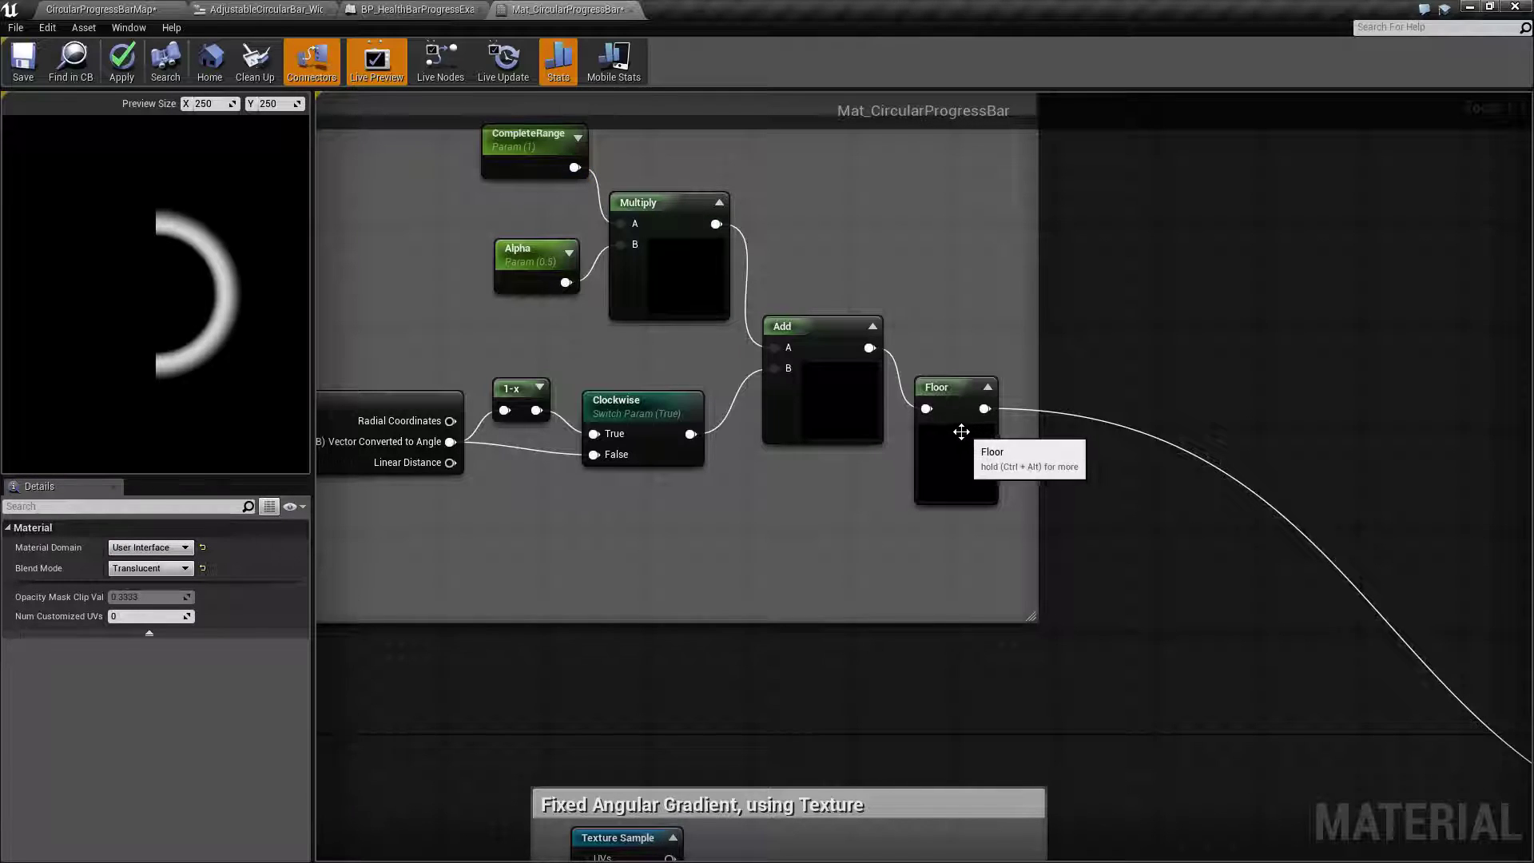
Examine the CompleteRange and Alpha parameters feeding the Multiply node, leaving their names and values as they are
{"action": "right_click_drag", "start_coordinate": [498, 177], "coordinate": [504, 289]}
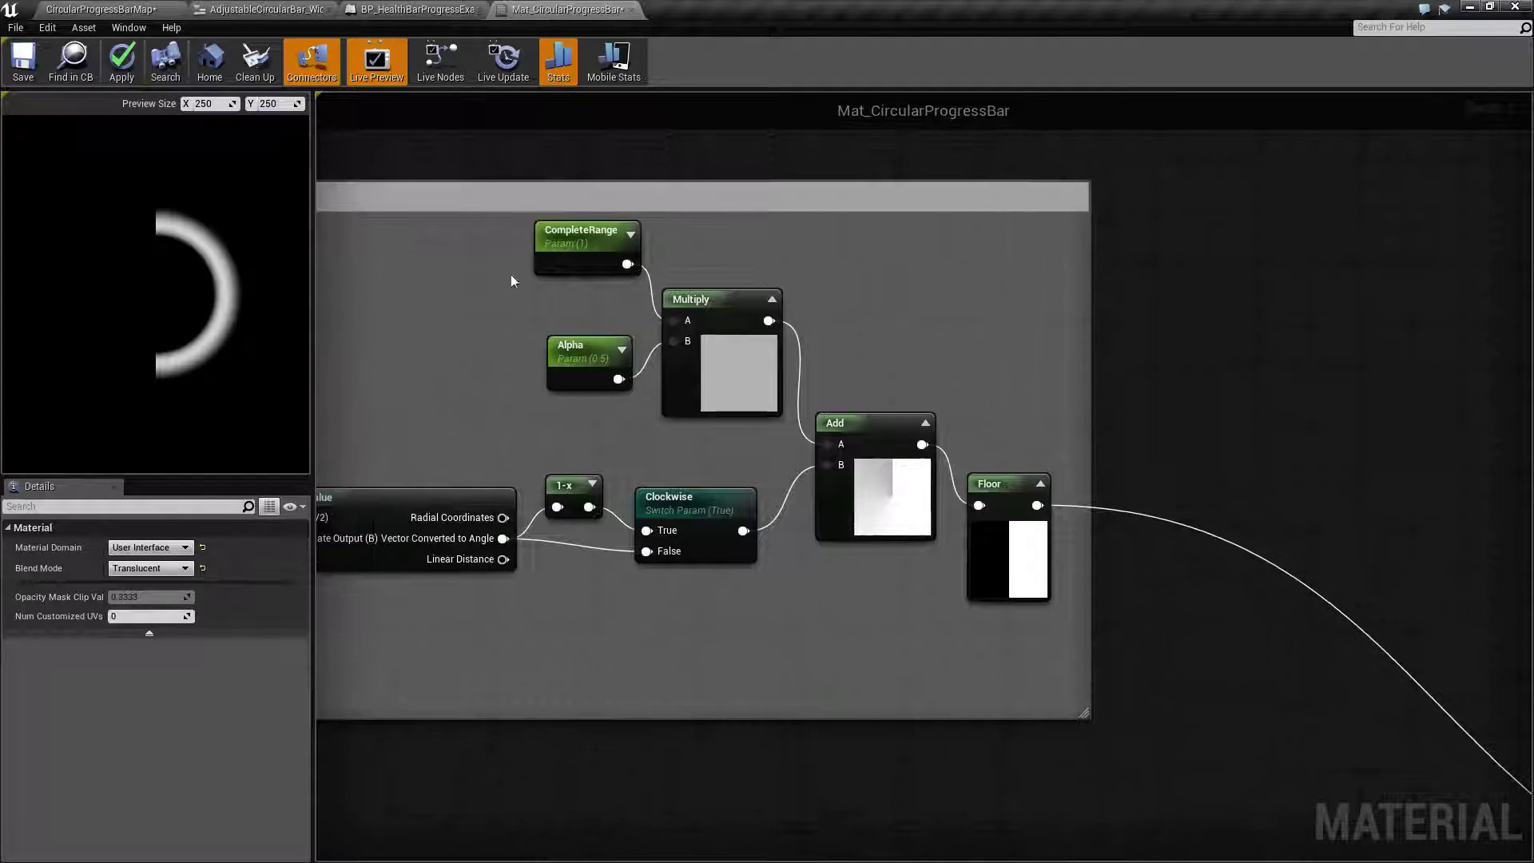
{"action": "left_click_drag", "start_coordinate": [539, 296], "coordinate": [612, 391]}
{"action": "right_click_drag", "start_coordinate": [473, 357], "coordinate": [518, 361]}
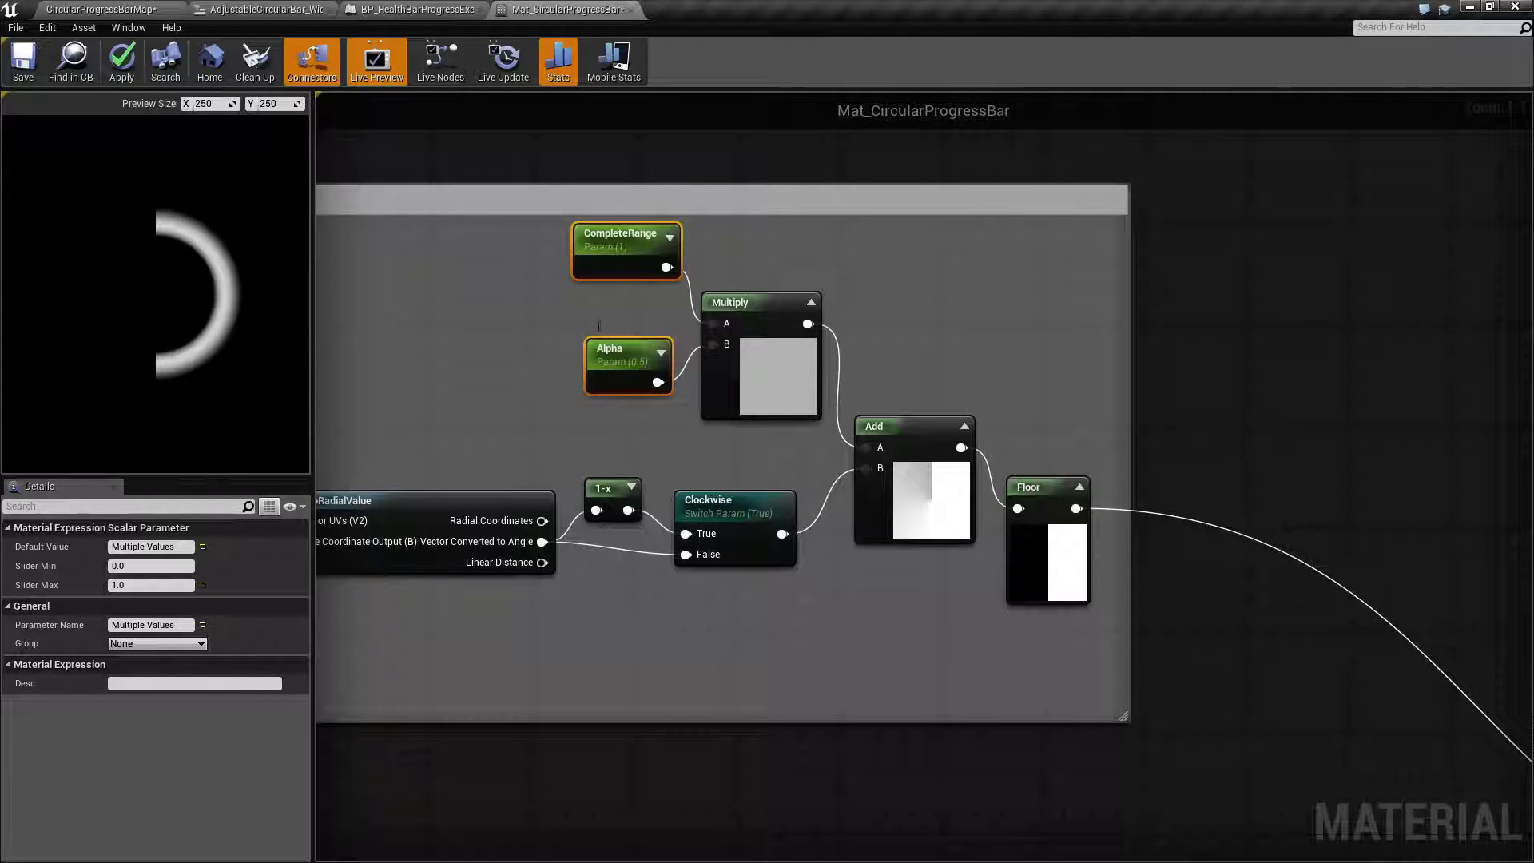
{"action": "left_click", "coordinate": [639, 244]}
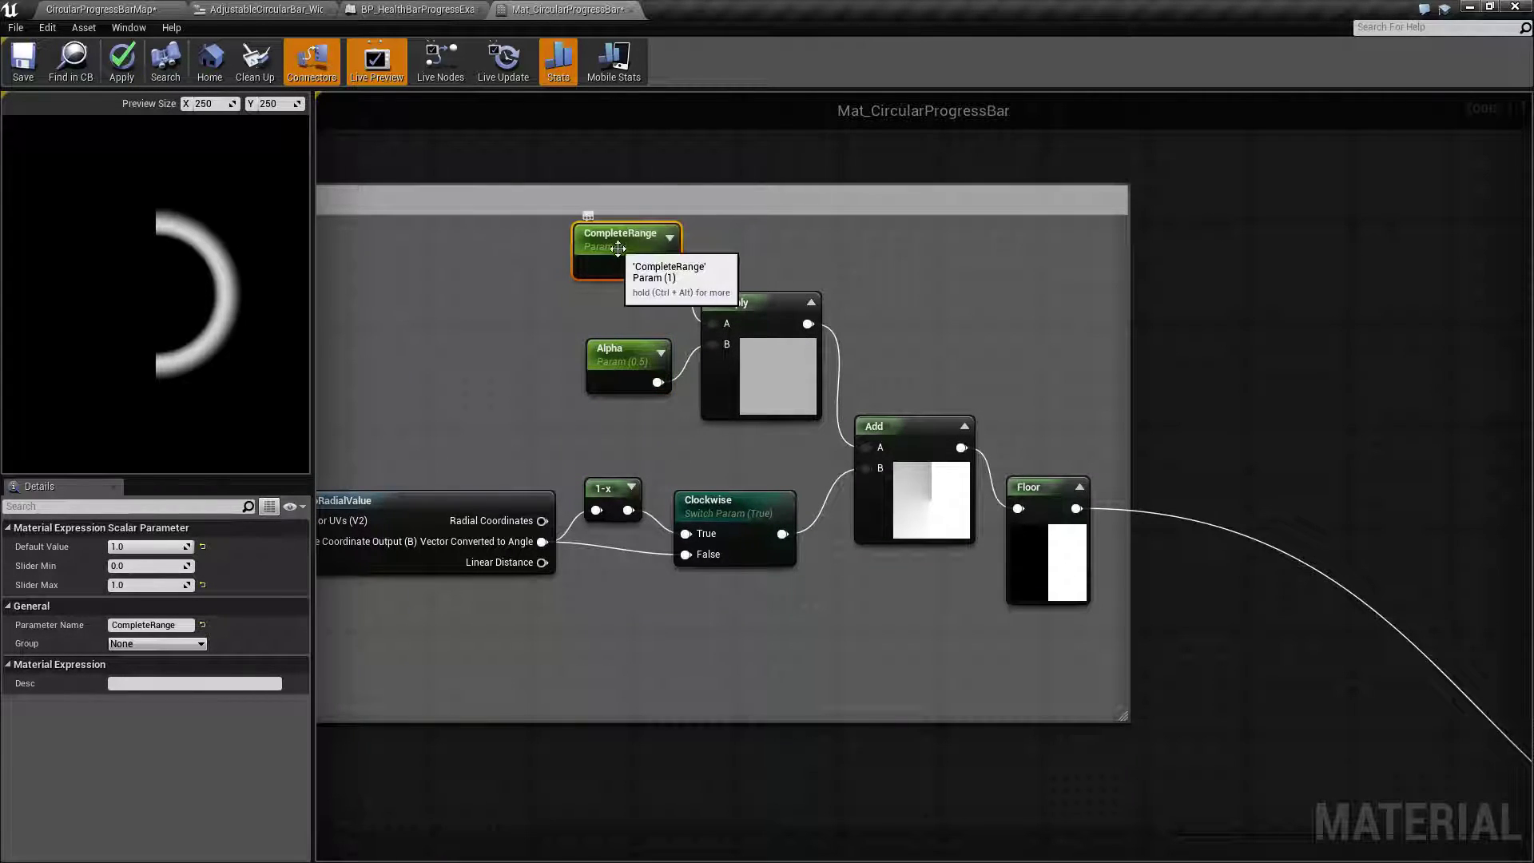
{"action": "double_click", "coordinate": [605, 249]}
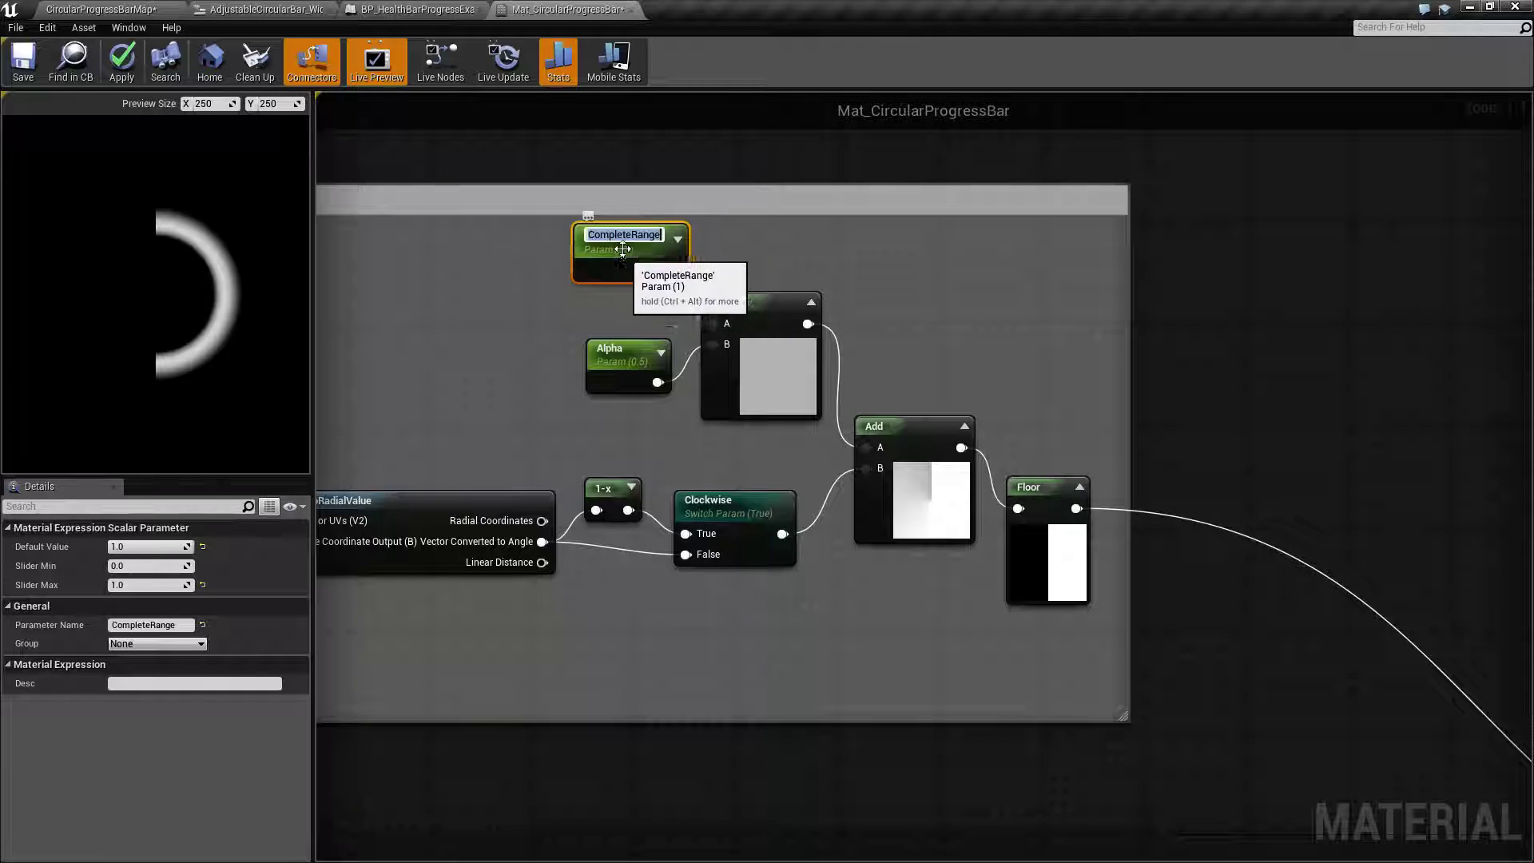
{"action": "left_click", "coordinate": [559, 255]}
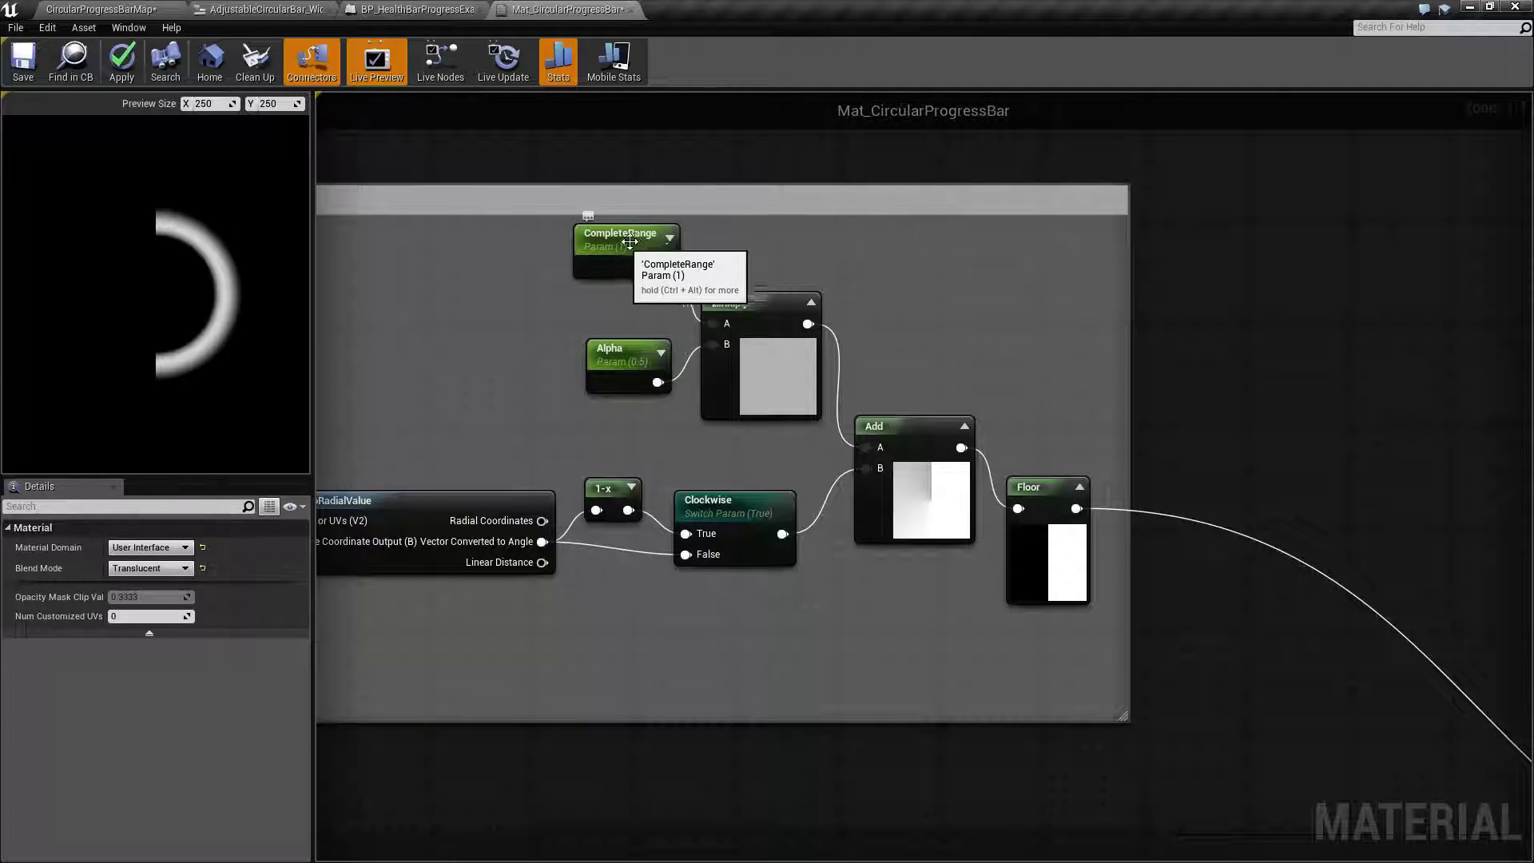
{"action": "right_click_drag", "start_coordinate": [596, 344], "coordinate": [586, 332]}
{"action": "left_click_drag", "start_coordinate": [621, 414], "coordinate": [620, 409]}
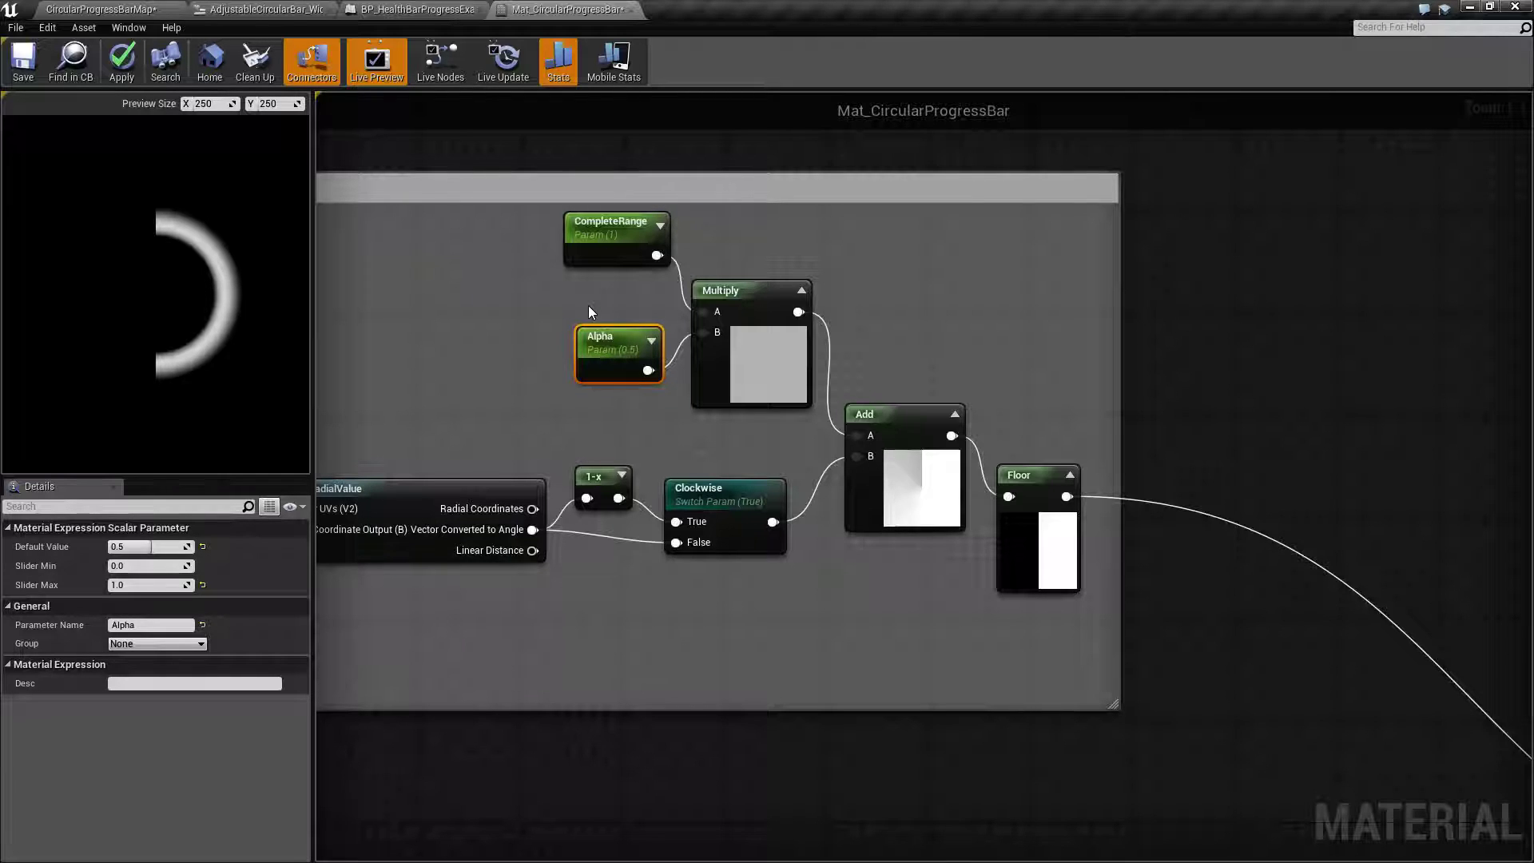
Apply the pending material changes and bring up the Our Circle, no Texture node group
{"action": "right_click_drag", "start_coordinate": [613, 312], "coordinate": [531, 226]}
{"action": "scroll", "coordinate": [839, 528], "scroll_direction": "down", "scroll_amount": 2}
{"action": "right_click_drag", "start_coordinate": [895, 560], "coordinate": [693, 380]}
{"action": "right_click_drag", "start_coordinate": [1022, 636], "coordinate": [897, 495]}
{"action": "right_click_drag", "start_coordinate": [1215, 636], "coordinate": [1225, 491]}
{"action": "right_click_drag", "start_coordinate": [1043, 713], "coordinate": [1183, 559]}
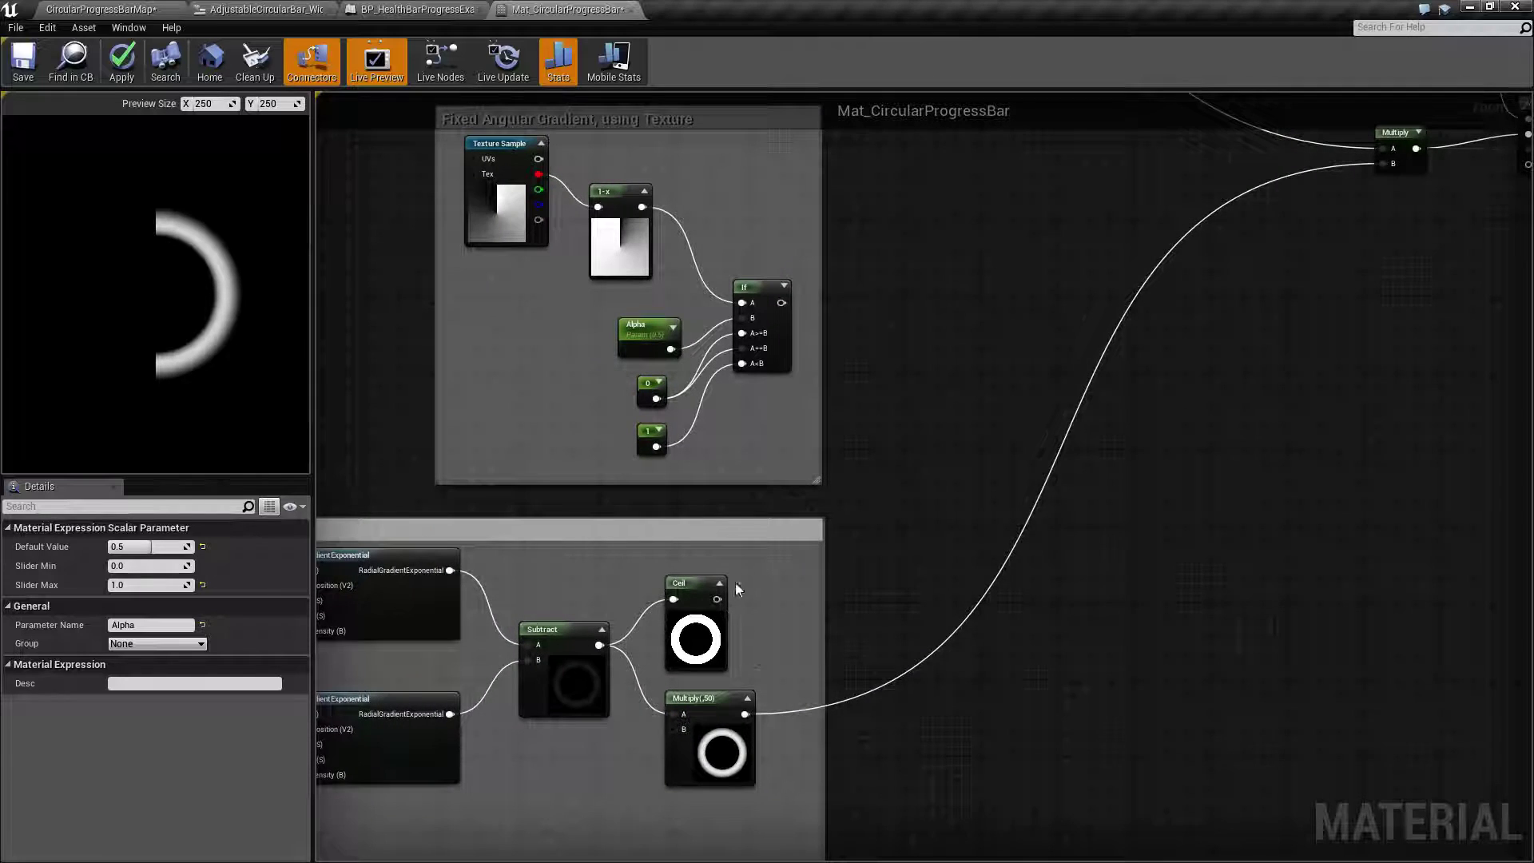
{"action": "right_click_drag", "start_coordinate": [925, 448], "coordinate": [1095, 359]}
{"action": "right_click_drag", "start_coordinate": [842, 754], "coordinate": [1020, 719]}
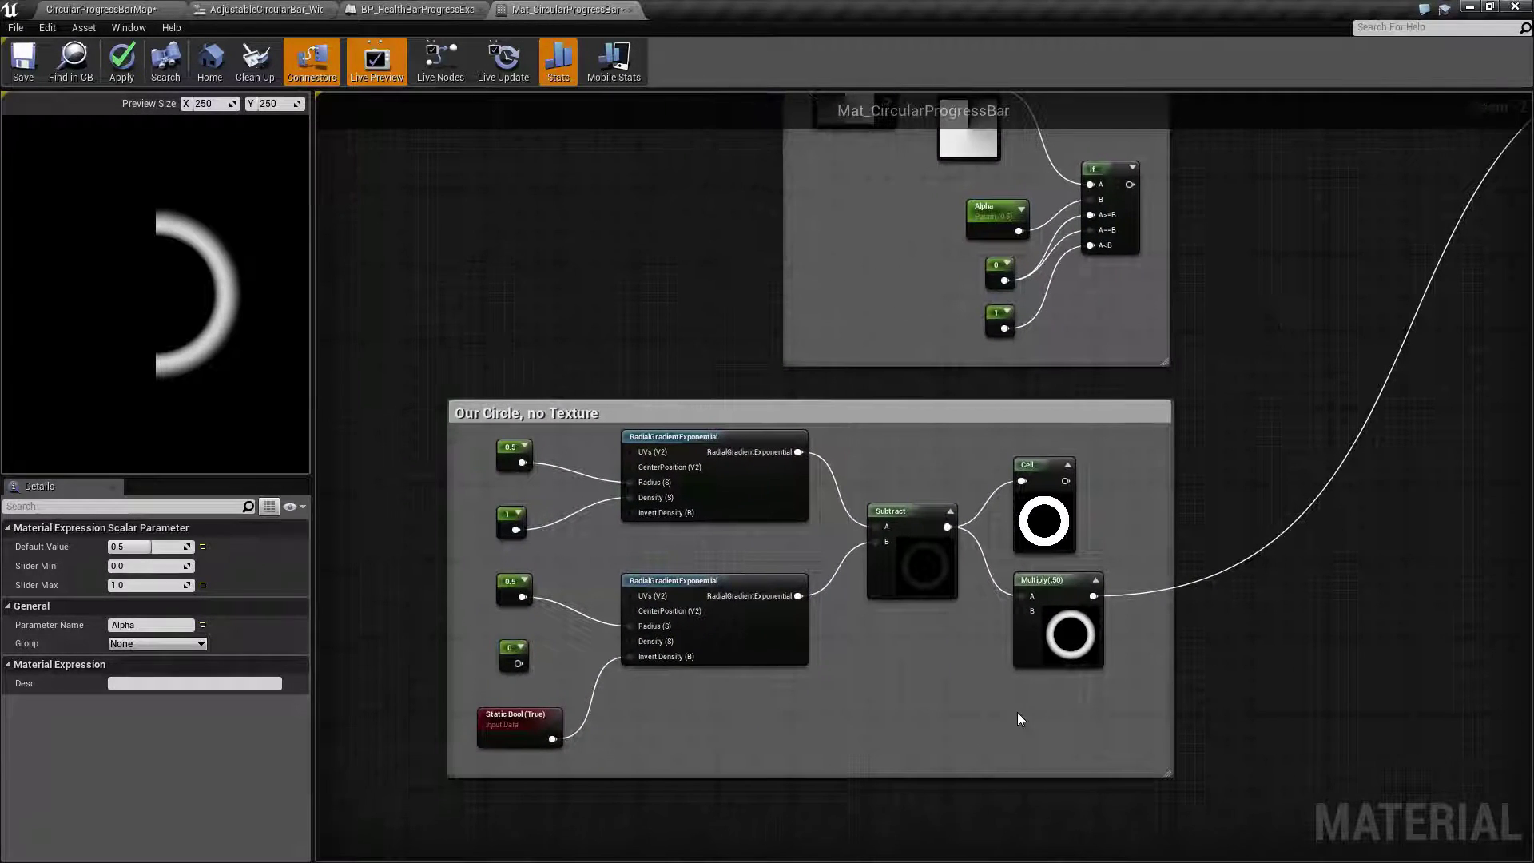
{"action": "scroll", "coordinate": [926, 704], "scroll_direction": "up", "scroll_amount": 2}
{"action": "right_click_drag", "start_coordinate": [923, 693], "coordinate": [967, 703]}
{"action": "left_click", "coordinate": [122, 61]}
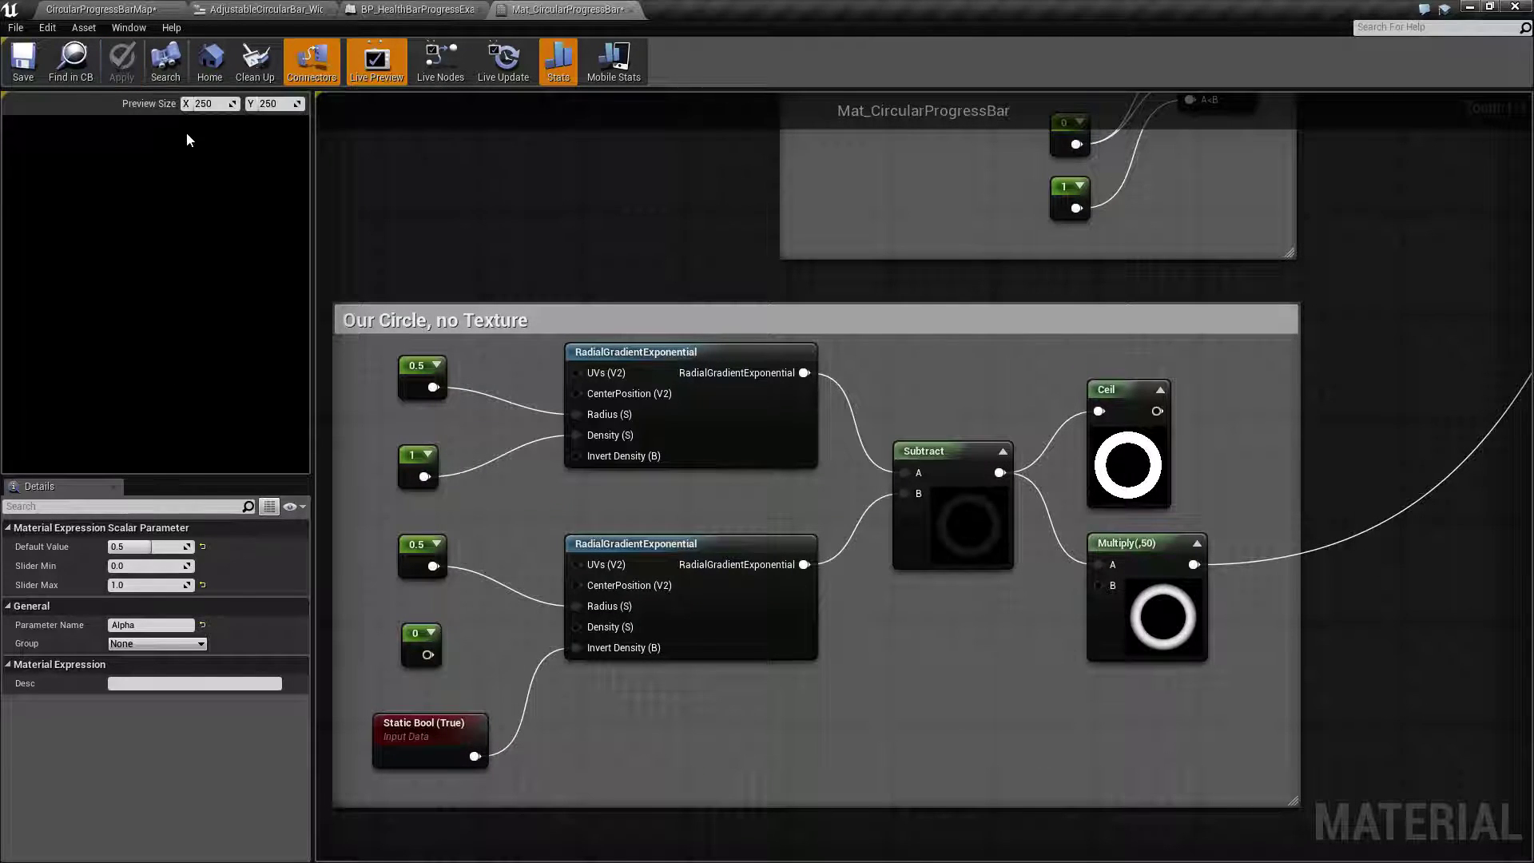
Examine the Subtract node between the RadialGradientExponential nodes and the Ceil and Multiply(,50) nodes it feeds
{"action": "right_click_drag", "start_coordinate": [1089, 738], "coordinate": [902, 750]}
{"action": "right_click_drag", "start_coordinate": [1202, 670], "coordinate": [1172, 697]}
{"action": "right_click_drag", "start_coordinate": [851, 548], "coordinate": [815, 555]}
{"action": "left_click", "coordinate": [703, 523]}
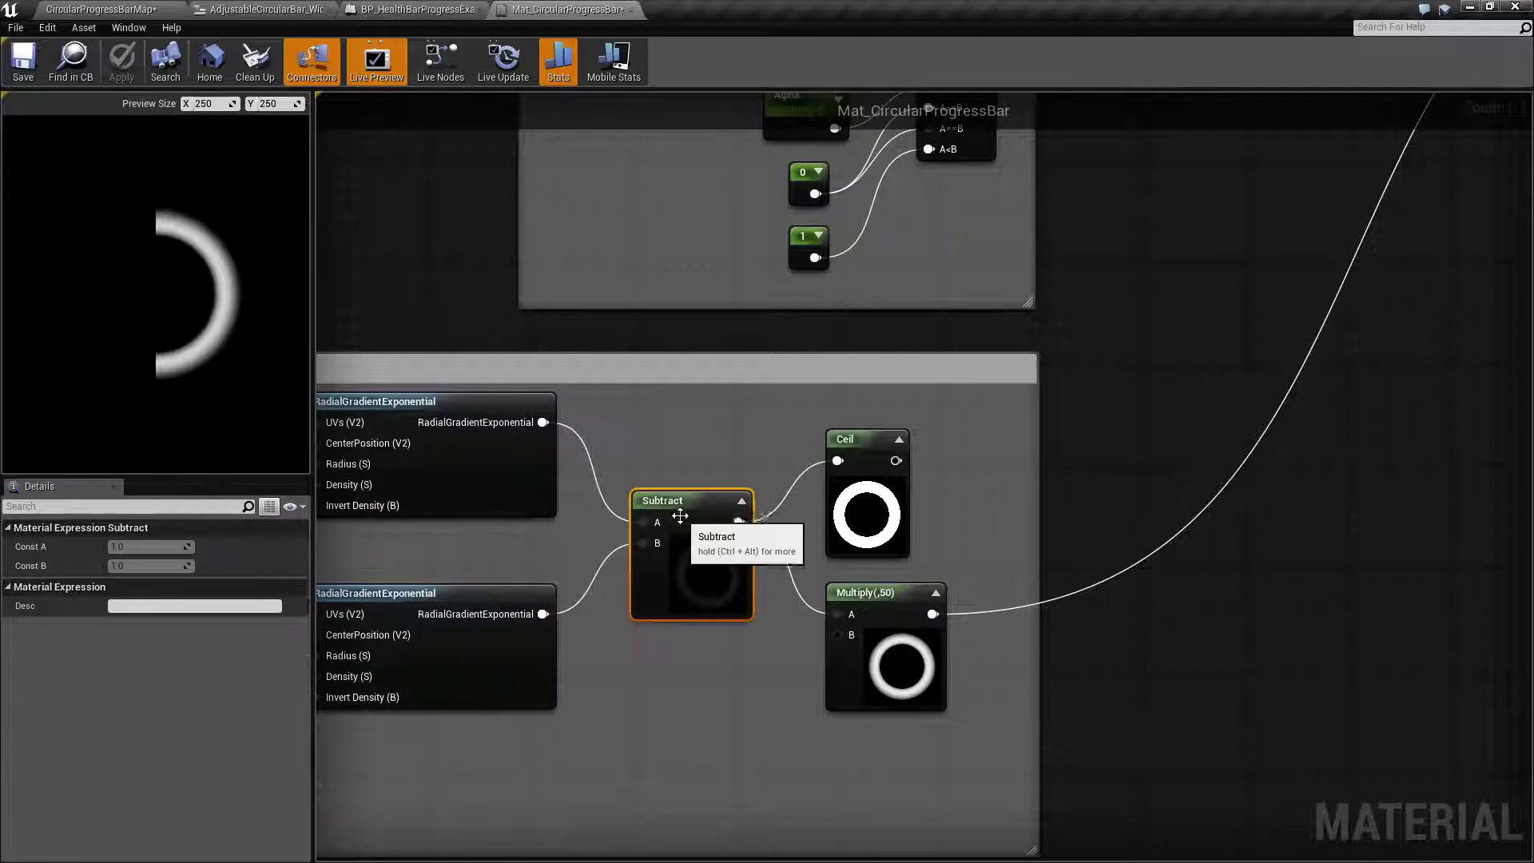
{"action": "right_click_drag", "start_coordinate": [564, 513], "coordinate": [684, 499]}
{"action": "right_click_drag", "start_coordinate": [606, 545], "coordinate": [642, 304]}
{"action": "left_click", "coordinate": [500, 287]}
{"action": "right_click_drag", "start_coordinate": [797, 763], "coordinate": [671, 269]}
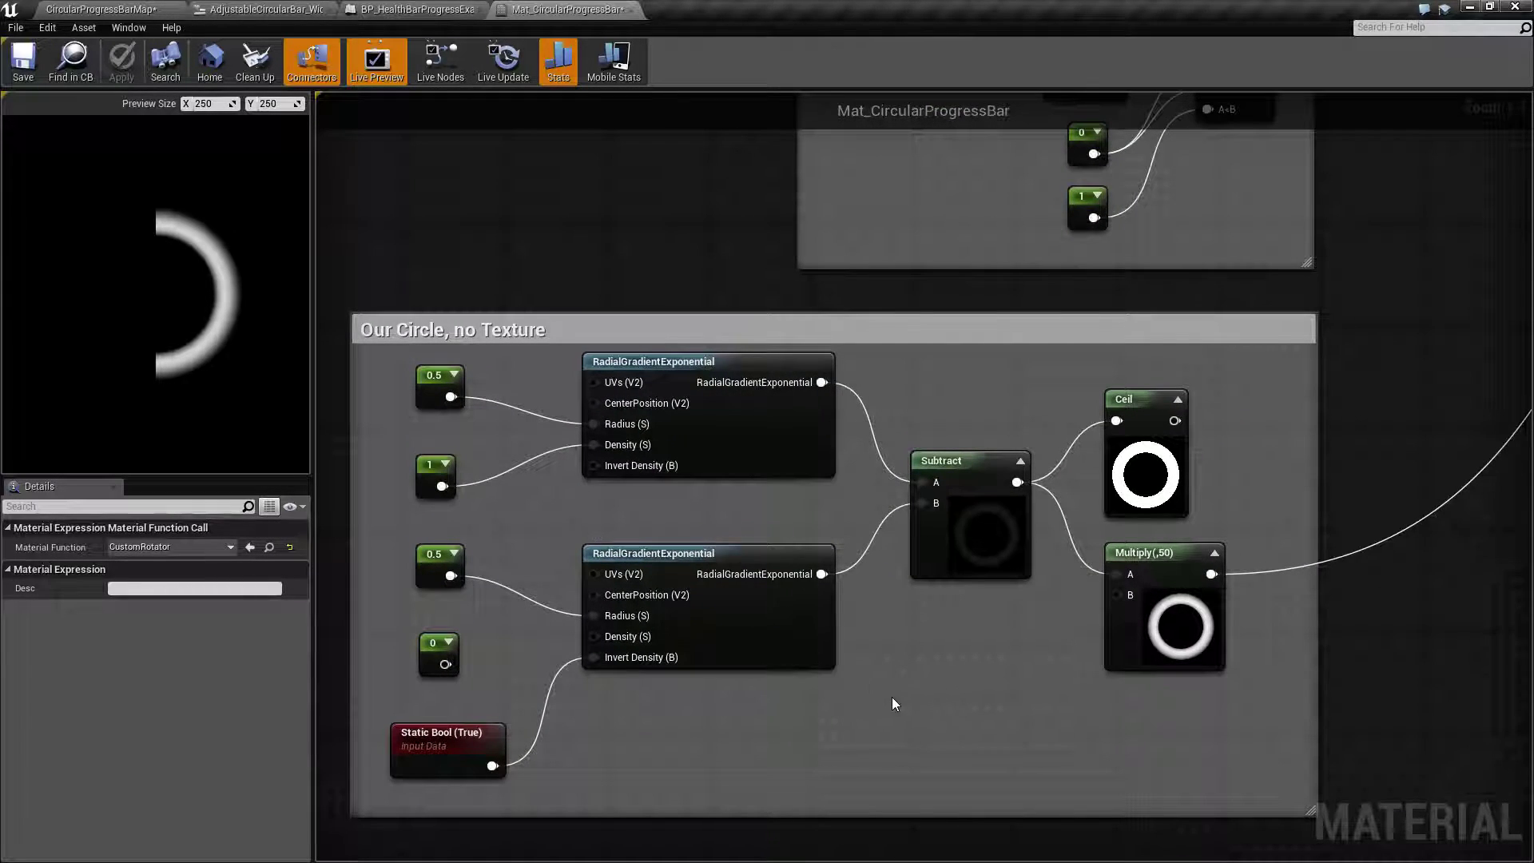
{"action": "right_click_drag", "start_coordinate": [894, 703], "coordinate": [830, 727]}
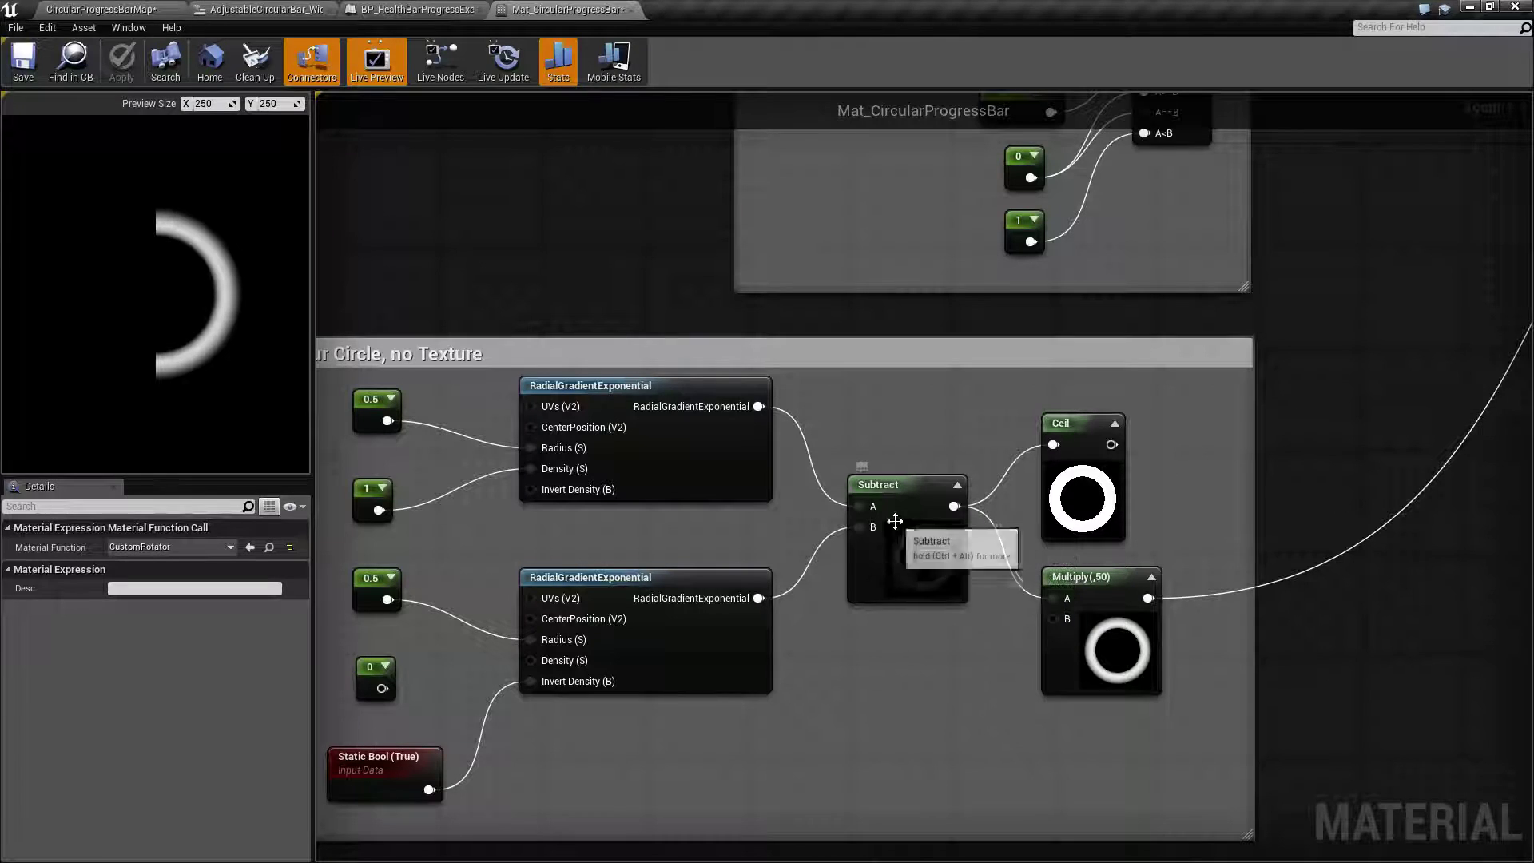
{"action": "right_click_drag", "start_coordinate": [897, 520], "coordinate": [842, 444]}
{"action": "left_click", "coordinate": [841, 445]}
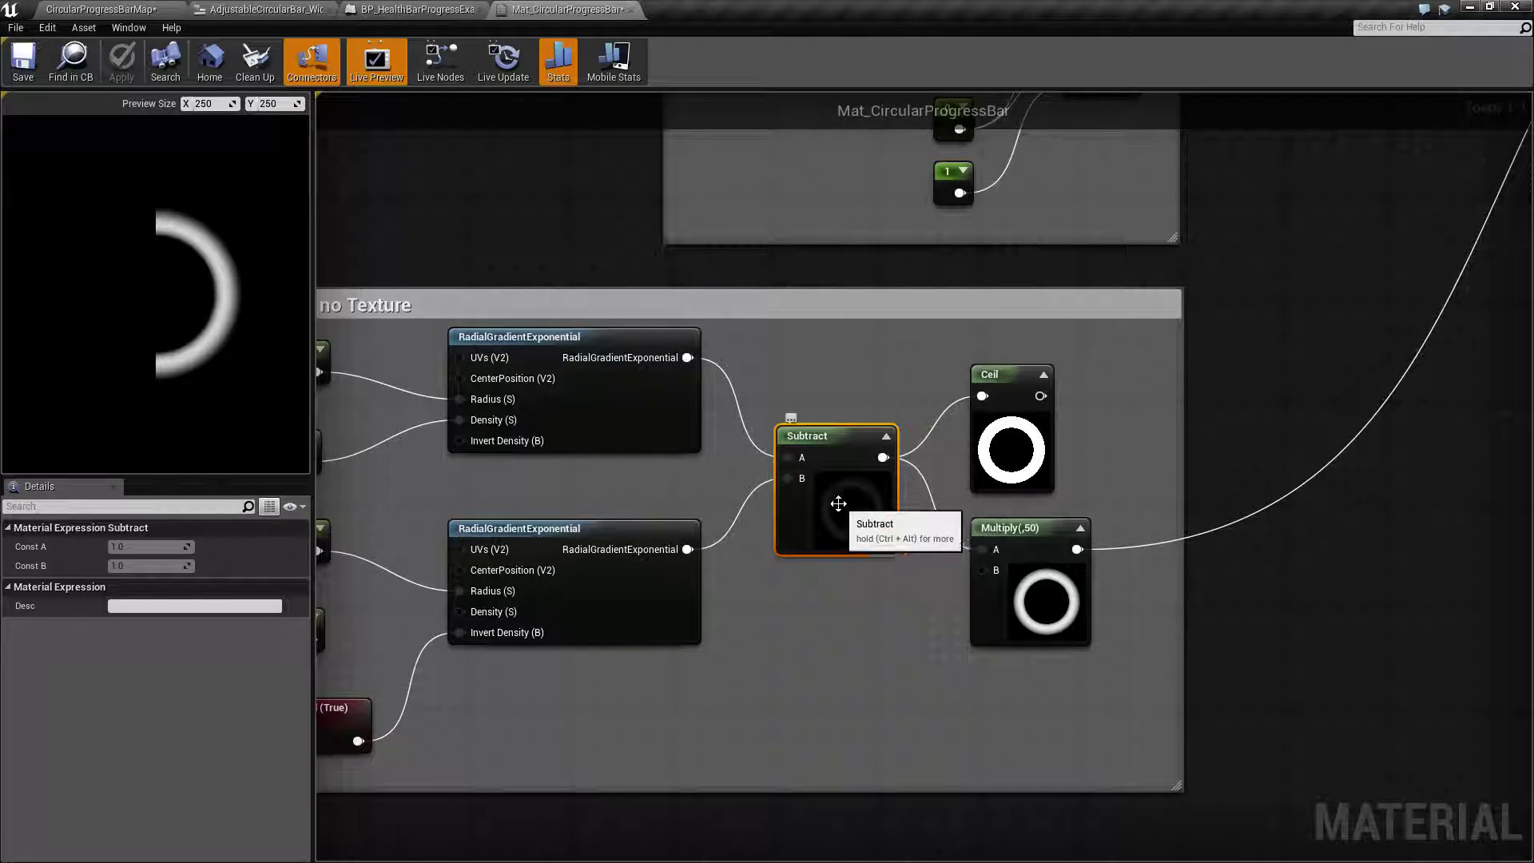
{"action": "right_click_drag", "start_coordinate": [847, 512], "coordinate": [708, 631]}
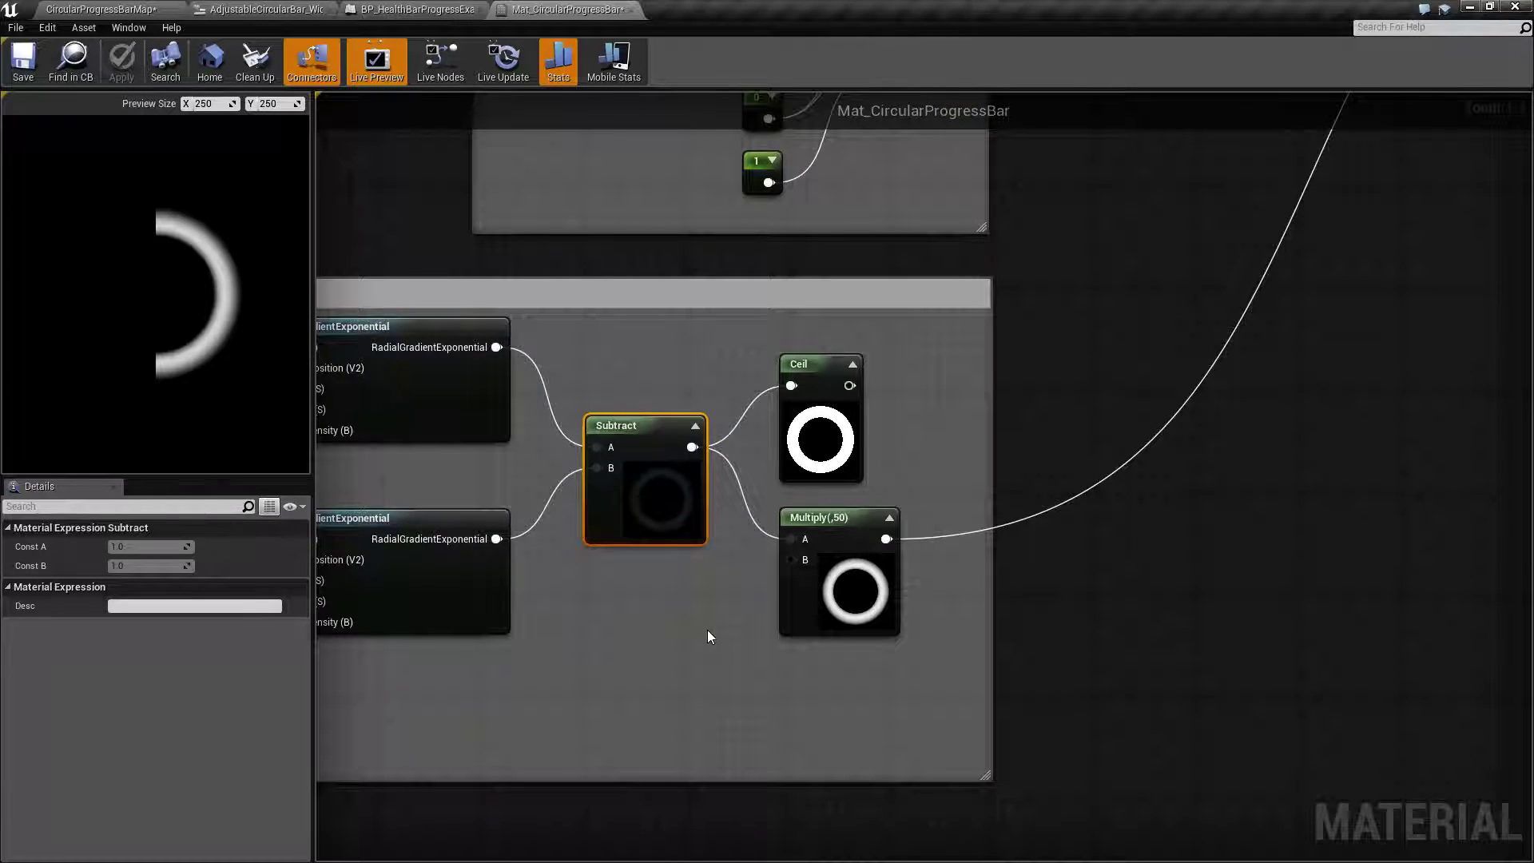
{"action": "left_click", "coordinate": [855, 578]}
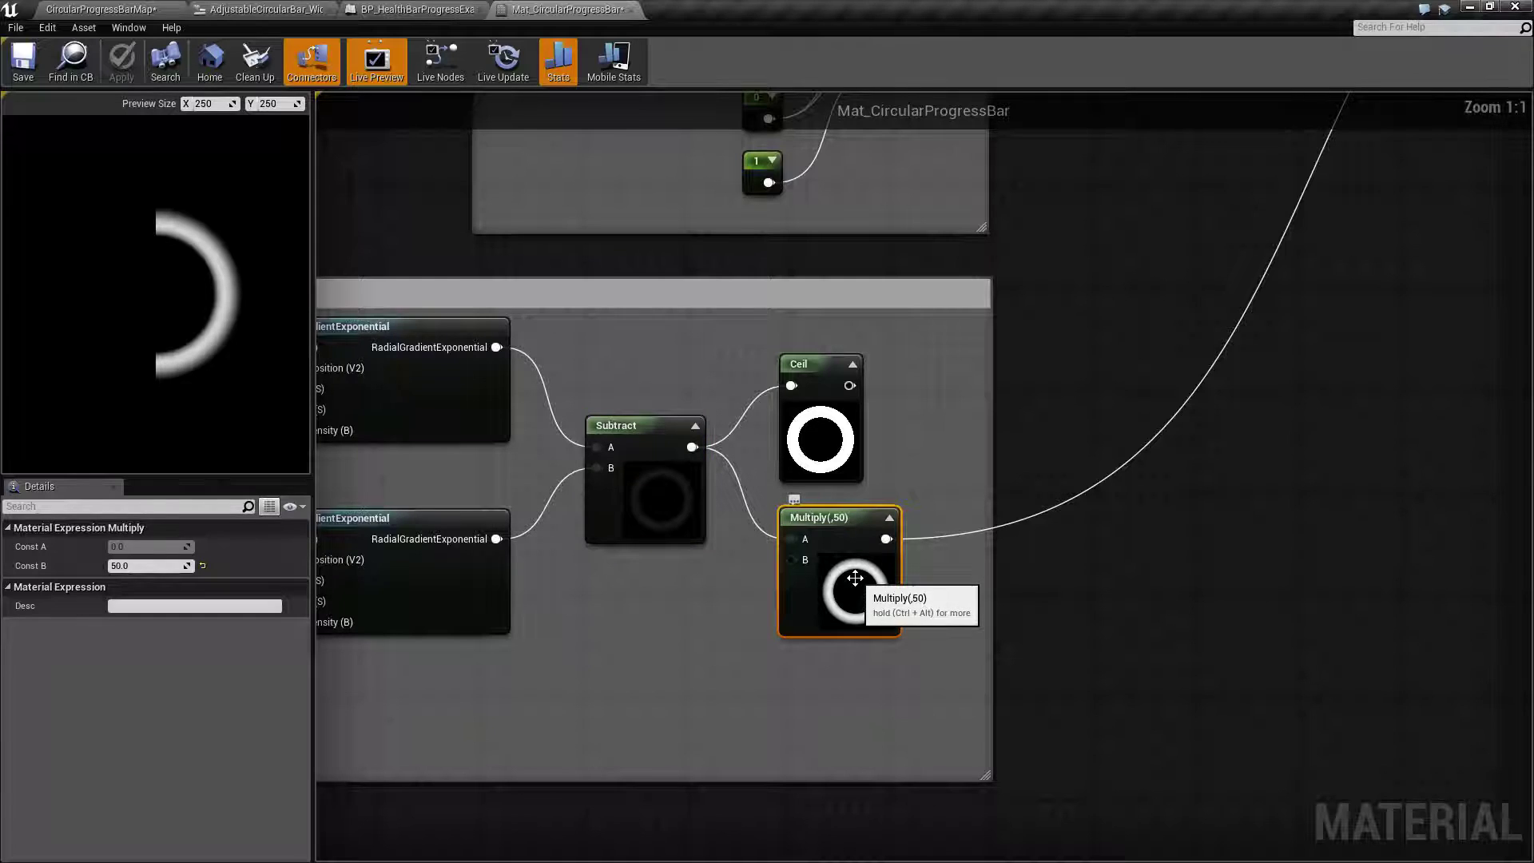
{"action": "right_click_drag", "start_coordinate": [943, 432], "coordinate": [916, 467]}
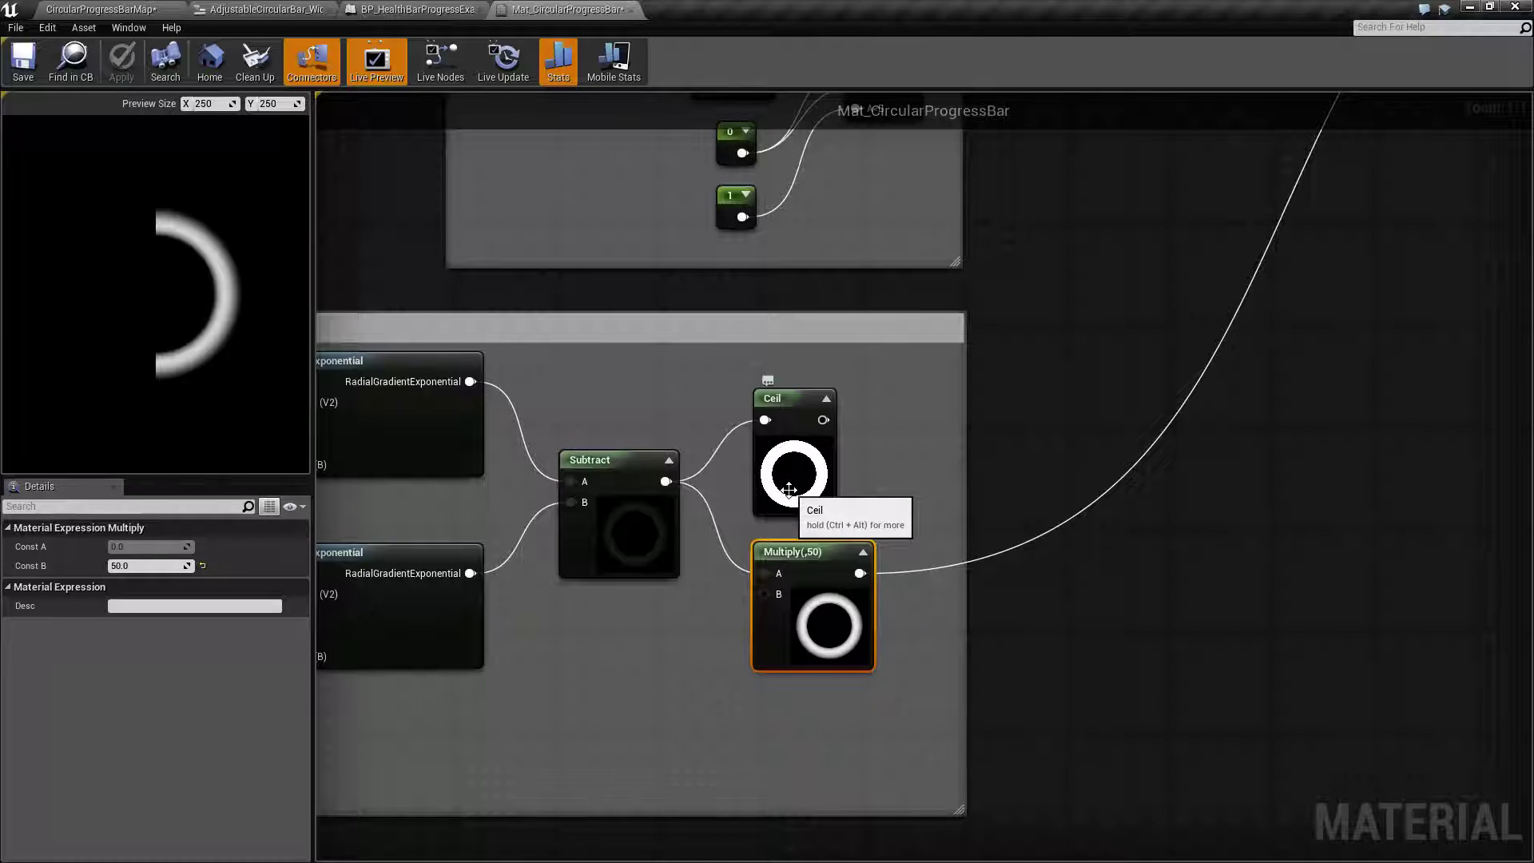
Connect the Ceil node's output to input B of the final Multiply node and save the material
{"action": "right_click_drag", "start_coordinate": [924, 458], "coordinate": [624, 637]}
{"action": "scroll", "coordinate": [712, 567], "scroll_direction": "down", "scroll_amount": 2}
{"action": "left_click_drag", "start_coordinate": [621, 620], "coordinate": [1291, 184]}
{"action": "right_click_drag", "start_coordinate": [807, 627], "coordinate": [927, 598]}
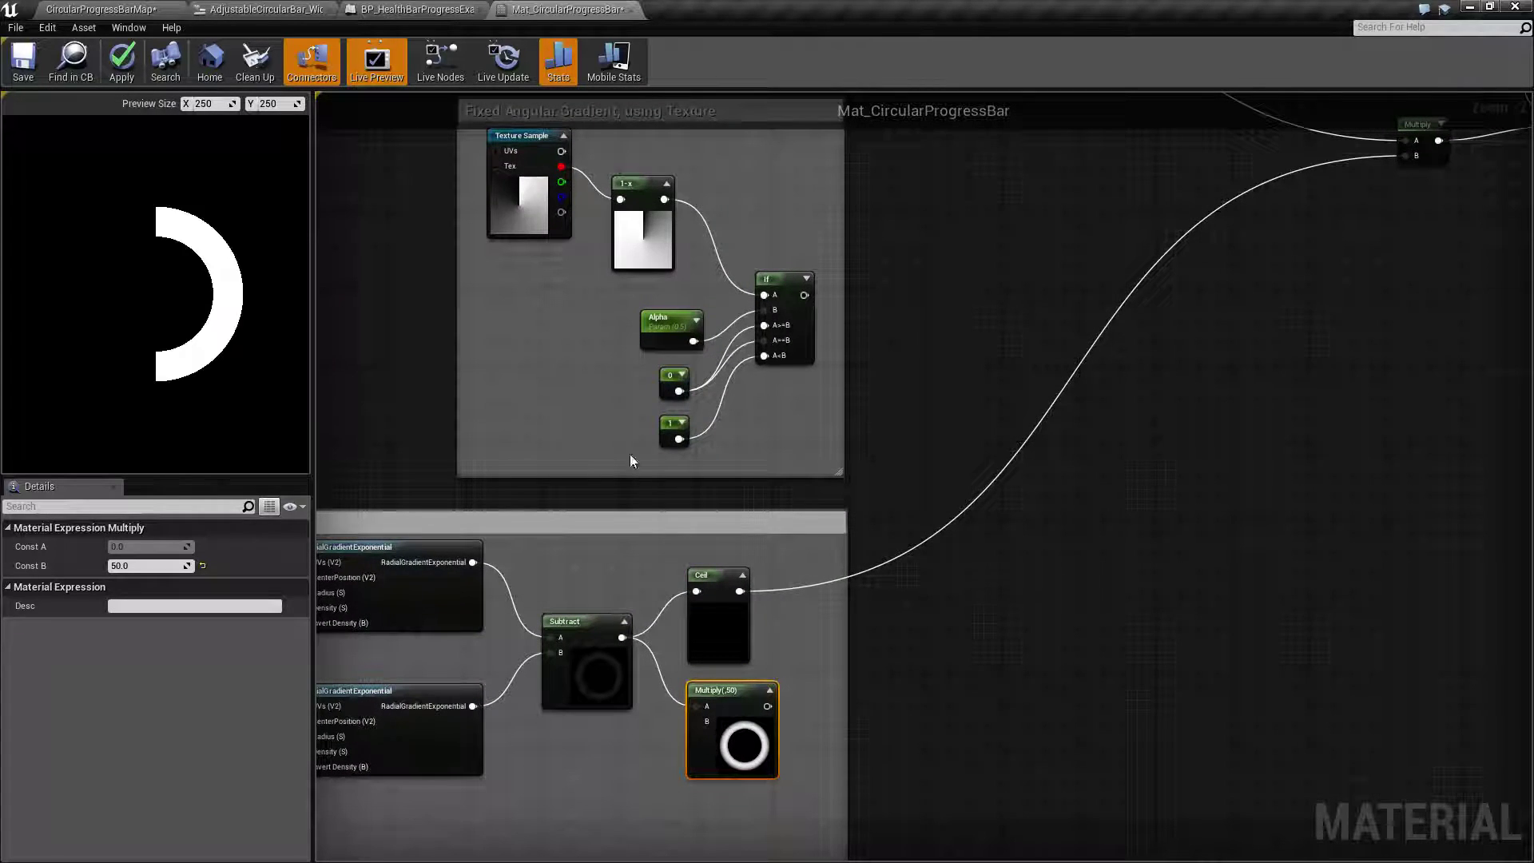
{"action": "scroll", "coordinate": [243, 351], "scroll_direction": "up", "scroll_amount": 3}
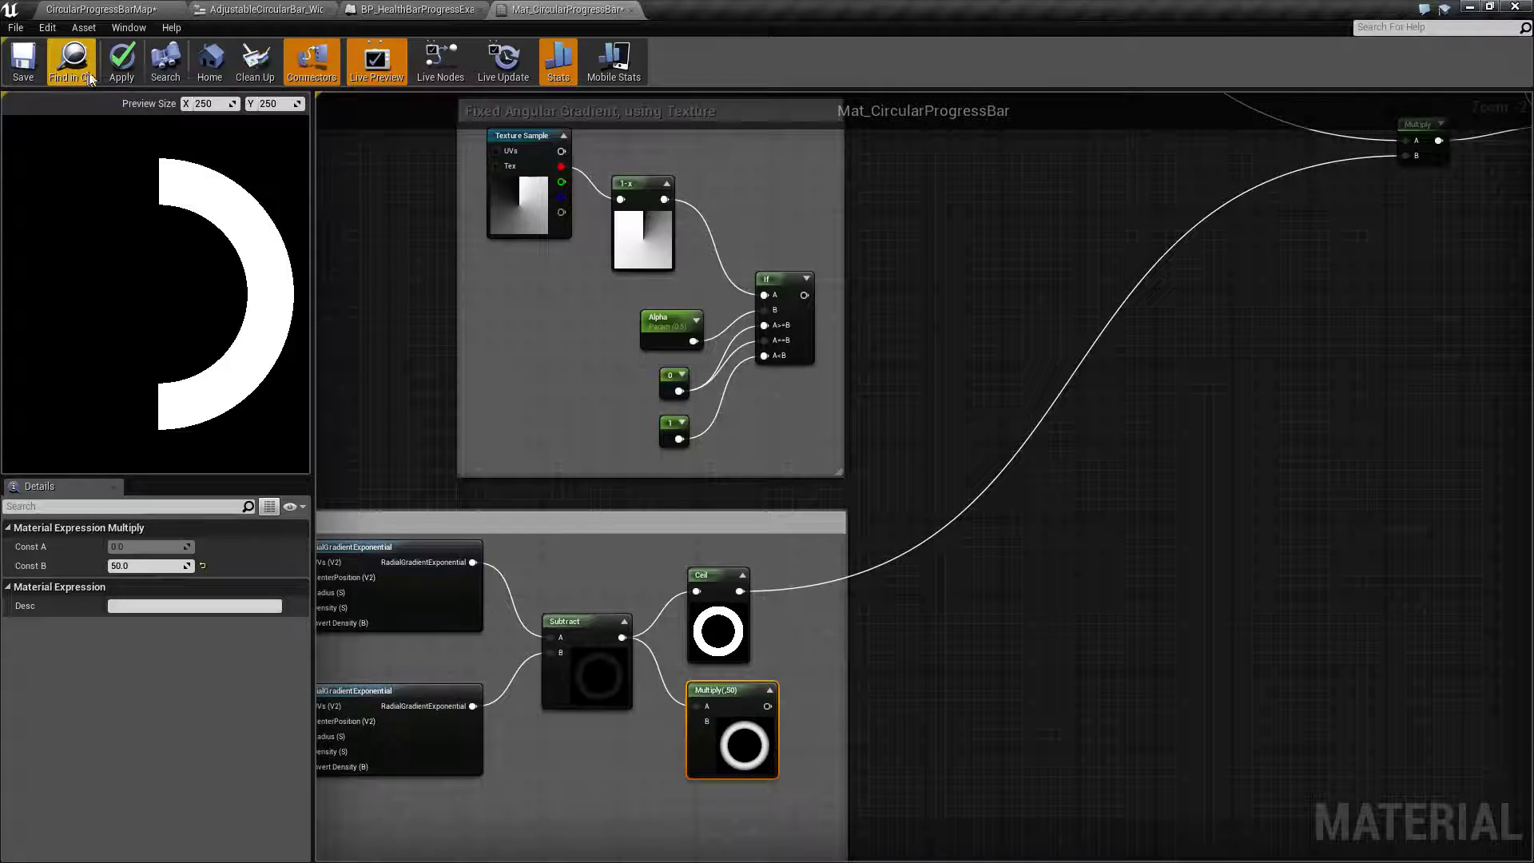
{"action": "left_click", "coordinate": [23, 60]}
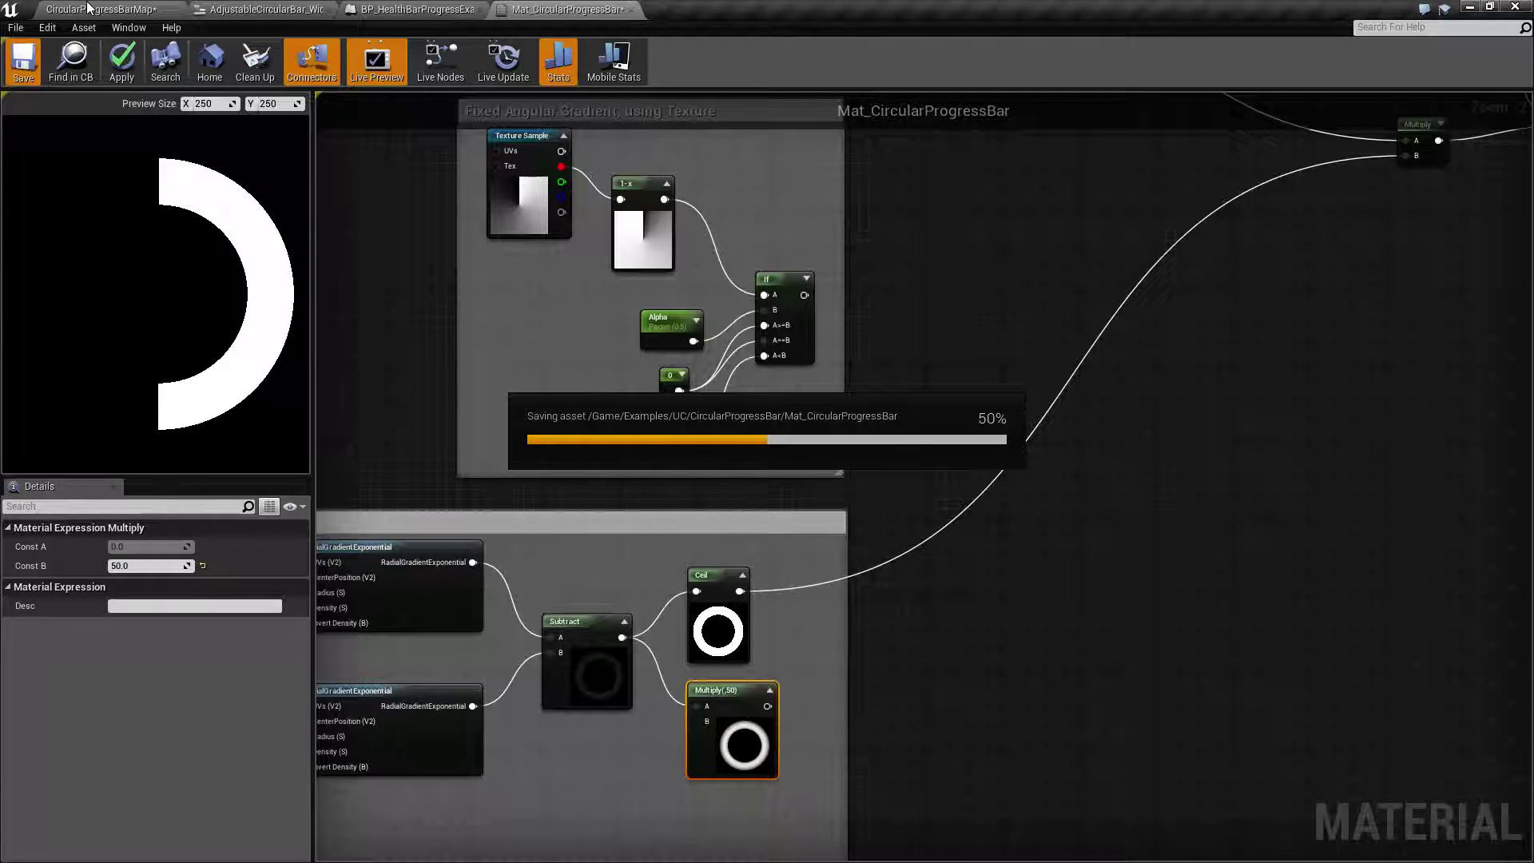
Check the progress ring by playing CircularProgressBarMap, and compare the Ceil and Multiply(,50) previews in the material
{"action": "left_click", "coordinate": [89, 9]}
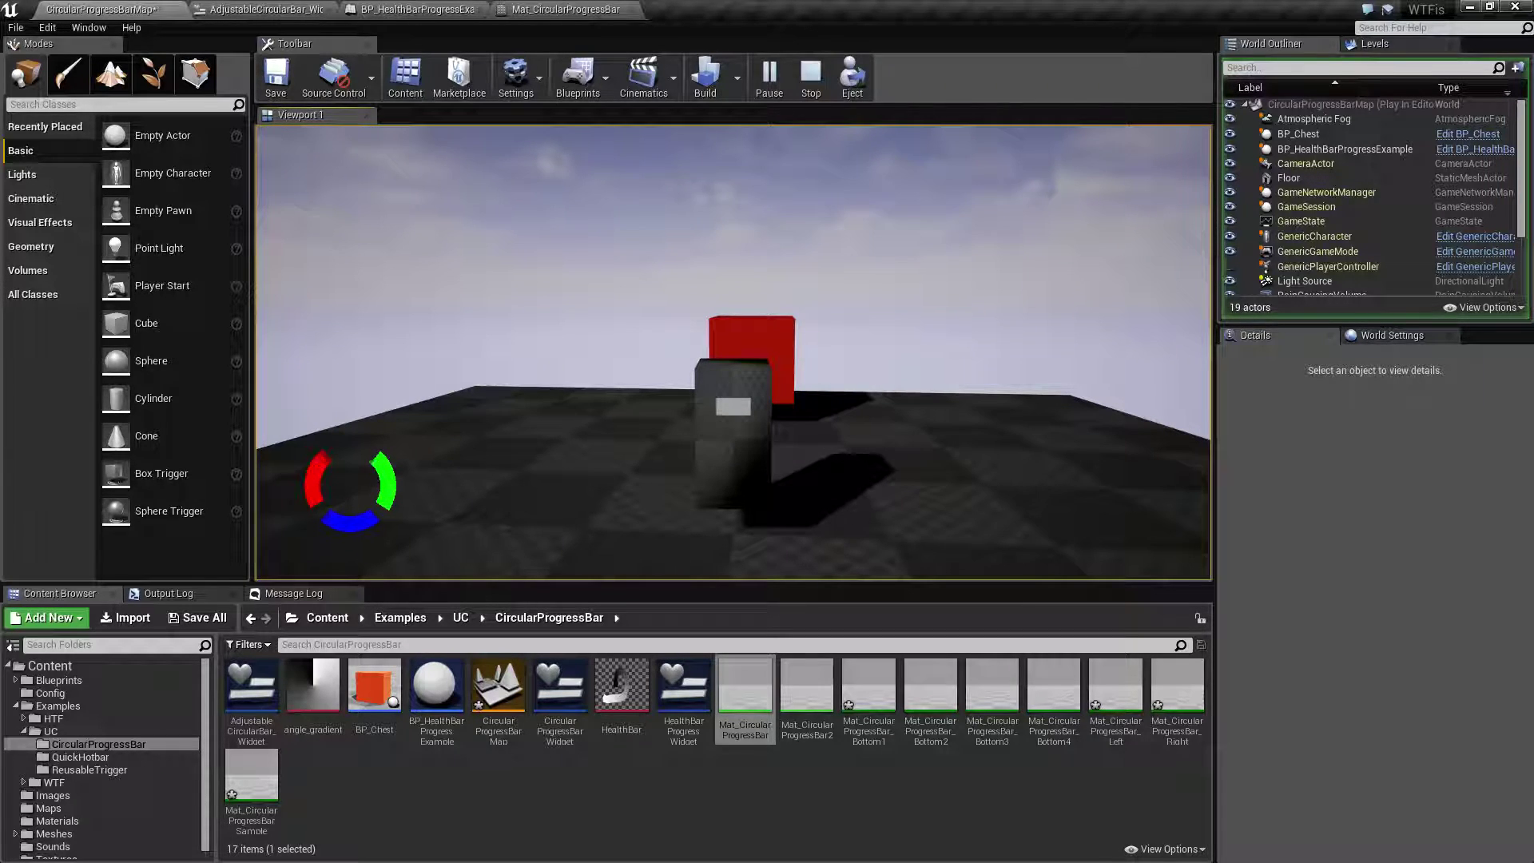
{"action": "key", "text": "Escape"}
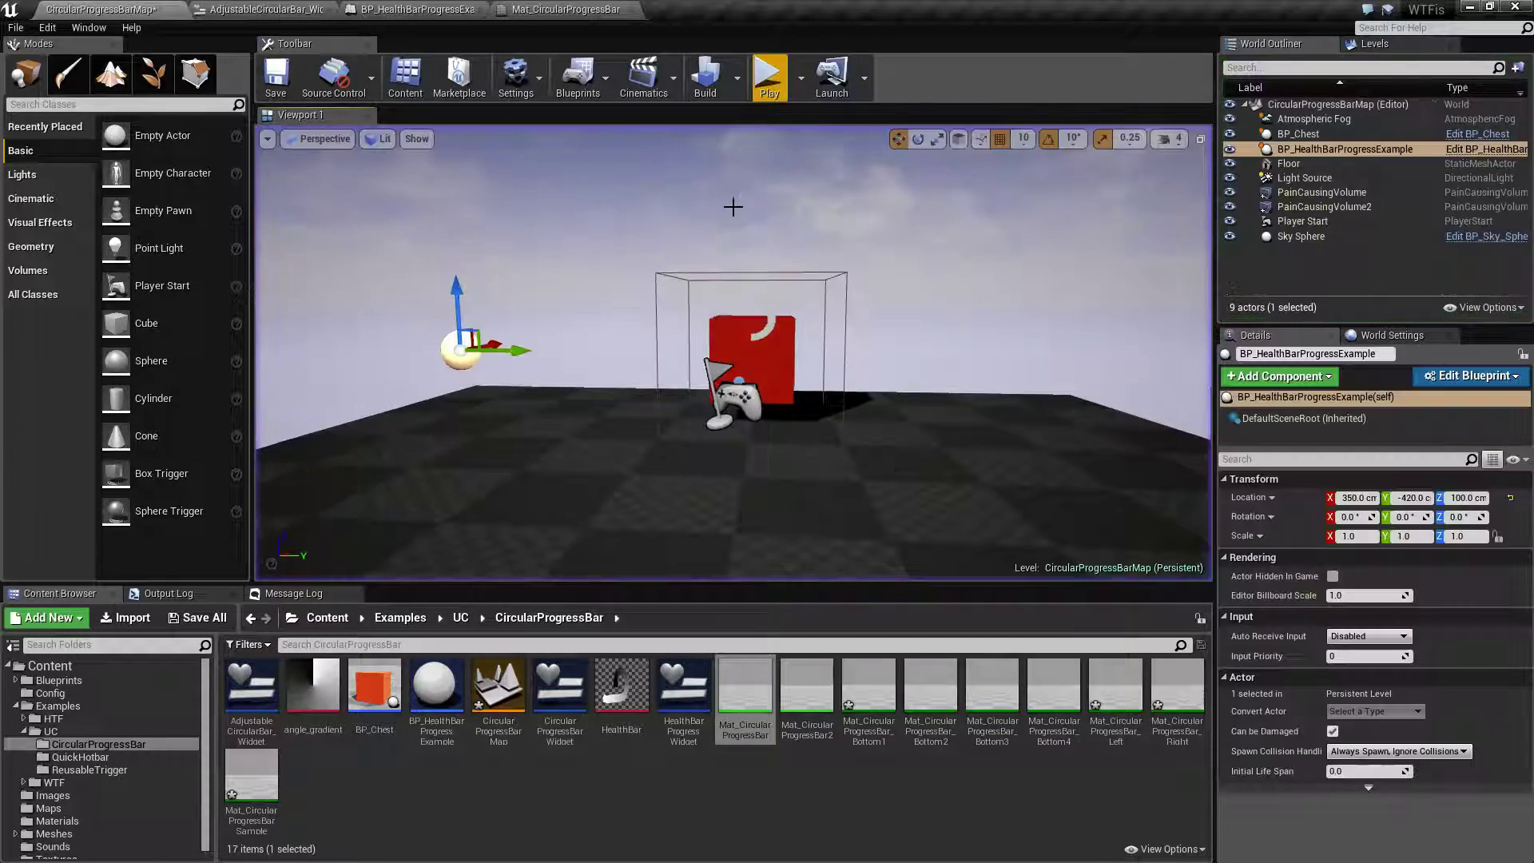
{"action": "left_click", "coordinate": [566, 9]}
{"action": "scroll", "coordinate": [646, 504], "scroll_direction": "up", "scroll_amount": 2}
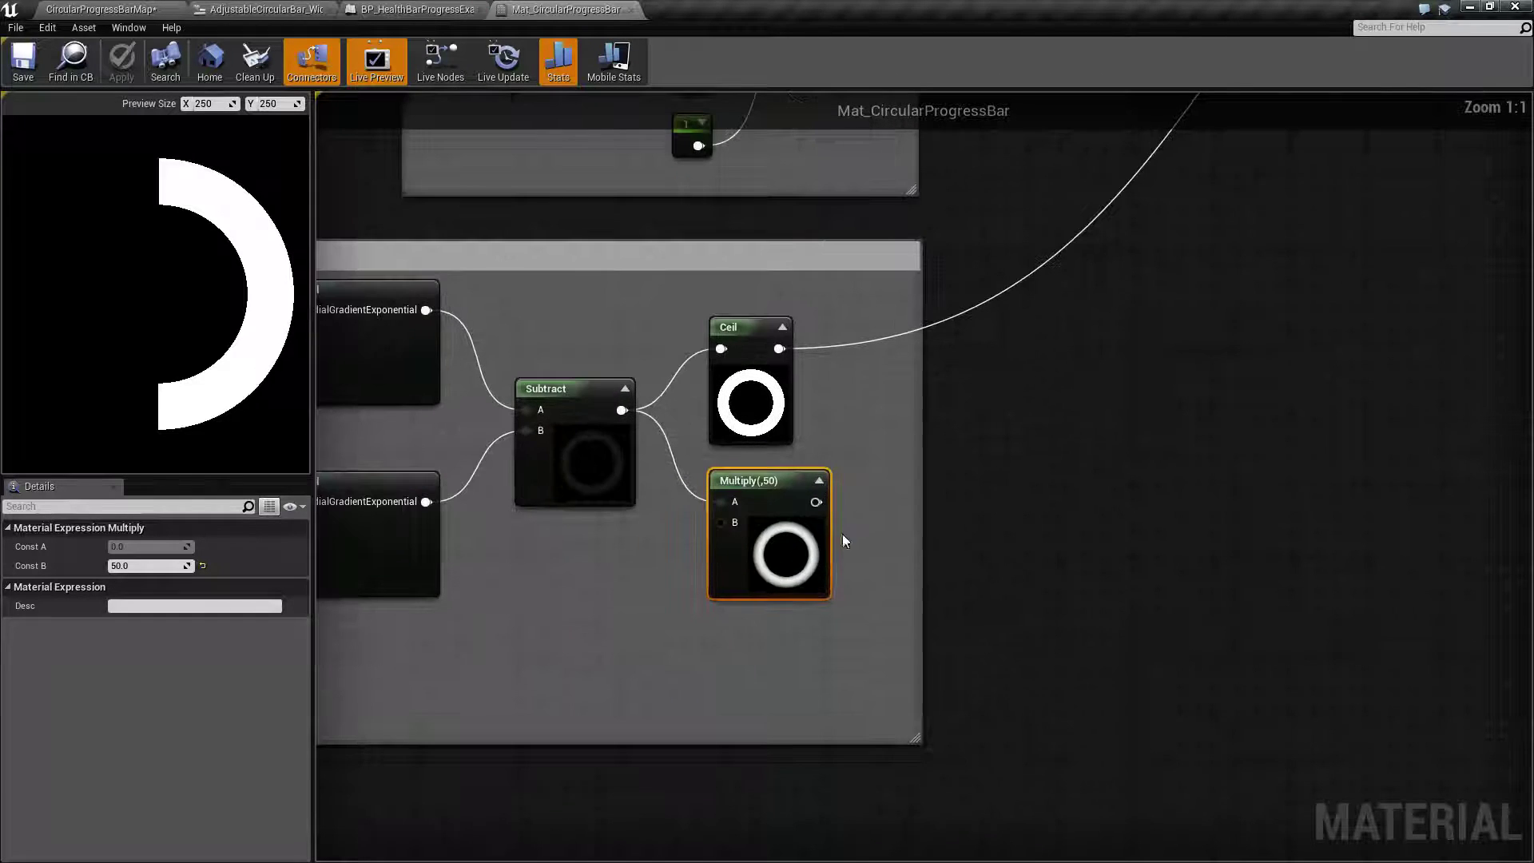
{"action": "scroll", "coordinate": [850, 438], "scroll_direction": "up", "scroll_amount": 7}
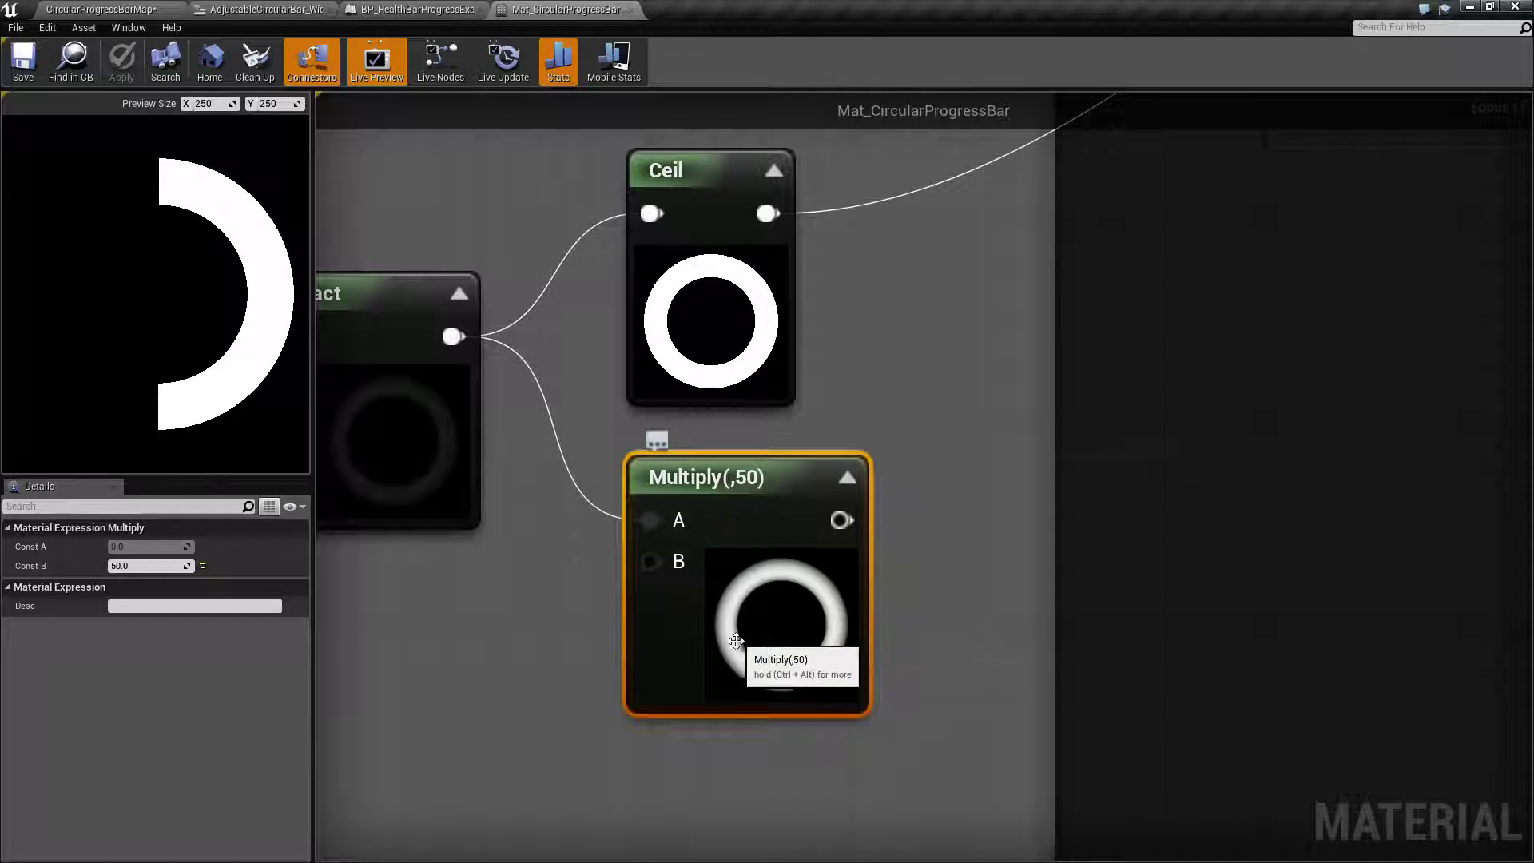
{"action": "scroll", "coordinate": [818, 529], "scroll_direction": "down", "scroll_amount": 9}
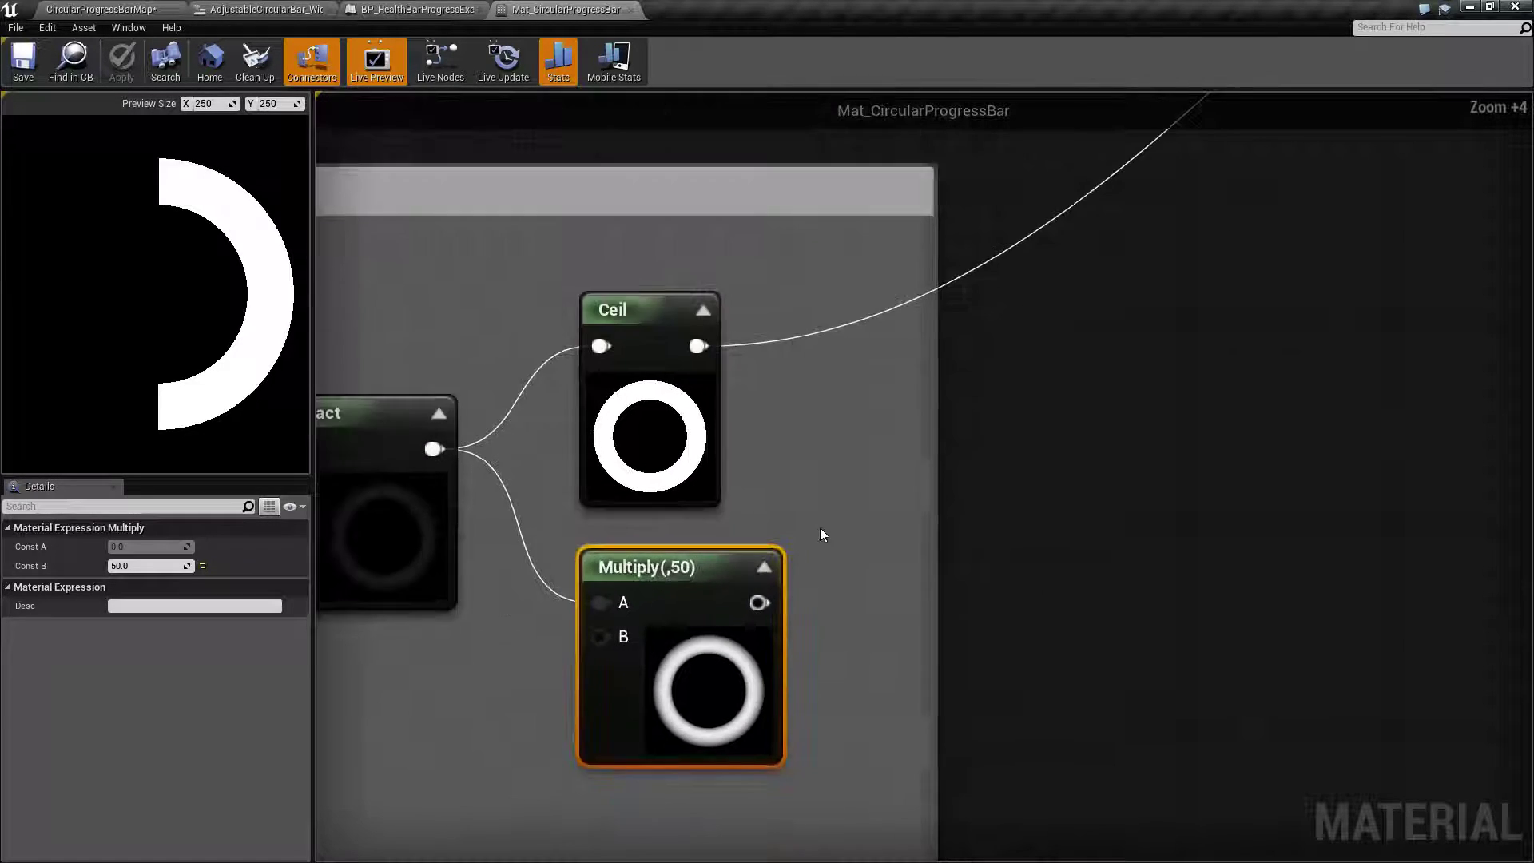
Connect the Multiply(,50) node's output to input B of the final Multiply node in place of Ceil
{"action": "scroll", "coordinate": [977, 533], "scroll_direction": "down", "scroll_amount": 2}
{"action": "left_click_drag", "start_coordinate": [726, 632], "coordinate": [1152, 265]}
{"action": "scroll", "coordinate": [730, 572], "scroll_direction": "up", "scroll_amount": 10}
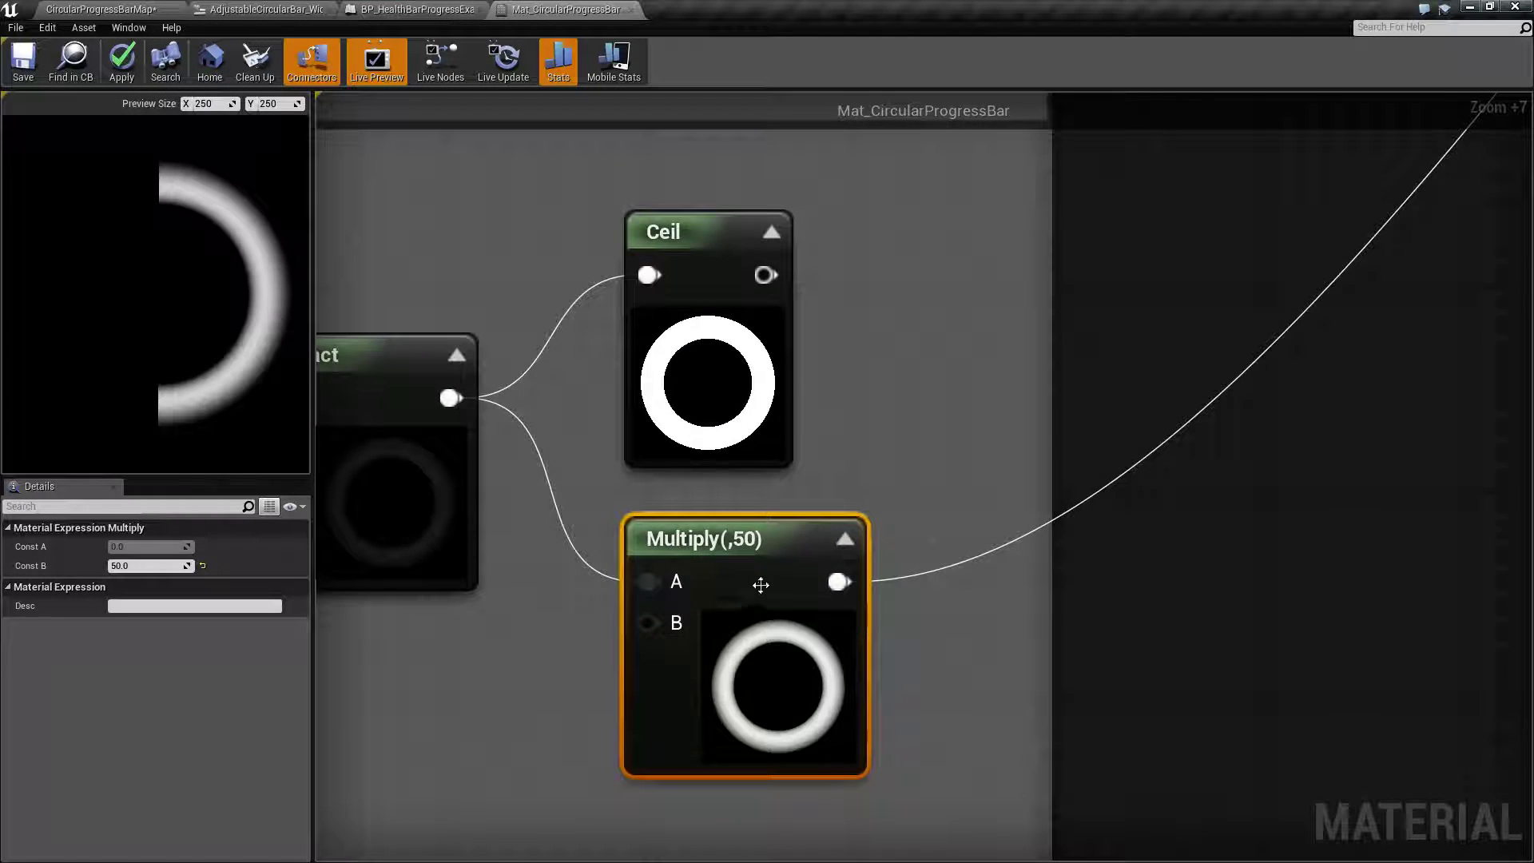
Try Const B values of 250 and 4500 on the Multiply node fed by Subtract
{"action": "right_click_drag", "start_coordinate": [761, 585], "coordinate": [867, 466]}
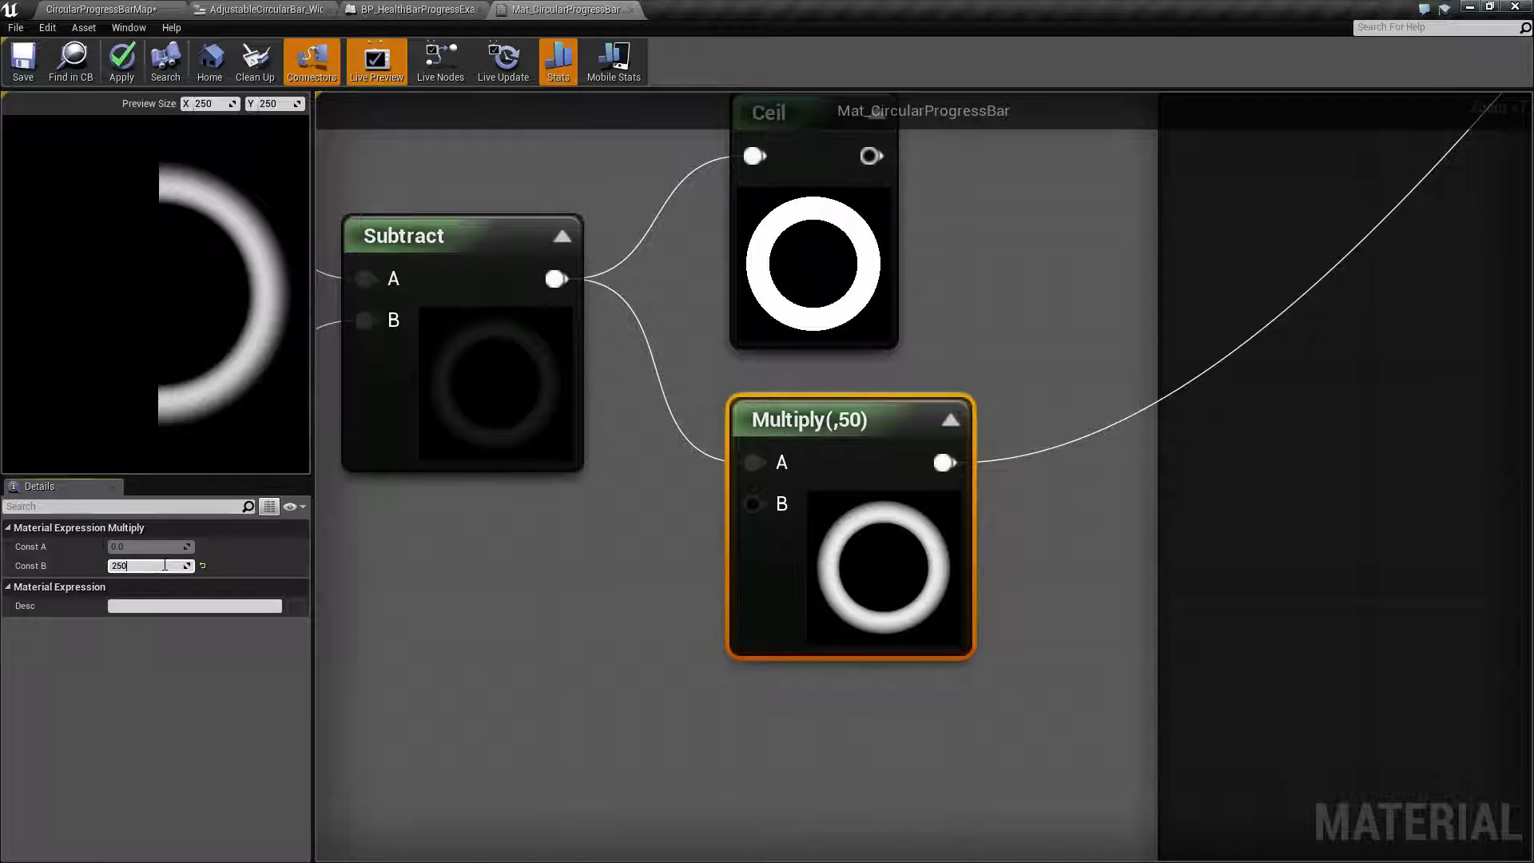
{"action": "key", "text": "Return"}
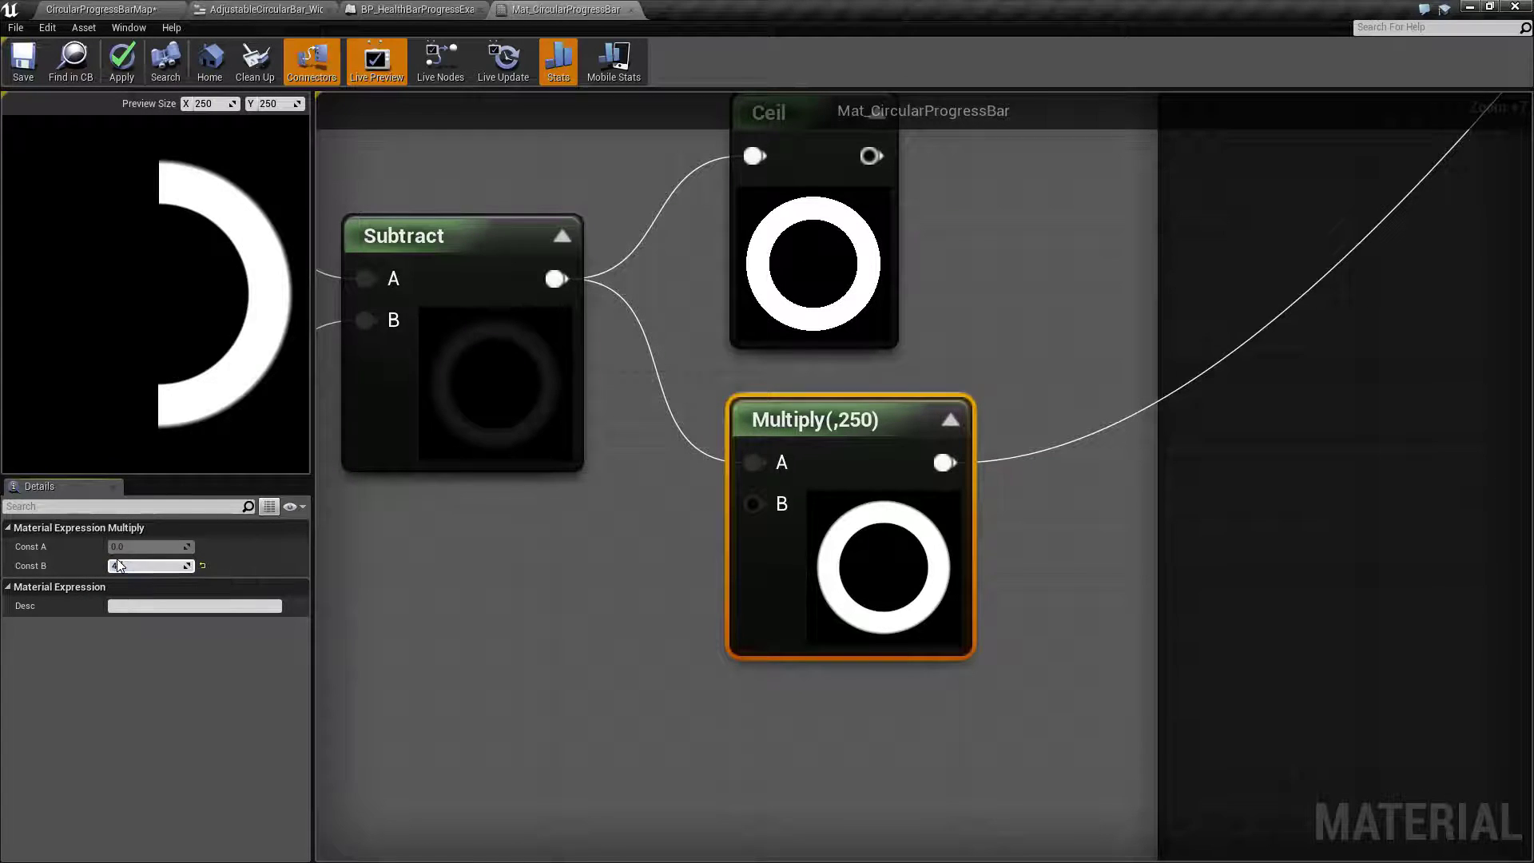
{"action": "type", "text": "00"}
{"action": "key", "text": "Return"}
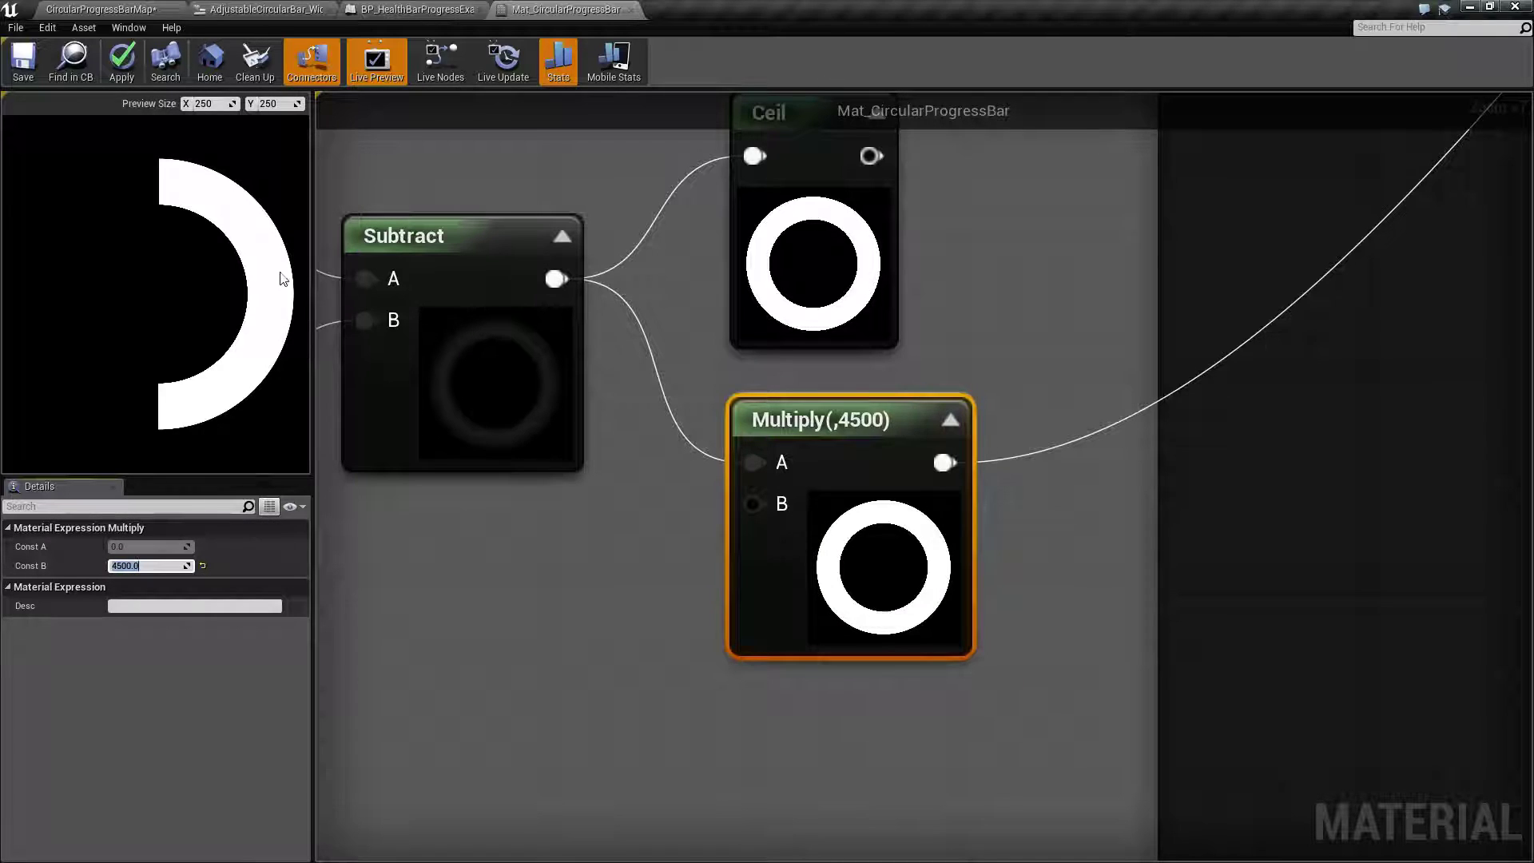
Set the Const B of the Multiply node fed by Subtract to 1000
{"action": "left_click", "coordinate": [157, 565]}
{"action": "type", "text": "1"}
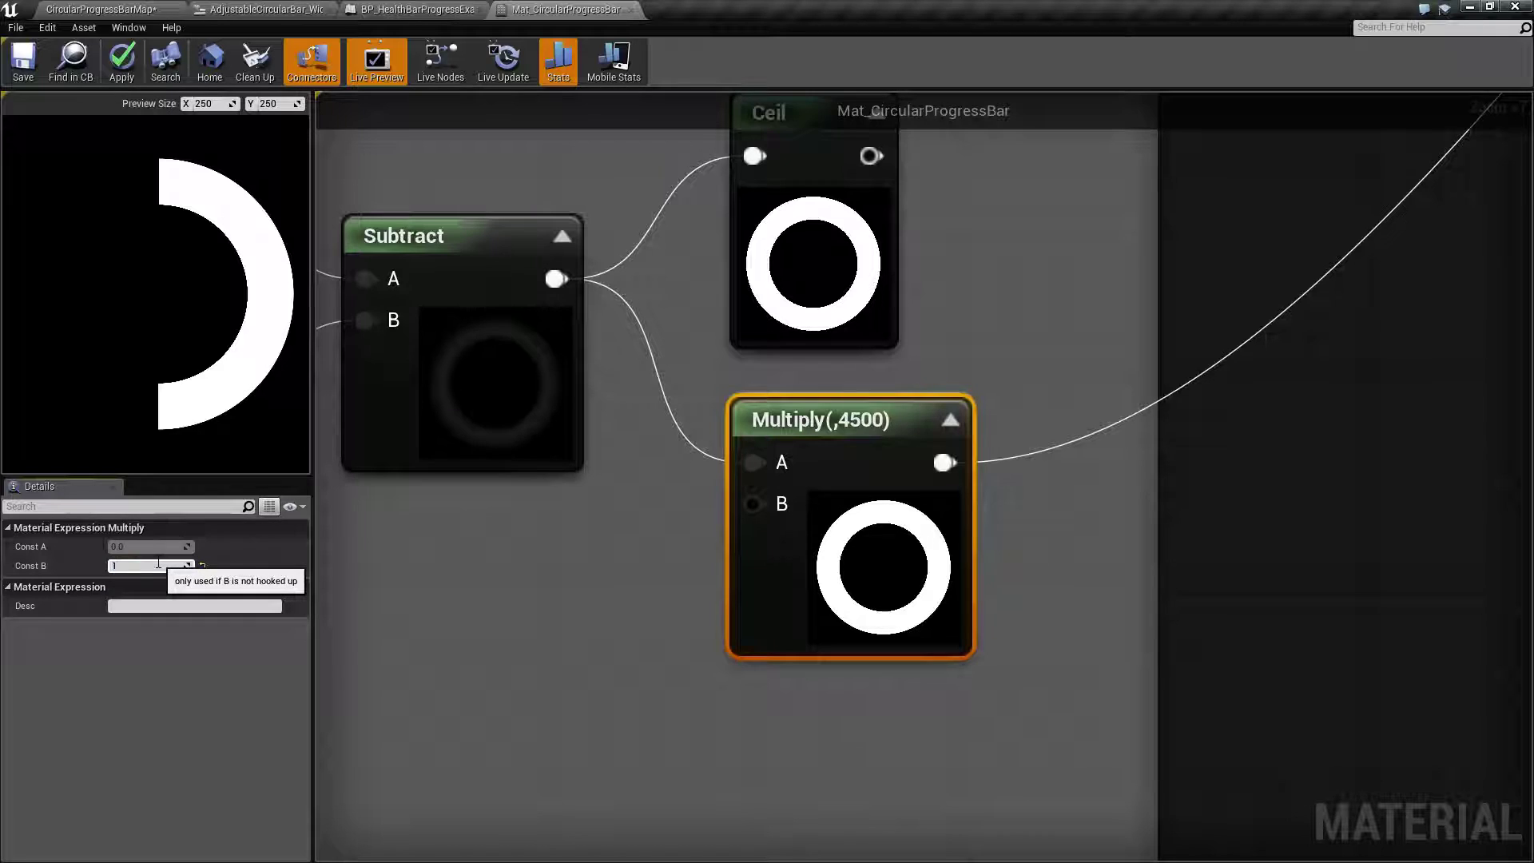
{"action": "type", "text": "000"}
{"action": "key", "text": "Return"}
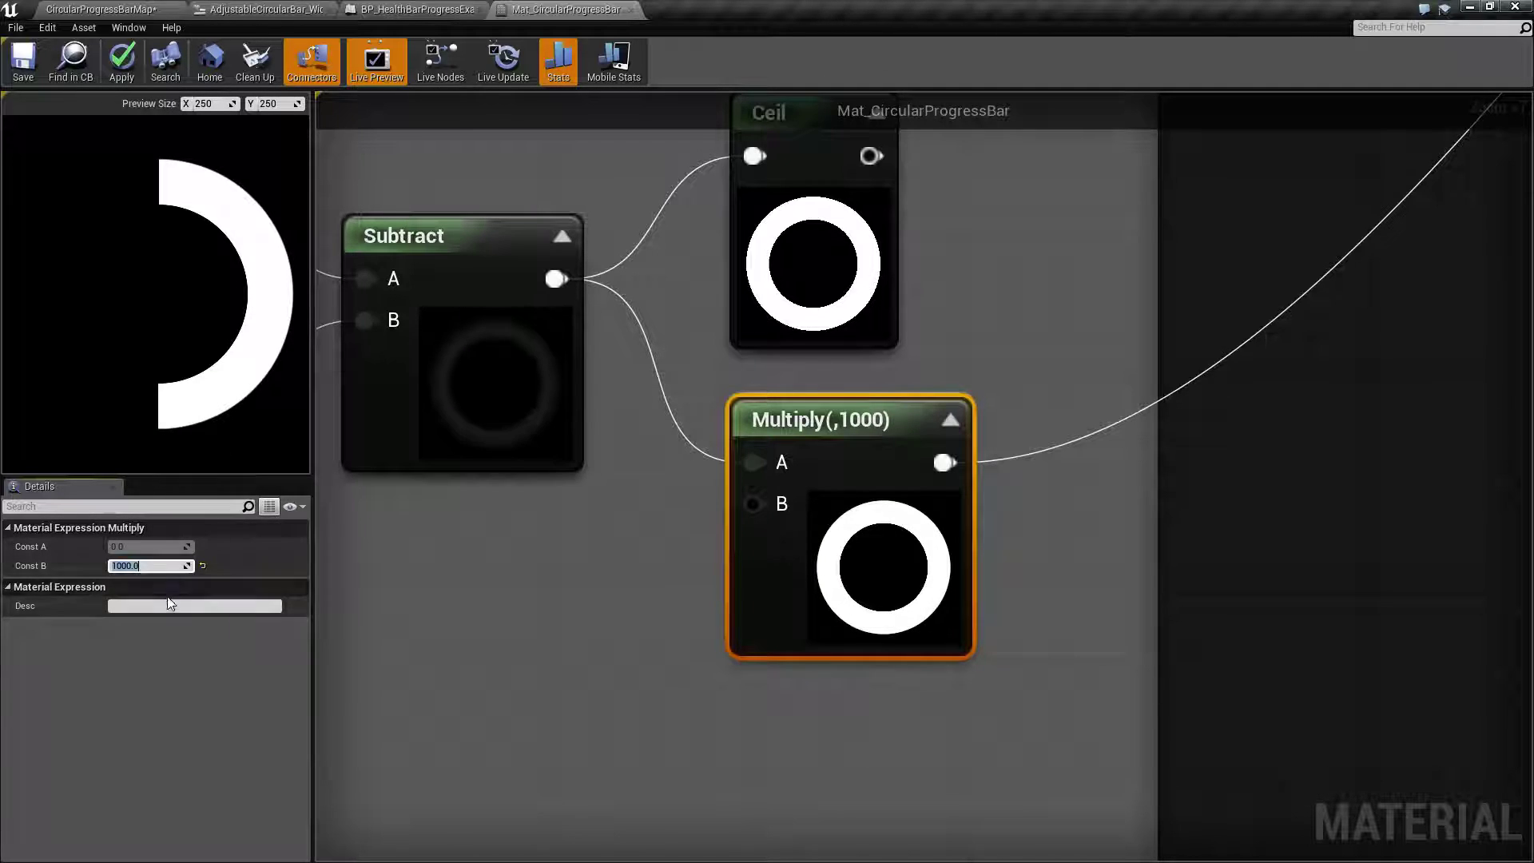
Set the Multiply node's Const B to 600, apply the material and play the level to check the ring
{"action": "key", "text": "Return"}
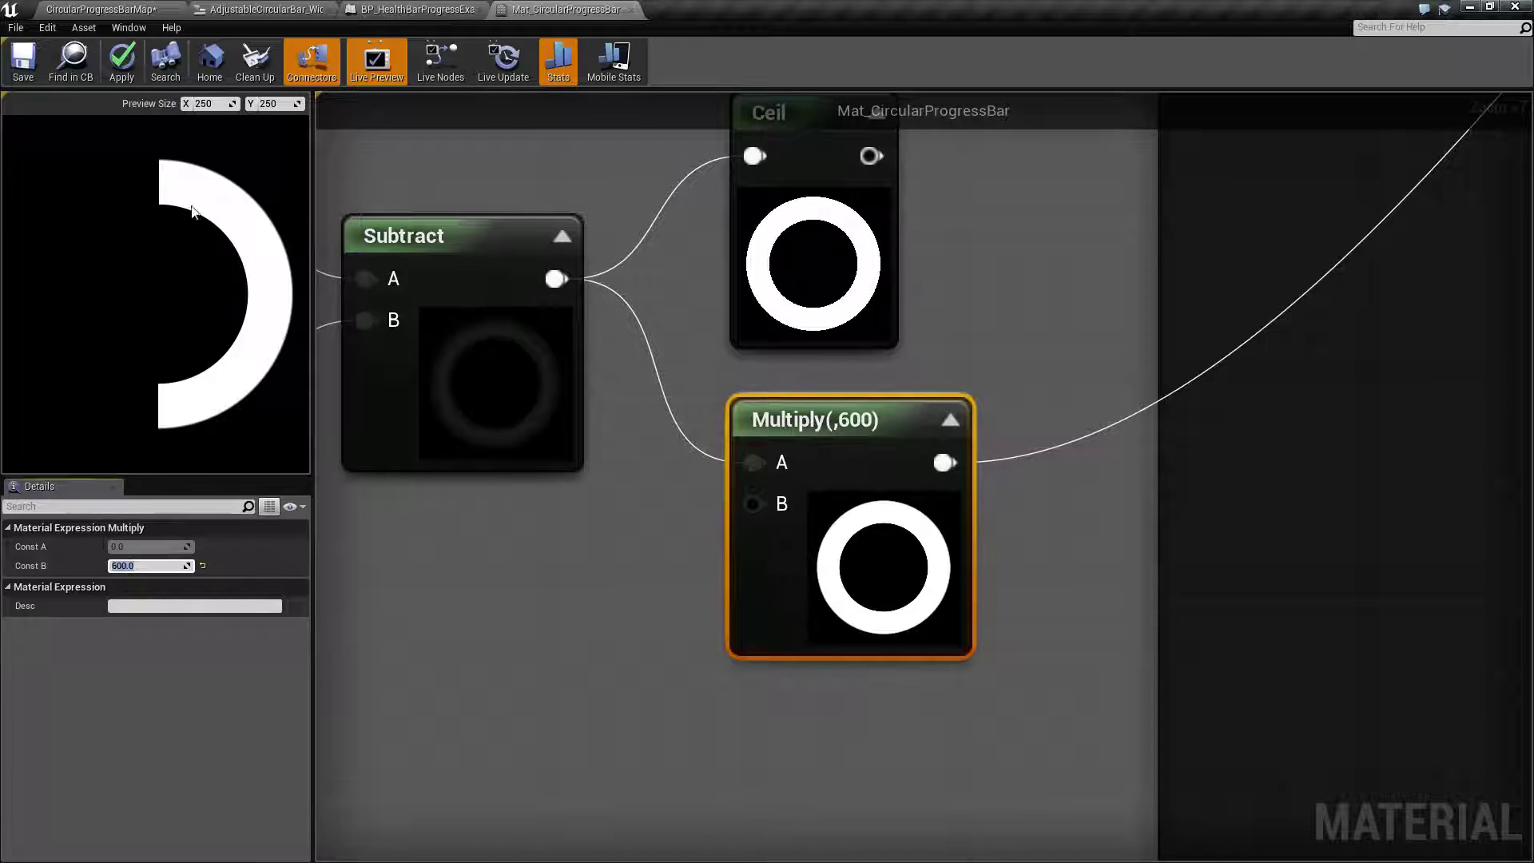
{"action": "left_click", "coordinate": [127, 62]}
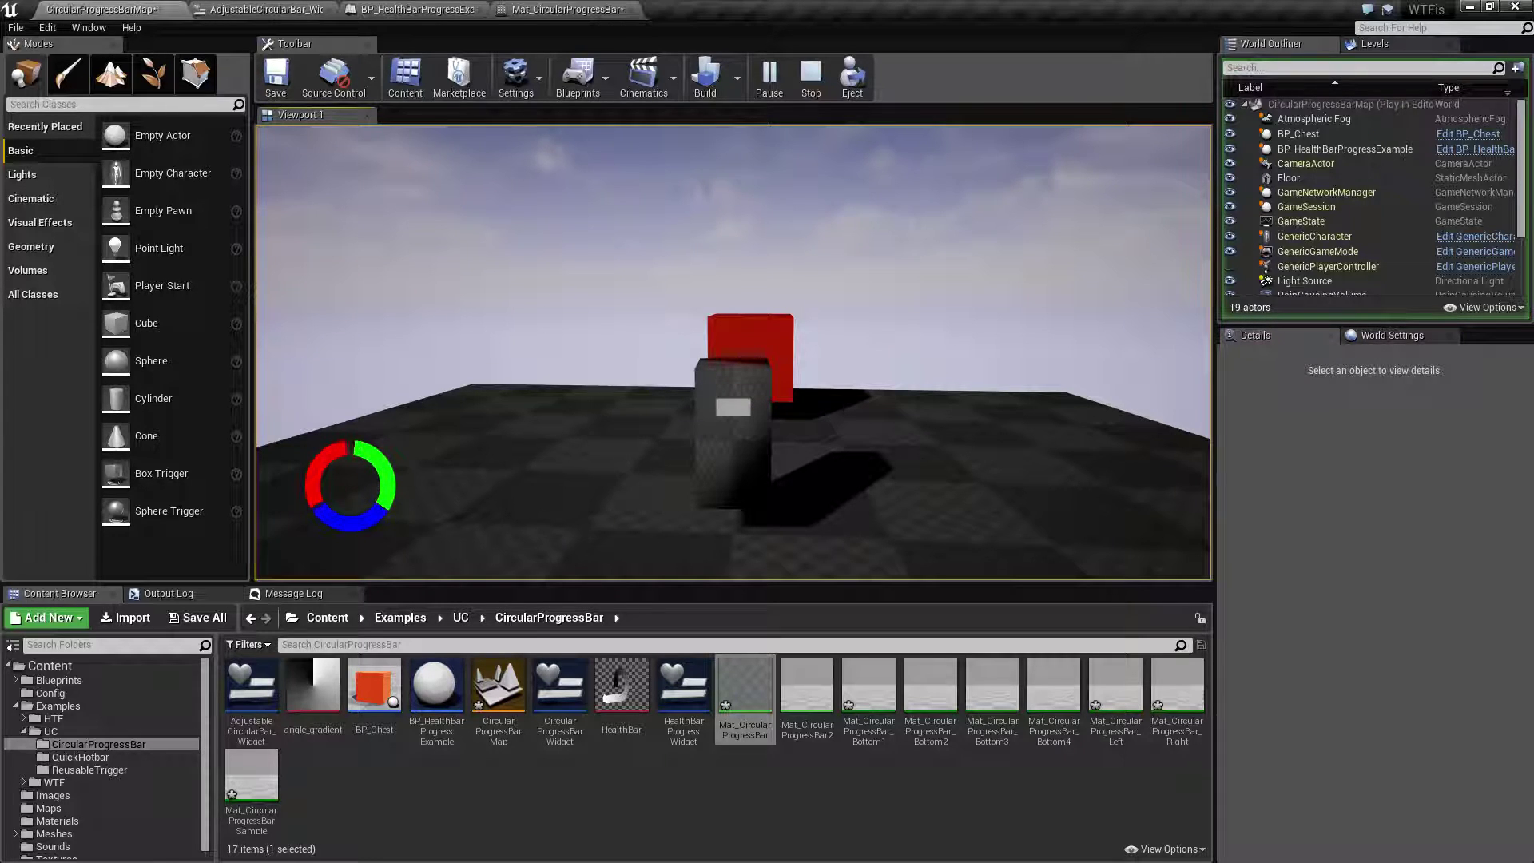
{"action": "key", "text": "Escape"}
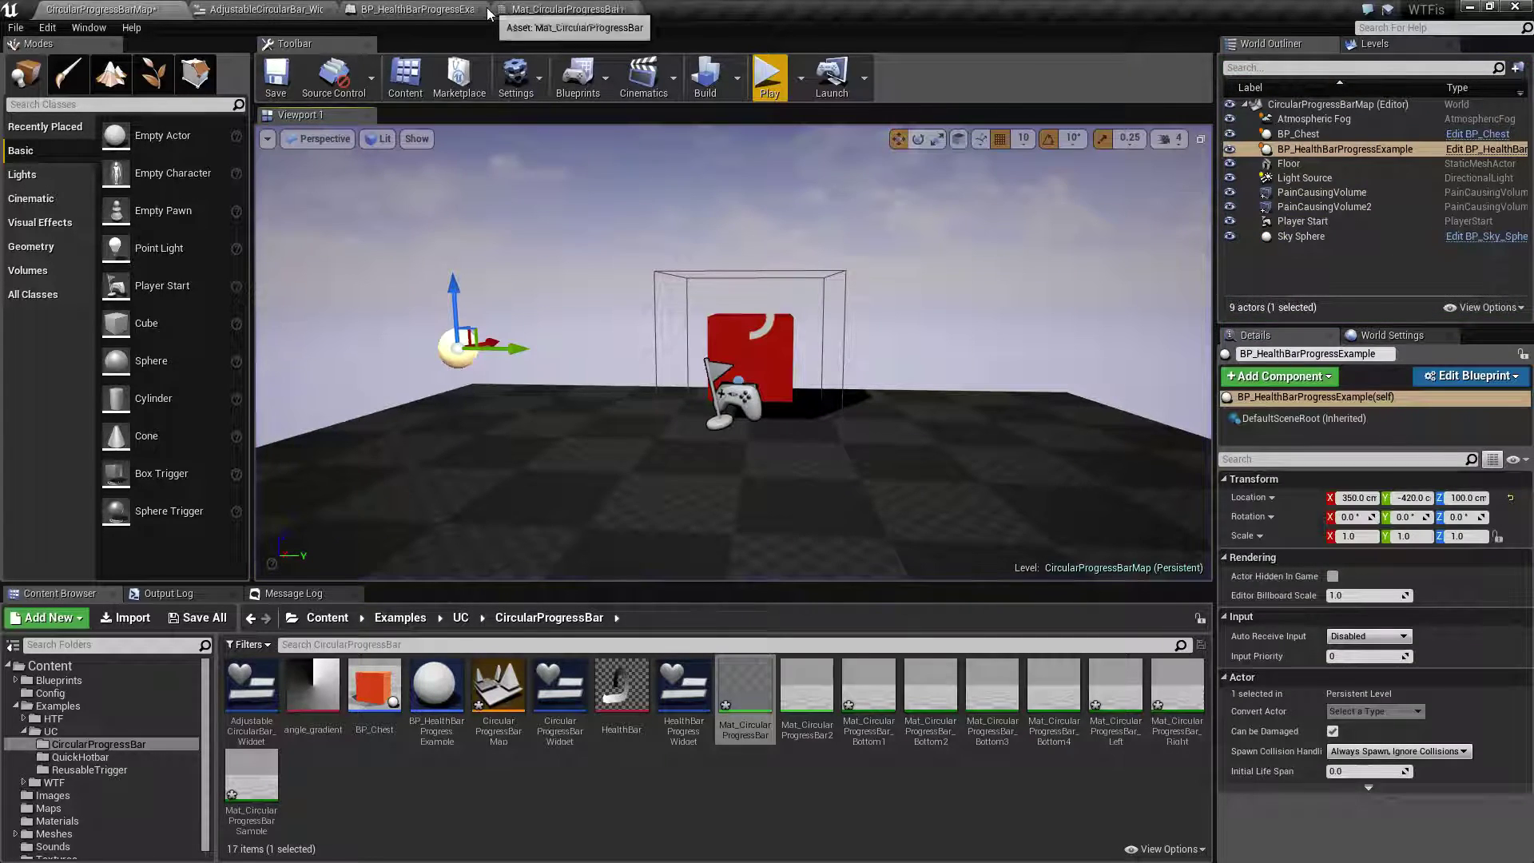
Return to Mat_CircularProgressBar, set the Multiply node's Const B to 50 and apply the change
{"action": "left_click", "coordinate": [567, 9]}
{"action": "left_click", "coordinate": [160, 566]}
{"action": "key", "text": "Return"}
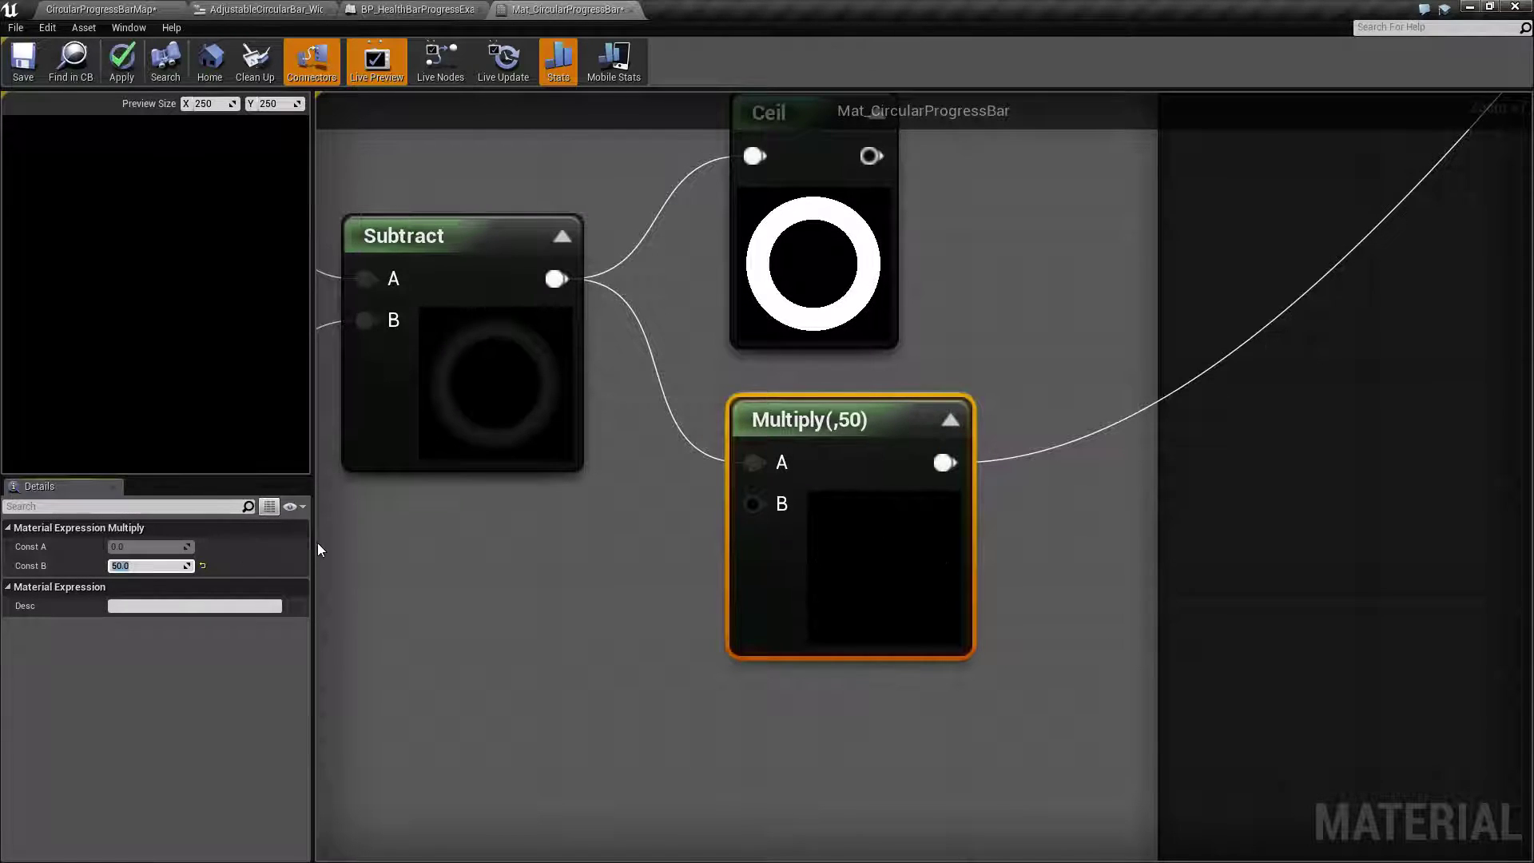
{"action": "left_click", "coordinate": [122, 60]}
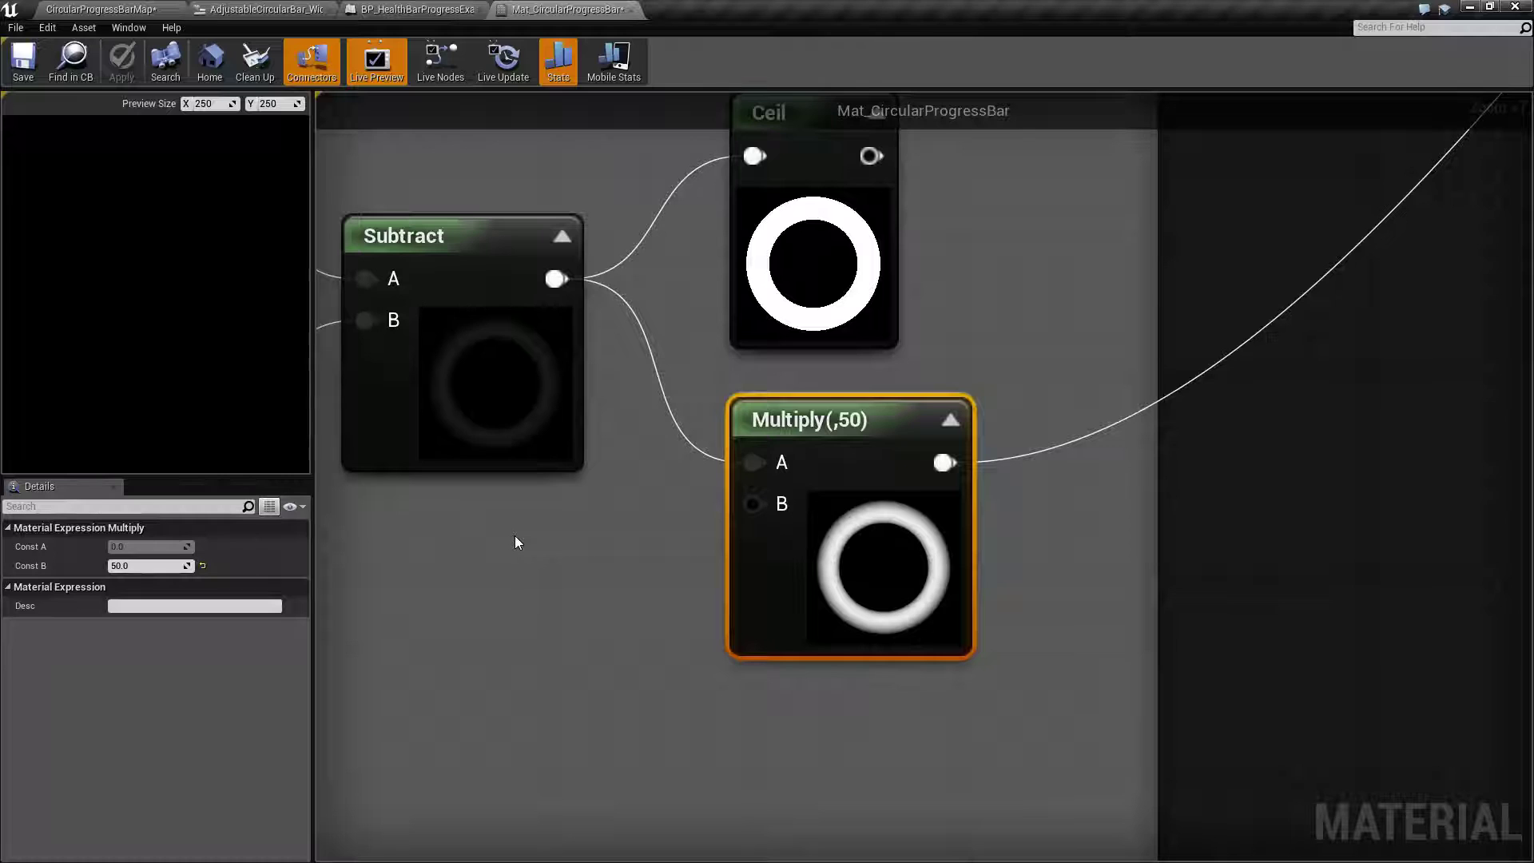
Enlarge the Adjustable Angular Gradient, no Texture comment box slightly beyond its left and upper edges
{"action": "scroll", "coordinate": [605, 514], "scroll_direction": "down", "scroll_amount": 5}
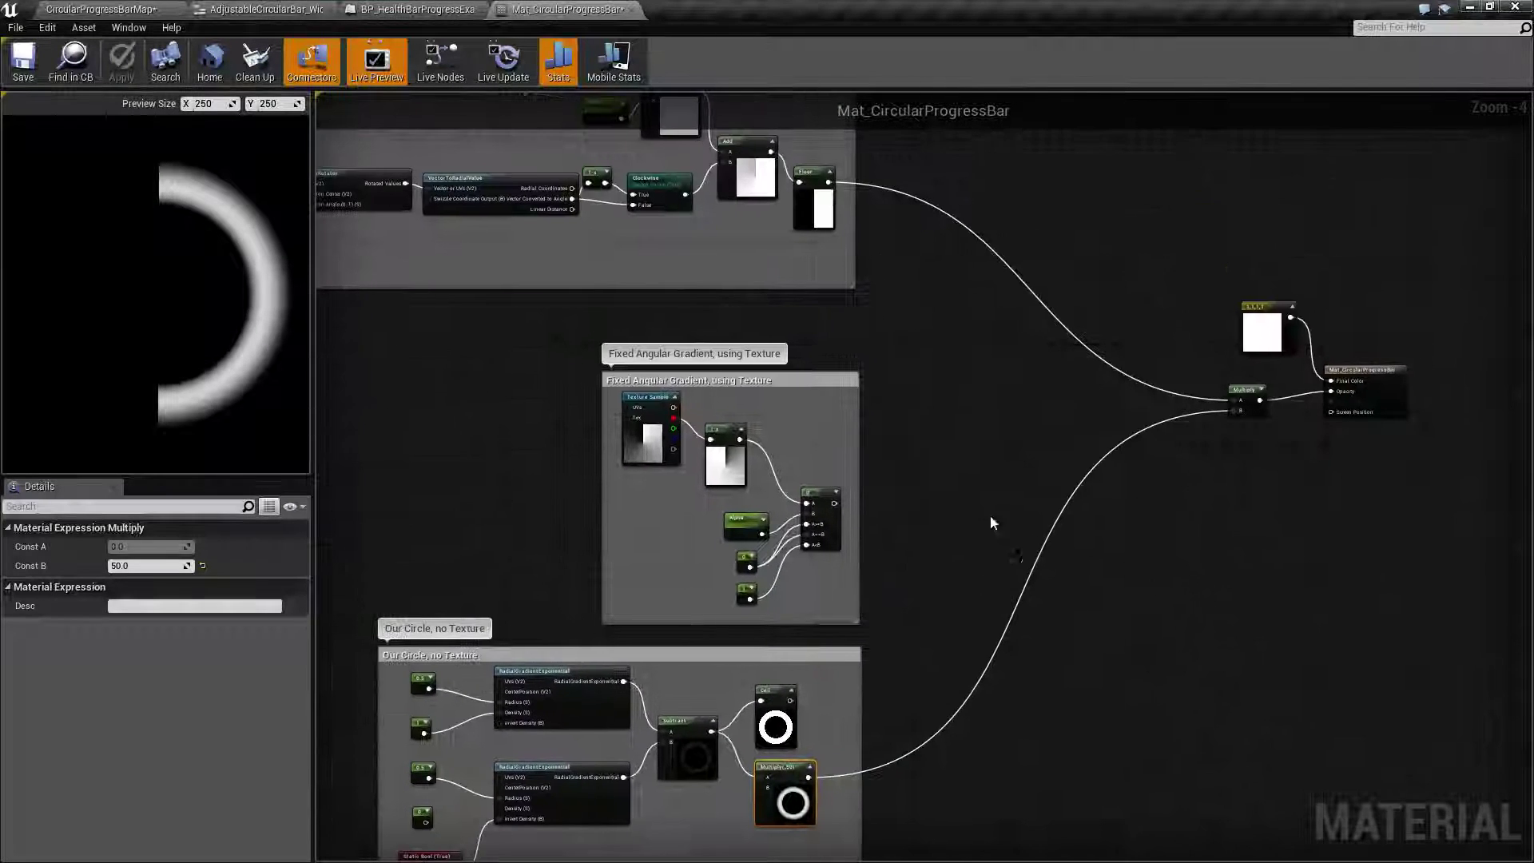
{"action": "scroll", "coordinate": [986, 445], "scroll_direction": "up", "scroll_amount": 5}
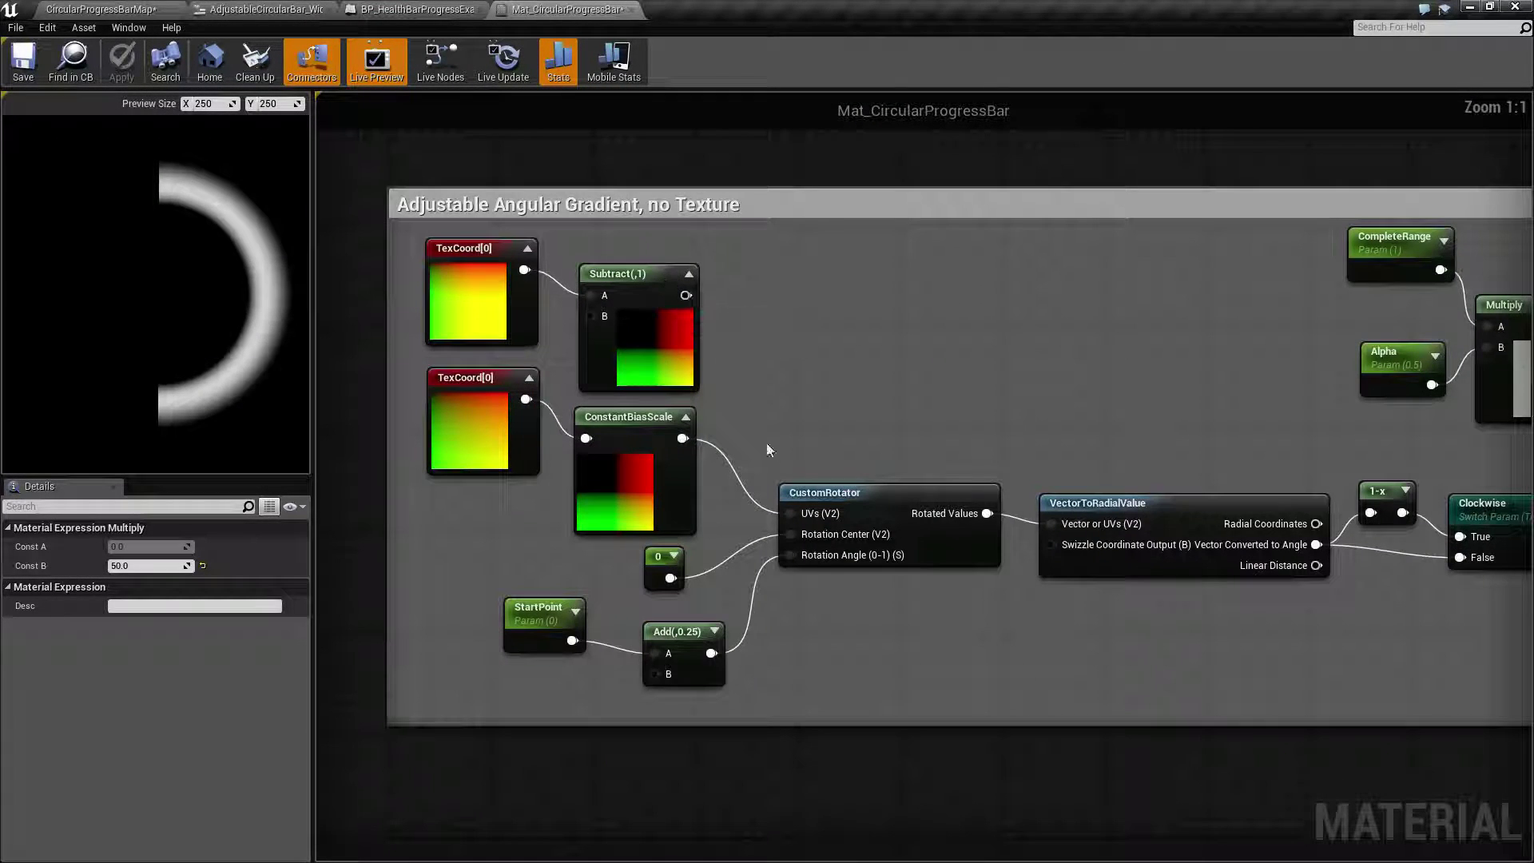
{"action": "right_click_drag", "start_coordinate": [741, 424], "coordinate": [803, 382]}
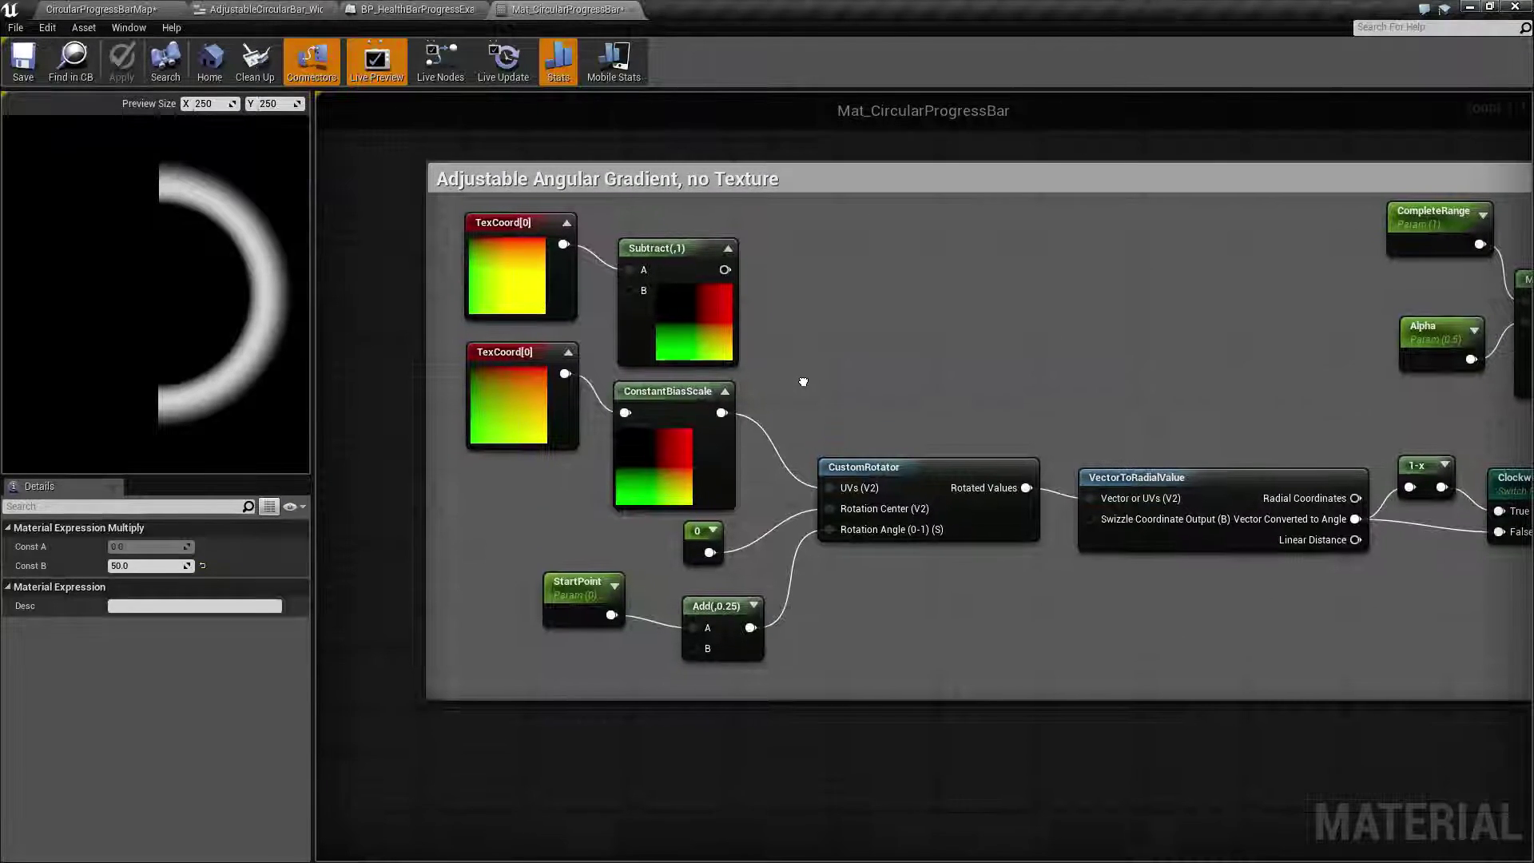
{"action": "mouse_move", "coordinate": [426, 231]}
{"action": "left_mouse_down"}
{"action": "mouse_move", "coordinate": [449, 232]}
{"action": "mouse_move", "coordinate": [421, 242]}
{"action": "left_mouse_up"}
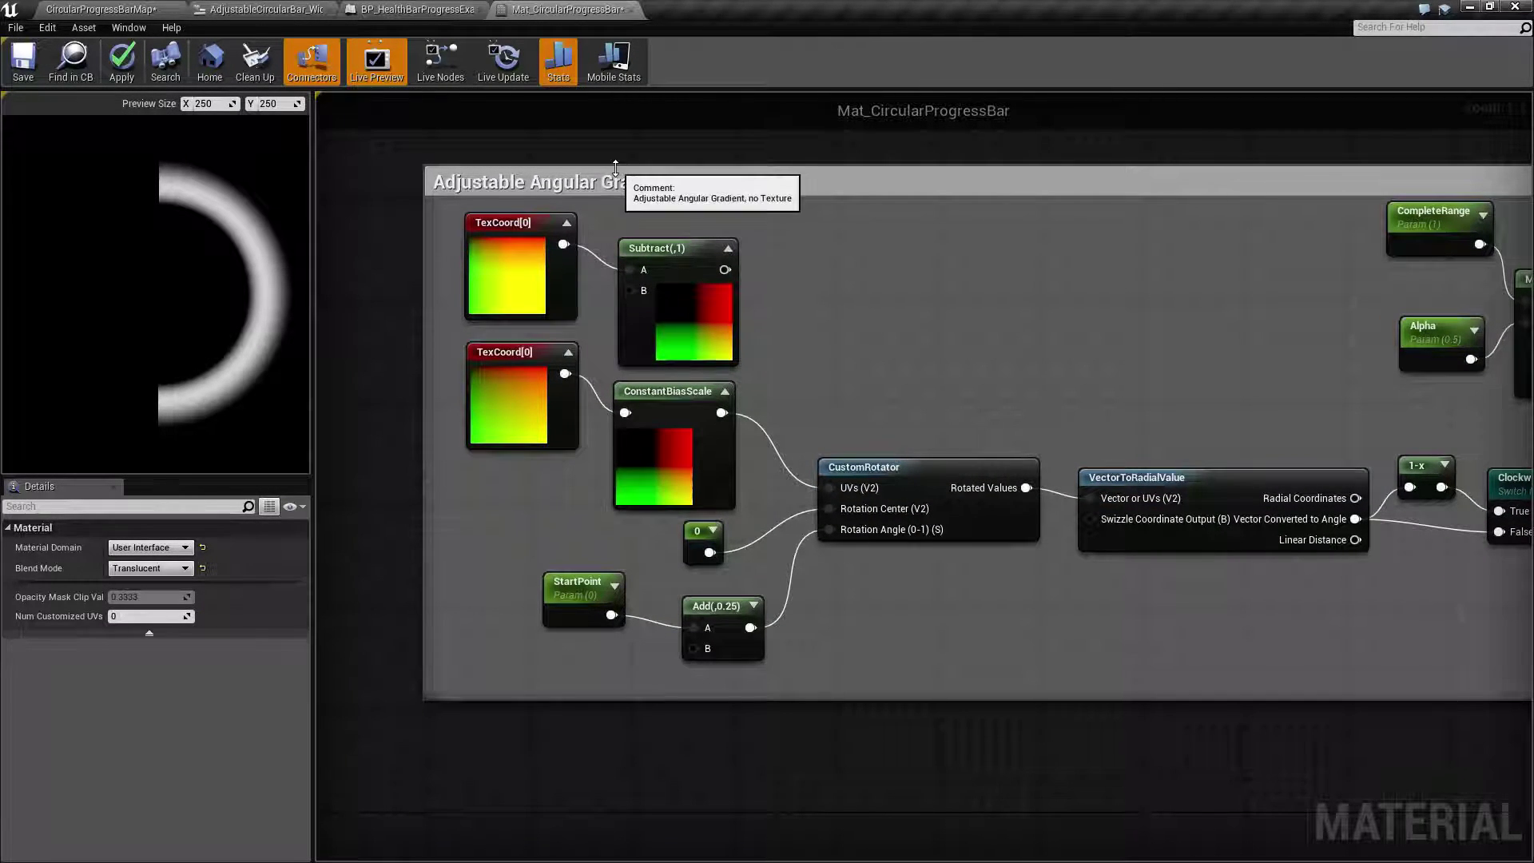
{"action": "left_click_drag", "start_coordinate": [616, 167], "coordinate": [615, 144]}
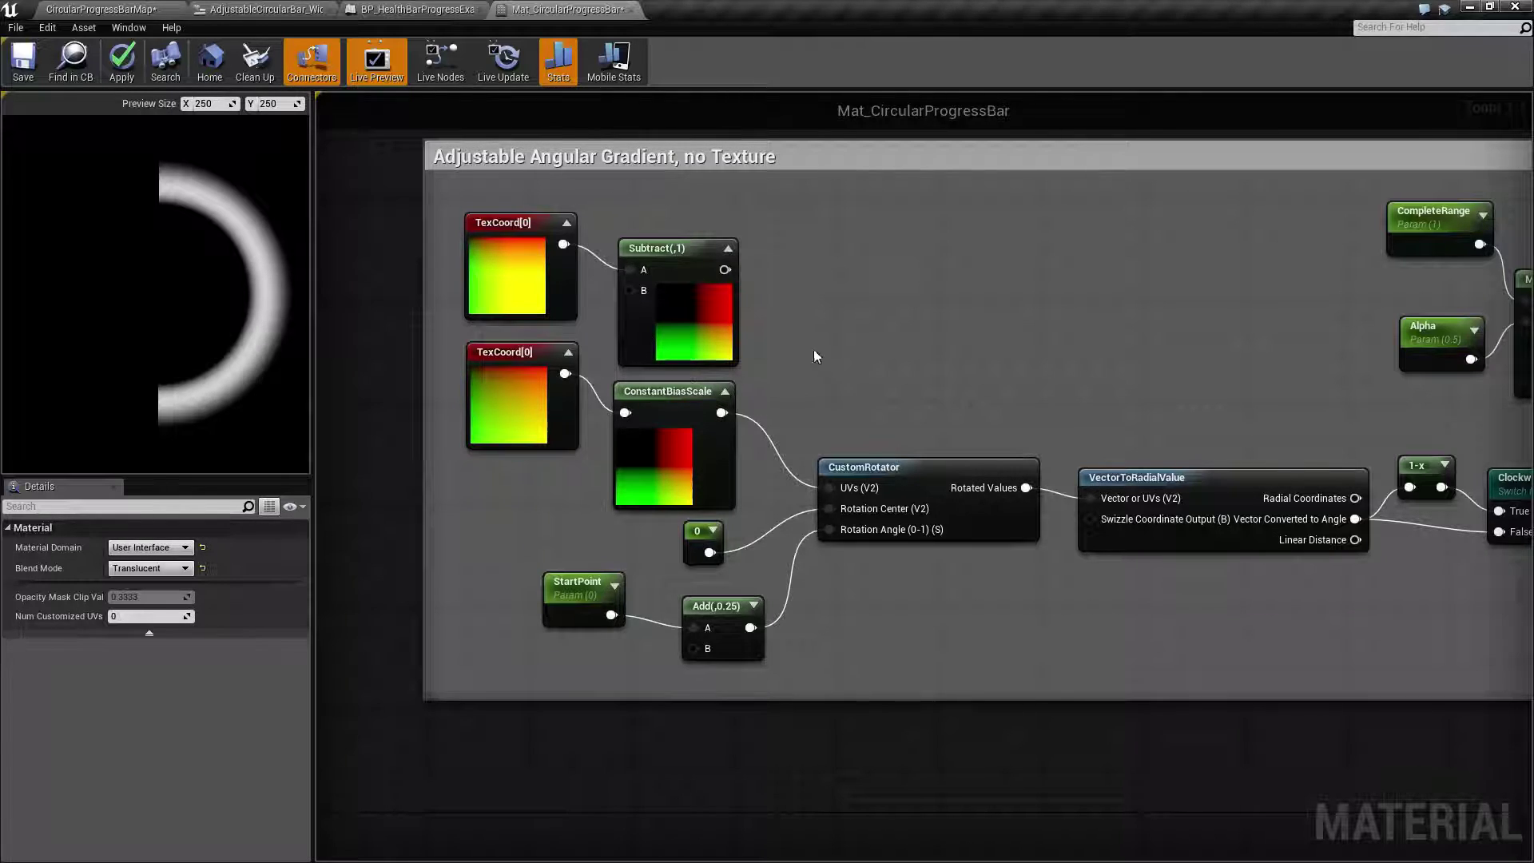
{"action": "right_click_drag", "start_coordinate": [807, 373], "coordinate": [808, 355]}
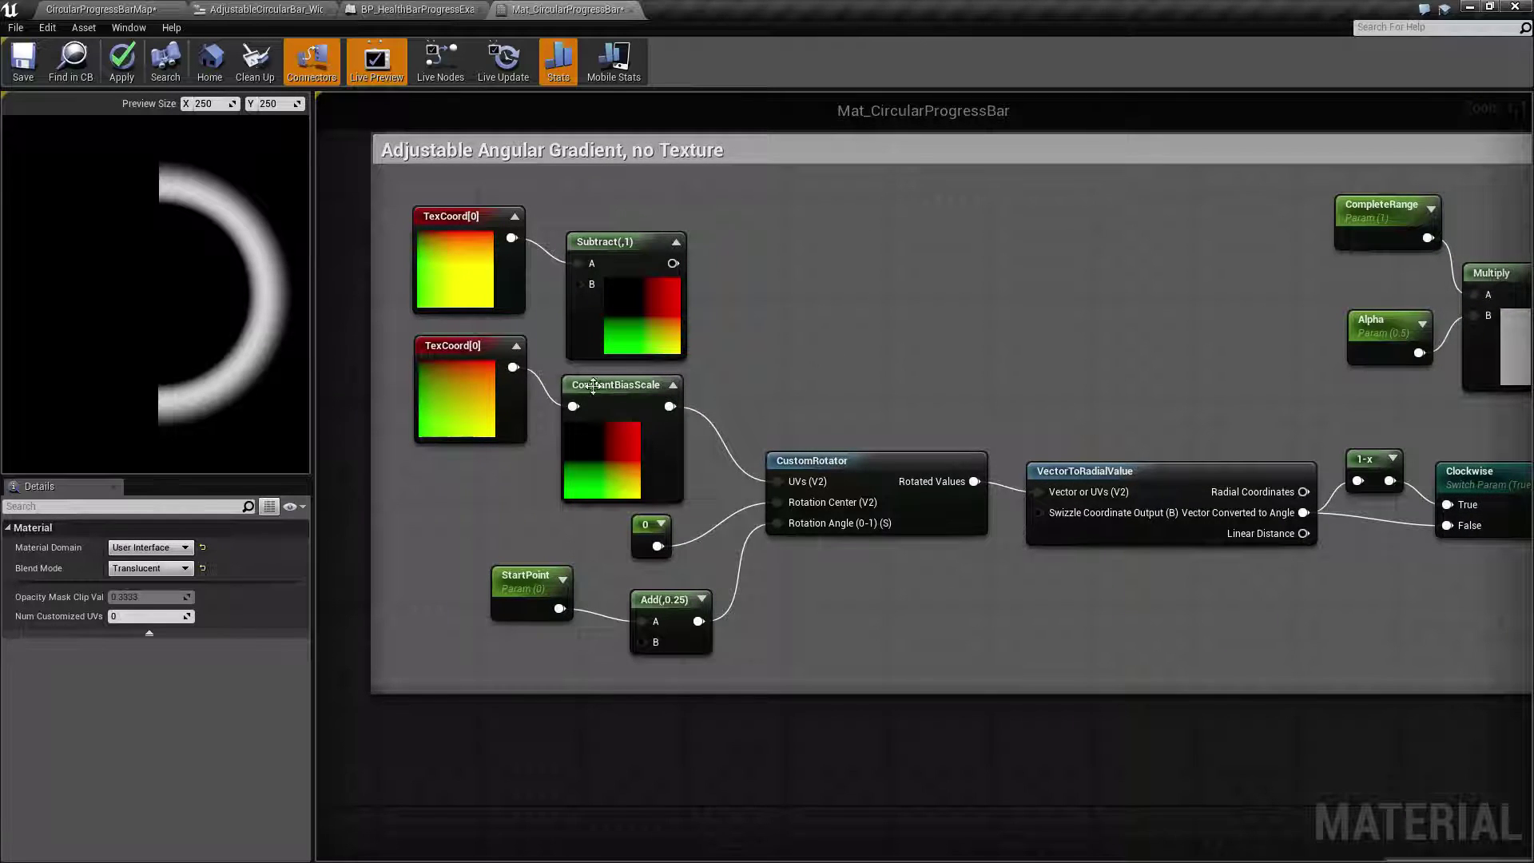
Compare the settings of both TexCoord nodes with those of the ConstantBiasScale and Subtract nodes they feed
{"action": "left_click", "coordinate": [445, 404]}
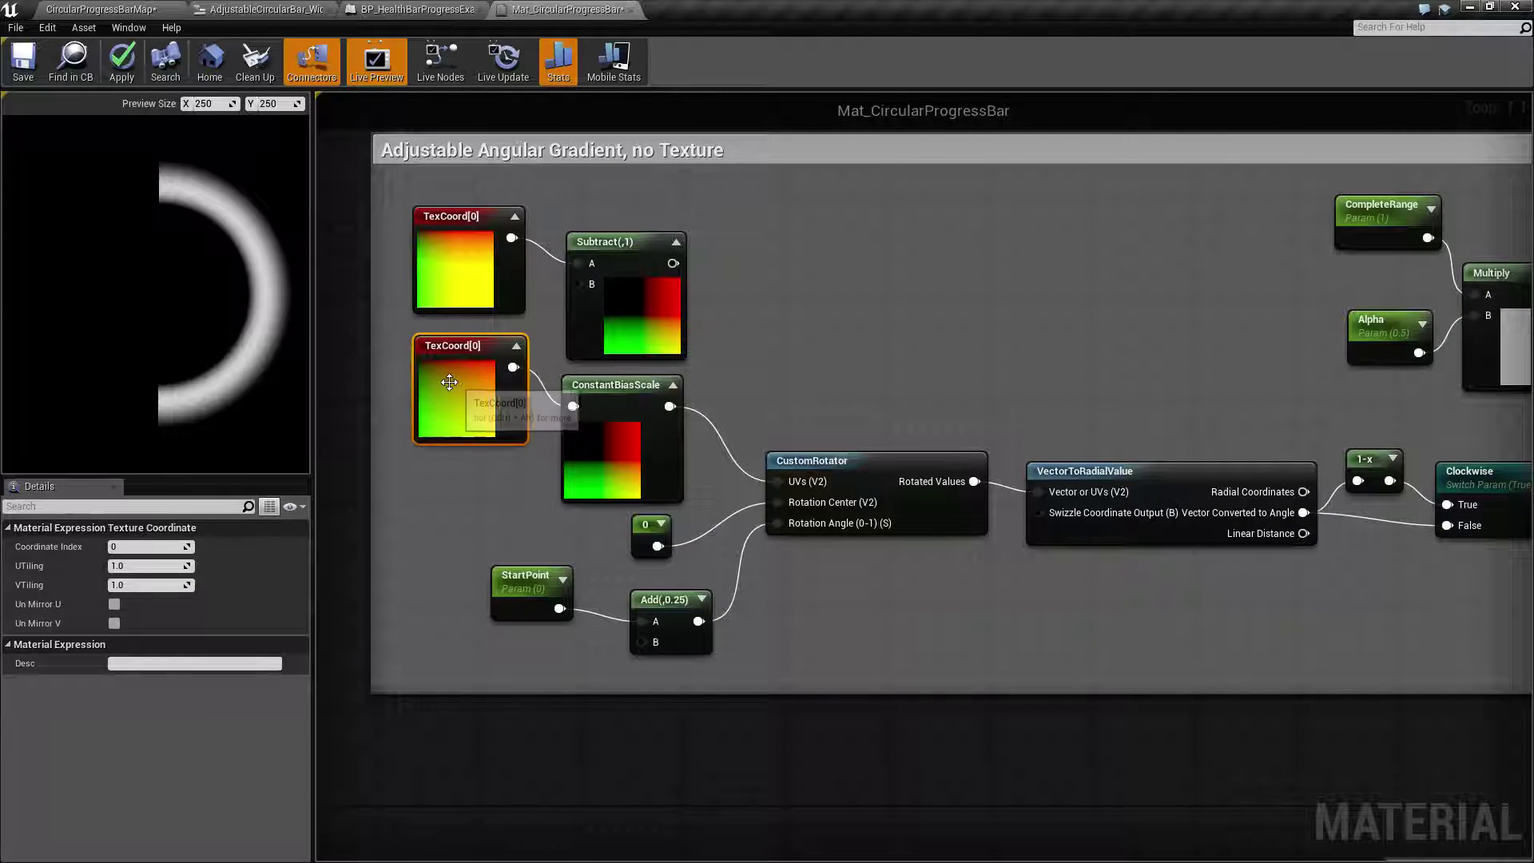
{"action": "left_click", "coordinate": [601, 437]}
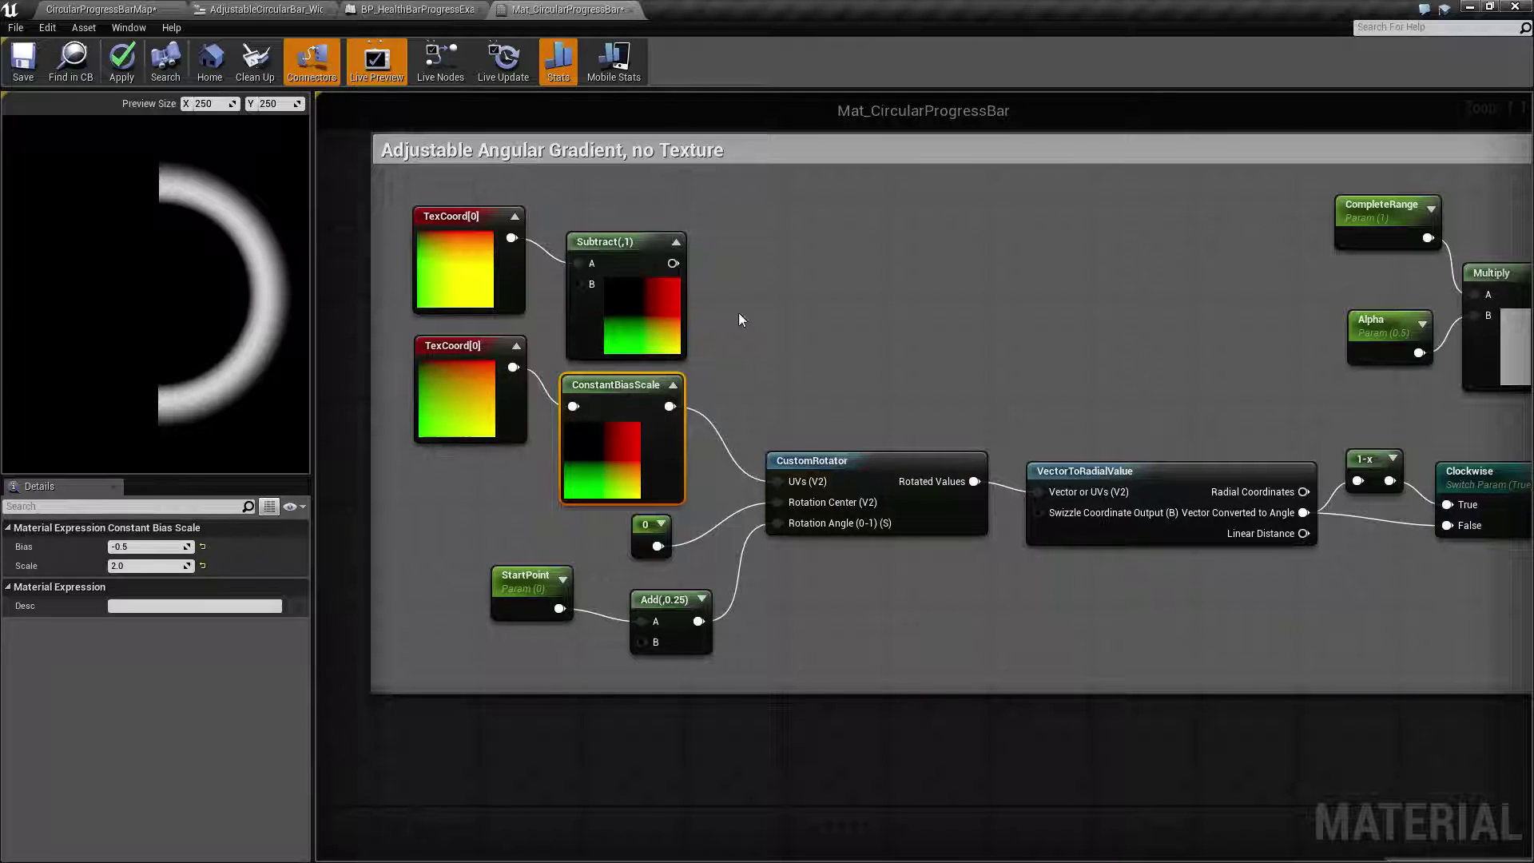
{"action": "left_click", "coordinate": [460, 277]}
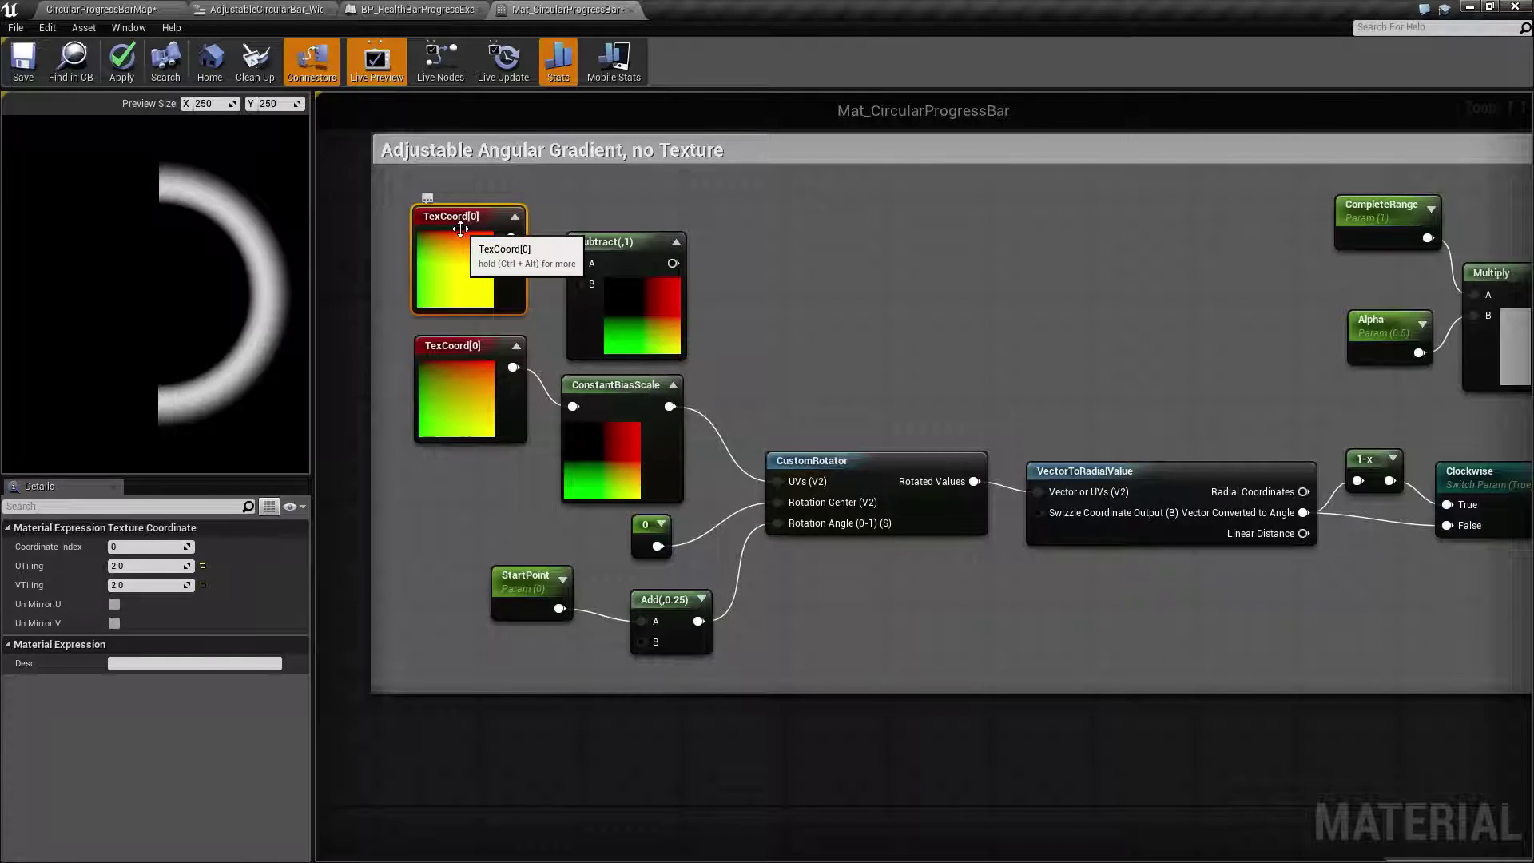
{"action": "left_click", "coordinate": [637, 296]}
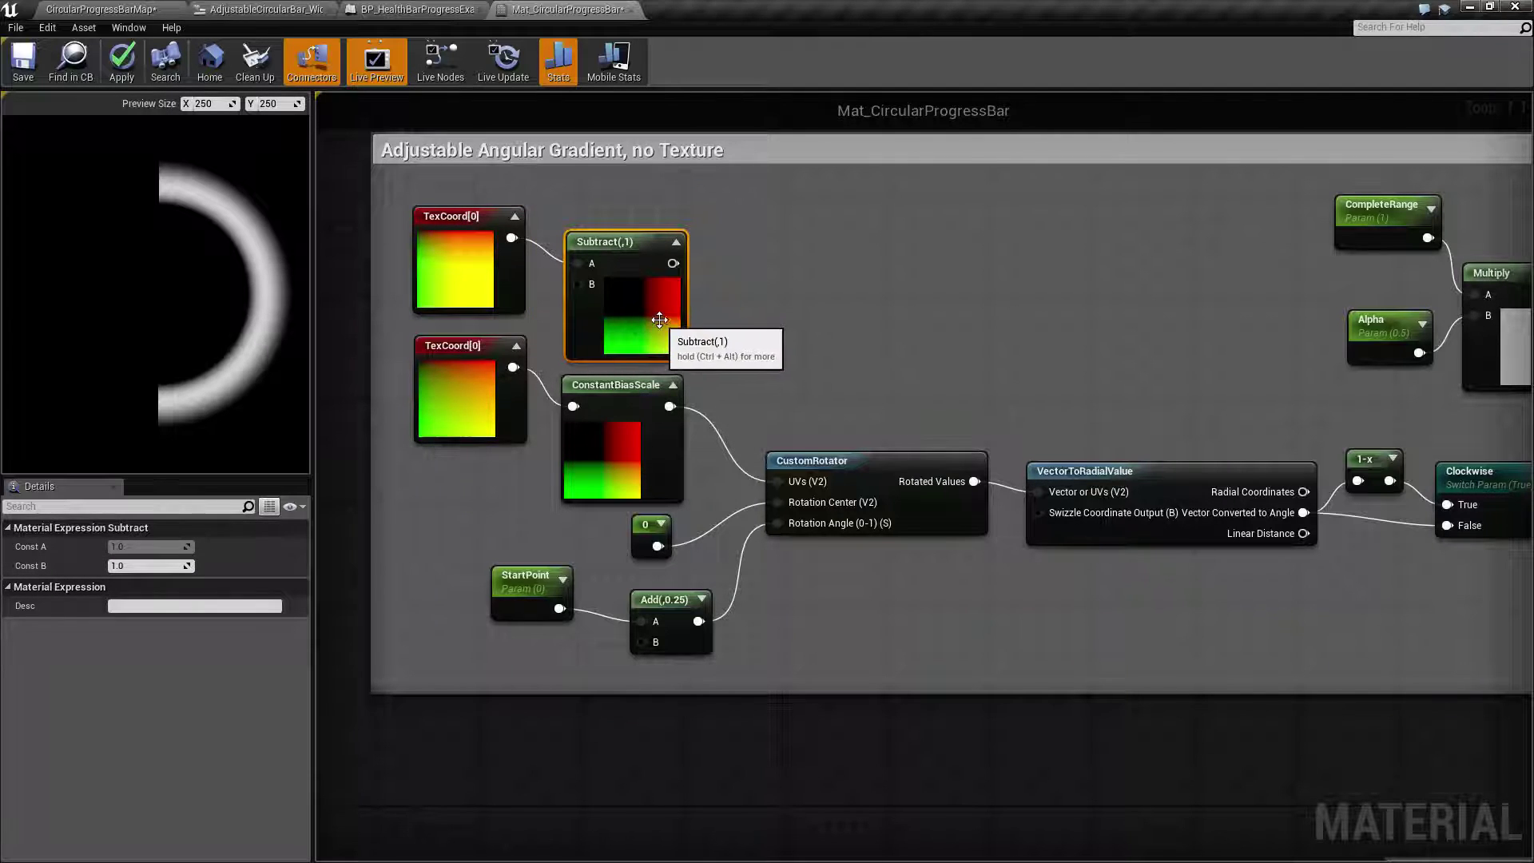
Feed the Subtract output into CustomRotator's UVs to test the preview, then reconnect ConstantBiasScale to that input
{"action": "right_click_drag", "start_coordinate": [737, 322], "coordinate": [669, 301]}
{"action": "left_click_drag", "start_coordinate": [574, 233], "coordinate": [680, 452]}
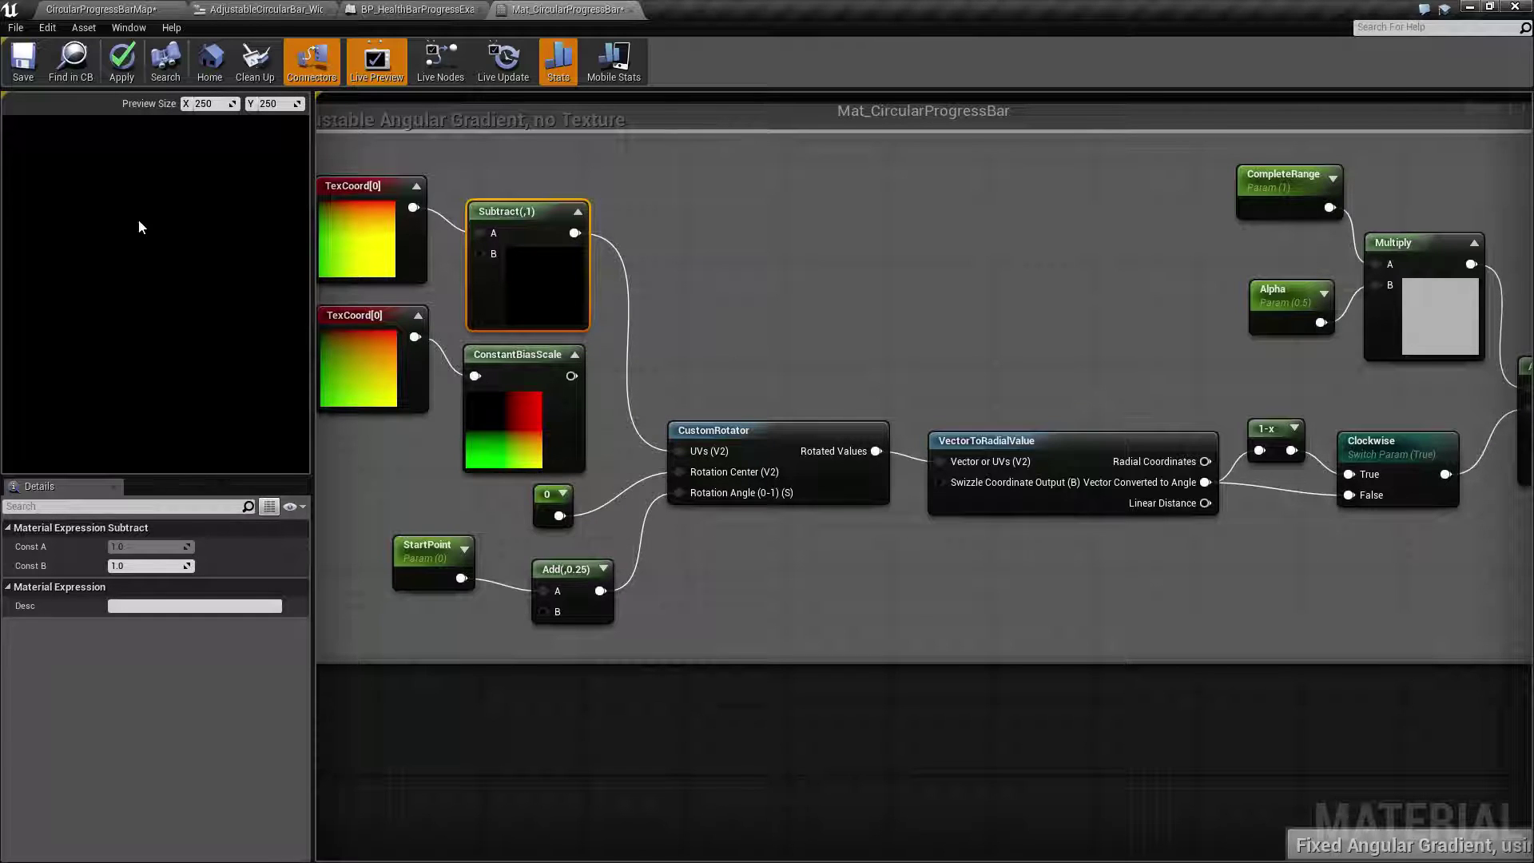
{"action": "left_click_drag", "start_coordinate": [572, 376], "coordinate": [680, 451]}
Examine the ConstantBiasScale settings and the tiling values of the lower TexCoord node
{"action": "right_click_drag", "start_coordinate": [711, 340], "coordinate": [769, 290]}
{"action": "left_click_drag", "start_coordinate": [378, 328], "coordinate": [614, 425]}
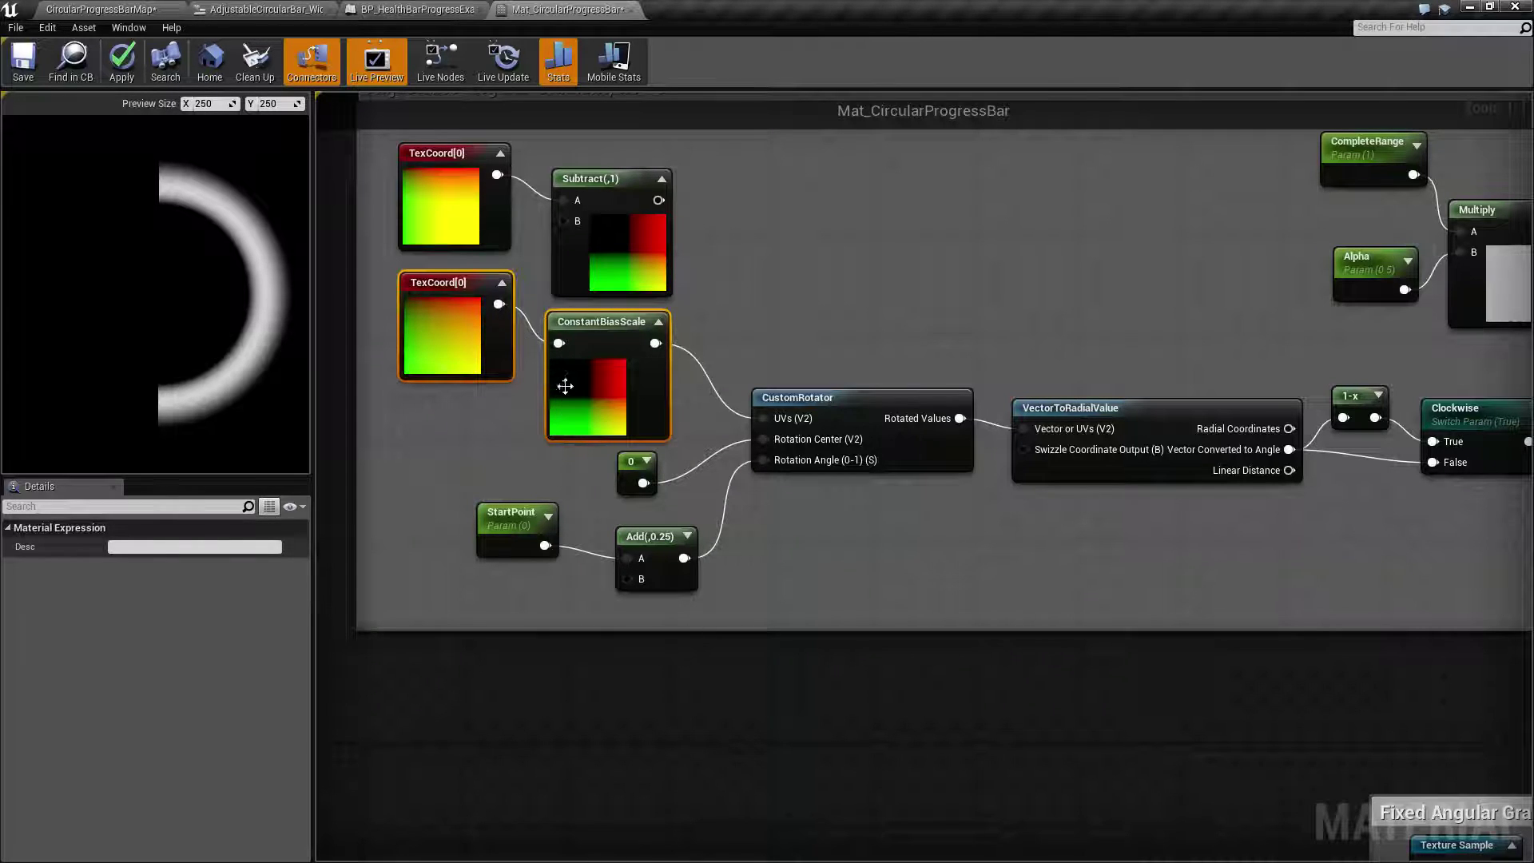
{"action": "left_click", "coordinate": [566, 388]}
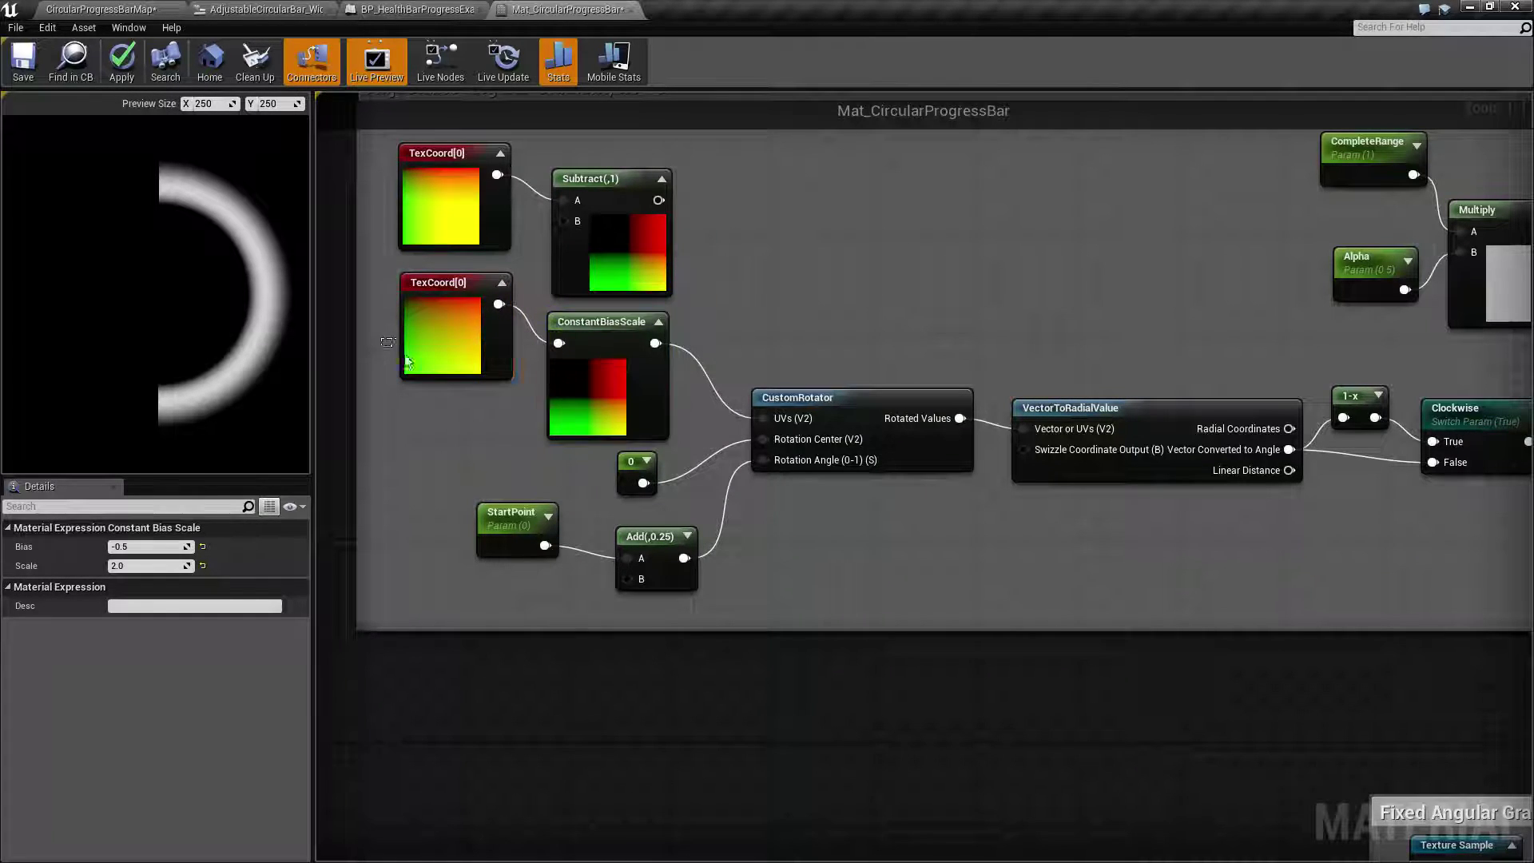
{"action": "left_click", "coordinate": [441, 324]}
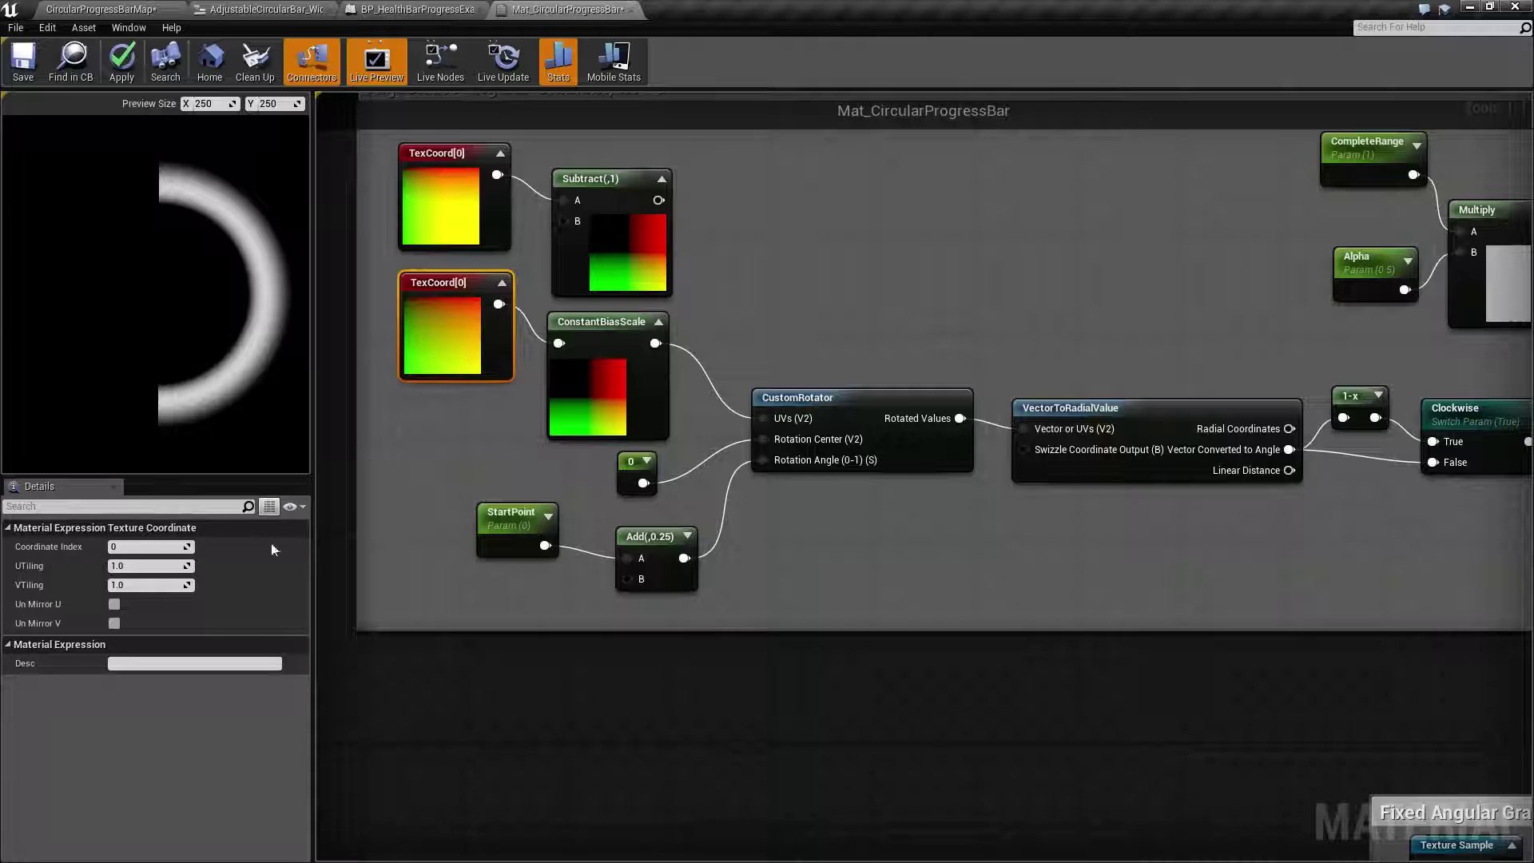
{"action": "left_click_drag", "start_coordinate": [382, 171], "coordinate": [676, 271]}
{"action": "left_click", "coordinate": [746, 275]}
Set UTiling and VTiling to 5 on the TexCoord node feeding Subtract
{"action": "left_click", "coordinate": [468, 209]}
{"action": "left_click", "coordinate": [163, 566]}
{"action": "type", "text": "5"}
{"action": "key", "text": "Tab"}
{"action": "type", "text": "5"}
{"action": "key", "text": "Tab"}
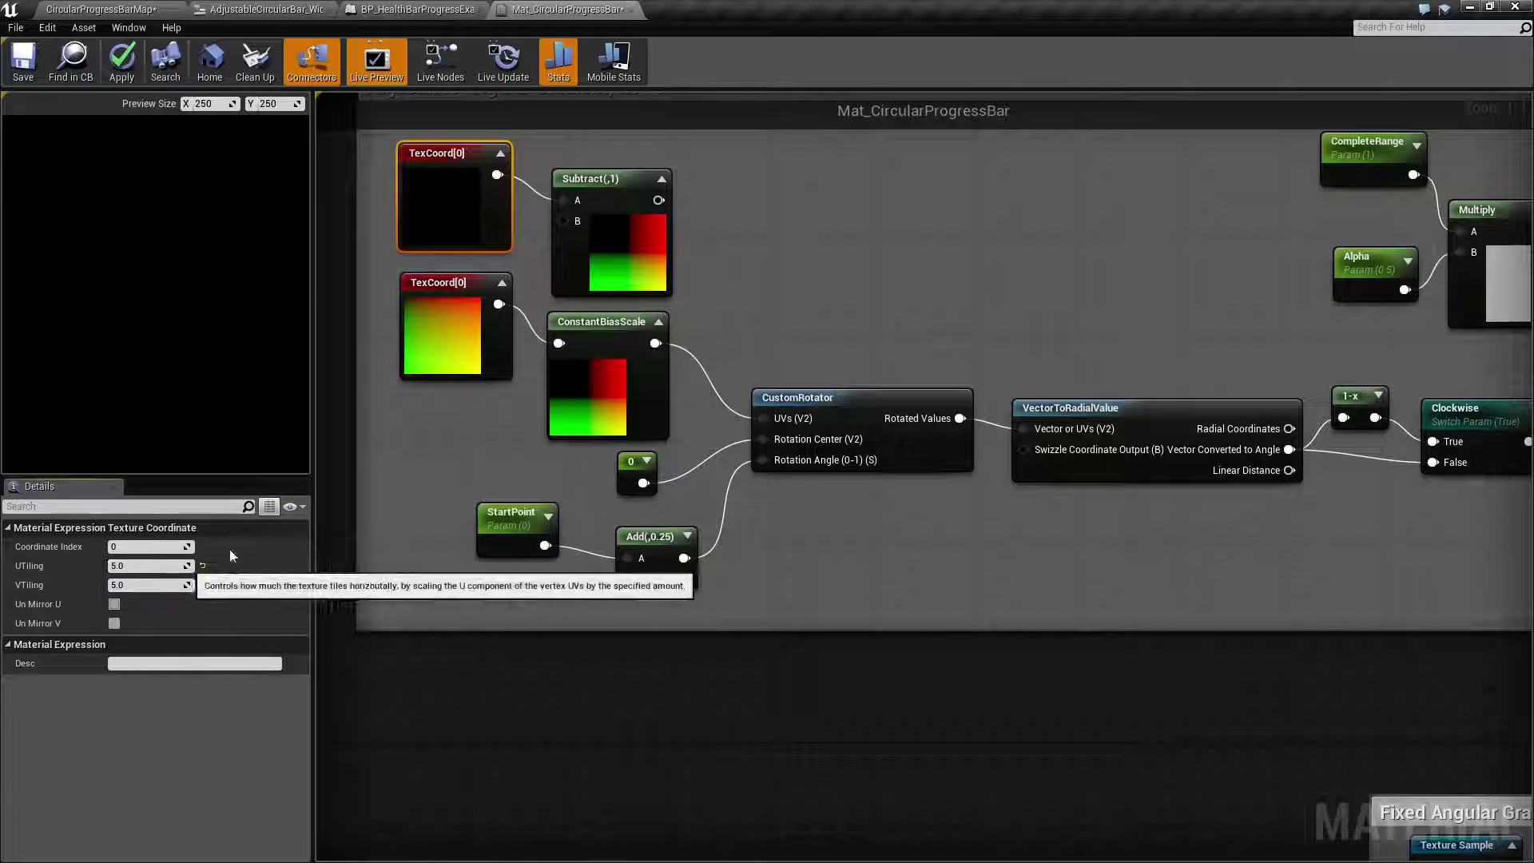
Try the Subtract branch with its 5x tiling as CustomRotator's UVs, then restore the ConstantBiasScale connection
{"action": "left_click", "coordinate": [798, 268]}
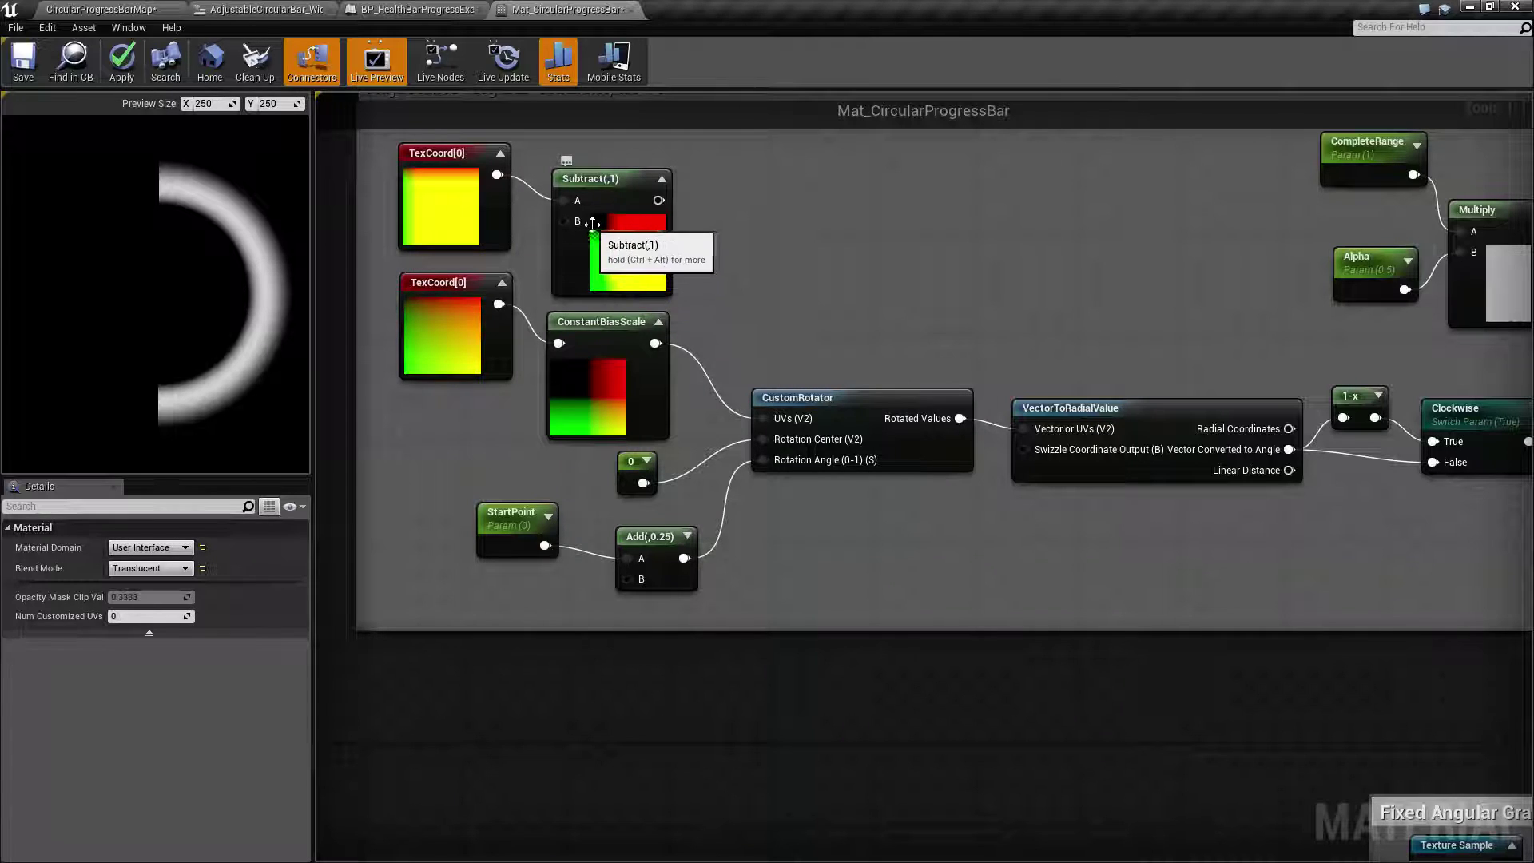
{"action": "left_click_drag", "start_coordinate": [658, 200], "coordinate": [771, 420]}
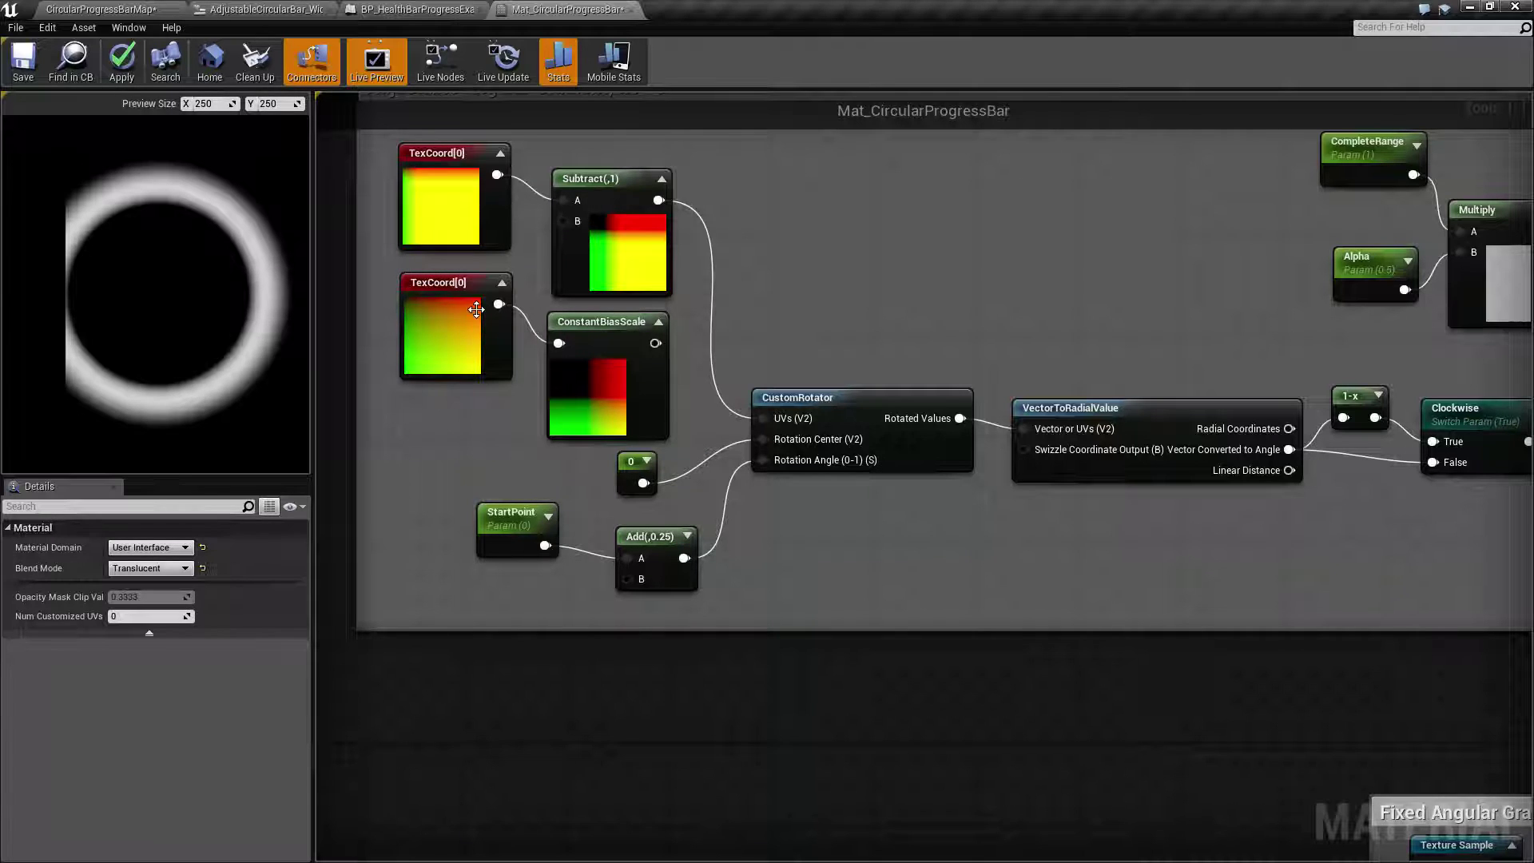
{"action": "left_click_drag", "start_coordinate": [662, 352], "coordinate": [761, 418]}
Set UTiling and VTiling to 5 on the TexCoord node feeding ConstantBiasScale
{"action": "left_click", "coordinate": [451, 363]}
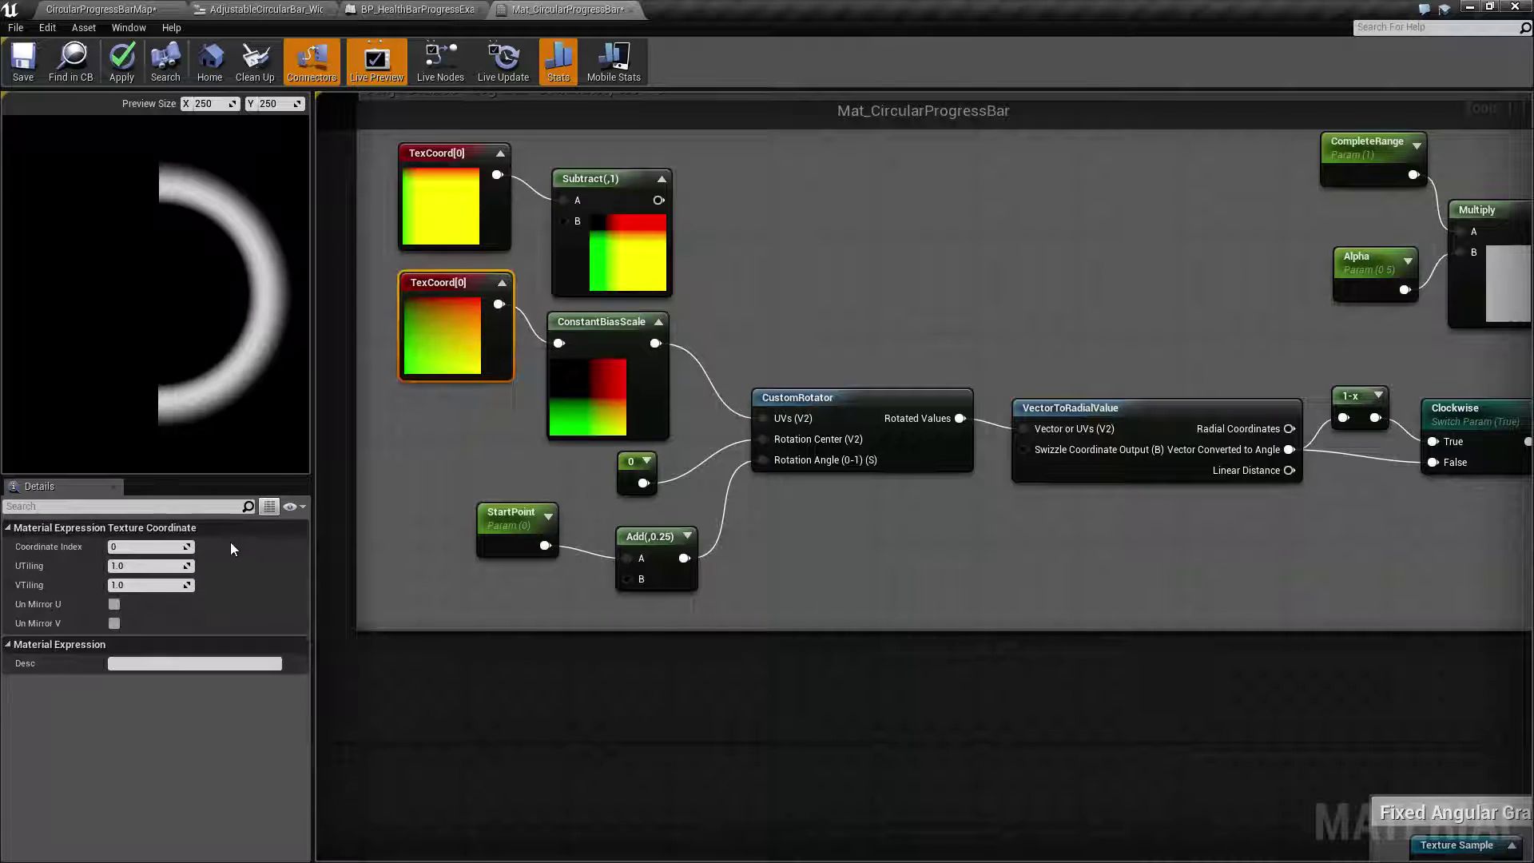
{"action": "left_click", "coordinate": [157, 564]}
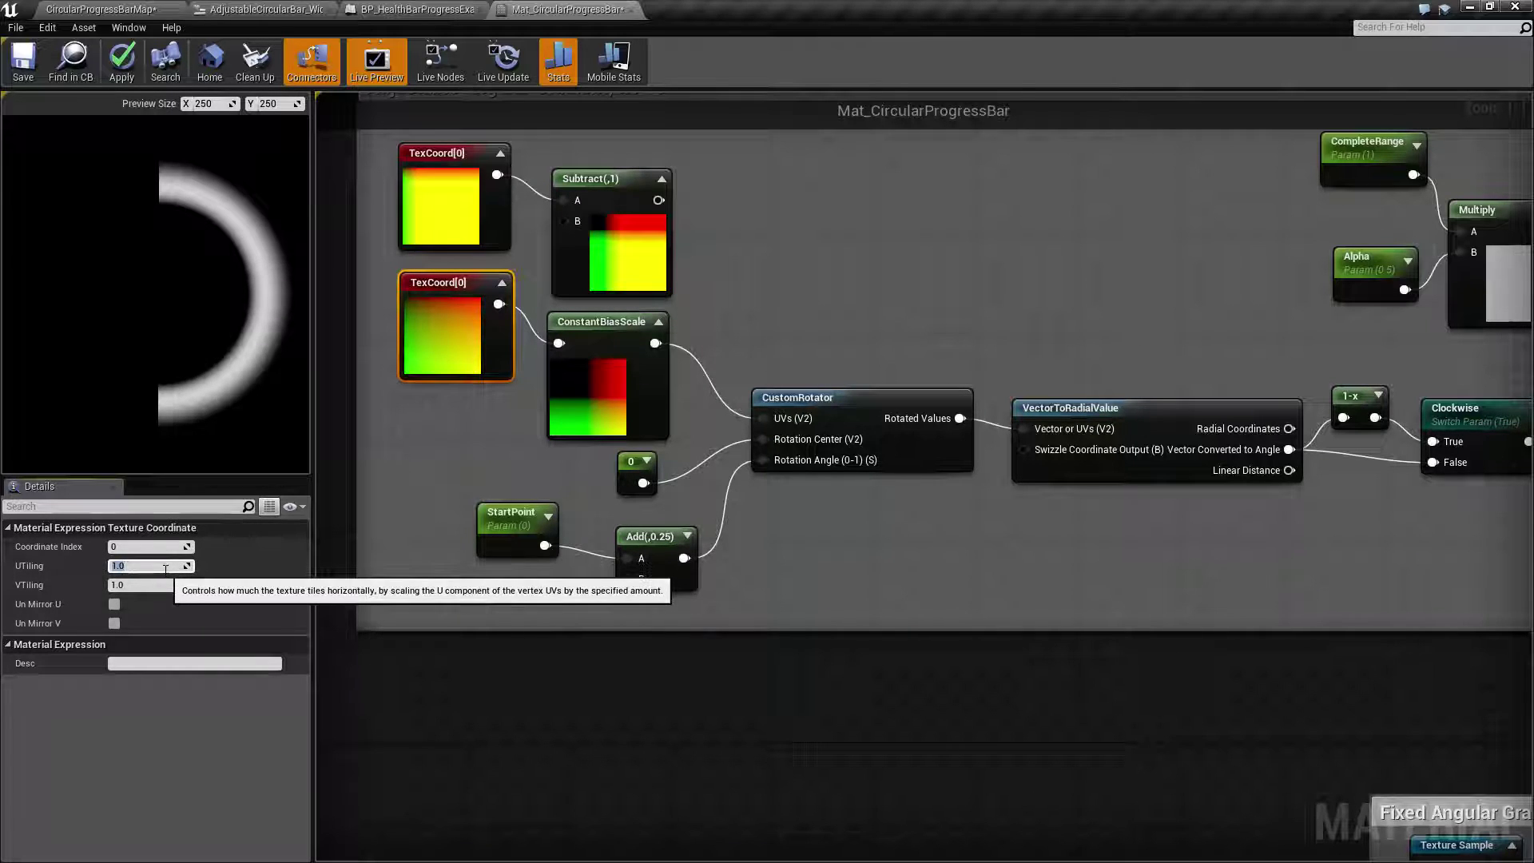
{"action": "type", "text": "5"}
{"action": "left_click", "coordinate": [162, 584]}
{"action": "type", "text": "5"}
{"action": "key", "text": "Return"}
Set UTiling and VTiling to 2 on the TexCoord node feeding Subtract
{"action": "left_click", "coordinate": [445, 196]}
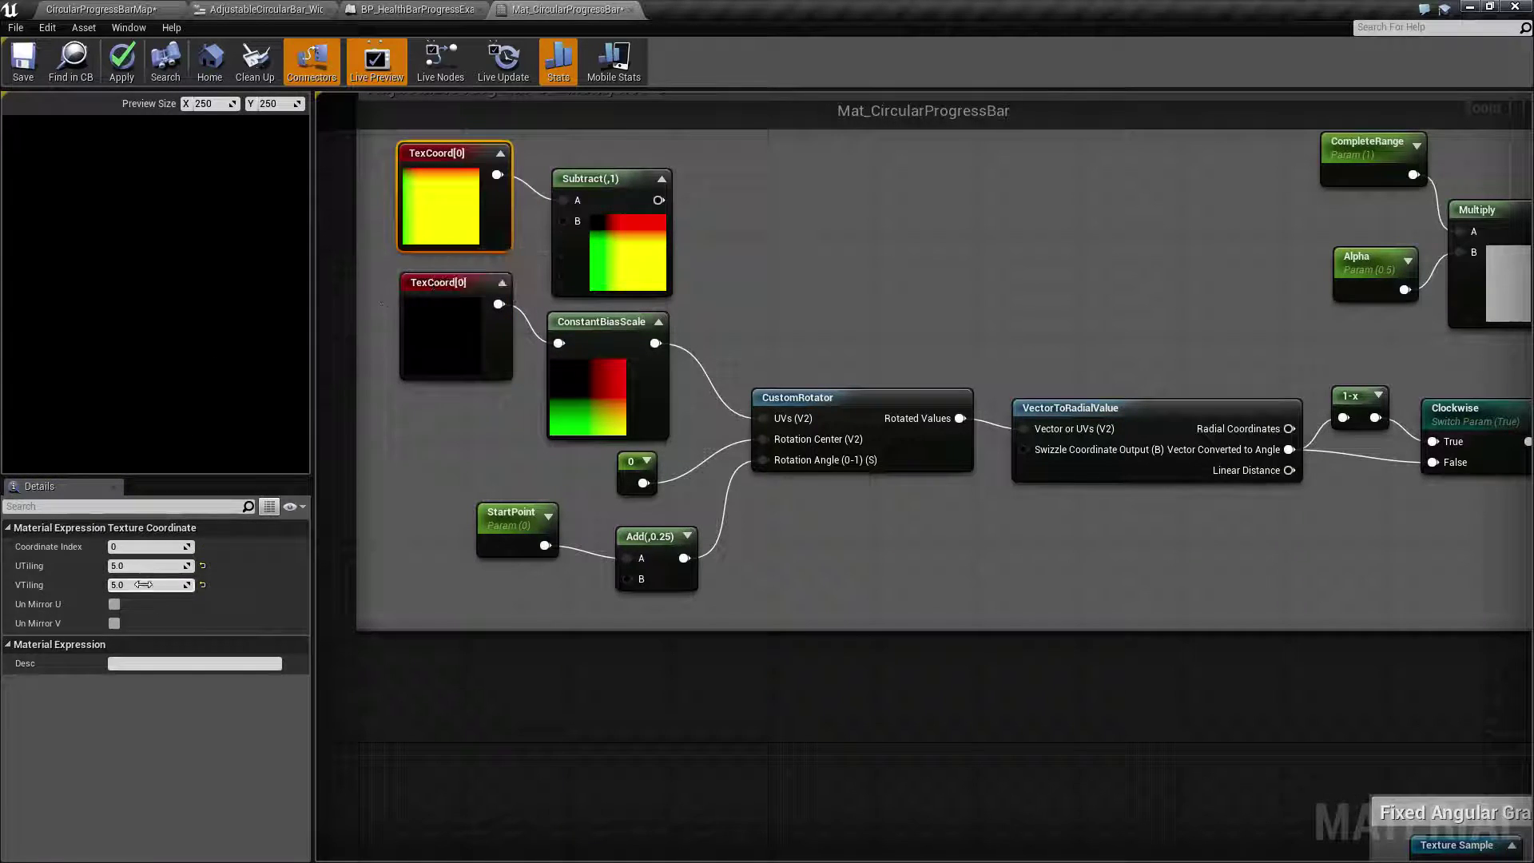
{"action": "left_click", "coordinate": [151, 566]}
{"action": "type", "text": "2"}
{"action": "key", "text": "Return"}
{"action": "left_click", "coordinate": [420, 475]}
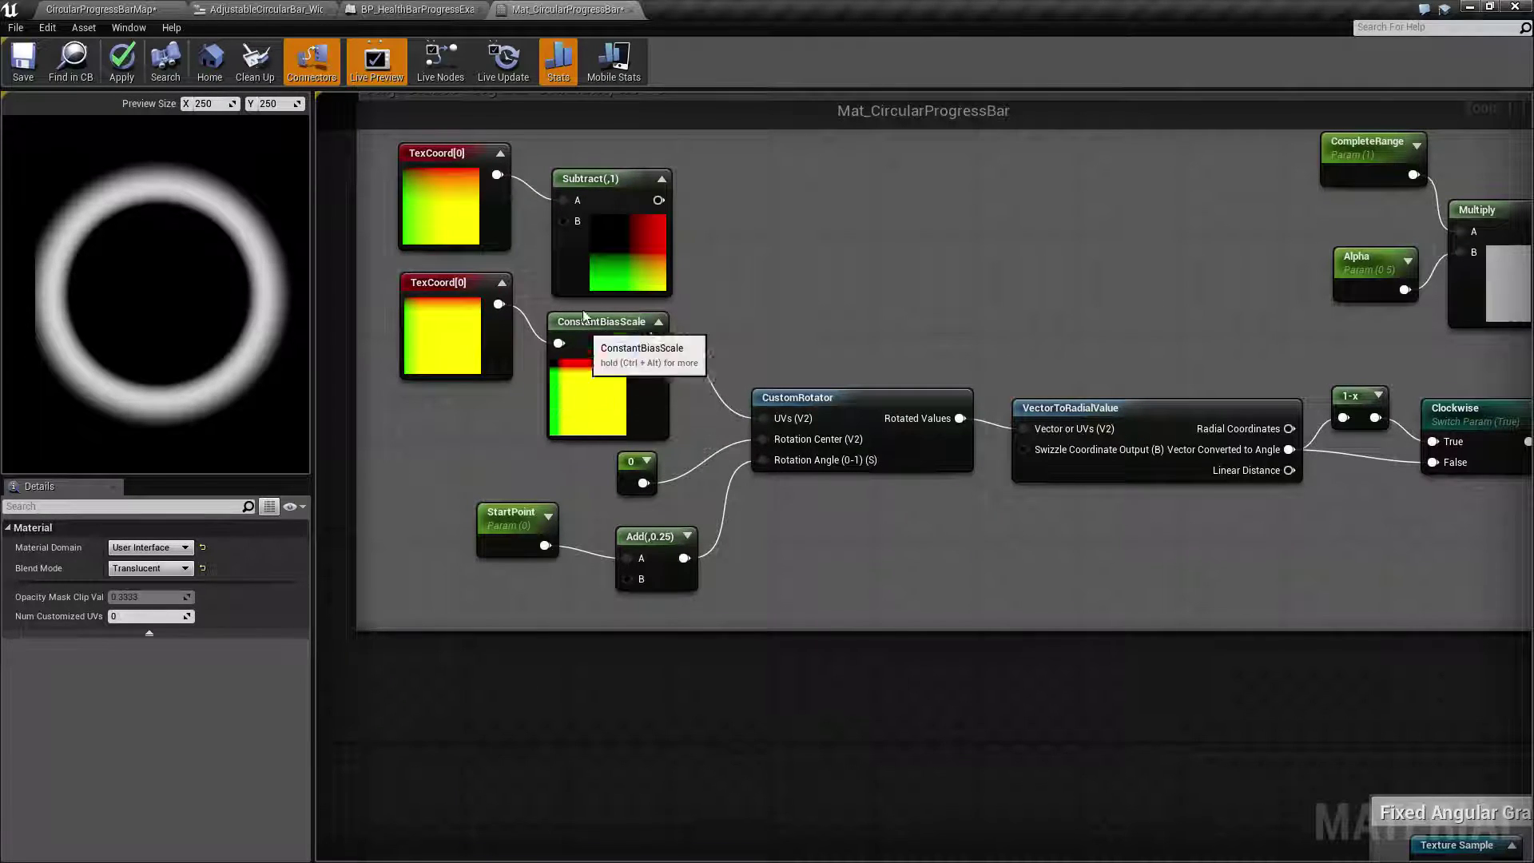
Return the Subtract branch's TexCoord node to a UTiling and VTiling of 5
{"action": "left_click", "coordinate": [437, 220]}
{"action": "left_click", "coordinate": [147, 566]}
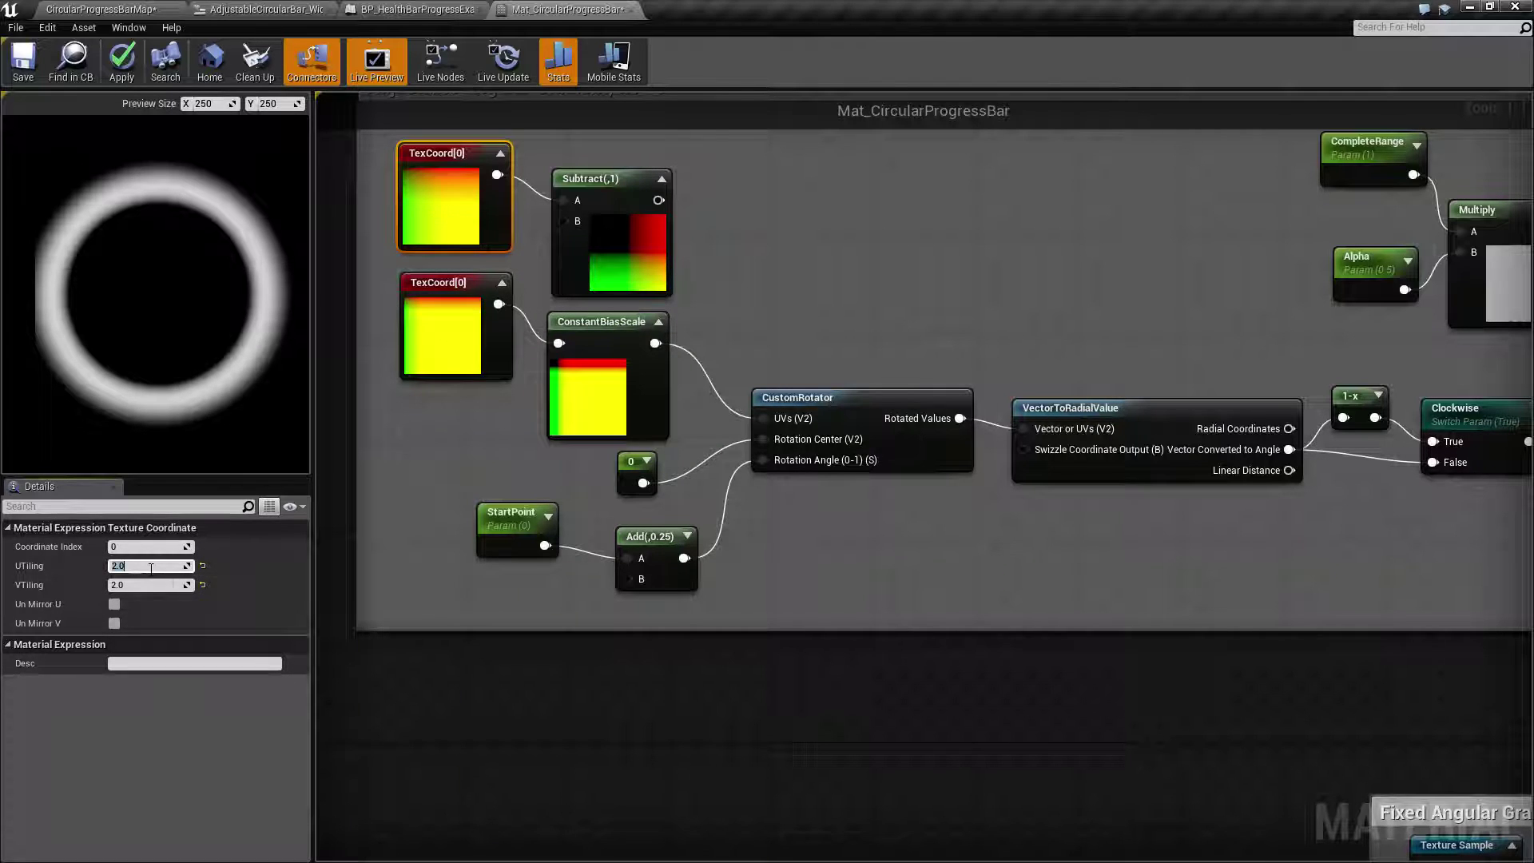
{"action": "type", "text": "5"}
{"action": "key", "text": "Tab"}
{"action": "type", "text": "5"}
{"action": "key", "text": "Return"}
{"action": "left_click", "coordinate": [886, 262]}
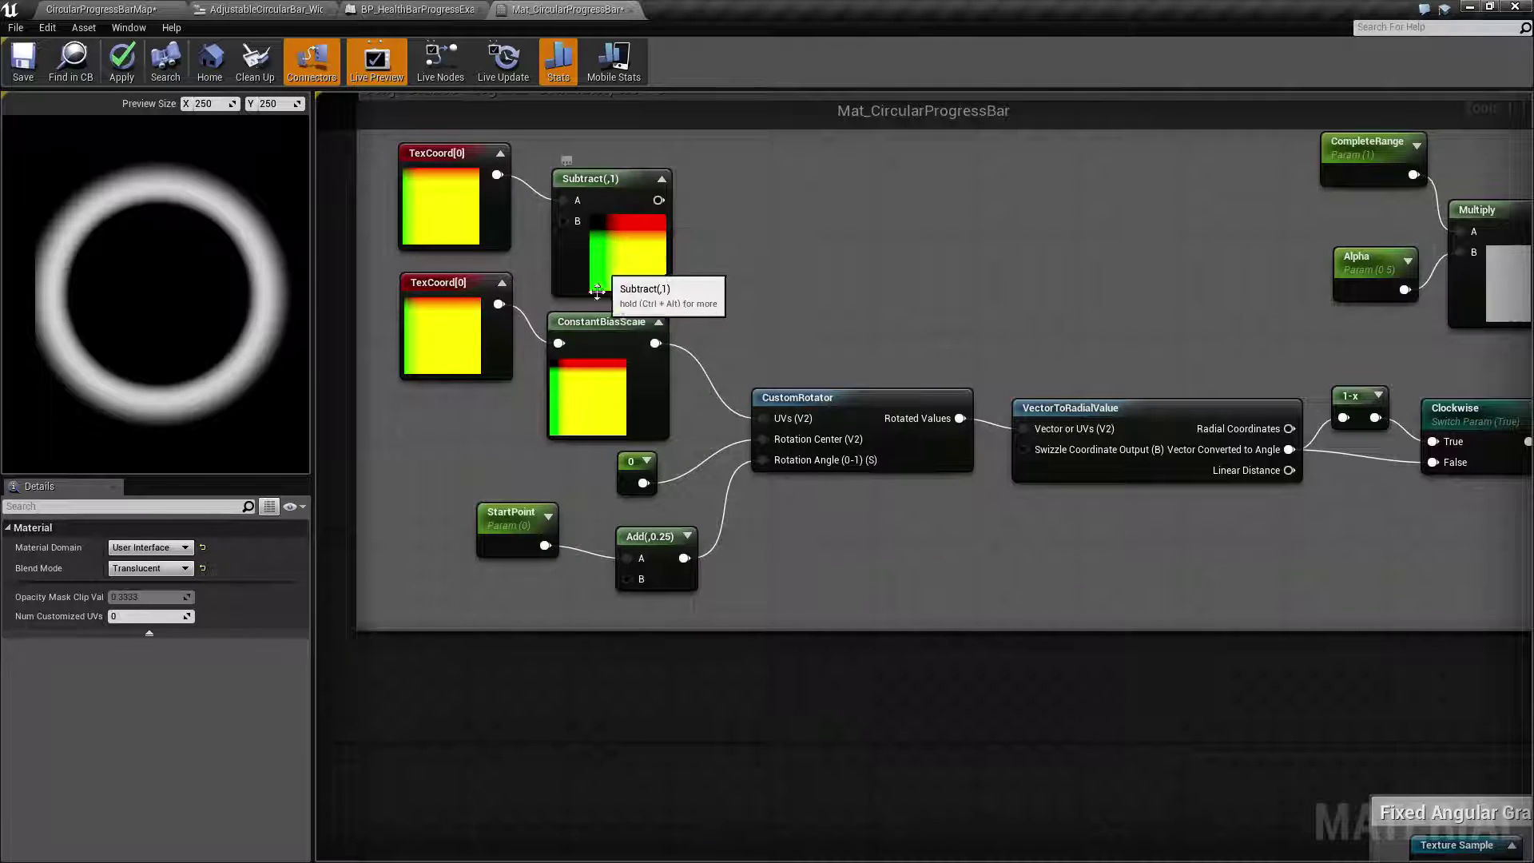
Compare the Subtract and ConstantBiasScale node previews with both TexCoord nodes at the same tiling
{"action": "left_click", "coordinate": [431, 211]}
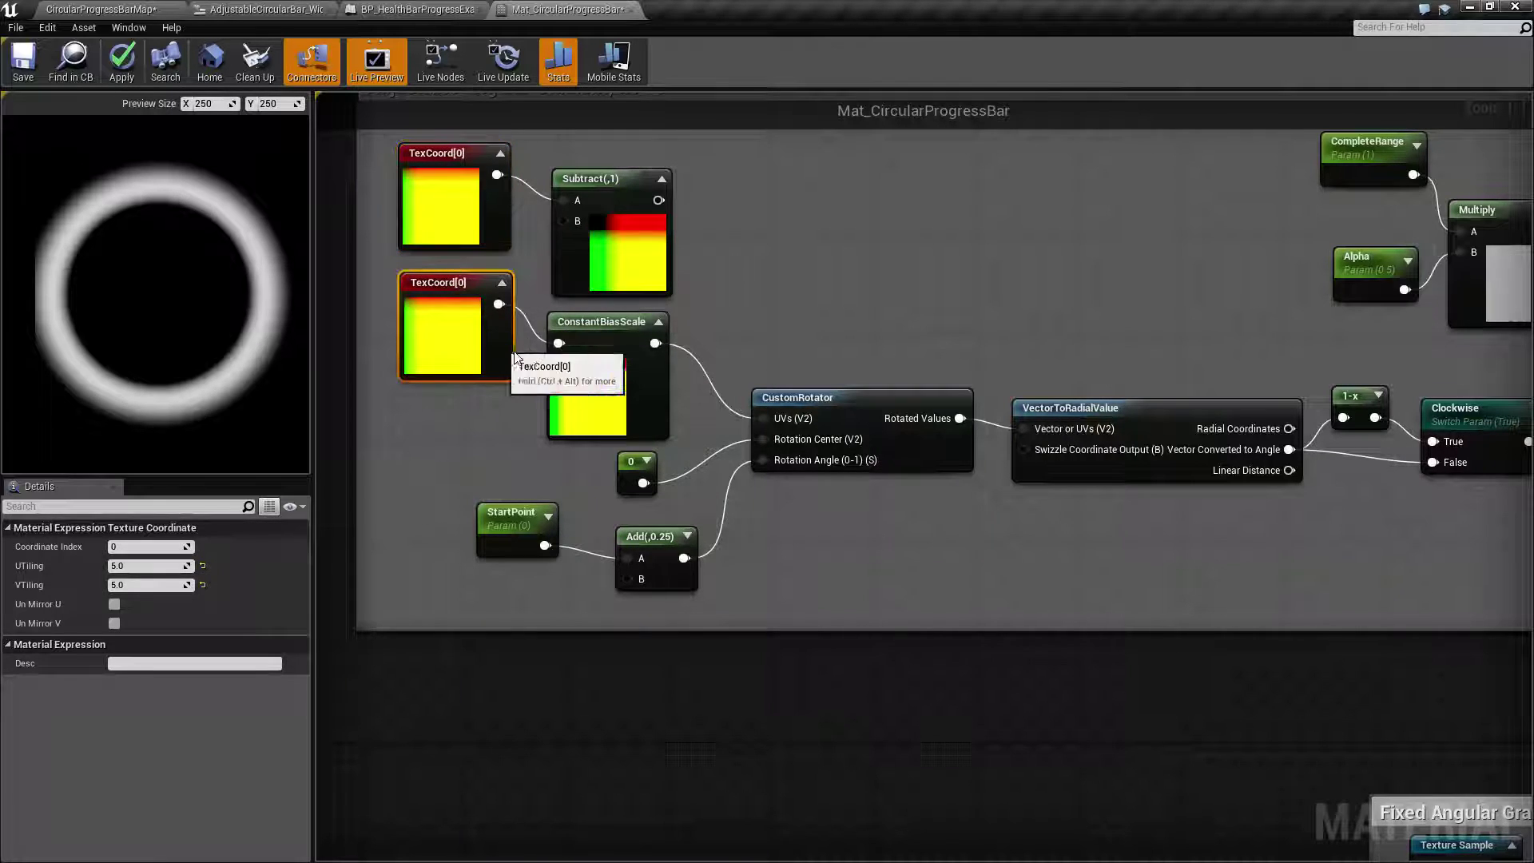
{"action": "left_click", "coordinate": [612, 364]}
{"action": "left_click", "coordinate": [613, 292]}
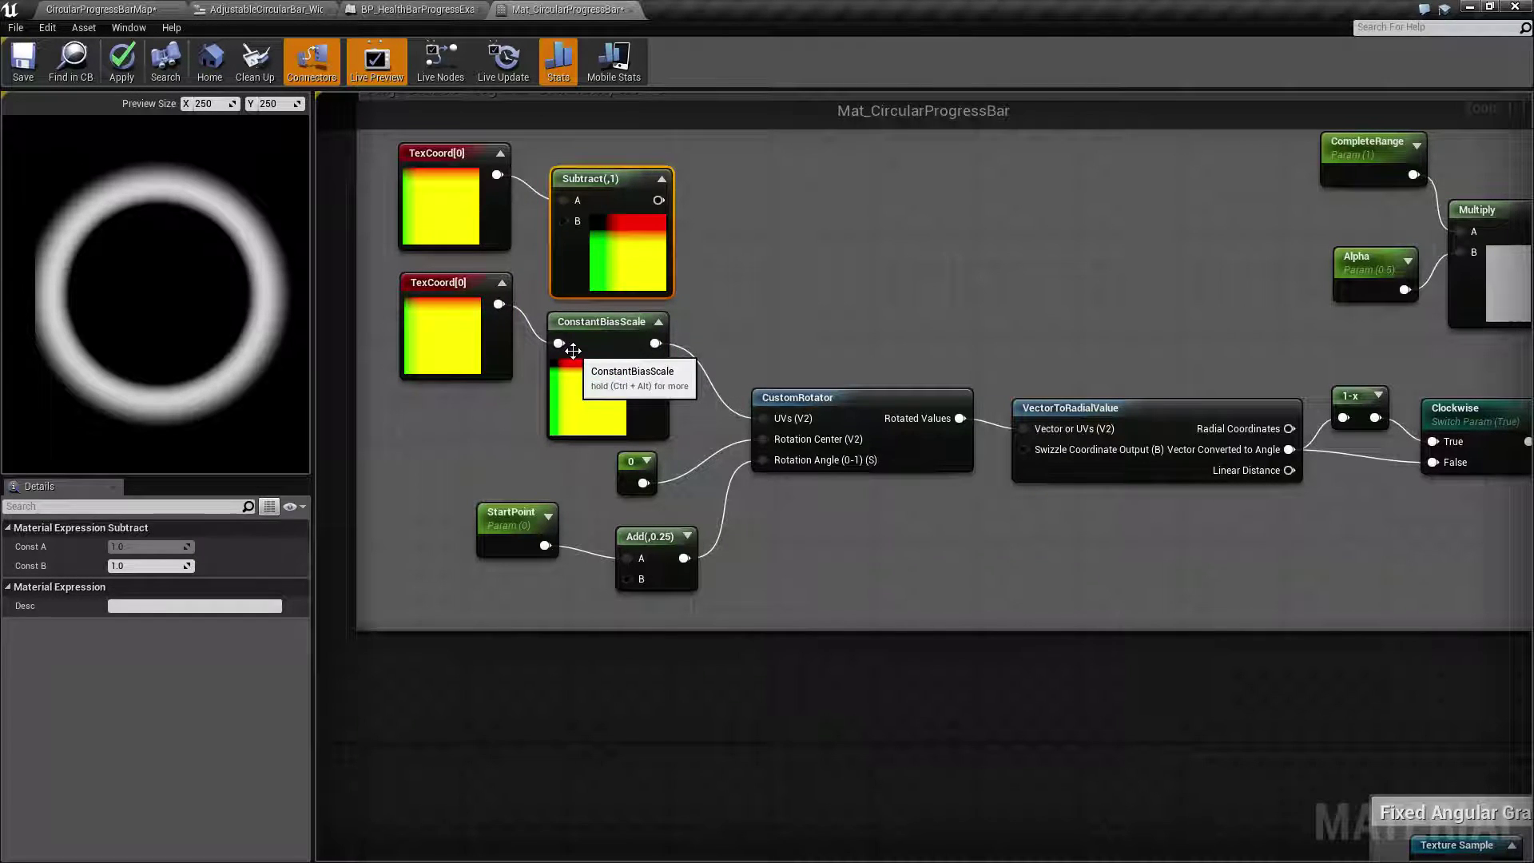
Set UTiling and VTiling to 1 on the TexCoord node feeding ConstantBiasScale and apply the material
{"action": "left_click", "coordinate": [452, 349]}
{"action": "left_click", "coordinate": [139, 566]}
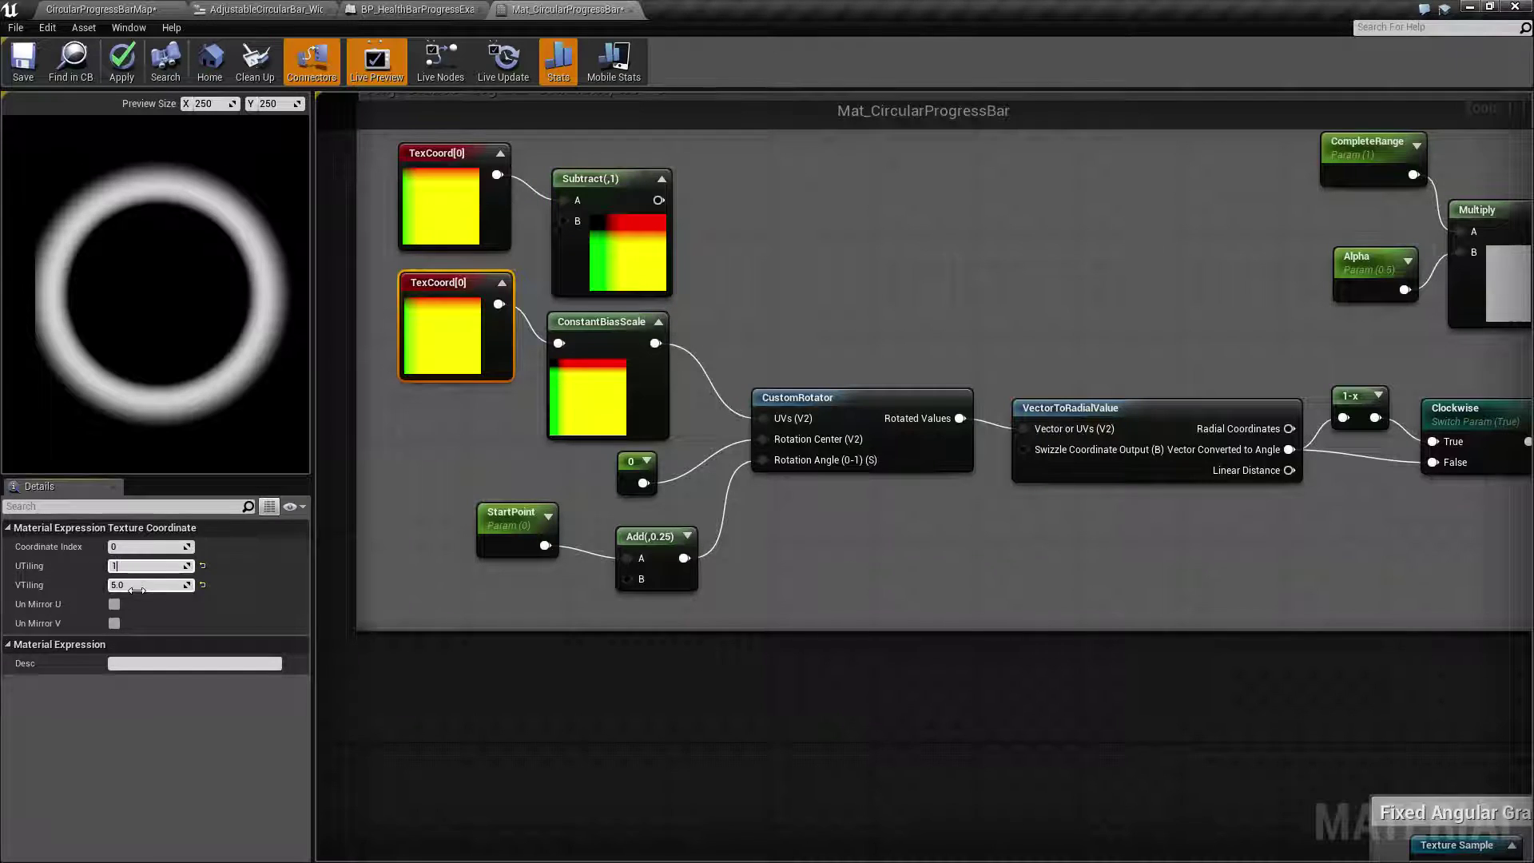
{"action": "left_click", "coordinate": [139, 585]}
{"action": "left_click", "coordinate": [729, 312]}
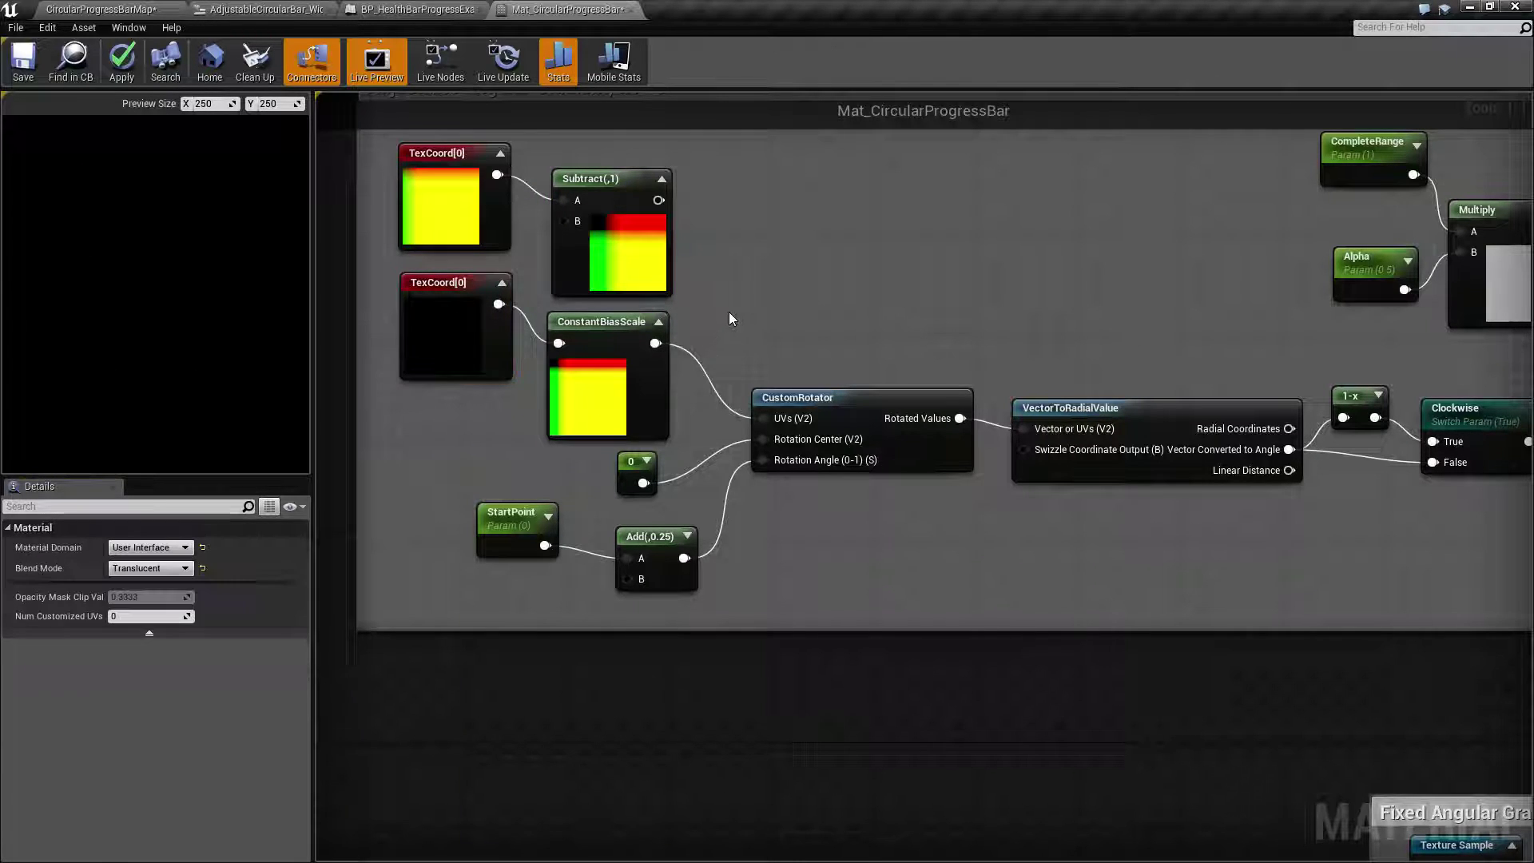
{"action": "left_click", "coordinate": [603, 397]}
{"action": "left_click", "coordinate": [780, 306]}
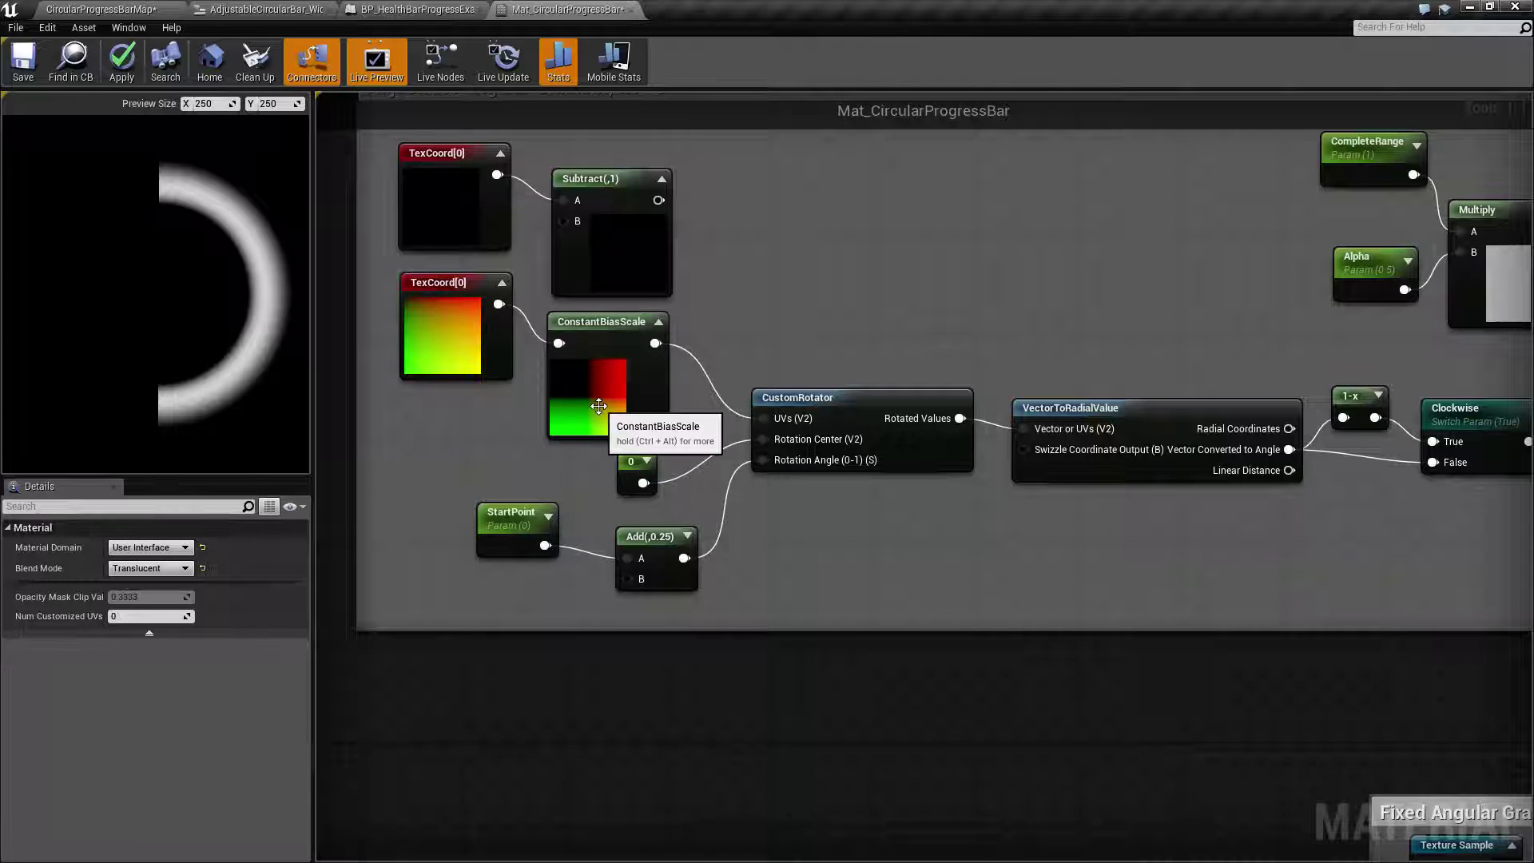
{"action": "left_click", "coordinate": [122, 58]}
{"action": "left_click_drag", "start_coordinate": [381, 166], "coordinate": [688, 438]}
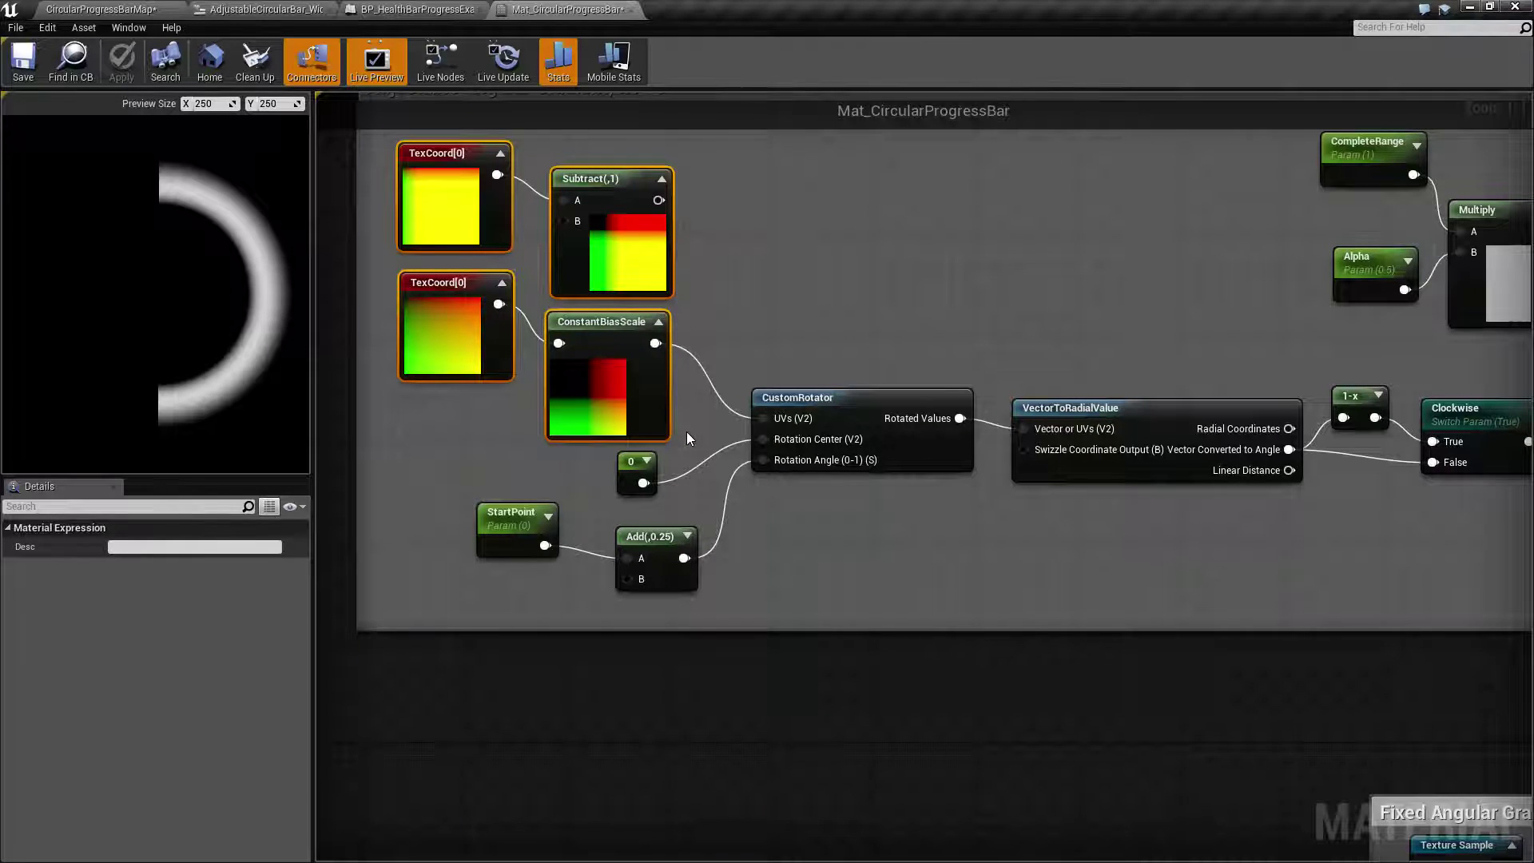
{"action": "left_click", "coordinate": [687, 439]}
{"action": "scroll", "coordinate": [946, 280], "scroll_direction": "down", "scroll_amount": 5}
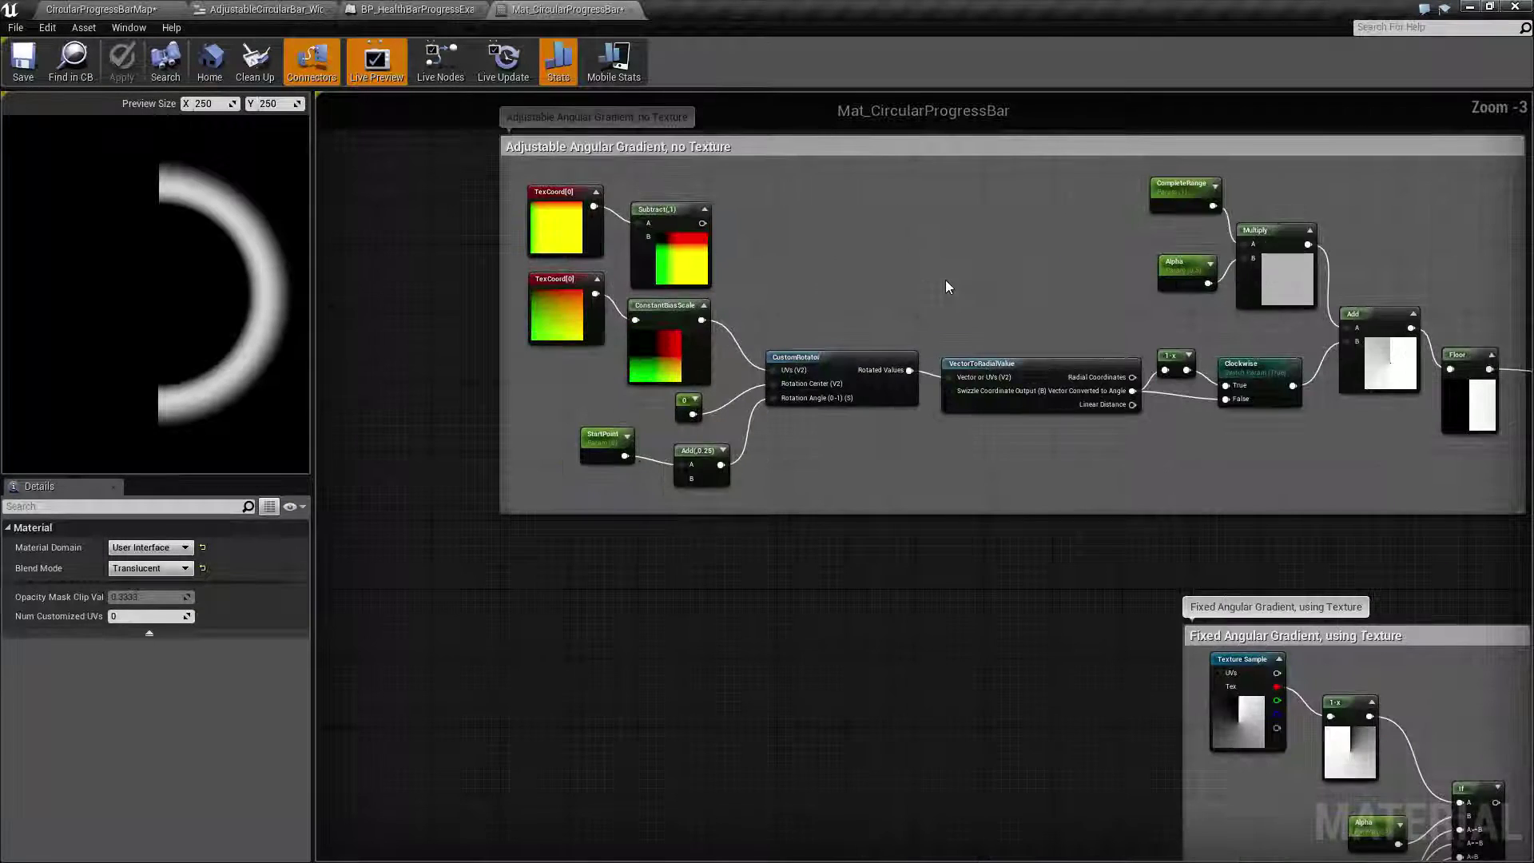
{"action": "right_click_drag", "start_coordinate": [961, 464], "coordinate": [709, 393]}
{"action": "scroll", "coordinate": [1062, 527], "scroll_direction": "up", "scroll_amount": 1}
{"action": "scroll", "coordinate": [1070, 524], "scroll_direction": "down", "scroll_amount": 1}
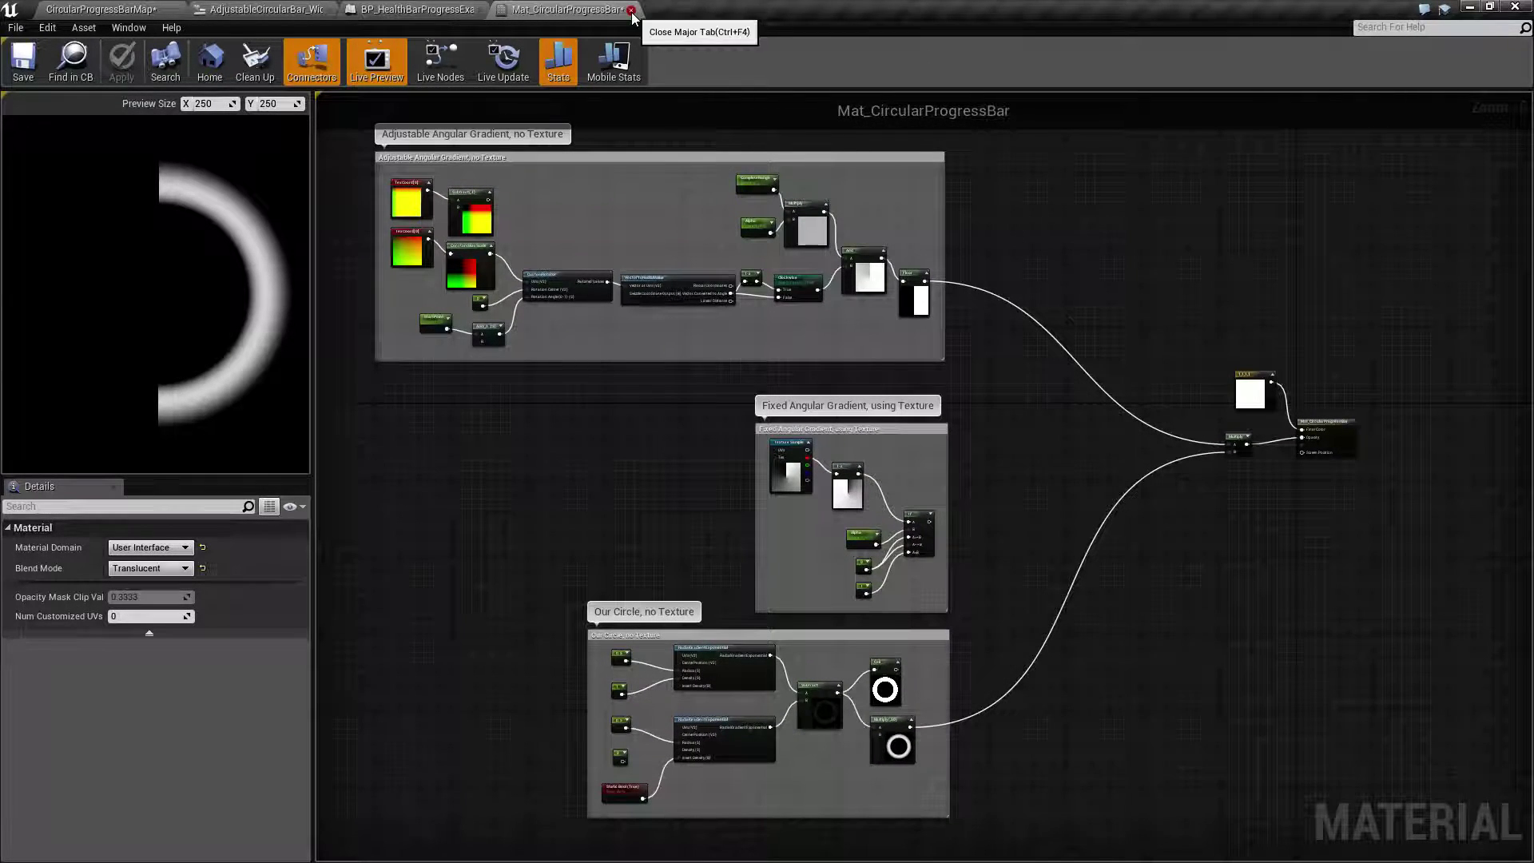
Close the Mat_CircularProgressBar, BP_HealthBarProgressExample and AdjustableCircularBar_Widget editors
{"action": "left_click", "coordinate": [632, 9]}
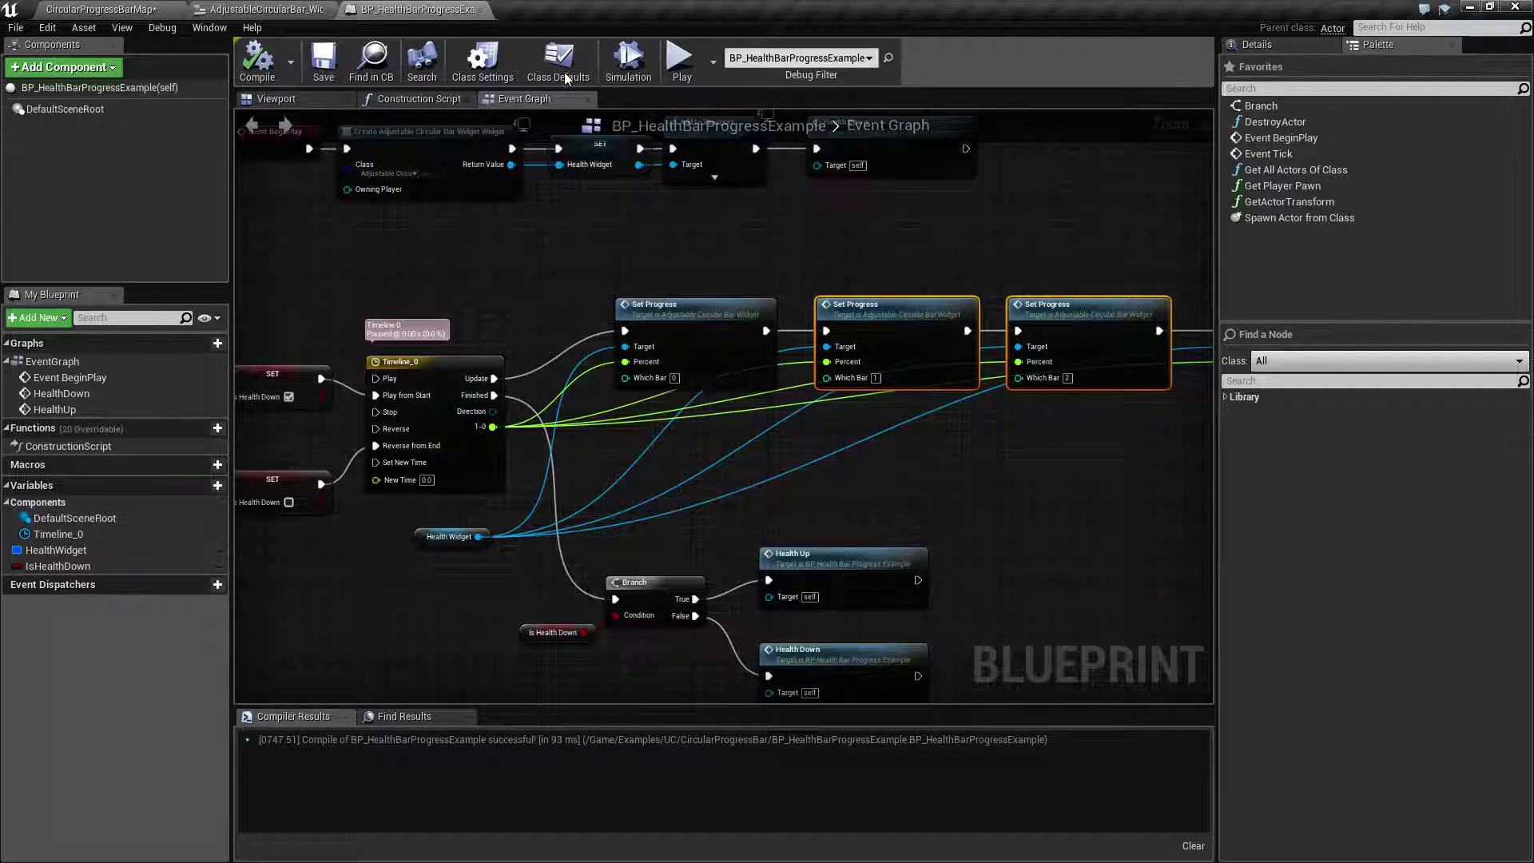
{"action": "left_click", "coordinate": [486, 9]}
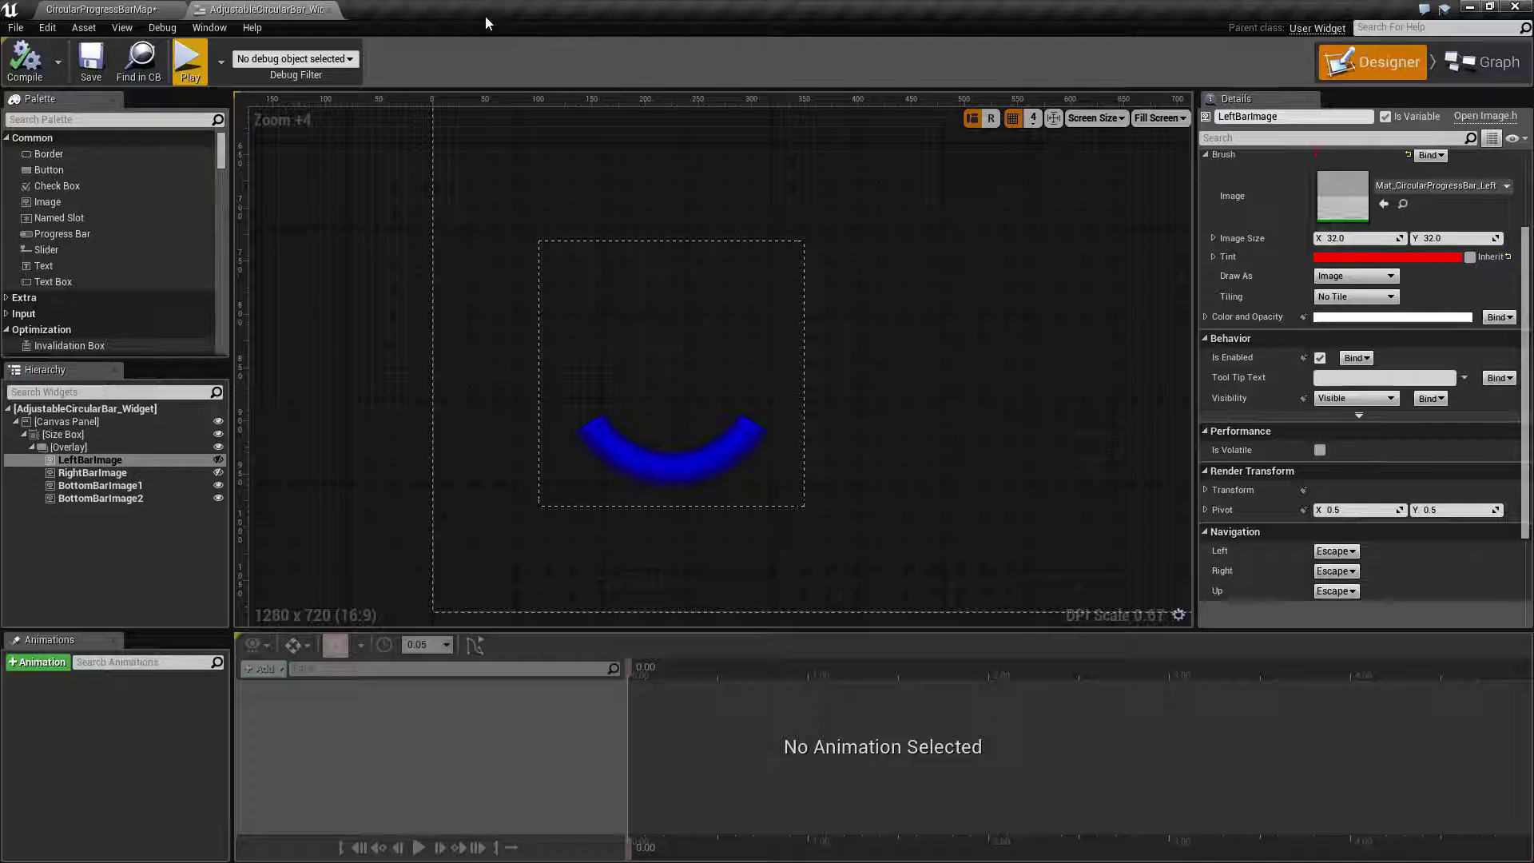
{"action": "left_click", "coordinate": [330, 11]}
Play the level, walk towards the red cube to check the circular bars, and stop the session
{"action": "left_click", "coordinate": [771, 74]}
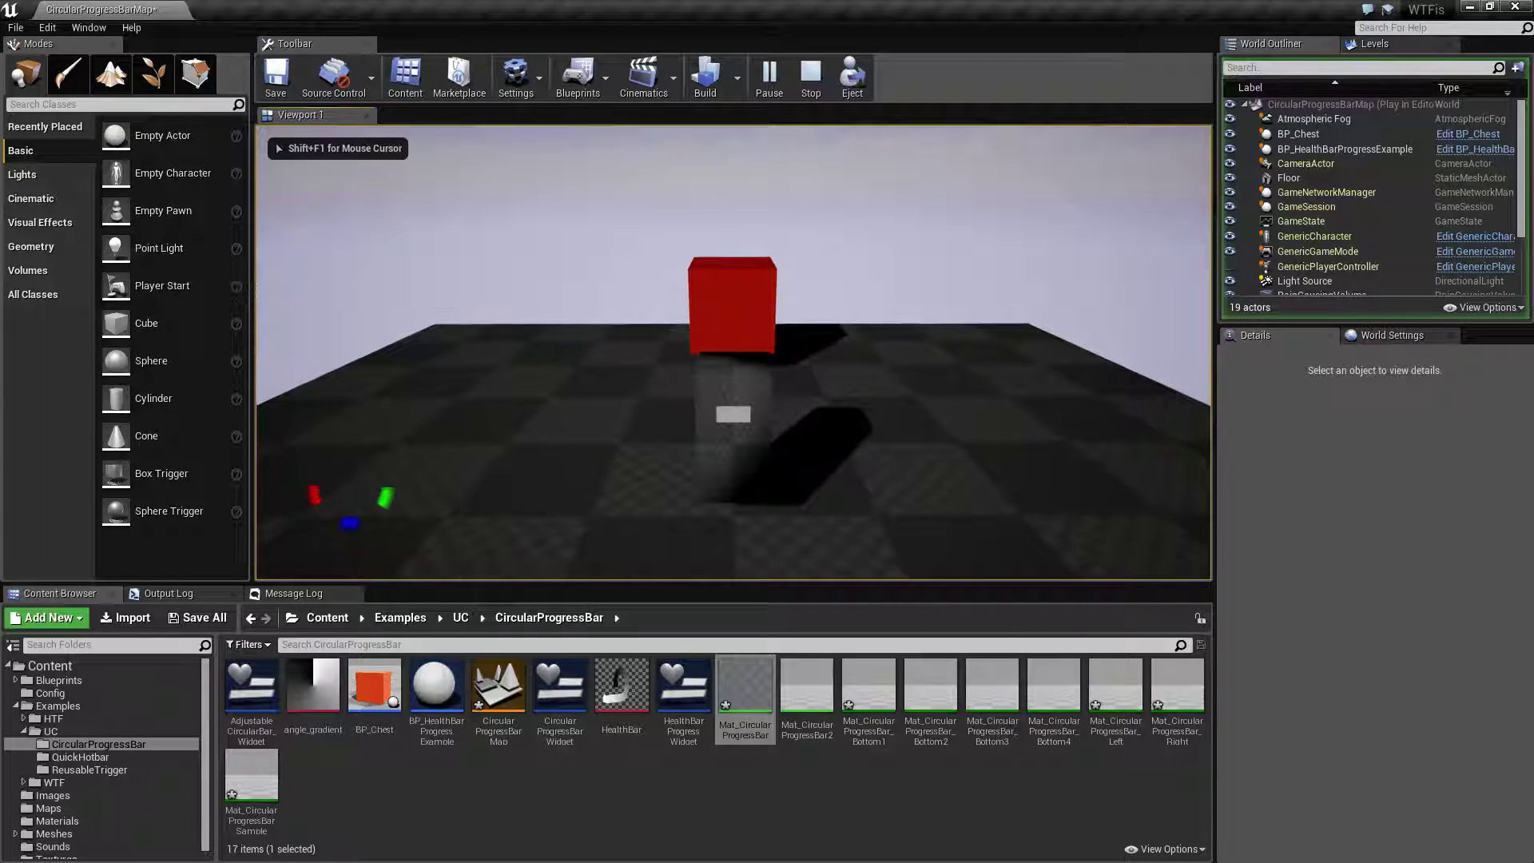
{"action": "key", "text": "w"}
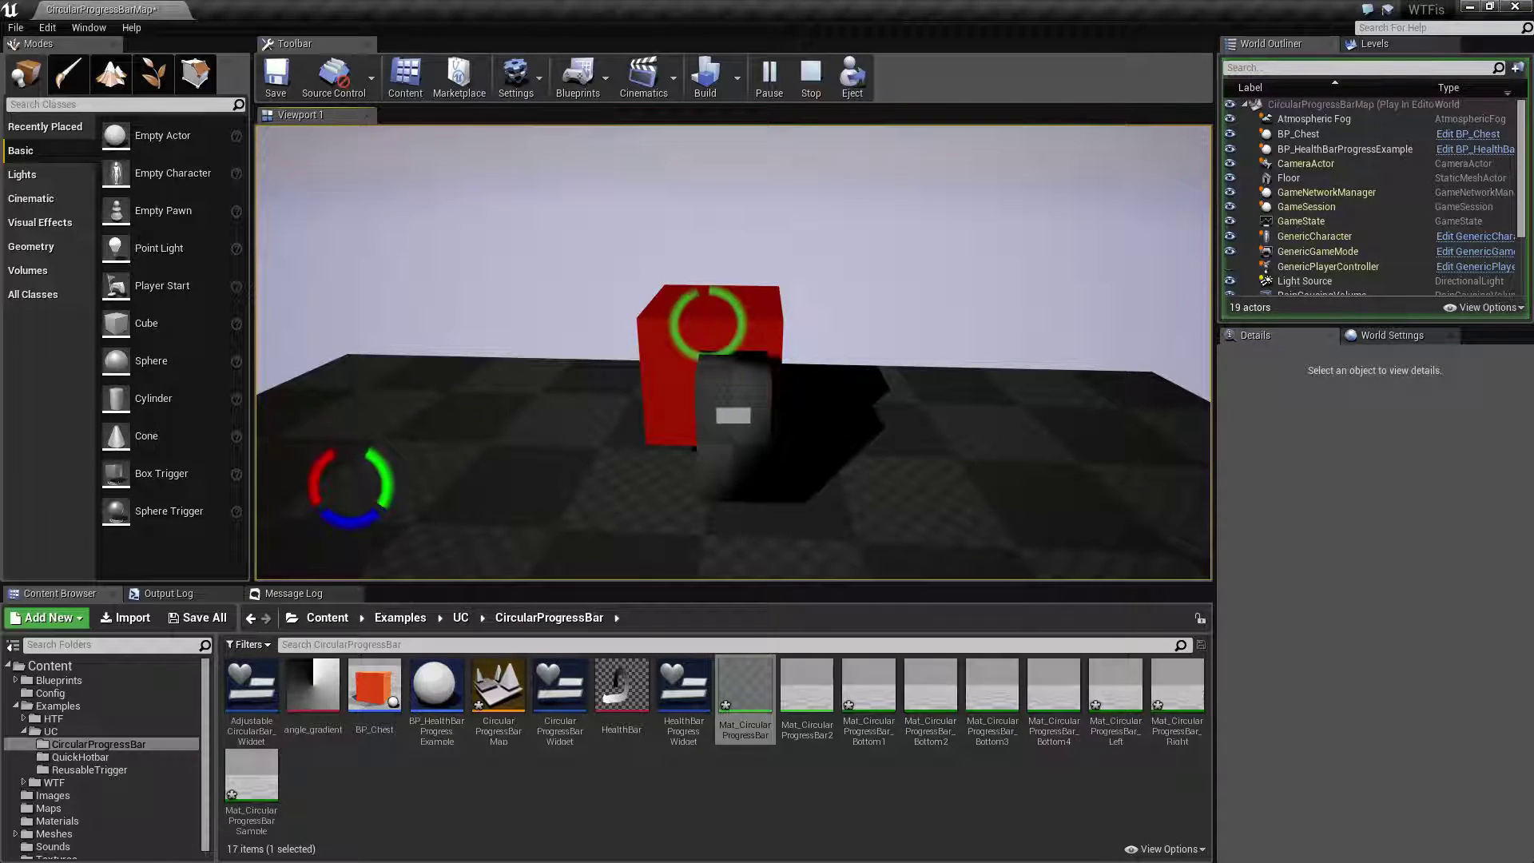
{"action": "key", "text": "Escape"}
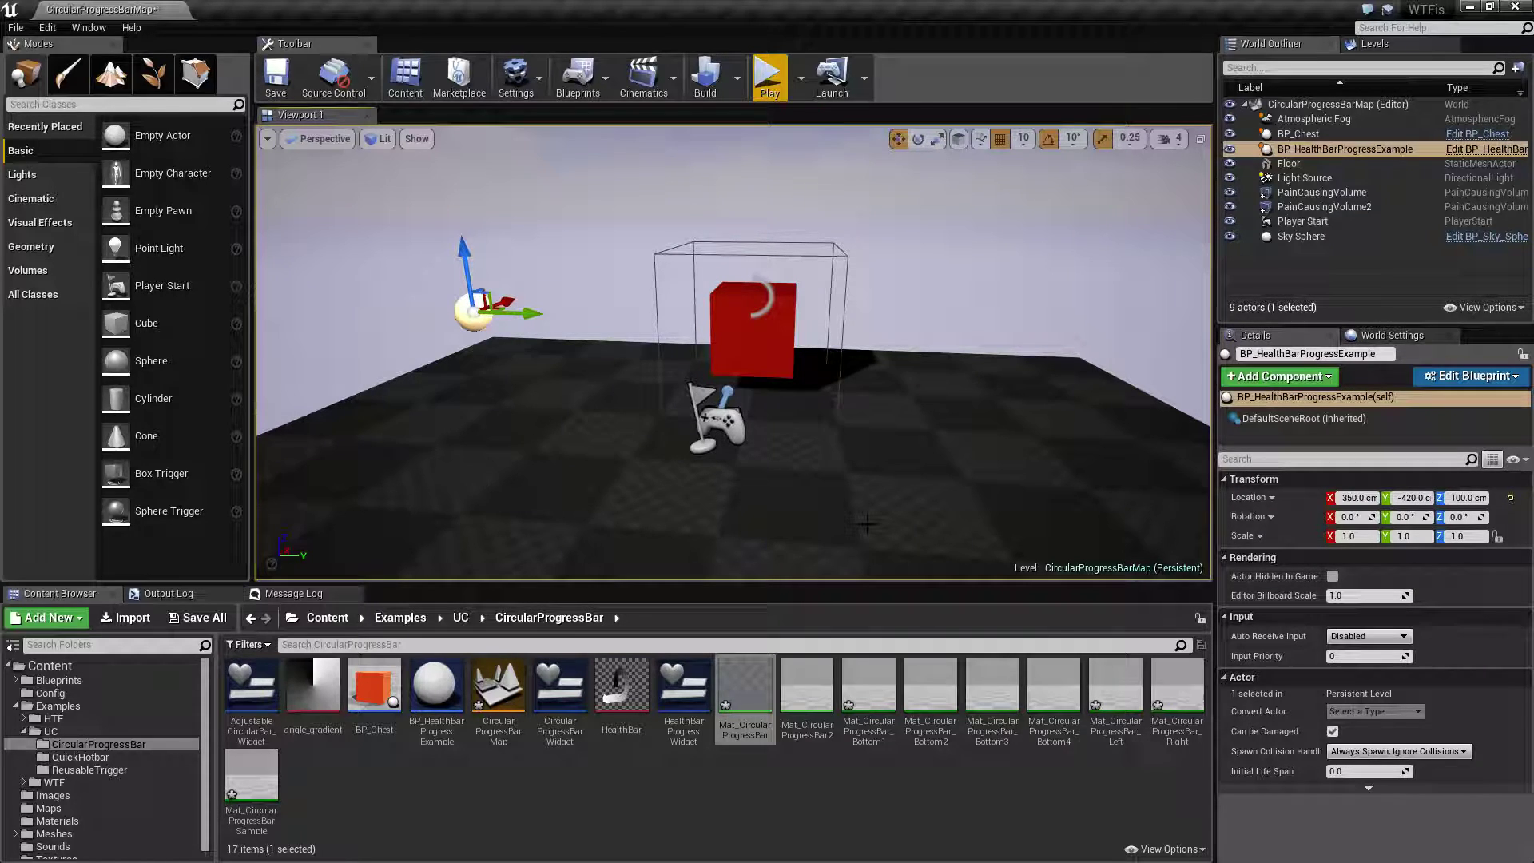
Reopen Mat_CircularProgressBar and review its Adjustable Angular Gradient and Fixed Angular Gradient node groups
{"action": "right_click_drag", "start_coordinate": [859, 537], "coordinate": [885, 507]}
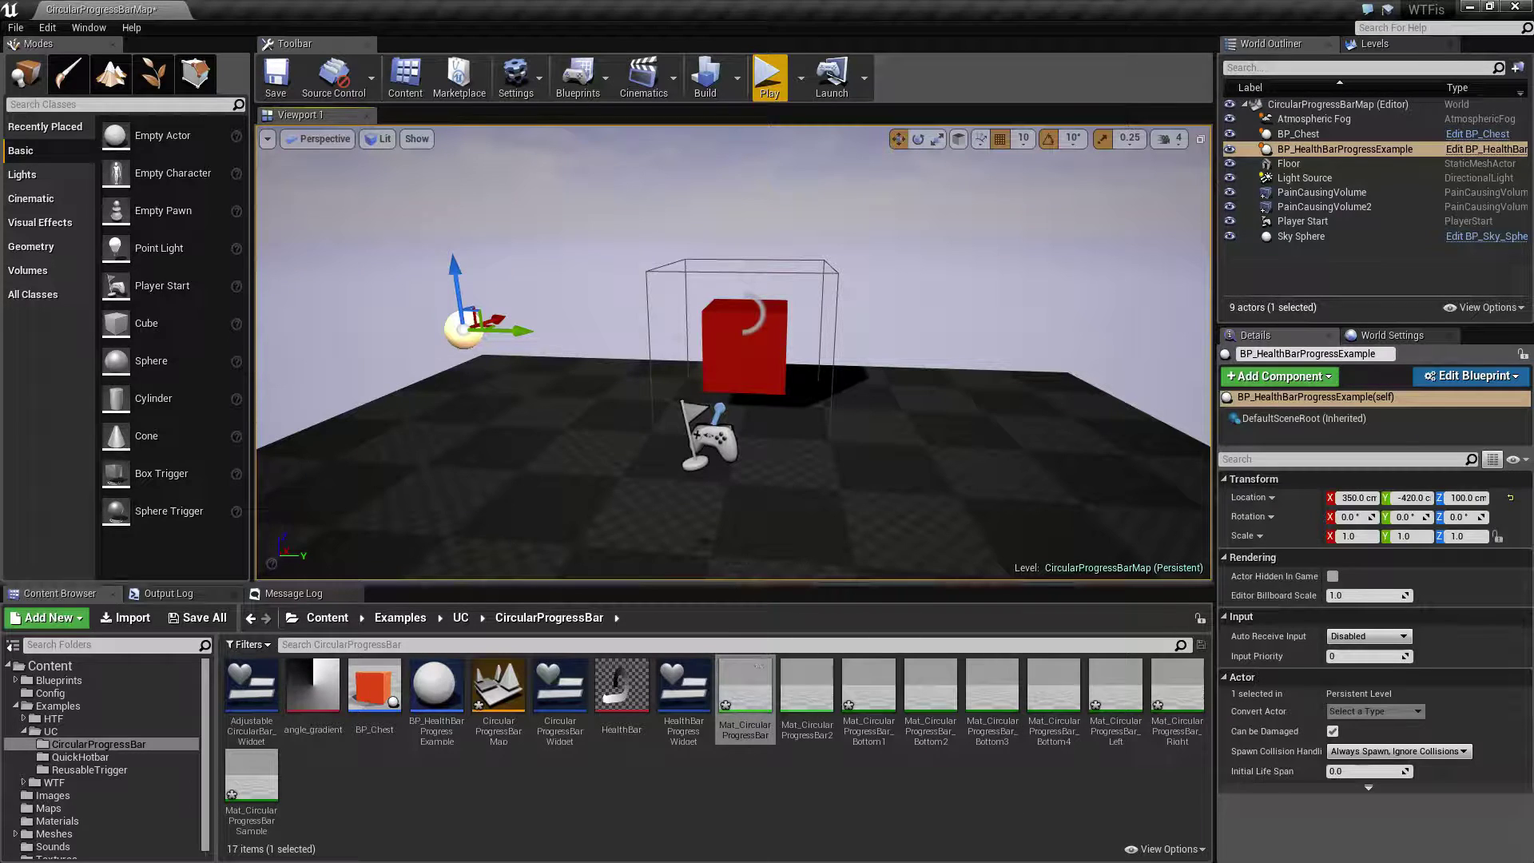
{"action": "double_click", "coordinate": [745, 692]}
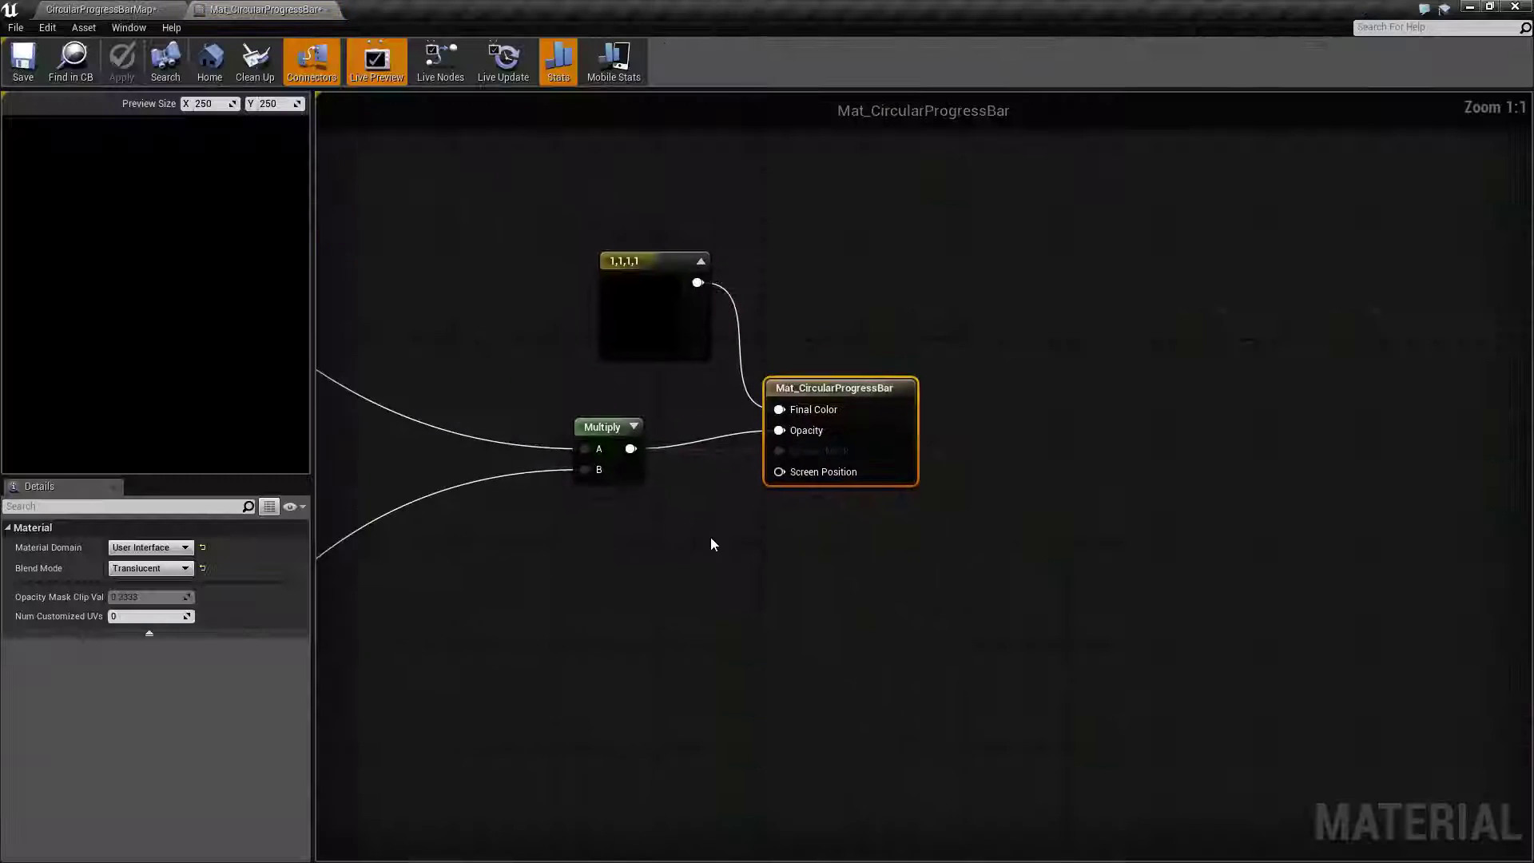
{"action": "scroll", "coordinate": [480, 508], "scroll_direction": "up", "scroll_amount": 5}
{"action": "right_click_drag", "start_coordinate": [481, 508], "coordinate": [800, 521]}
{"action": "scroll", "coordinate": [597, 505], "scroll_direction": "down", "scroll_amount": 5}
{"action": "left_click_drag", "start_coordinate": [487, 245], "coordinate": [1008, 400]}
{"action": "left_click", "coordinate": [1000, 559]}
{"action": "scroll", "coordinate": [1001, 558], "scroll_direction": "up", "scroll_amount": 2}
{"action": "left_click_drag", "start_coordinate": [518, 422], "coordinate": [968, 673]}
{"action": "right_click_drag", "start_coordinate": [976, 548], "coordinate": [986, 504]}
{"action": "scroll", "coordinate": [975, 469], "scroll_direction": "down", "scroll_amount": 1}
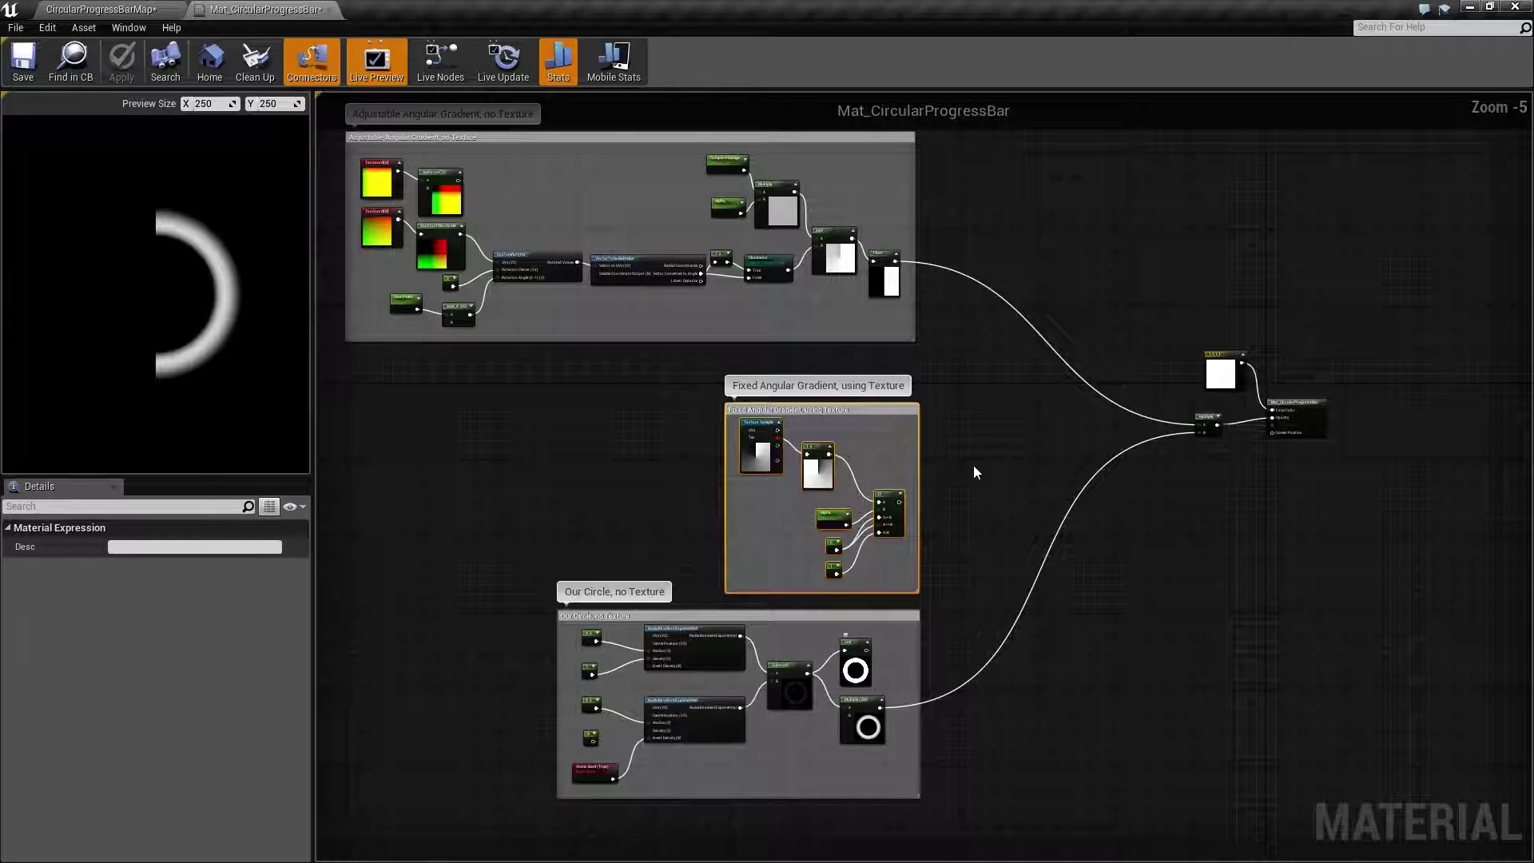
Inspect the Texture Sample in the Fixed Angular Gradient group and compare it with the texture-free adjustable gradient group
{"action": "left_click_drag", "start_coordinate": [601, 421], "coordinate": [962, 511]}
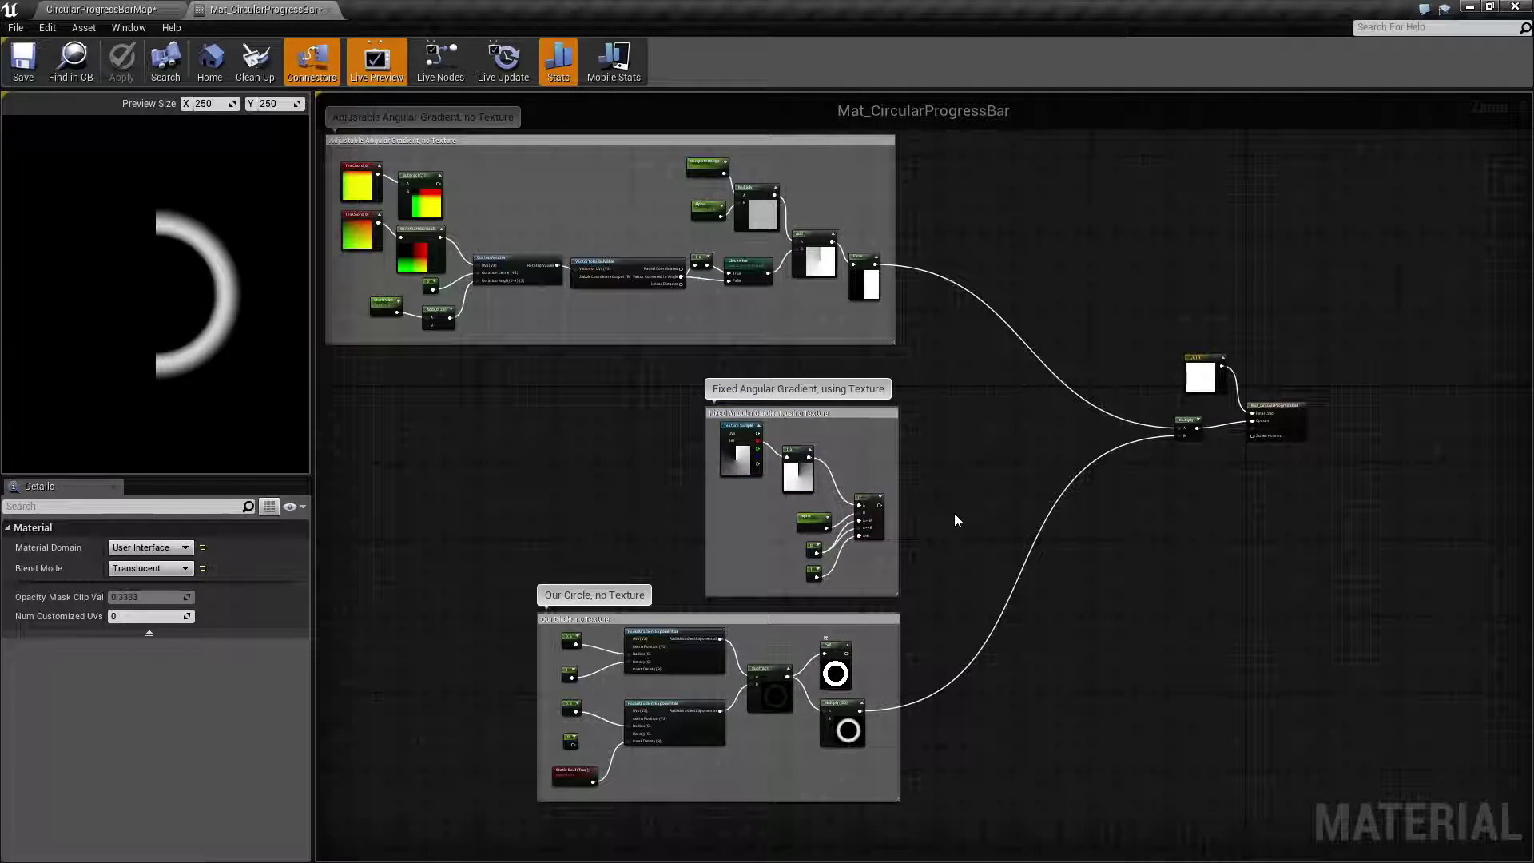
{"action": "left_click", "coordinate": [734, 467]}
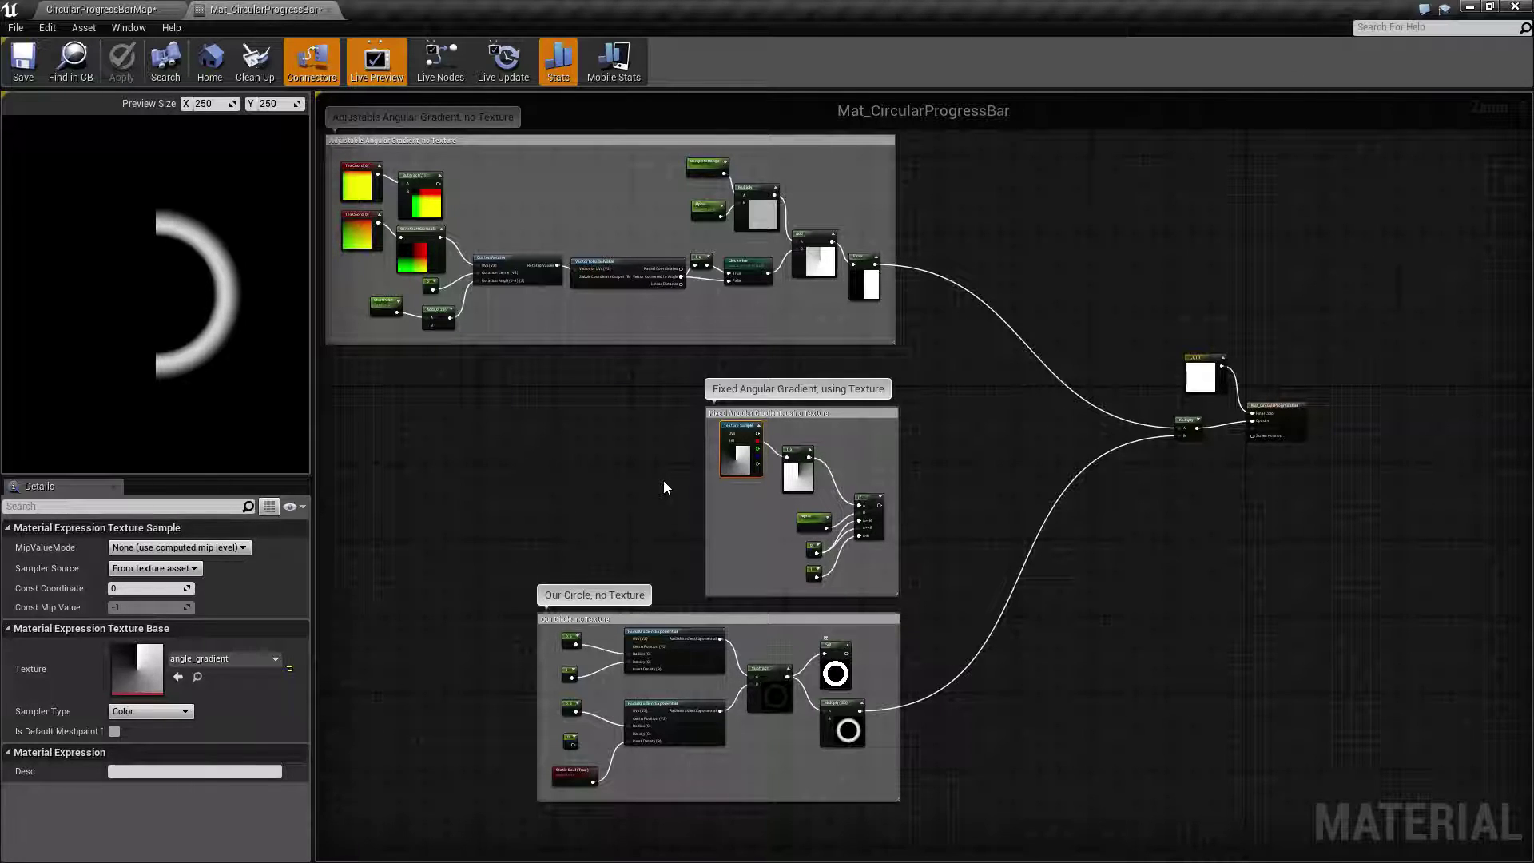
{"action": "left_click", "coordinate": [614, 478]}
{"action": "right_click_drag", "start_coordinate": [614, 478], "coordinate": [705, 492]}
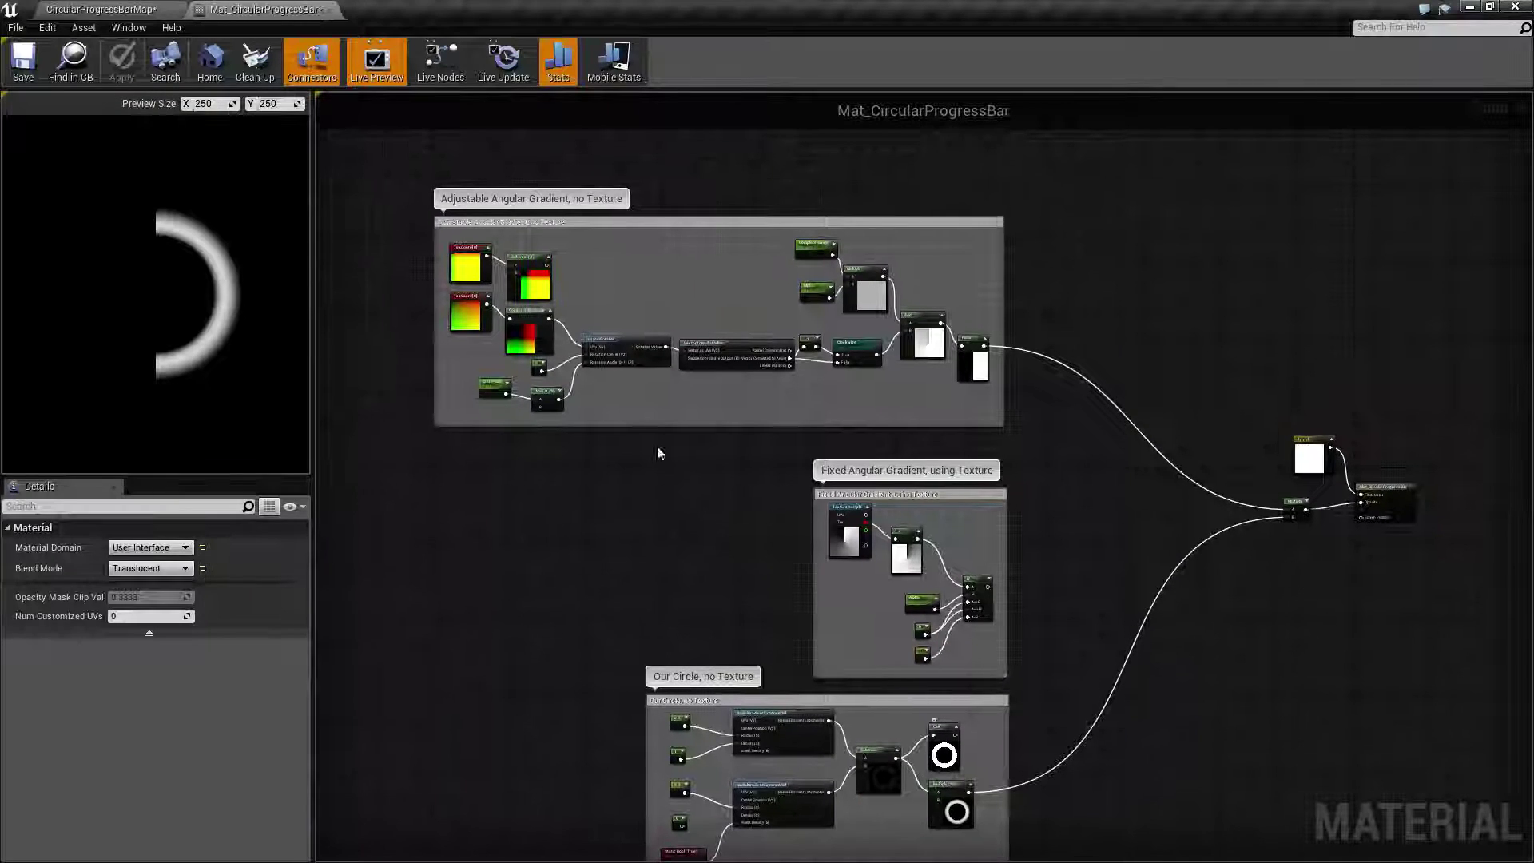
{"action": "left_click_drag", "start_coordinate": [376, 195], "coordinate": [1018, 437]}
{"action": "left_click", "coordinate": [768, 455]}
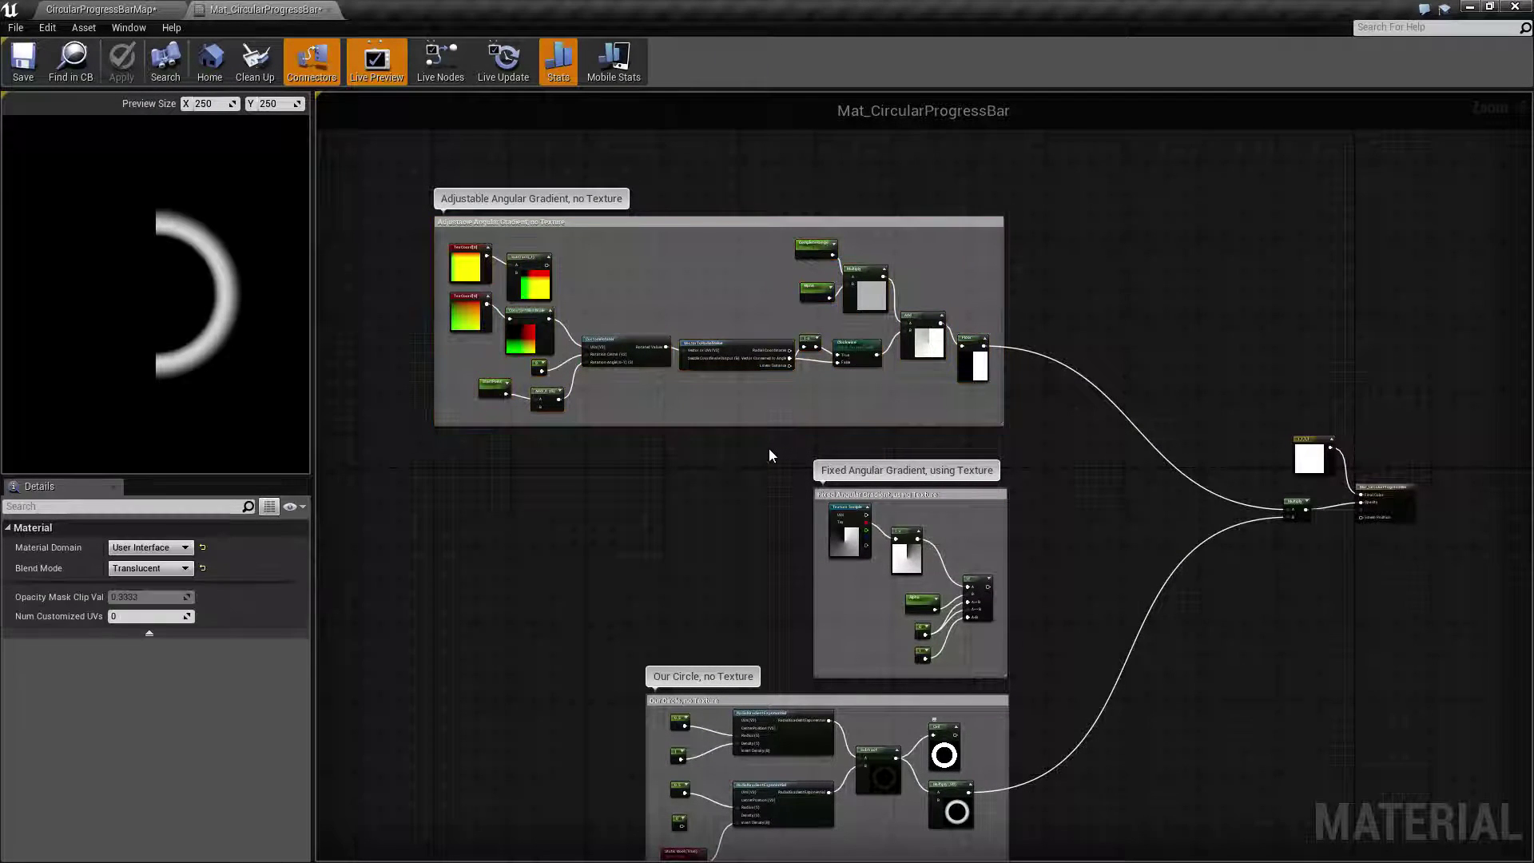
{"action": "left_click_drag", "start_coordinate": [422, 189], "coordinate": [1064, 439]}
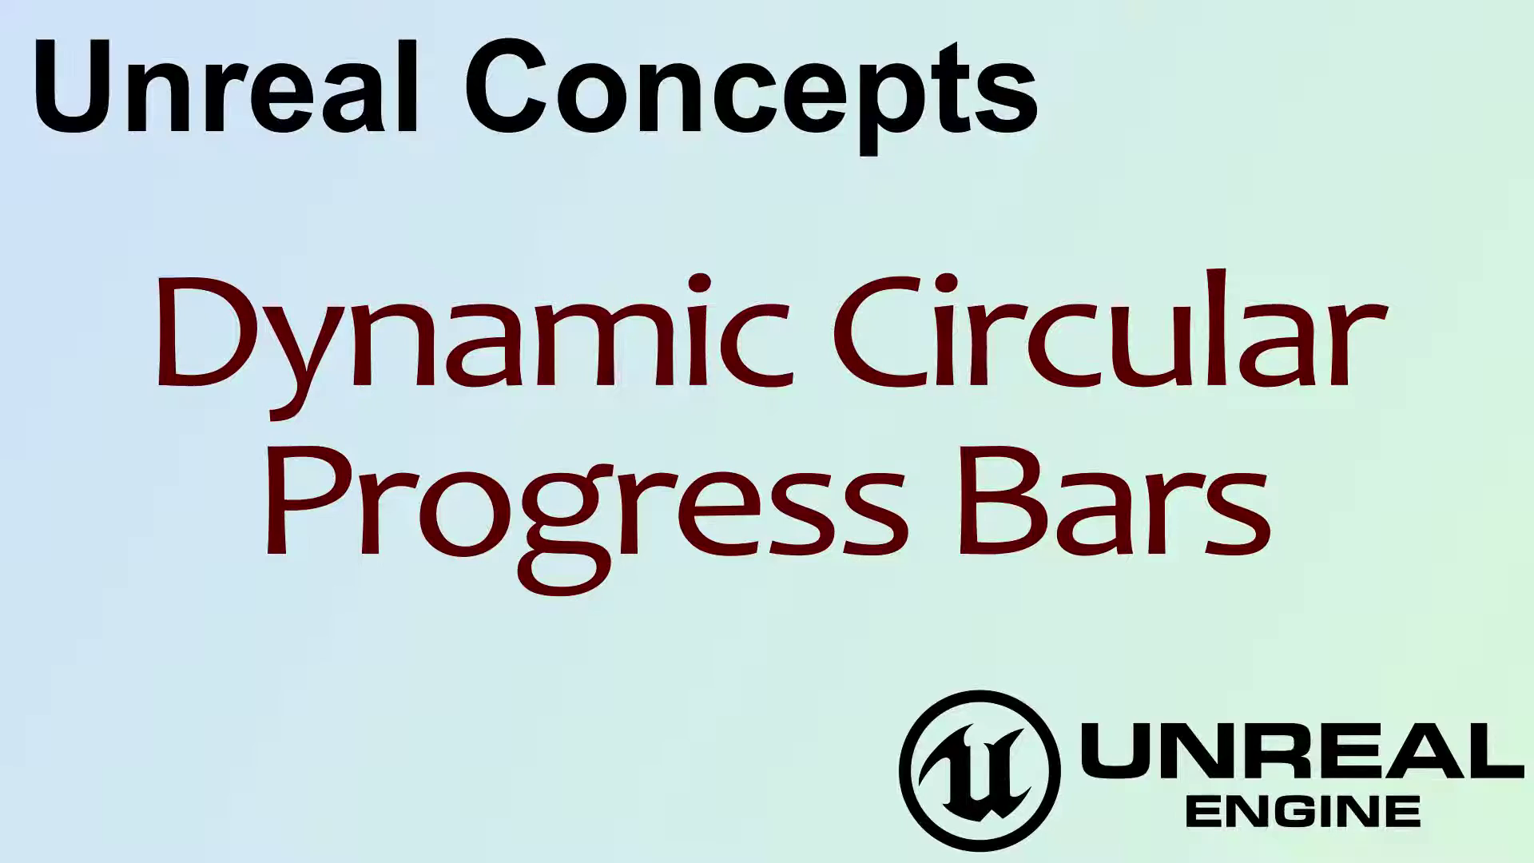